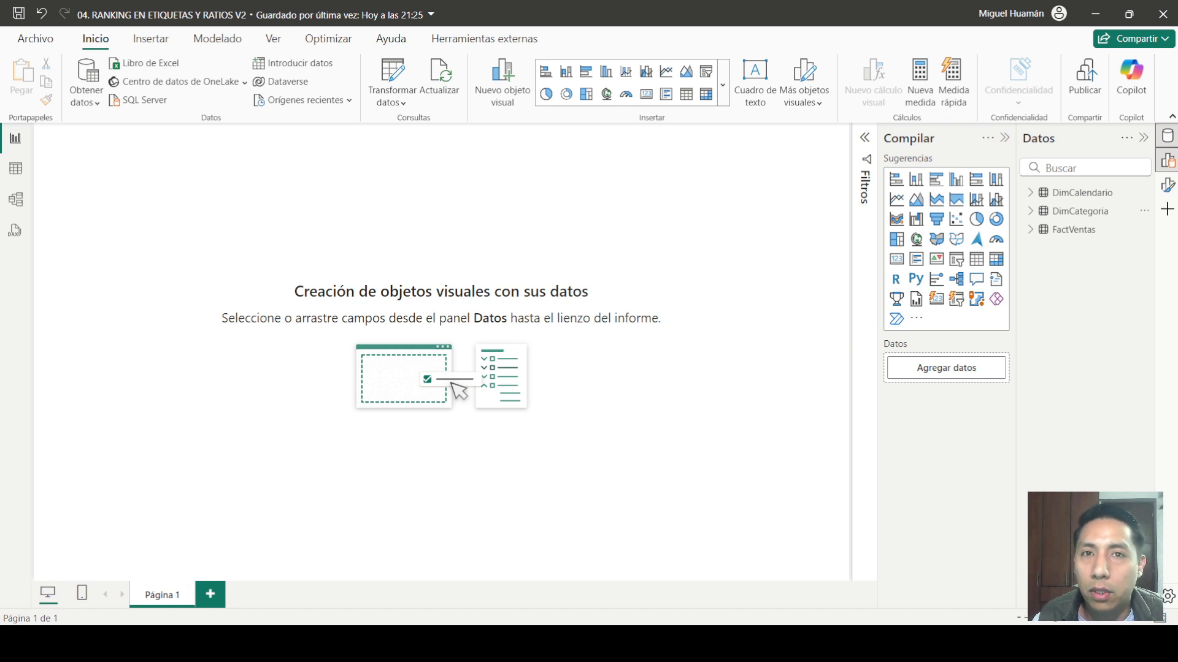
# Step: Examine the DimCalendario and FactVentas table data, including the Sales and Times Purchased columns of FactVentas
pyautogui.click(16, 168)
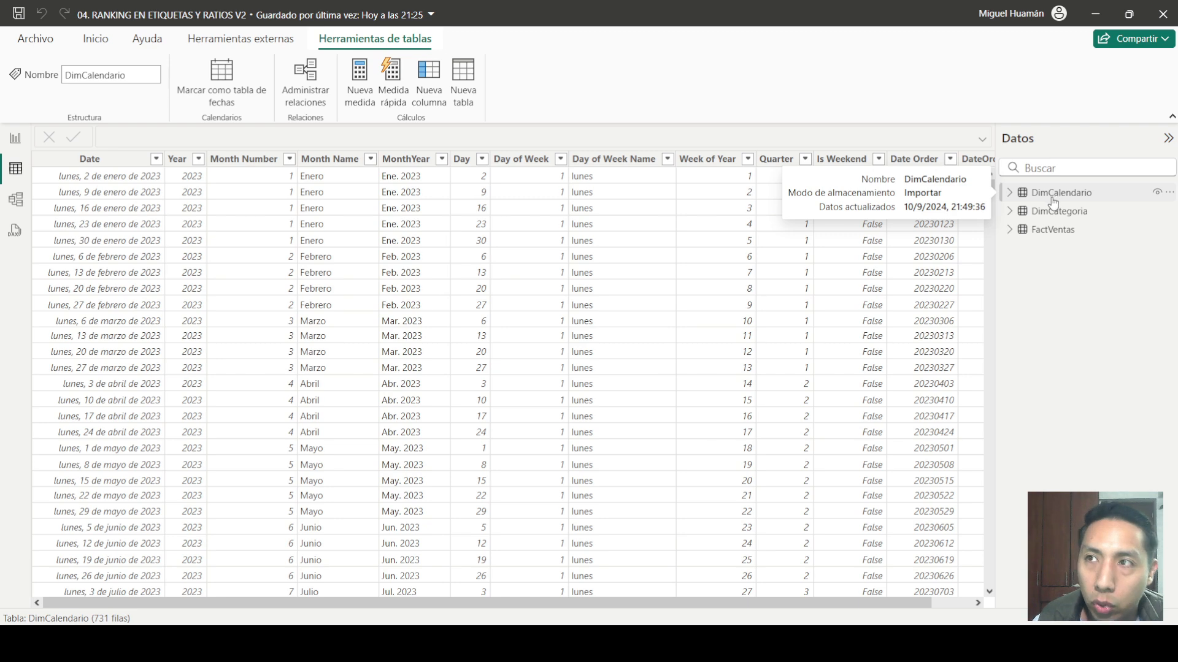
pyautogui.click(1048, 233)
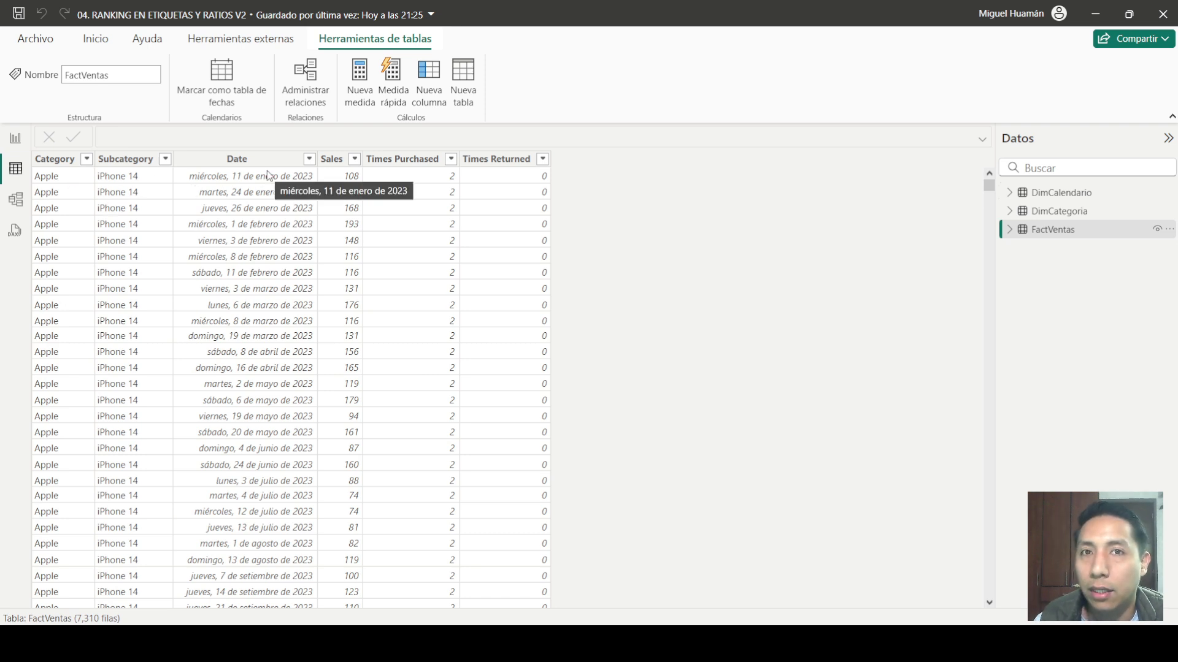
pyautogui.click(331, 160)
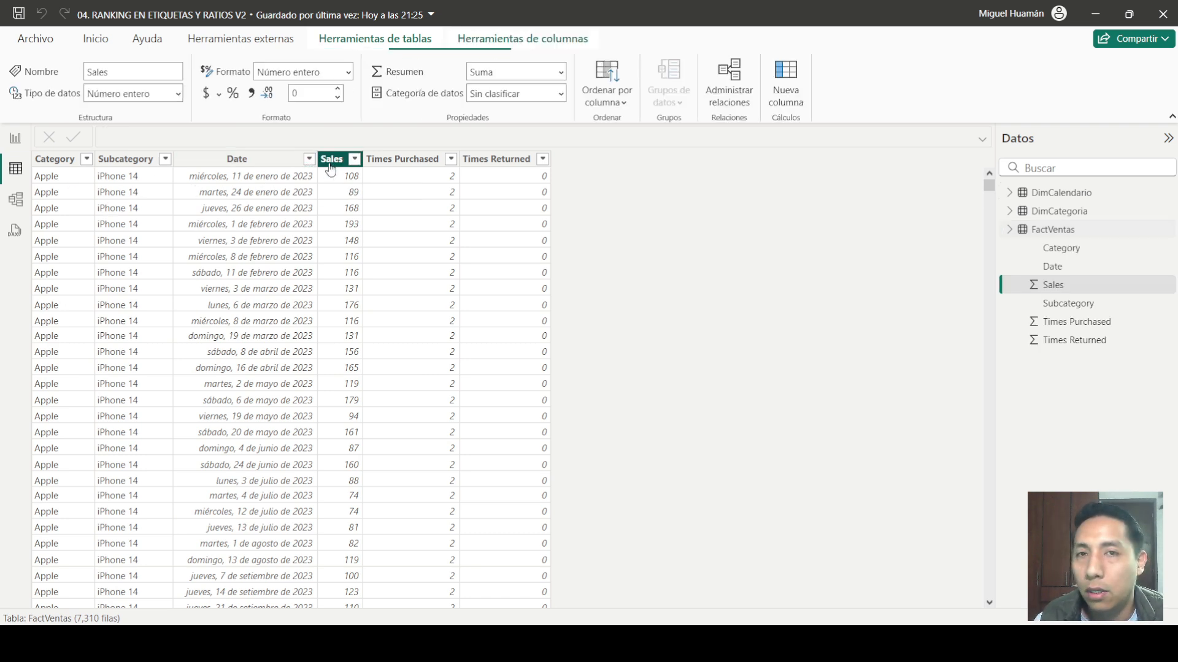
pyautogui.click(395, 160)
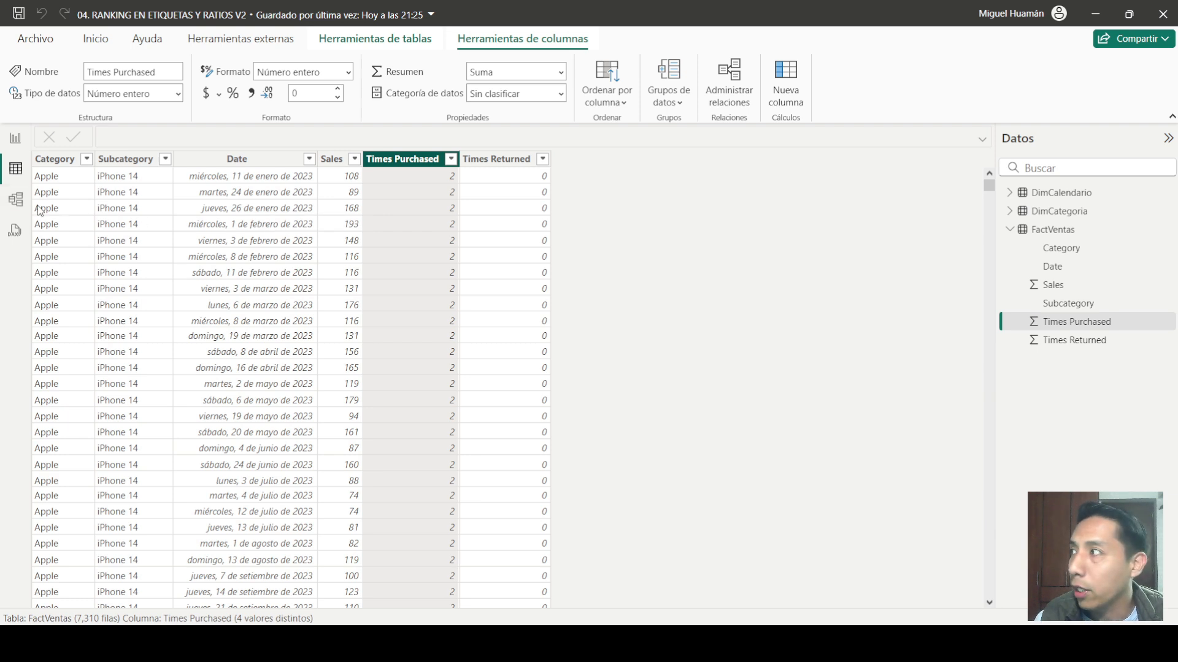
# Step: Review the model relationships linking DimCategoria and DimCalendario to FactVentas
pyautogui.click(16, 200)
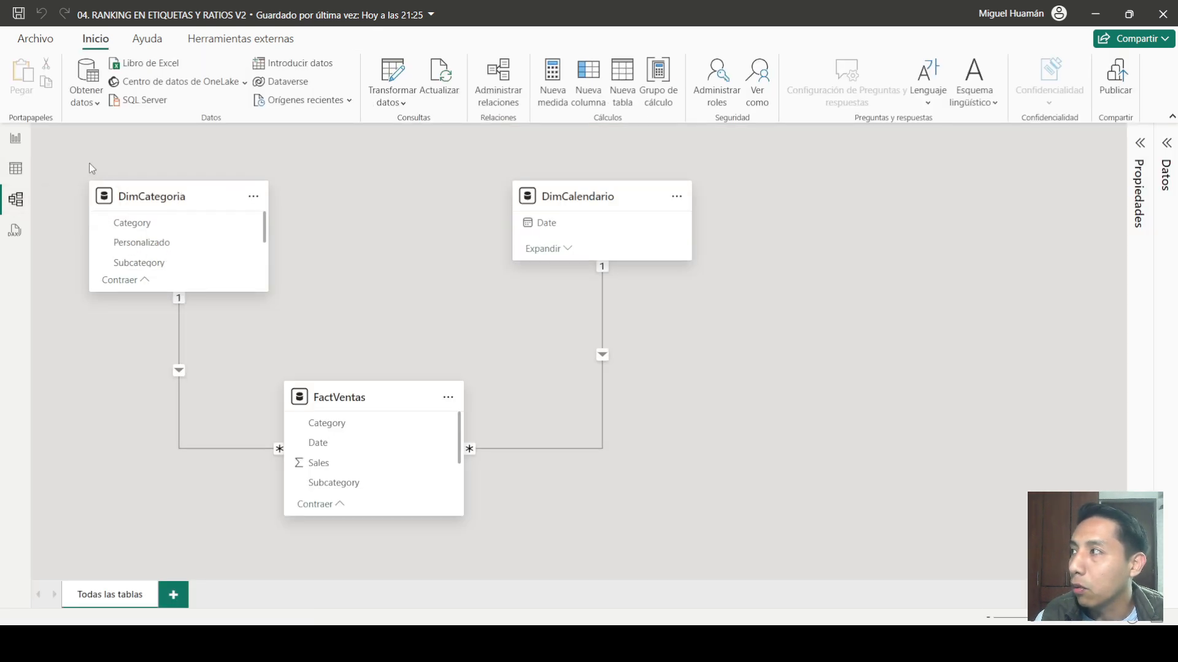
pyautogui.click(171, 195)
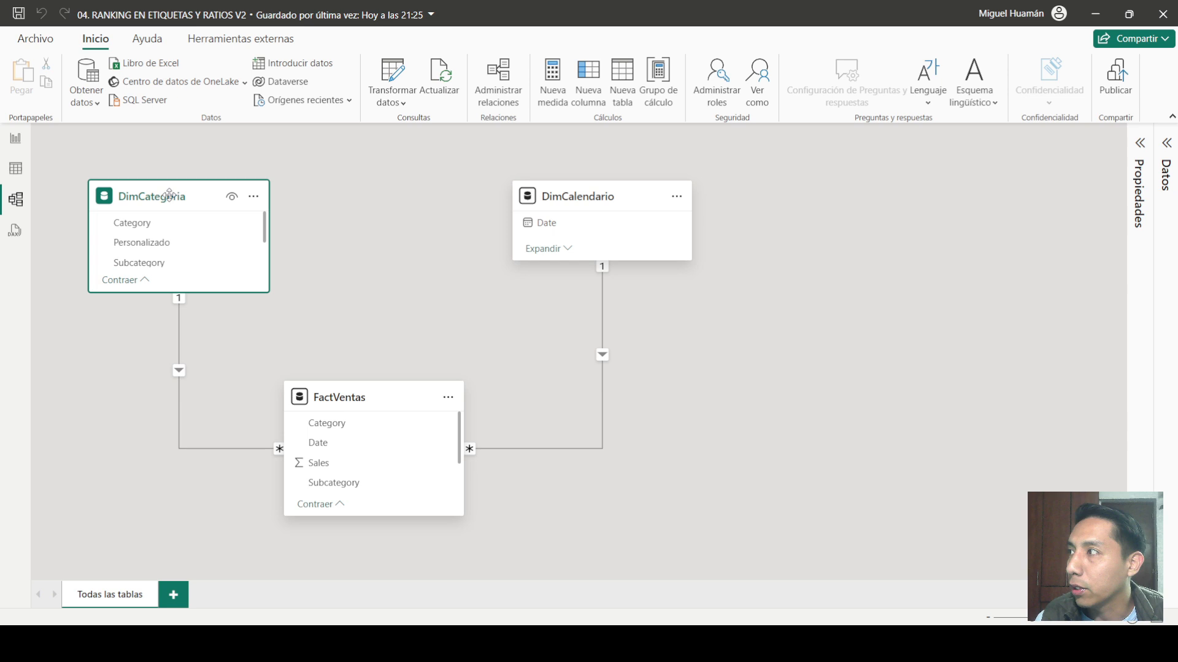
pyautogui.click(514, 192)
pyautogui.click(202, 196)
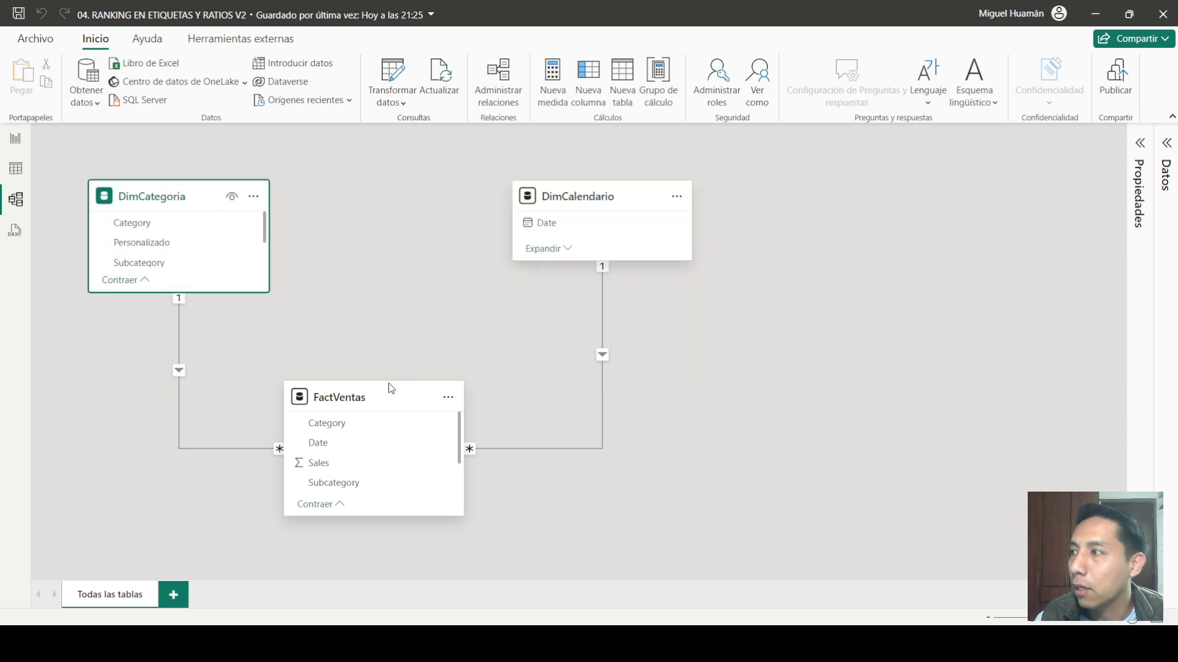
pyautogui.click(368, 393)
pyautogui.click(367, 340)
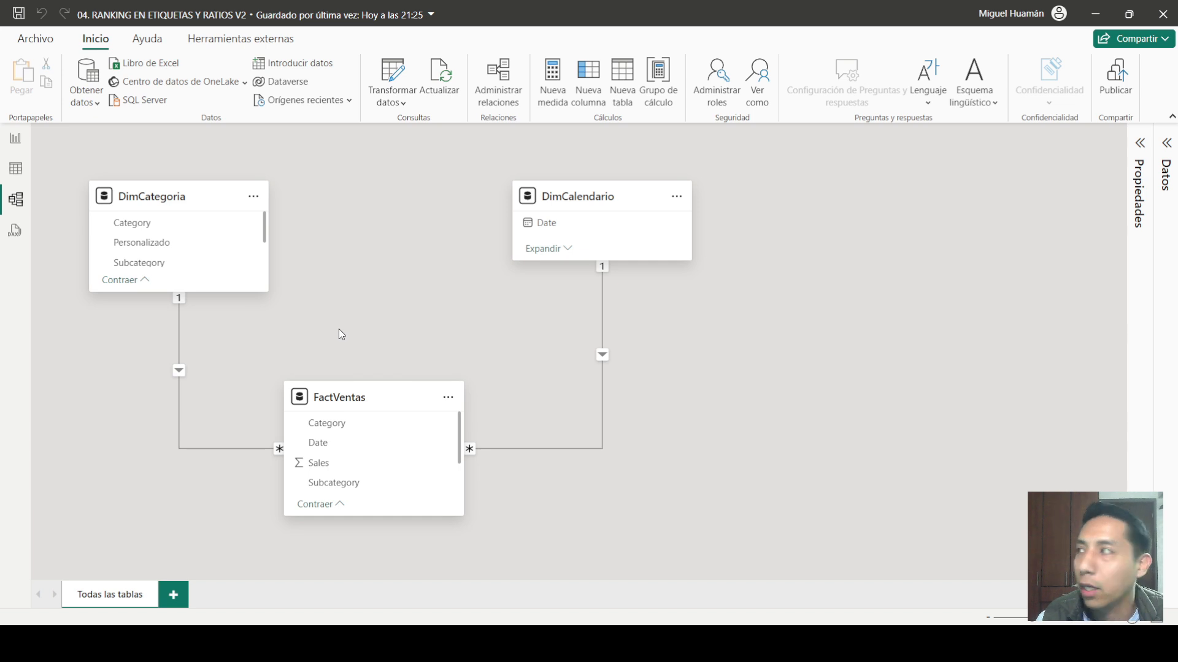
# Step: Add a stacked bar chart to the report page, enlarge it and place it around the middle of the canvas
pyautogui.click(16, 139)
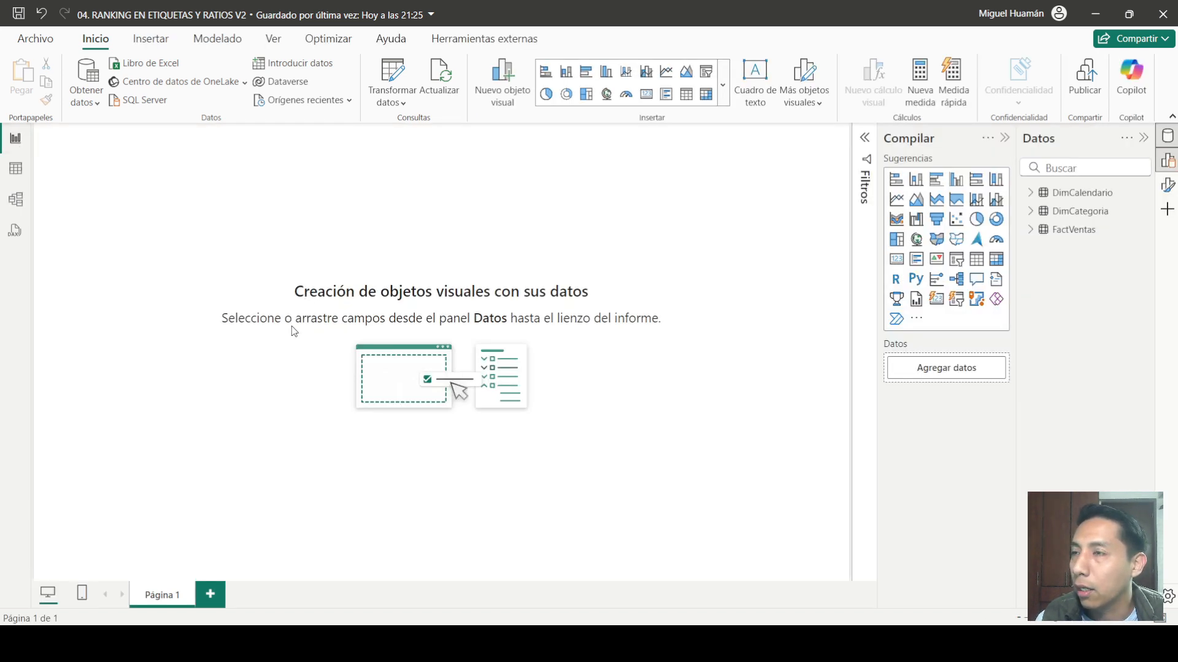
pyautogui.click(896, 180)
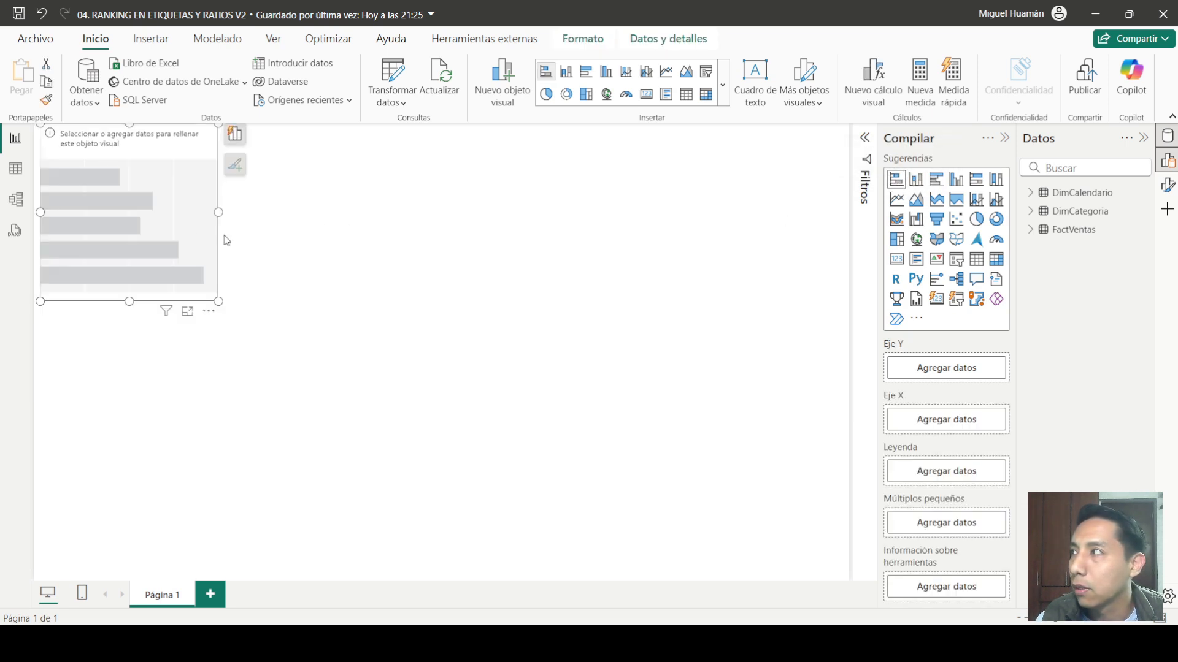
pyautogui.moveTo(147, 234); pyautogui.dragTo(409, 322)
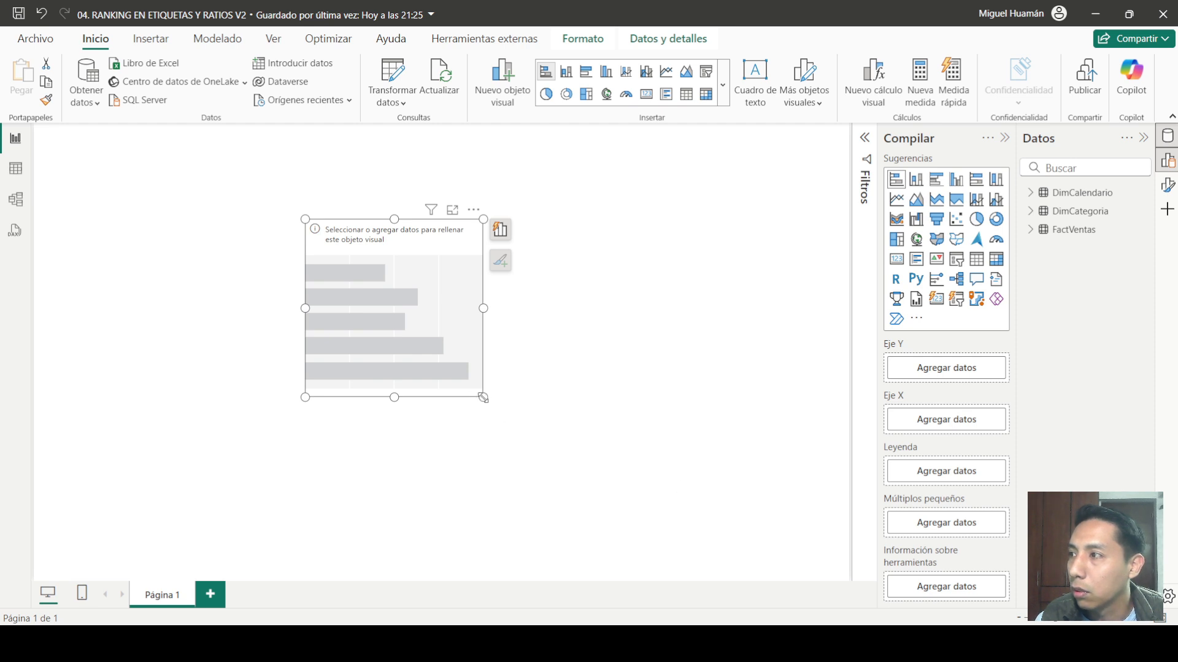
pyautogui.moveTo(483, 397); pyautogui.dragTo(705, 513)
pyautogui.moveTo(588, 425); pyautogui.dragTo(503, 396)
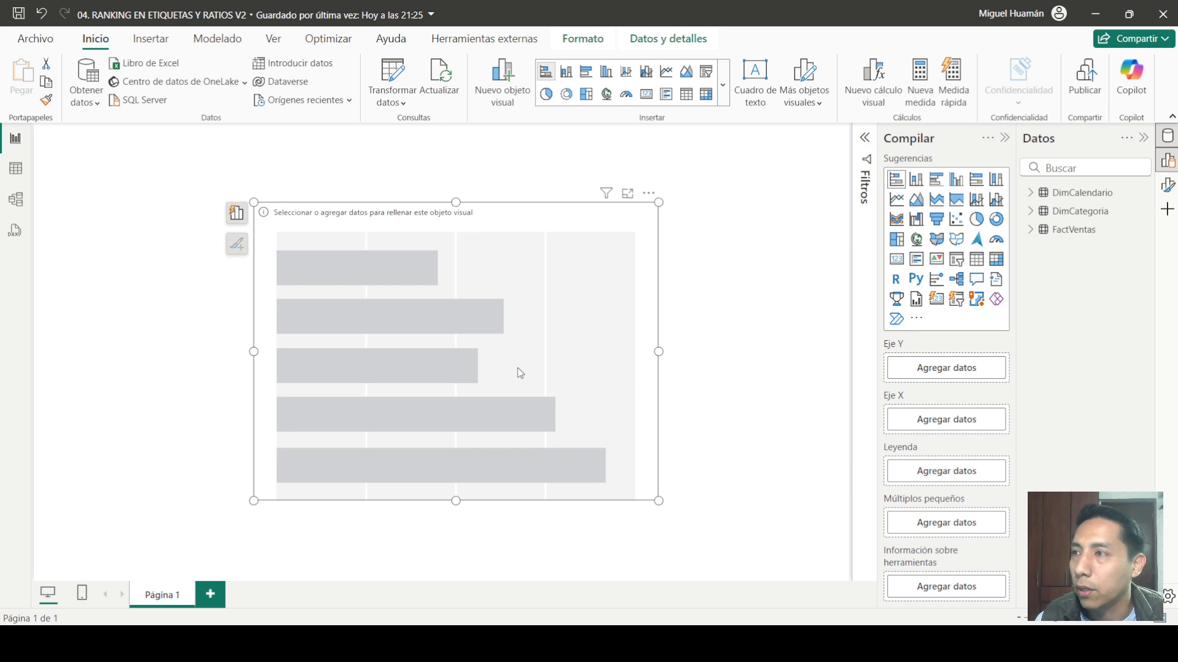
# Step: Put Subcategory from DimCategoria on the bar chart's Y axis and slightly reduce the chart's height
pyautogui.click(1031, 212)
pyautogui.click(1031, 212)
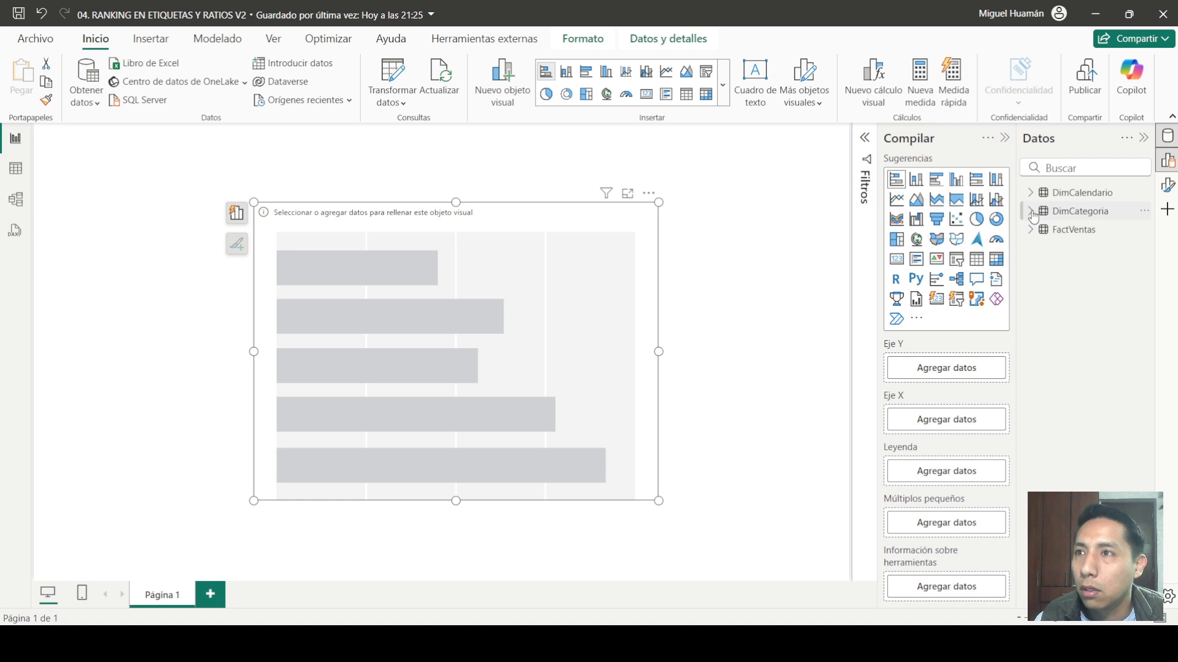
pyautogui.click(1031, 212)
pyautogui.click(1054, 267)
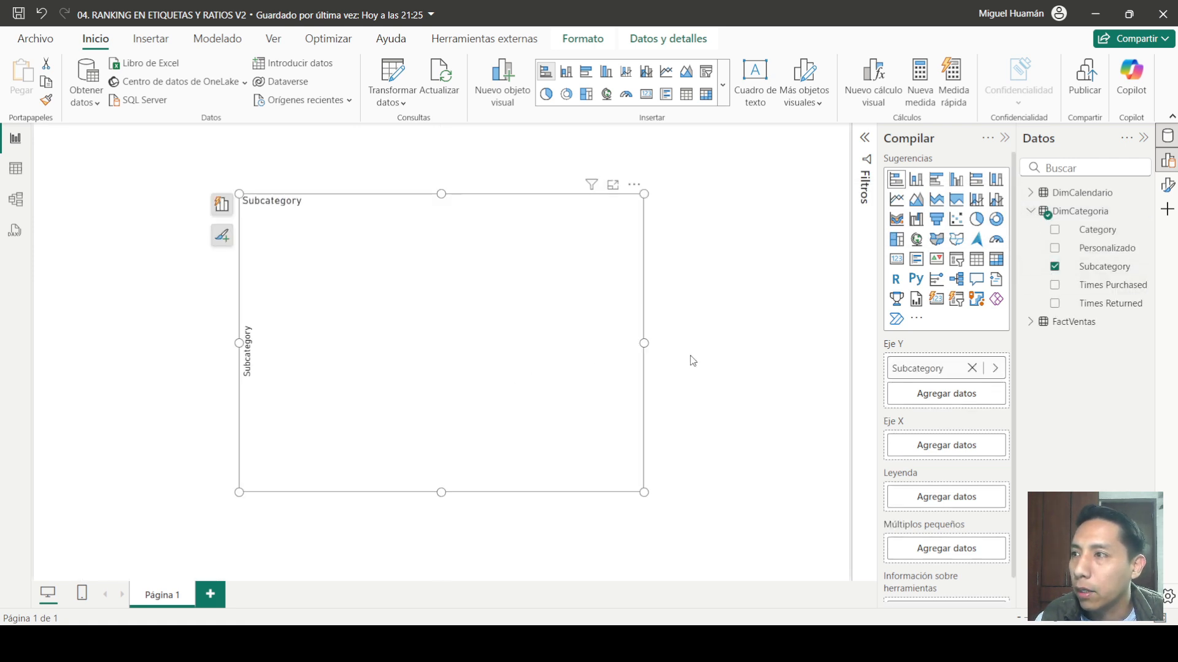
pyautogui.moveTo(442, 492); pyautogui.dragTo(443, 483)
pyautogui.click(708, 387)
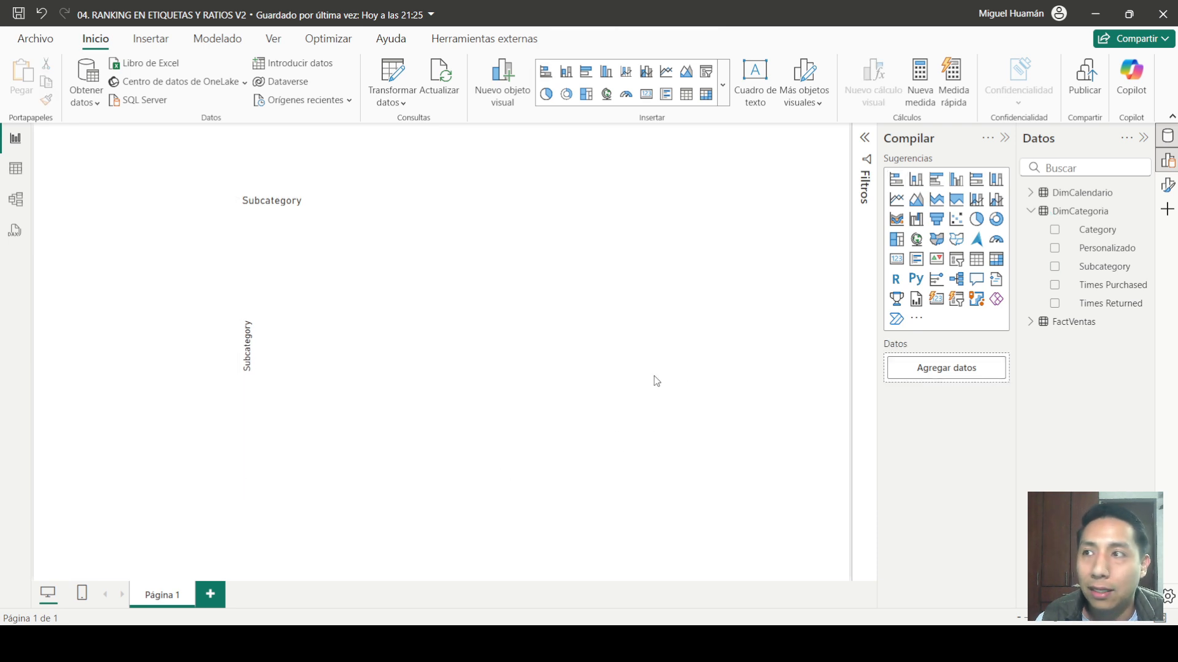
pyautogui.click(482, 374)
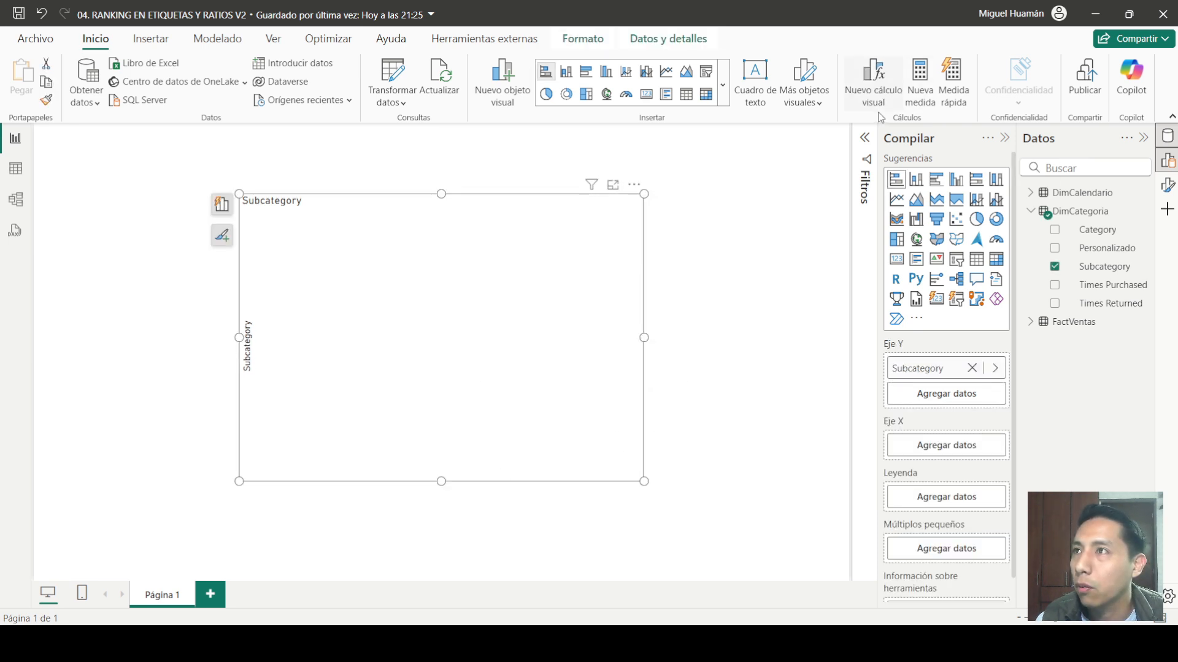
# Step: Create the measure TotalVentas = SUM(FactVentas[Times Purchased])
pyautogui.click(918, 90)
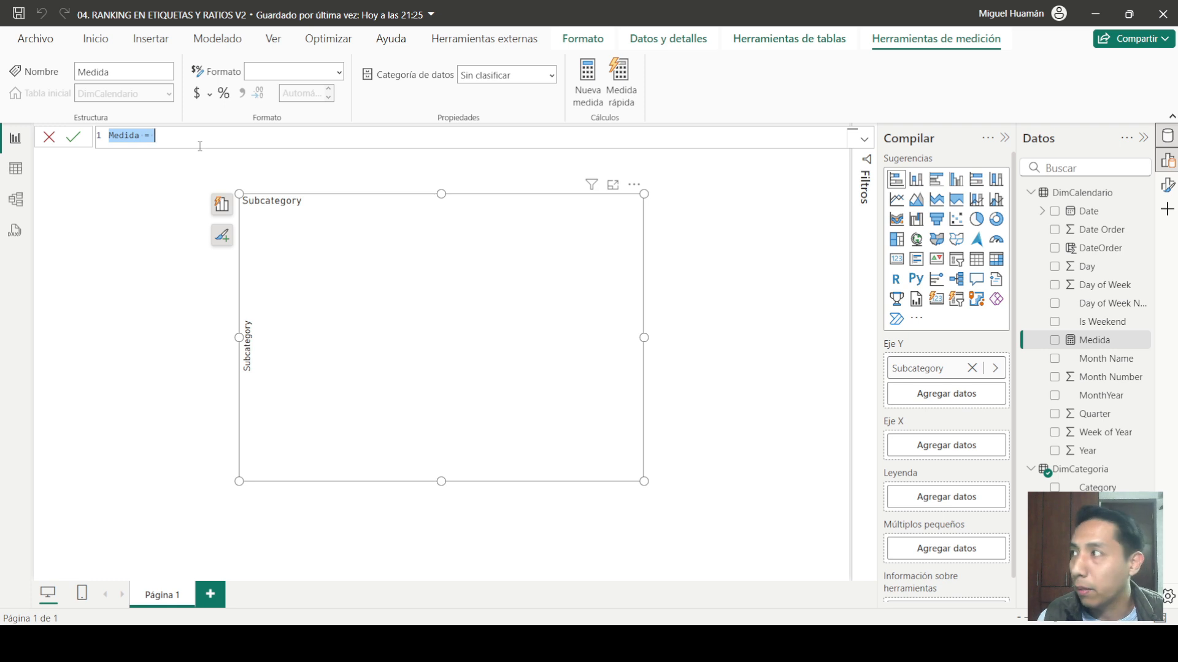
pyautogui.write('Total')
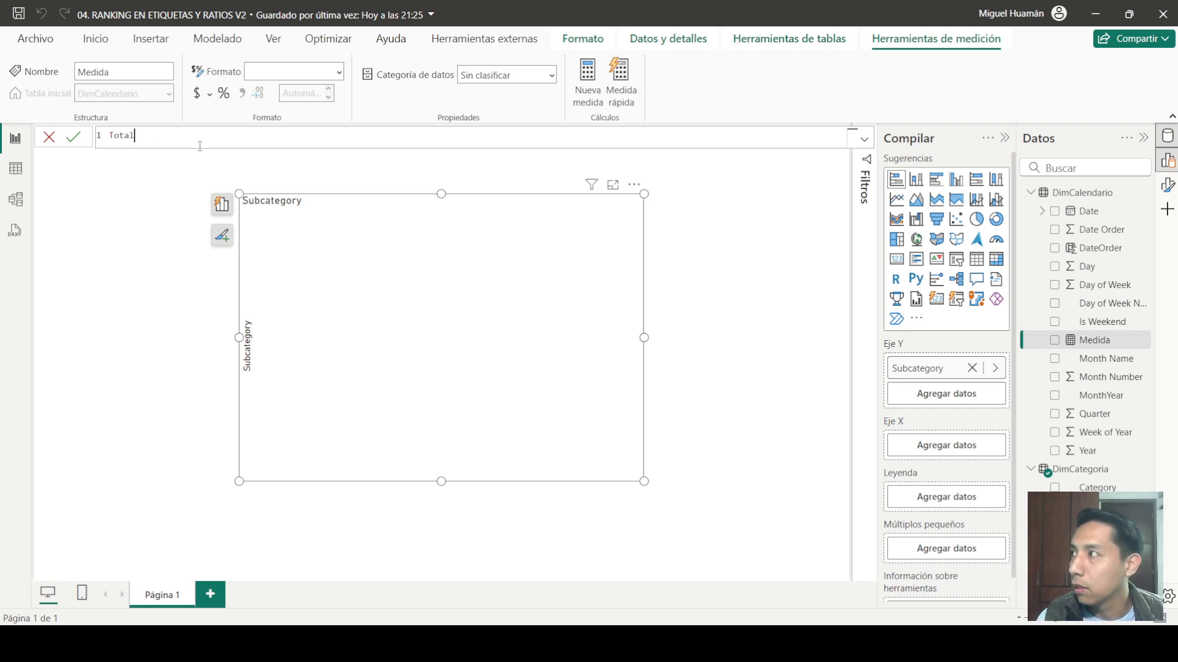
pyautogui.write('Ventas = ')
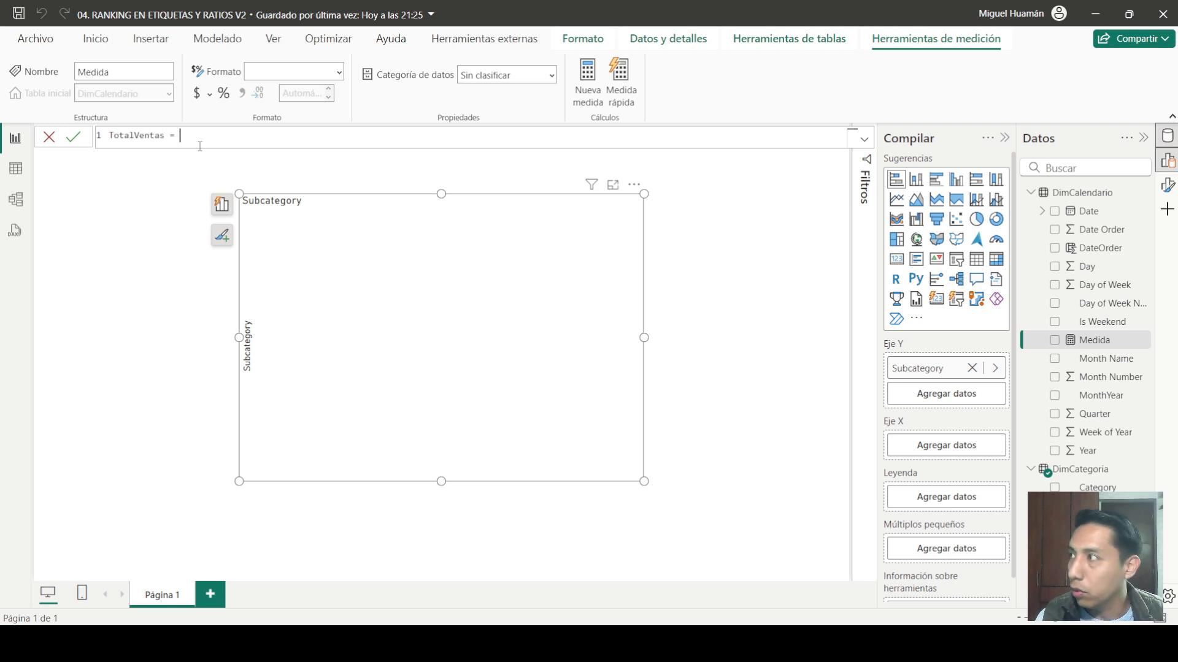
pyautogui.write('SUM(')
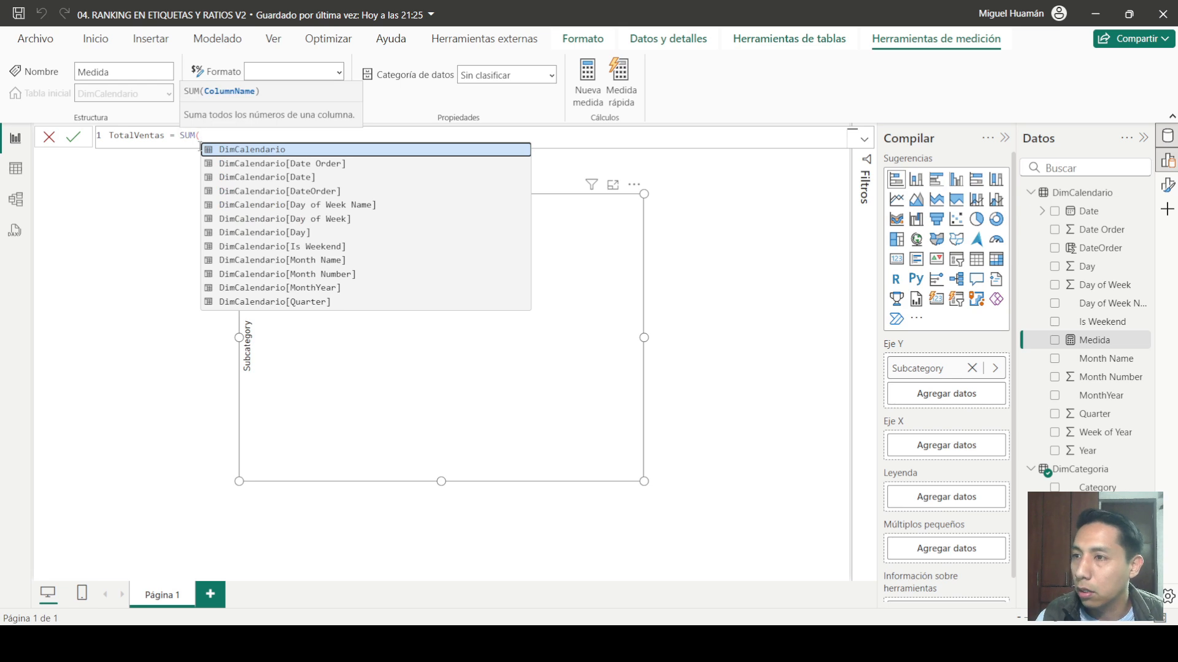
pyautogui.write('purc')
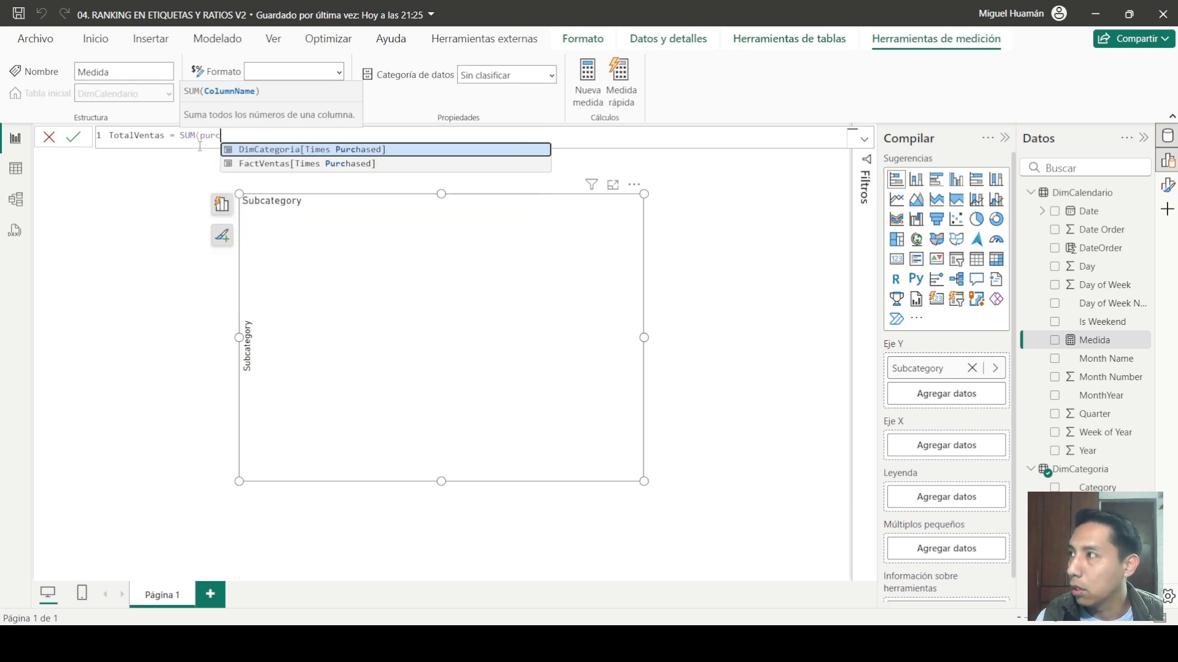
pyautogui.press('Down')
pyautogui.press('Tab')
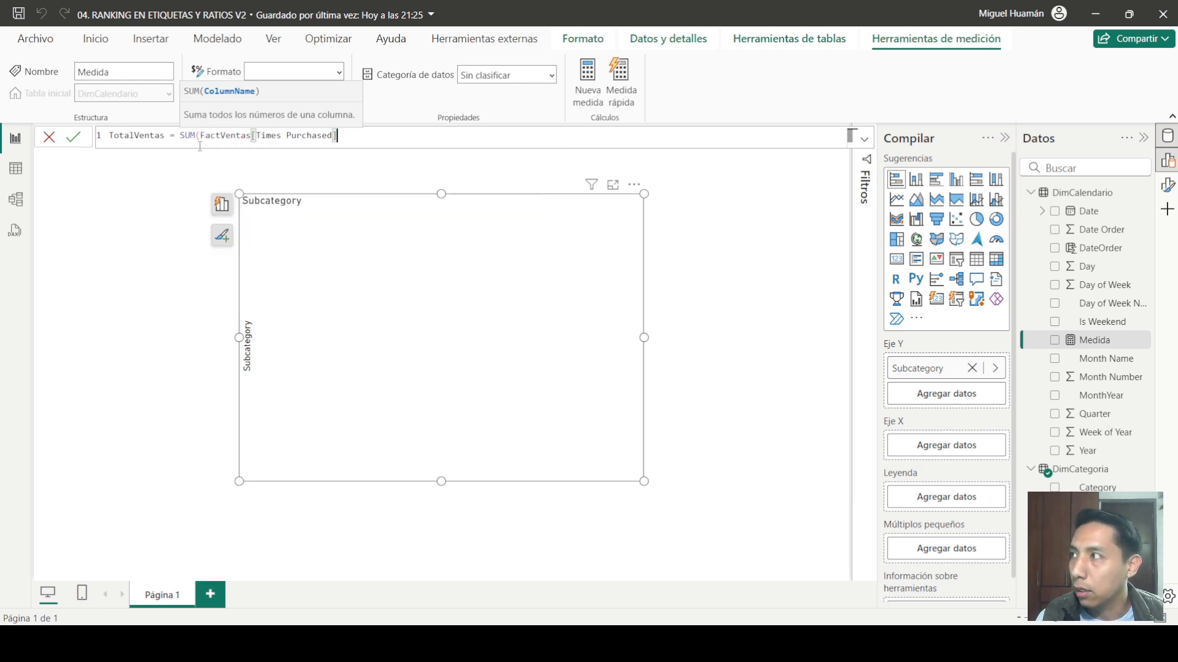
pyautogui.write(')')
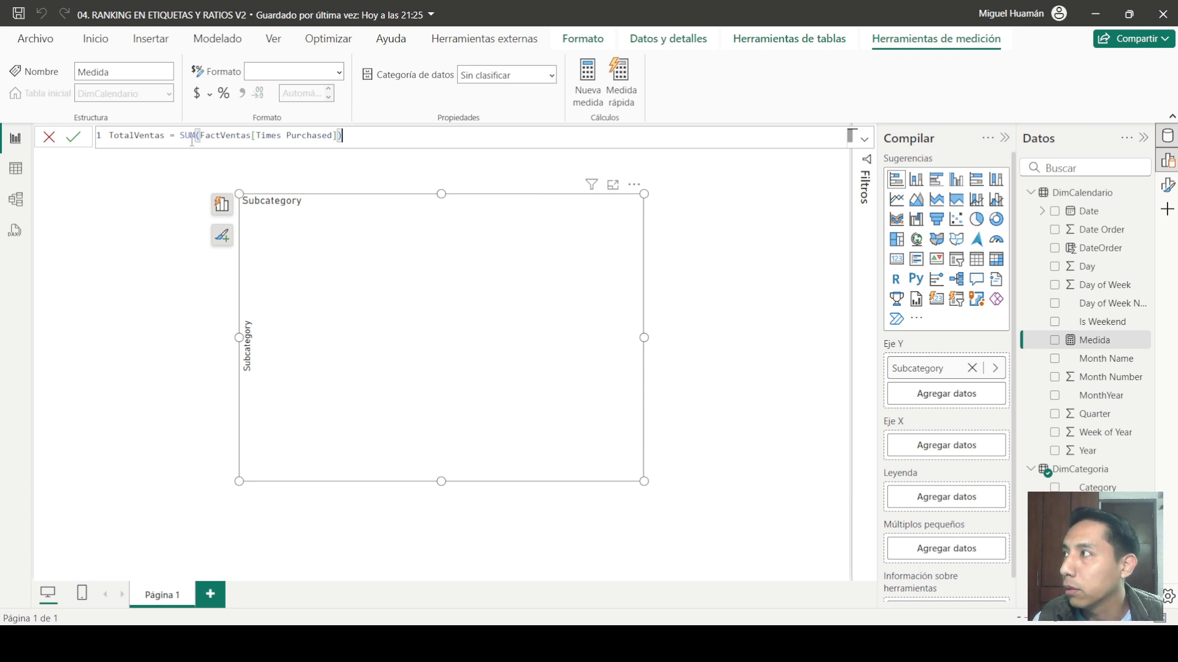
pyautogui.click(76, 138)
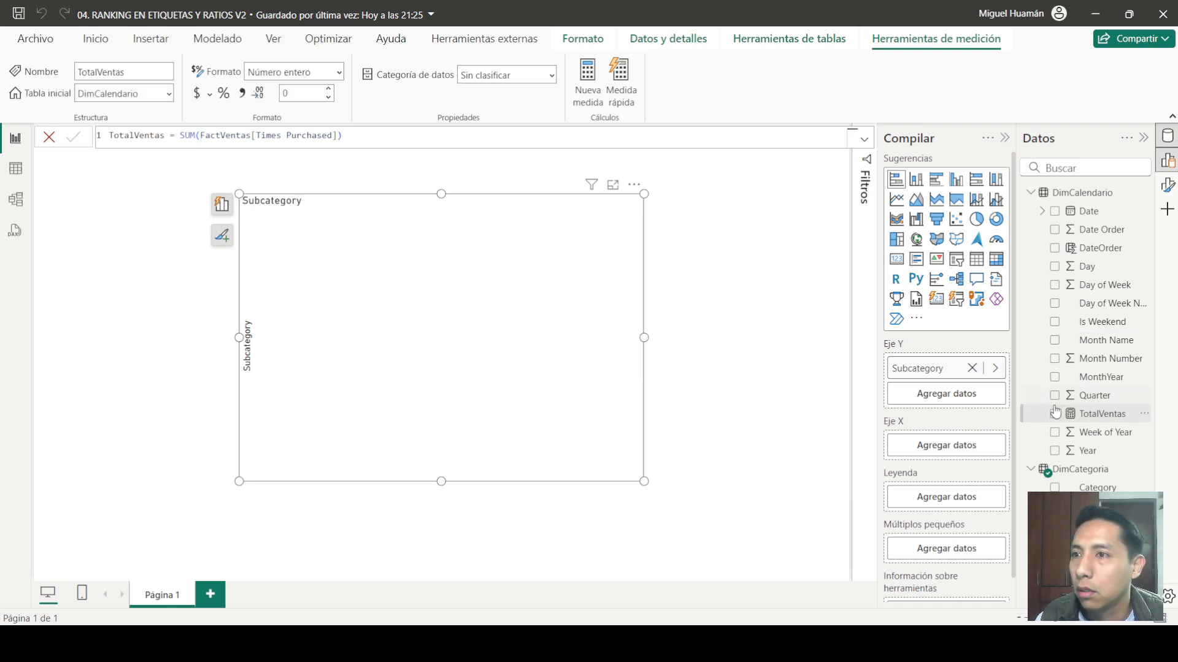
# Step: Put the TotalVentas measure on the bar chart's X axis, keeping only a single instance of it
pyautogui.click(1055, 418)
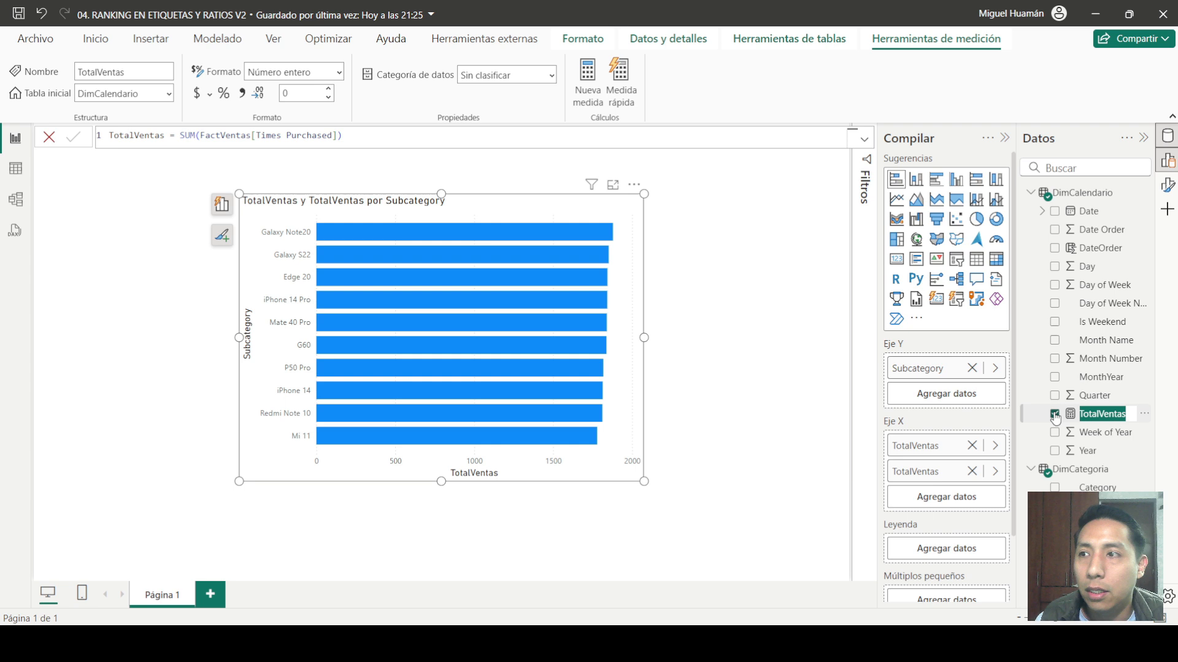
pyautogui.click(972, 472)
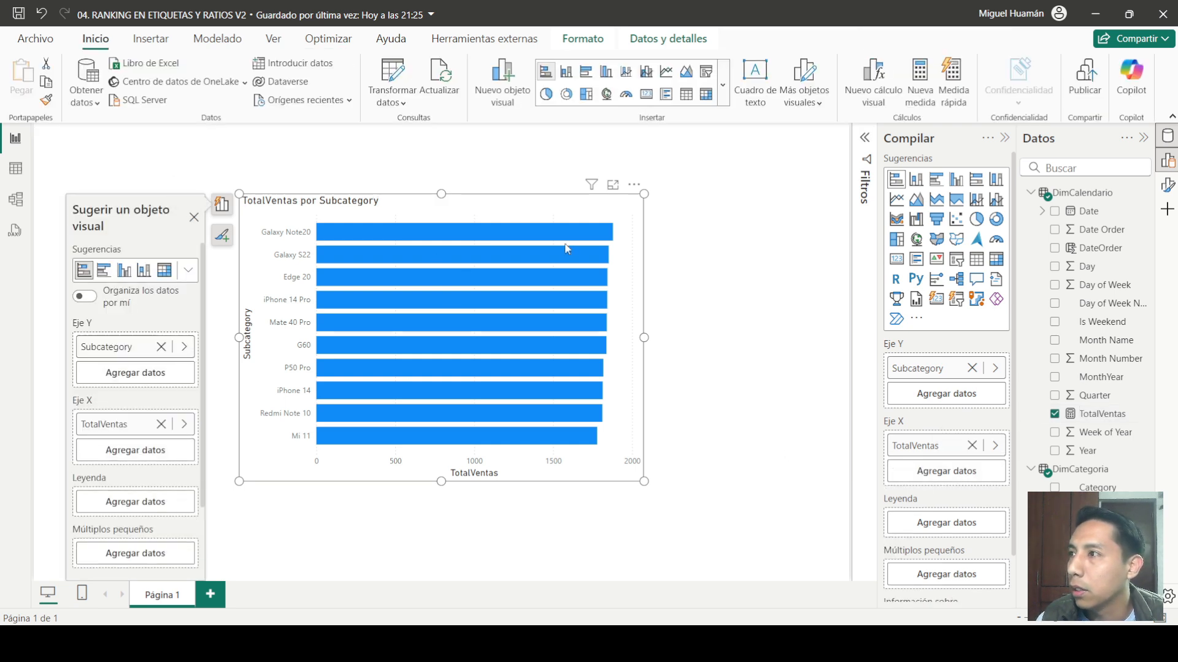
pyautogui.moveTo(565, 263)
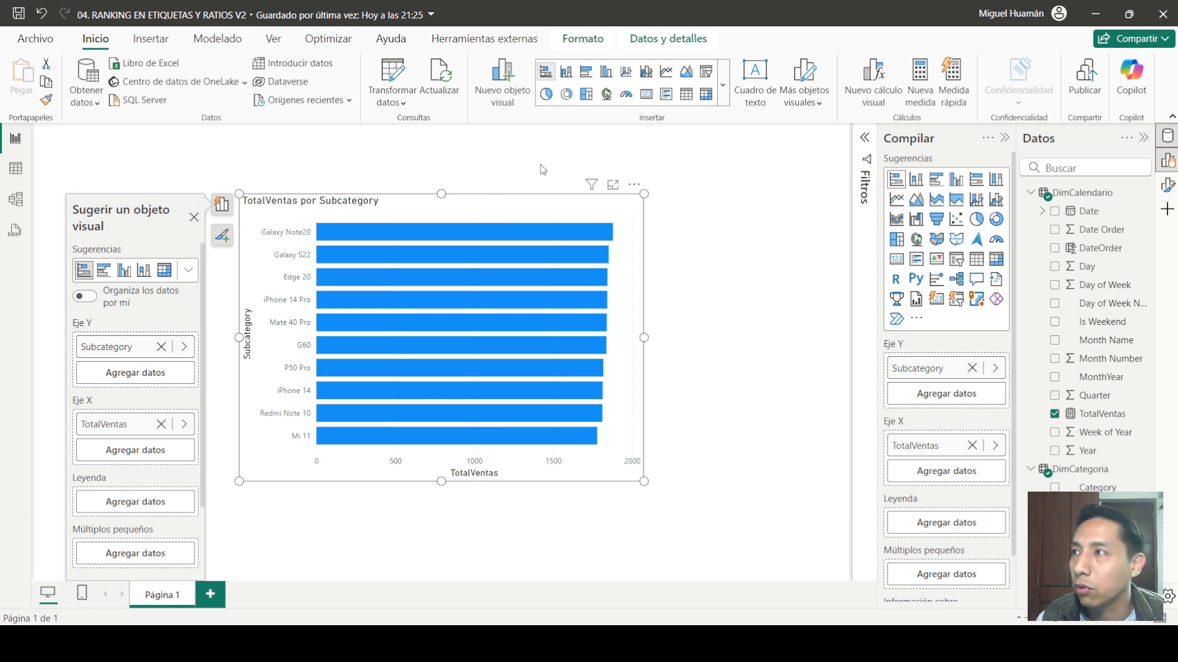
pyautogui.click(486, 183)
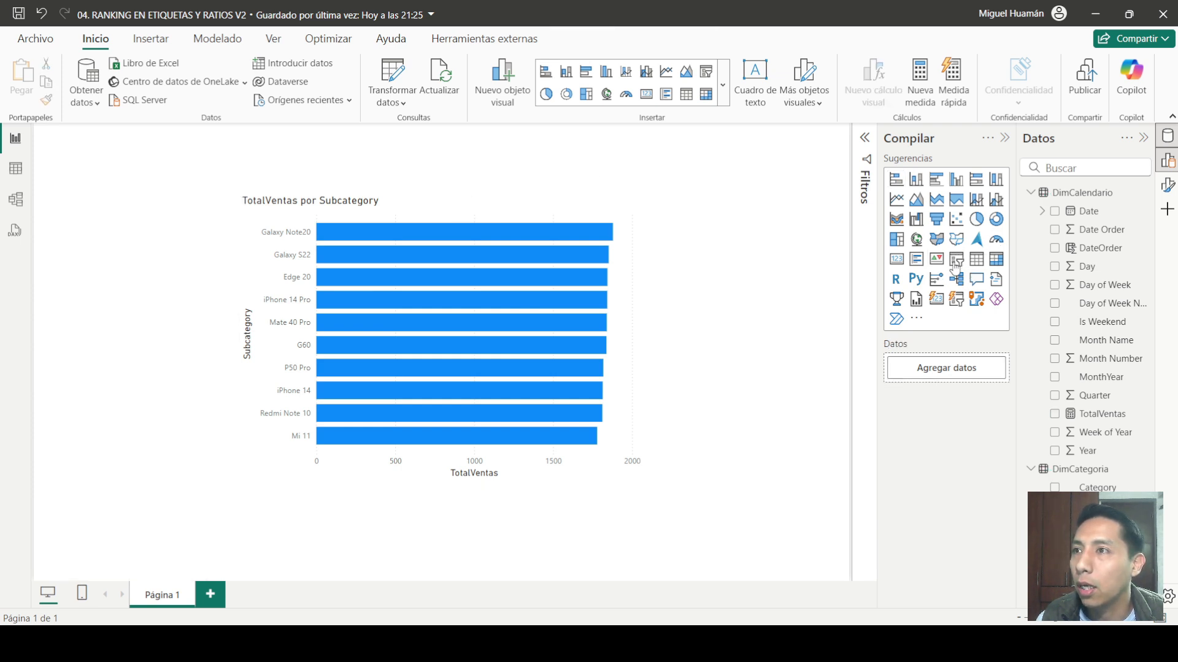
# Step: Add a slicer beside the bar chart's upper right corner and fill it with Year from DimCalendario
pyautogui.click(918, 260)
pyautogui.moveTo(241, 569); pyautogui.dragTo(755, 241)
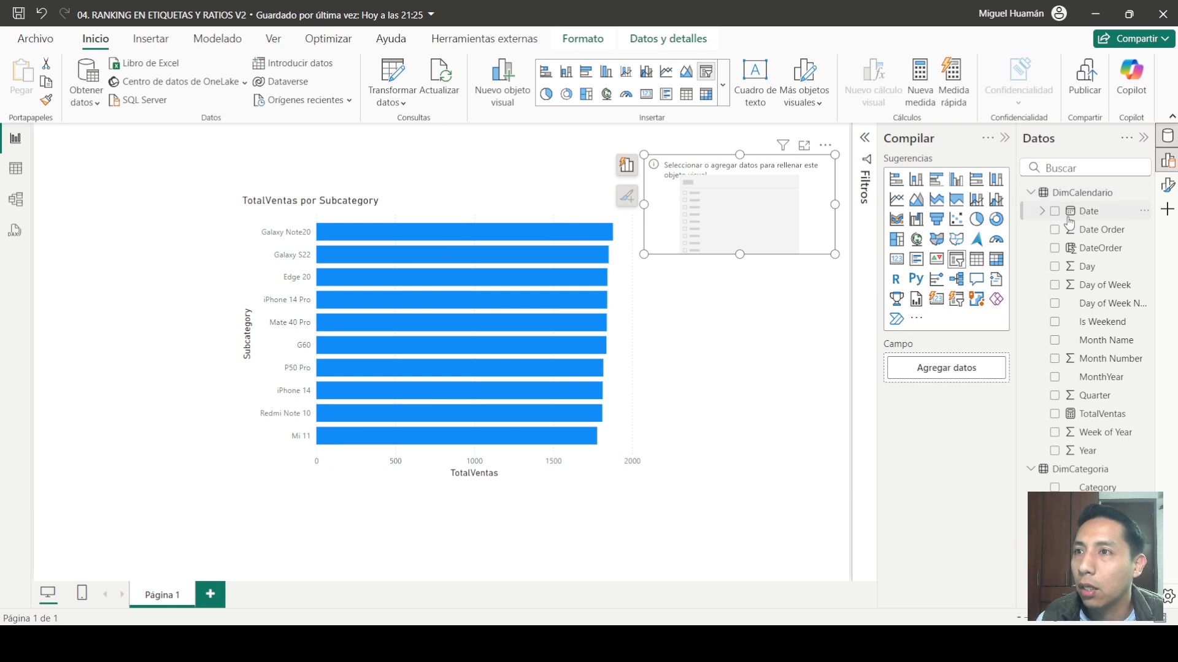
pyautogui.click(1053, 450)
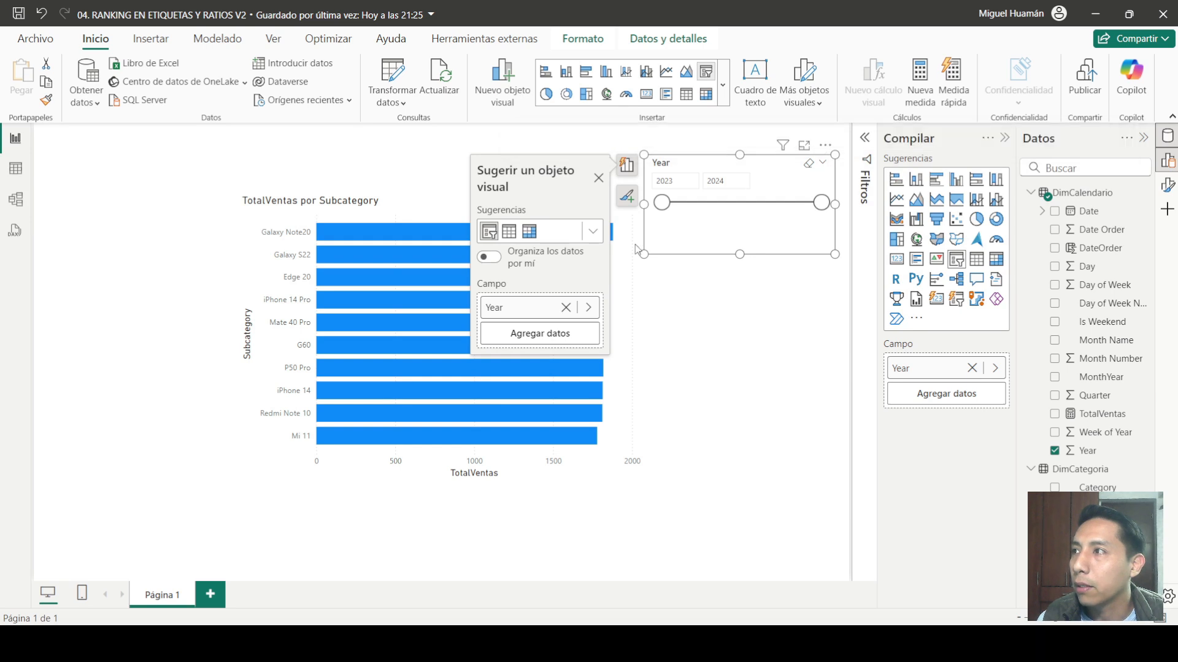
# Step: Set the Year slicer's style to Lista vertical
pyautogui.click(1165, 185)
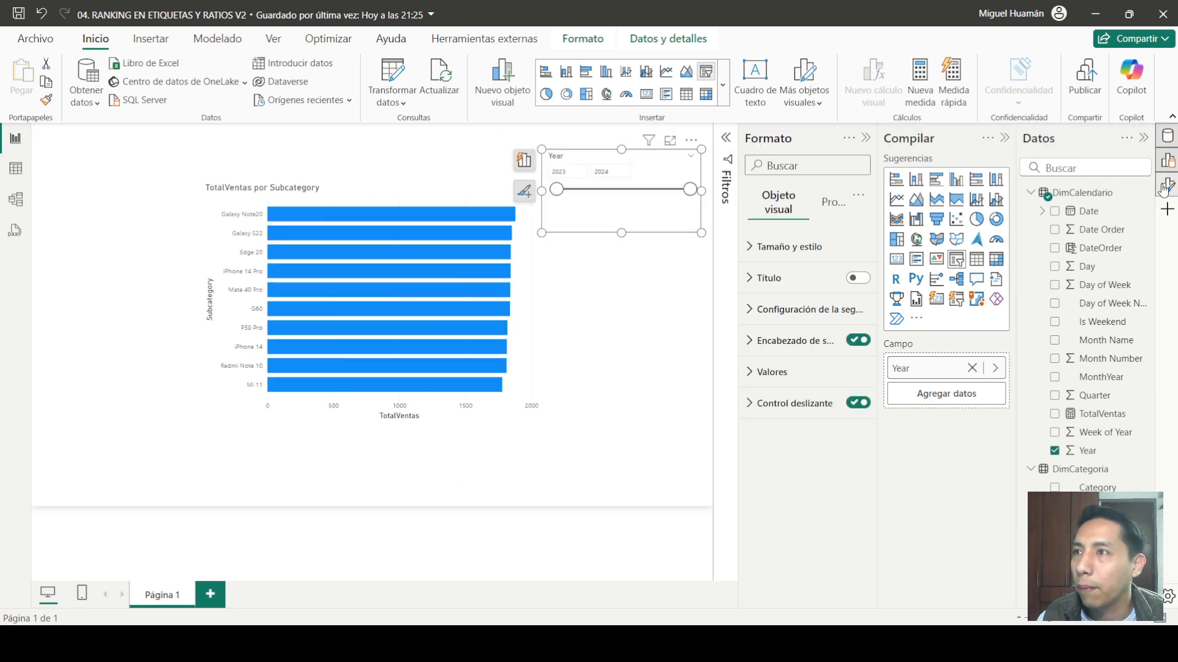
pyautogui.click(770, 249)
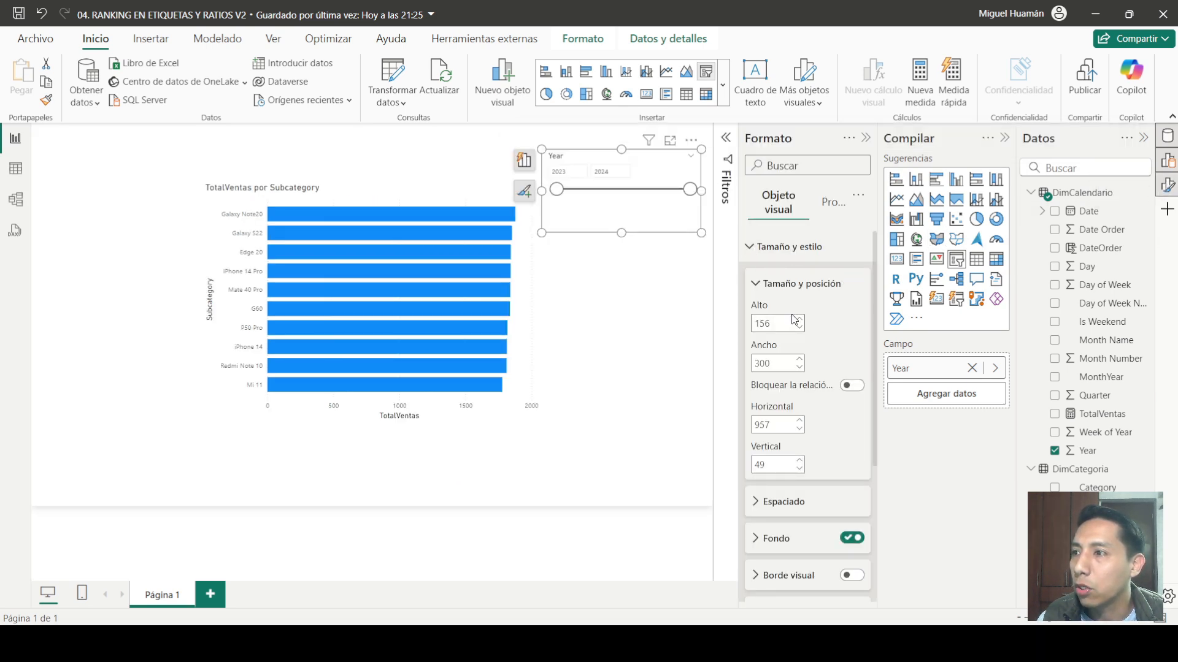
pyautogui.click(787, 247)
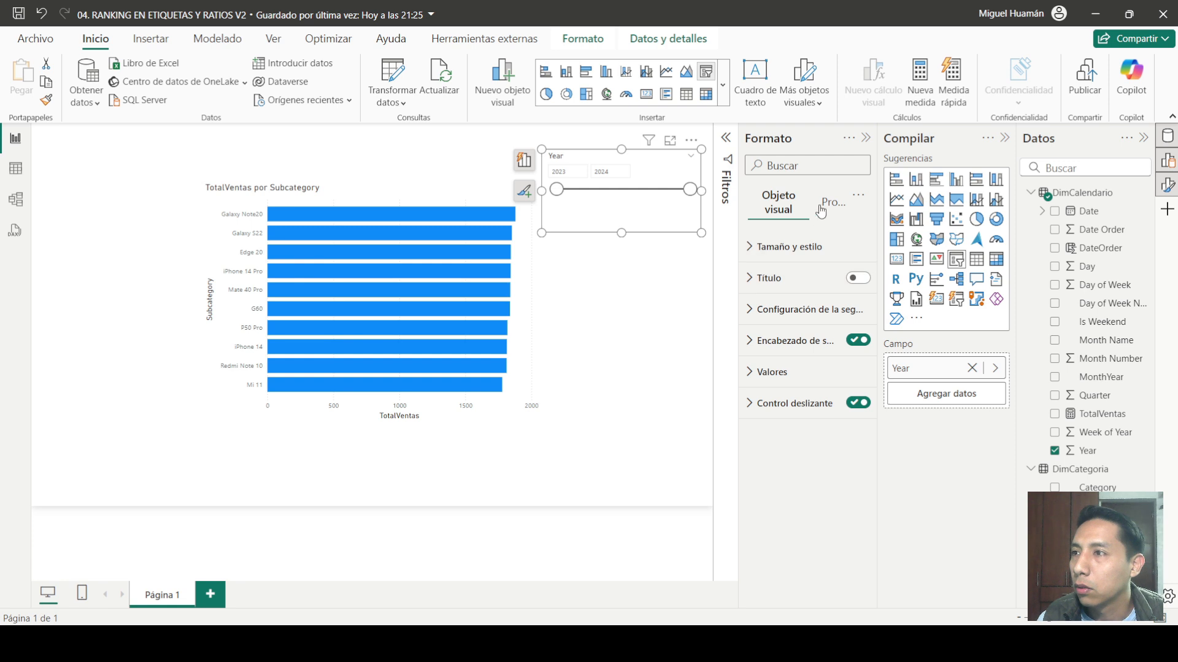
pyautogui.click(797, 311)
pyautogui.click(802, 386)
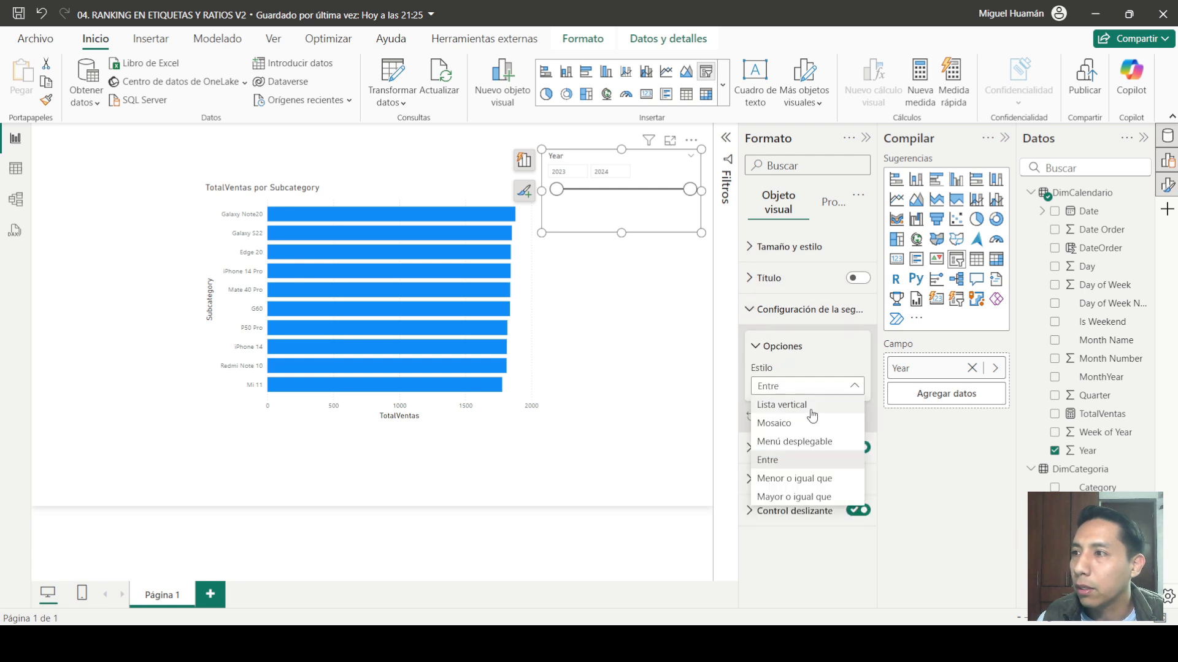
pyautogui.click(797, 403)
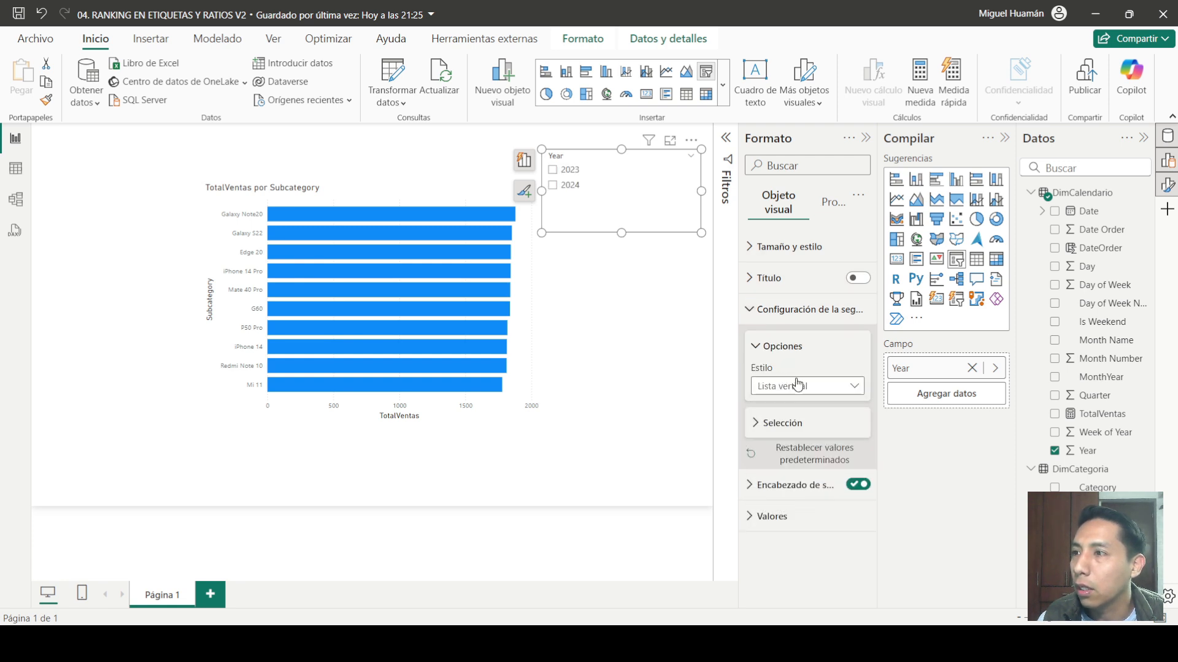
# Step: Change the Year slicer's style to Menú desplegable and turn off its slicer header
pyautogui.click(798, 386)
pyautogui.click(795, 443)
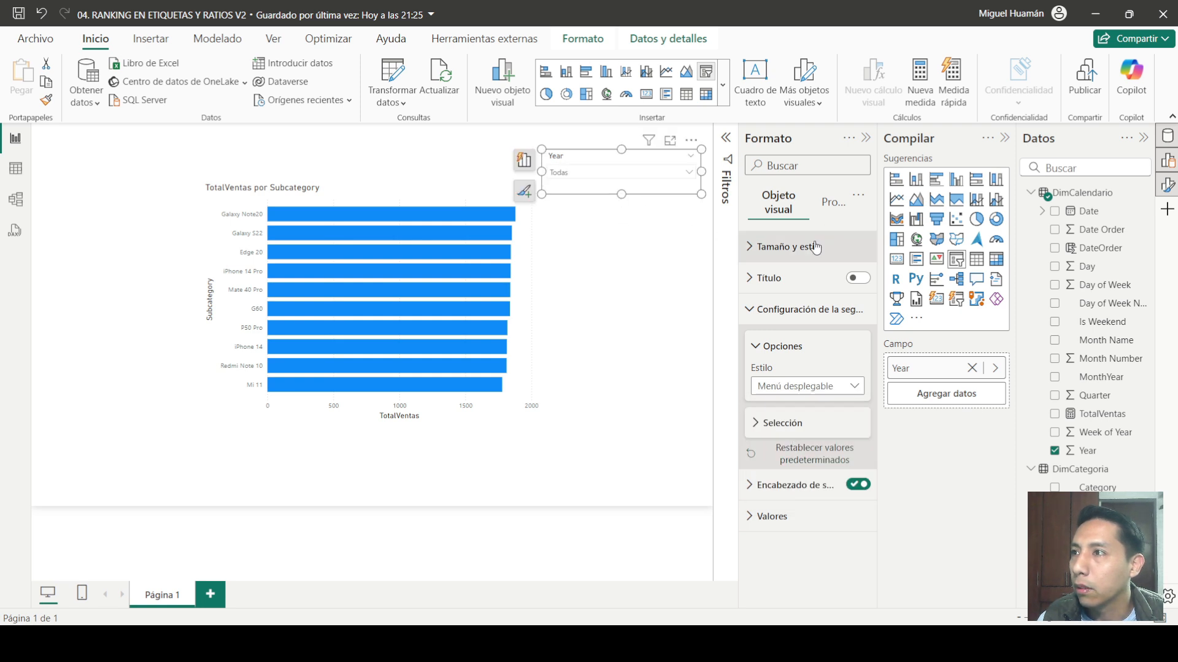
pyautogui.click(760, 310)
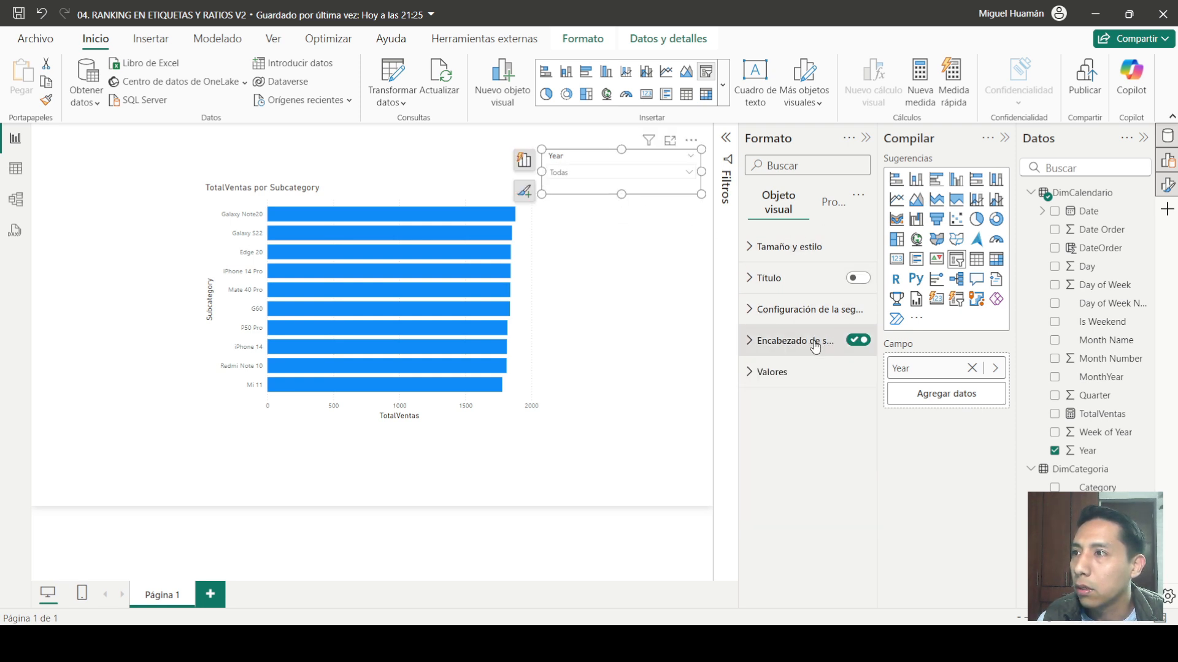
pyautogui.click(857, 340)
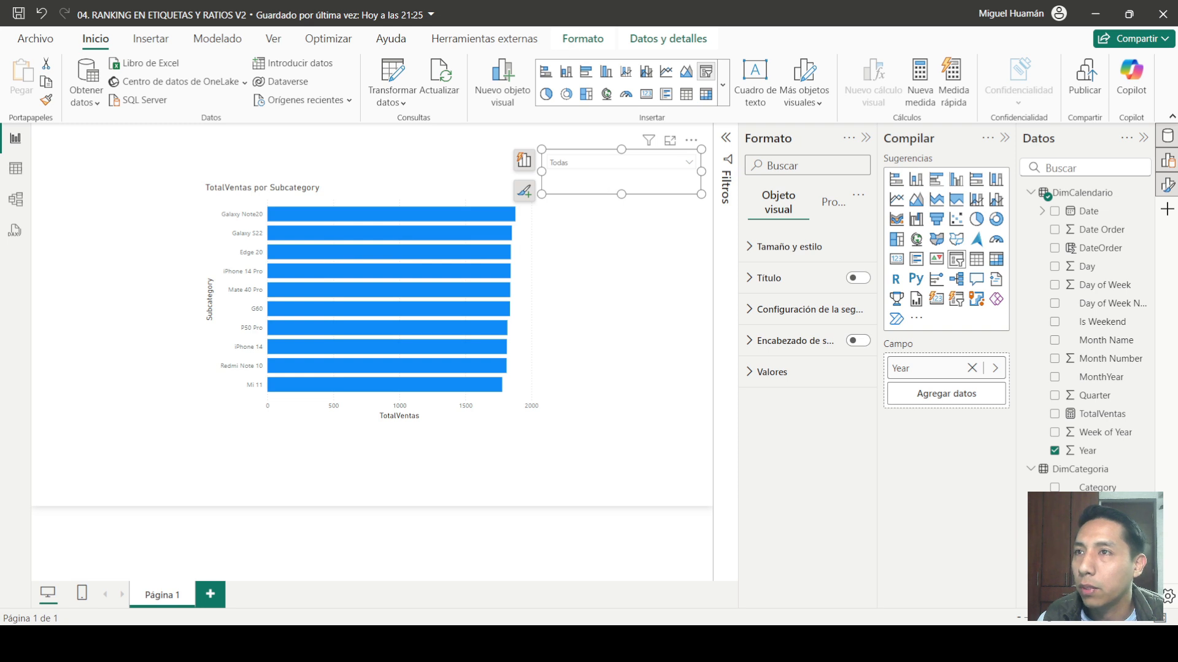
# Step: Collapse the Datos and Formato panes and shrink the Year slicer's height and width to fit its dropdown
pyautogui.click(1143, 139)
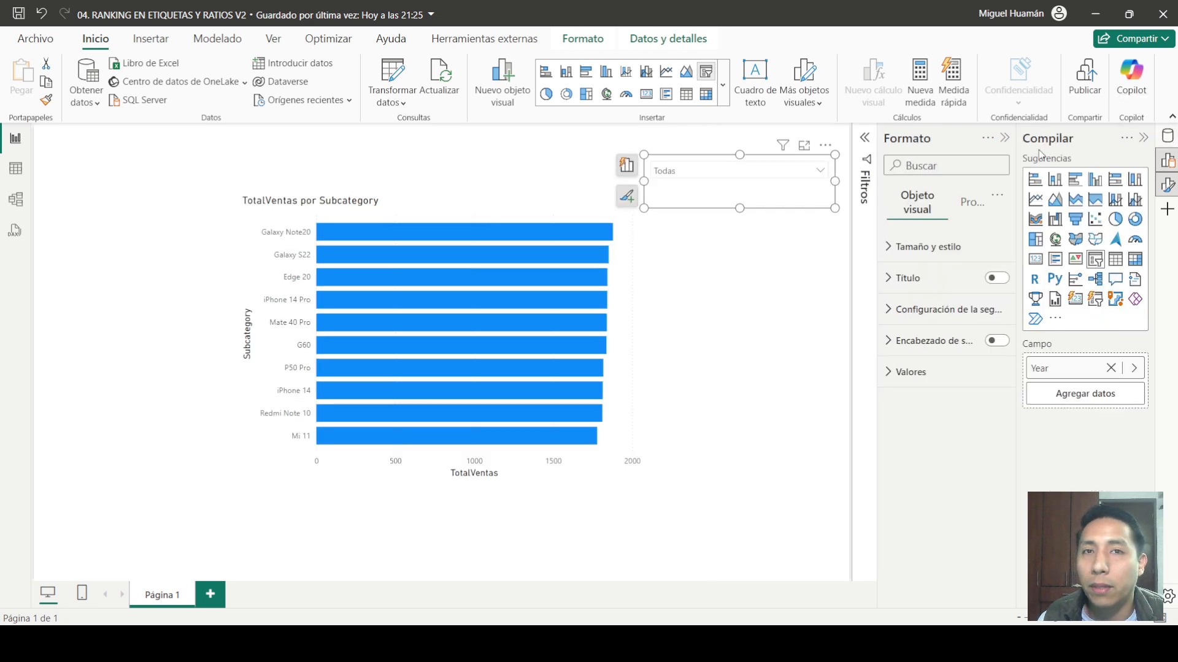
pyautogui.click(1004, 138)
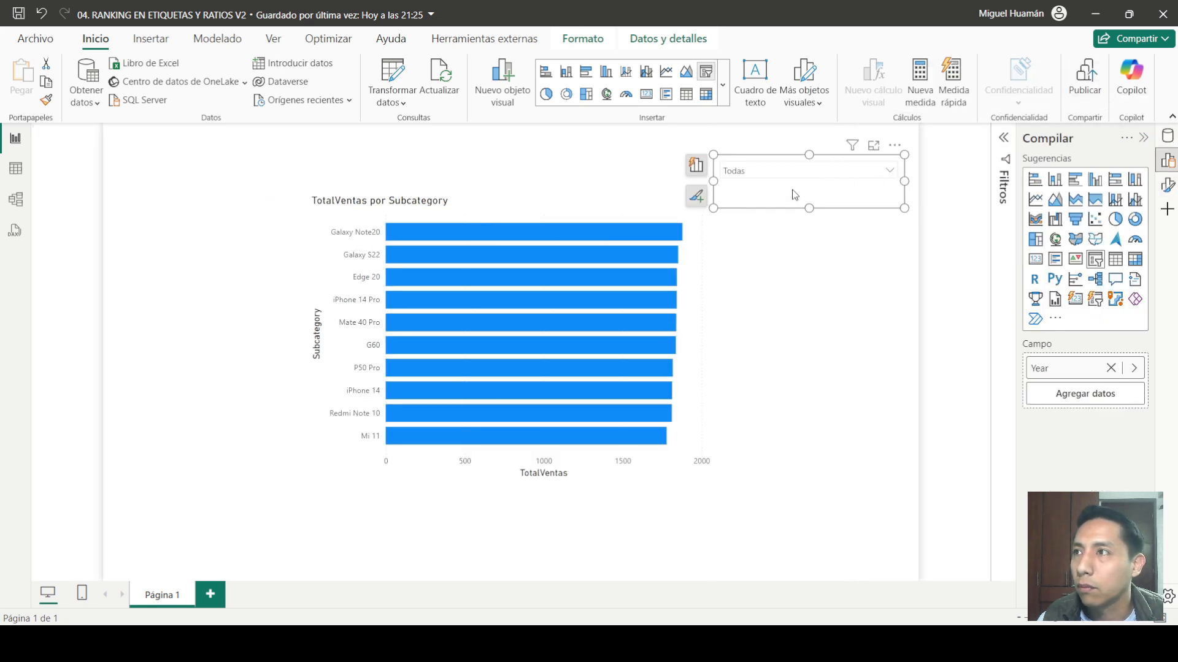
pyautogui.click(813, 191)
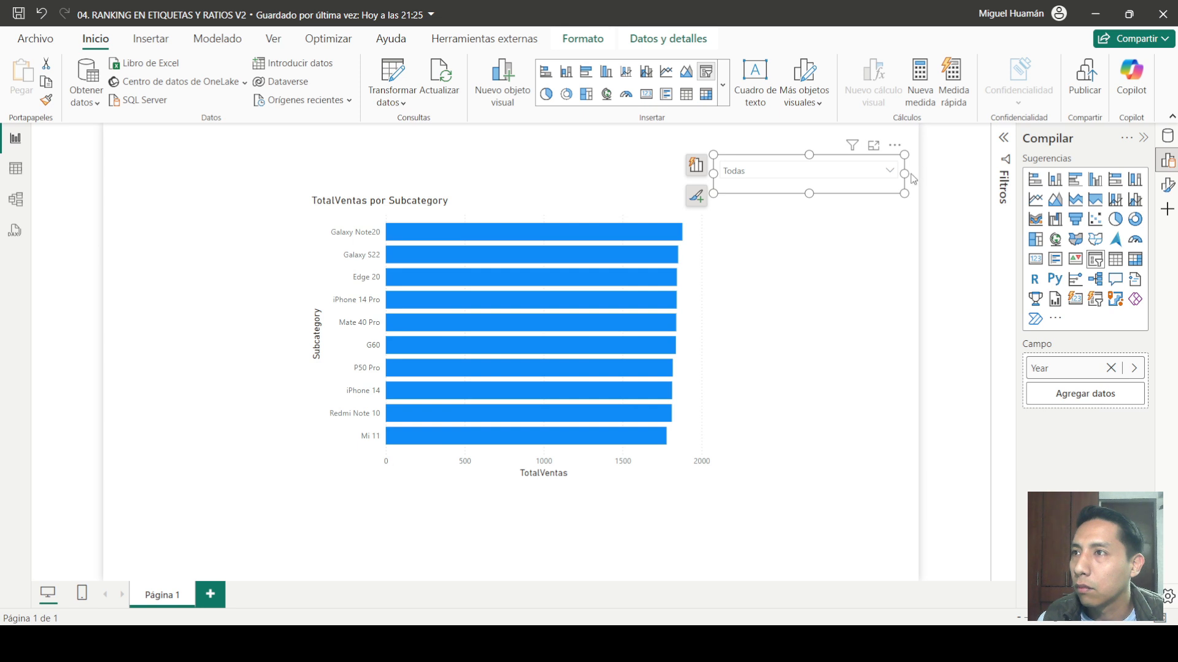
pyautogui.moveTo(904, 175); pyautogui.dragTo(848, 174)
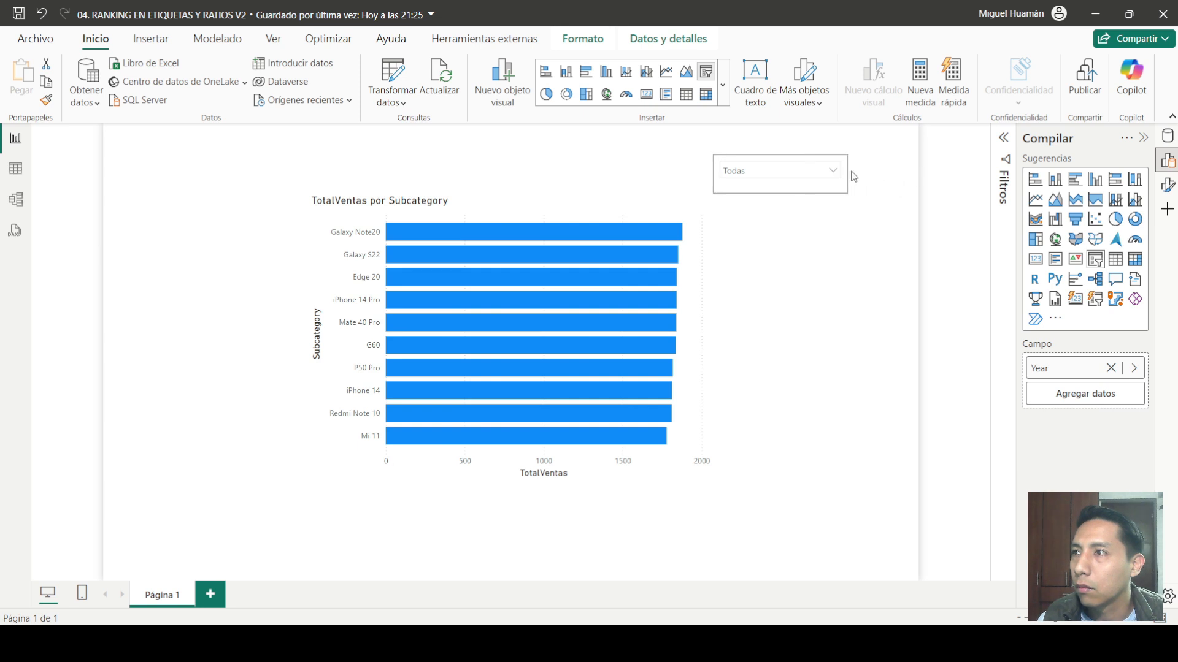
# Step: Filter the report to 2024 with the Year slicer and nudge the bar chart slightly down
pyautogui.click(813, 177)
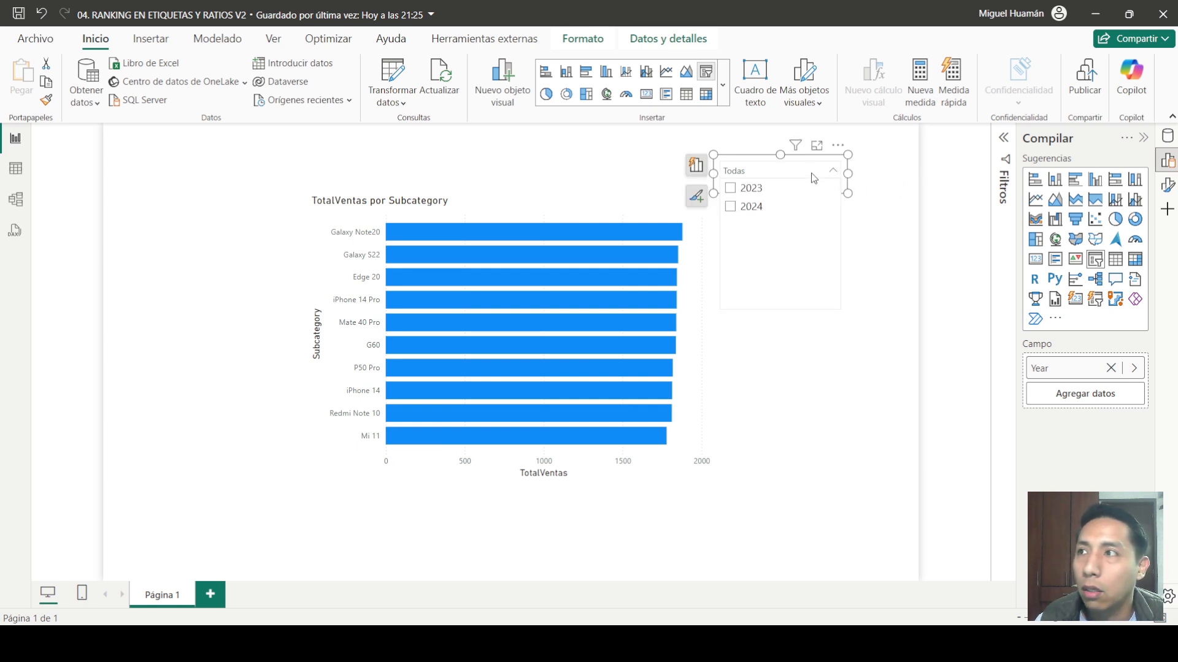
pyautogui.click(731, 207)
pyautogui.click(871, 340)
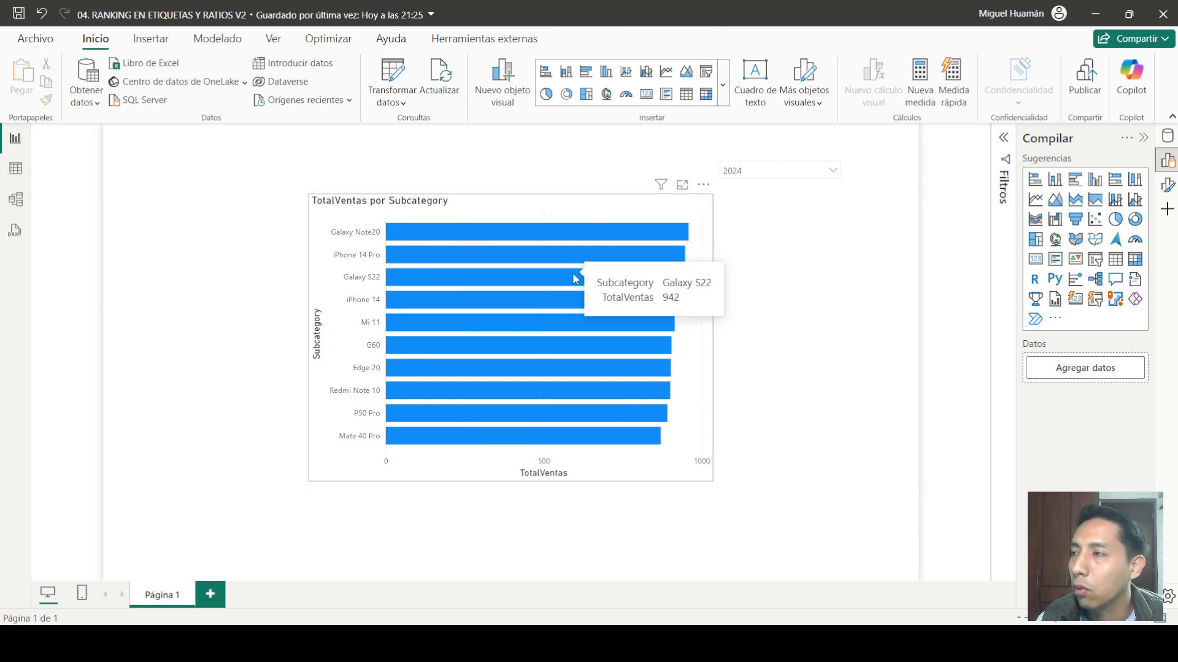
pyautogui.moveTo(532, 206)
pyautogui.mouseDown()
pyautogui.moveTo(518, 218)
pyautogui.moveTo(534, 218)
pyautogui.mouseUp()
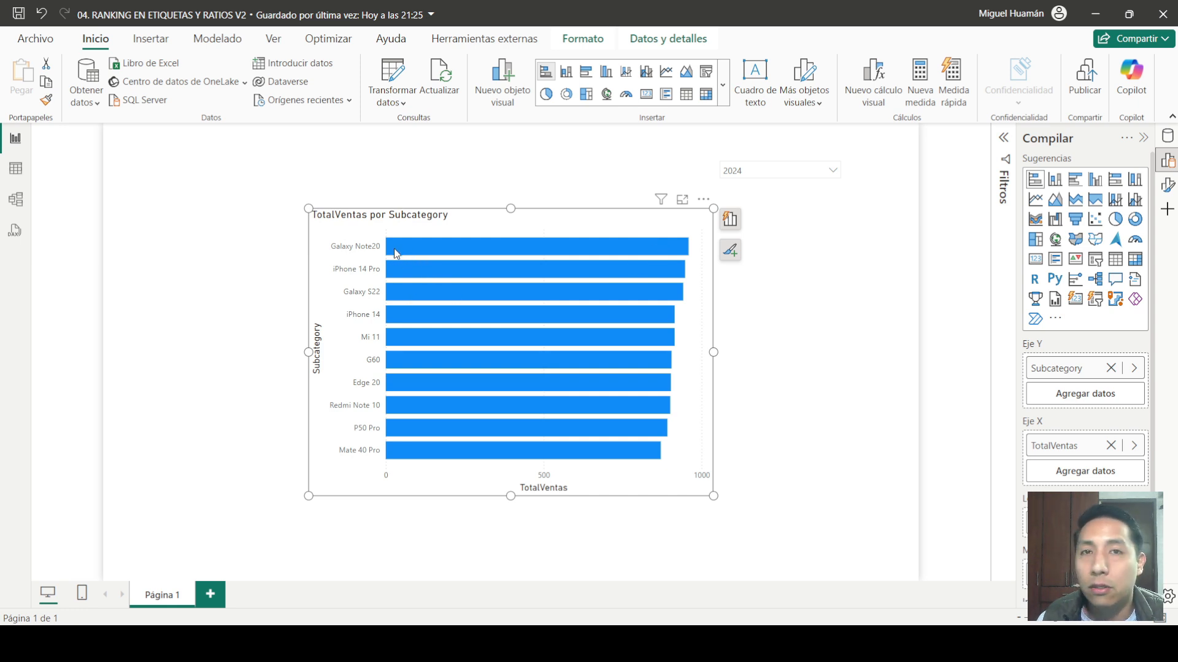
# Step: Create the measure Espacio = 250
pyautogui.moveTo(397, 252)
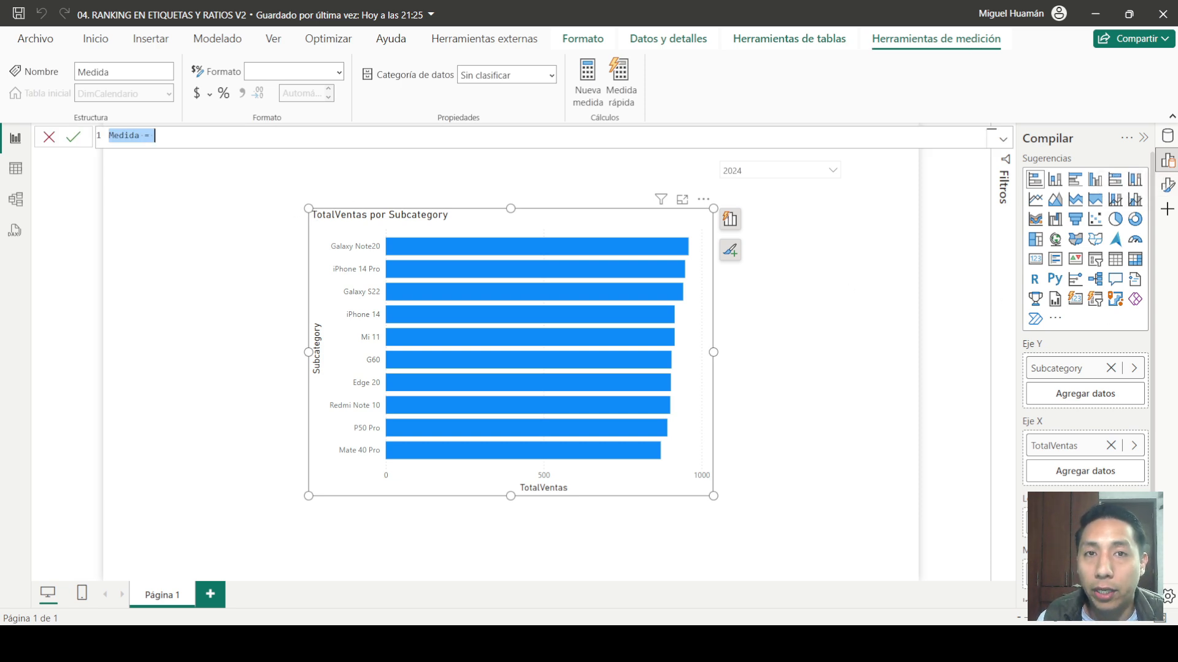
pyautogui.write('Es')
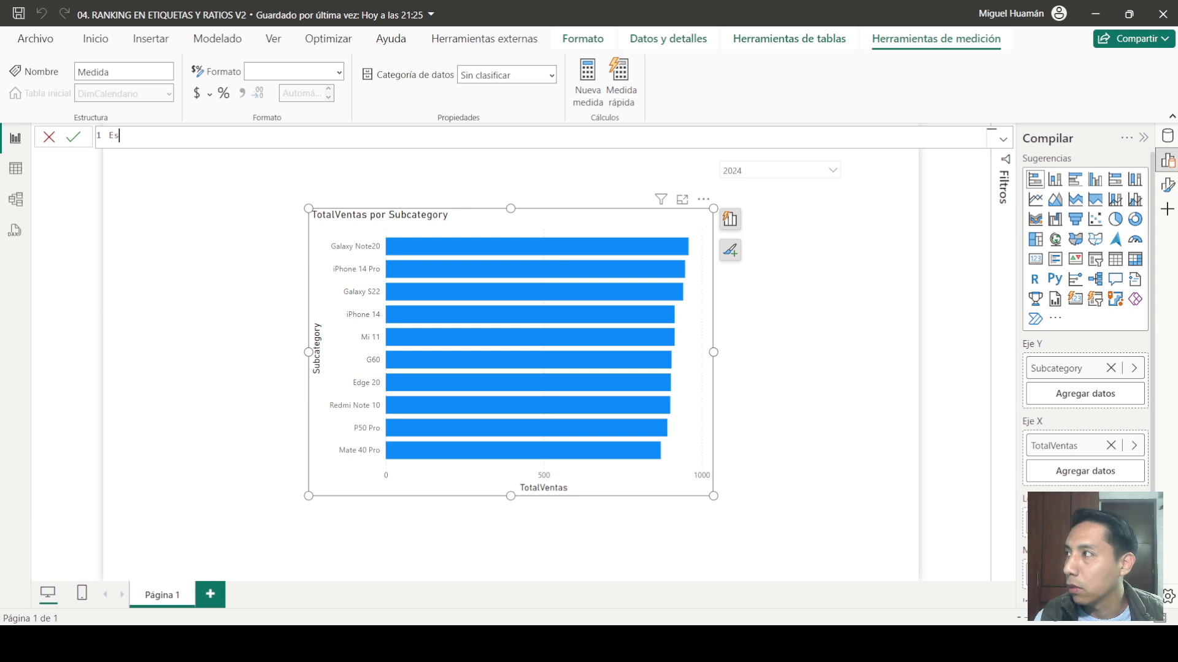
pyautogui.write('pacio = 250')
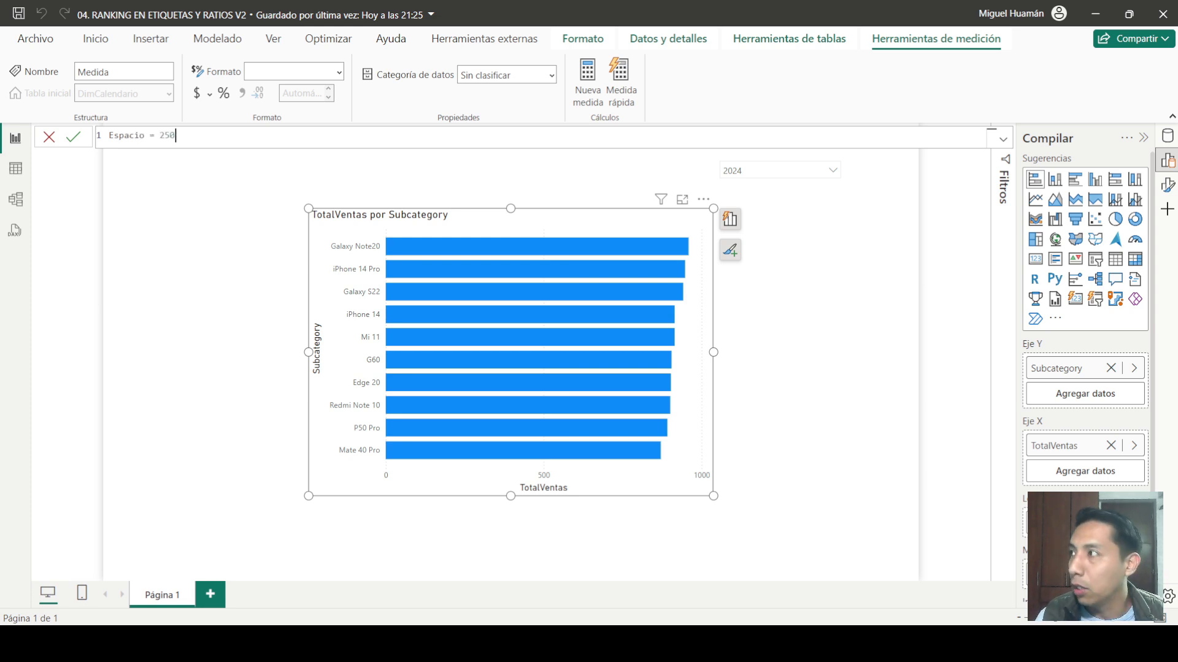
pyautogui.press('Return')
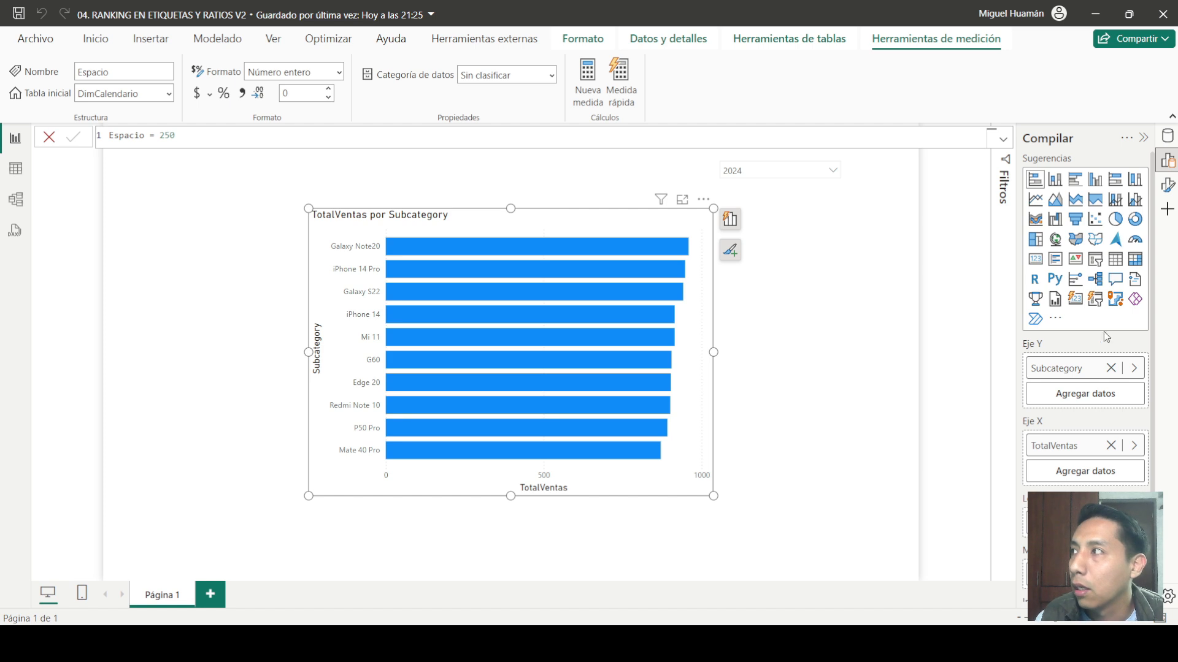
# Step: Add the Espacio measure from DimCalendario to the bar chart's X axis and move the chart slightly up
pyautogui.click(1168, 136)
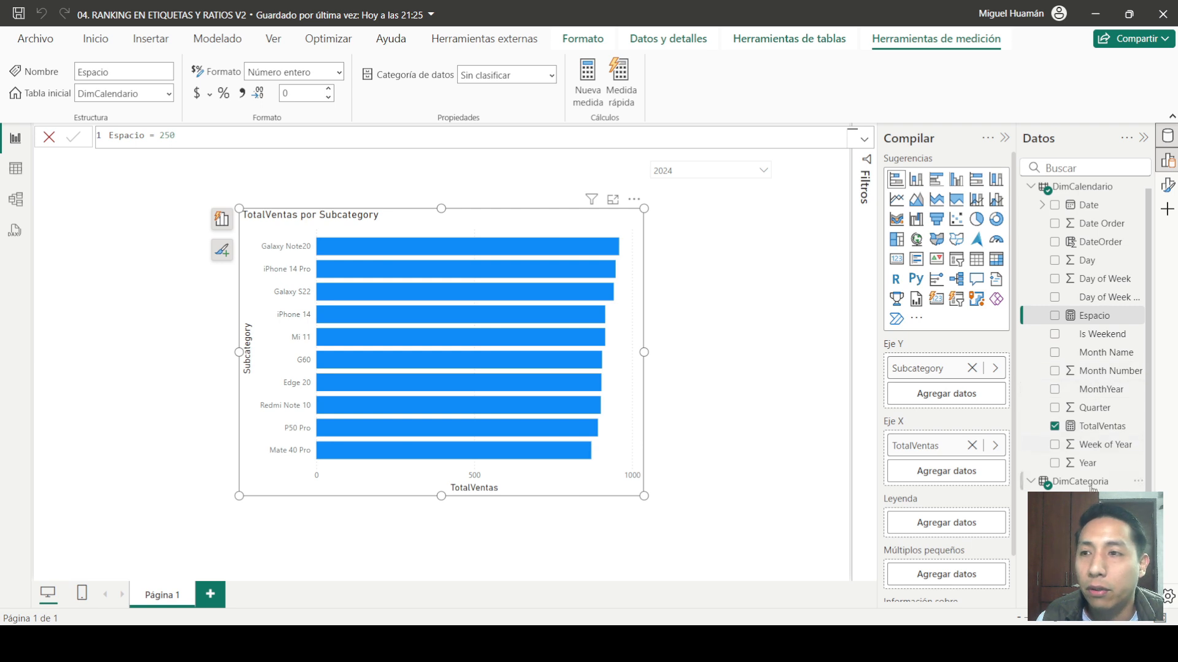
pyautogui.click(1031, 188)
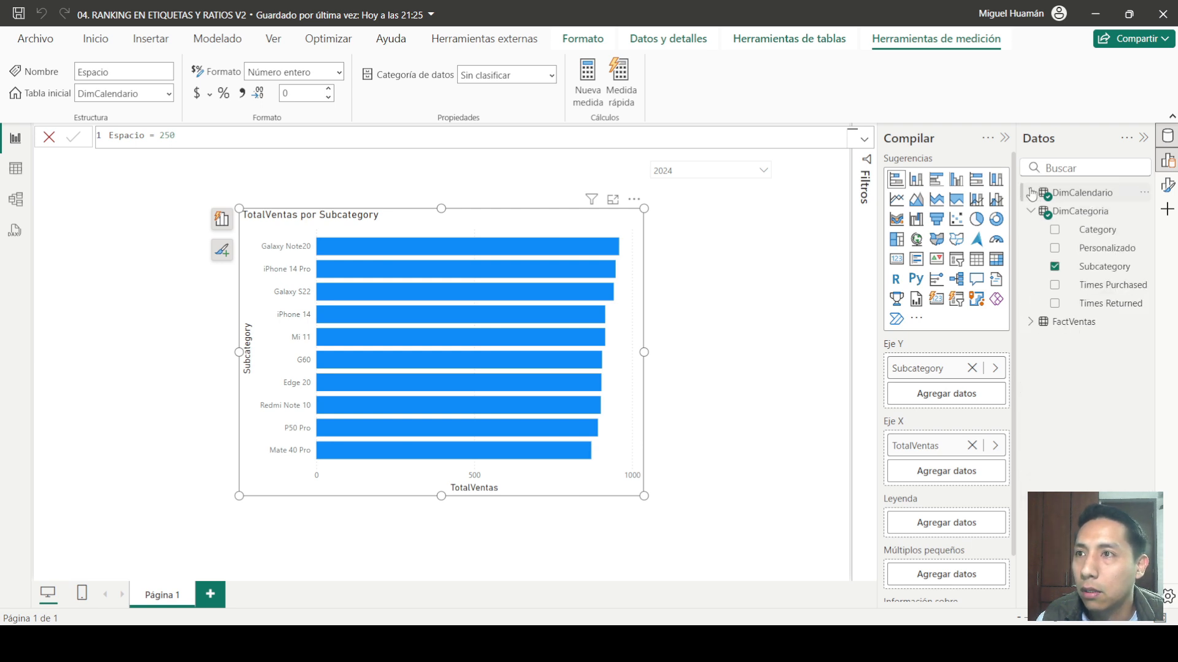
pyautogui.click(1031, 189)
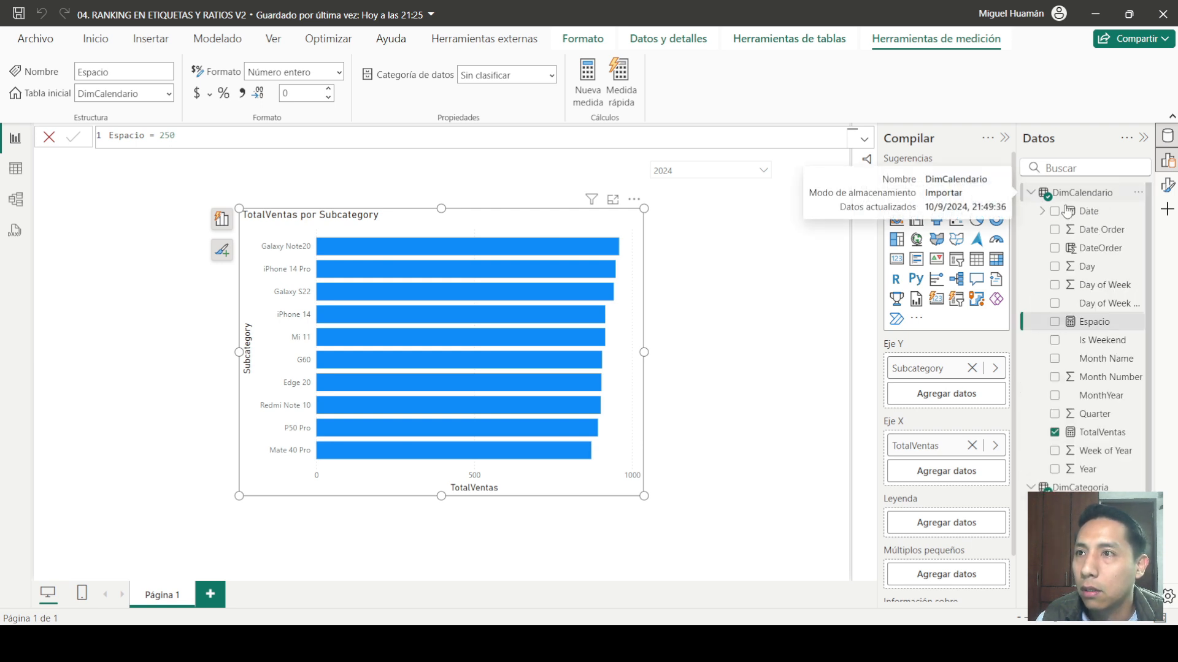
pyautogui.click(1055, 322)
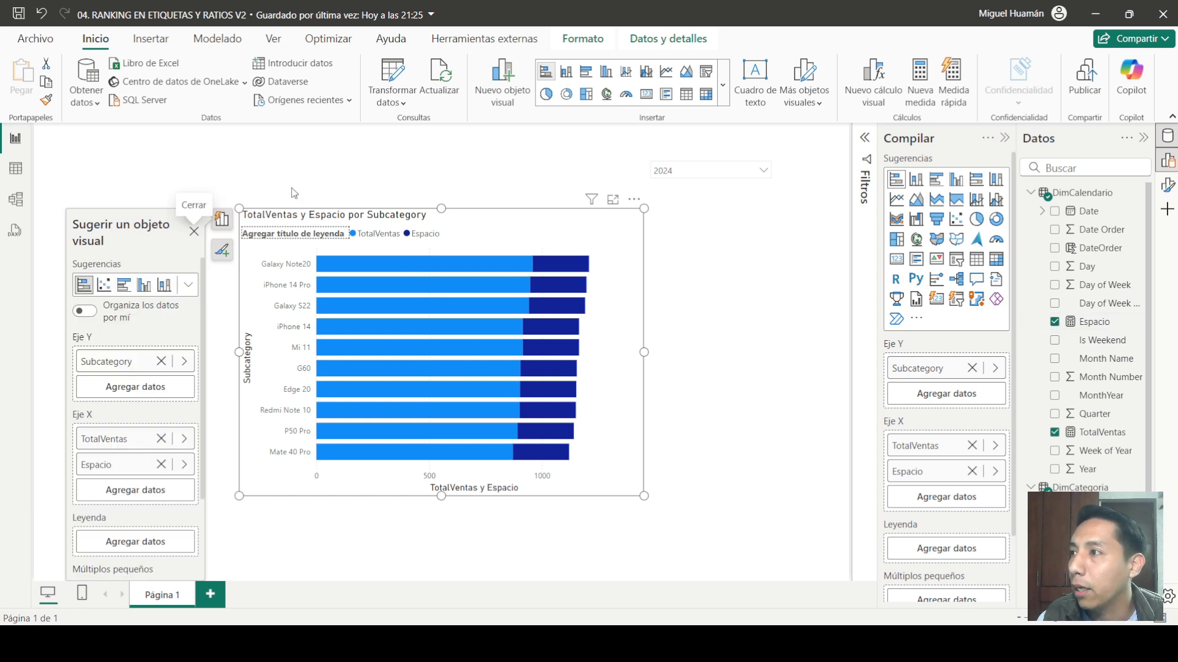
pyautogui.click(218, 229)
pyautogui.moveTo(490, 222); pyautogui.dragTo(488, 208)
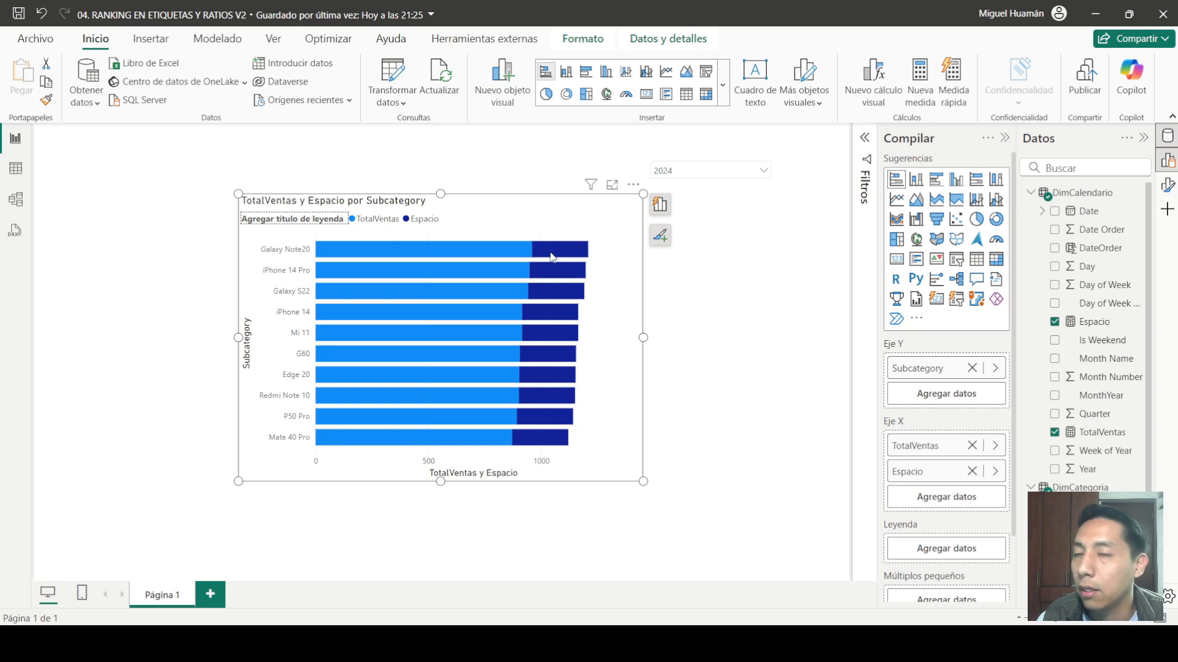
# Step: Place Espacio before TotalVentas on the bar chart's X axis and widen the chart slightly
pyautogui.moveTo(556, 258)
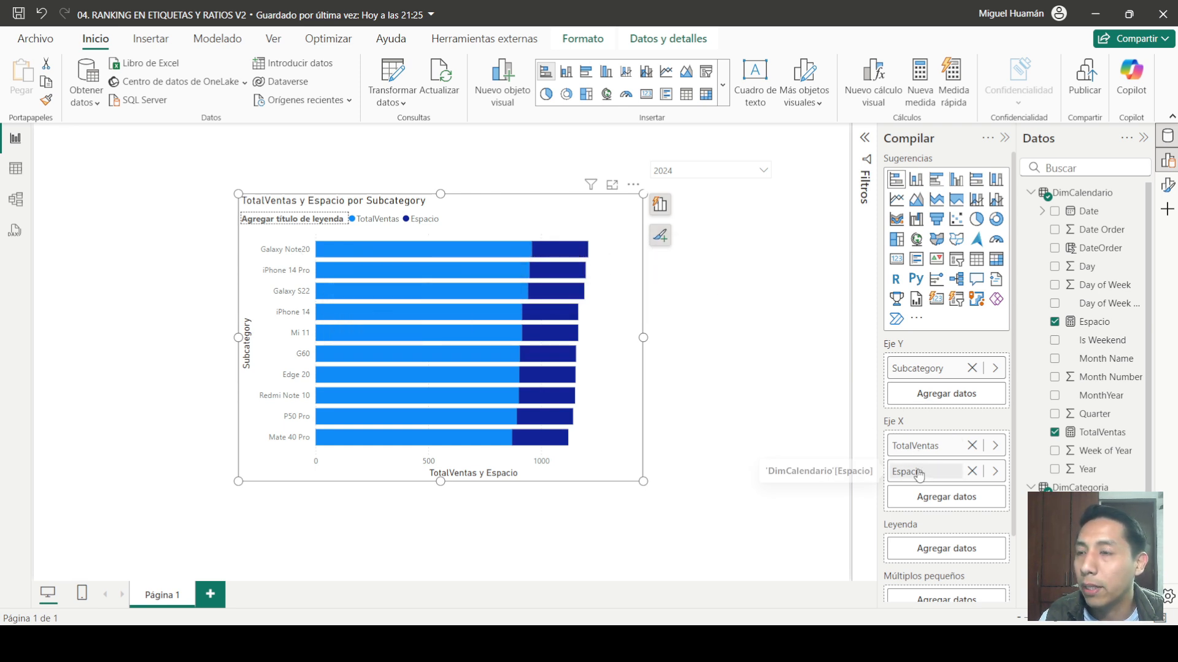
pyautogui.moveTo(924, 477); pyautogui.dragTo(921, 437)
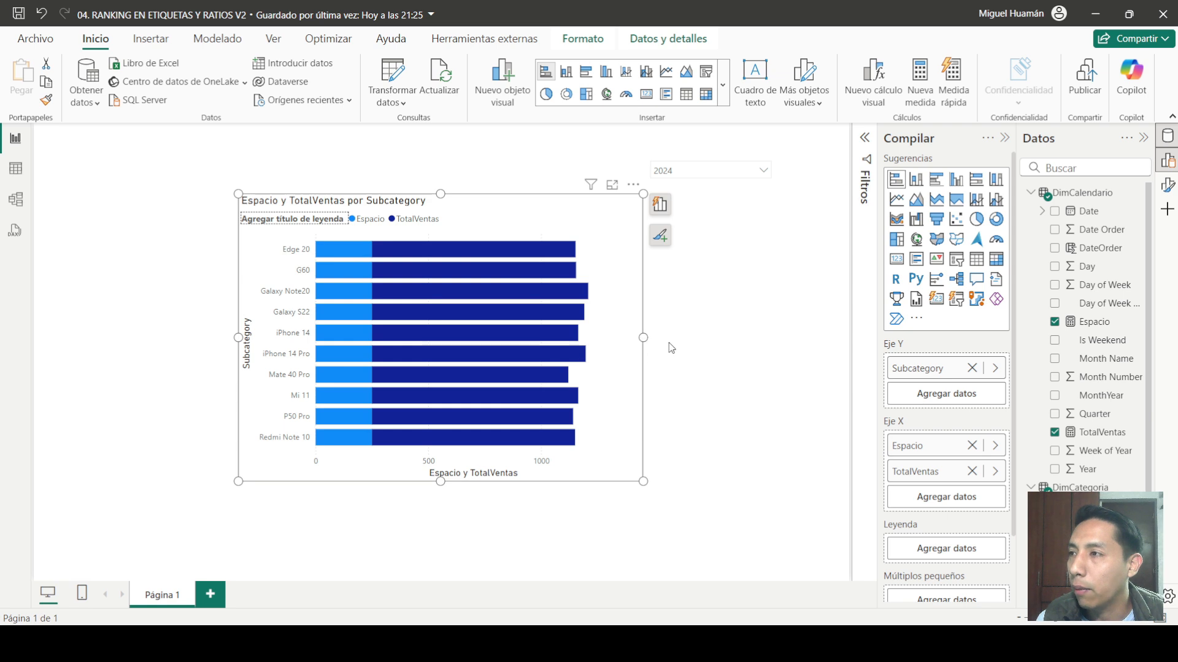
pyautogui.moveTo(643, 337); pyautogui.dragTo(676, 337)
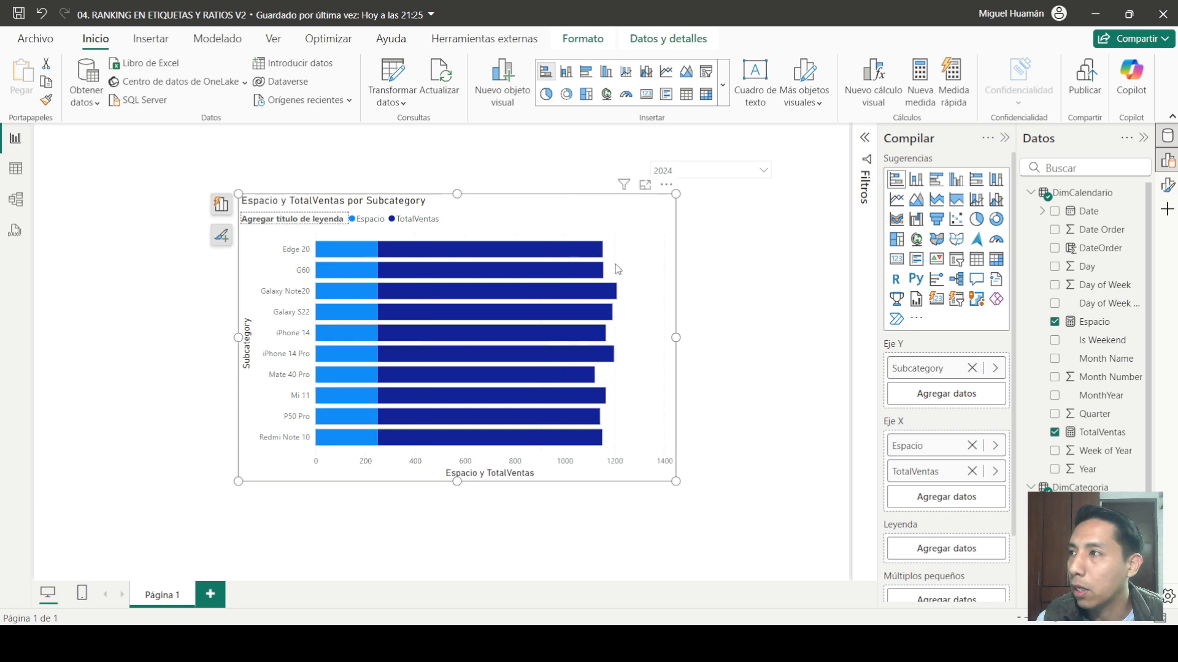
pyautogui.click(816, 290)
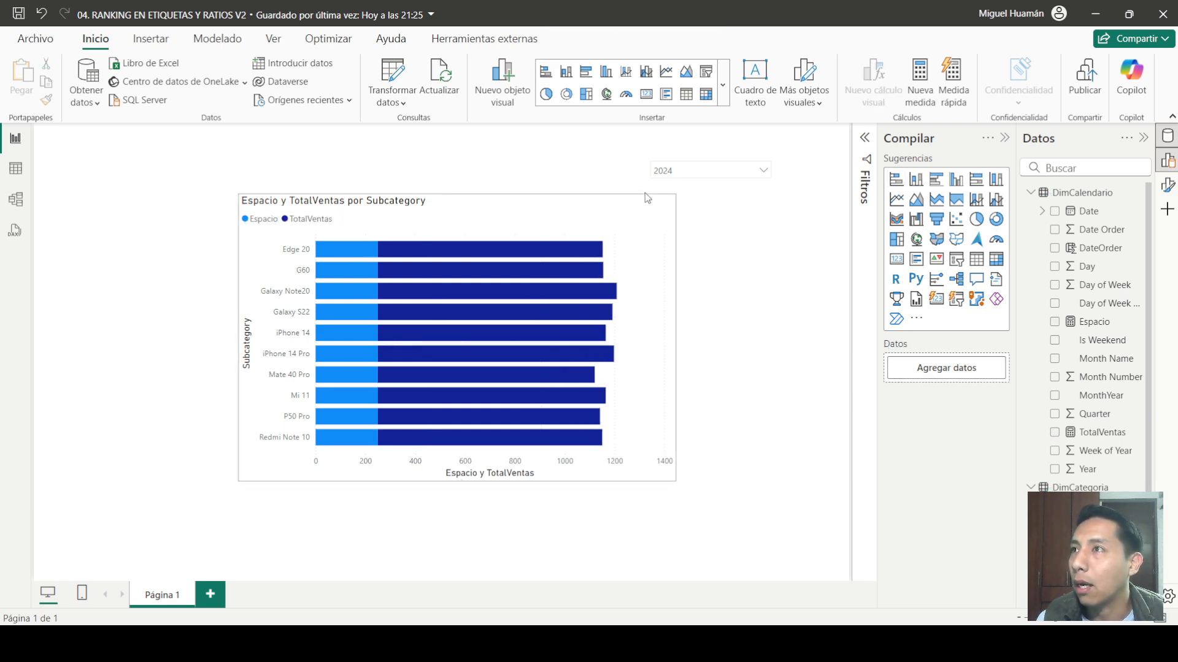
# Step: Start a new measure named Ranking in DimCalendario whose formula begins with the RANKX function
pyautogui.click(1107, 195)
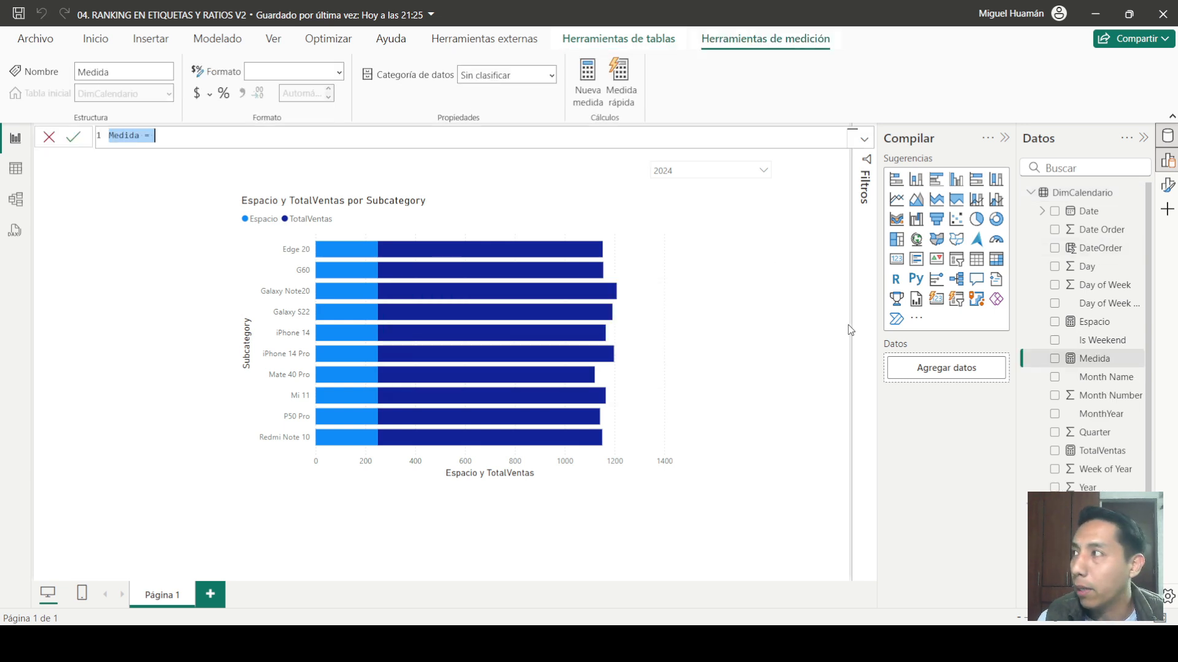
pyautogui.write('Ran')
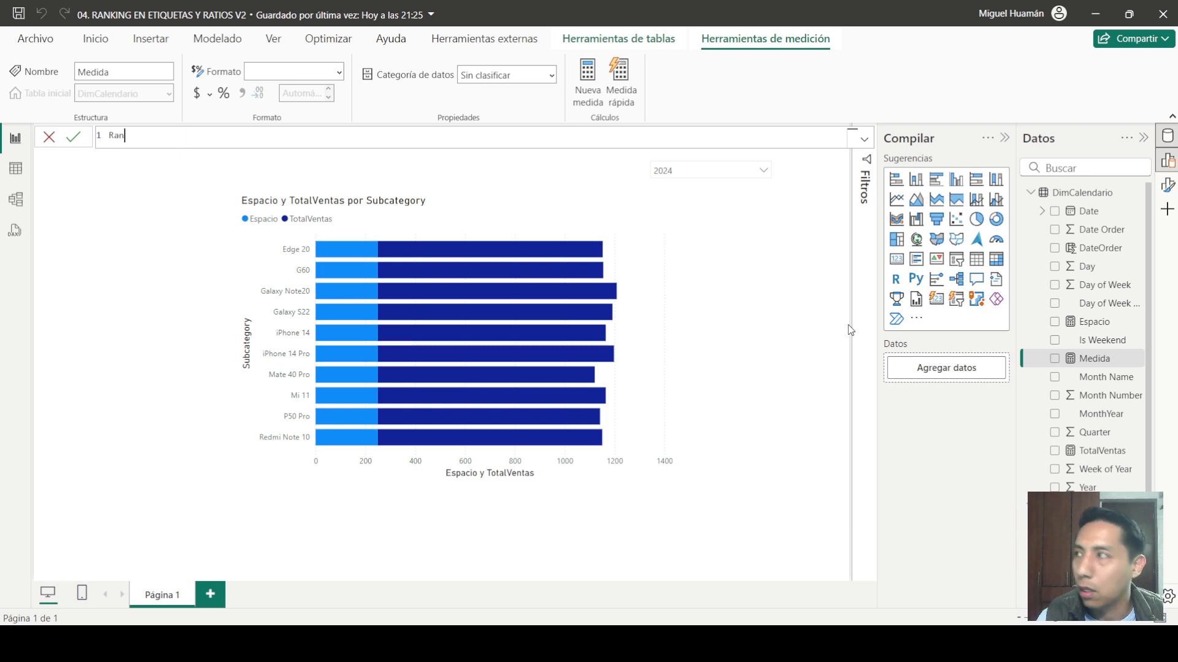
pyautogui.write('king = ')
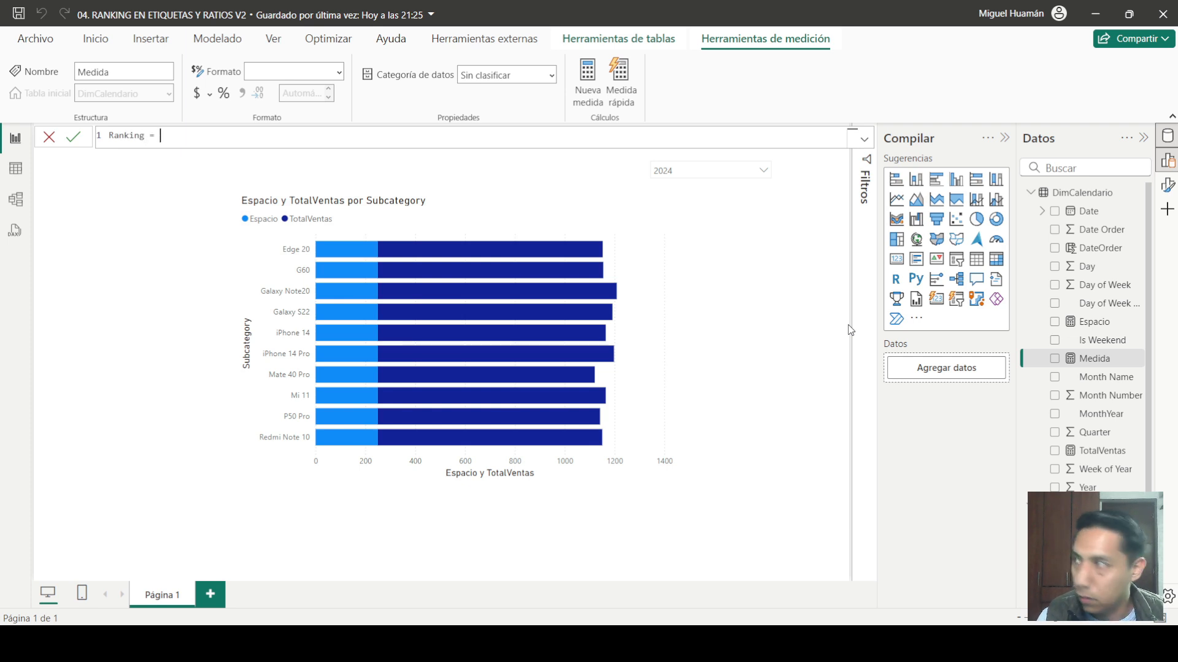
pyautogui.write('RANX')
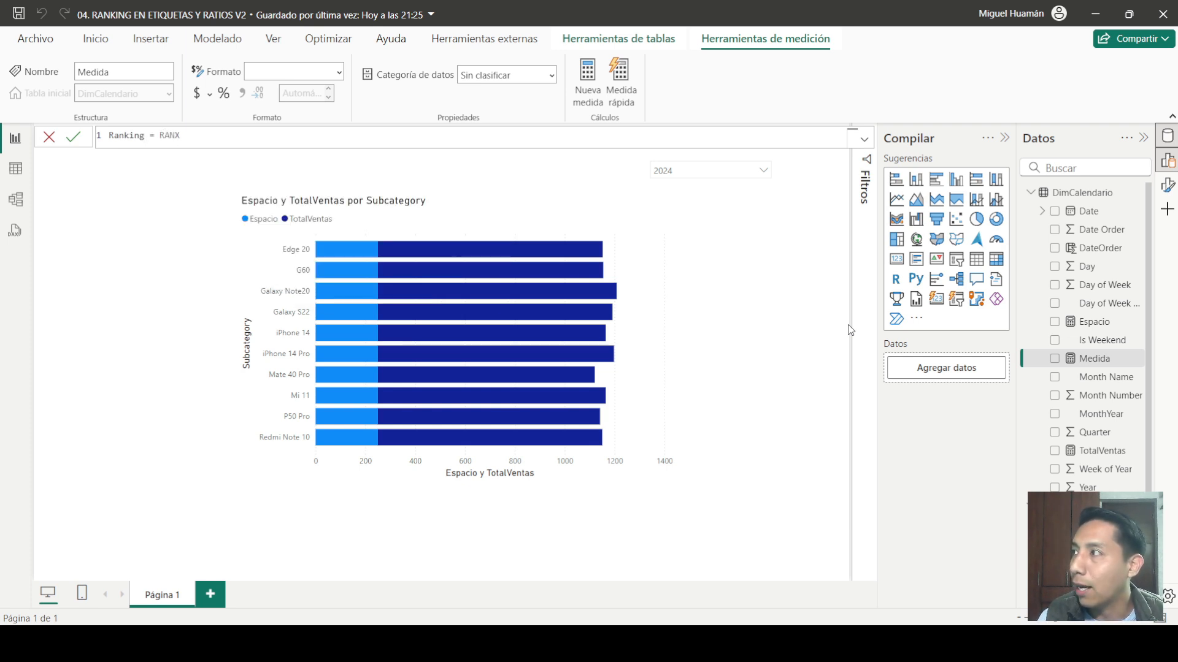
pyautogui.press('BackSpace')
pyautogui.write('K')
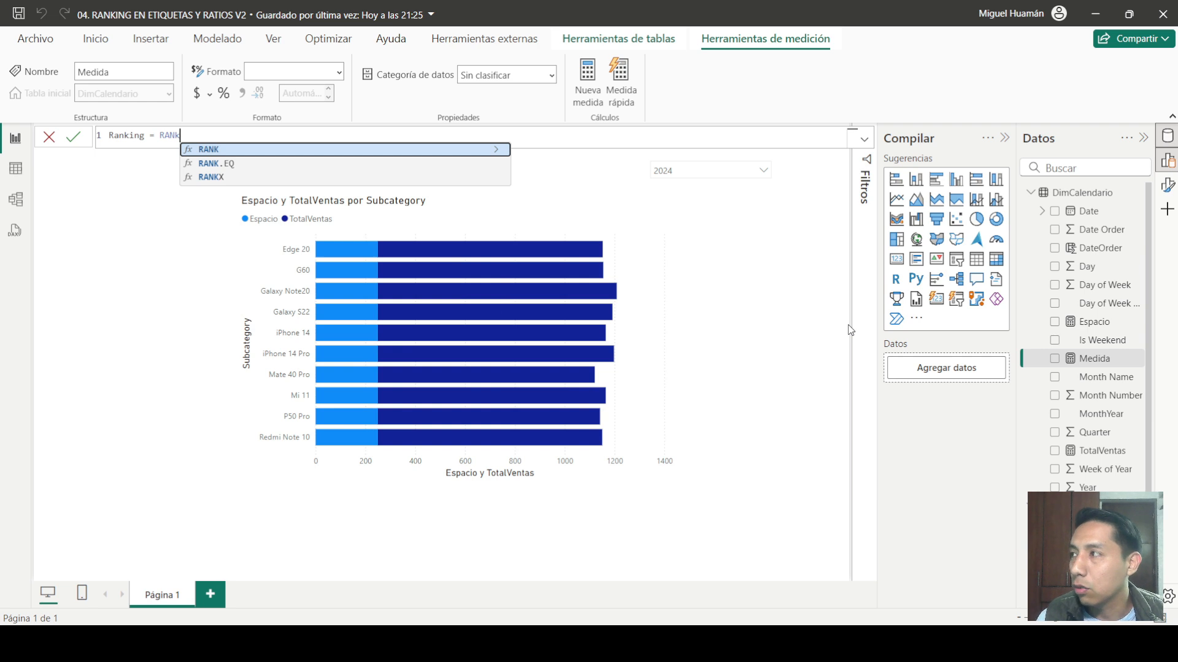
pyautogui.press('Down')
pyautogui.press('Down')
pyautogui.press('Tab')
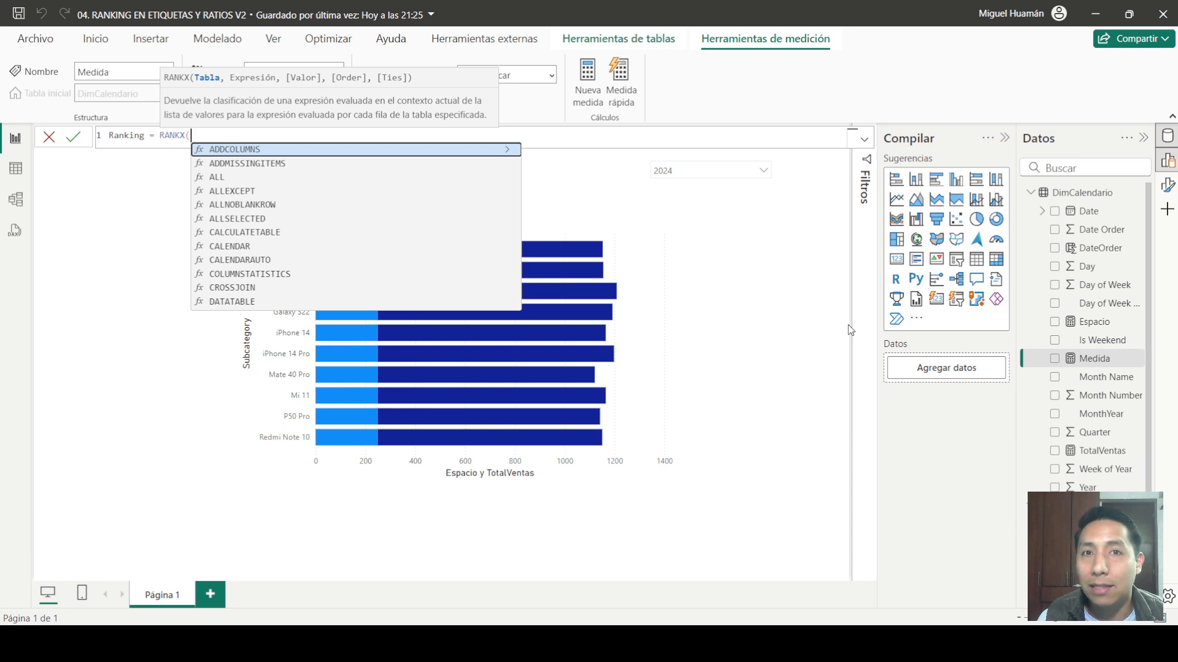
# Step: Enter ALL(DimCategoria[Subcategory]) as the table argument of RANKX in the Ranking measure
pyautogui.write('a')
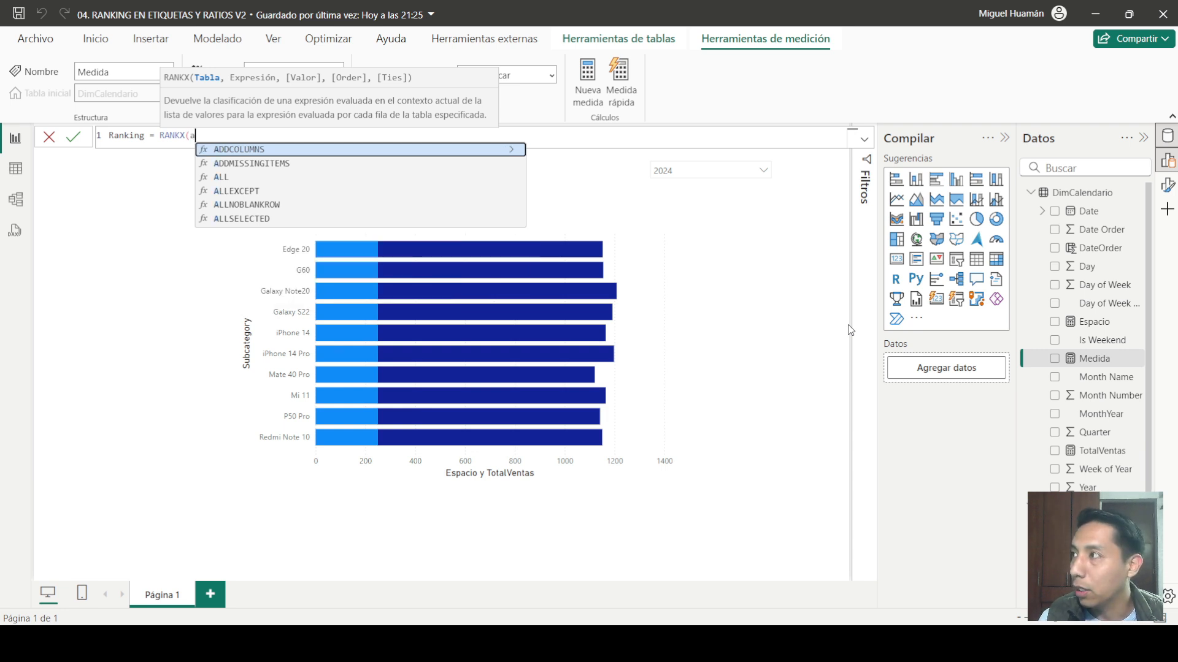
pyautogui.press('Down')
pyautogui.press('Down')
pyautogui.press('Tab')
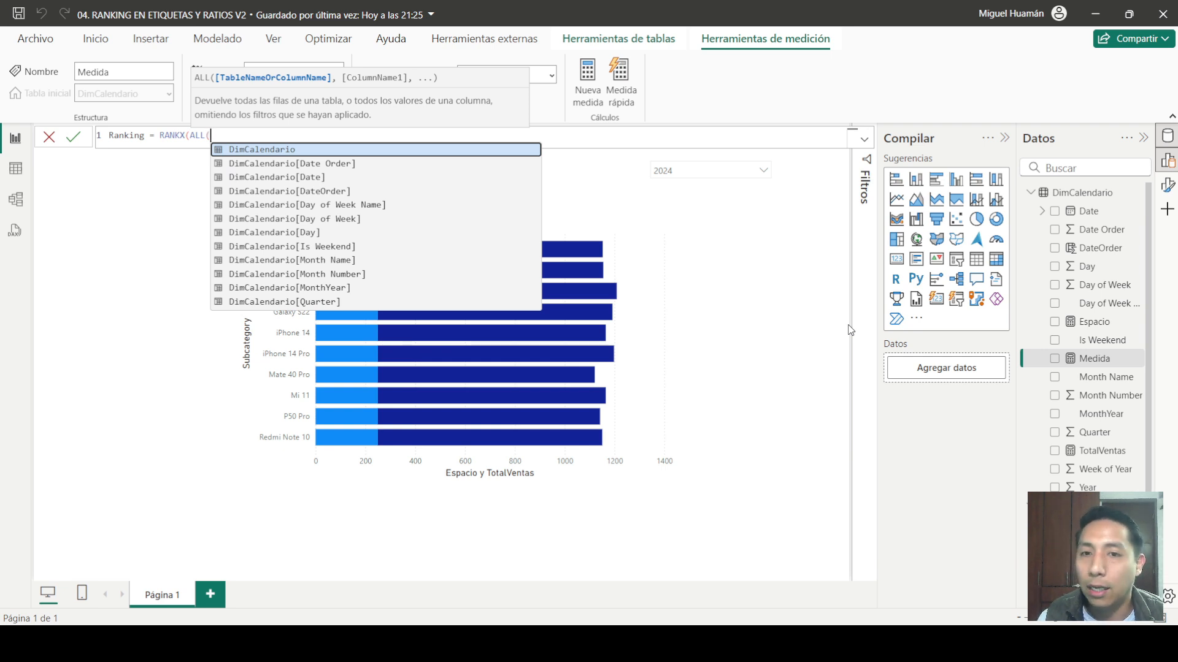
pyautogui.write('subca')
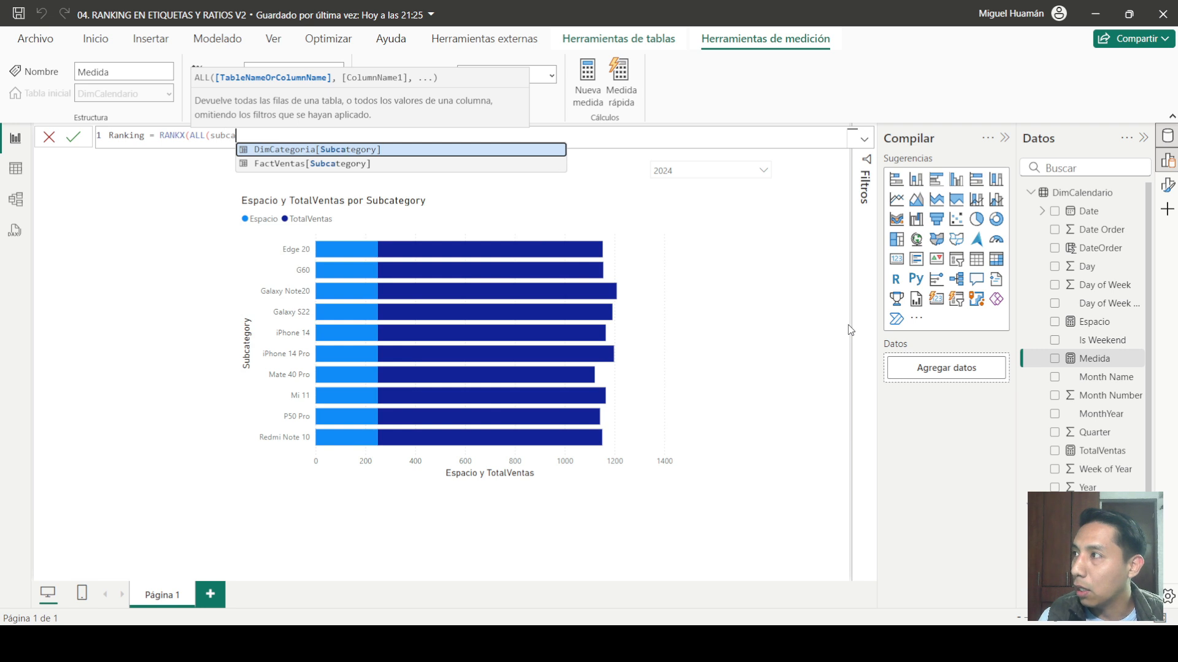
pyautogui.press('Tab')
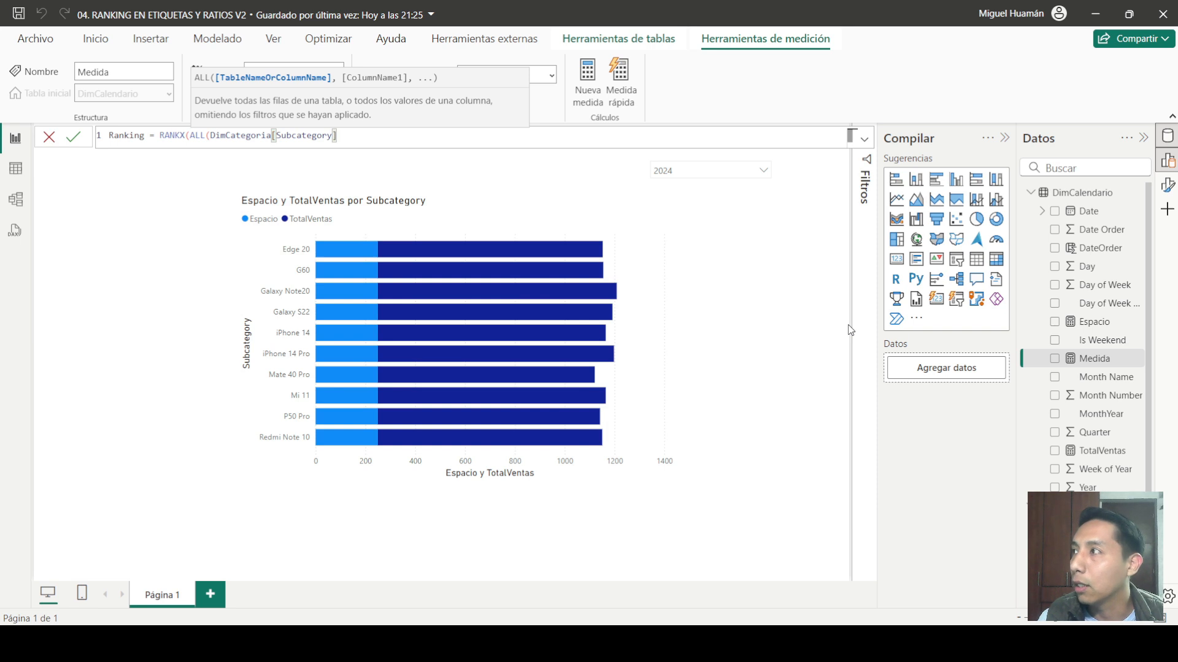
pyautogui.write(')')
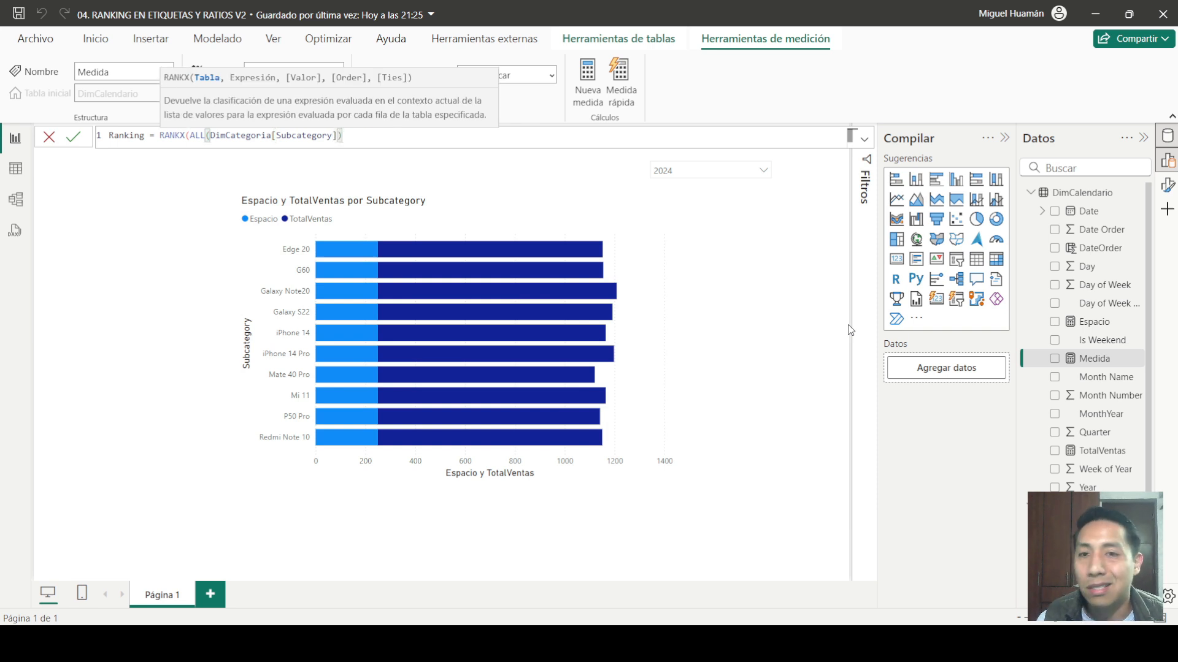
pyautogui.write(',')
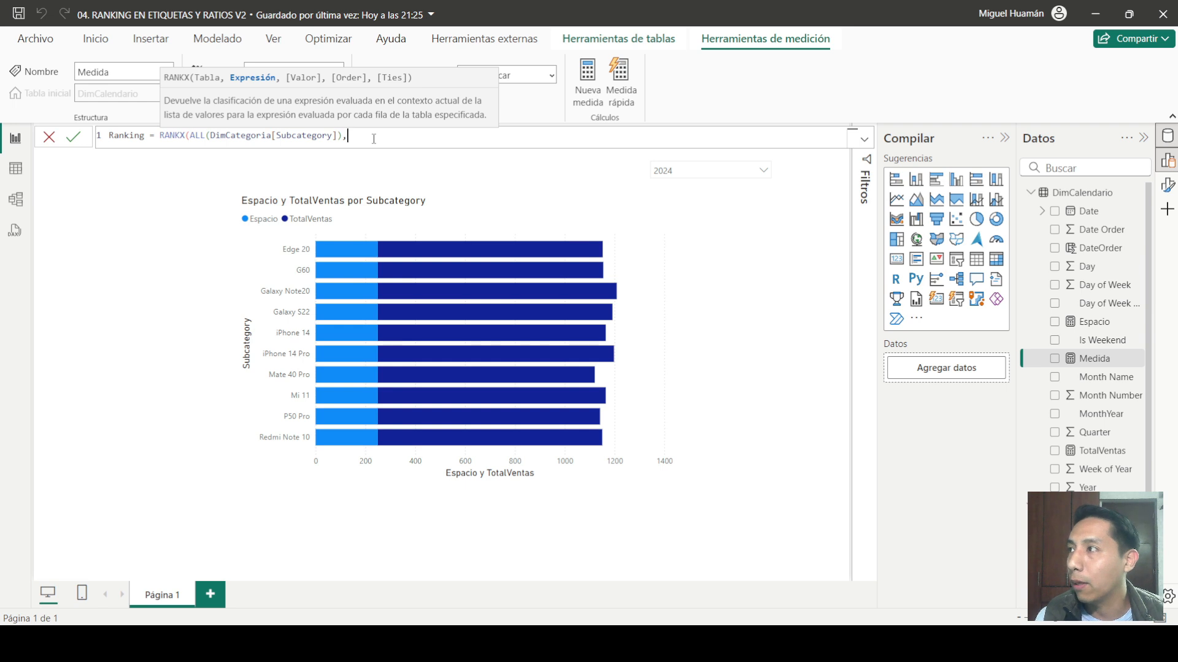
# Step: Enter [TotalVentas] as the expression argument of RANKX in the Ranking measure
pyautogui.write('total')
pyautogui.press('Up')
pyautogui.press('Up')
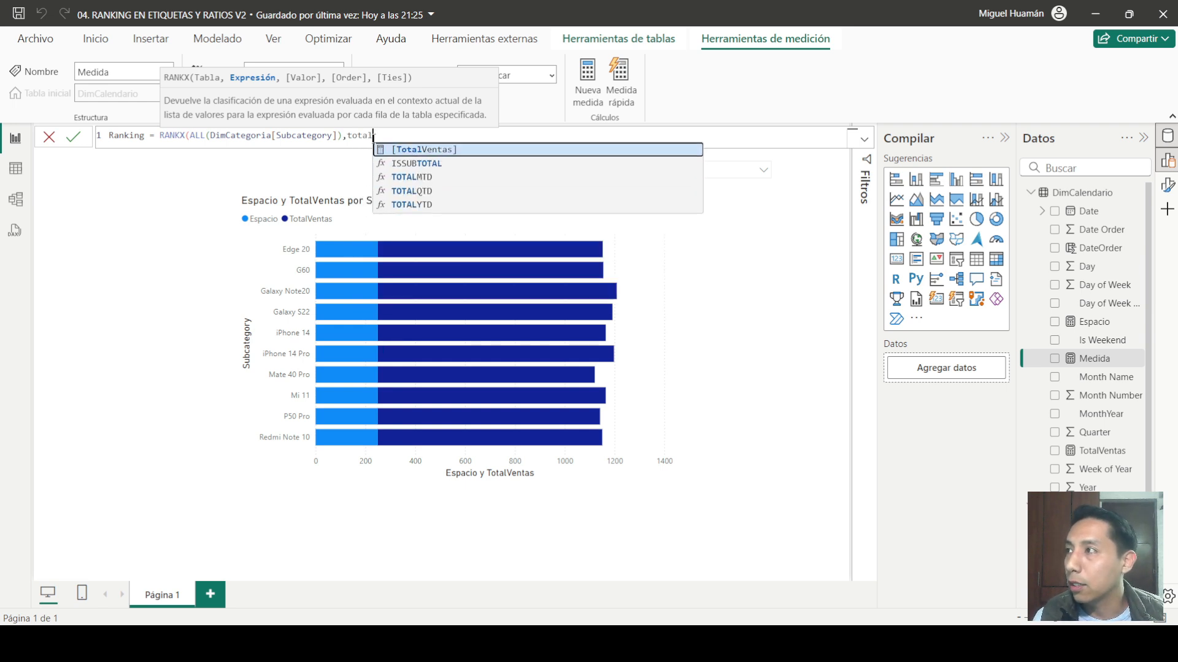
pyautogui.press('Tab')
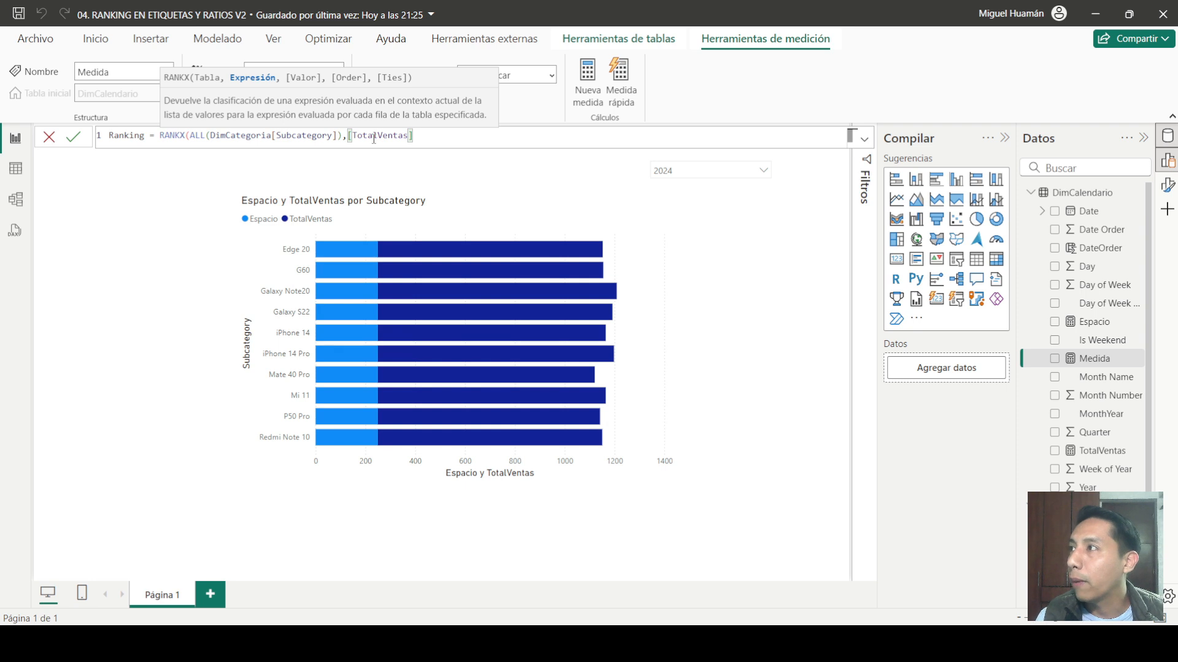
pyautogui.write(',')
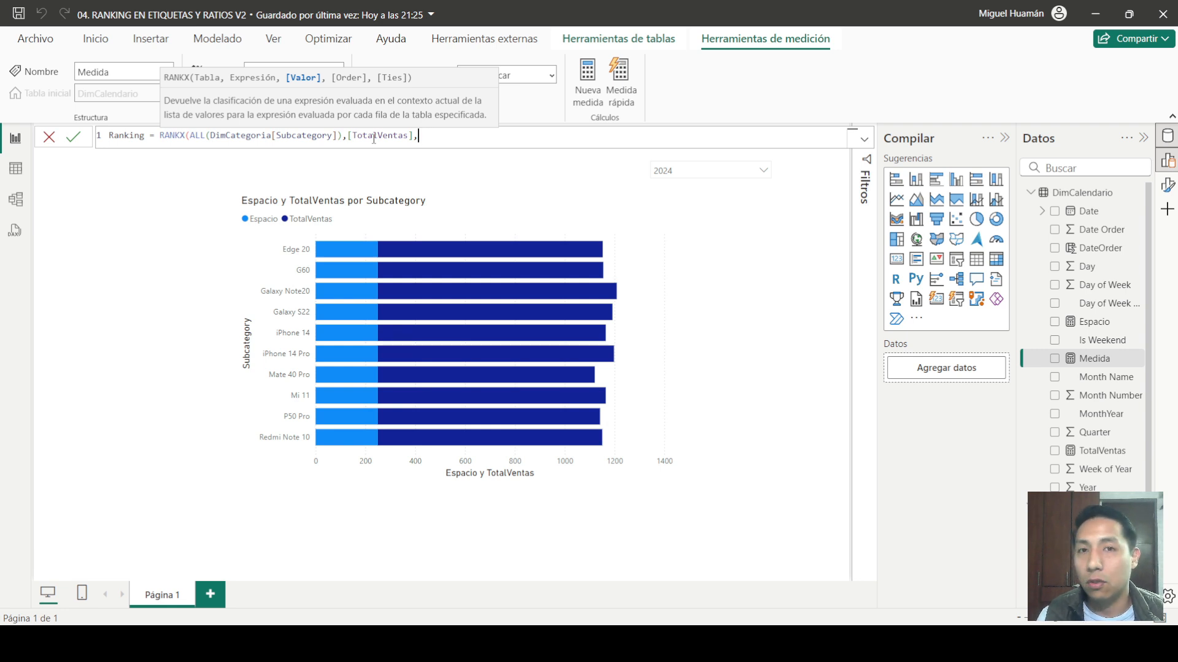
# Step: Leave RANKX's value argument empty, set the order to DESC and ties to Dense, and commit the Ranking measure
pyautogui.write(',')
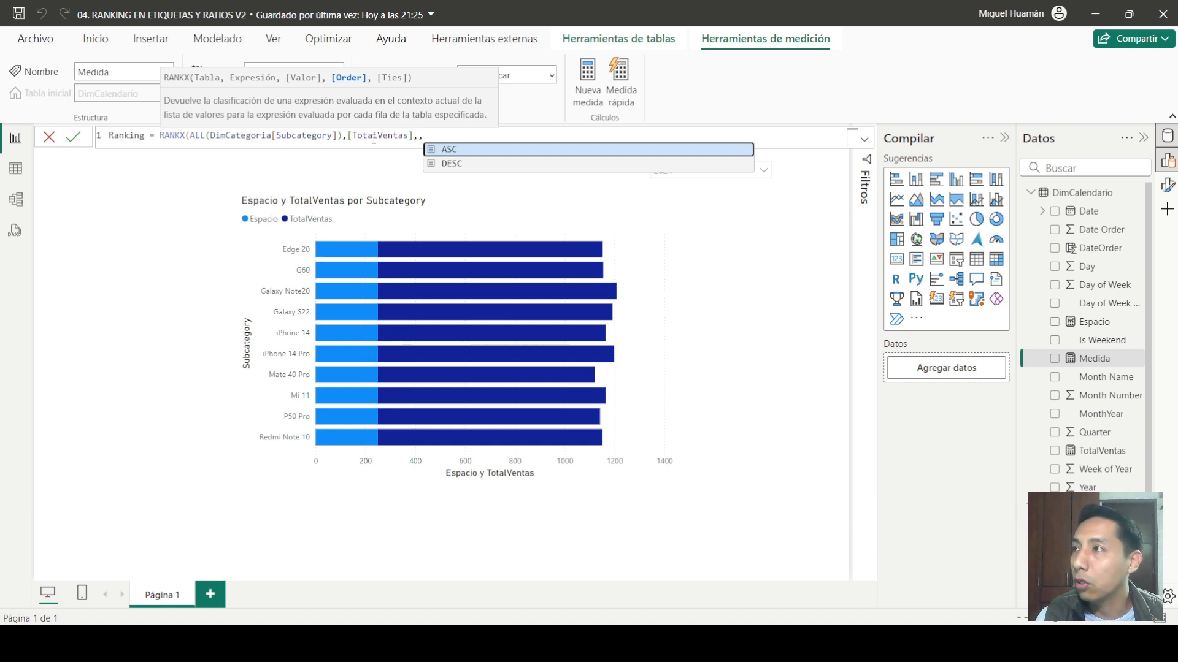
pyautogui.write('DE')
pyautogui.write('C')
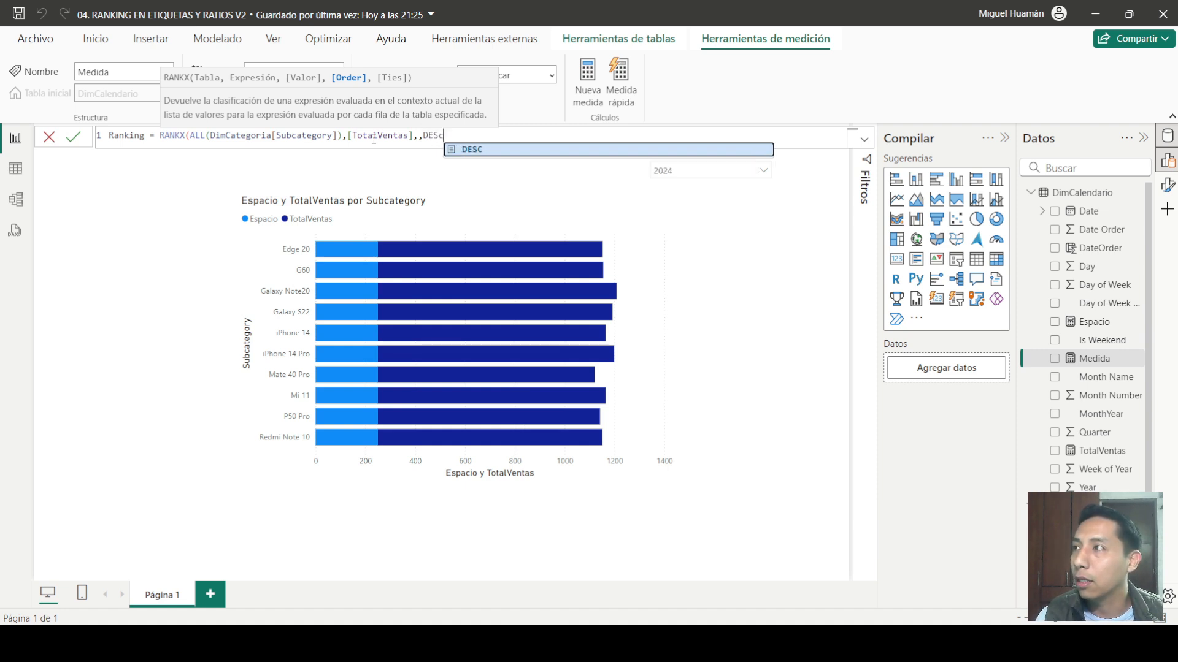
pyautogui.write(',')
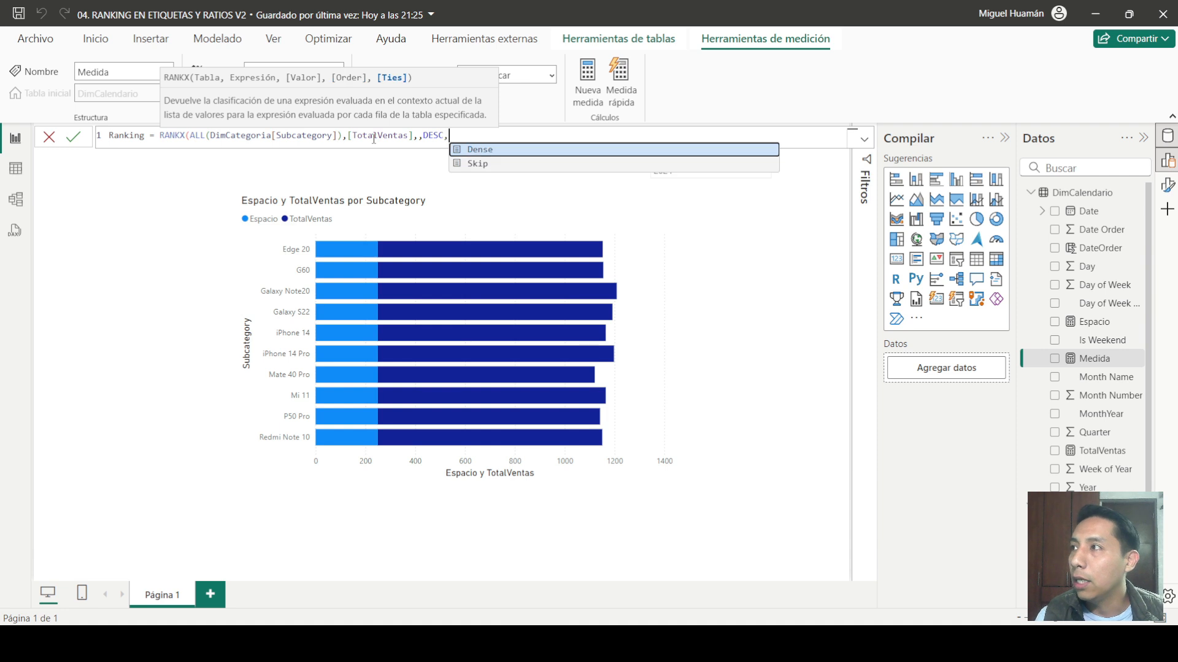
pyautogui.write('Dese')
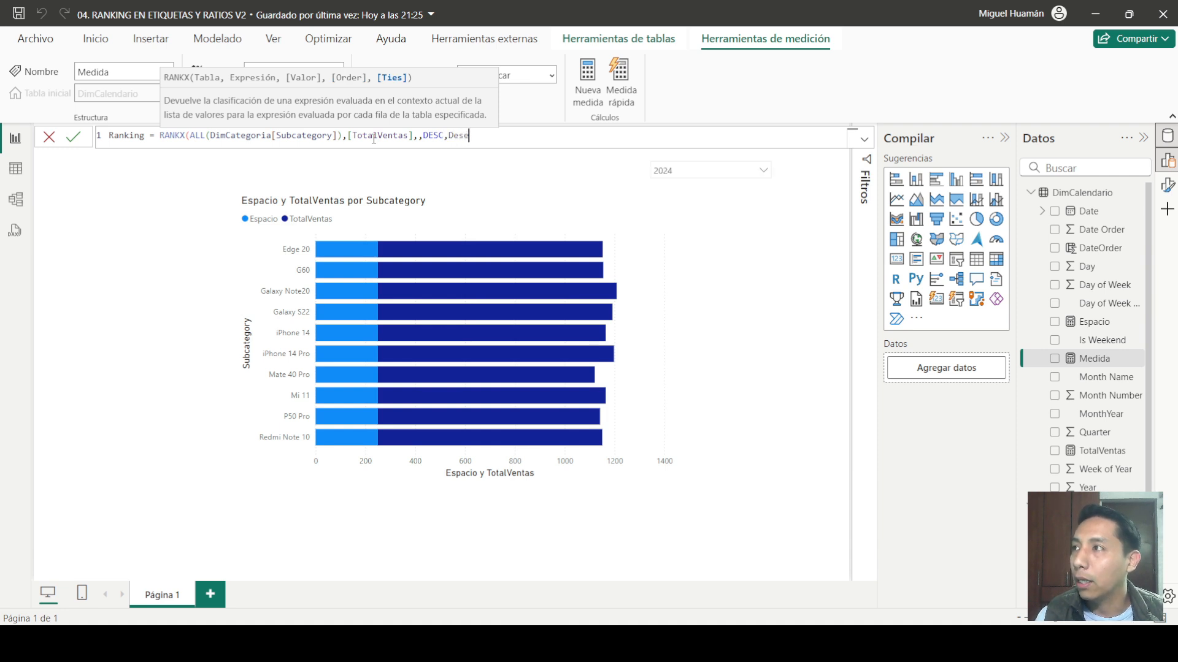
pyautogui.press('BackSpace')
pyautogui.press('BackSpace')
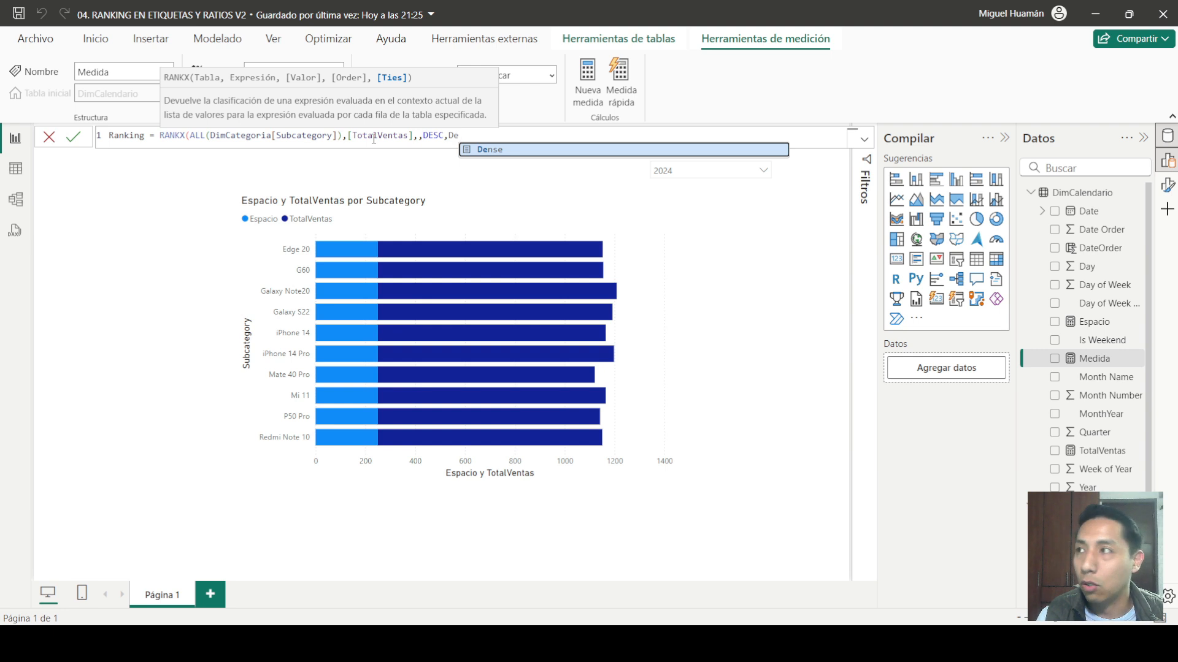
pyautogui.press('Tab')
pyautogui.write(')')
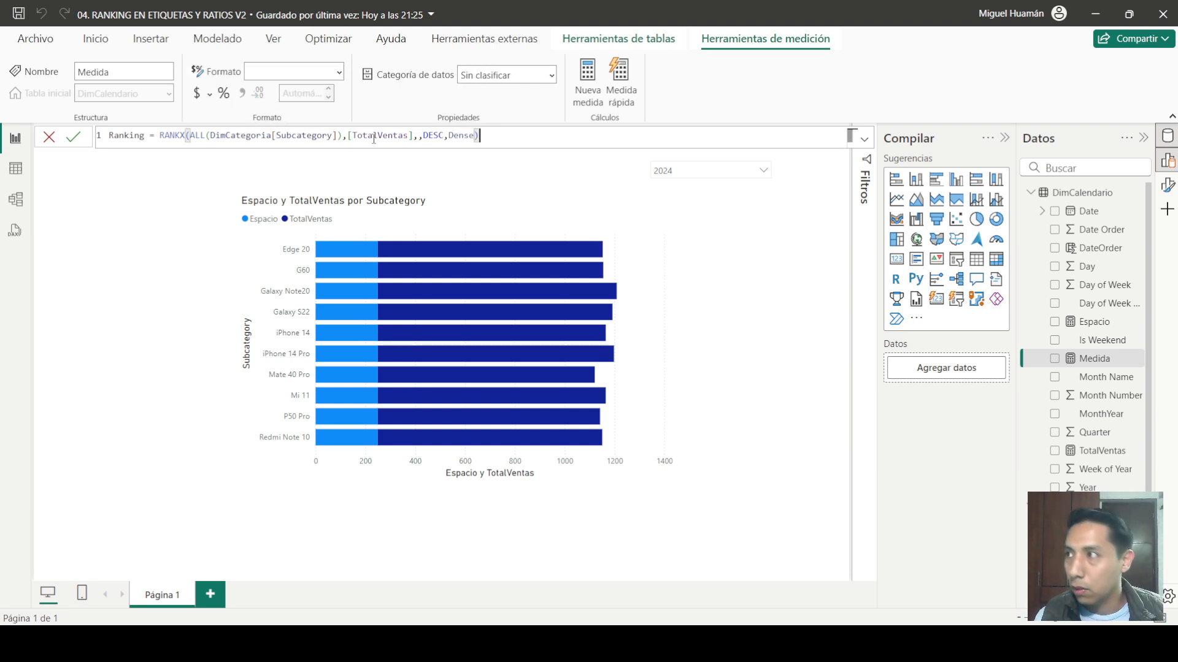
pyautogui.press('Return')
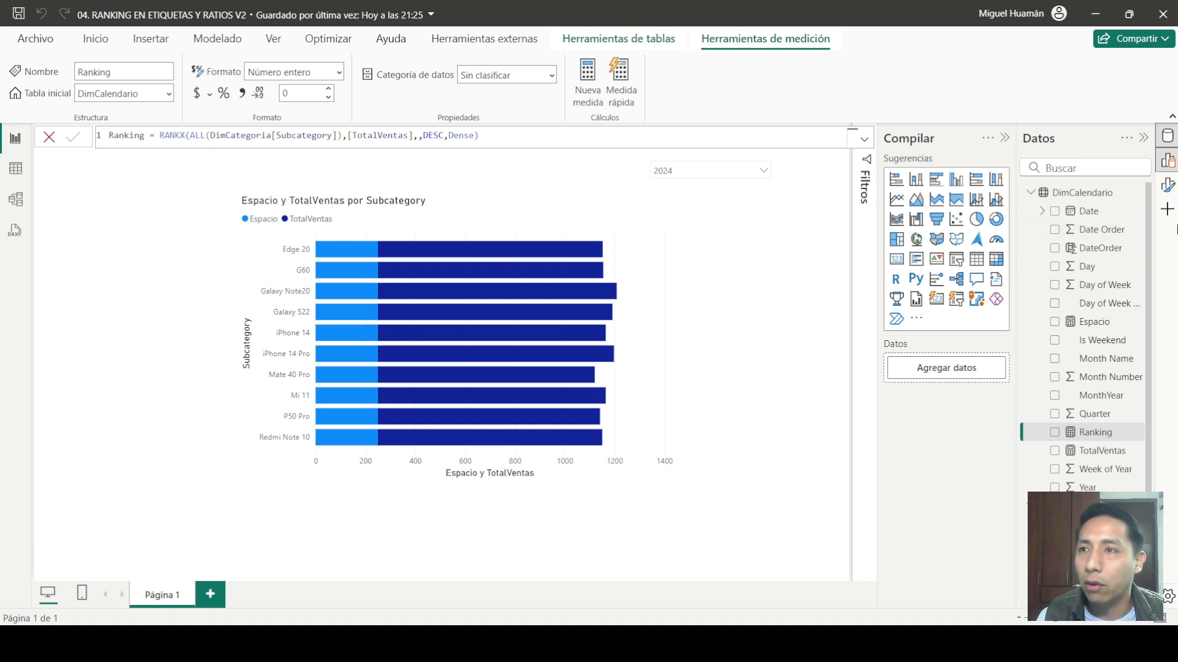
# Step: Start a new manually entered table and rename its first column to Medidas
pyautogui.click(96, 40)
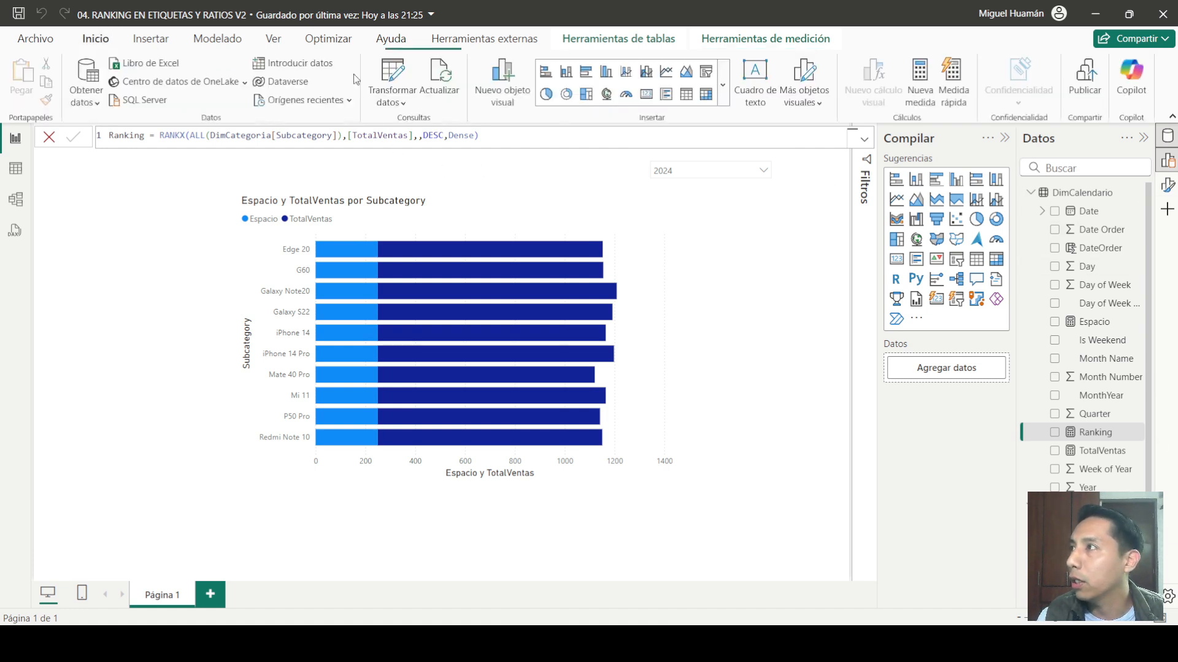
pyautogui.click(164, 44)
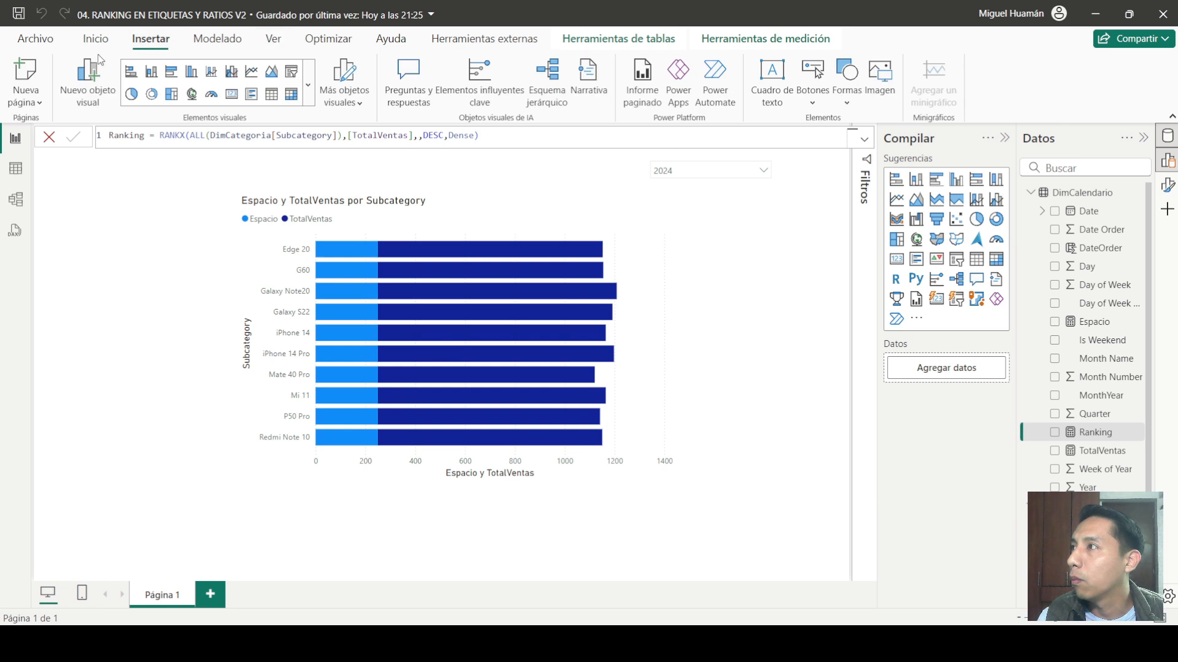
pyautogui.click(100, 43)
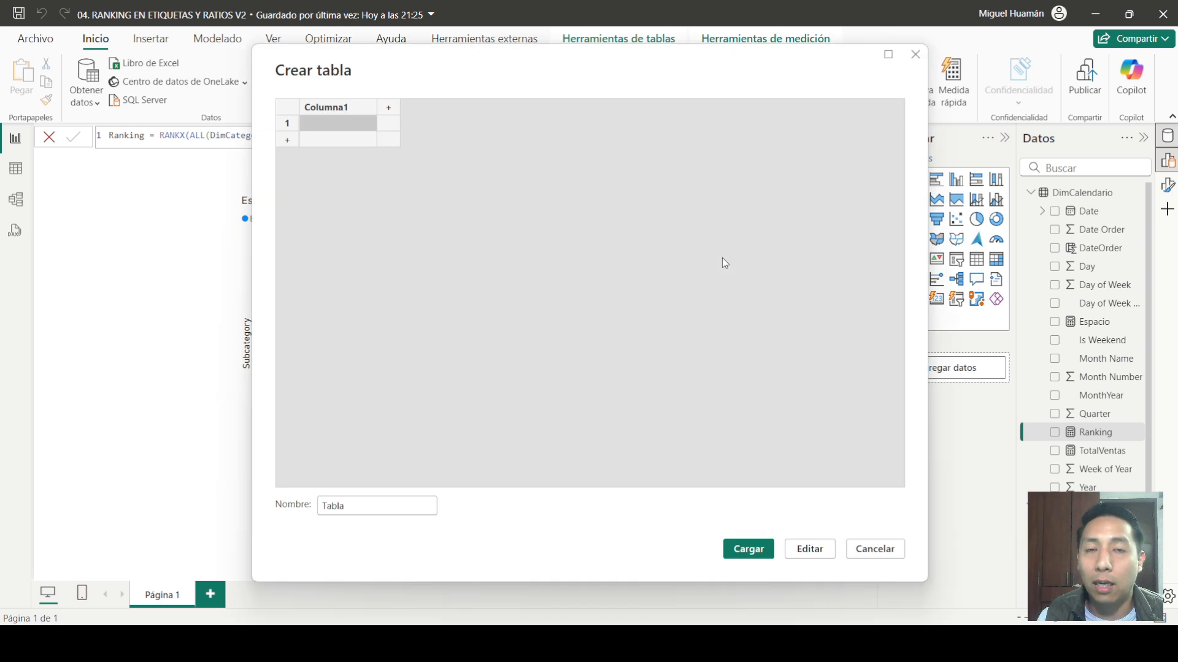
pyautogui.doubleClick(354, 107)
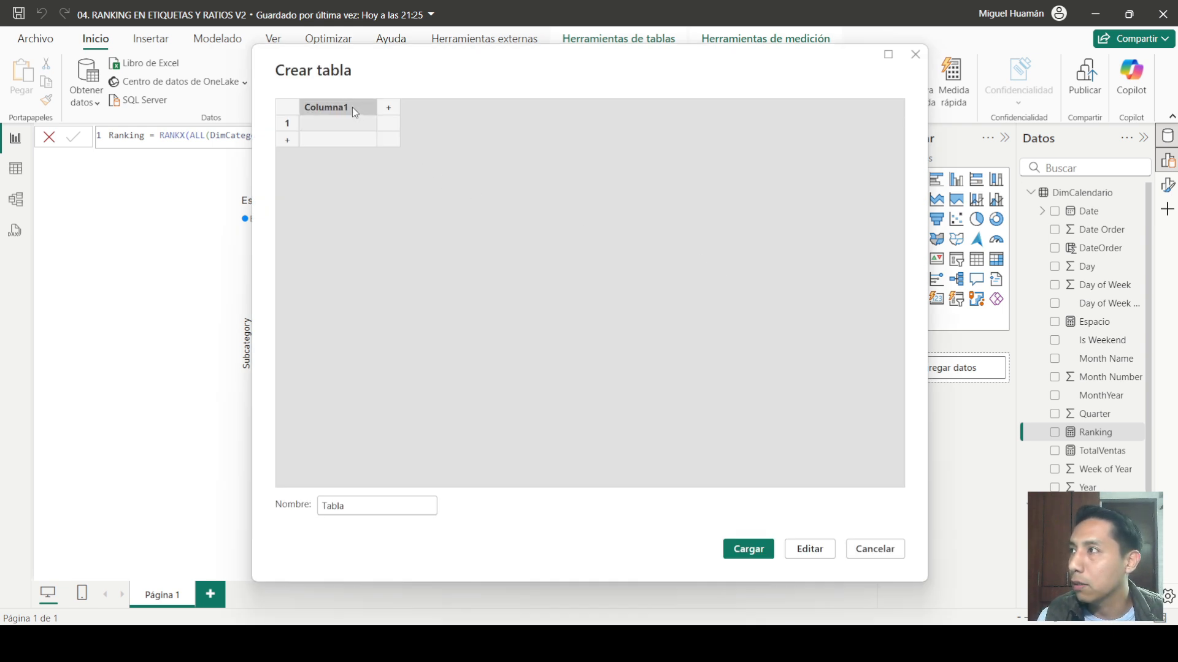
pyautogui.write('Me')
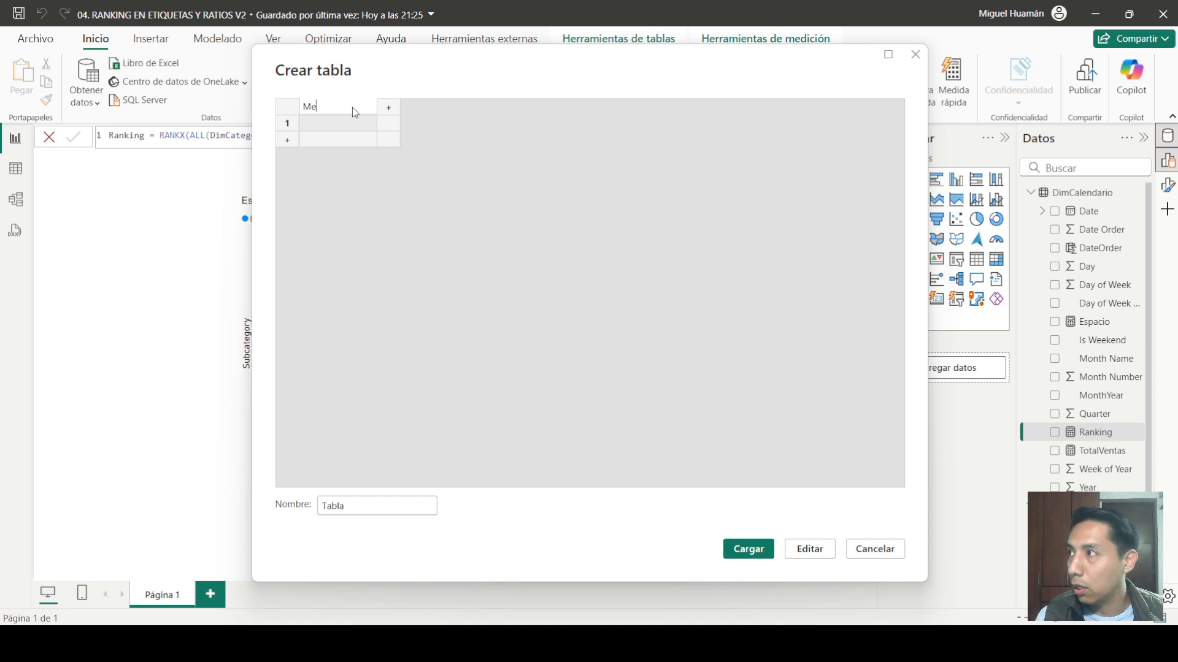
pyautogui.press('BackSpace')
pyautogui.press('BackSpace')
pyautogui.write('Me')
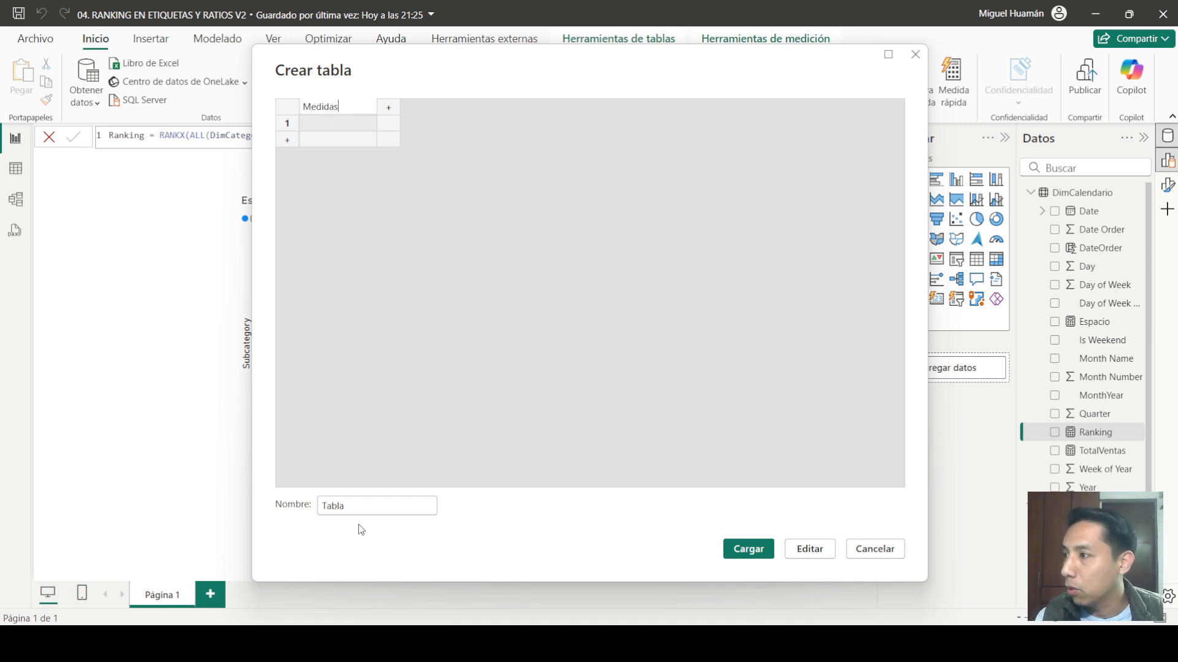
# Step: Name the new table Medidas, enter a period in its first row and load it into the model
pyautogui.click(318, 514)
pyautogui.write('Medidas')
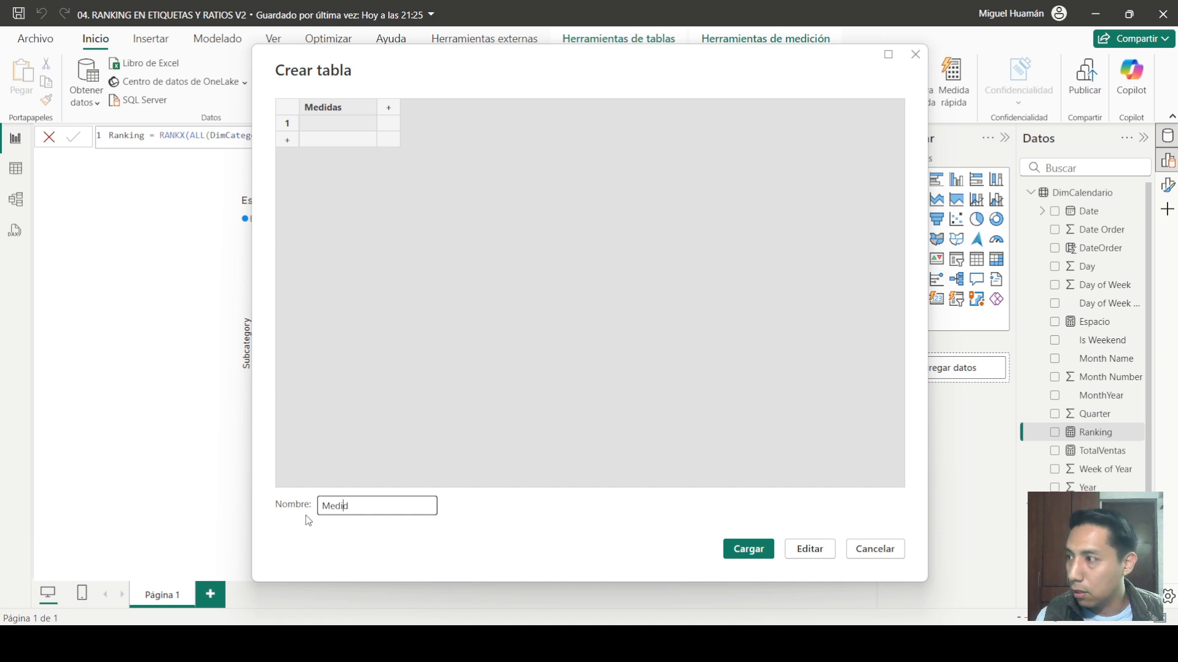
pyautogui.click(350, 129)
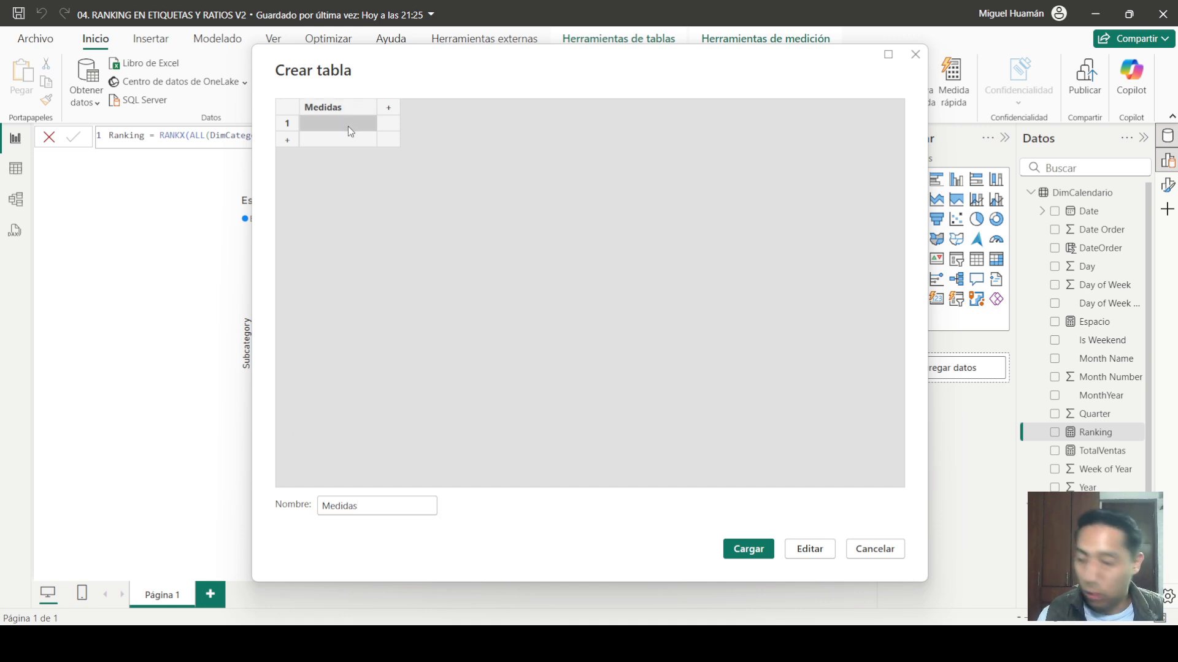
pyautogui.write('.')
pyautogui.click(748, 549)
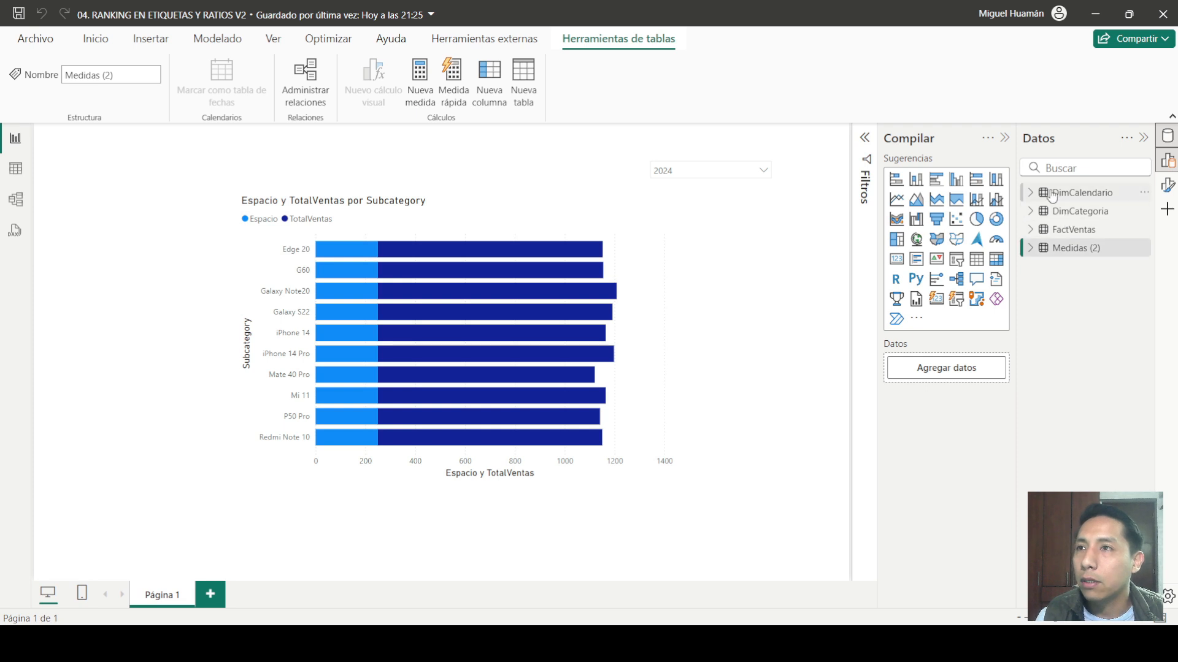
# Step: Move the Espacio measure from DimCalendario to the Medidas (2) table by changing its home table
pyautogui.click(1031, 193)
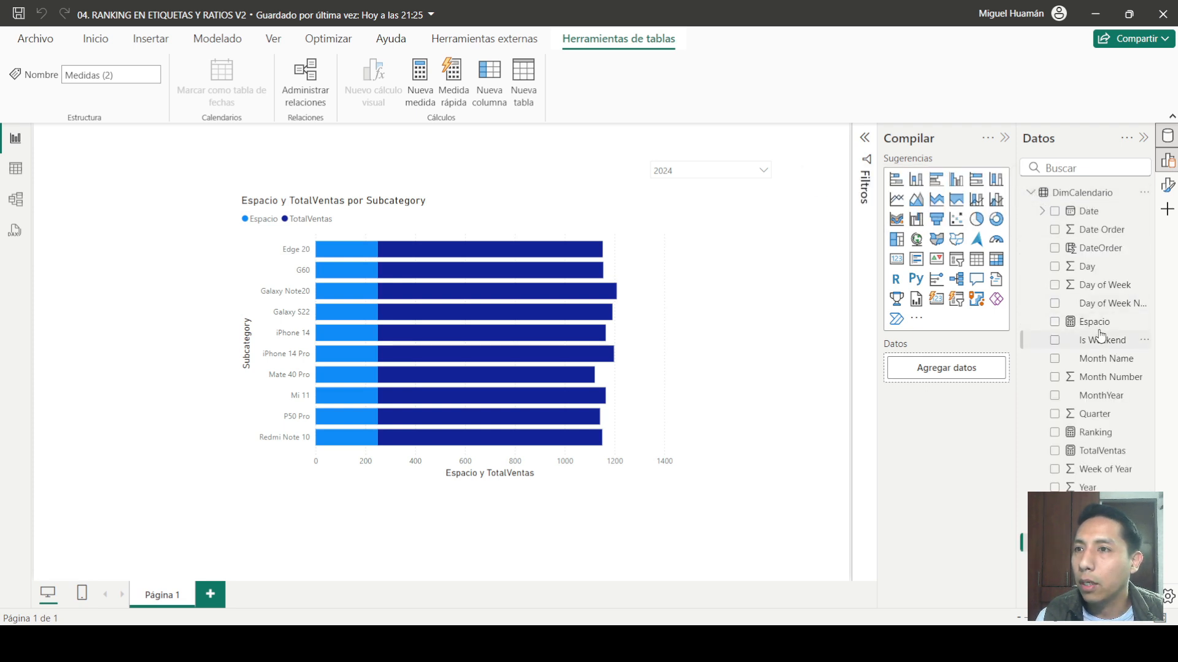
pyautogui.click(1129, 325)
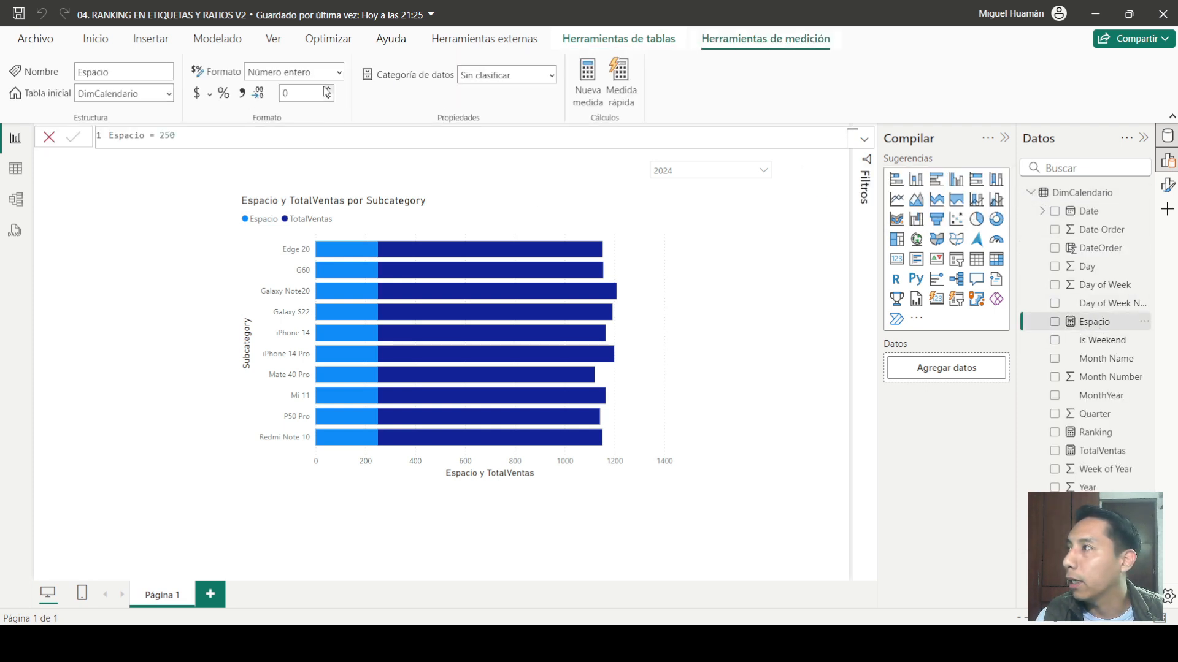
pyautogui.click(169, 93)
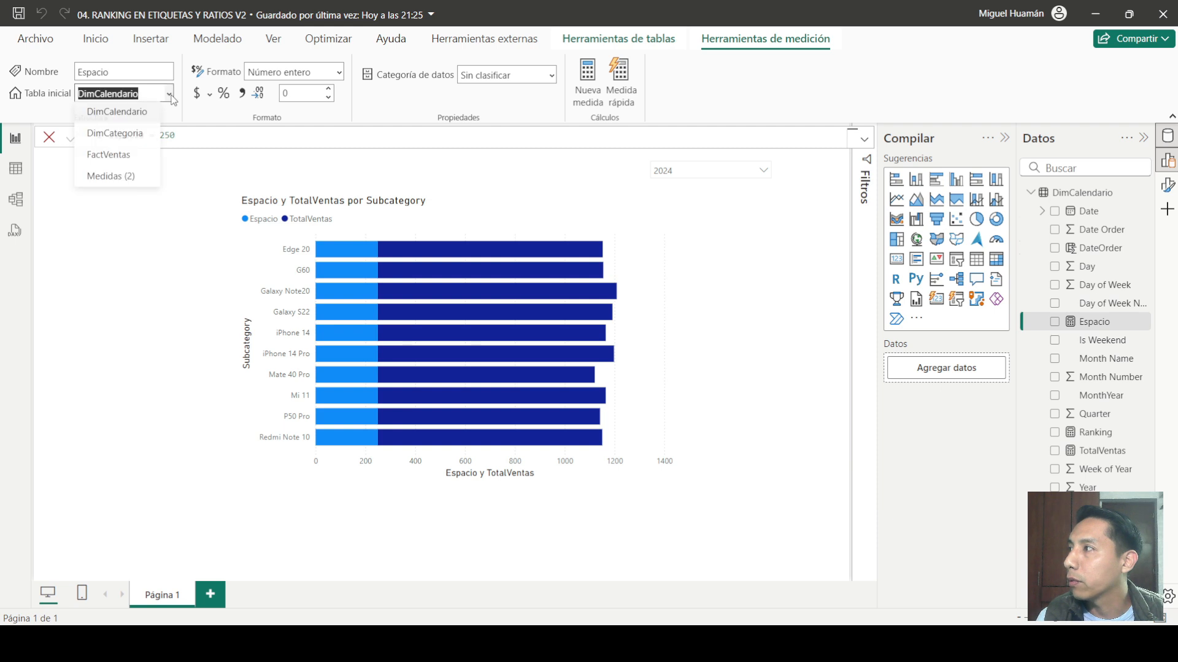
pyautogui.click(133, 182)
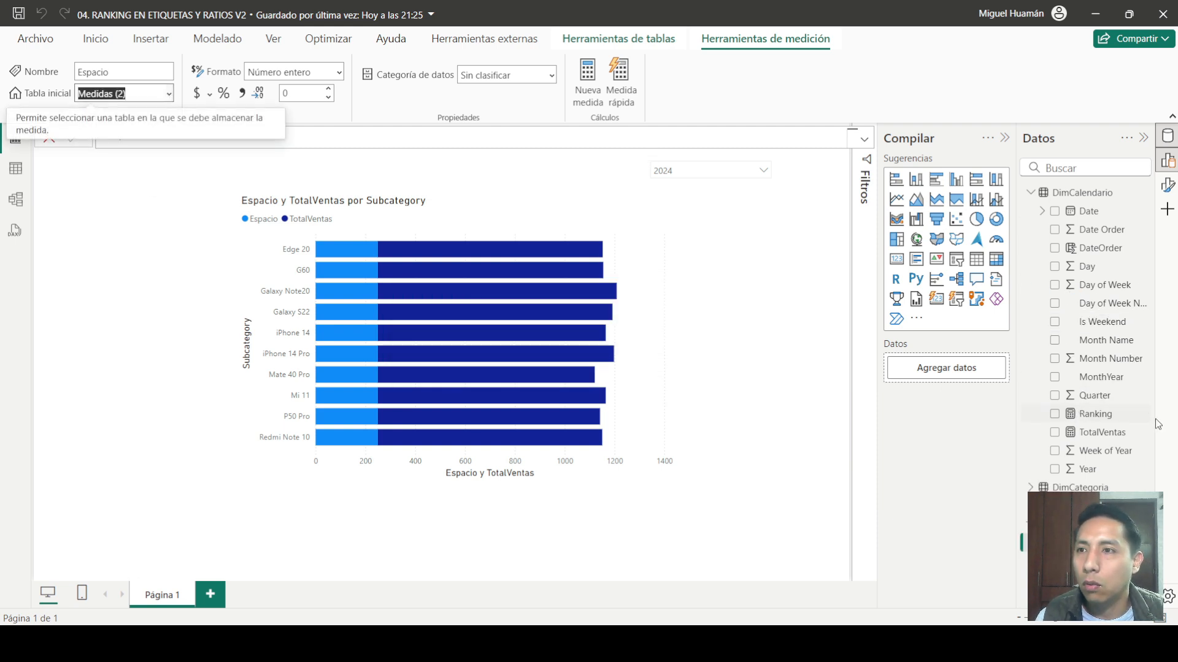
# Step: Change the home table of the Ranking and TotalVentas measures from DimCalendario to Medidas (2)
pyautogui.click(1098, 415)
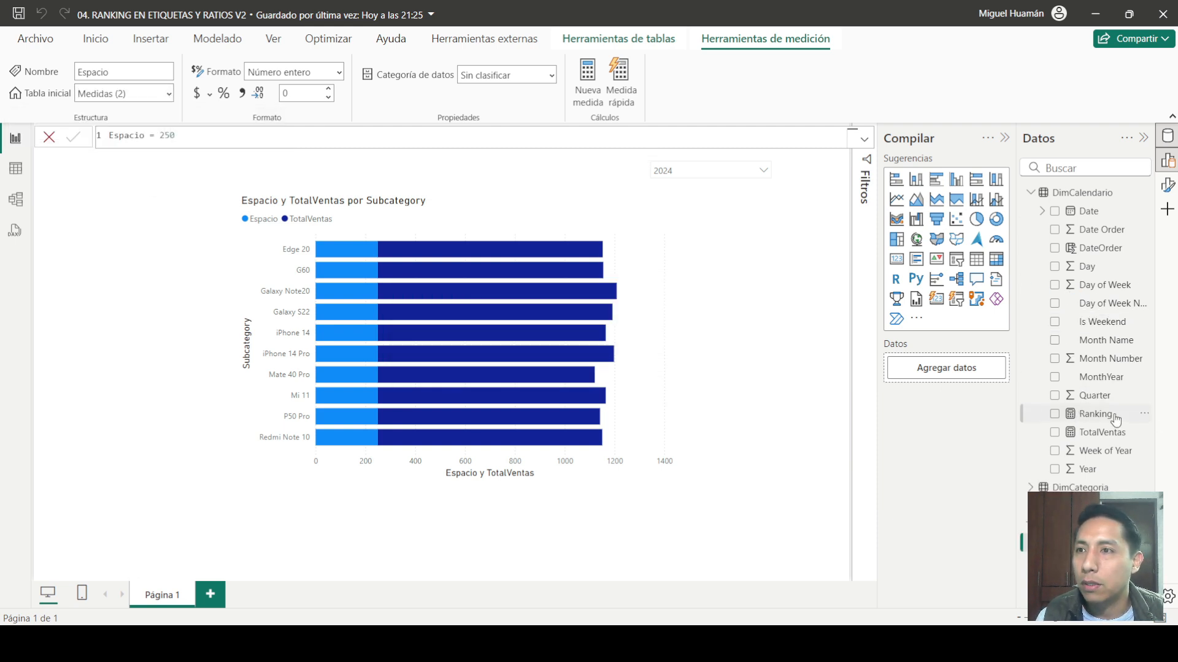
pyautogui.click(169, 96)
pyautogui.click(127, 179)
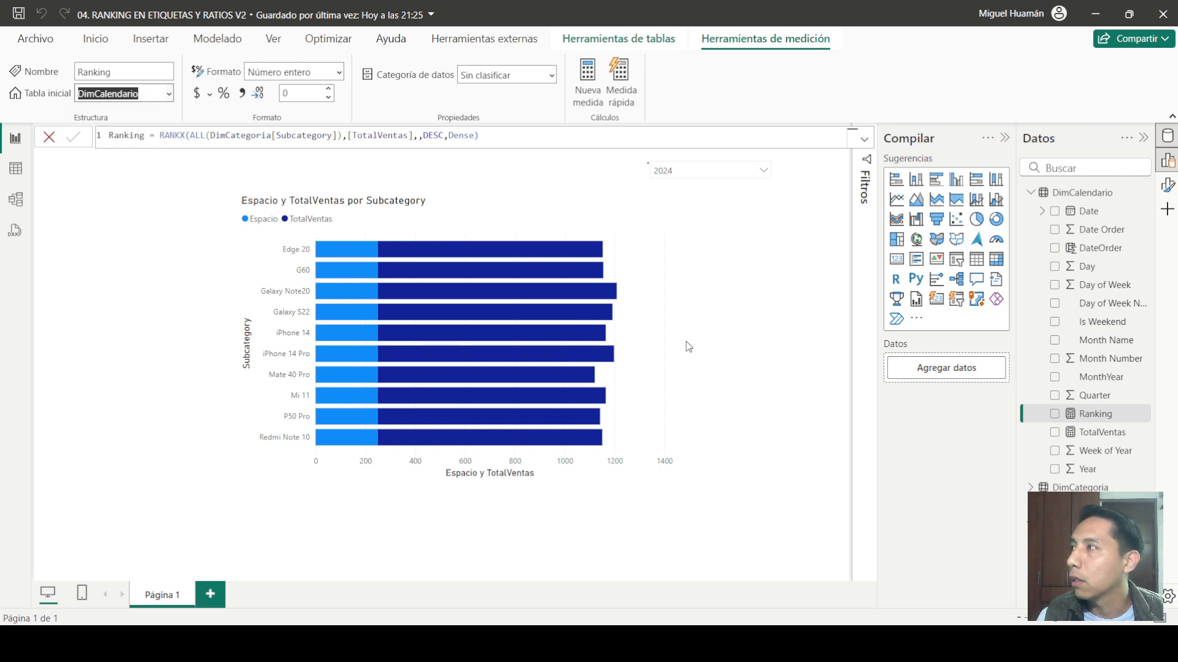
pyautogui.click(1102, 415)
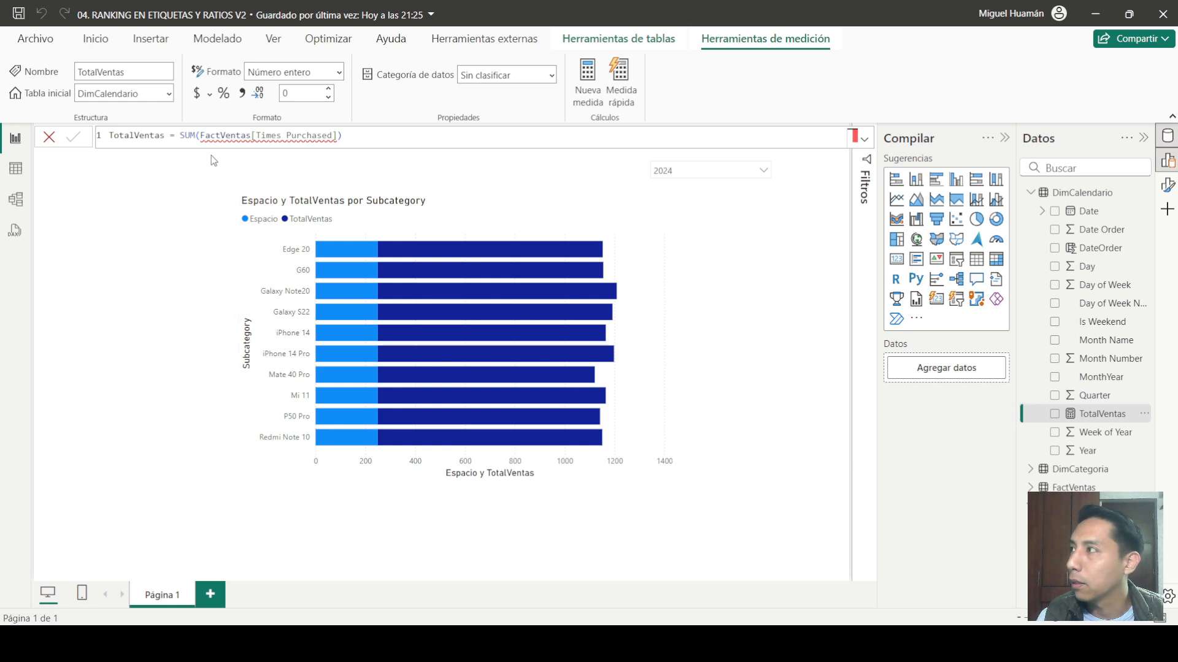
pyautogui.click(171, 93)
pyautogui.click(126, 179)
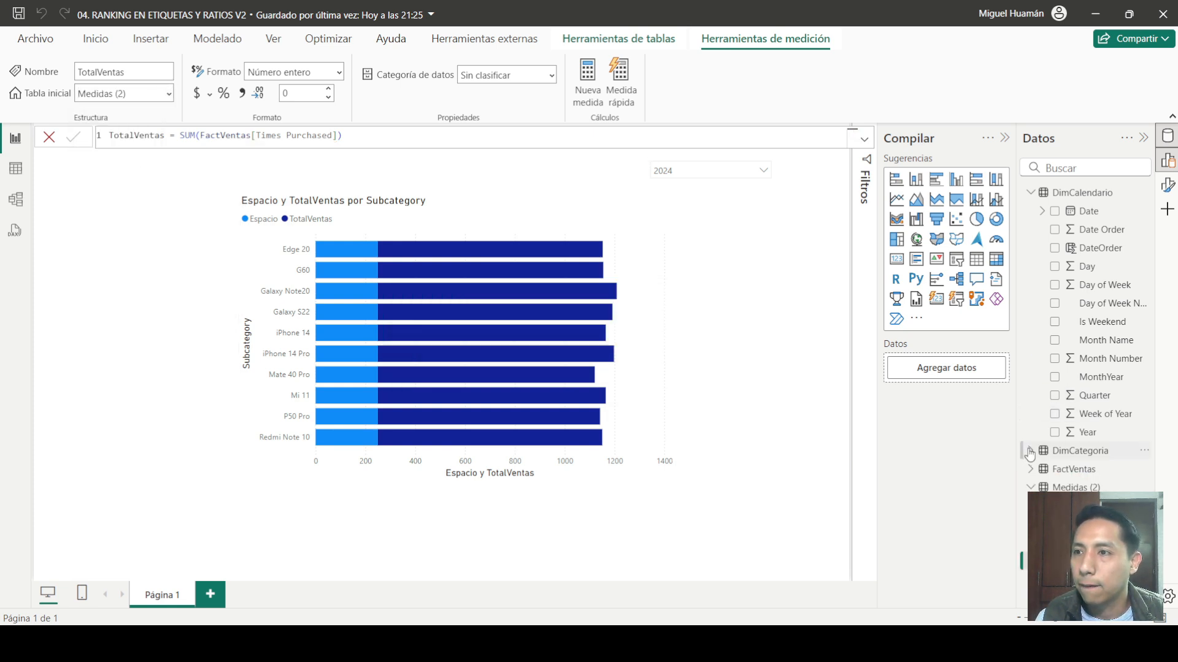
# Step: Collapse the DimCalendario, DimCategoria and FactVentas tables, leaving only Medidas (2) expanded in the field list
pyautogui.click(1029, 454)
pyautogui.scroll(-1, 1031, 454)
pyautogui.click(1029, 500)
pyautogui.scroll(-2, 1056, 472)
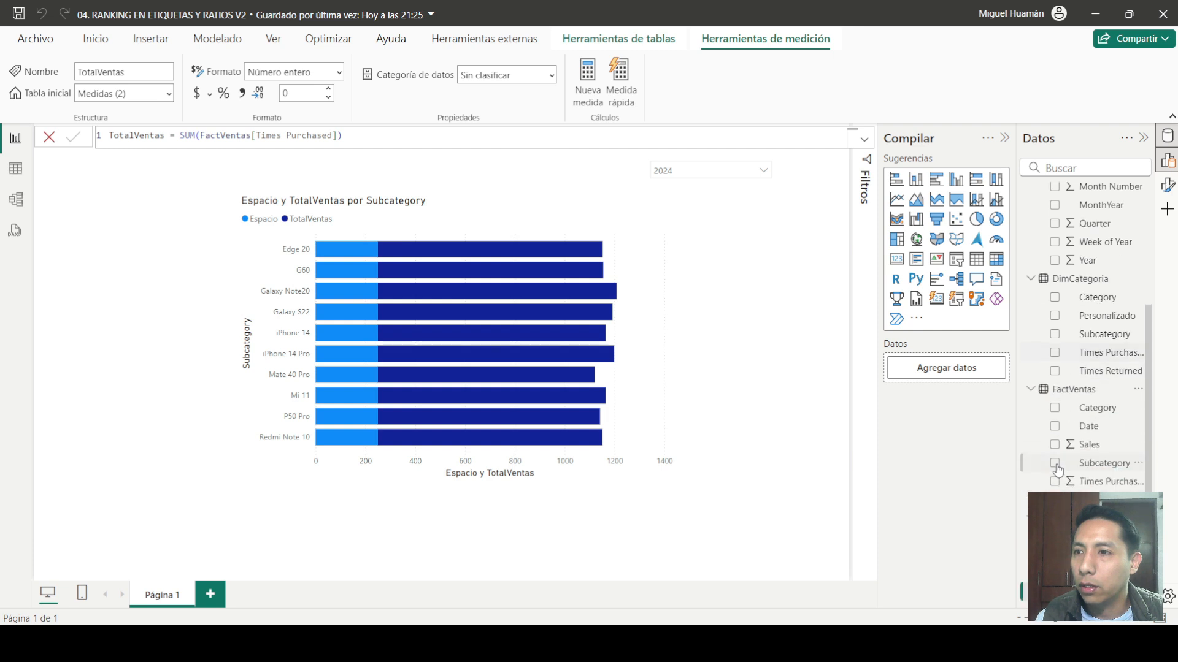
pyautogui.scroll(5, 1027, 261)
pyautogui.click(1030, 193)
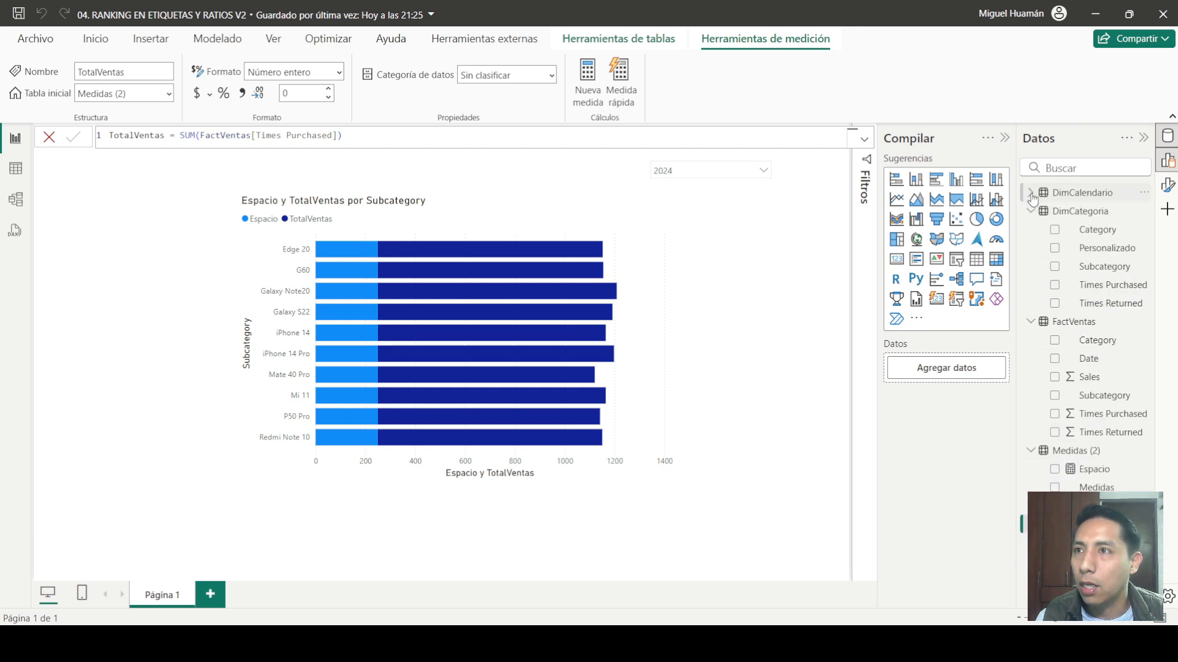
pyautogui.click(1030, 211)
pyautogui.click(1031, 229)
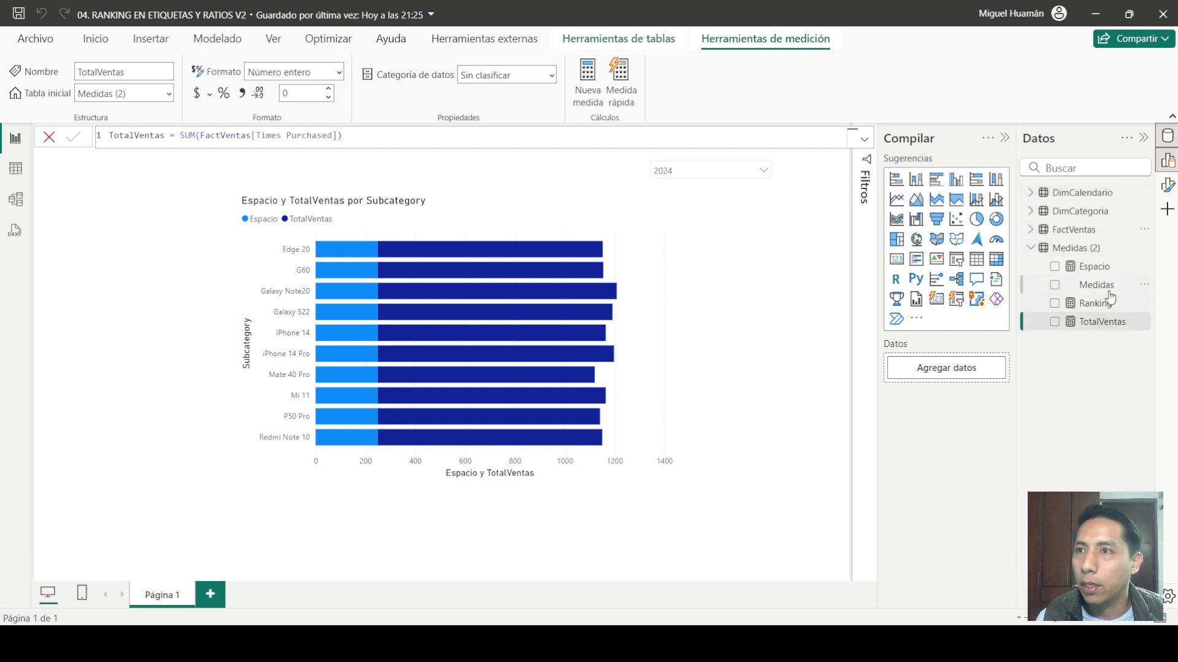
# Step: Delete the Medidas column from the Medidas (2) table so it holds only measures, and refresh its listing
pyautogui.click(1144, 284)
pyautogui.click(1145, 285)
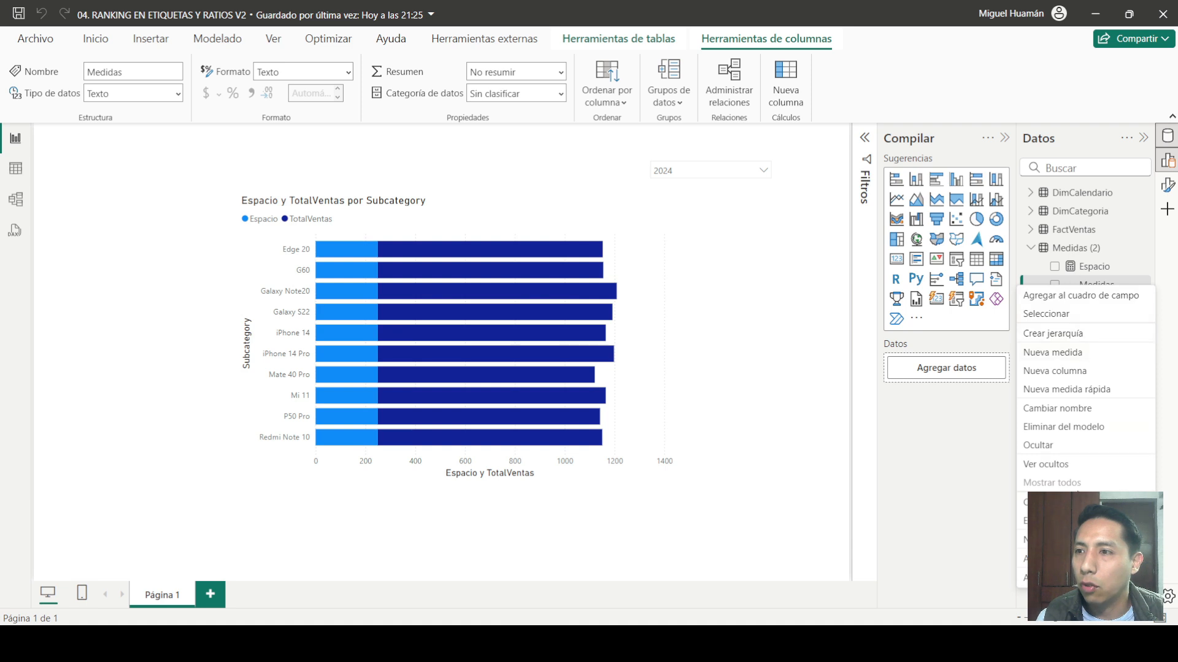
pyautogui.click(1063, 427)
pyautogui.click(675, 355)
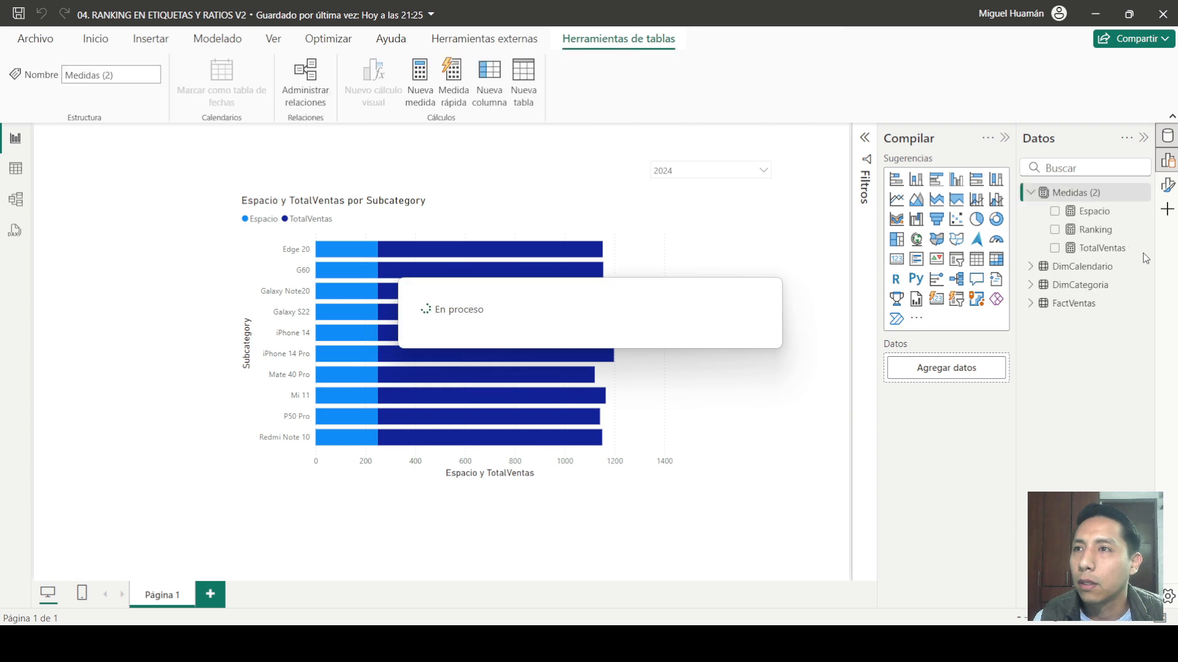
pyautogui.click(1030, 193)
pyautogui.click(1031, 192)
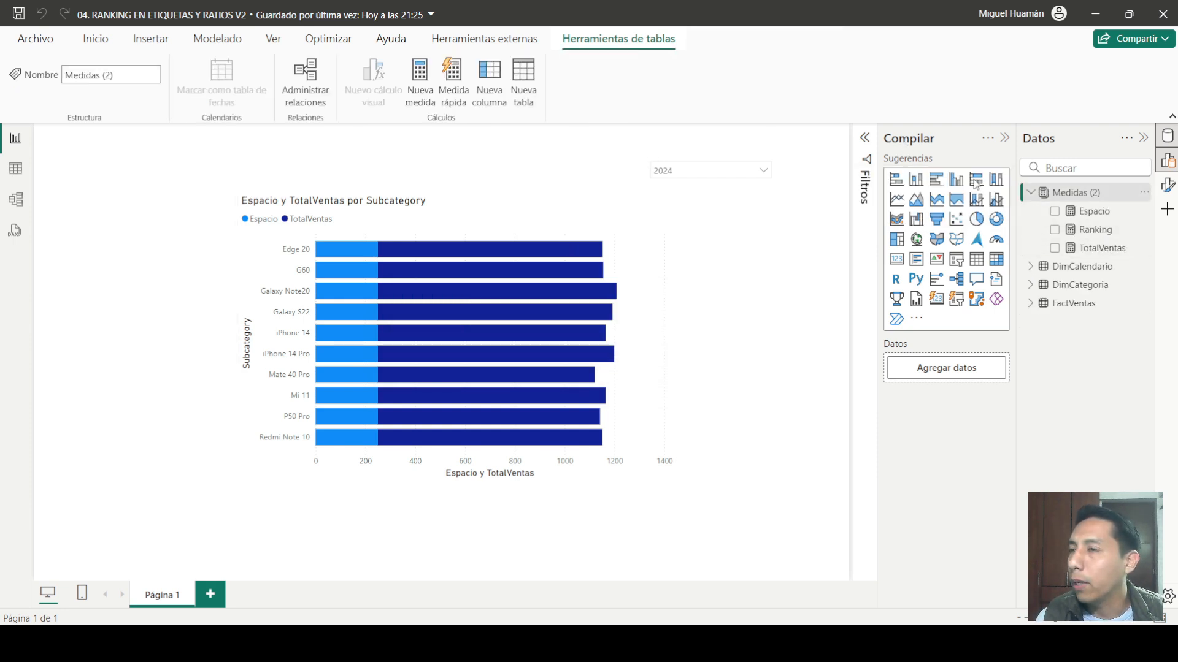
# Step: Turn on data labels for the Espacio and TotalVentas by Subcategory bar chart and expand their settings
pyautogui.click(1094, 232)
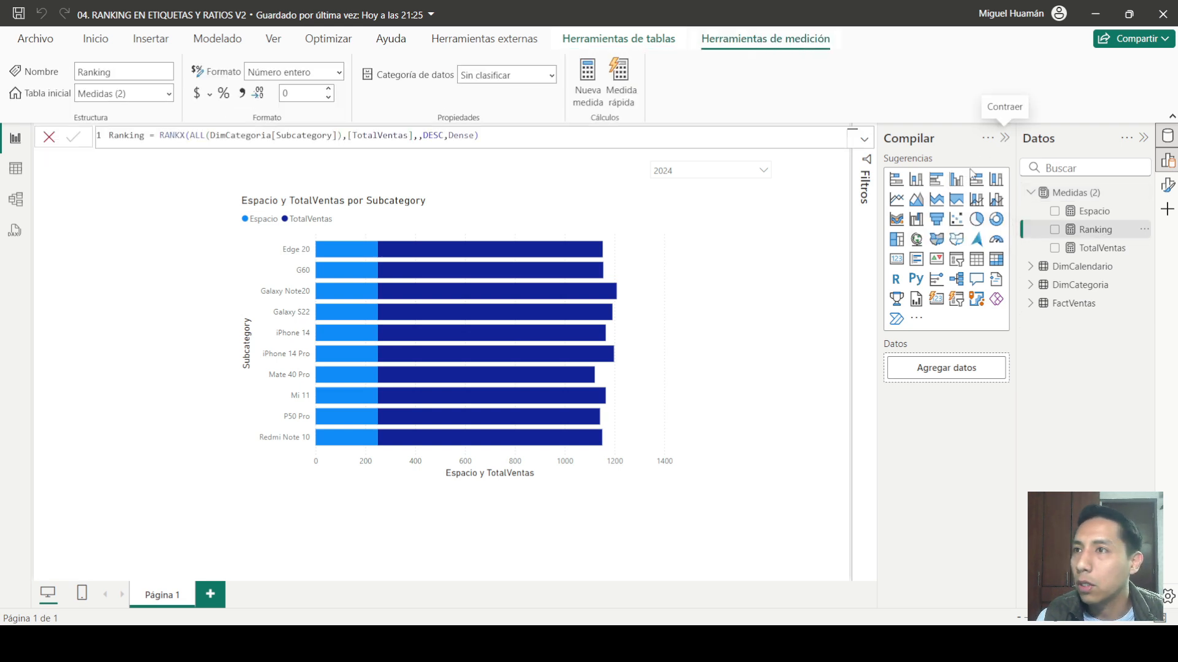
pyautogui.click(1167, 185)
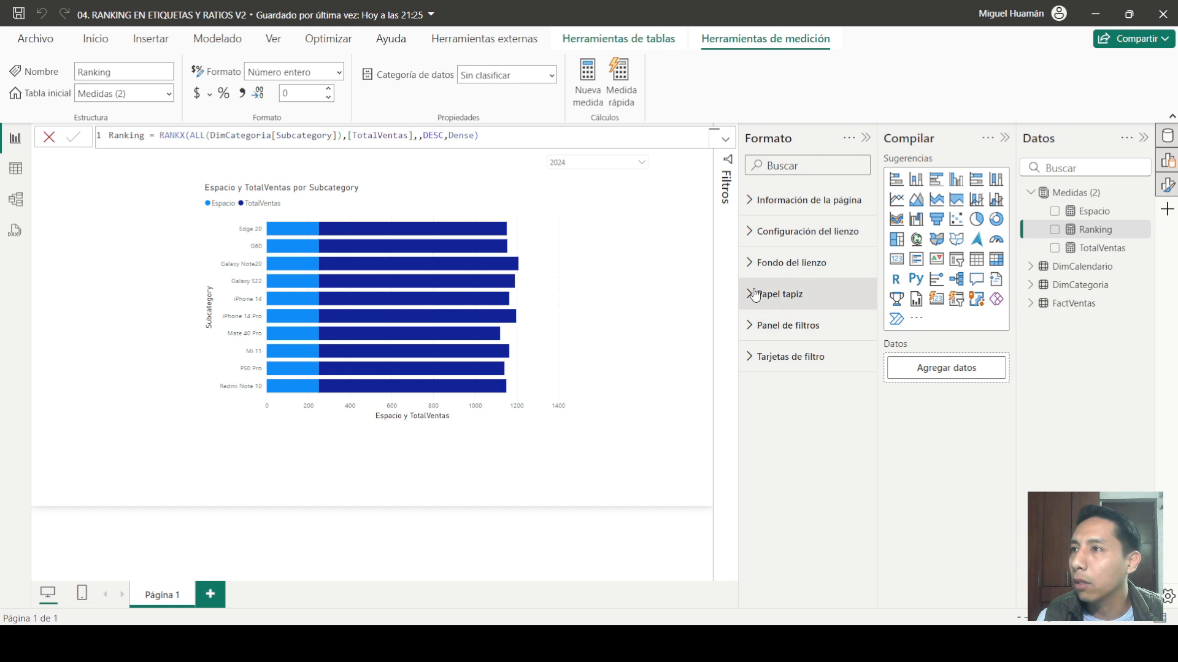
pyautogui.click(528, 192)
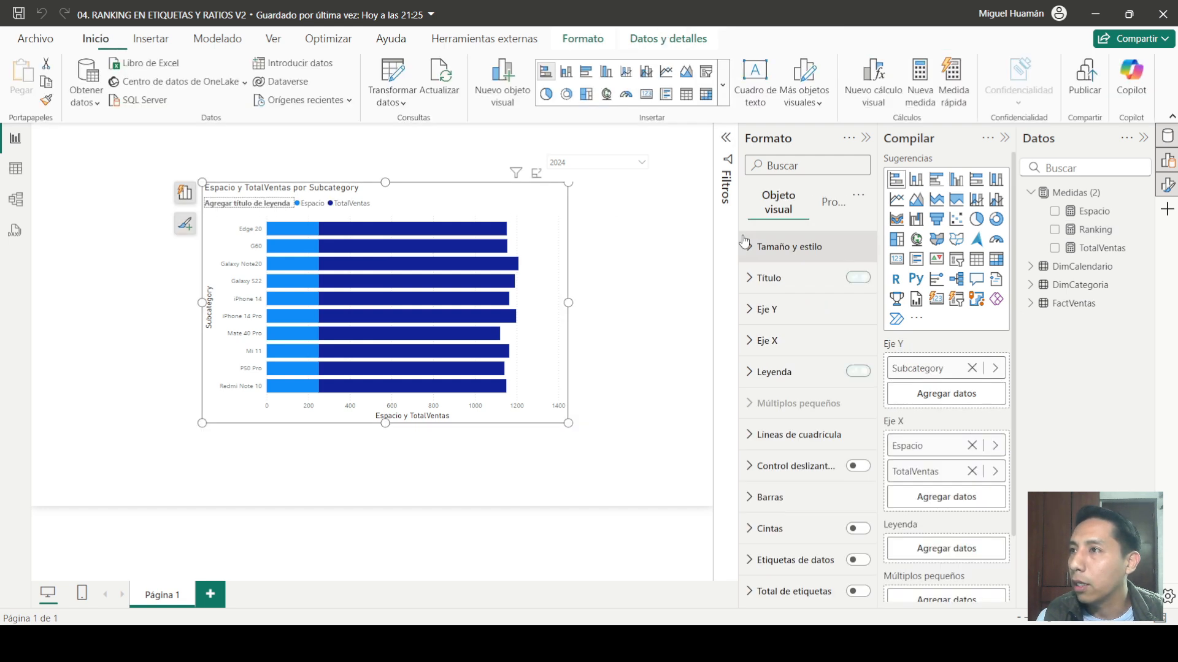
pyautogui.scroll(-2, 797, 365)
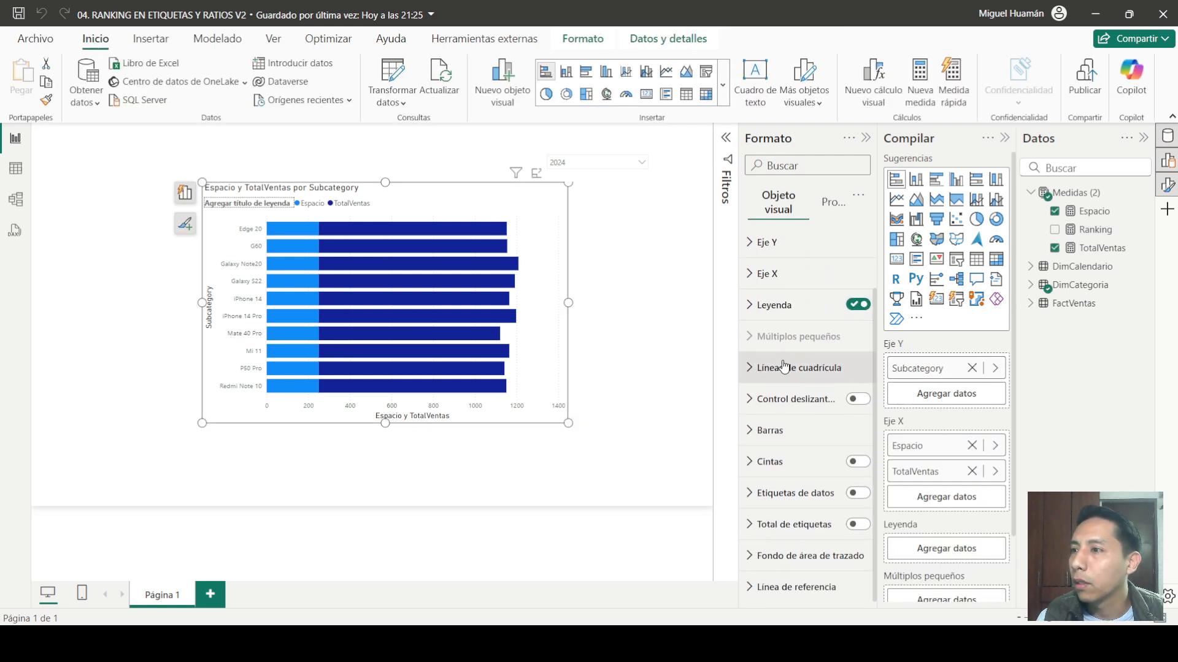
pyautogui.click(858, 490)
pyautogui.click(748, 493)
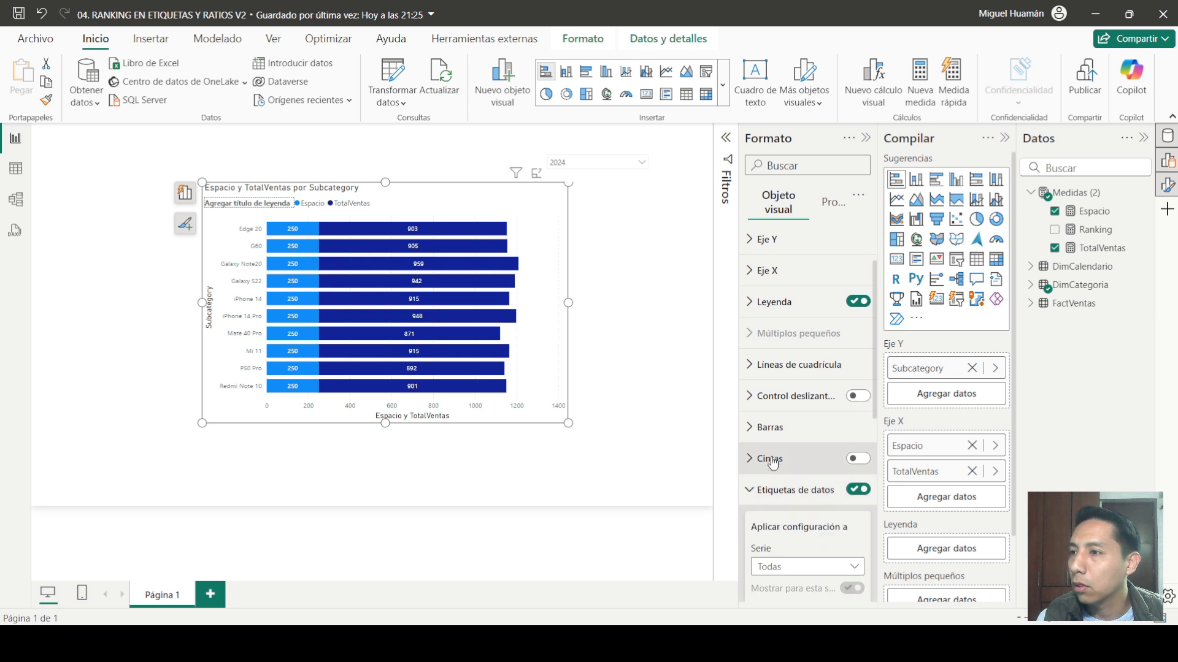
pyautogui.scroll(-4, 825, 448)
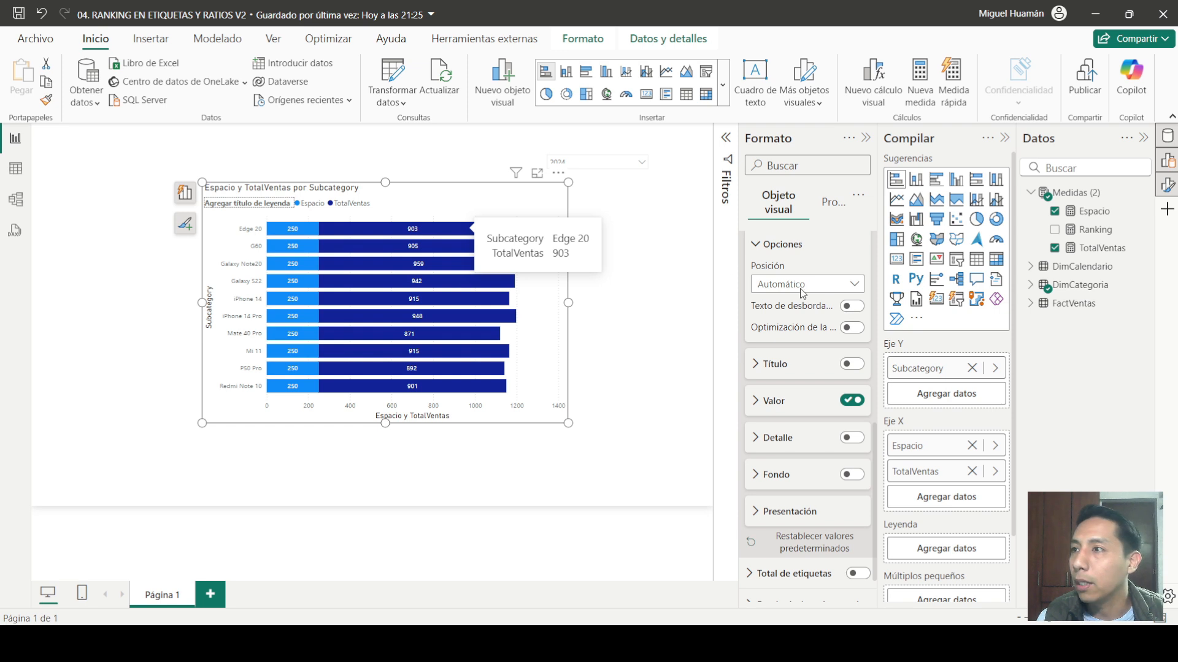
pyautogui.click(822, 284)
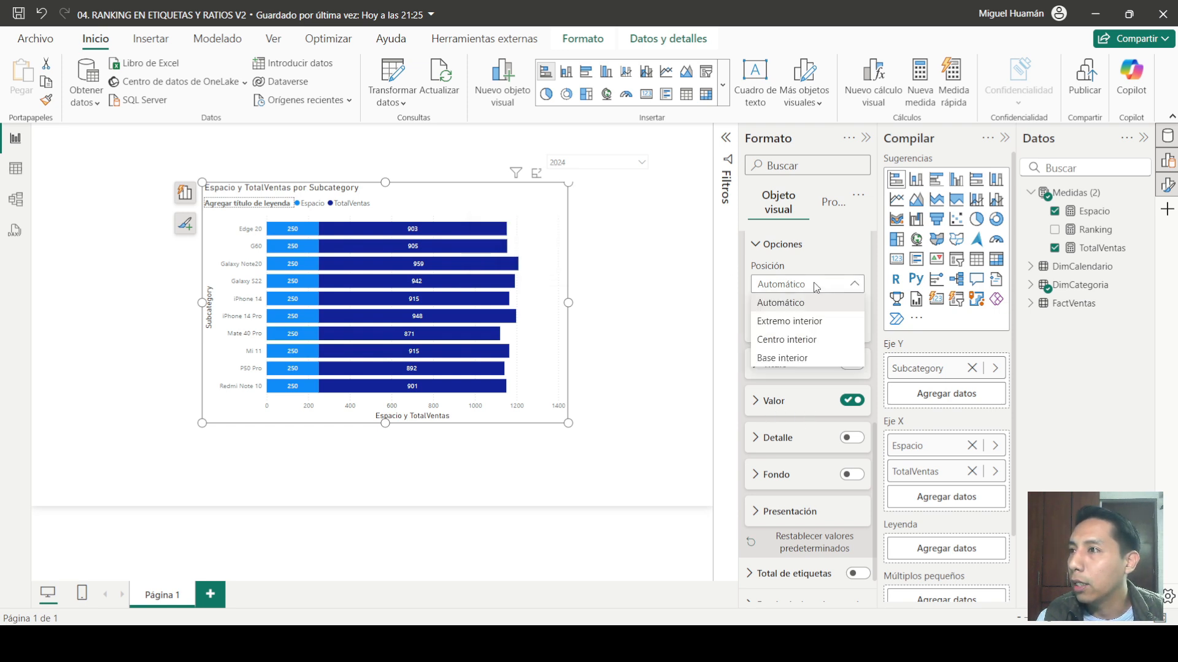
pyautogui.scroll(2, 797, 301)
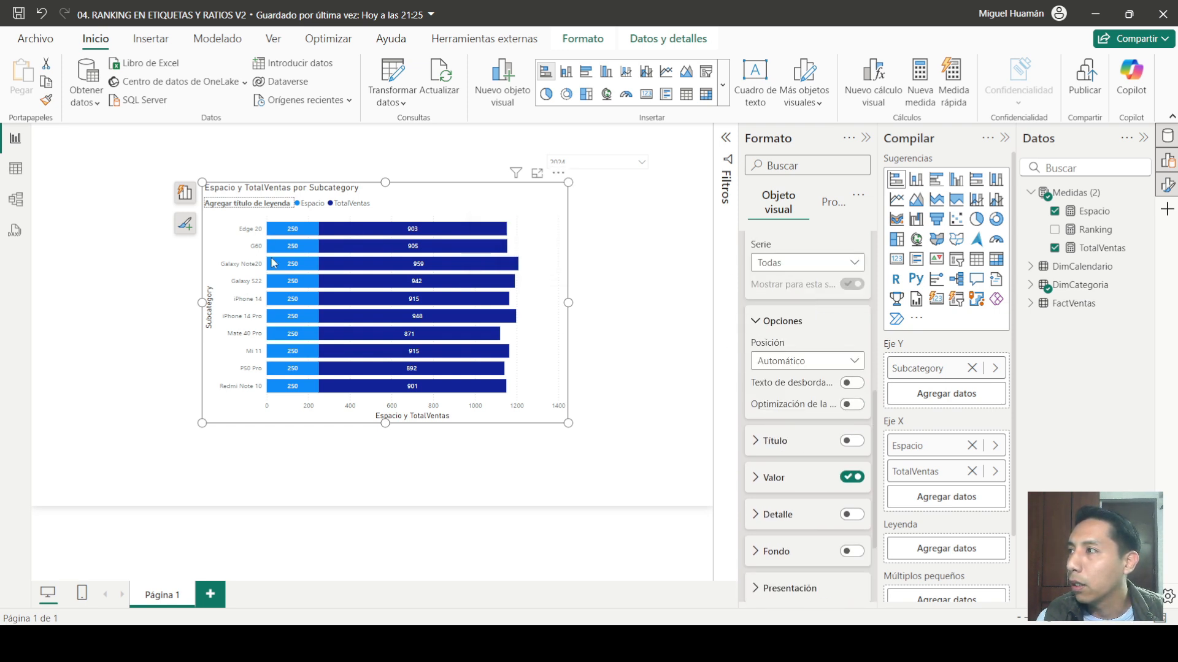
pyautogui.scroll(-2, 821, 343)
pyautogui.scroll(2, 822, 319)
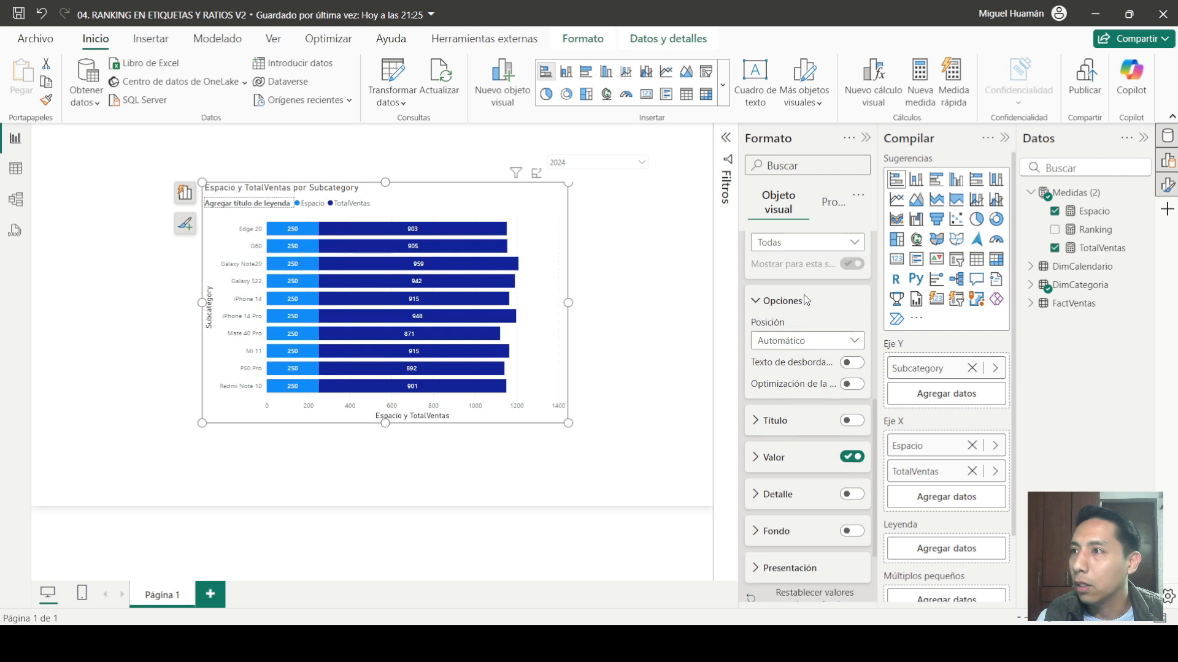
# Step: Set the data label value of the Espacio series to the Ranking measure
pyautogui.click(822, 262)
pyautogui.click(782, 299)
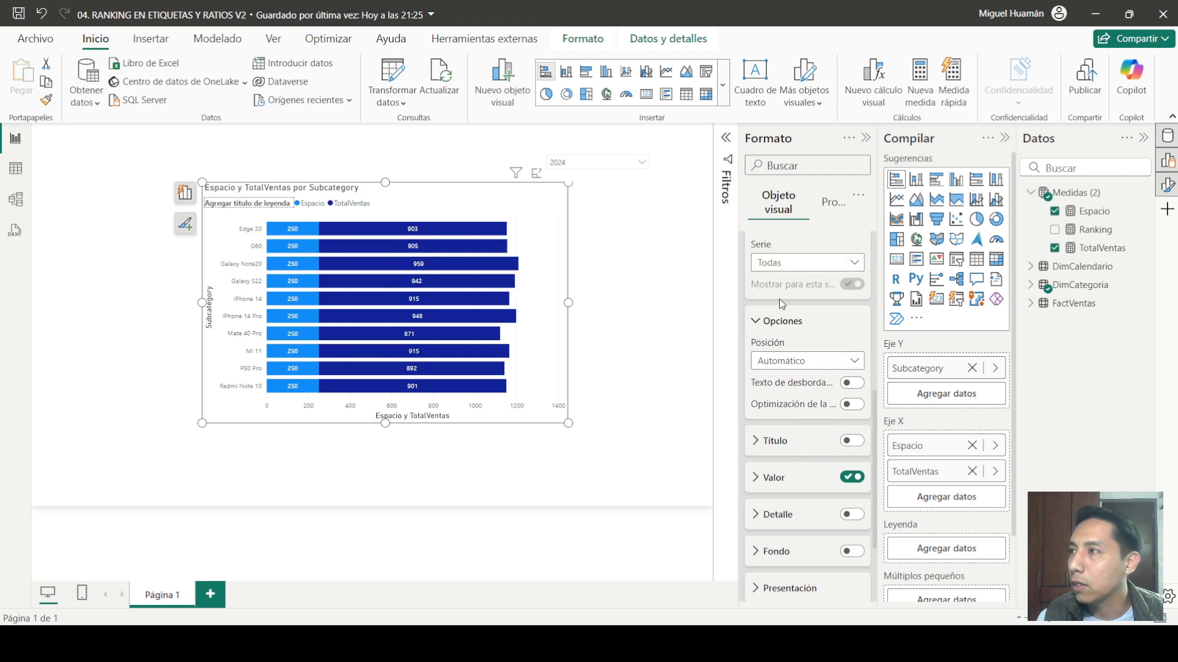
pyautogui.scroll(2, 785, 344)
pyautogui.scroll(-2, 785, 353)
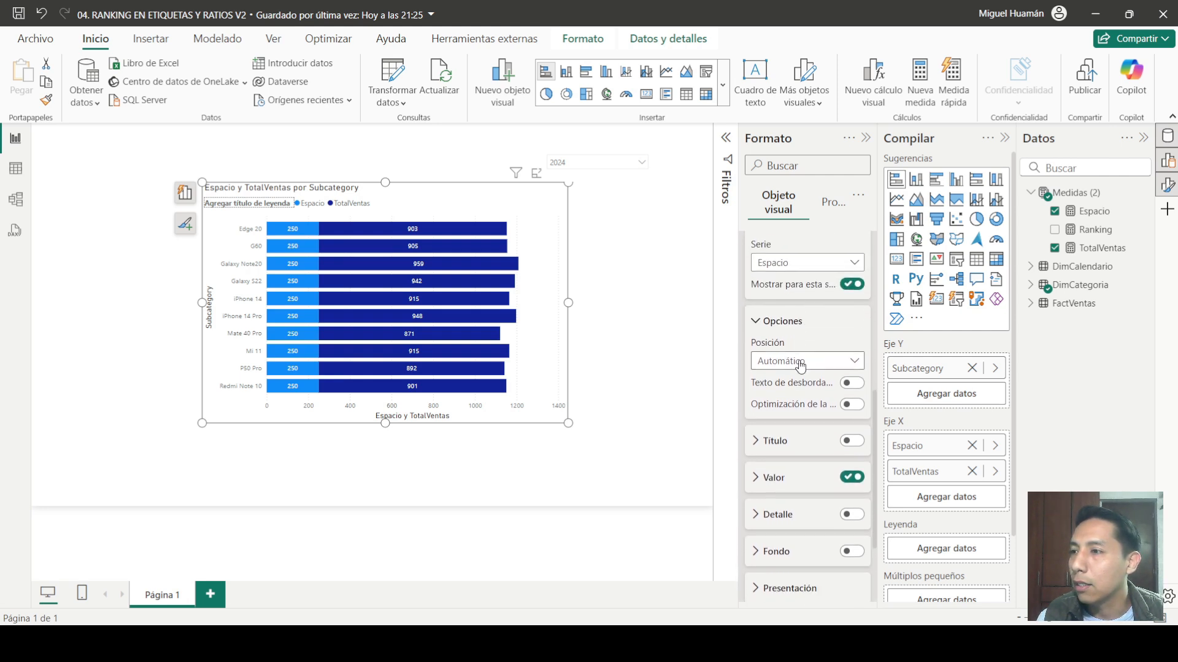
pyautogui.click(774, 477)
pyautogui.scroll(-3, 797, 409)
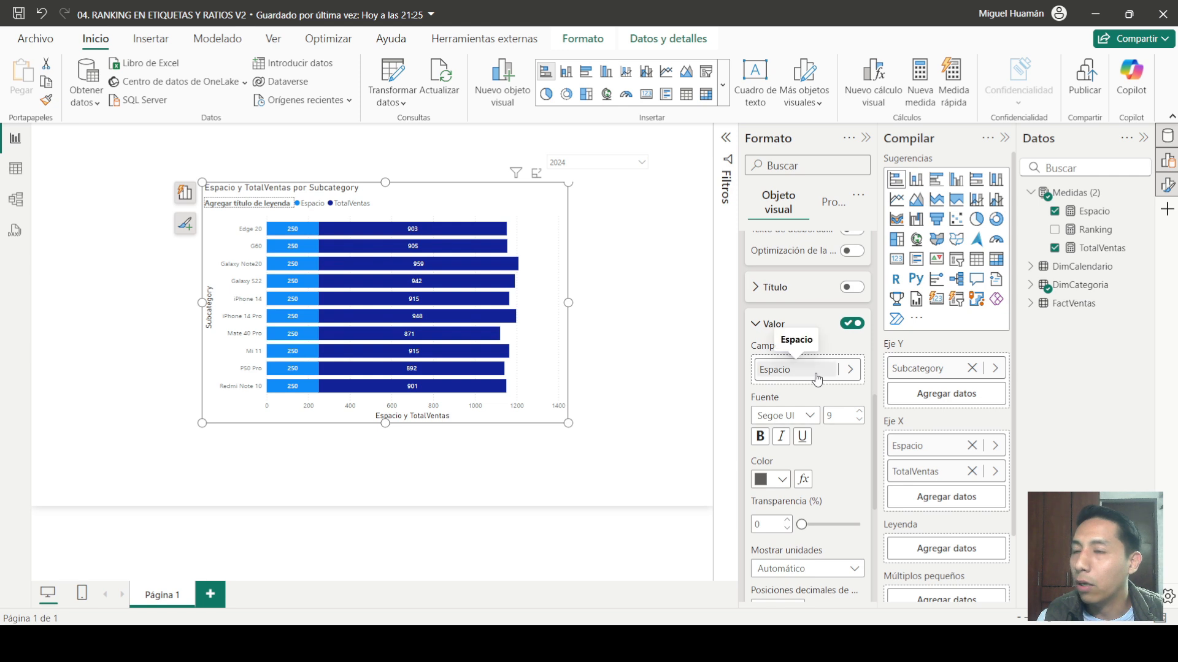
pyautogui.click(850, 369)
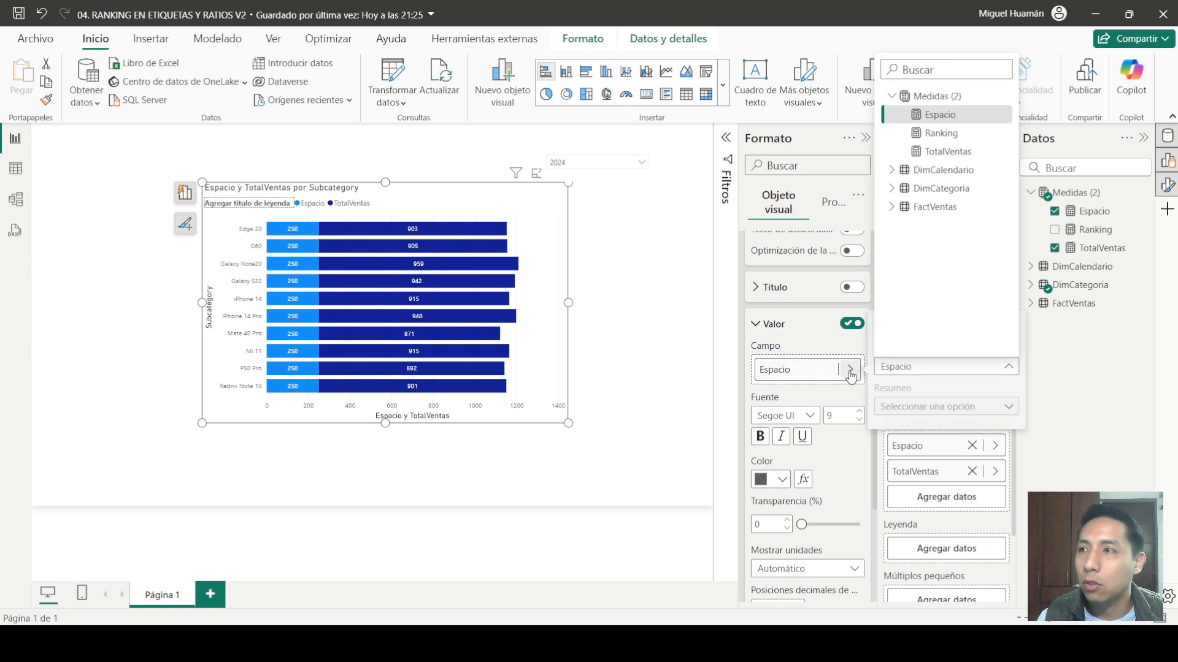
pyautogui.click(930, 134)
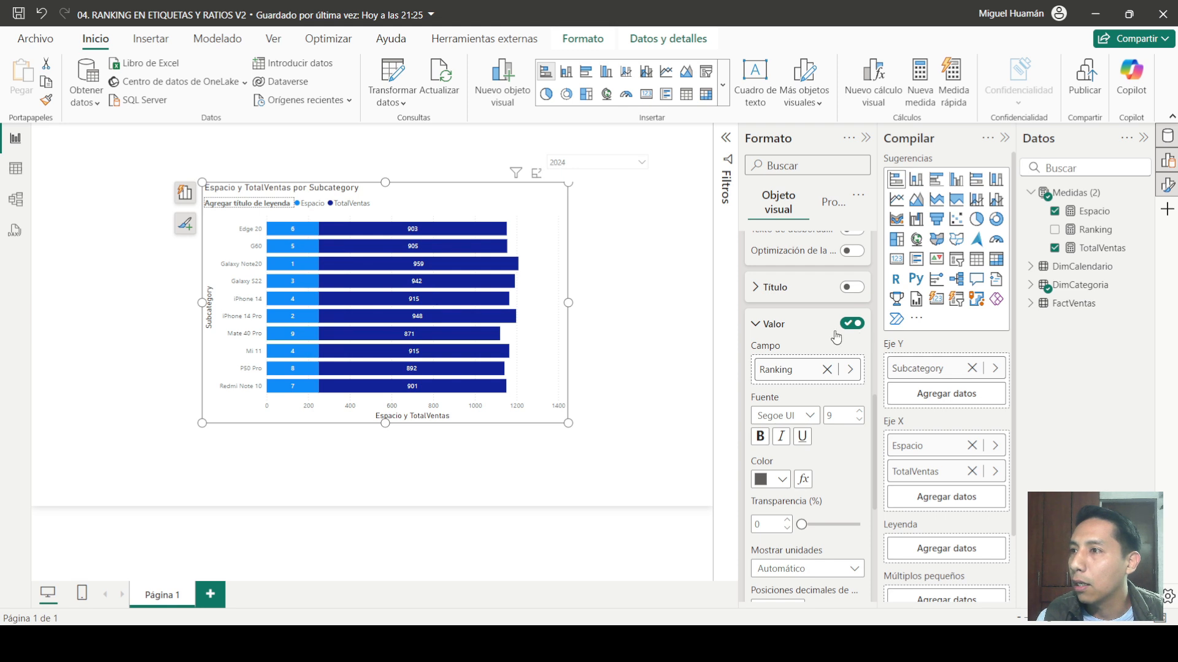
# Step: Sort the bar chart's axis by TotalVentas in descending order
pyautogui.click(558, 176)
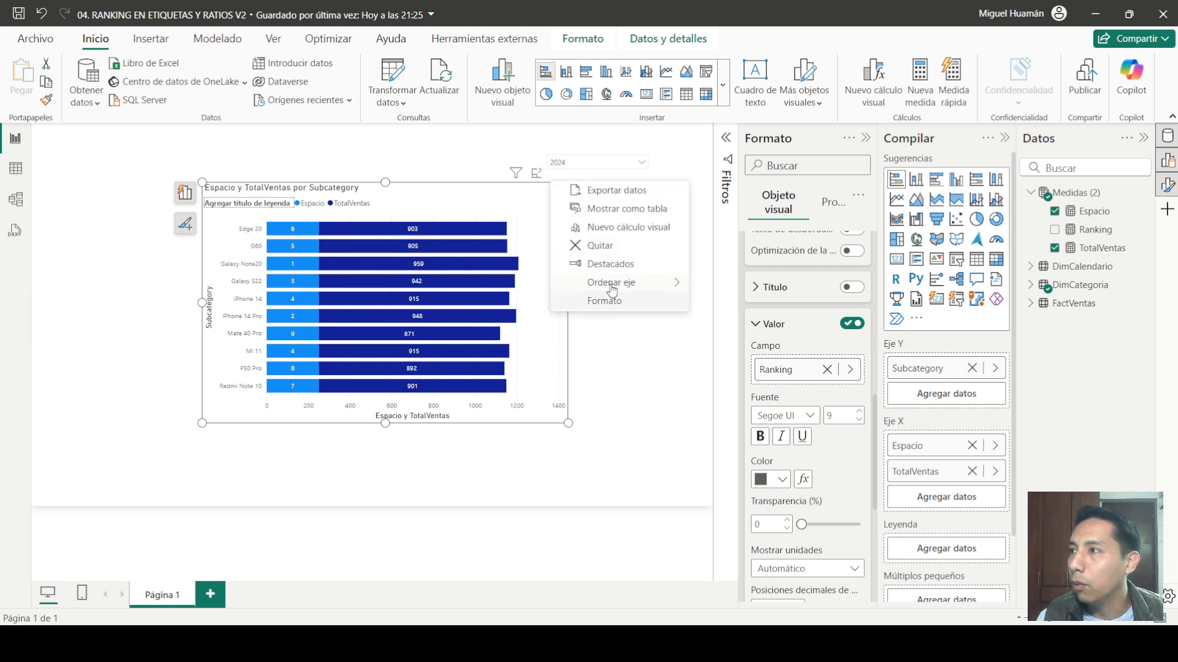
pyautogui.moveTo(646, 283)
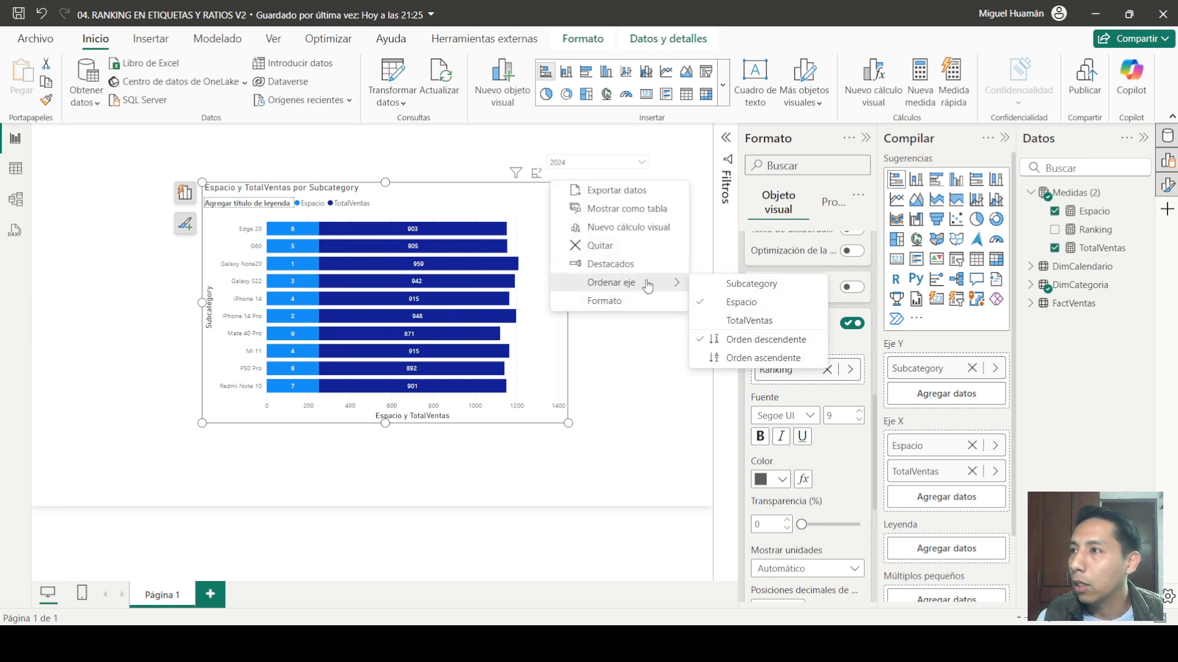
pyautogui.click(730, 321)
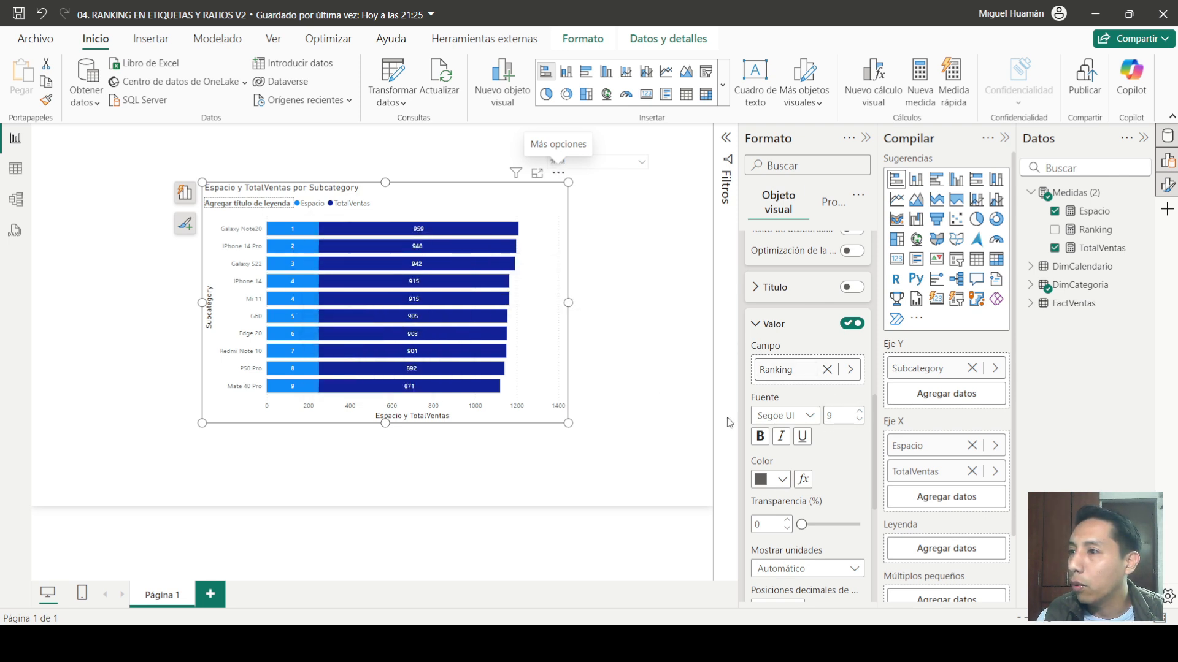
# Step: Set the position of the Espacio series' data labels to Base interior
pyautogui.scroll(2, 828, 417)
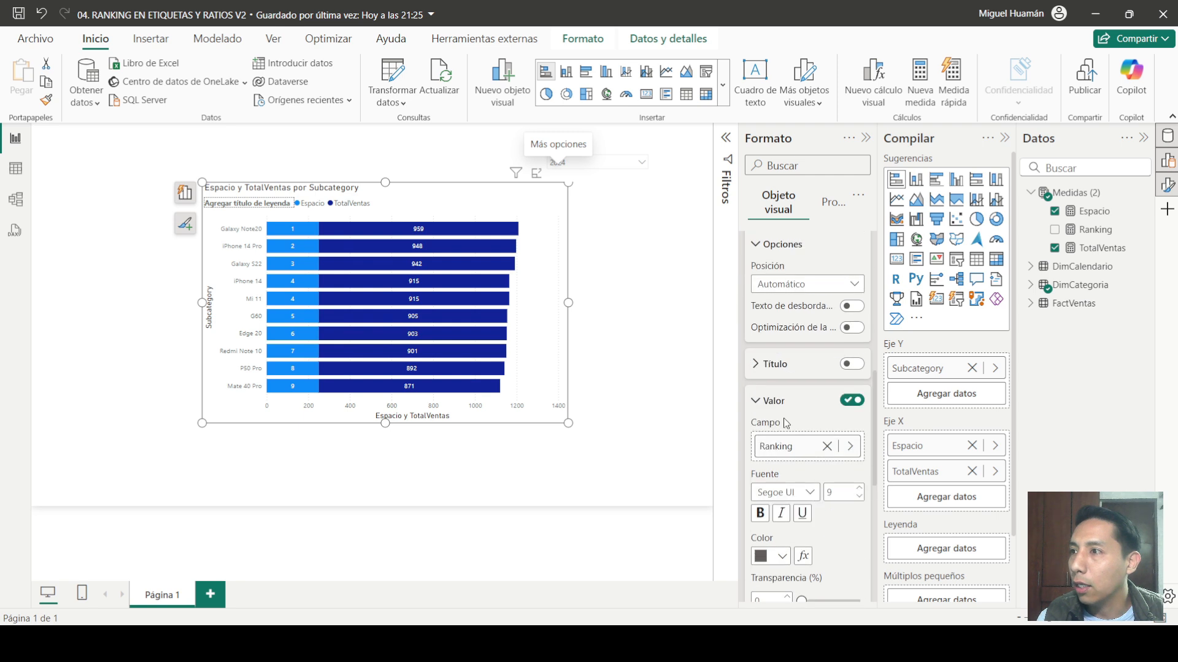
pyautogui.scroll(4, 774, 402)
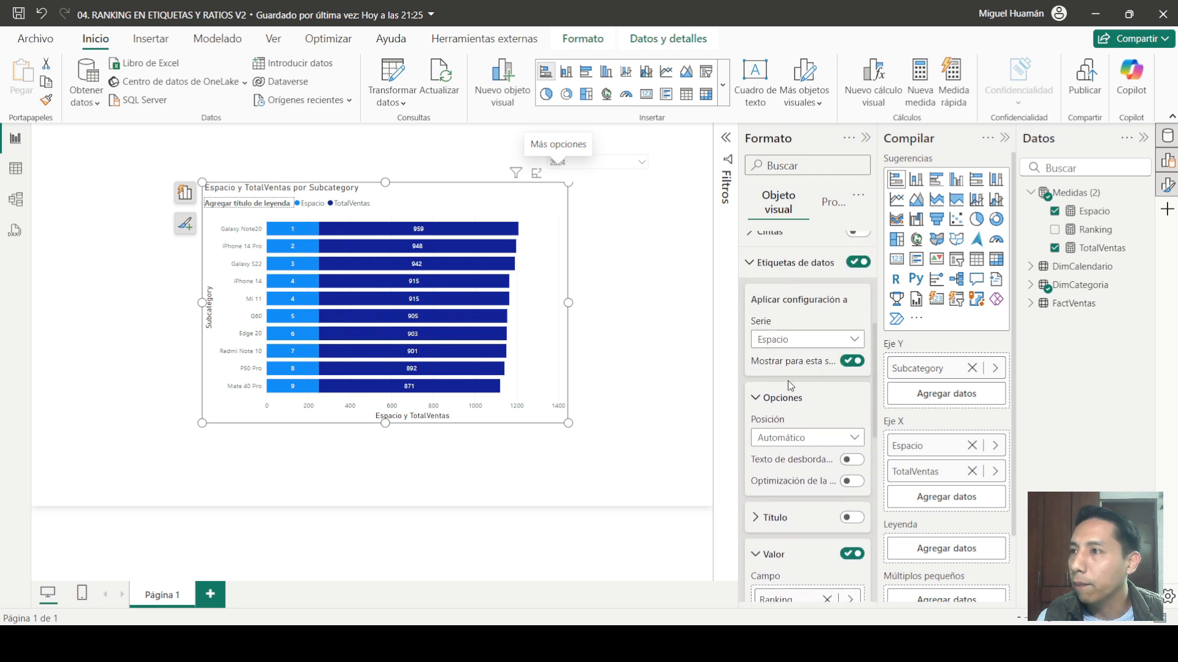
pyautogui.scroll(-4, 780, 369)
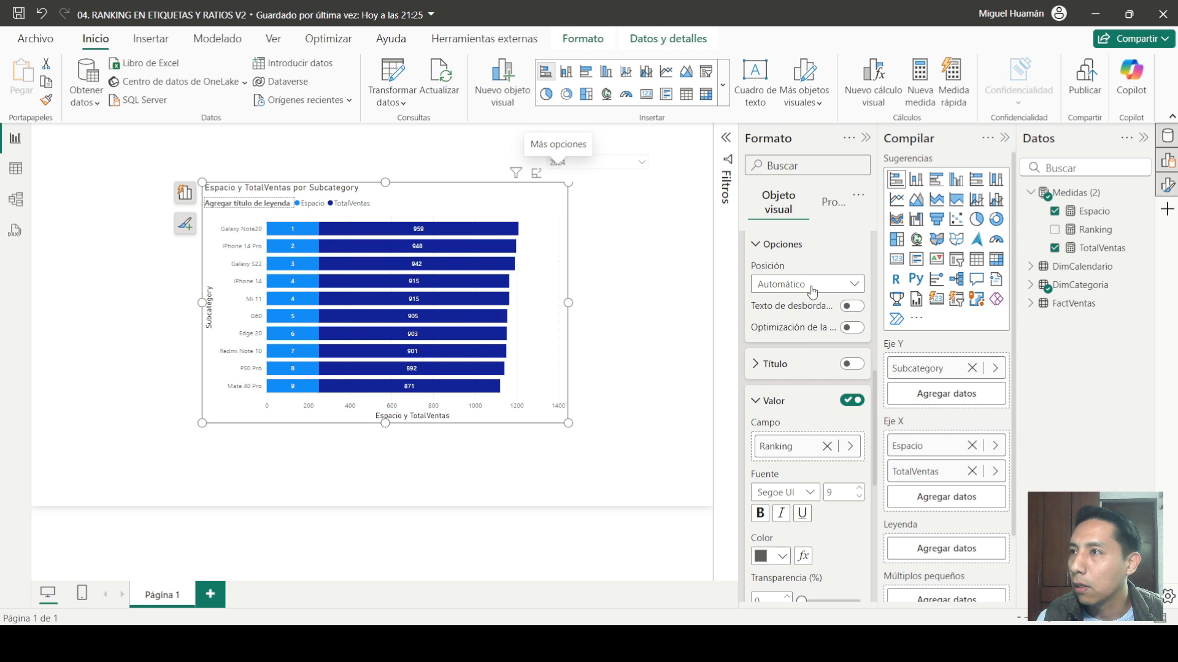
pyautogui.click(813, 287)
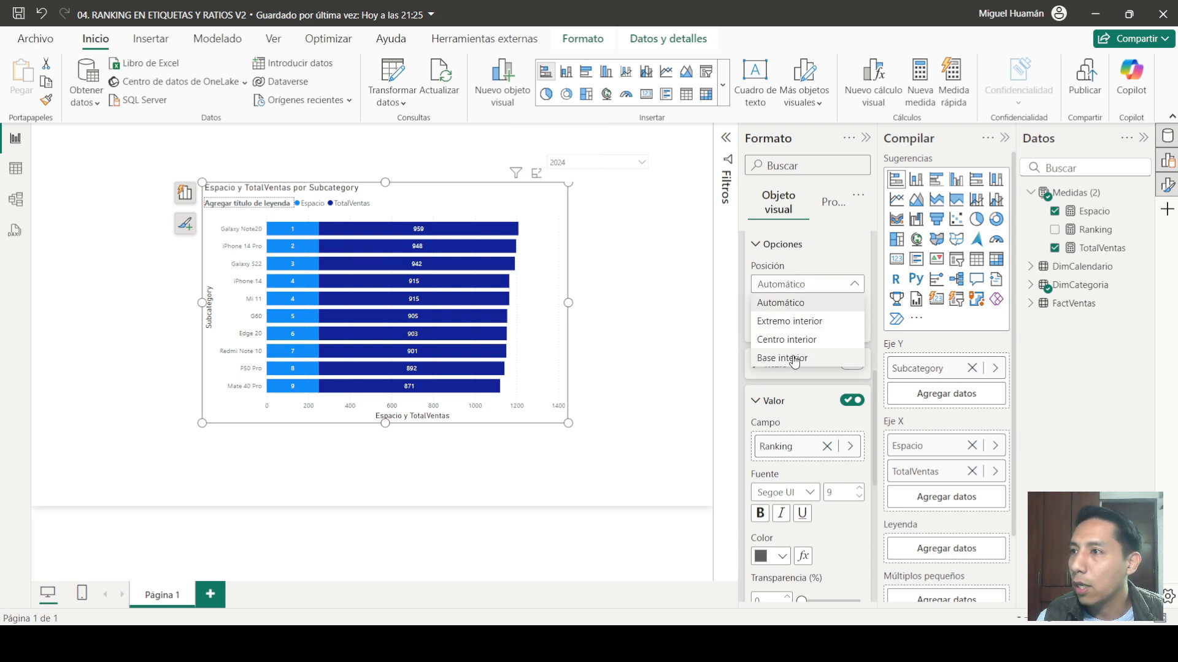
pyautogui.click(794, 359)
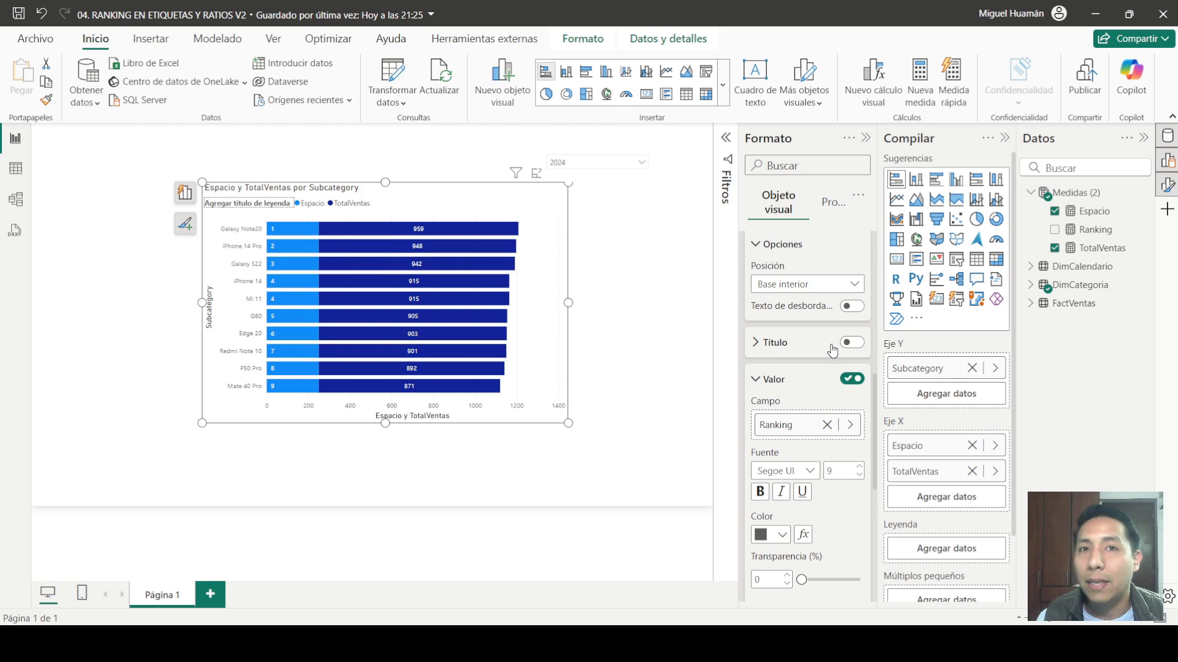
pyautogui.scroll(2, 833, 363)
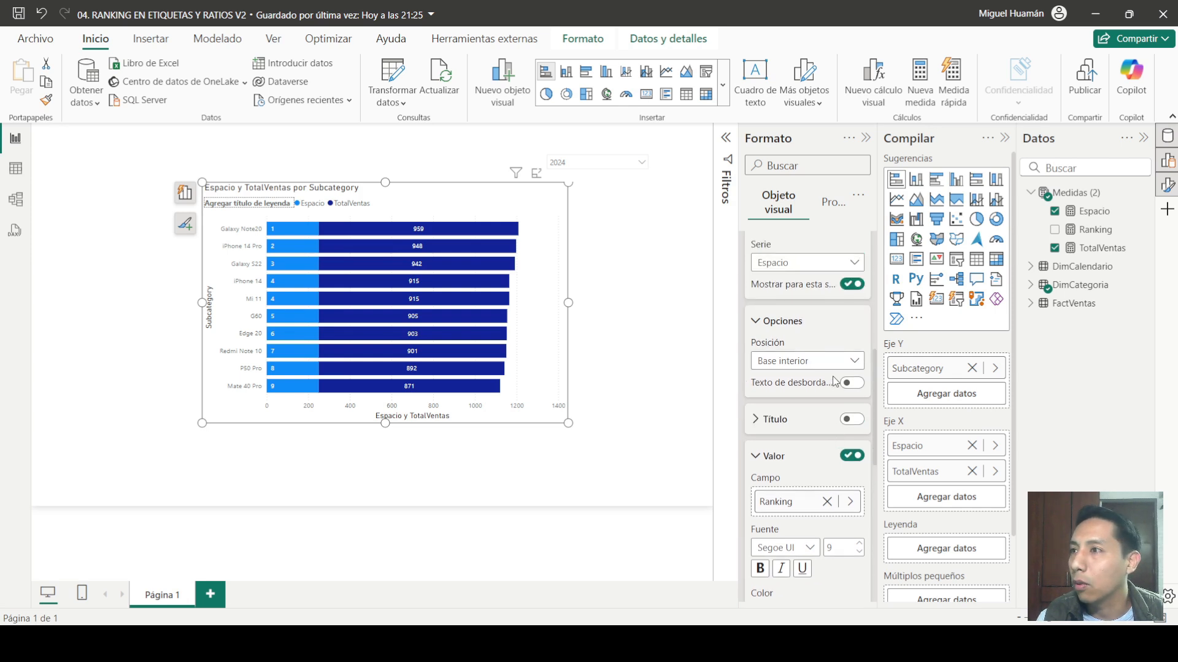
pyautogui.click(793, 322)
# Step: Hide the Espacio bars by setting their colour to white #FFFFFF with 100% transparency
pyautogui.scroll(6, 782, 368)
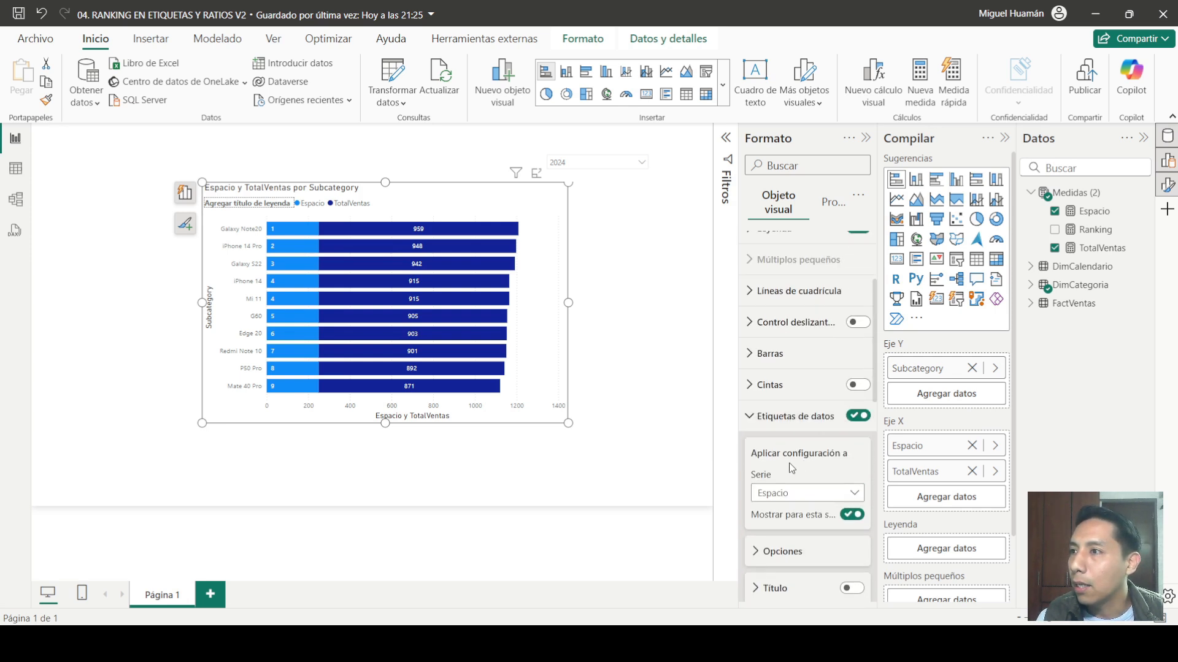
pyautogui.click(773, 354)
pyautogui.scroll(-4, 775, 375)
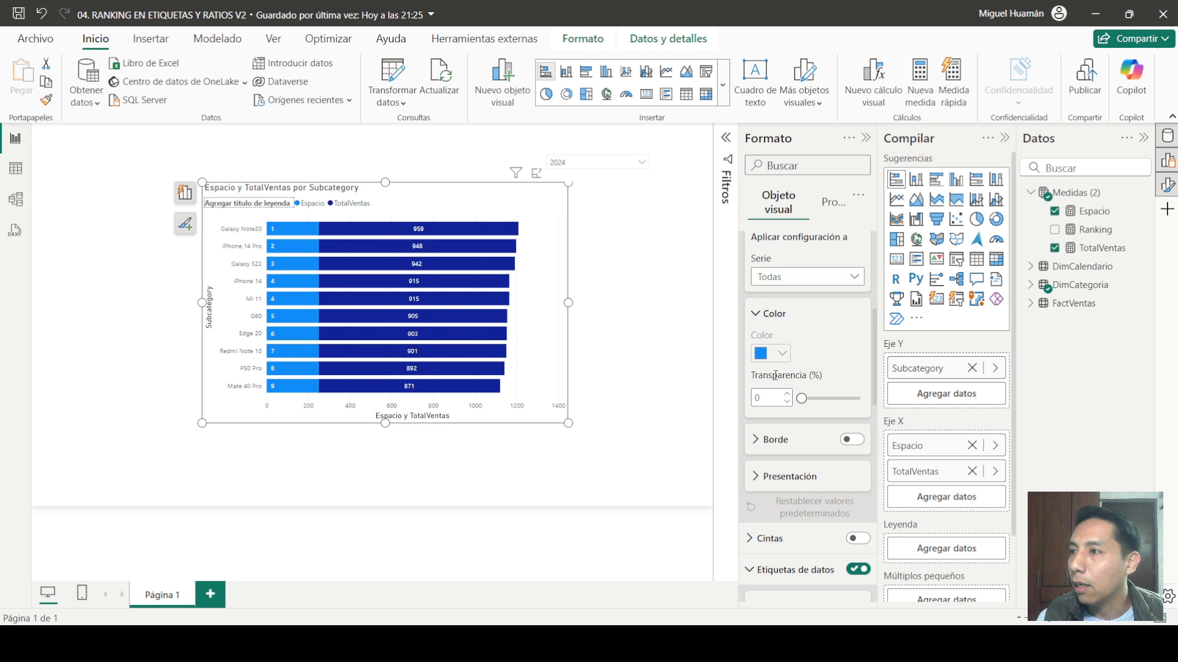
pyautogui.click(797, 290)
pyautogui.click(796, 314)
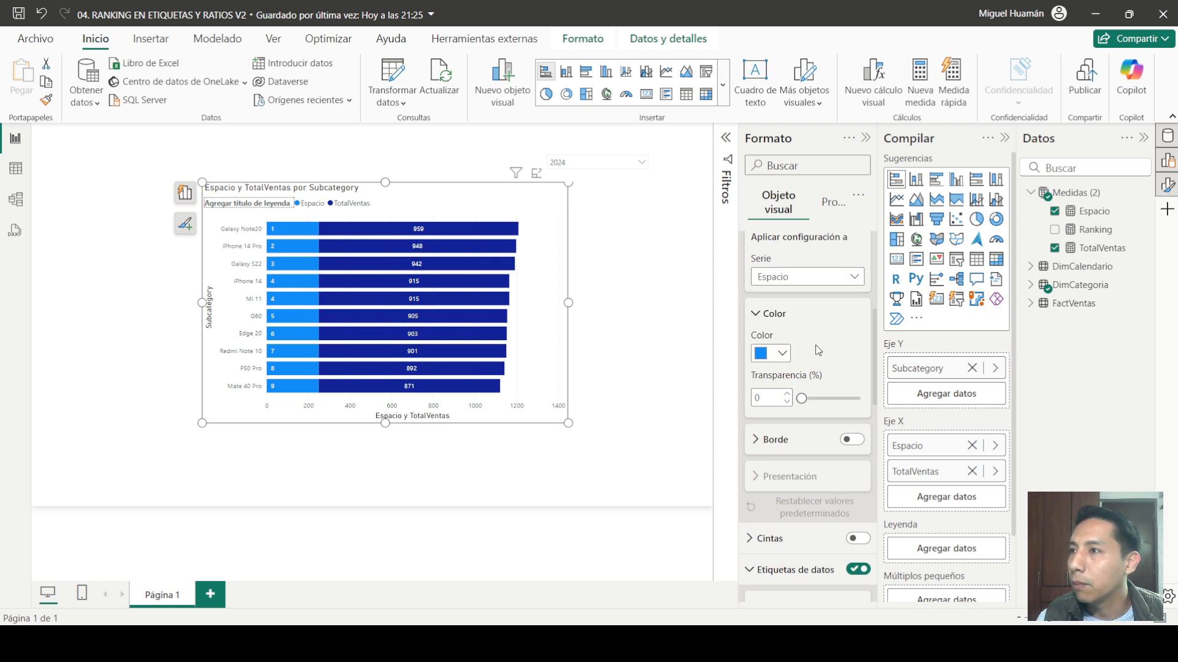
pyautogui.click(781, 354)
pyautogui.click(781, 354)
pyautogui.click(782, 354)
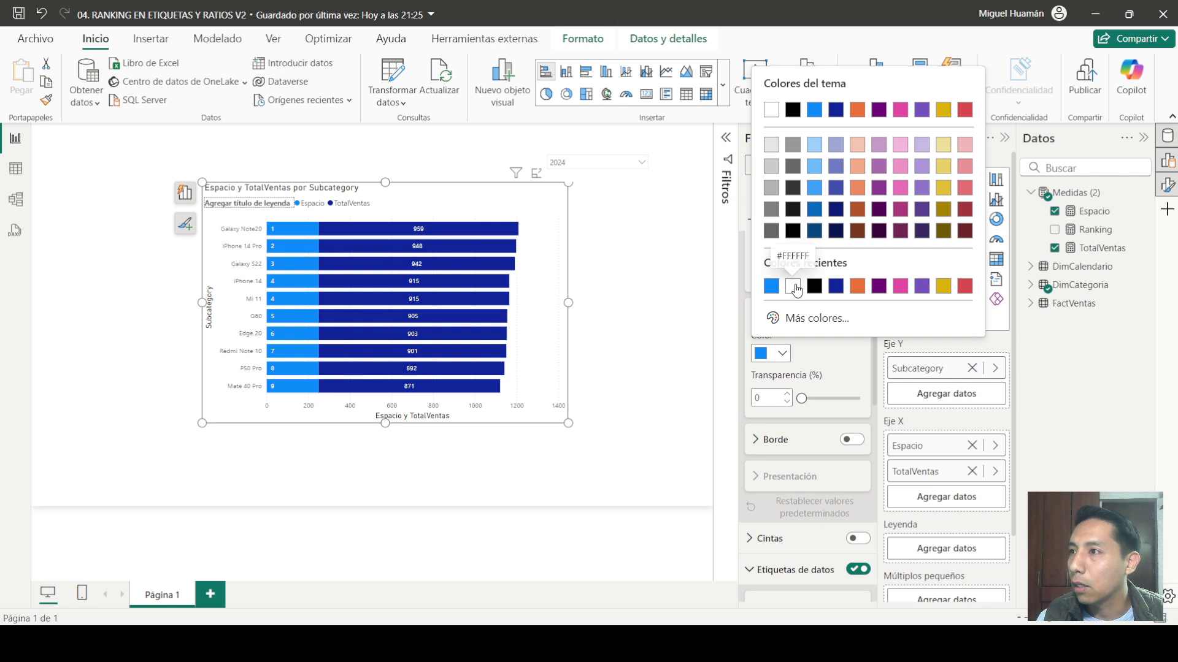
pyautogui.click(792, 287)
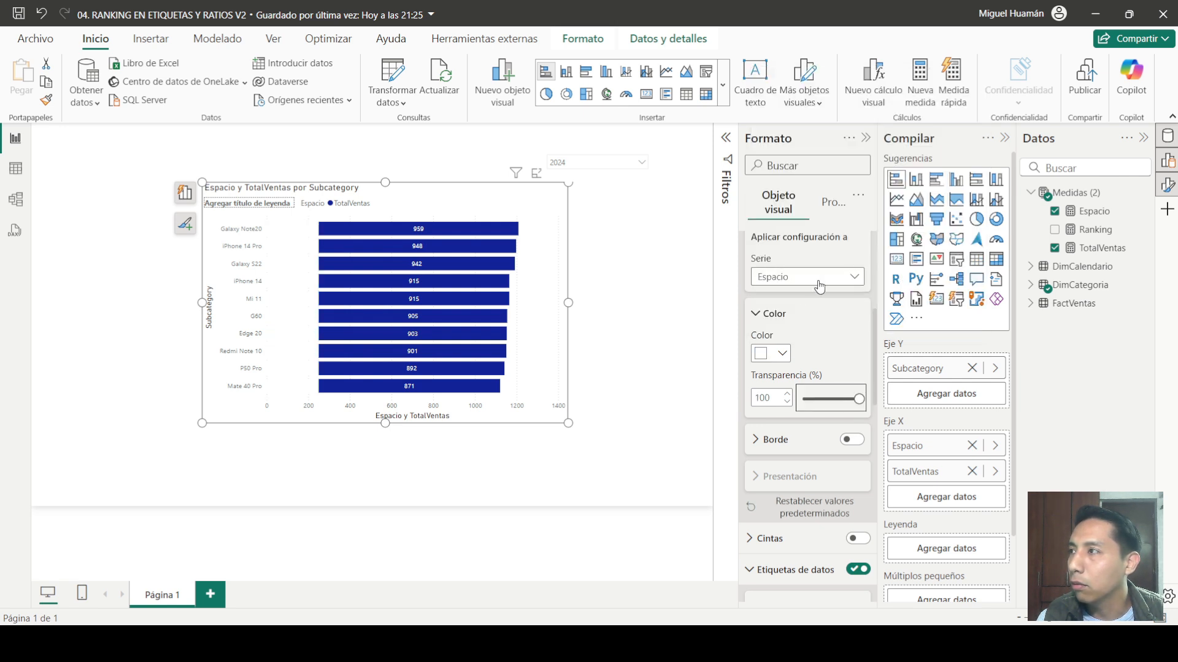
# Step: Set the text colour of the Espacio series' Ranking labels to black
pyautogui.scroll(-4, 822, 421)
pyautogui.scroll(2, 822, 429)
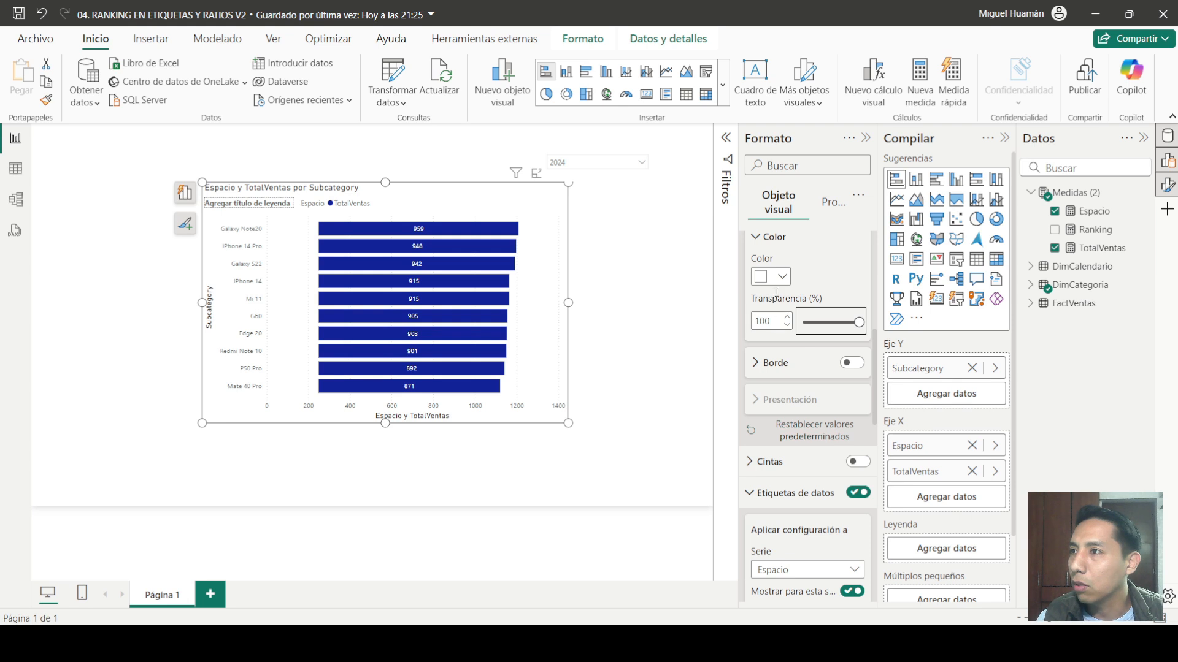
pyautogui.scroll(-3, 821, 448)
pyautogui.scroll(-5, 800, 429)
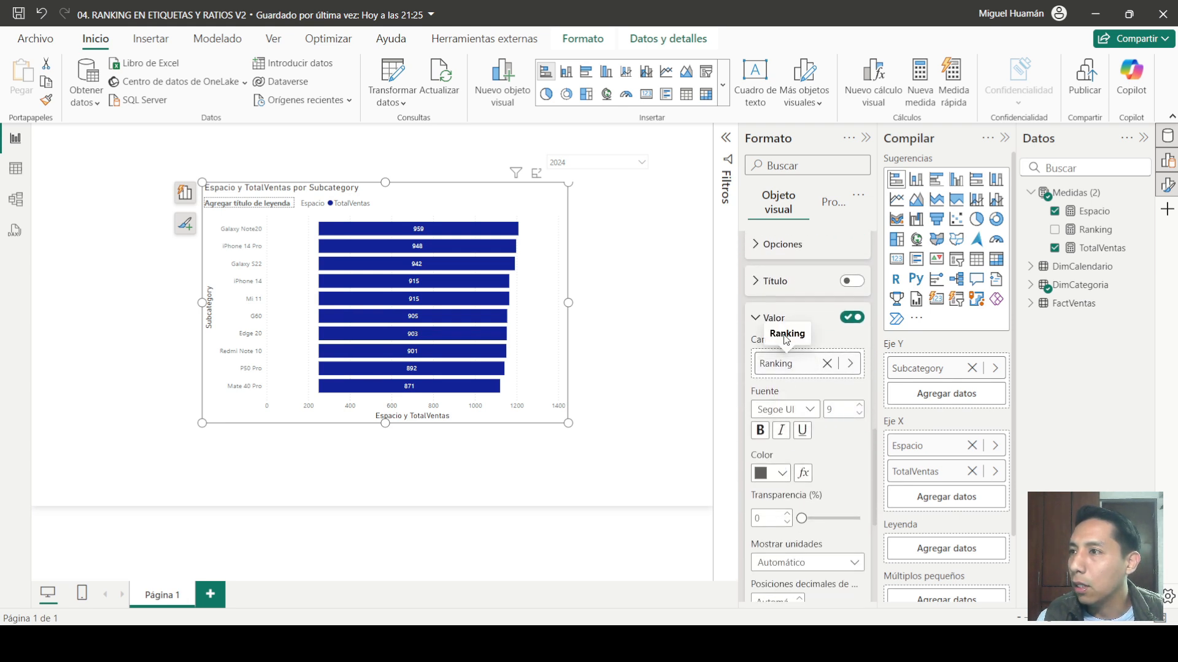
pyautogui.scroll(-2, 805, 460)
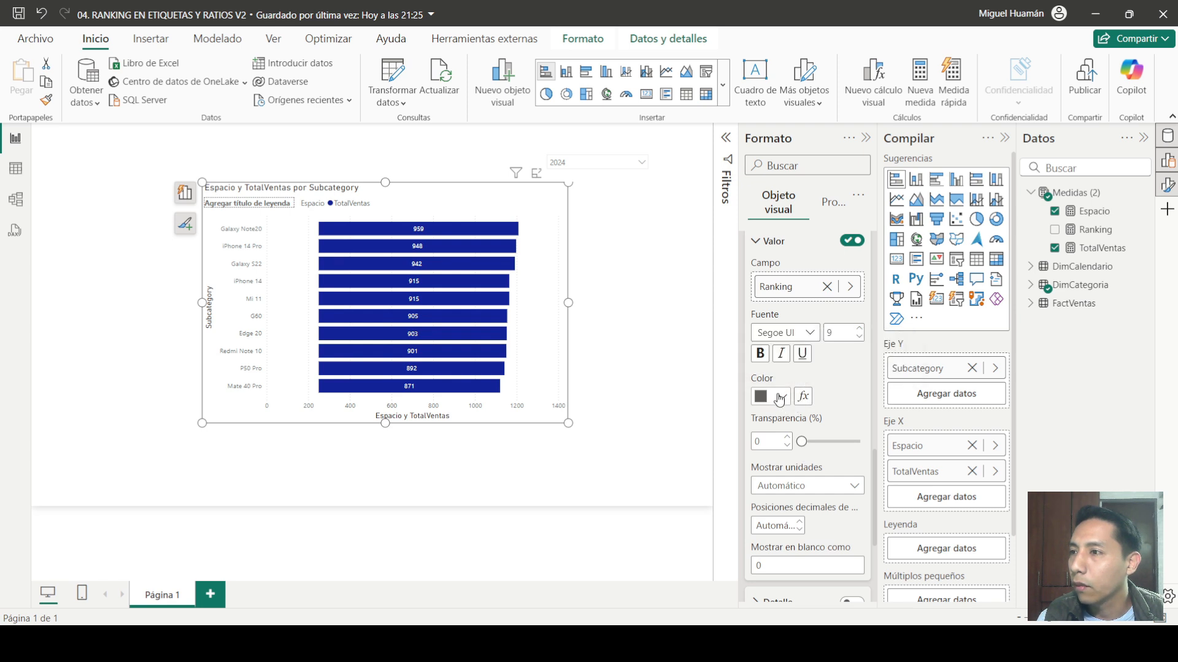
pyautogui.click(780, 398)
pyautogui.click(795, 276)
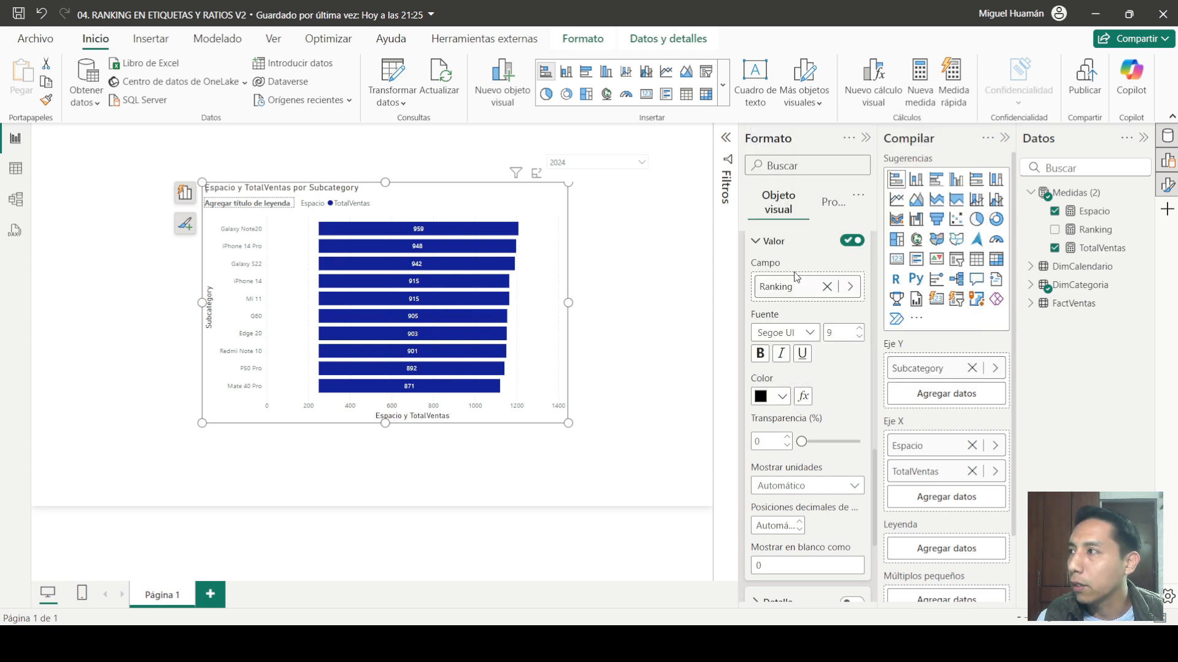
# Step: Collapse the label value settings and turn on the background for the Espacio series' data labels
pyautogui.scroll(2, 805, 435)
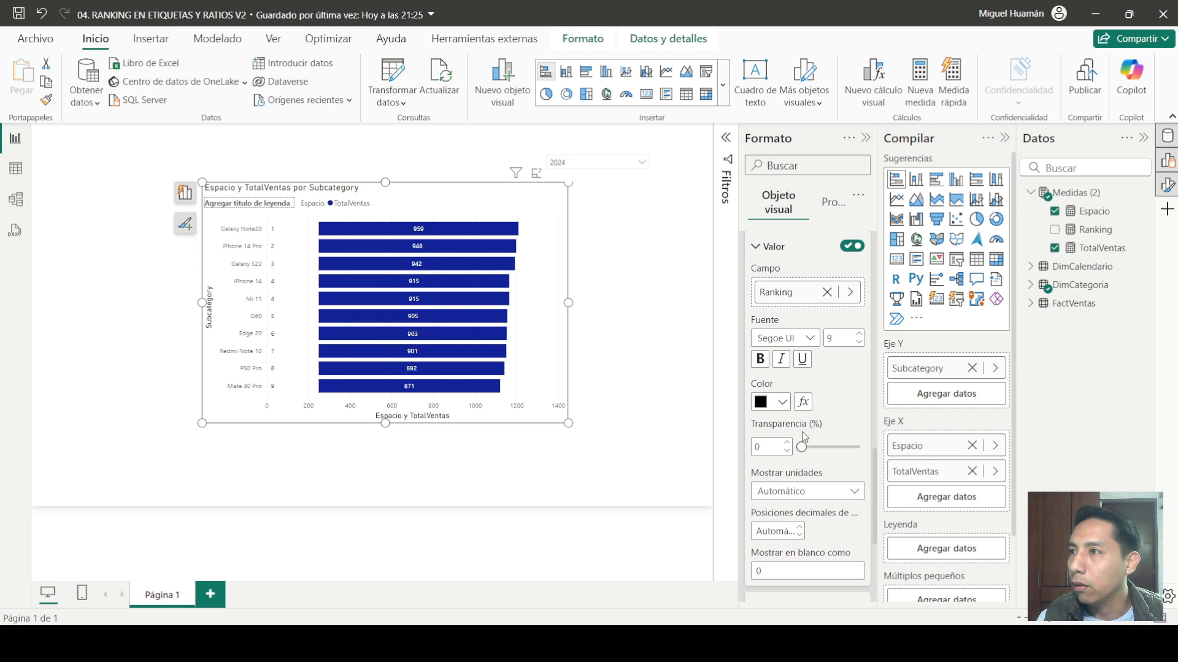
pyautogui.click(788, 322)
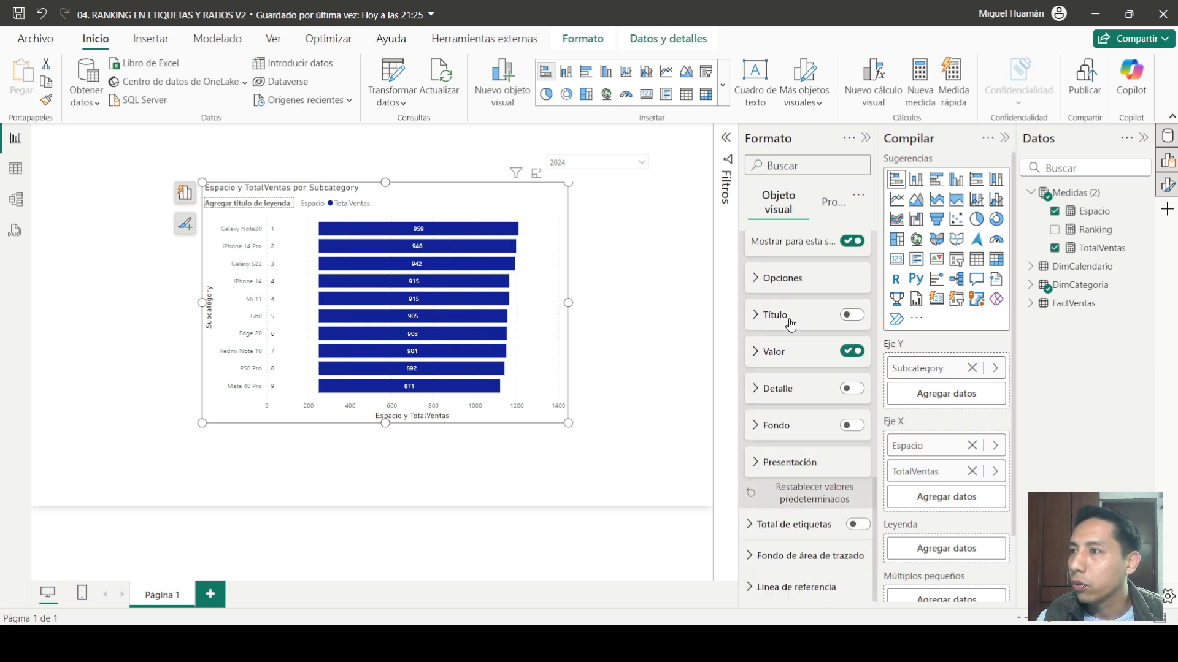
pyautogui.click(852, 425)
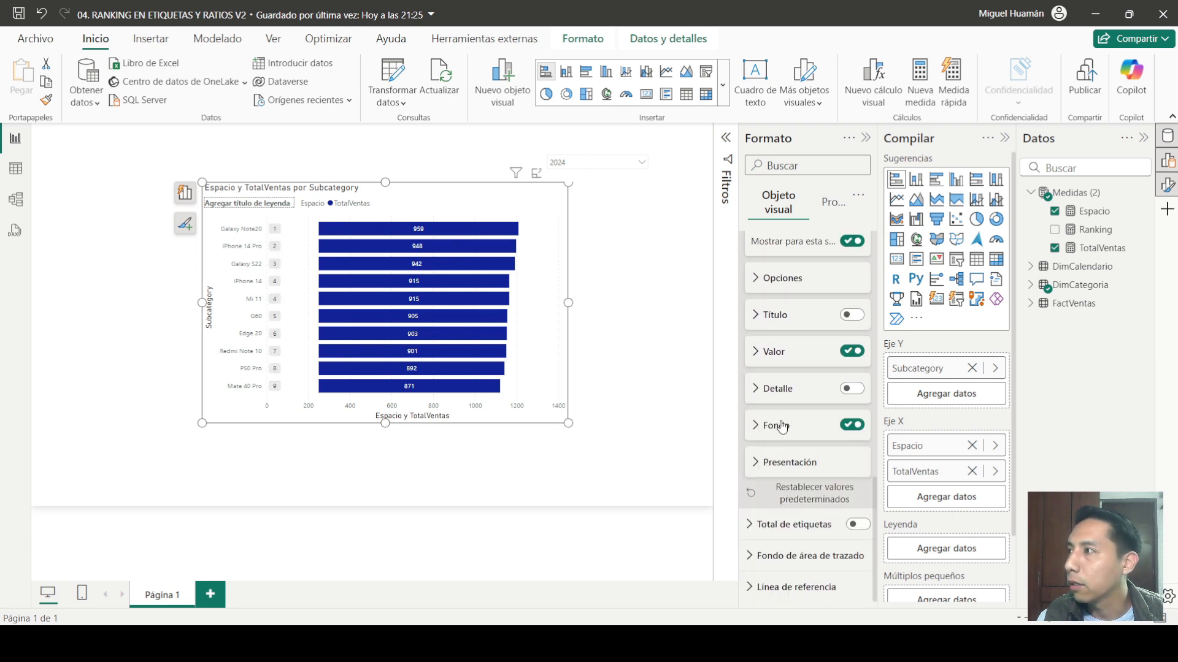
# Step: Set the transparency of the Espacio data labels' background to 80%
pyautogui.click(766, 426)
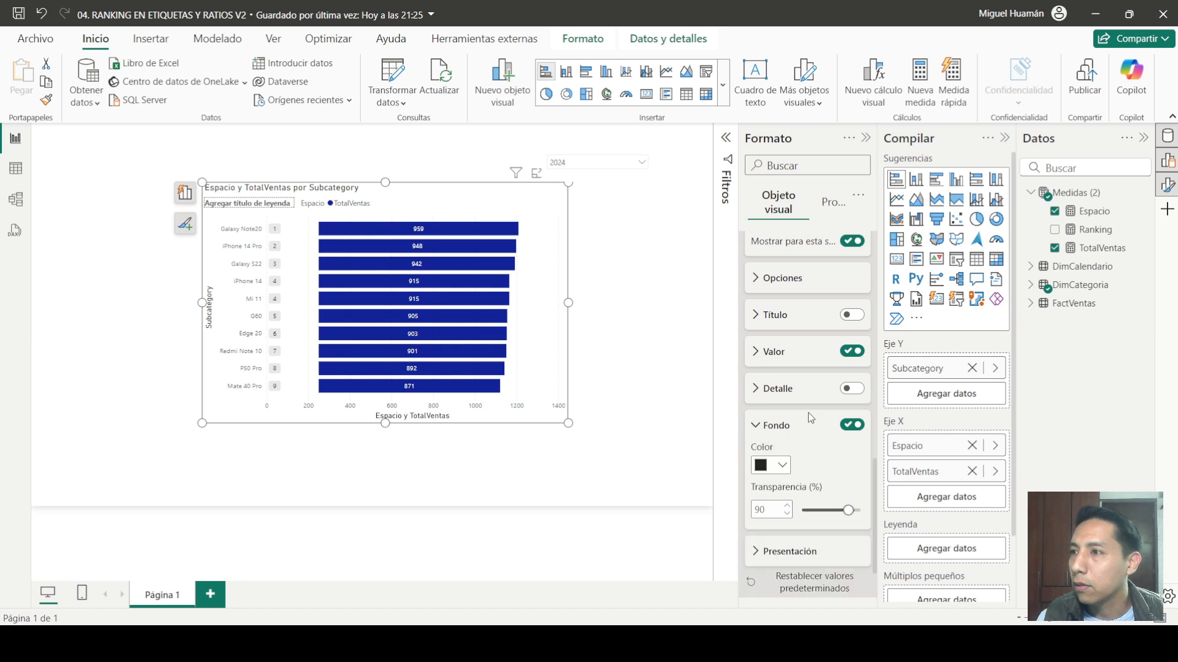
pyautogui.scroll(-2, 809, 410)
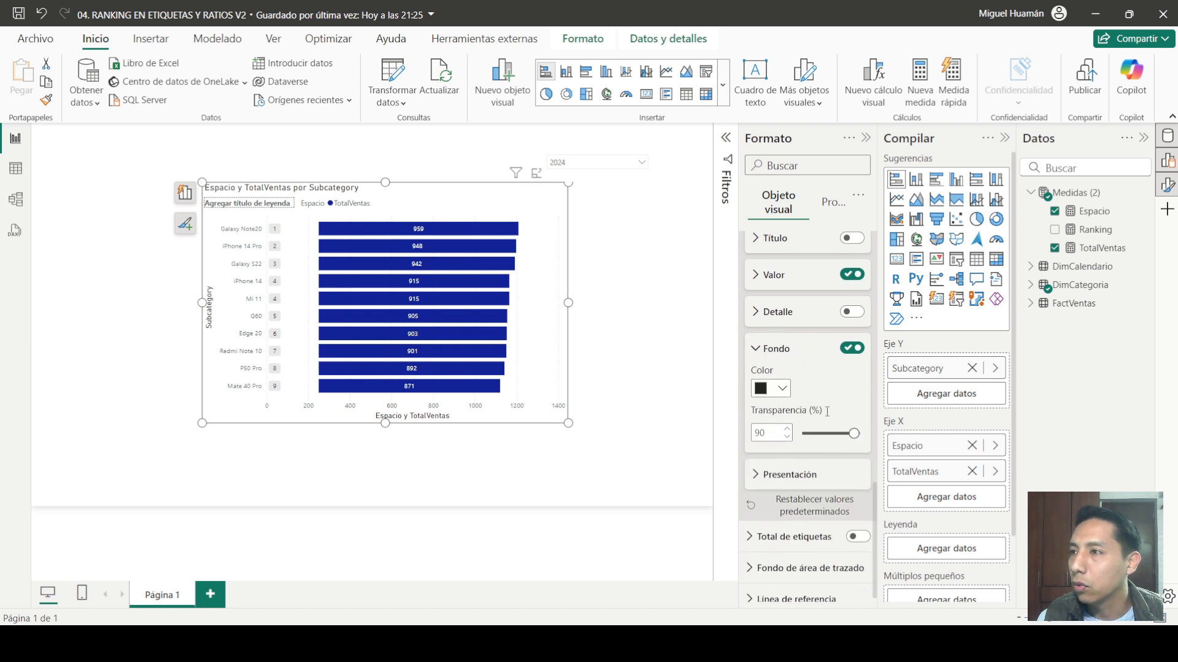
pyautogui.moveTo(854, 434); pyautogui.dragTo(848, 434)
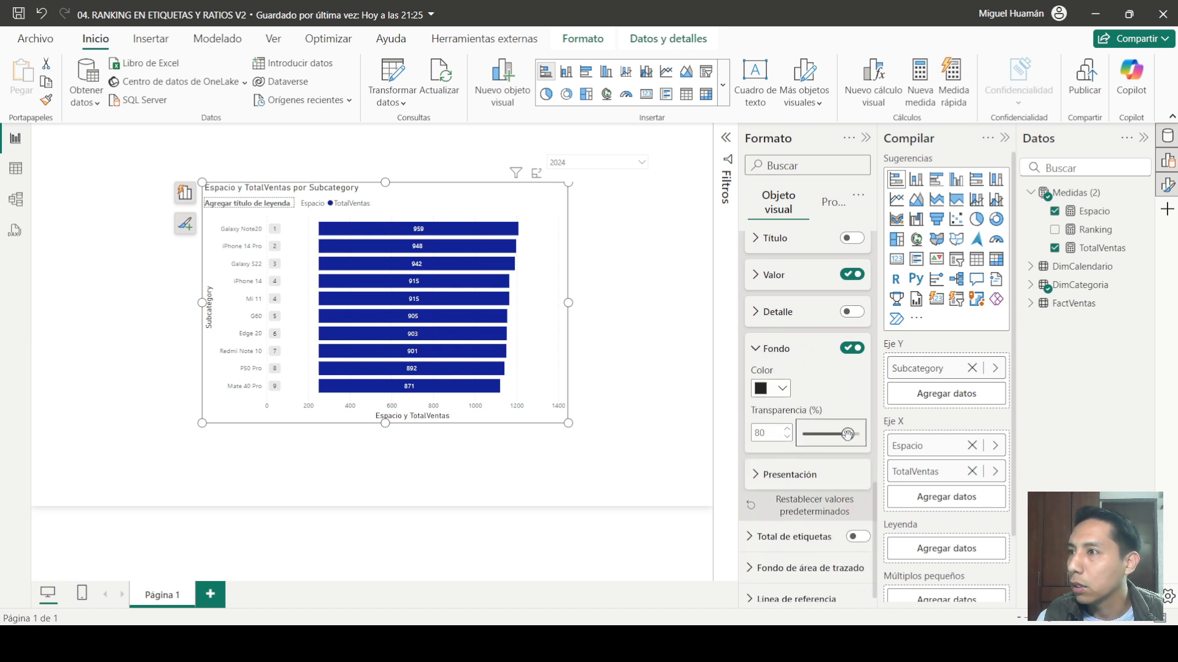
pyautogui.click(789, 350)
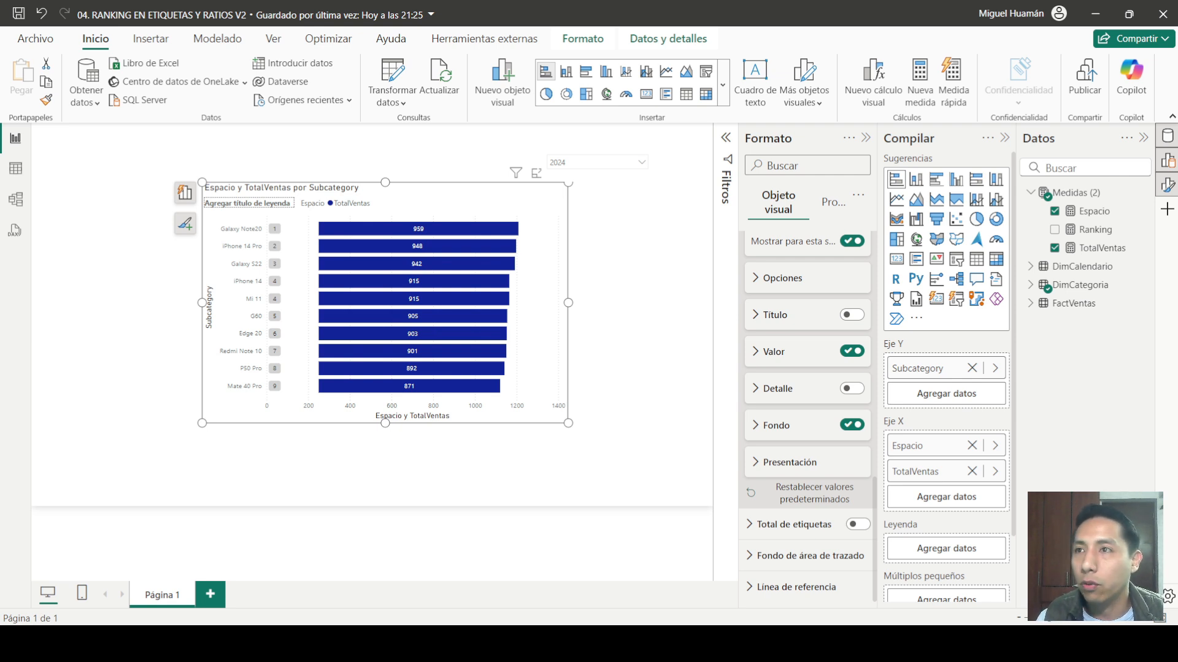
# Step: Create a new measure named RankingPY in the Medidas table
pyautogui.click(1076, 194)
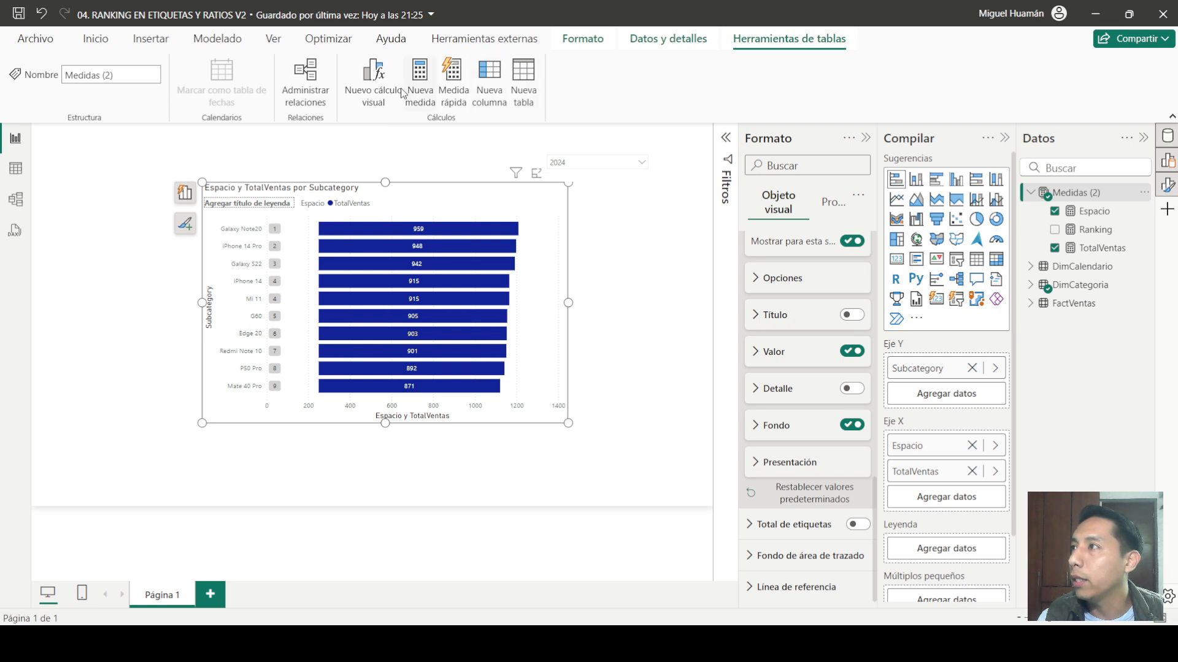
pyautogui.click(422, 78)
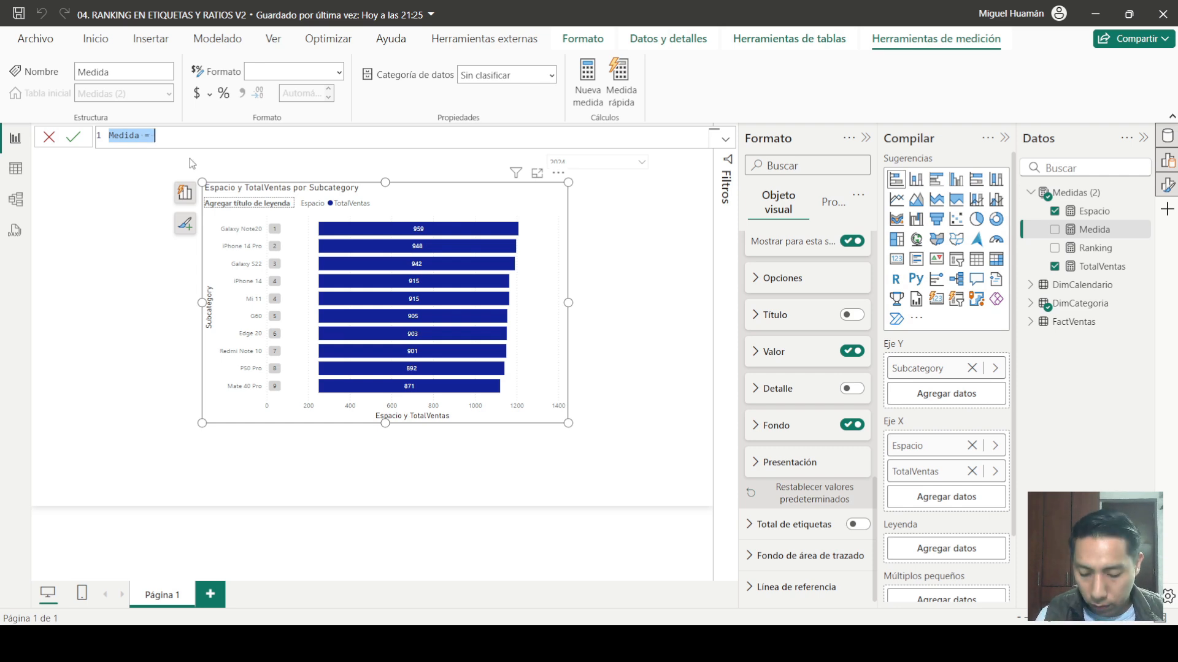
pyautogui.write('RankingPY')
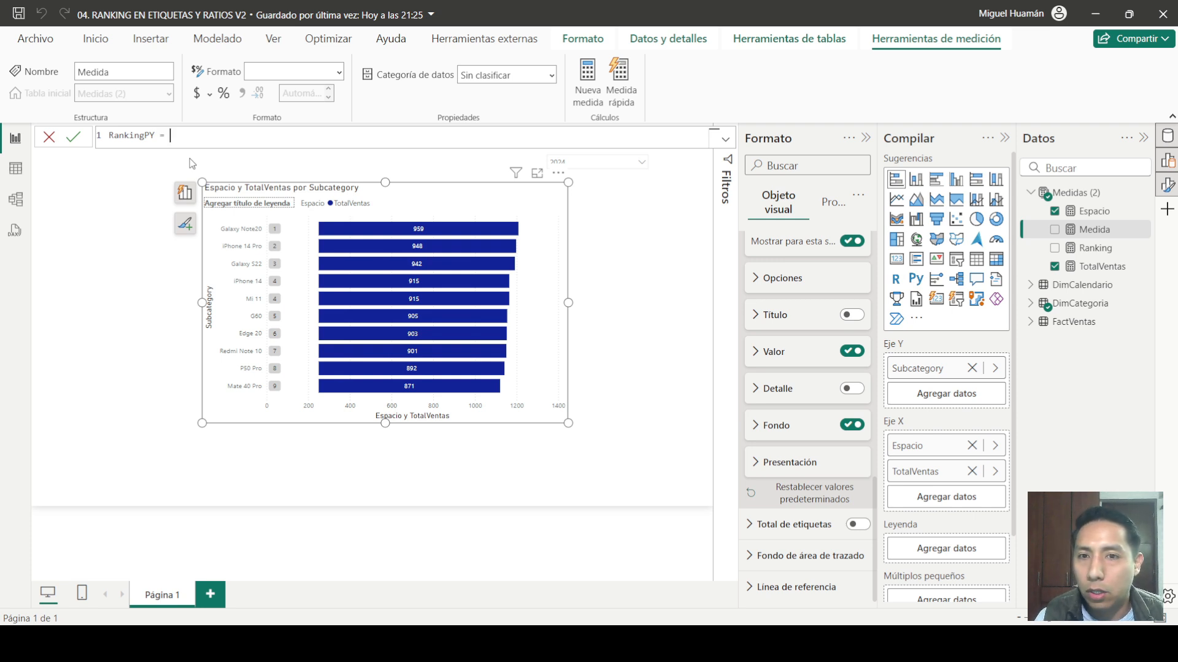
# Step: Define the variable AnioAnterior as YEAR(TODAY()) - 1 in the RankingPY formula
pyautogui.hotkey('shift', 'Return')
pyautogui.write('VAR')
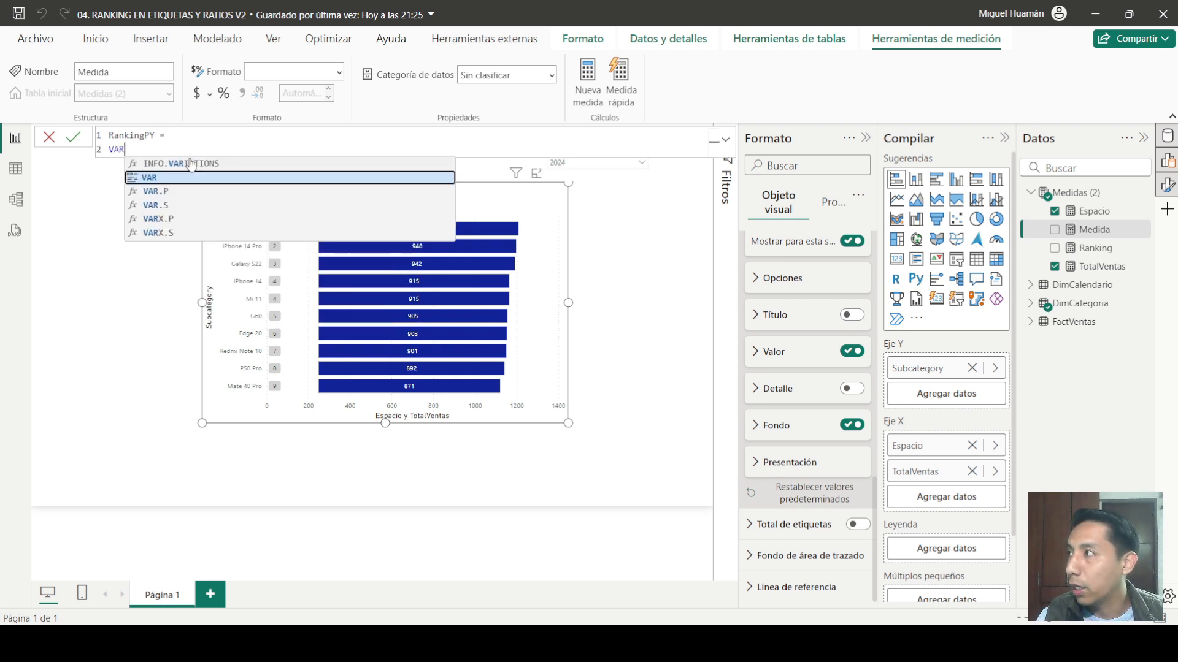
pyautogui.write(' AnioAn')
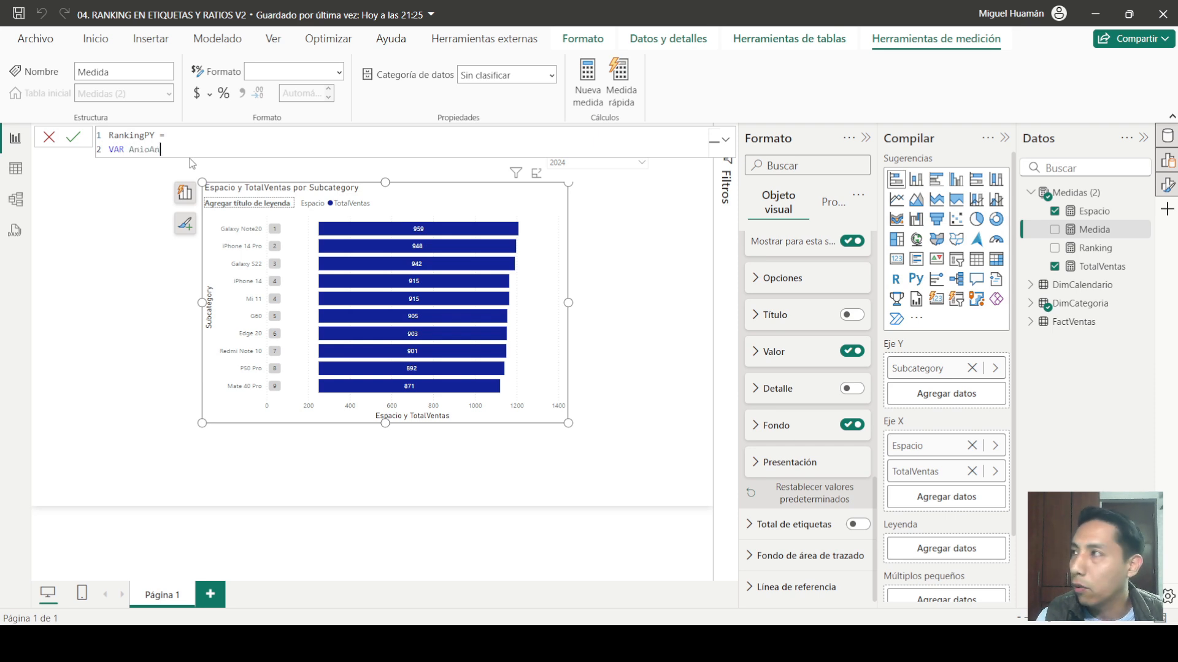
pyautogui.write('terior =')
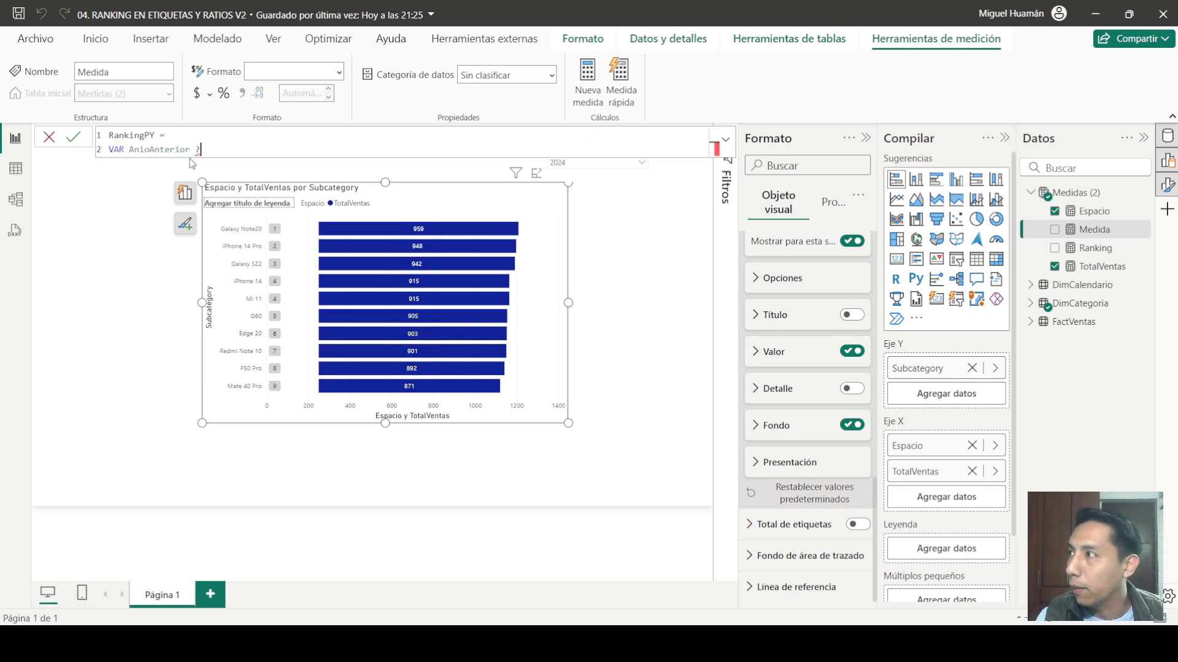
pyautogui.press('BackSpace')
pyautogui.write('year')
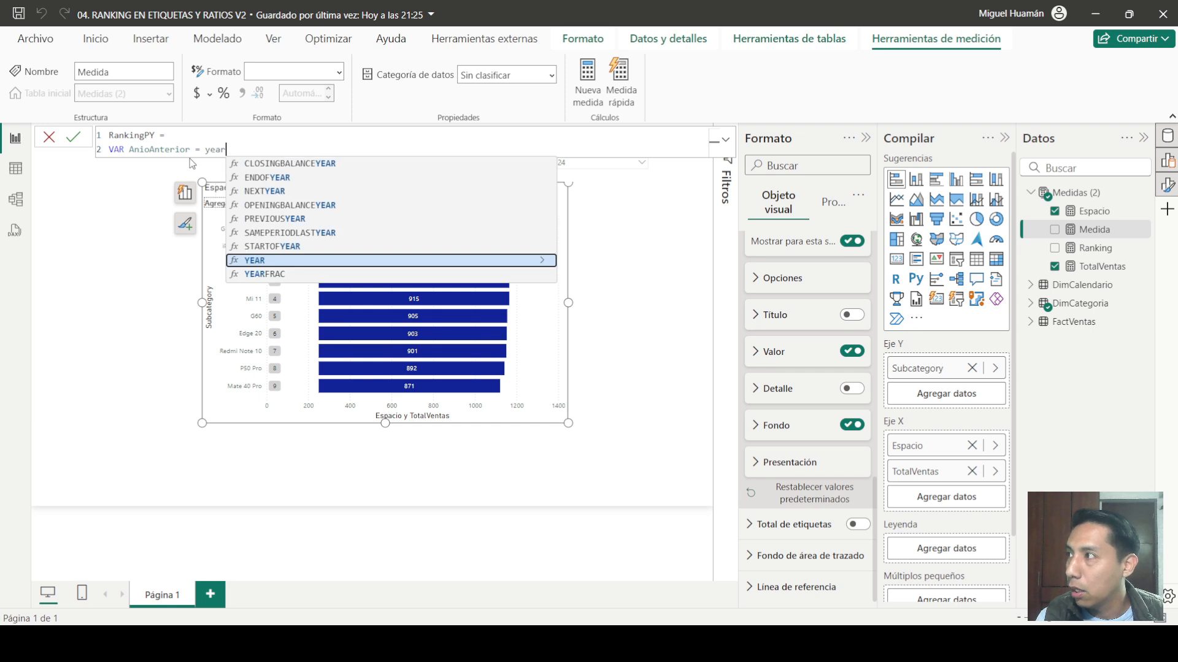
pyautogui.press('Tab')
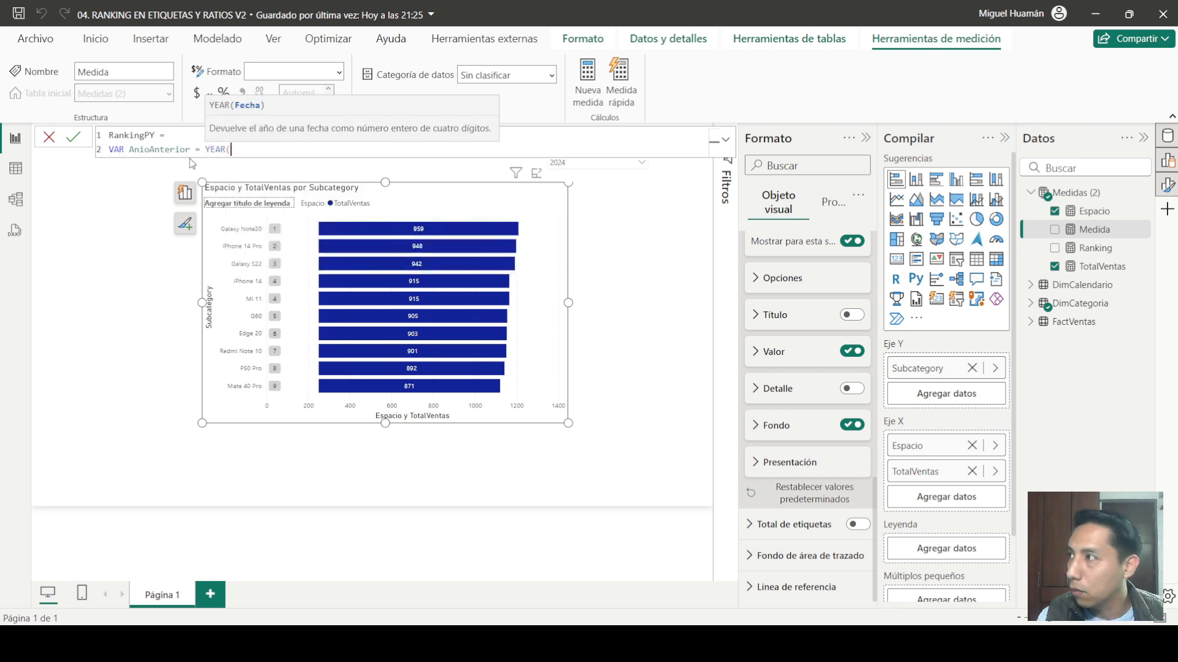
pyautogui.write('Today')
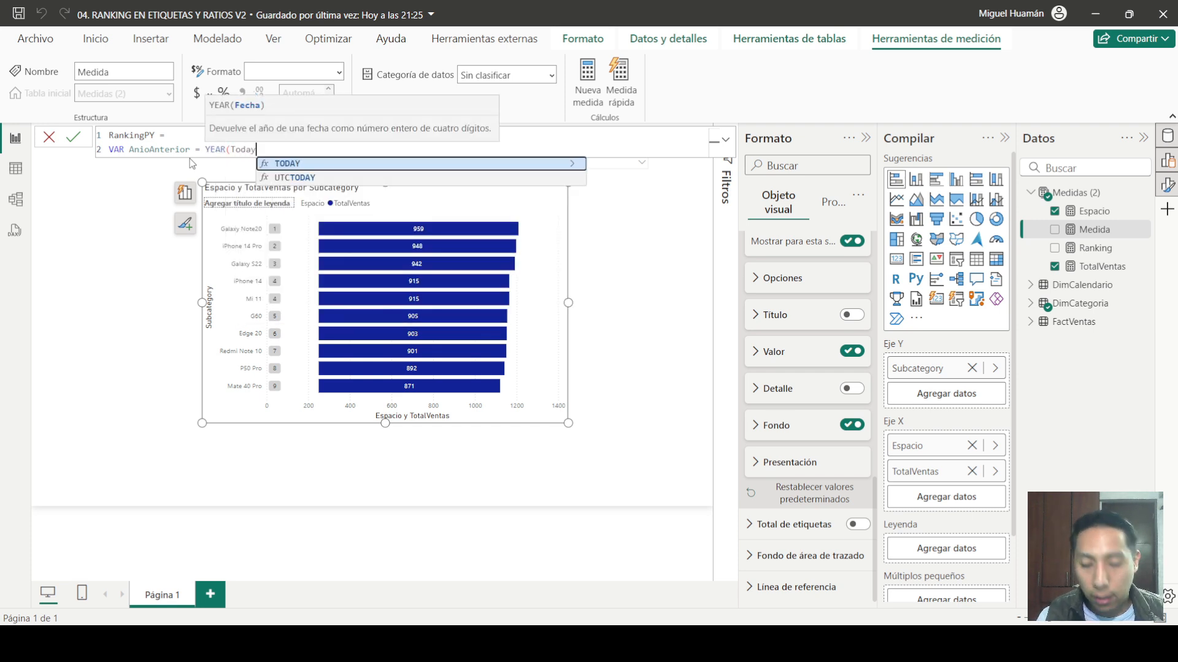
pyautogui.press('Tab')
pyautogui.write(')')
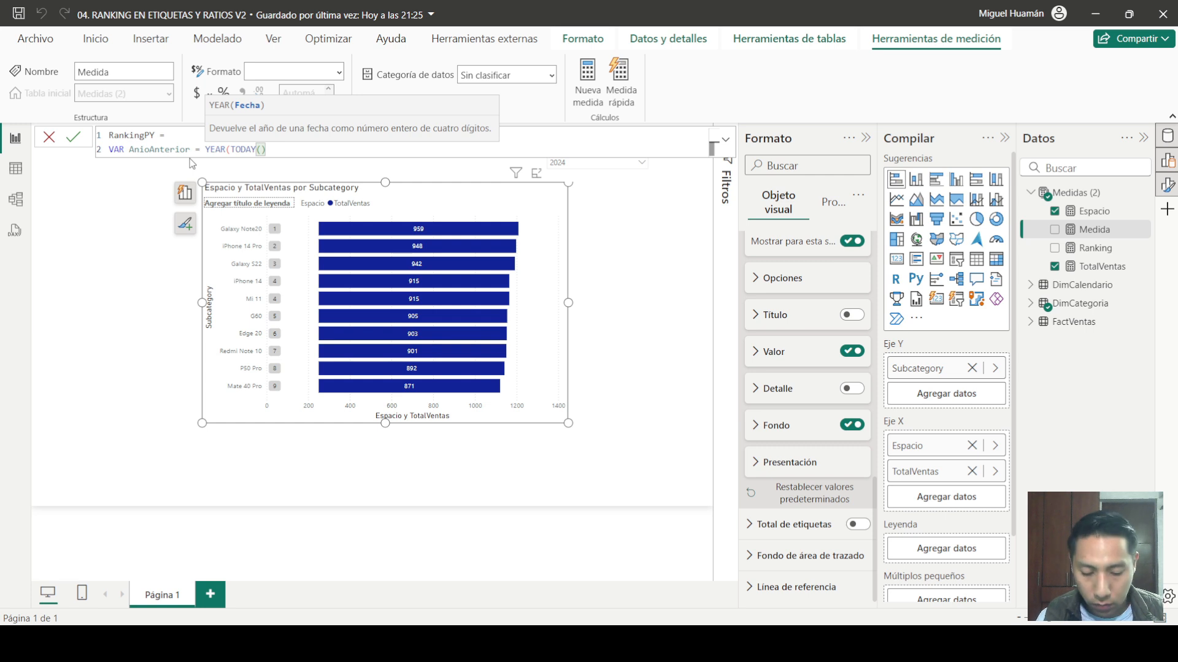
pyautogui.write(')')
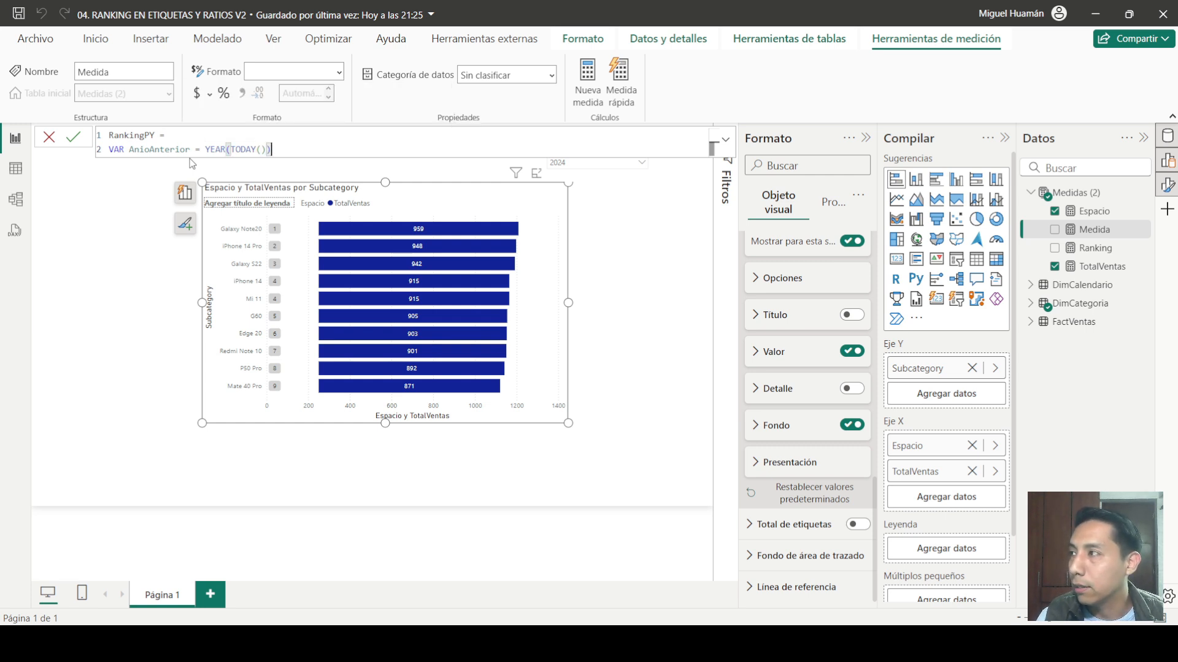
pyautogui.write(' - 1')
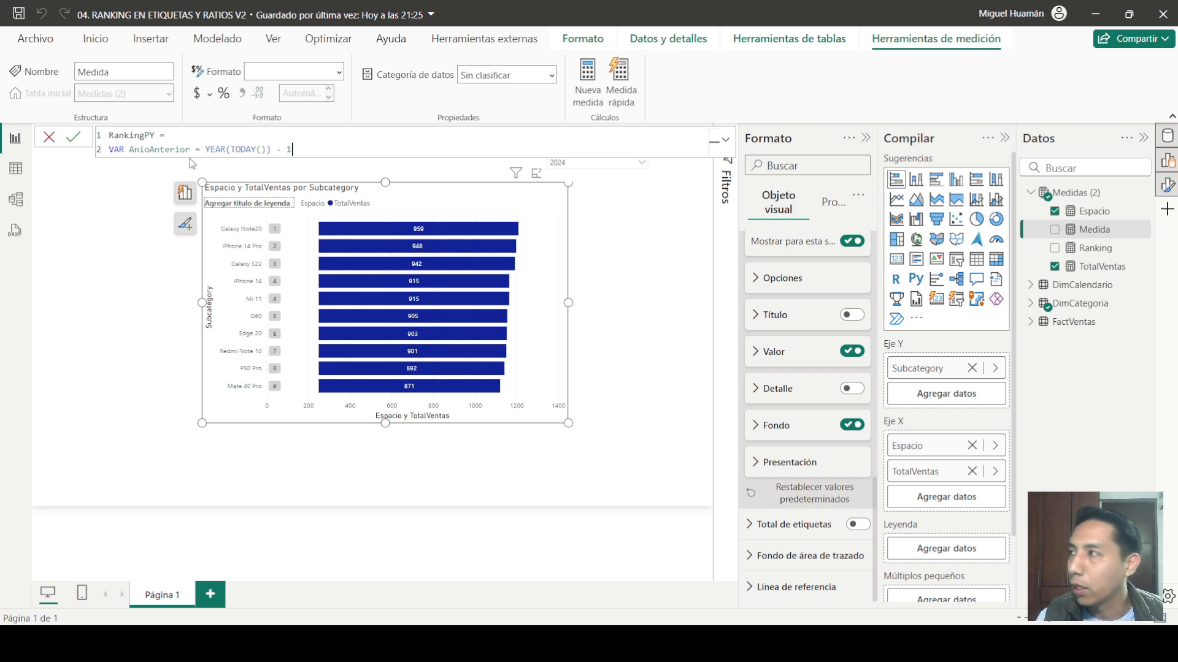
pyautogui.press('Return')
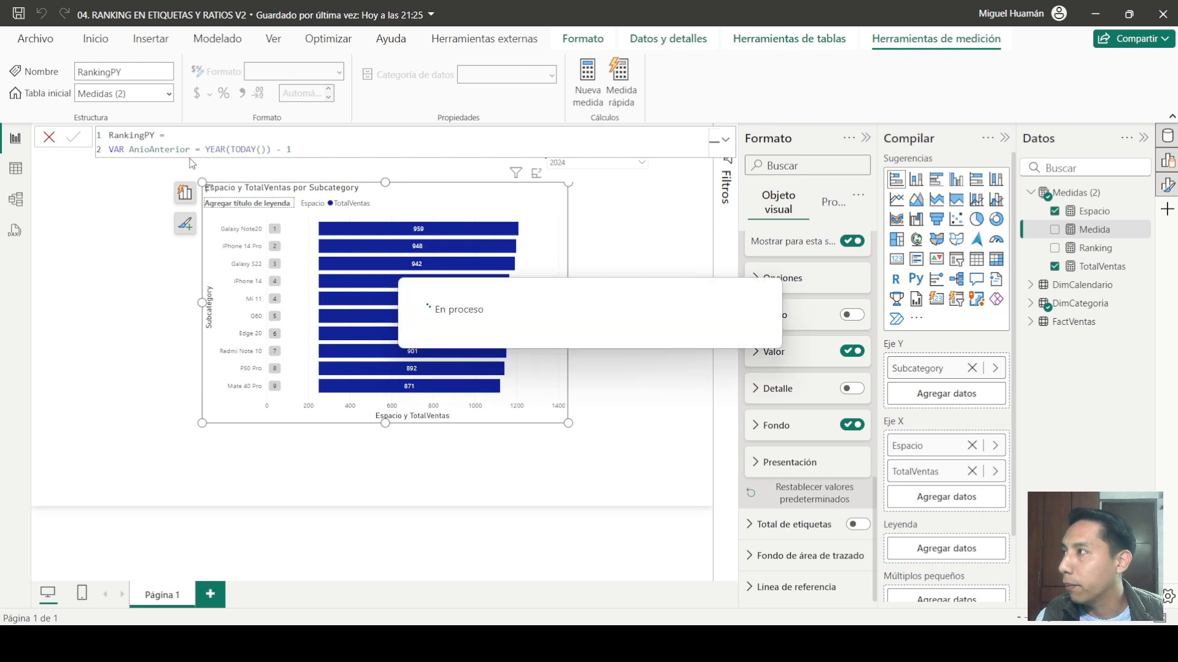
# Step: Add a RETURN section to RankingPY that opens RANKX over ALL(DimCategoria[Subcategory])
pyautogui.click(319, 149)
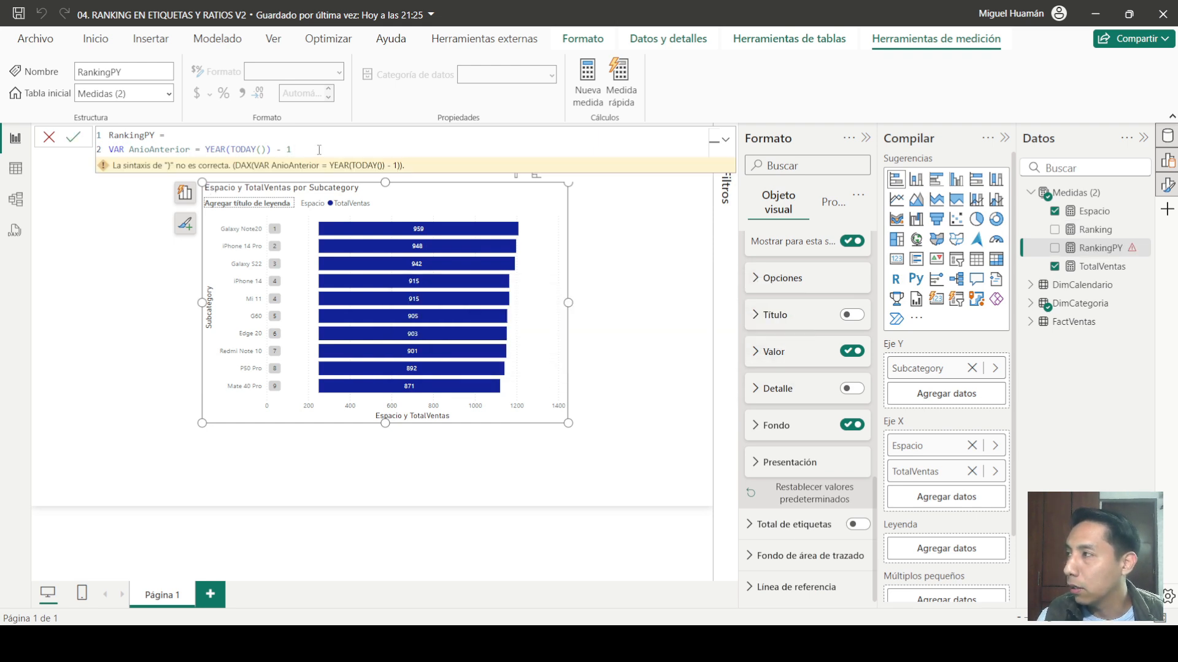
pyautogui.hotkey('shift', 'Return')
pyautogui.write('RETURN')
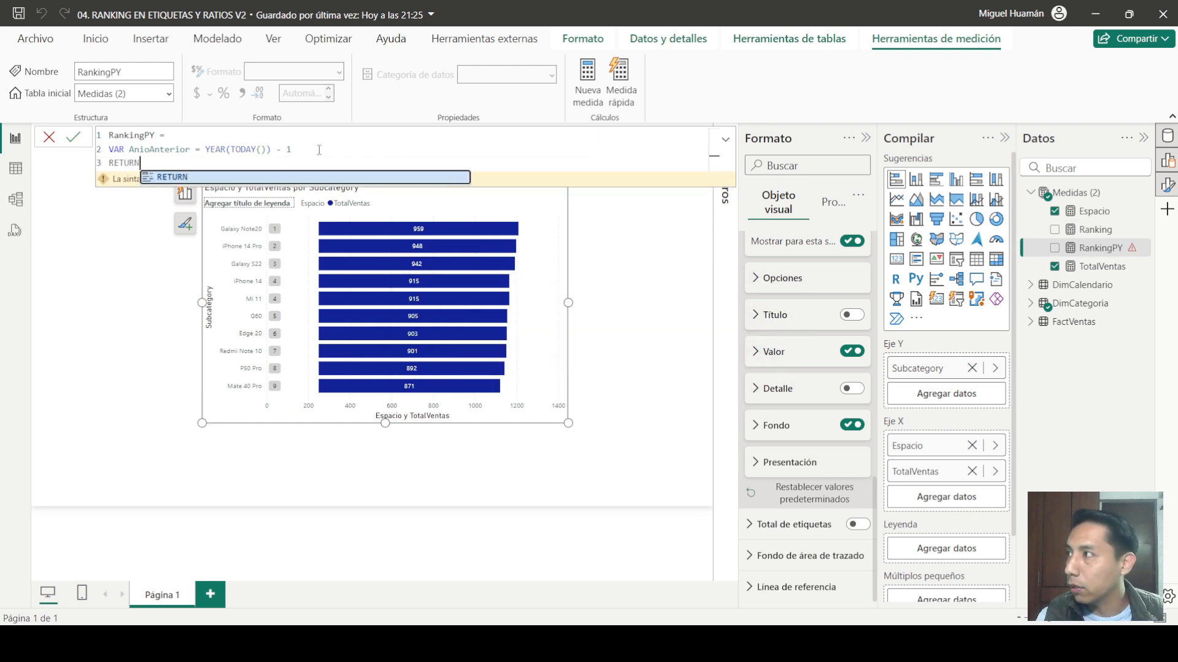
pyautogui.hotkey('shift', 'Return')
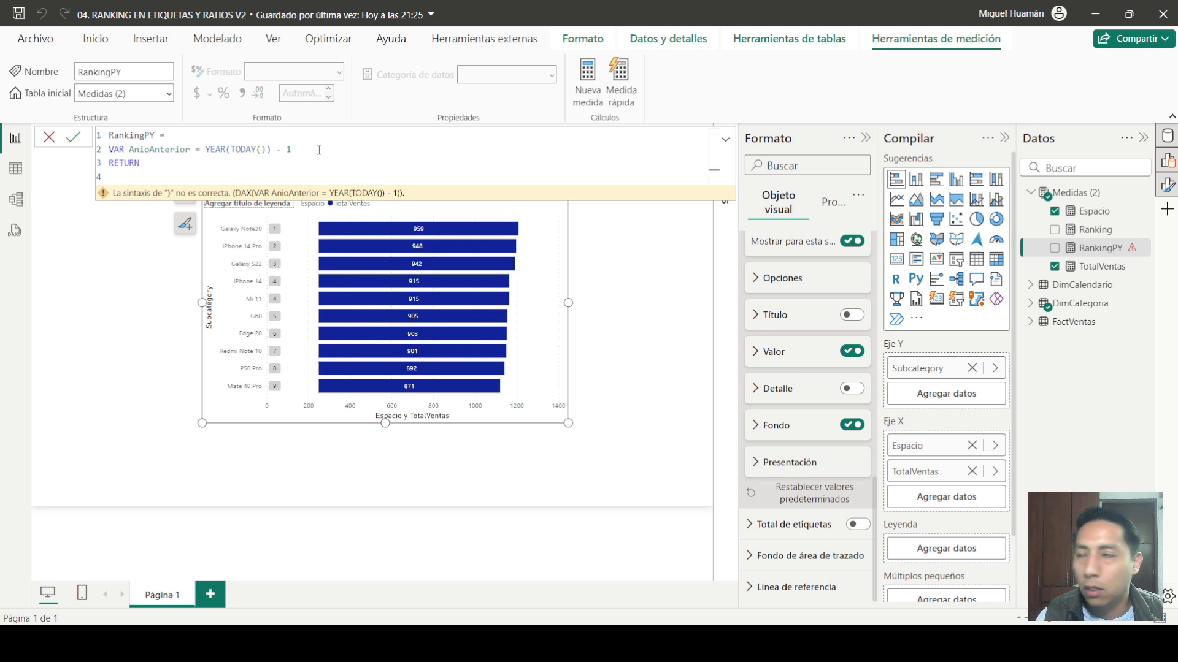
pyautogui.write('RANKX')
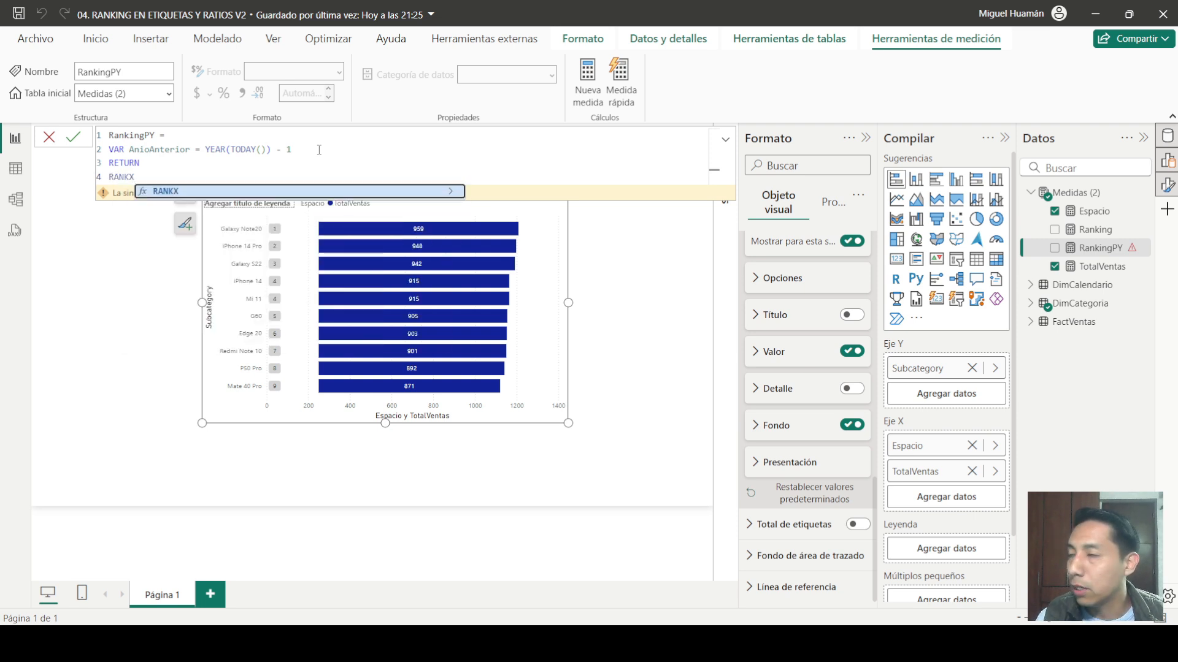
pyautogui.write('(')
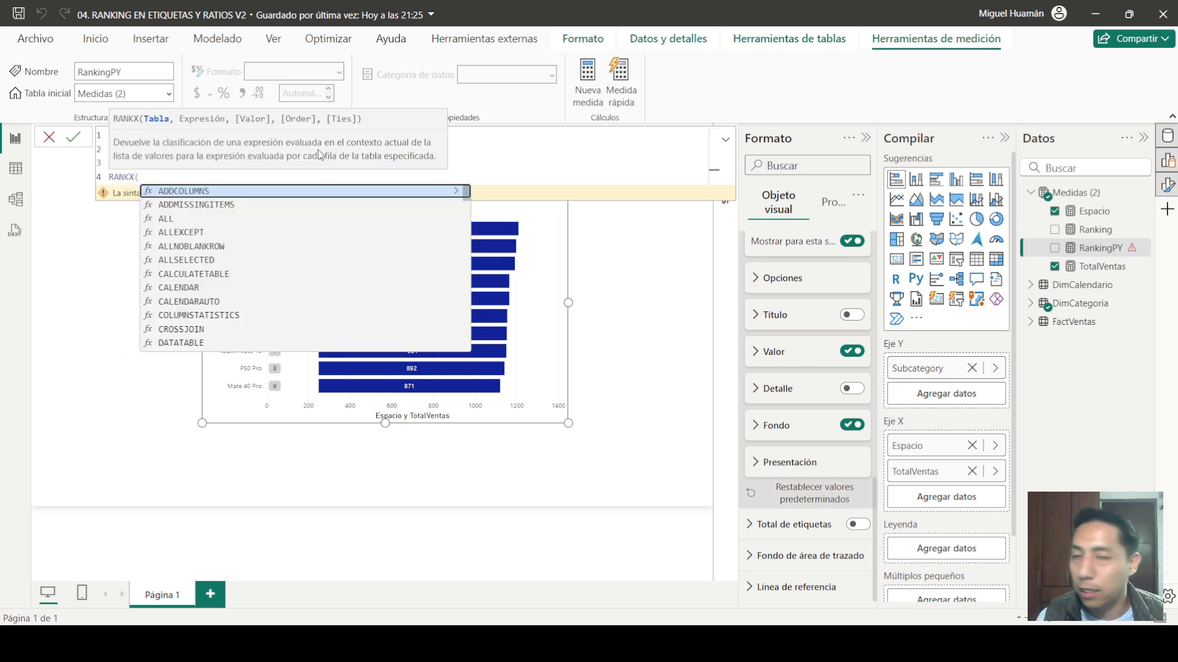
pyautogui.write('ALL')
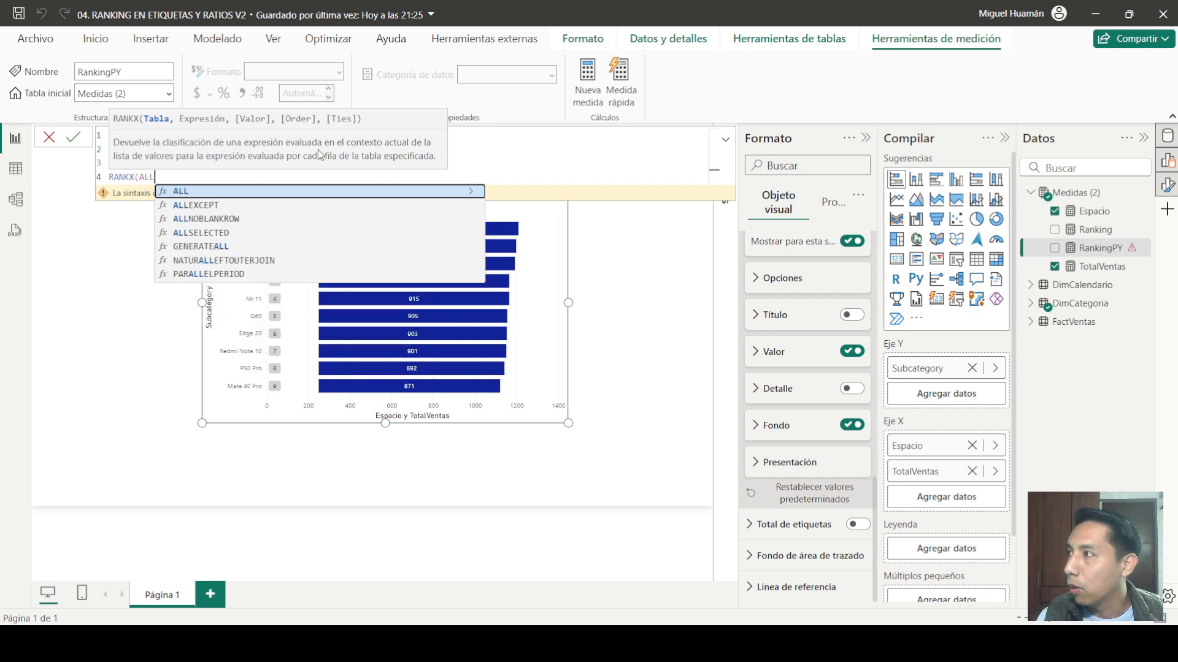
pyautogui.write('(')
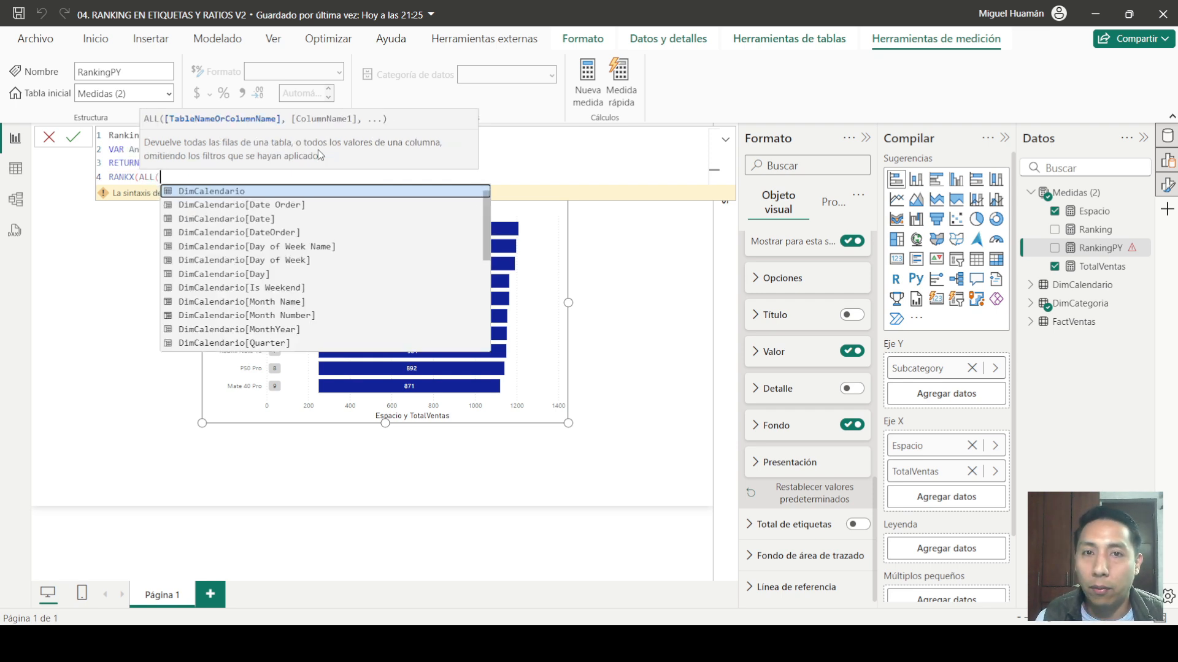
pyautogui.write('sub')
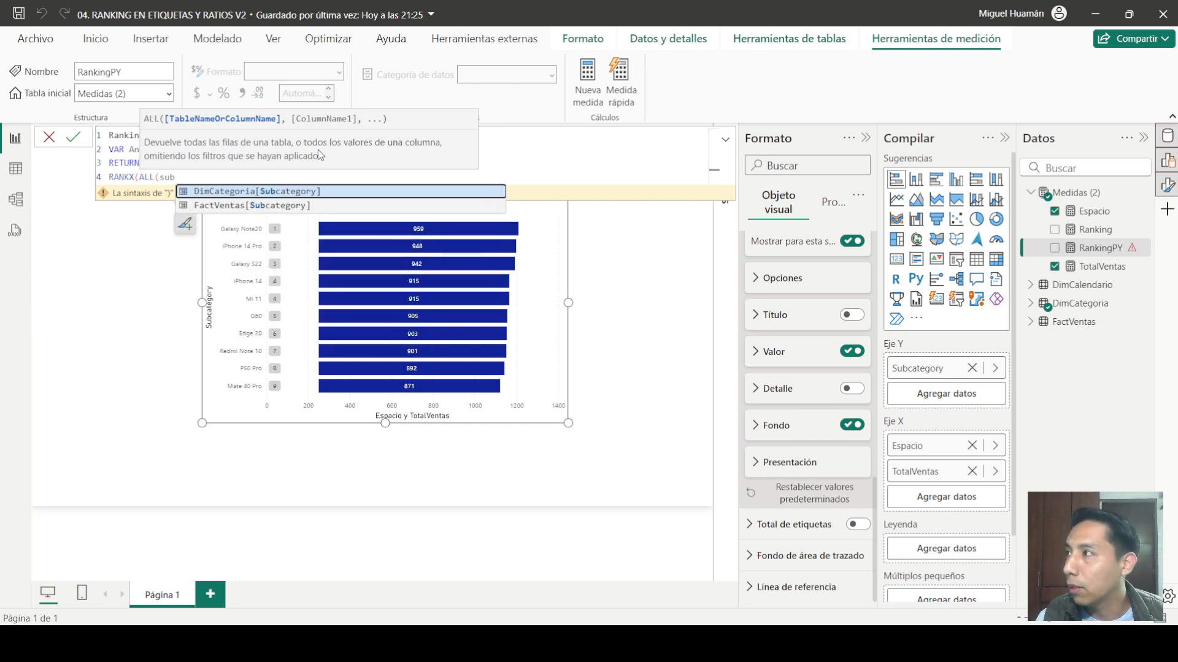
pyautogui.press('Tab')
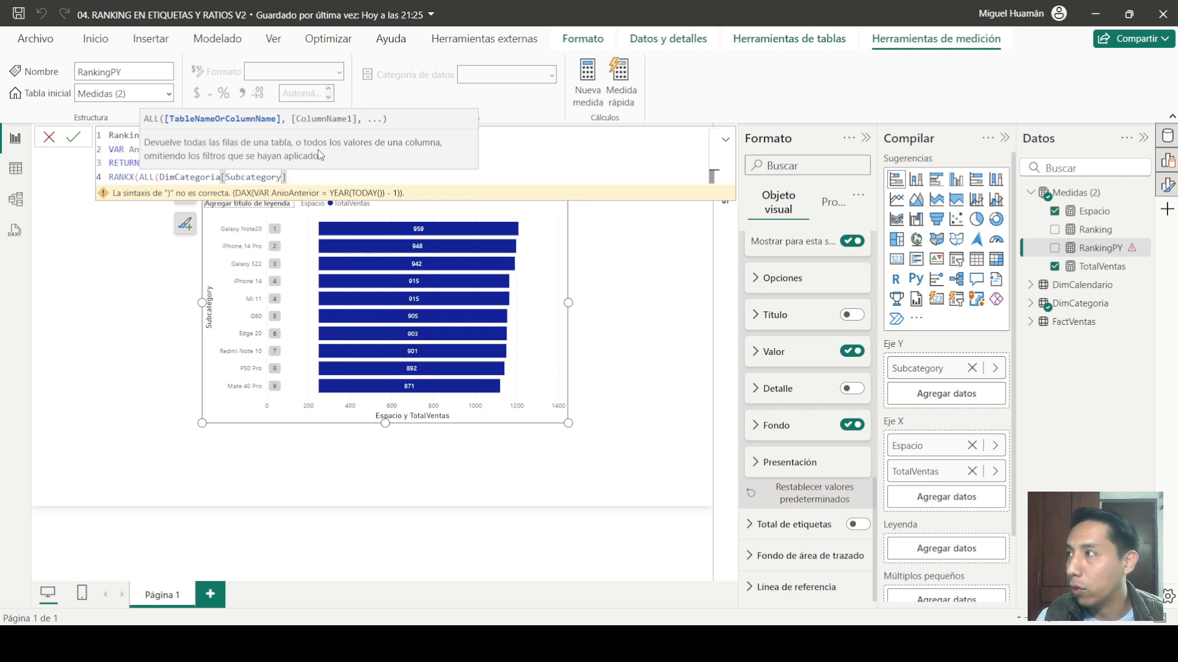
pyautogui.write('),')
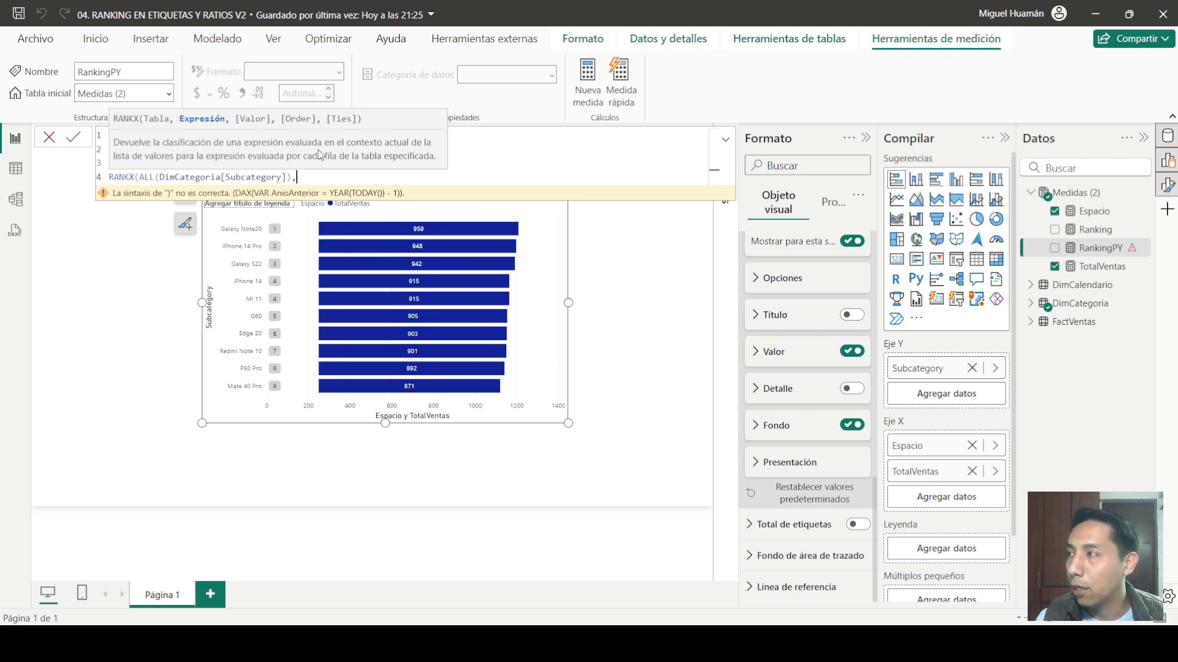
# Step: Begin the RANKX expression on a new line with CALCULATE evaluating the [TotalVentas] measure
pyautogui.hotkey('shift', 'Return')
pyautogui.write('CALCULATE(')
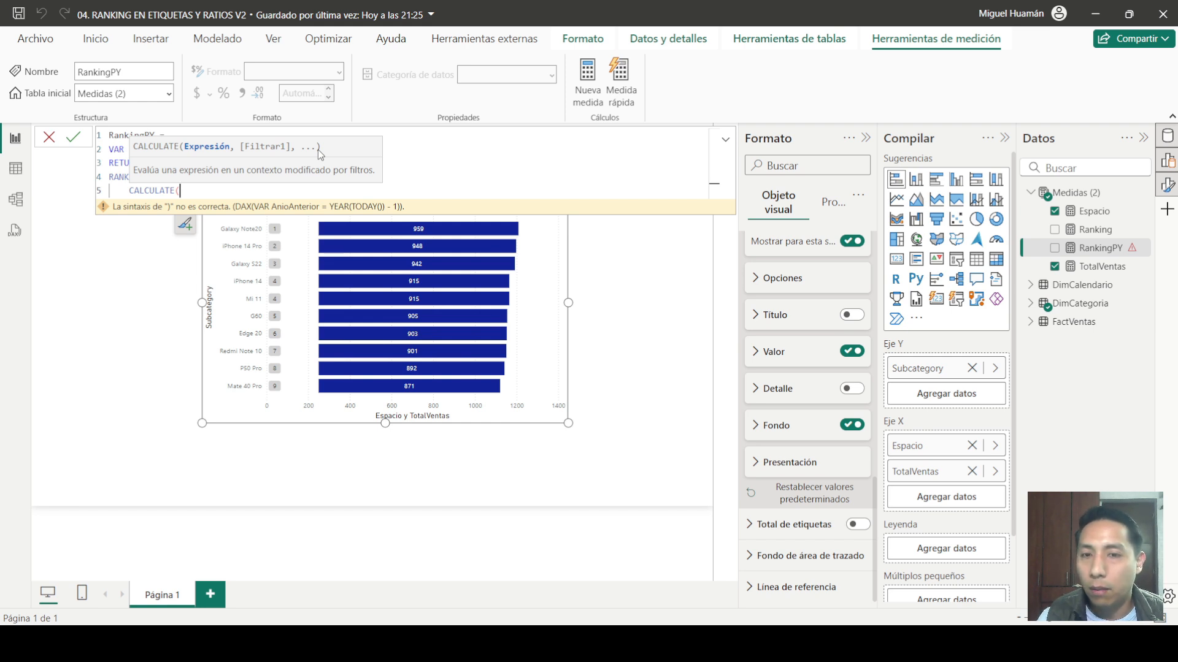
pyautogui.write('total')
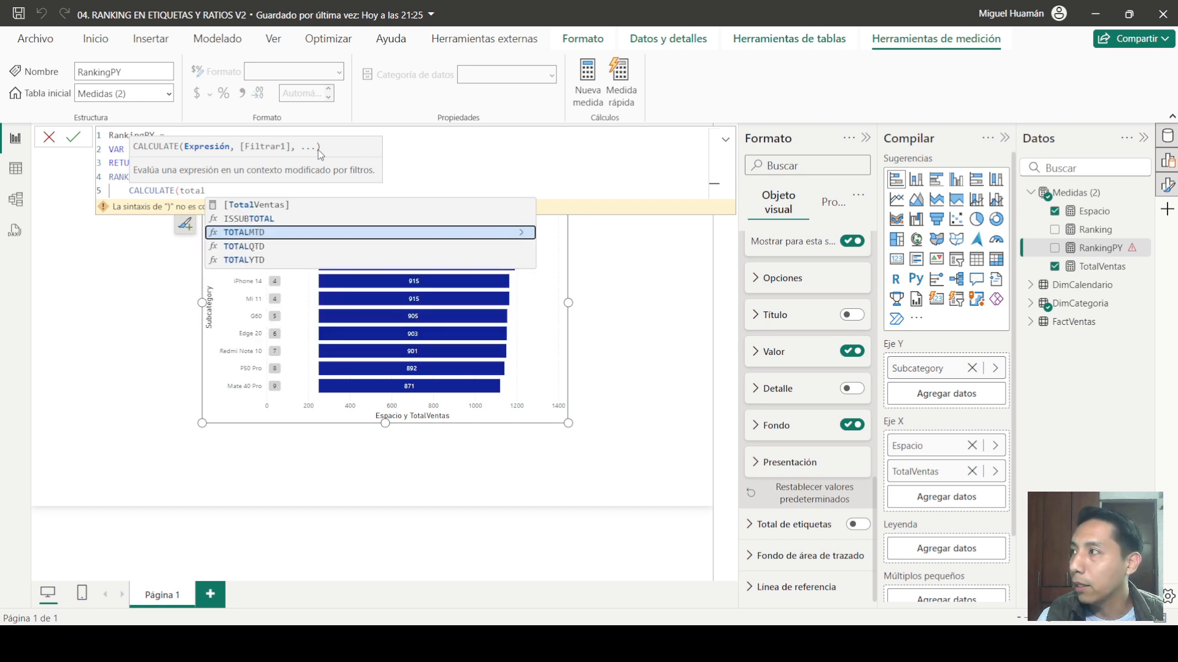
pyautogui.press('Up')
pyautogui.press('Up')
pyautogui.press('Up')
pyautogui.press('Down')
pyautogui.press('Tab')
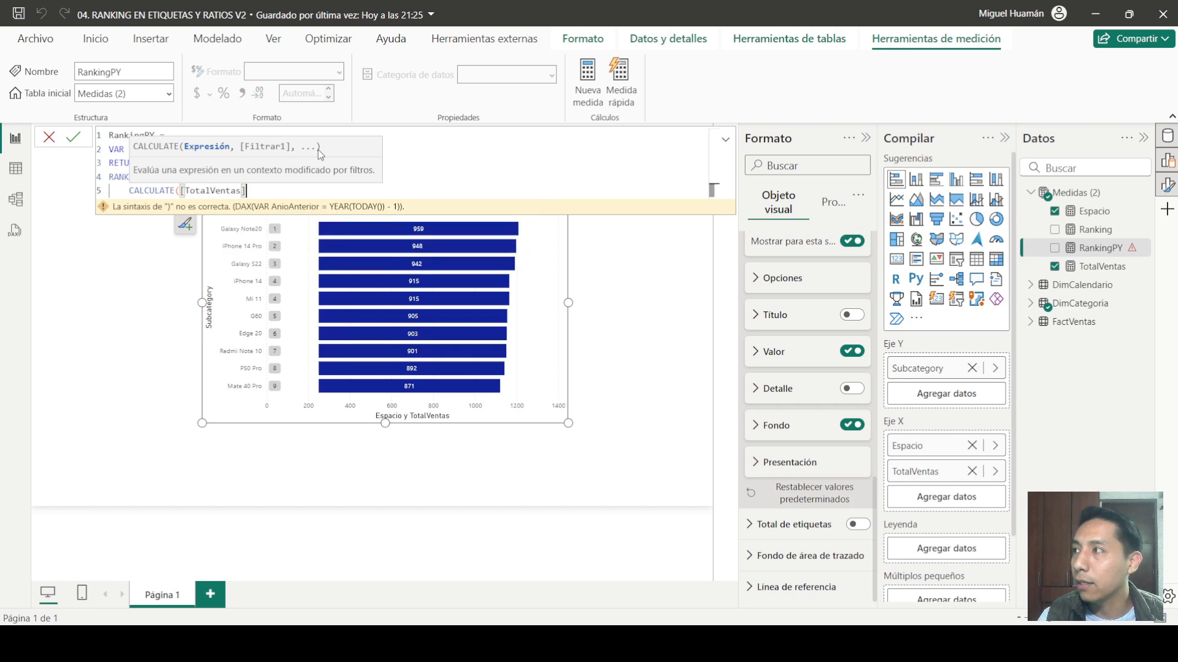
pyautogui.write(',')
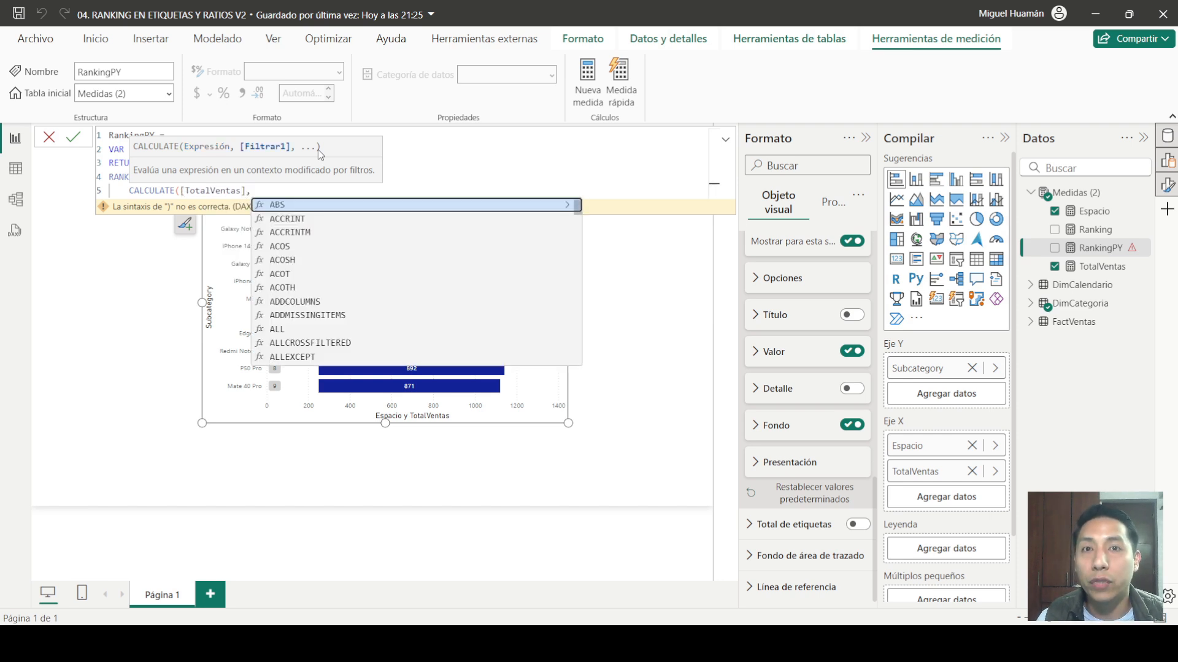
# Step: Begin the CALCULATE filter in RankingPY with the YEAR function applied to DimCalendario[Date]
pyautogui.write('year')
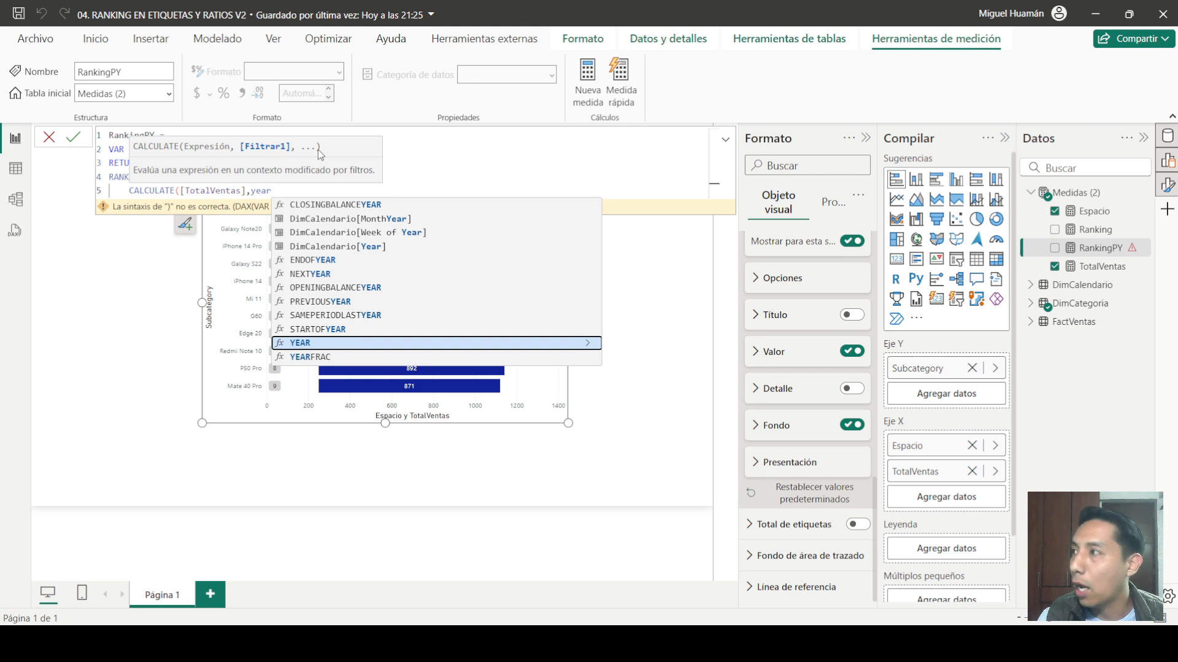
pyautogui.press('Tab')
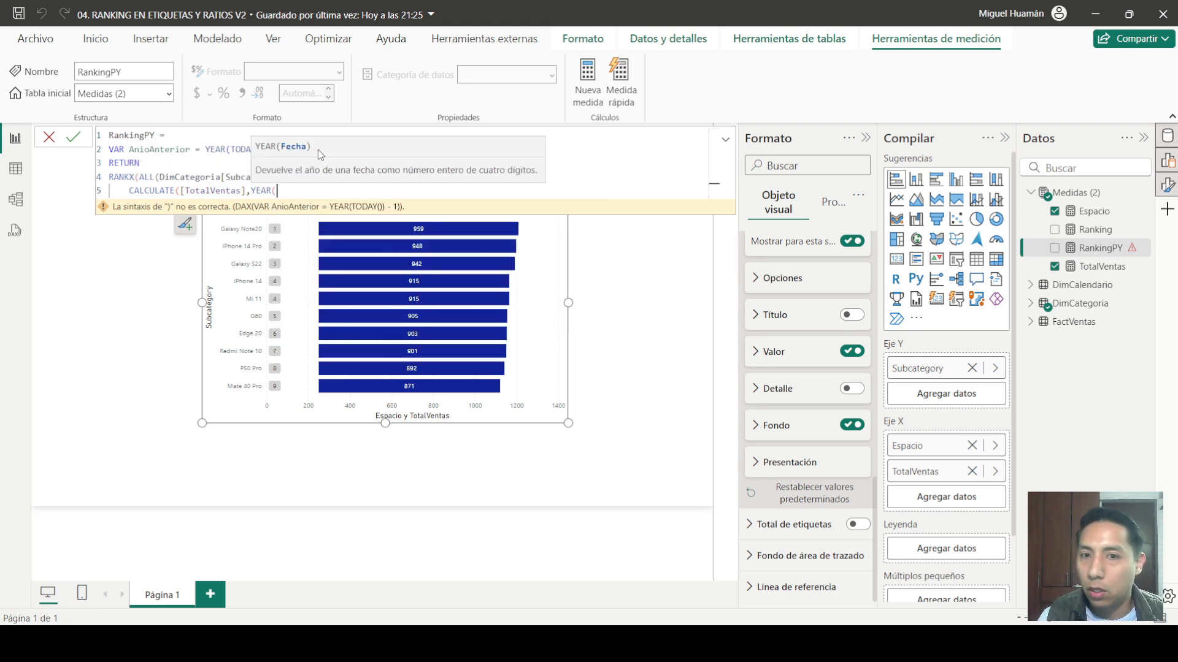
pyautogui.write('date')
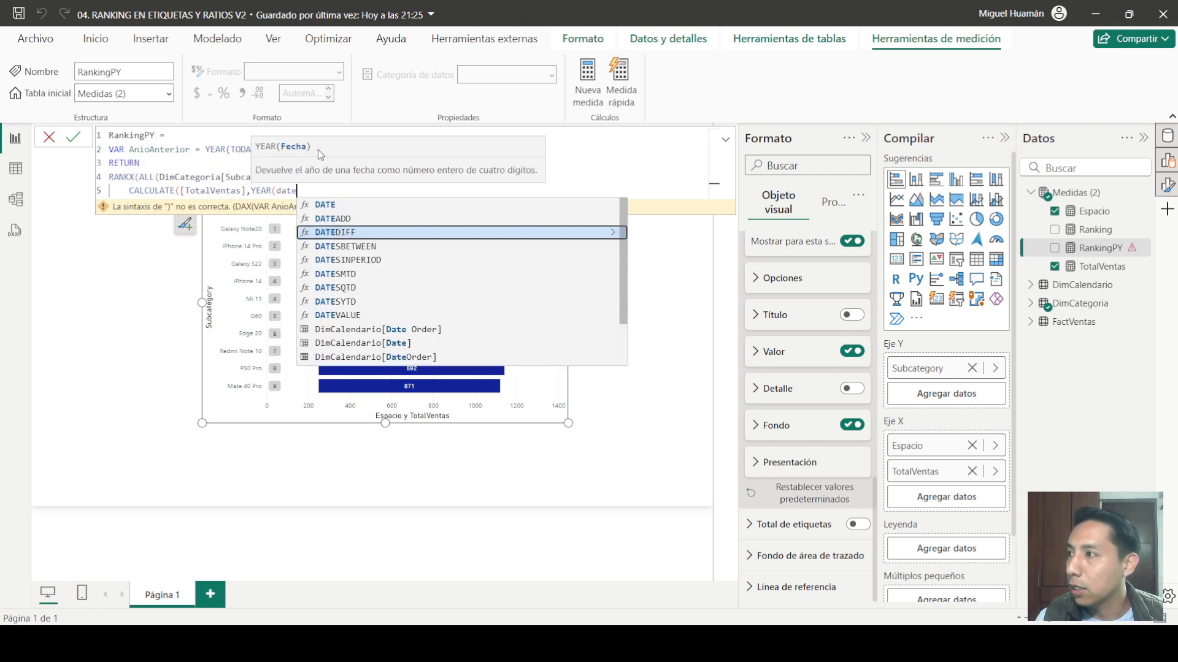
pyautogui.press('Down')
pyautogui.press('Down')
pyautogui.press('Down')
pyautogui.press('Down')
pyautogui.press('Down')
pyautogui.press('Down')
pyautogui.press('Down')
pyautogui.press('Down')
pyautogui.press('Tab')
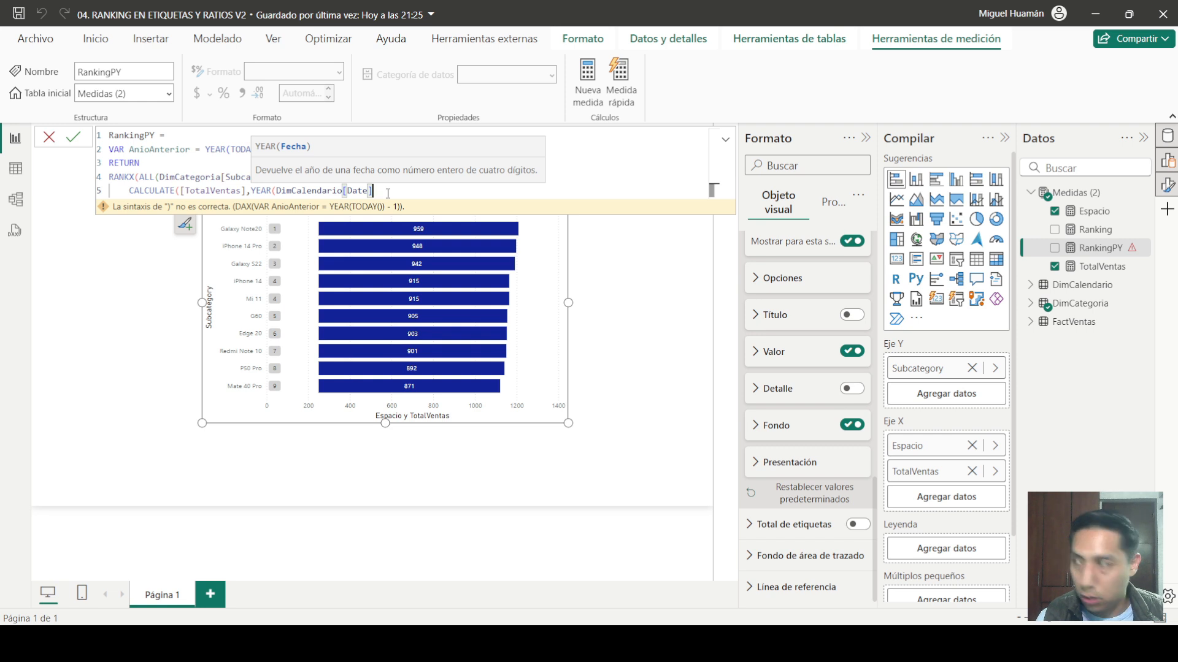
# Step: Complete the filter by equating the year to AnioAnterior, close CALCULATE and RANKX, and commit the RankingPY measure
pyautogui.write(') =')
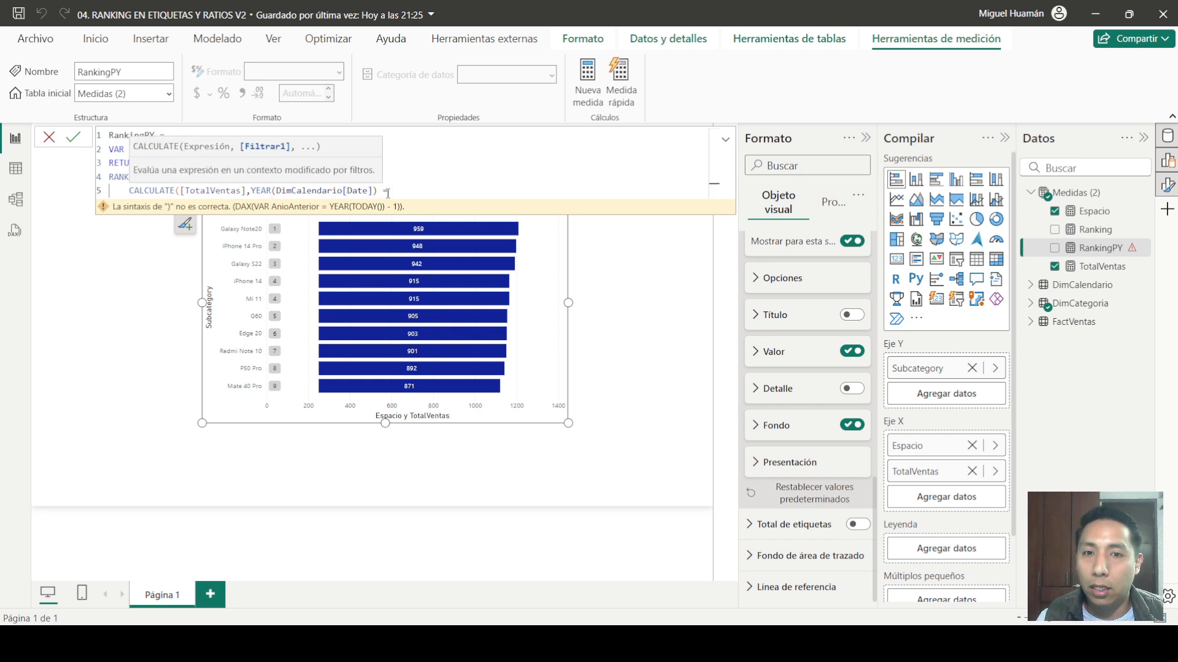
pyautogui.write(' AnioAnterior')
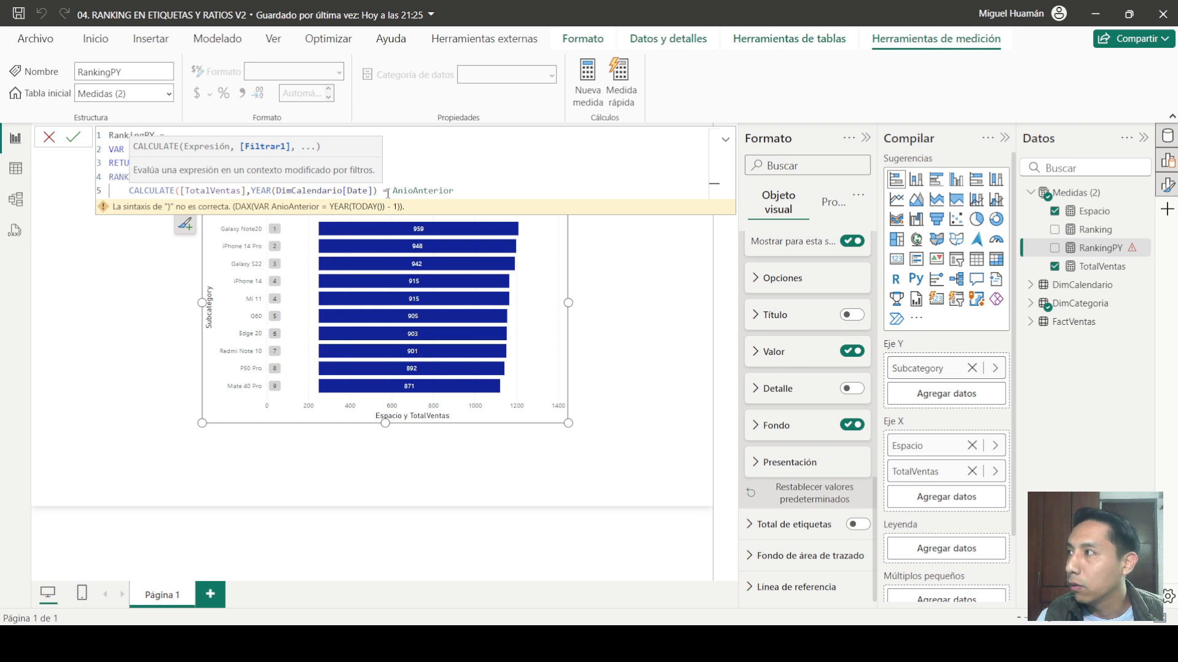
pyautogui.write(' )')
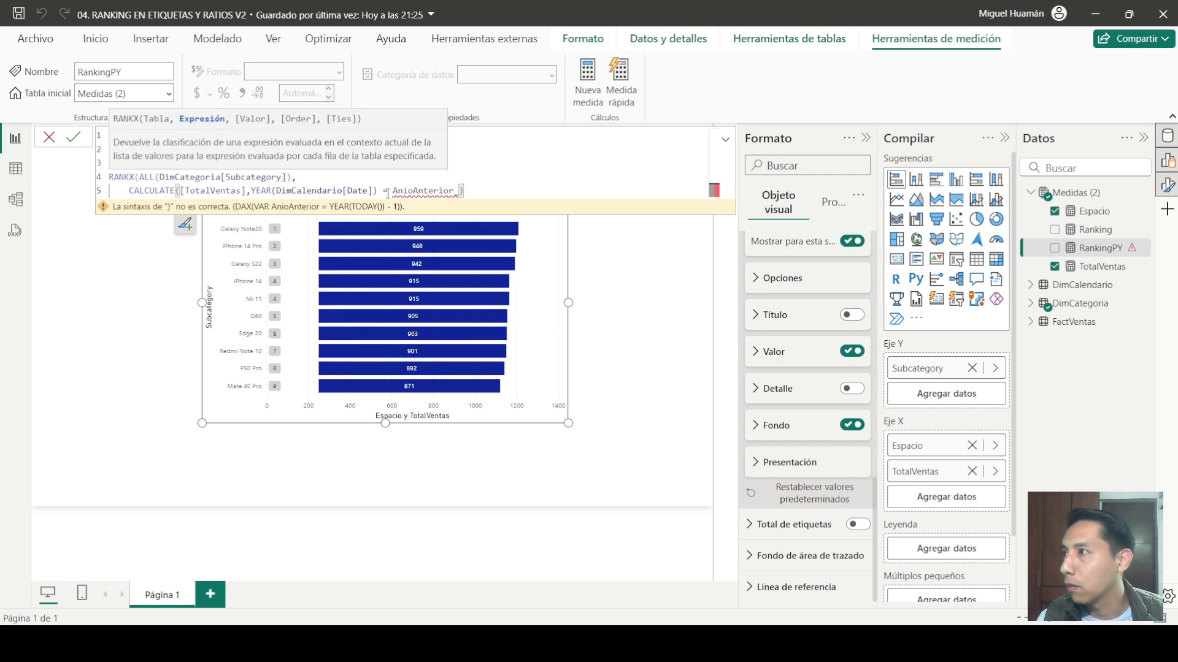
pyautogui.press('BackSpace')
pyautogui.press('BackSpace')
pyautogui.write(')')
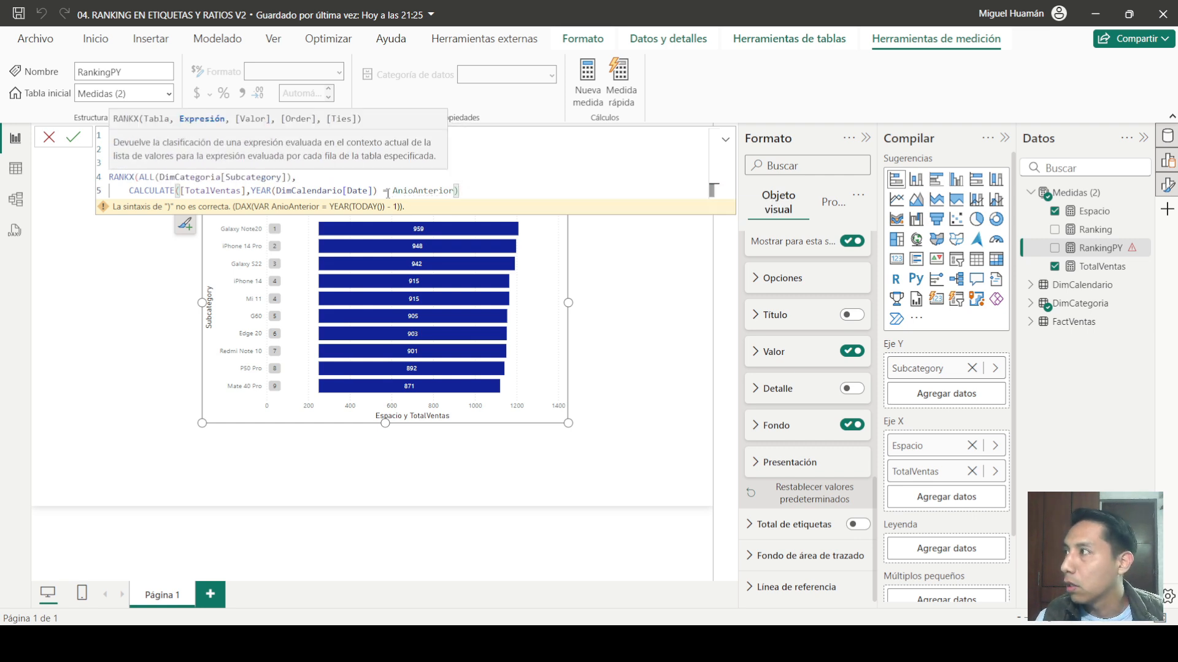
pyautogui.write(')')
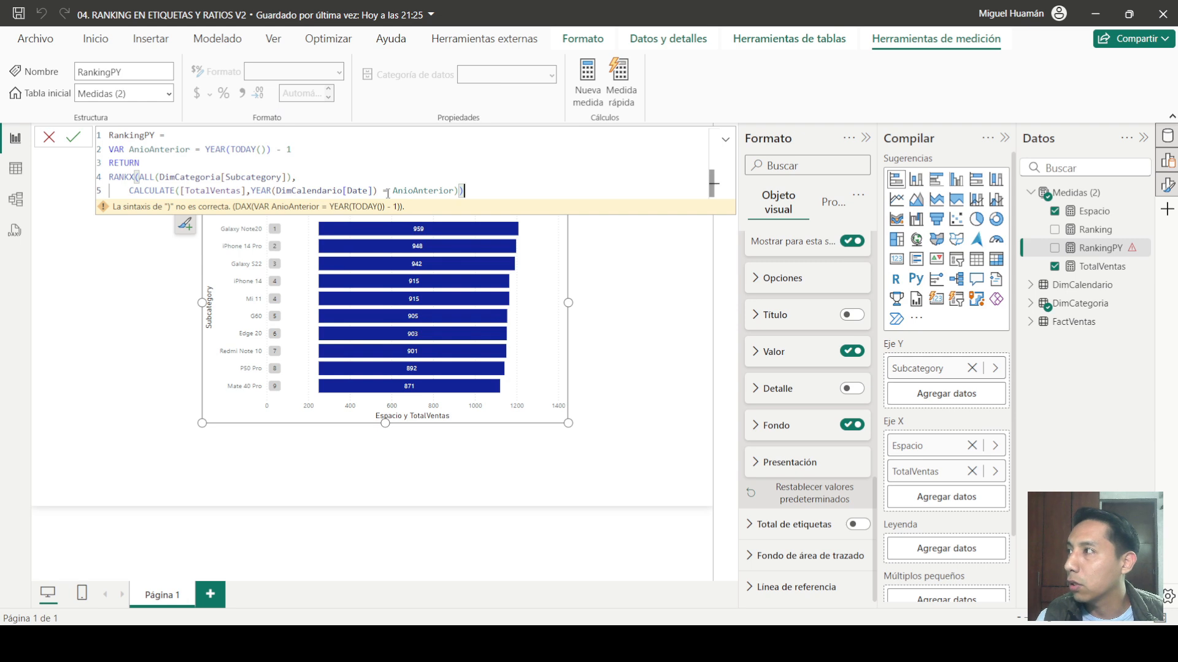
pyautogui.press('Return')
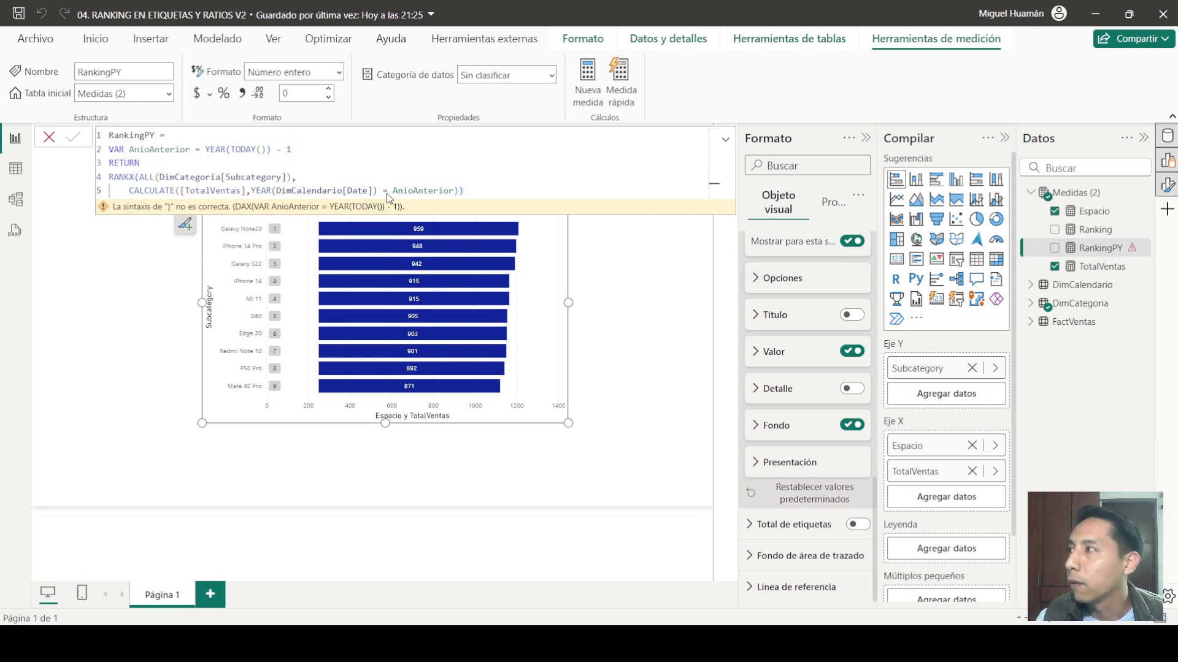
pyautogui.click(49, 140)
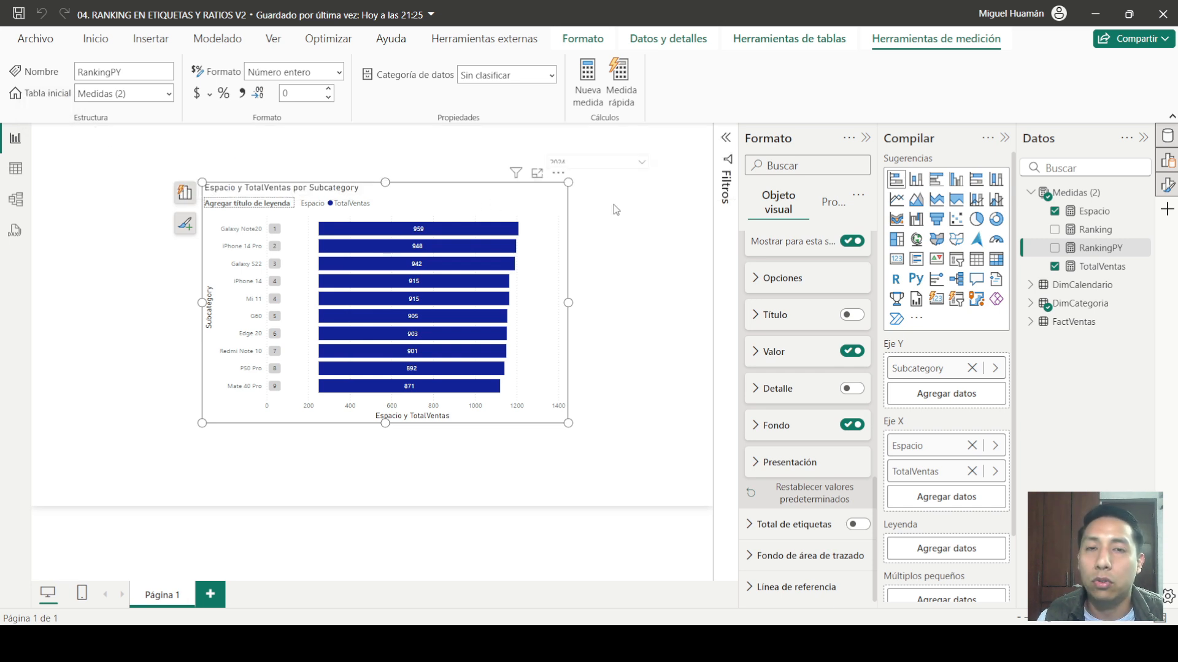
pyautogui.click(616, 180)
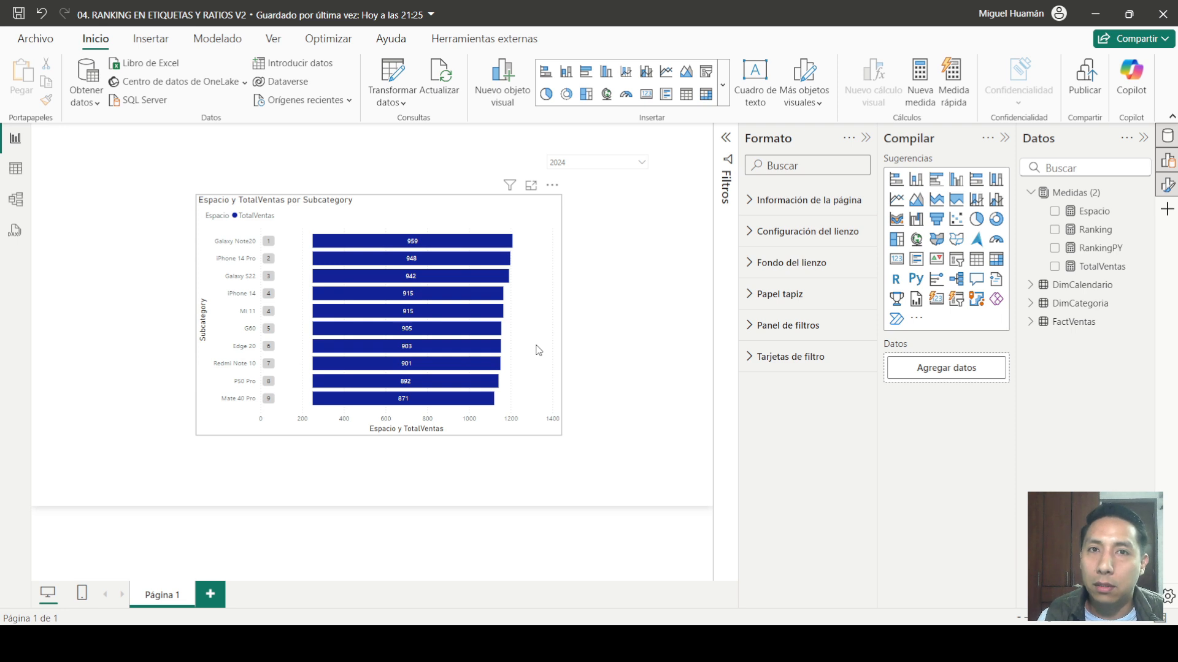
# Step: Create a new measure named Etiqueta in the Medidas table and start its formula on a second line
pyautogui.moveTo(475, 316)
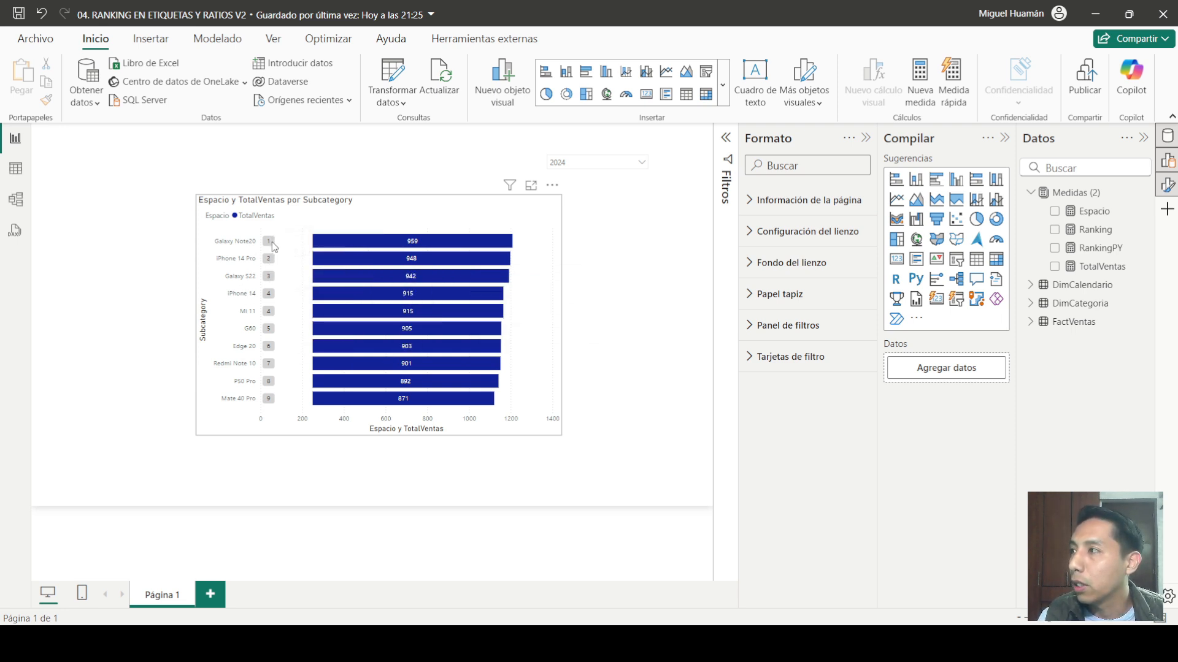
pyautogui.moveTo(271, 244)
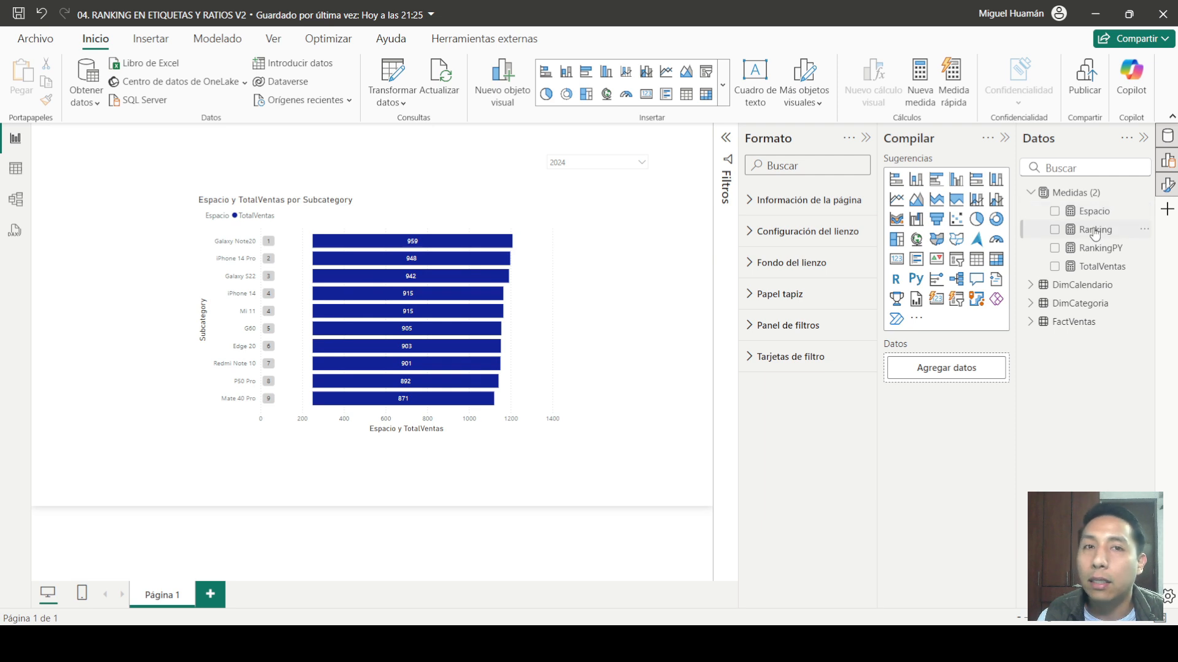
pyautogui.click(1081, 194)
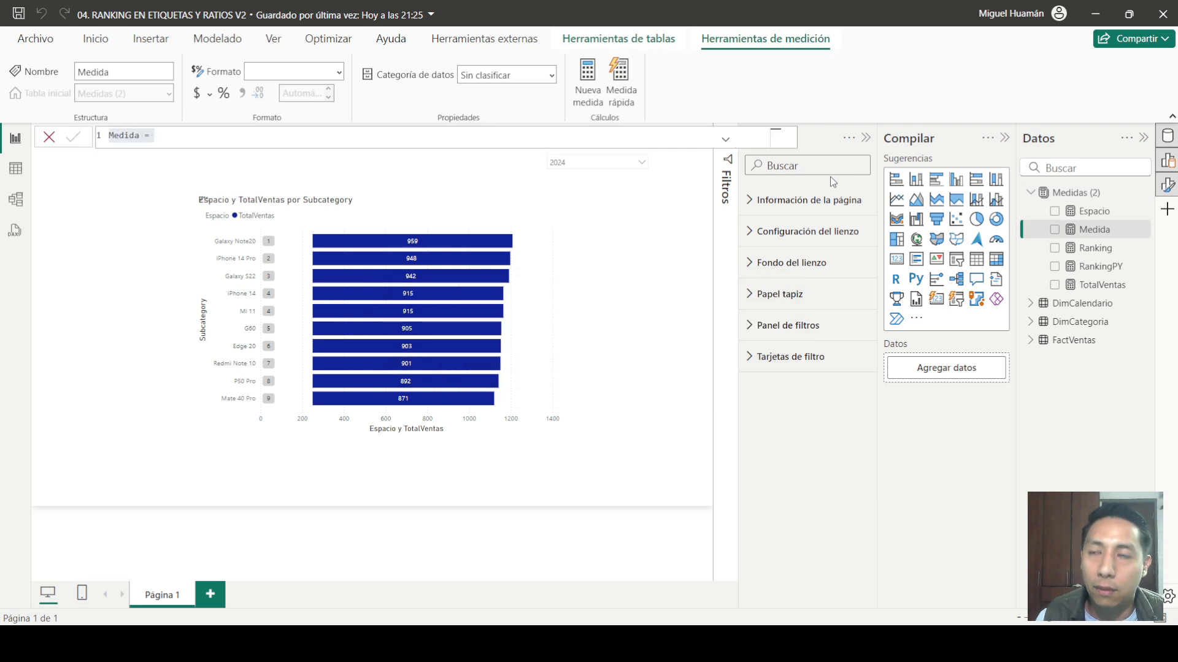
pyautogui.write('Etiq')
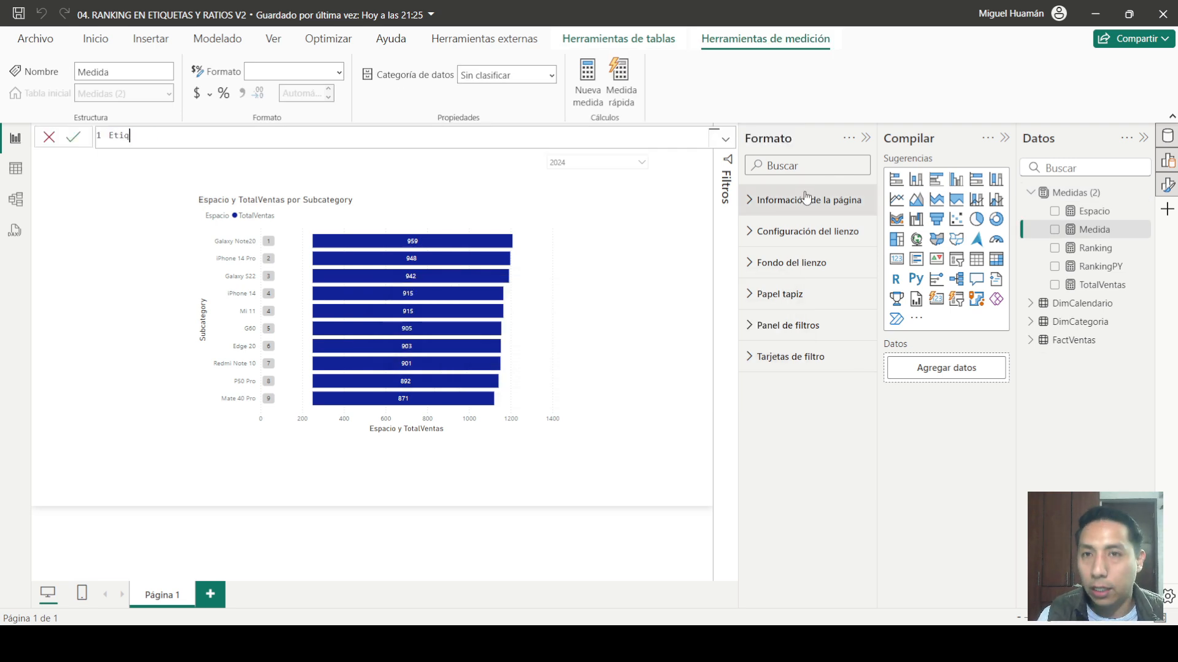
pyautogui.write('ueta =')
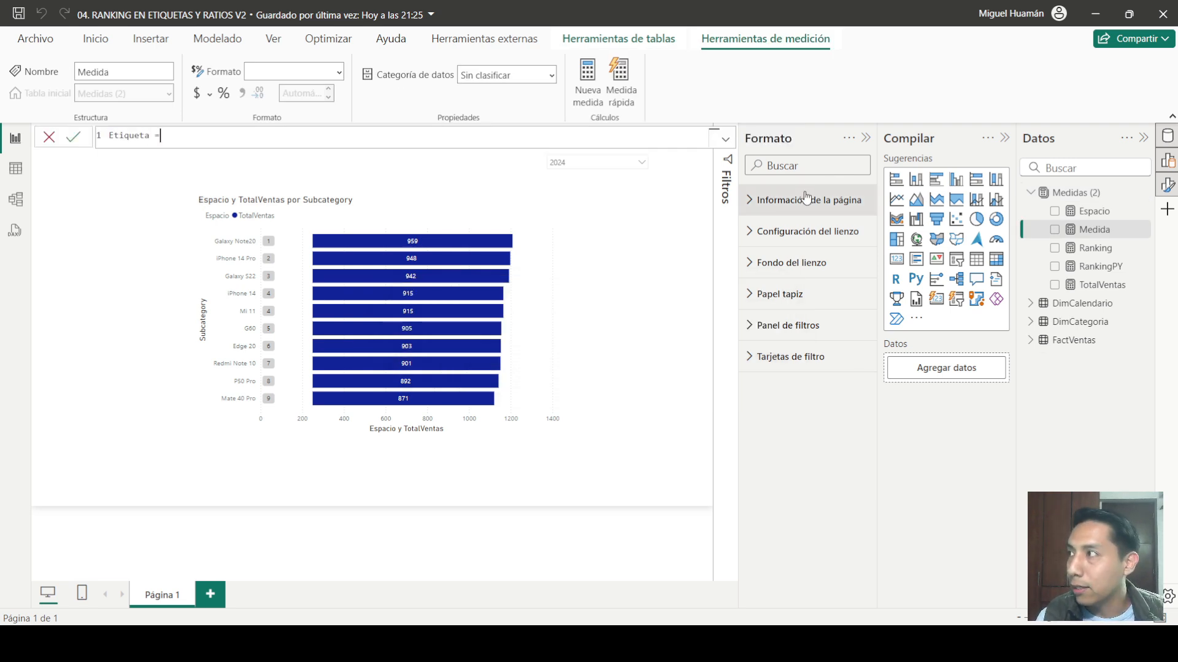
pyautogui.hotkey('shift', 'Return')
pyautogui.hotkey('shift', 'Return')
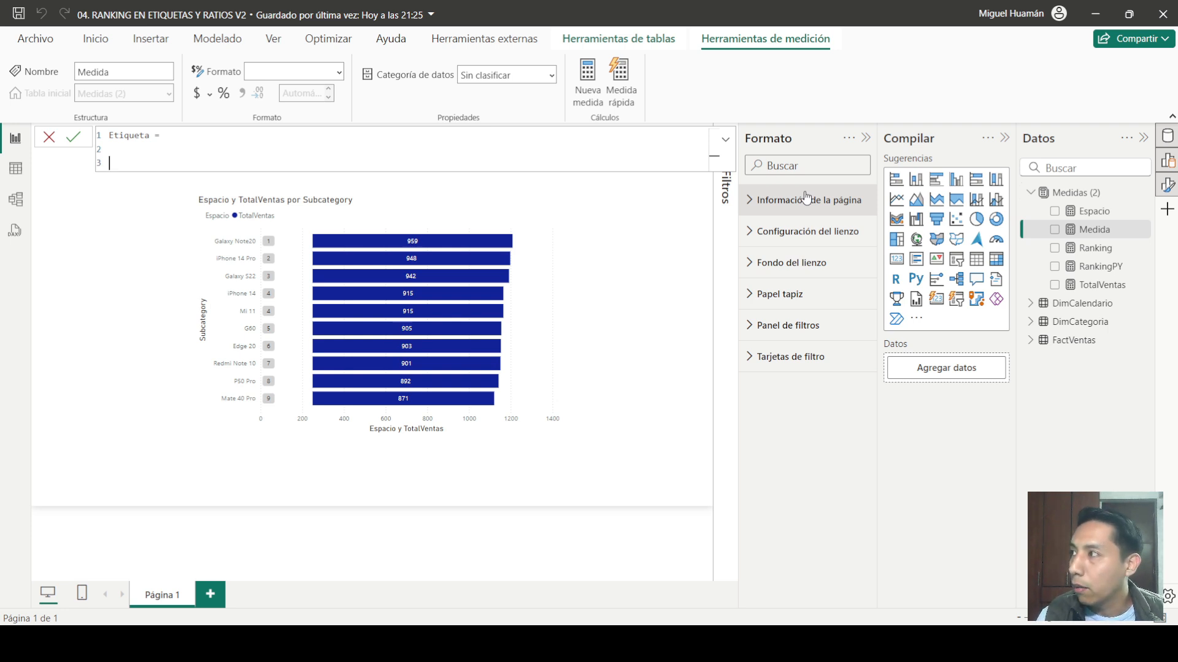
pyautogui.press('BackSpace')
# Step: Declare the variable Orden in the Etiqueta formula and open a SWITCH function on the line below it
pyautogui.write('VAR ')
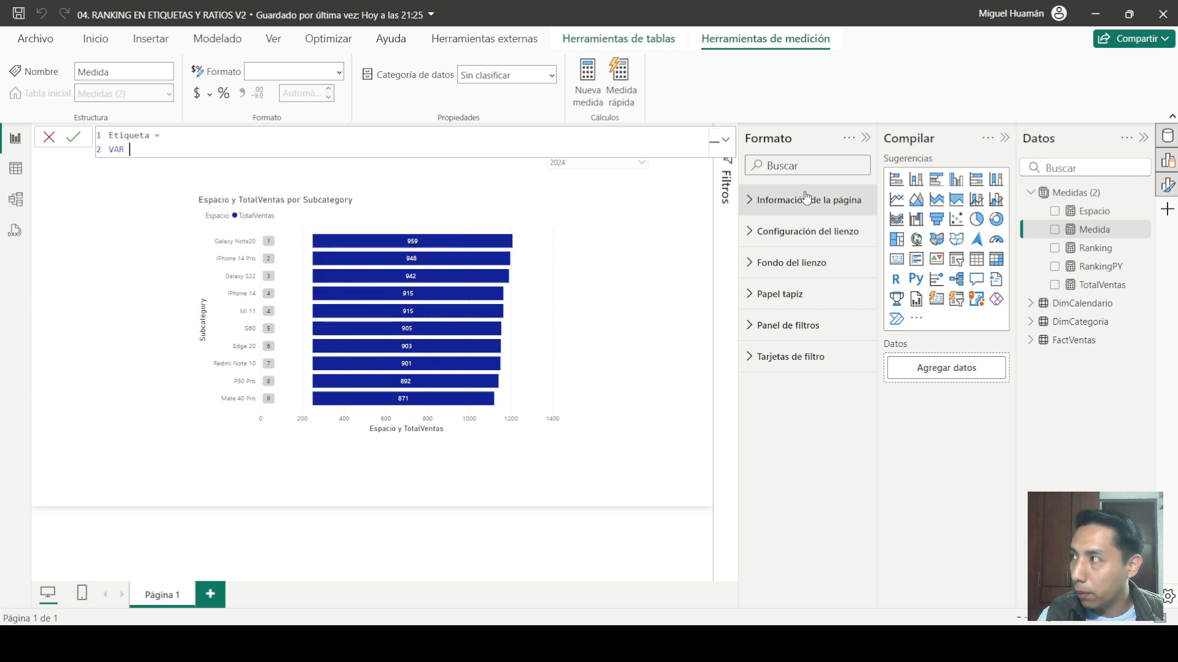
pyautogui.write('Orden ')
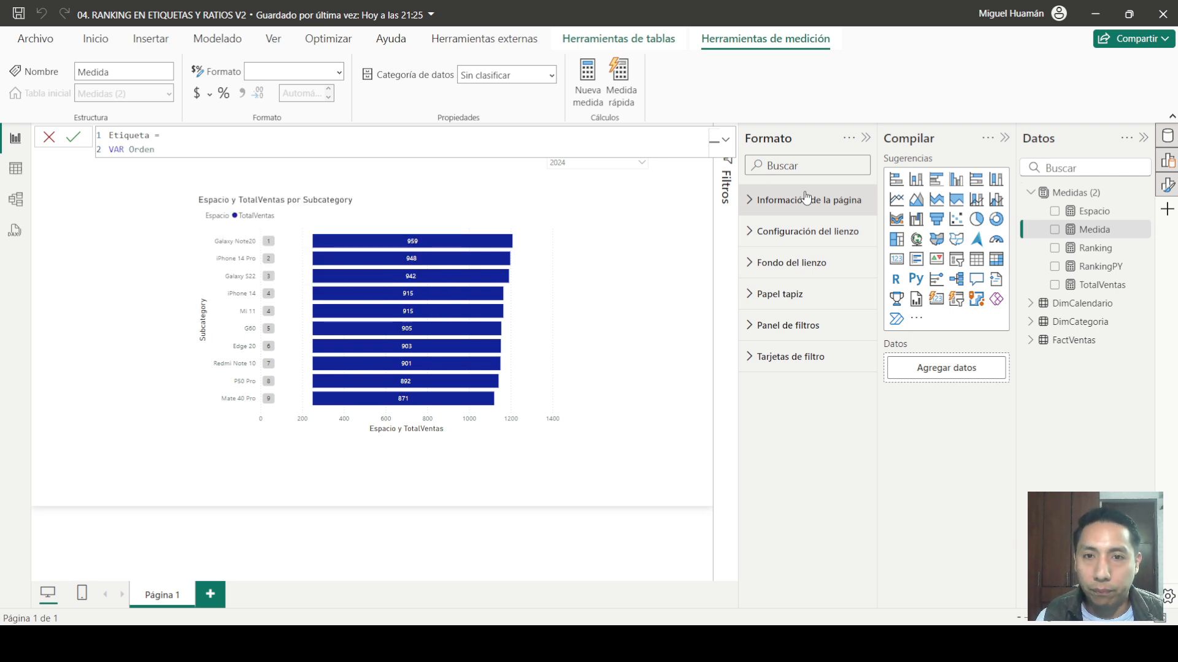
pyautogui.write('=')
pyautogui.hotkey('shift', 'Return')
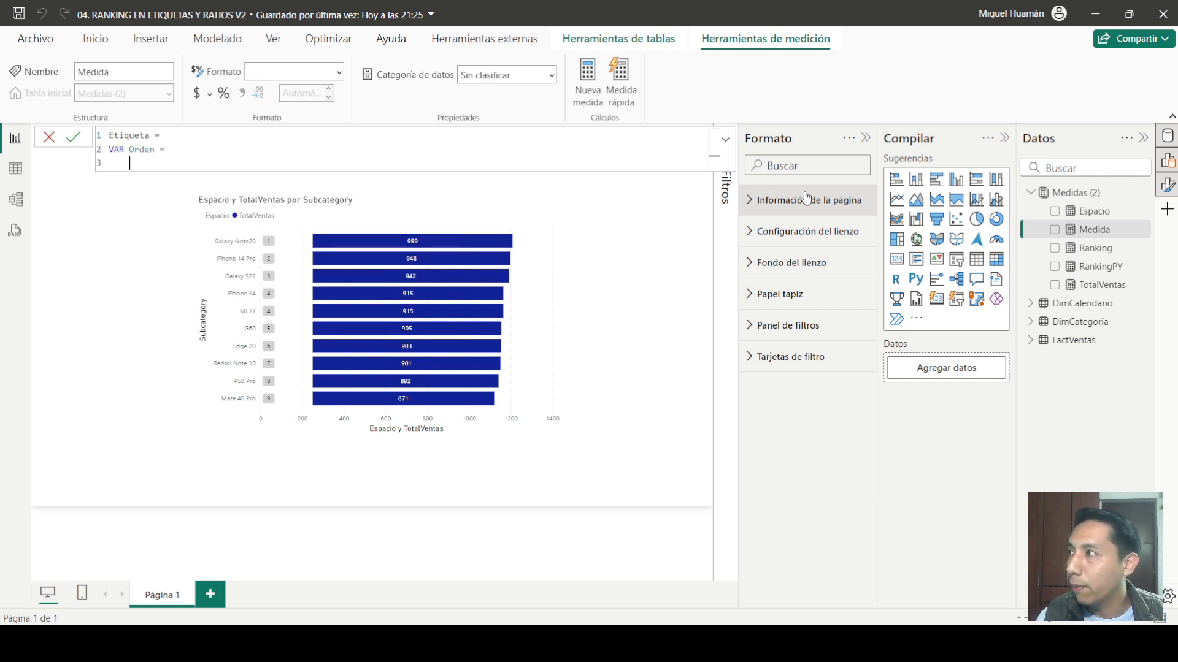
pyautogui.write('SWITCH(')
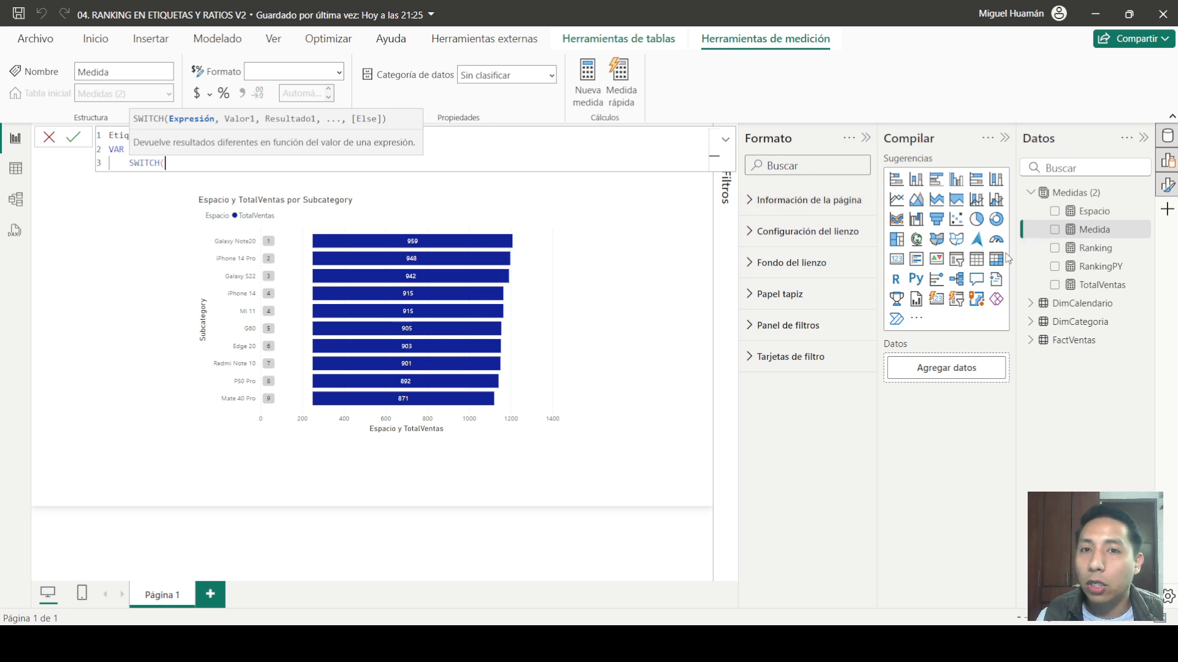
# Step: Give SWITCH the [Ranking] measure as its expression and 1 as the first value to match
pyautogui.write('rank')
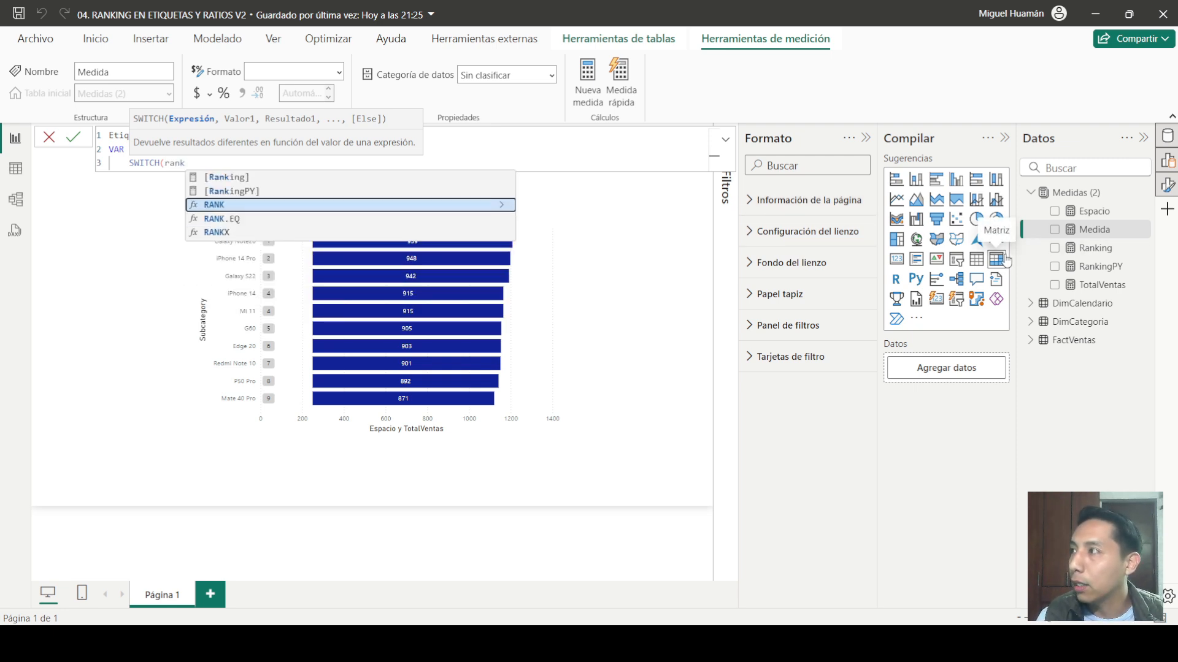
pyautogui.press('Up')
pyautogui.press('Up')
pyautogui.press('Tab')
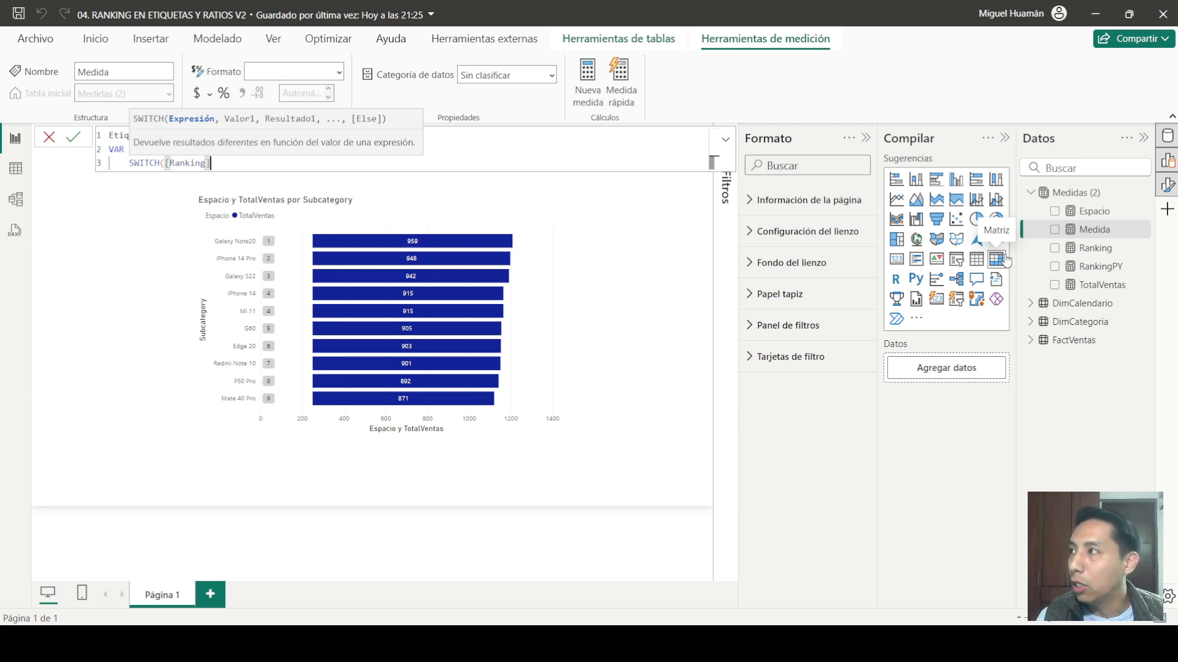
pyautogui.write(',')
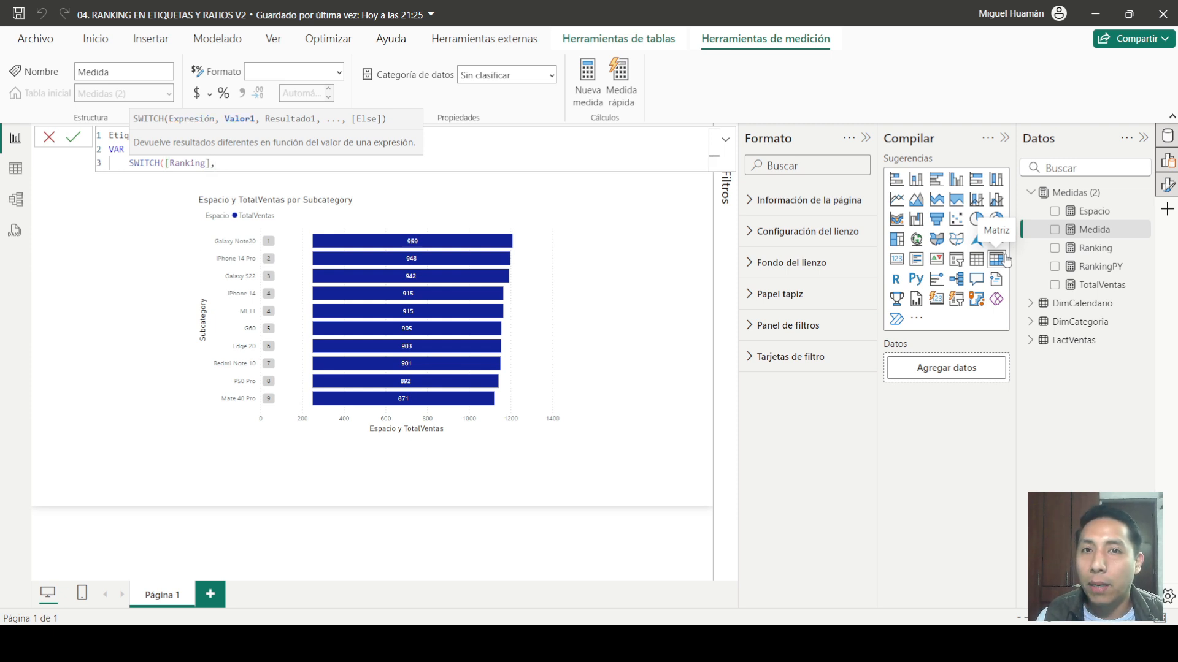
pyautogui.write('1')
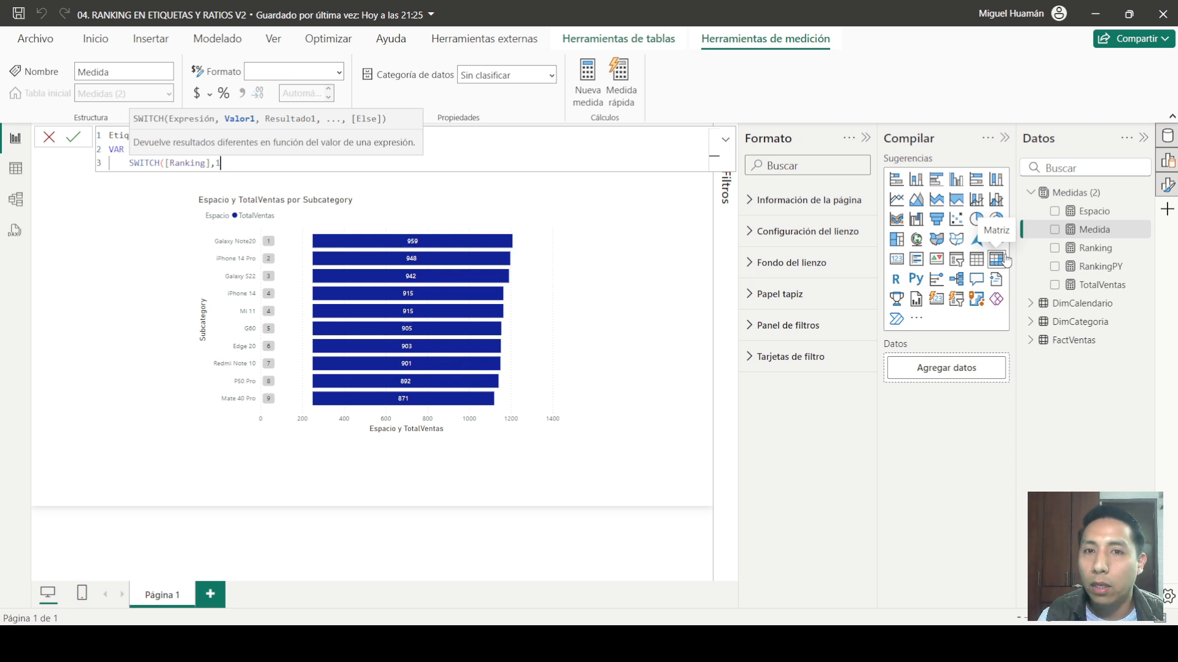
pyautogui.write(',')
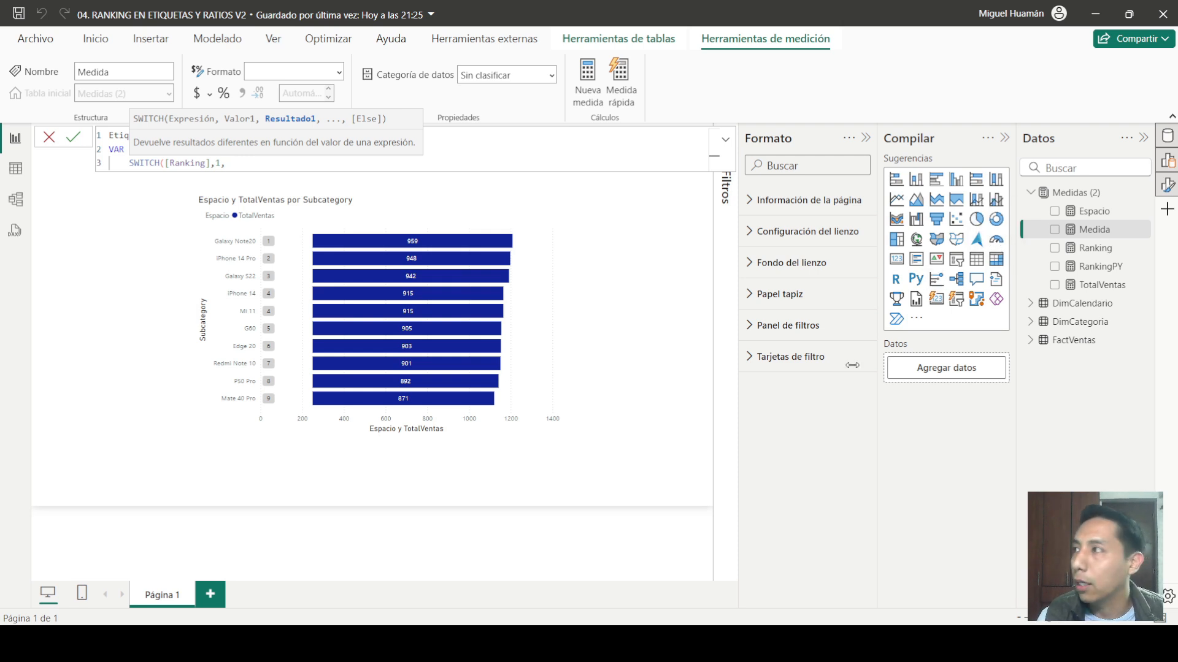
# Step: Split the SWITCH arguments so that [Ranking] and the value 1 each sit on their own line
pyautogui.click(165, 165)
pyautogui.hotkey('shift', 'Return')
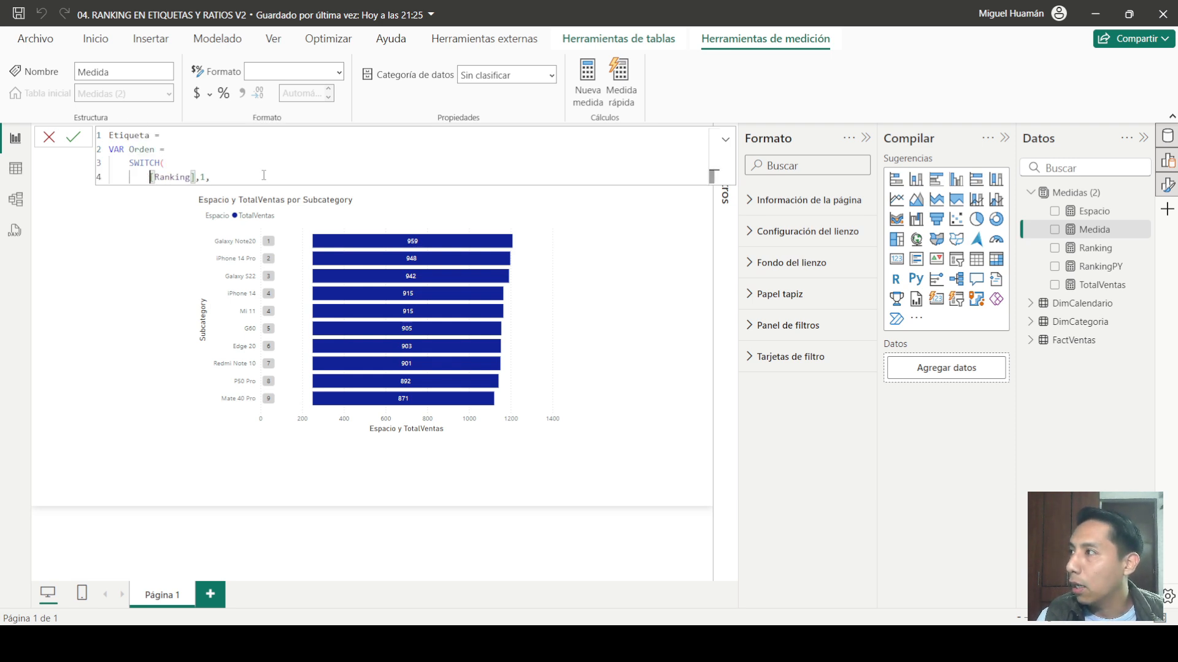
pyautogui.click(200, 178)
pyautogui.hotkey('shift', 'Return')
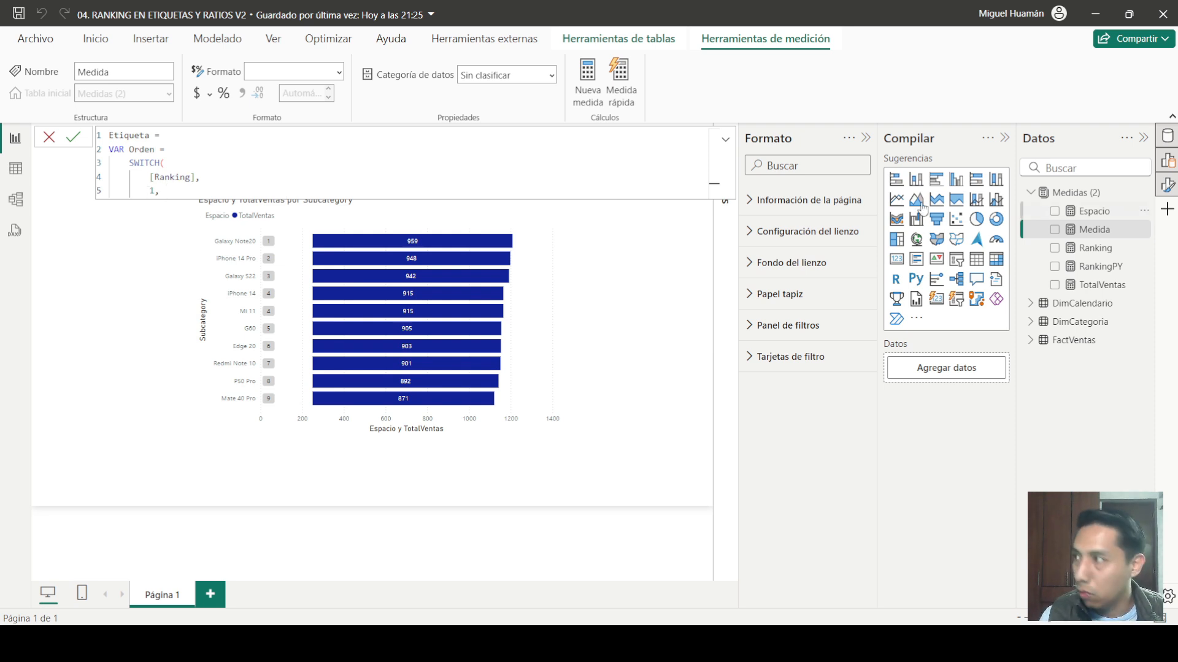
# Step: Set the result for value 1 to "★"&[Ranking], followed by a comma for the next SWITCH argument
pyautogui.write('"★"')
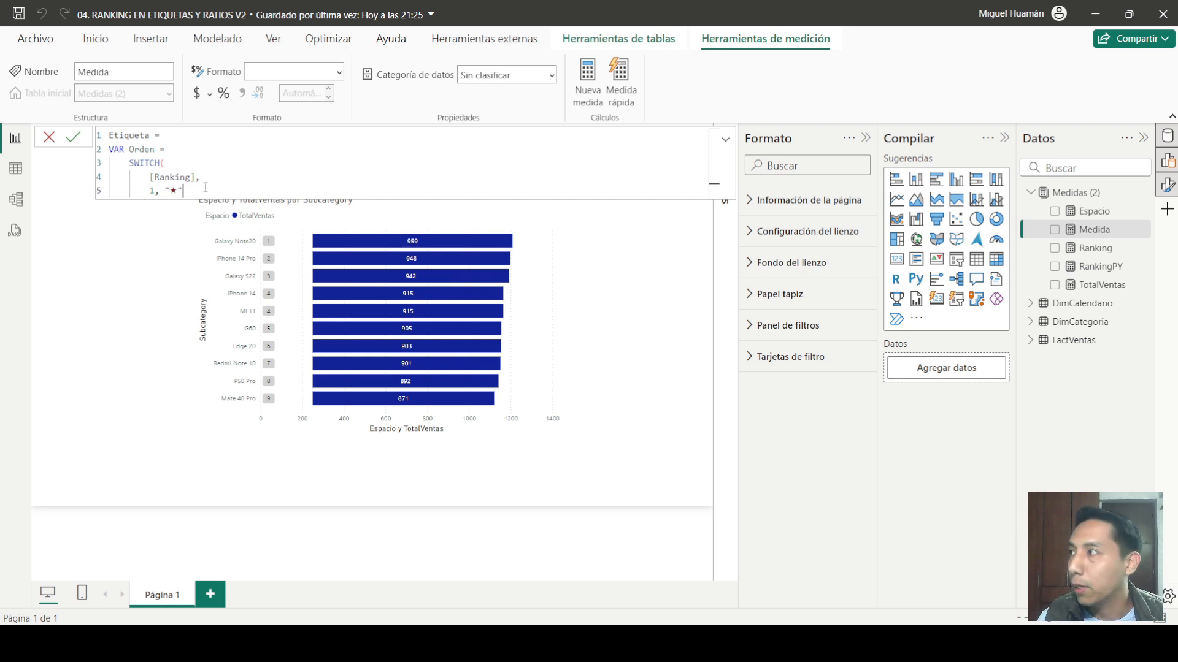
pyautogui.write('&')
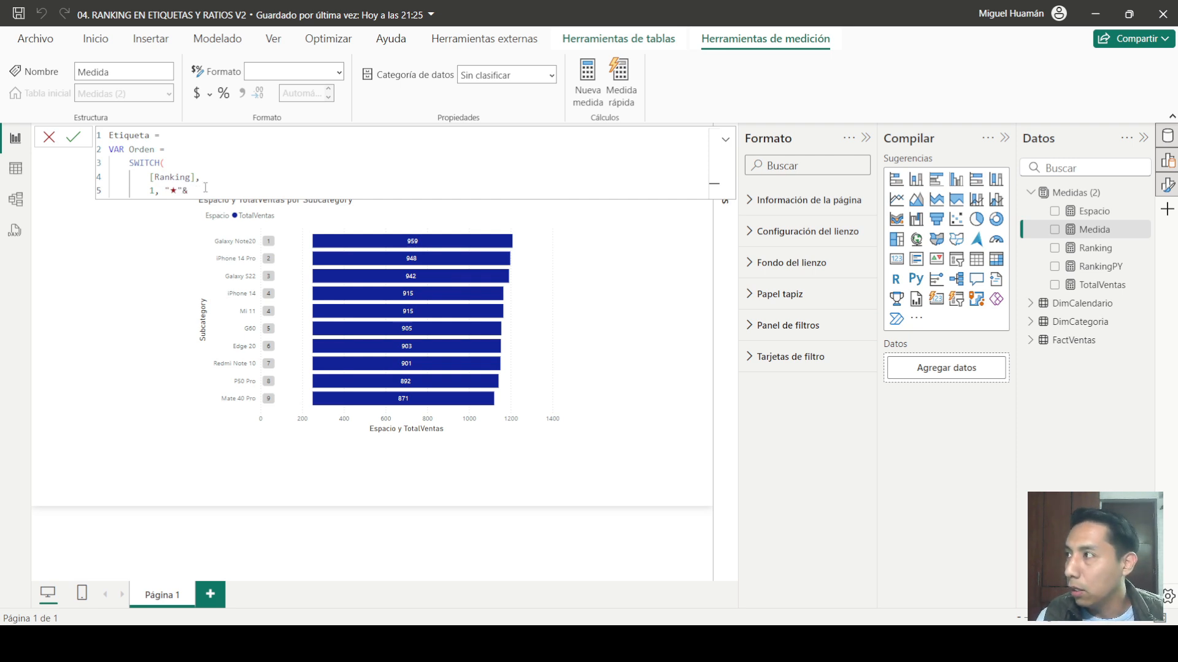
pyautogui.write('rank')
pyautogui.press('Down')
pyautogui.press('Down')
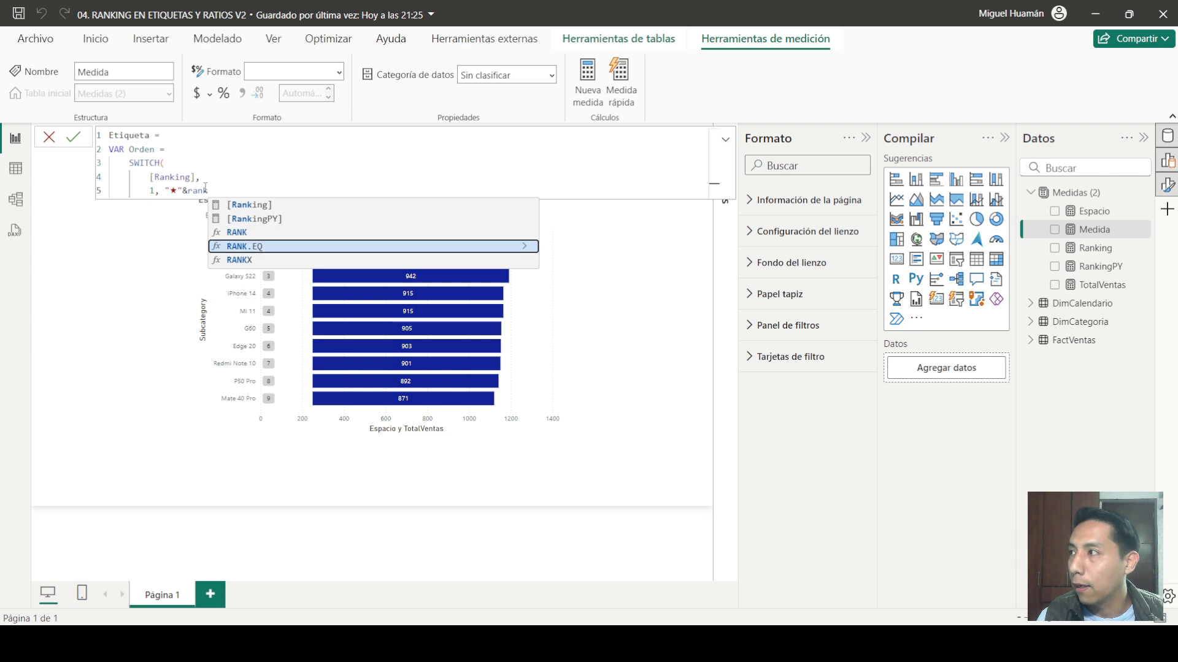
pyautogui.press('Up')
pyautogui.press('Up')
pyautogui.press('Up')
pyautogui.press('Up')
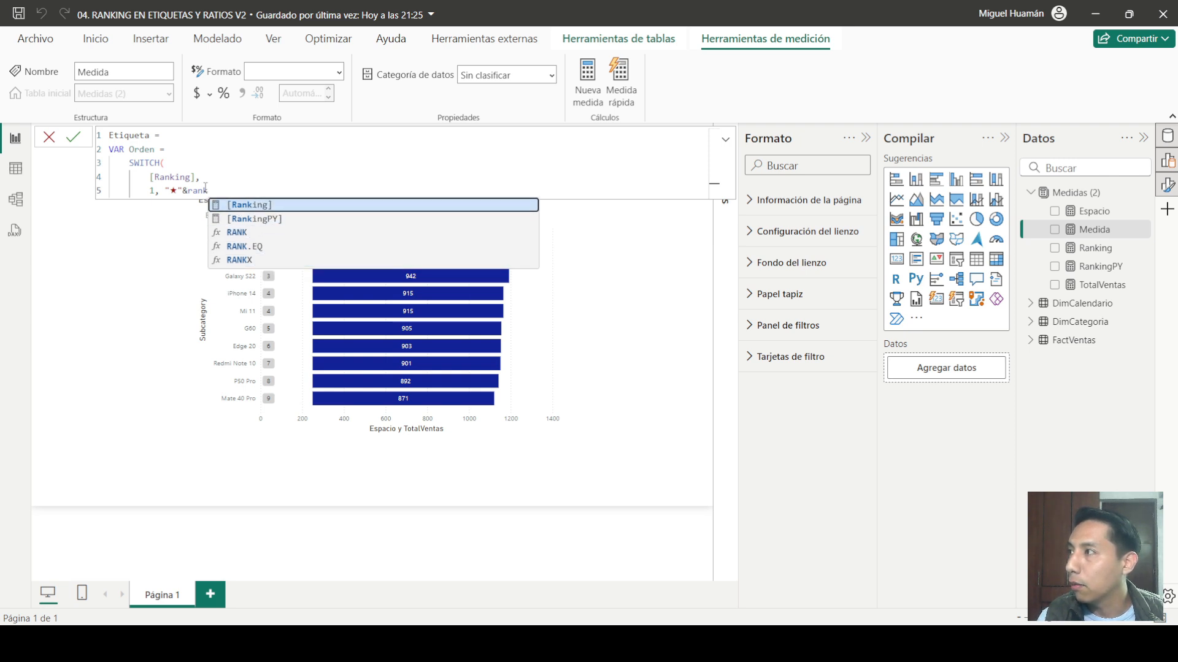
pyautogui.press('Tab')
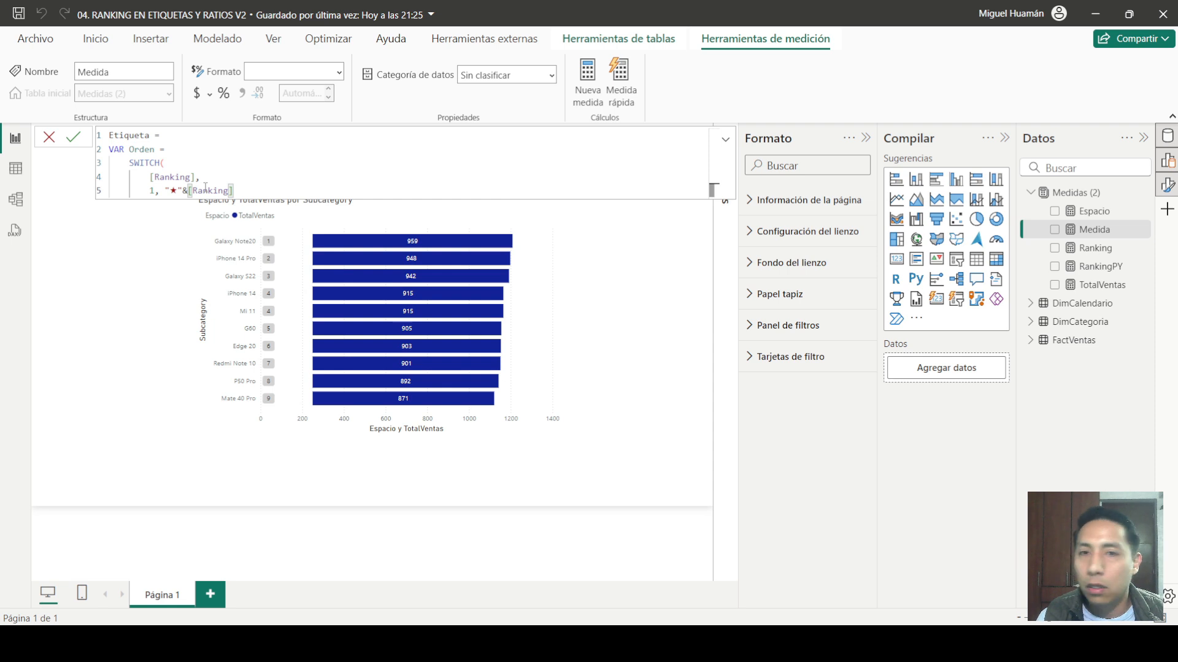
pyautogui.write(',')
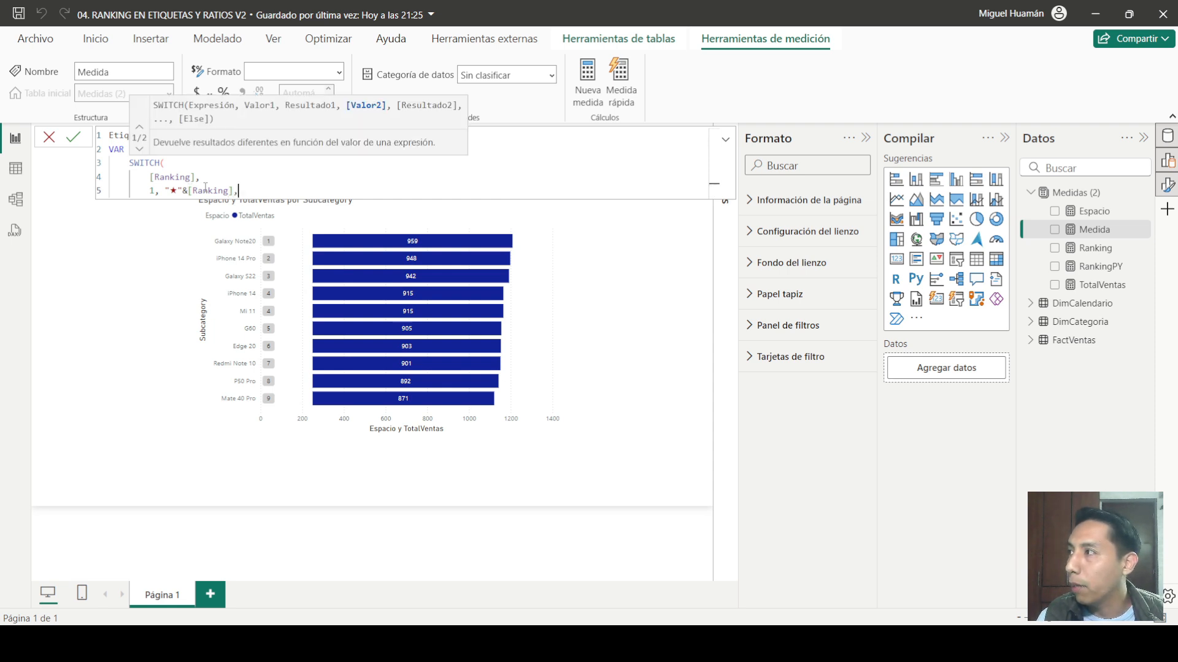
# Step: Add value 2 to the SWITCH with the result "★"&[Ranking], followed by a comma, and remove the space before the value 1 result
pyautogui.hotkey('shift', 'Return')
pyautogui.write('2')
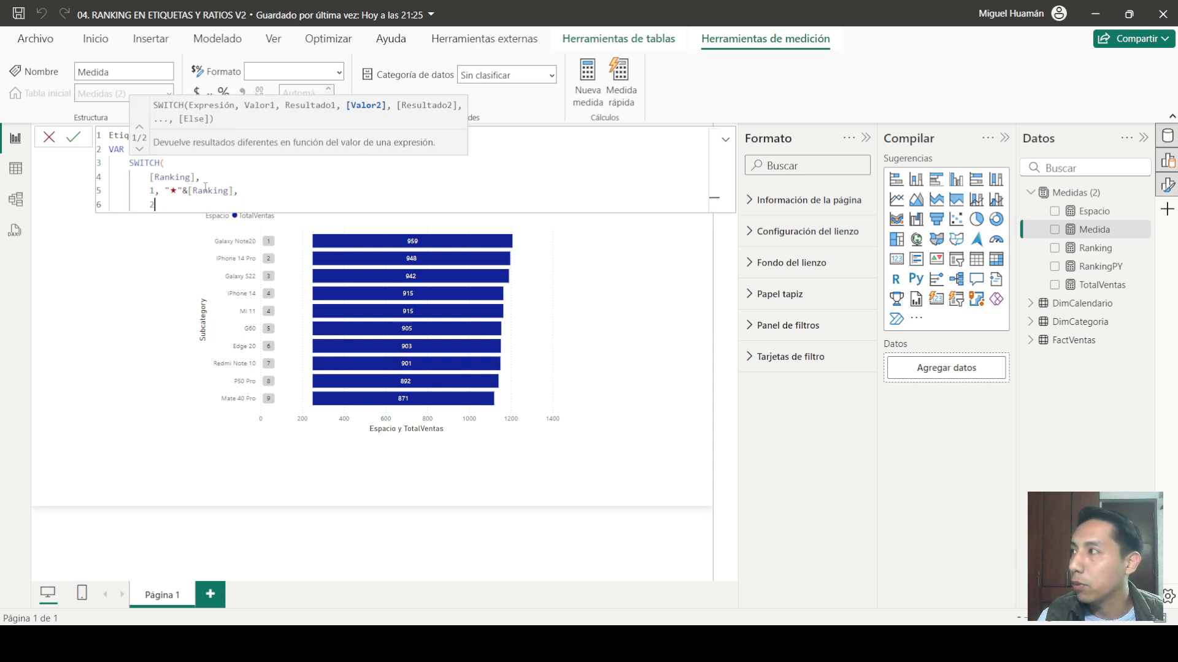
pyautogui.write(',')
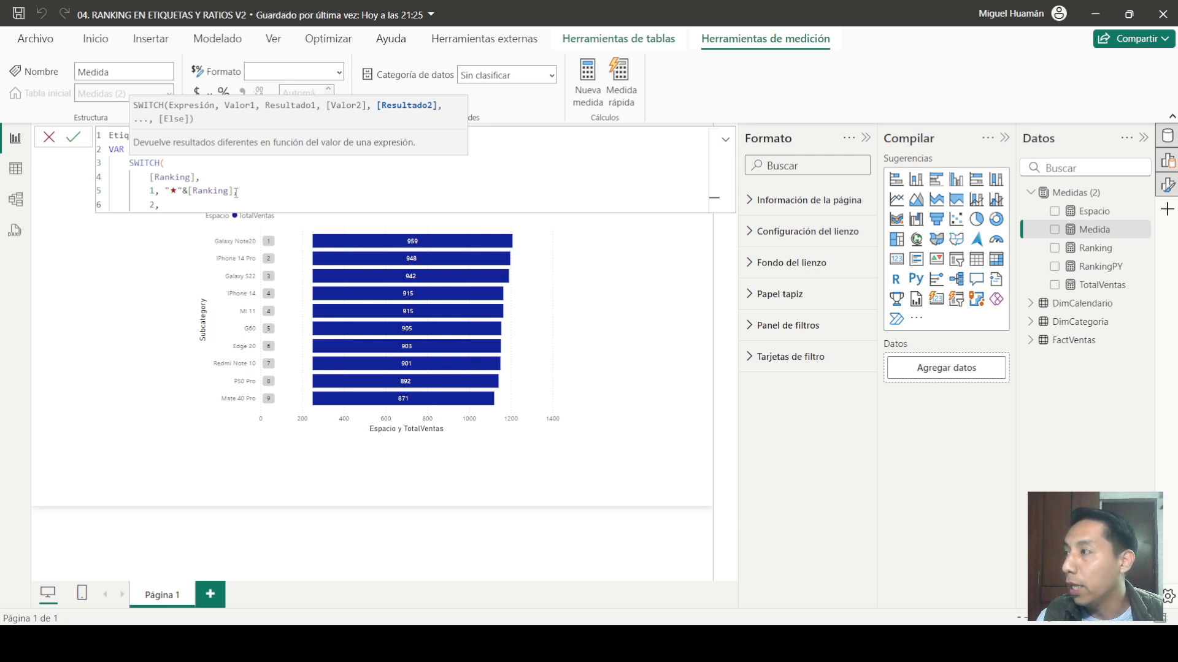
pyautogui.moveTo(234, 192); pyautogui.dragTo(164, 191)
pyautogui.hotkey('ctrl', 'c')
pyautogui.click(161, 205)
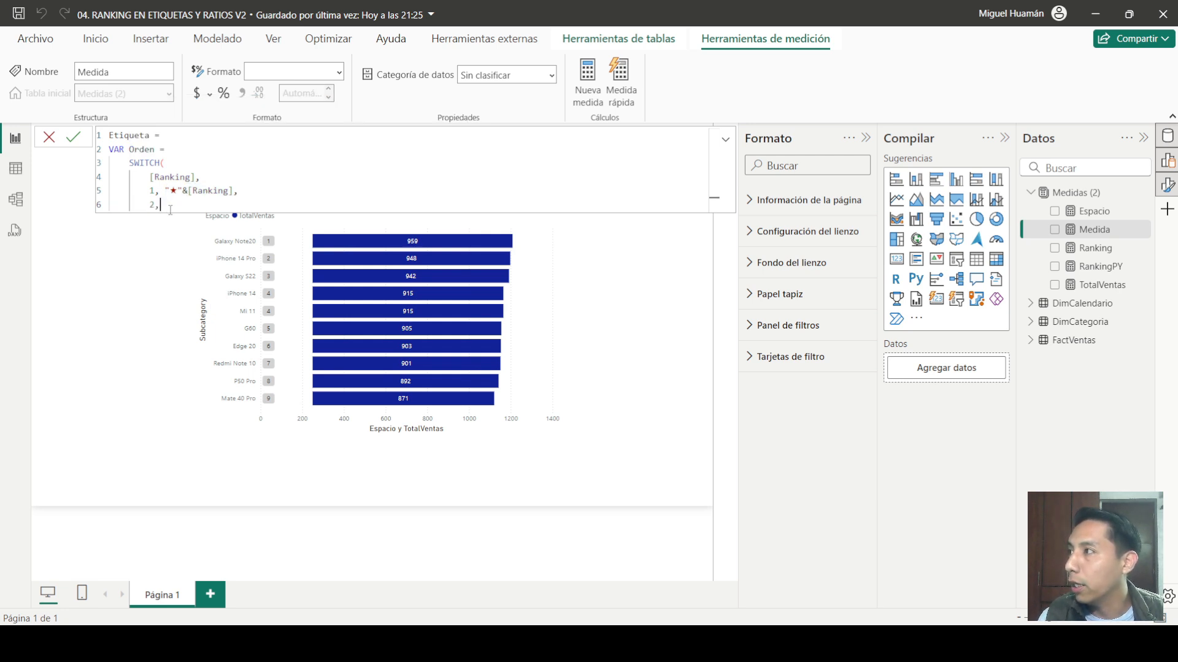
pyautogui.hotkey('ctrl', 'v')
pyautogui.click(163, 191)
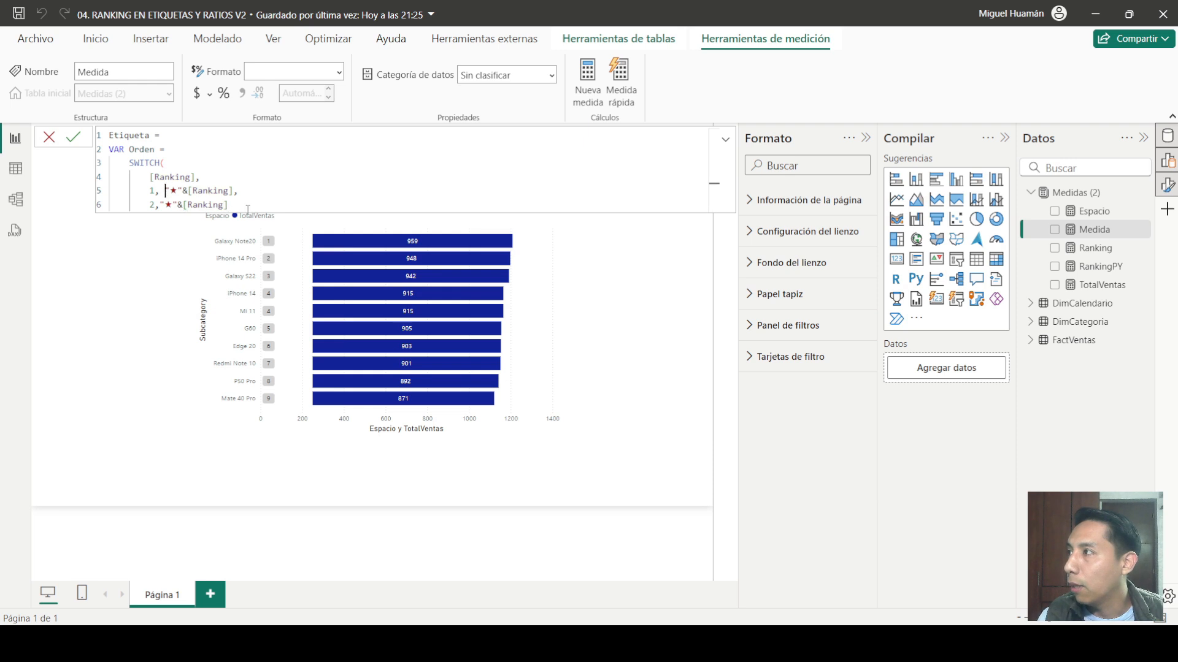
pyautogui.press('BackSpace')
pyautogui.click(248, 209)
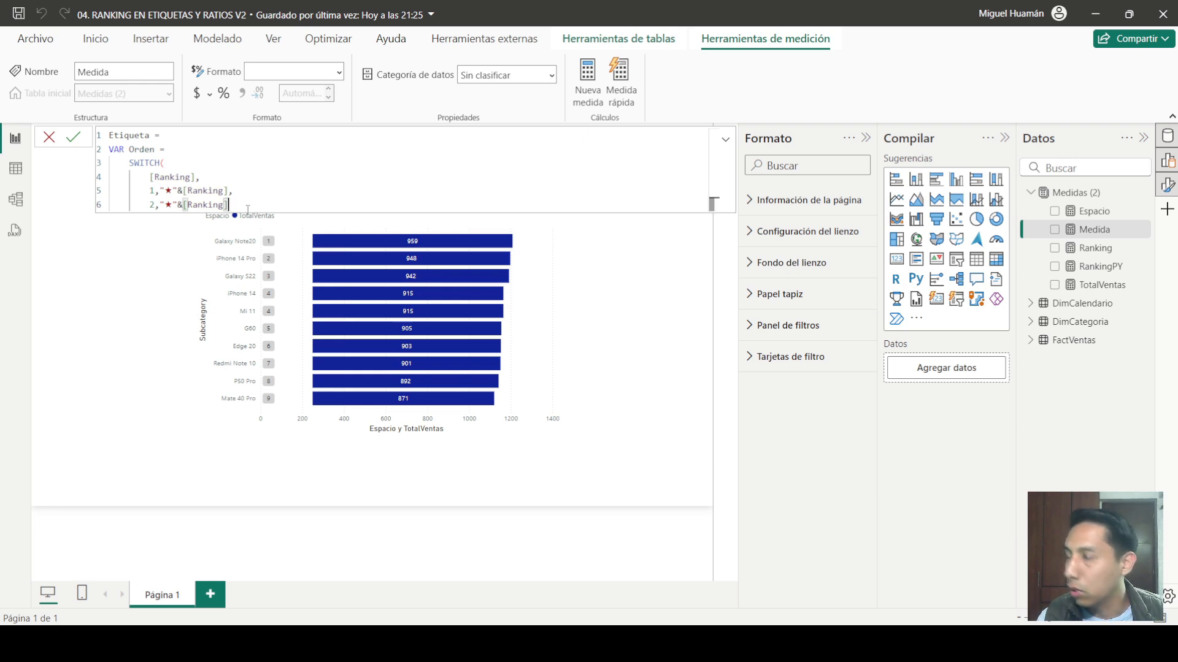
pyautogui.write(',')
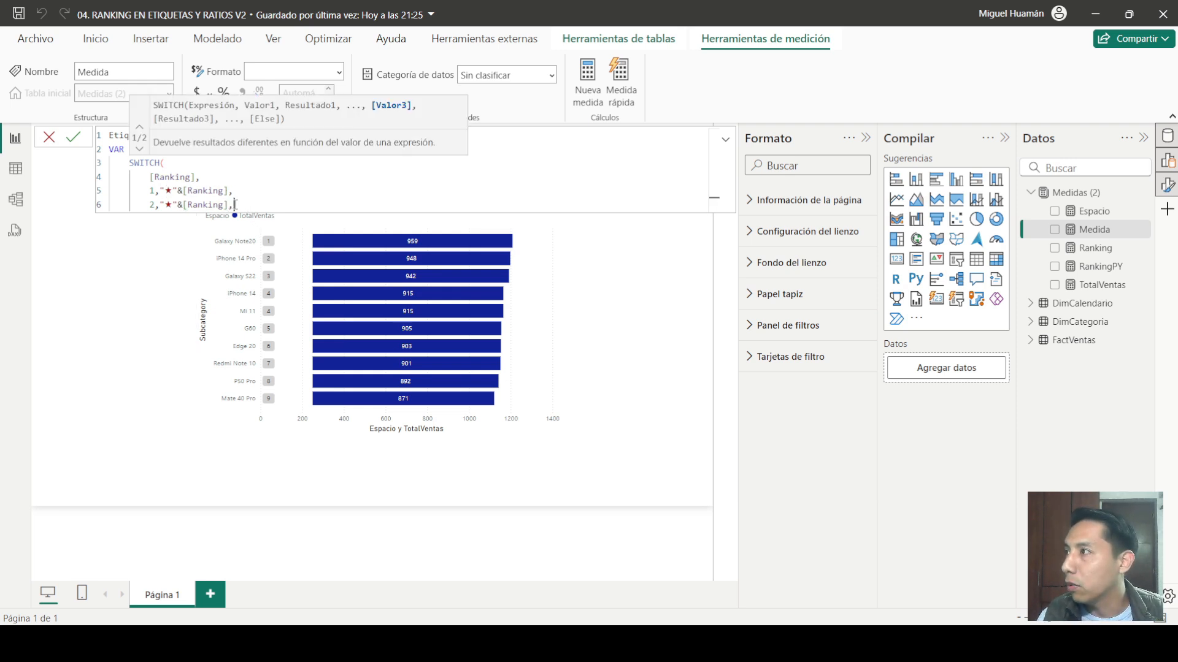
# Step: Duplicate the value 2 line of the SWITCH on a new line below and change its match value to 3
pyautogui.moveTo(234, 205); pyautogui.dragTo(151, 205)
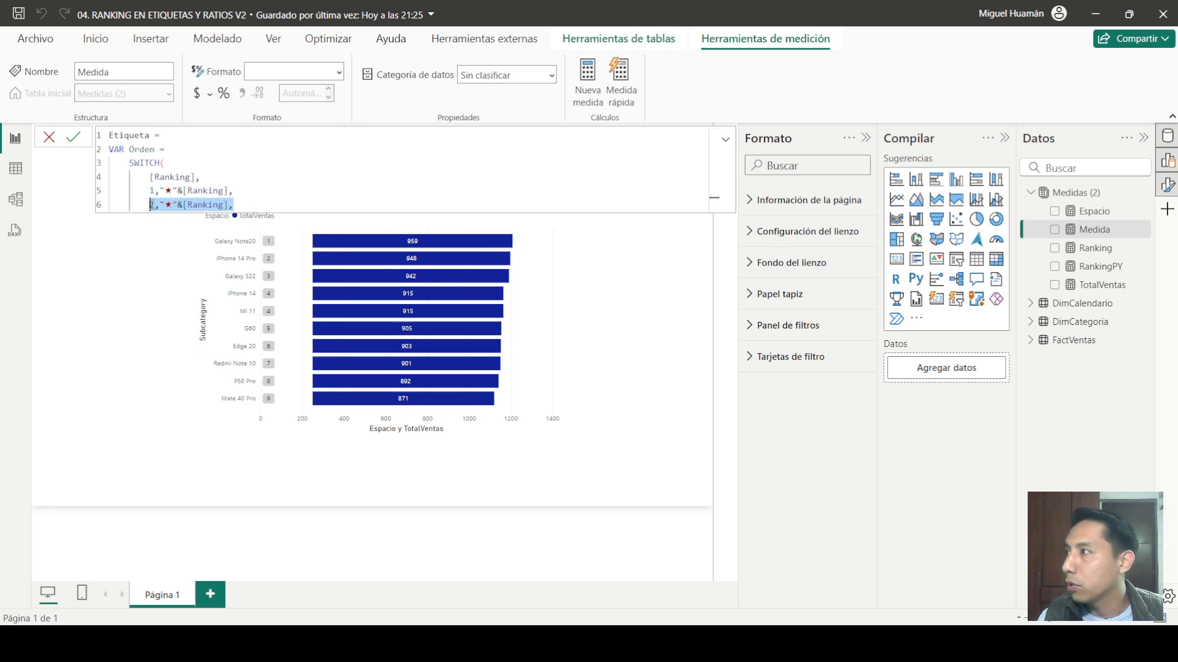
pyautogui.click(276, 205)
pyautogui.press('Return')
pyautogui.hotkey('ctrl', 'v')
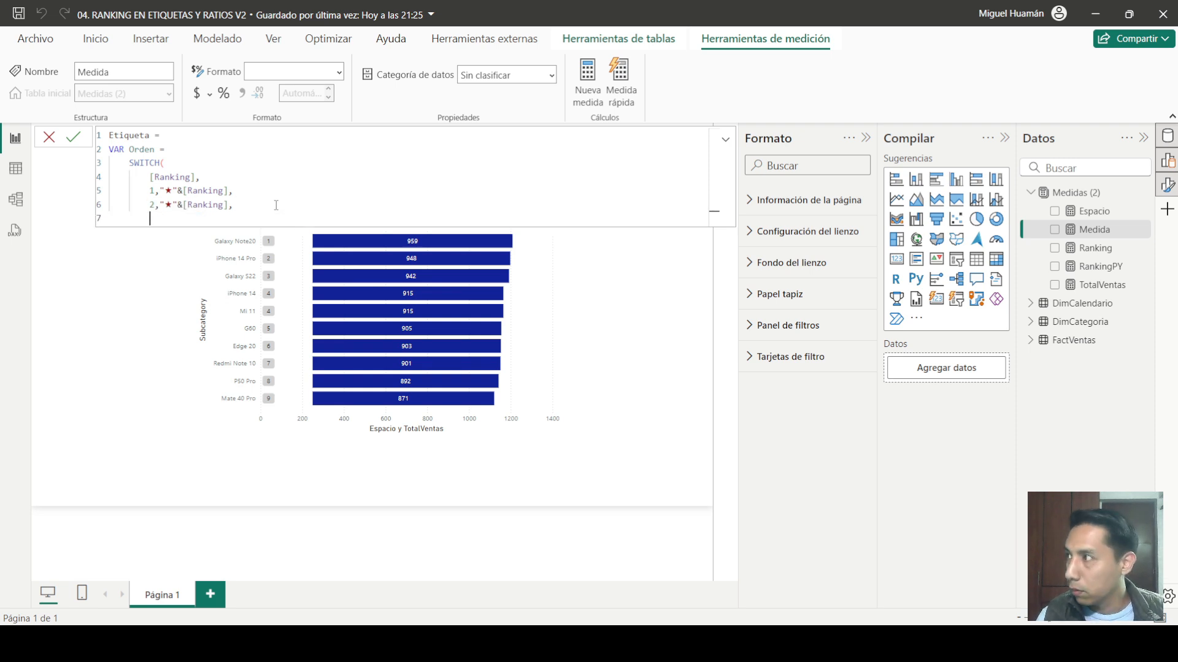
pyautogui.press('Left')
pyautogui.press('Left')
pyautogui.press('Left')
pyautogui.press('Left')
pyautogui.press('Left')
pyautogui.press('Left')
pyautogui.press('Left')
pyautogui.press('Left')
pyautogui.press('Left')
pyautogui.press('Left')
pyautogui.press('Left')
pyautogui.press('Left')
pyautogui.press('Left')
pyautogui.press('Left')
pyautogui.press('Left')
pyautogui.press('Left')
pyautogui.press('Left')
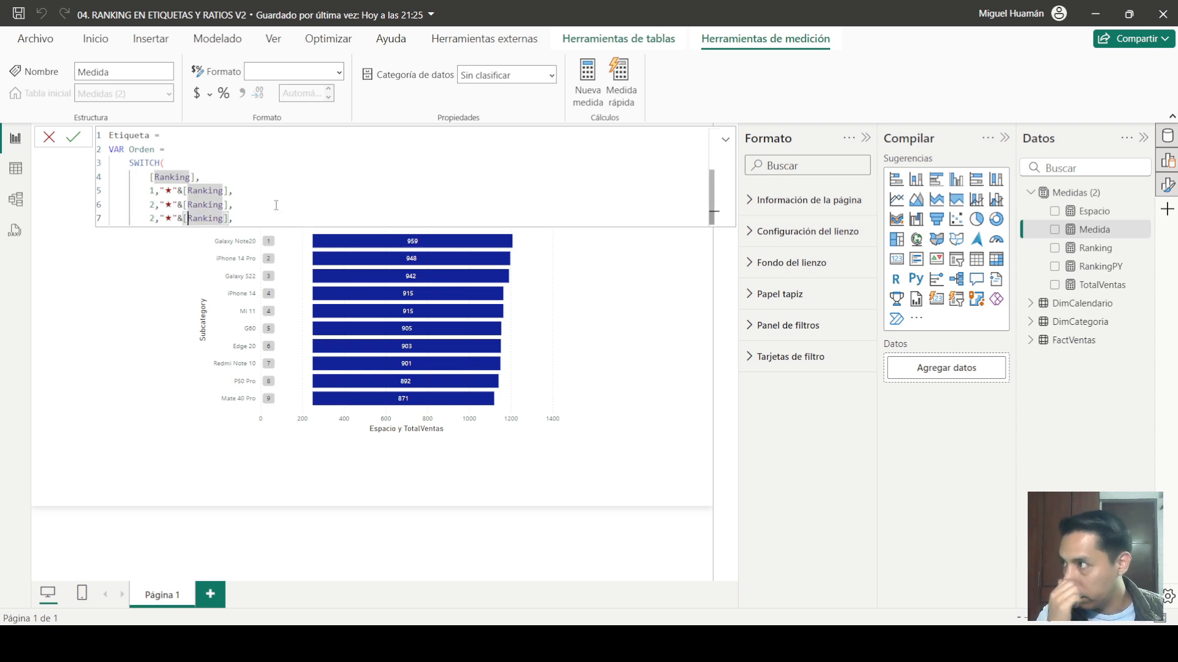
pyautogui.press('Delete')
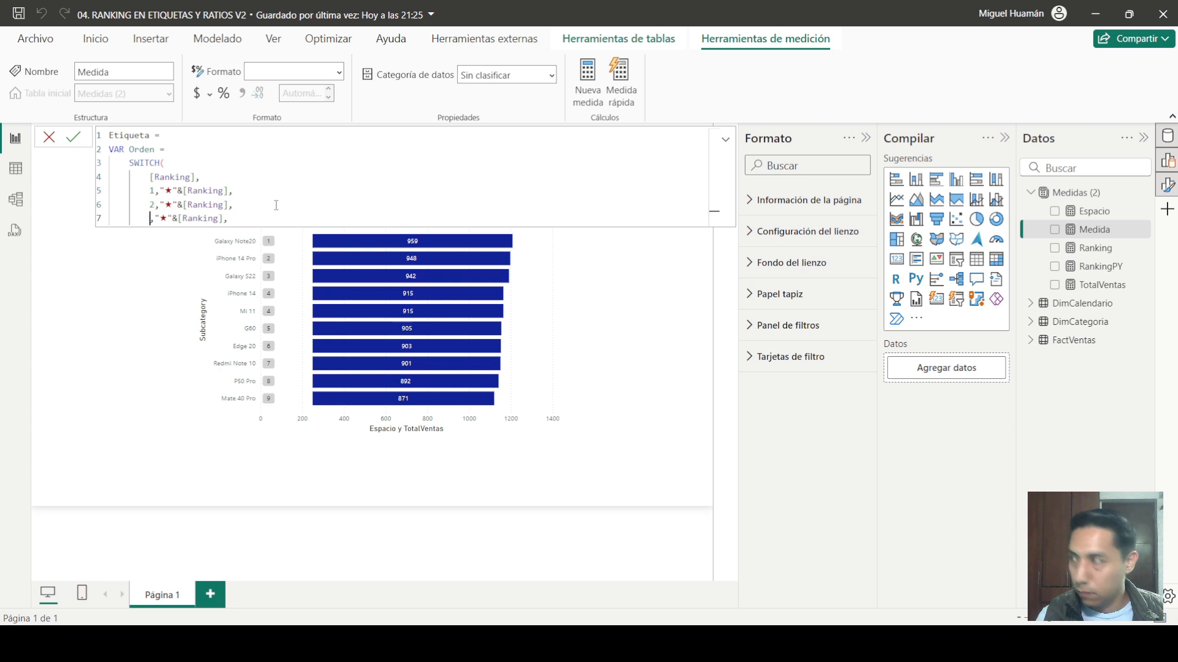
pyautogui.write('3')
pyautogui.press('End')
# Step: Set the SWITCH default result to "#"&[Ranking] and close the function with a parenthesis on its own line
pyautogui.press('Return')
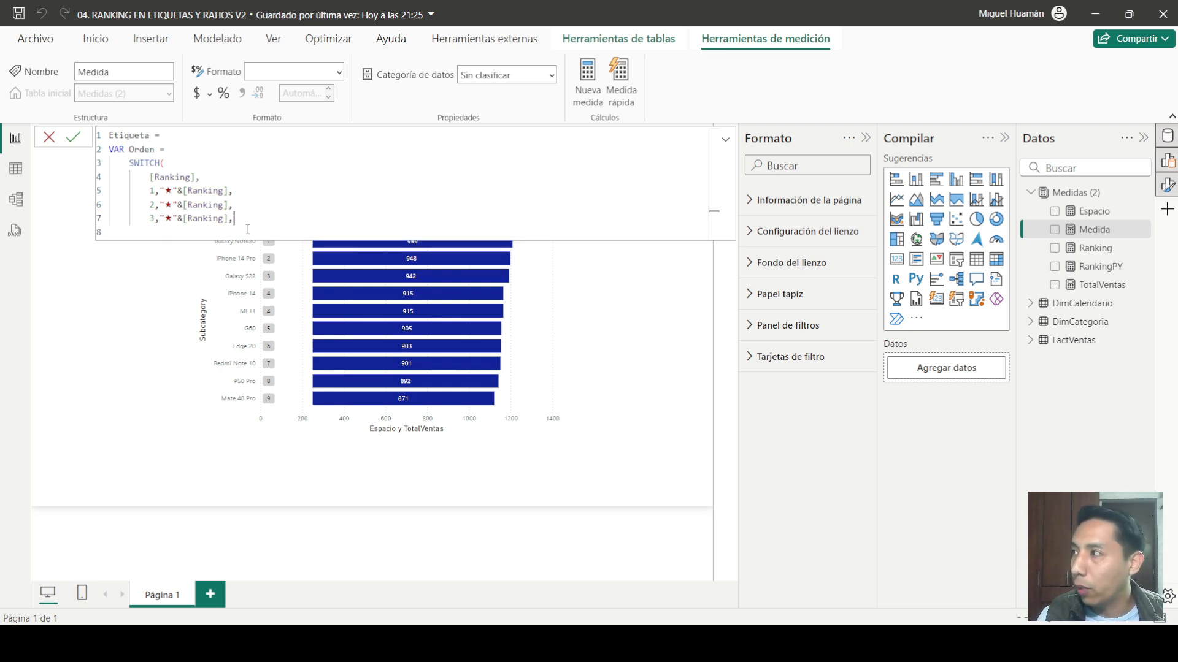
pyautogui.press('Return')
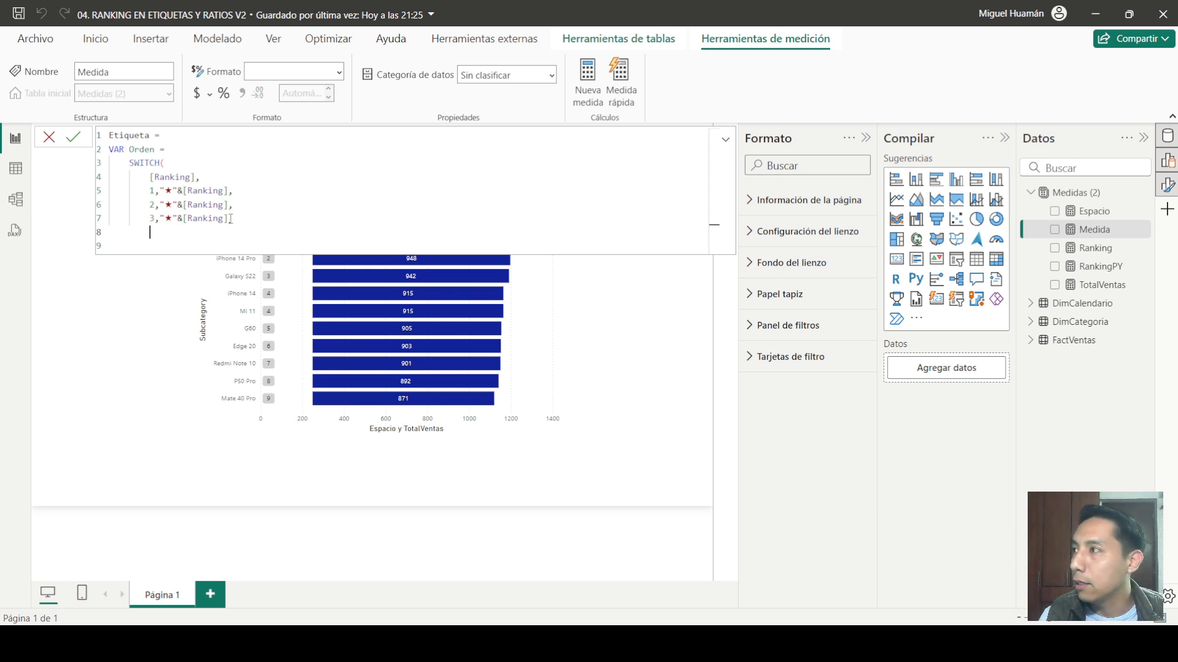
pyautogui.write('"#')
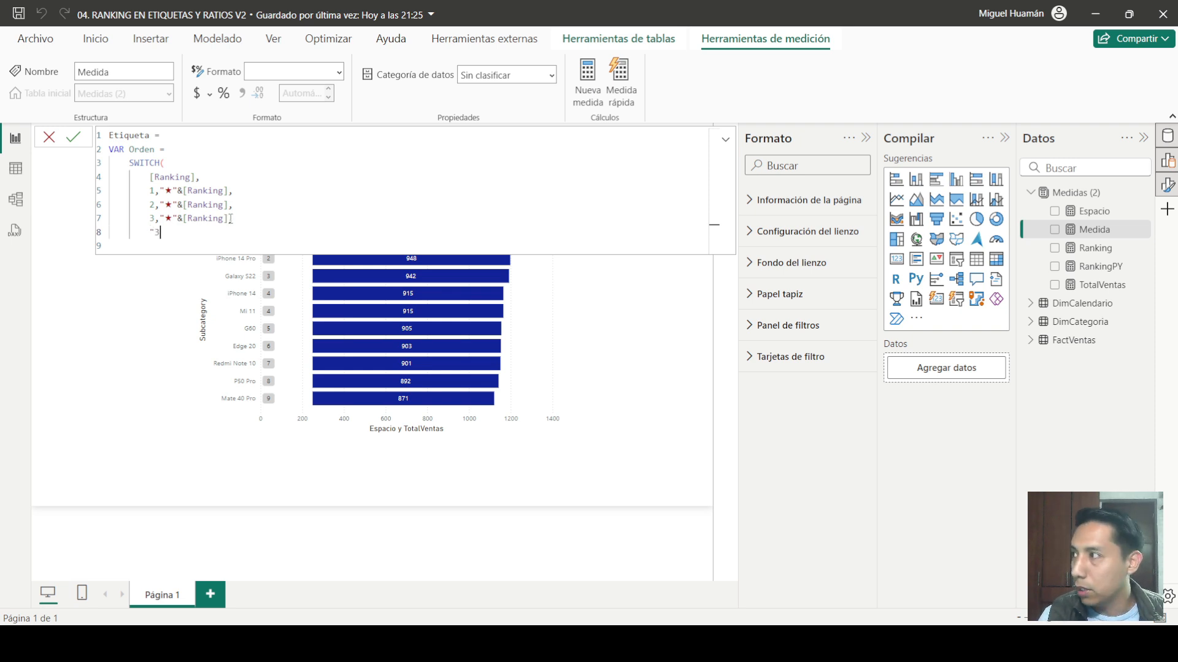
pyautogui.write('"&')
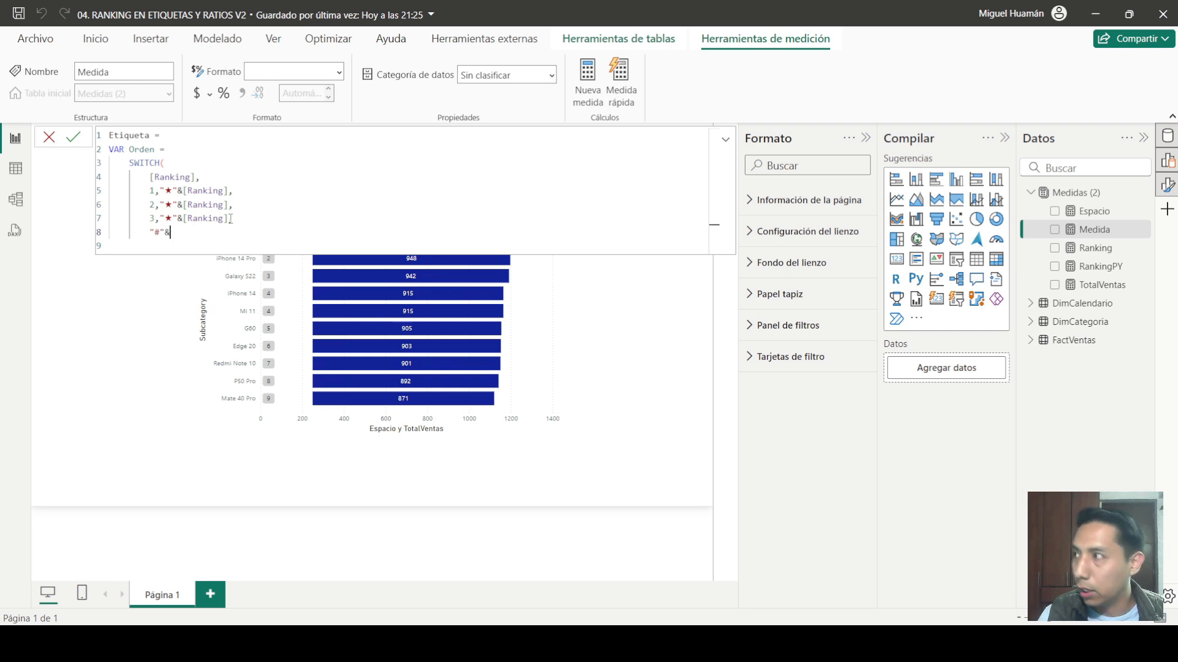
pyautogui.write('ra')
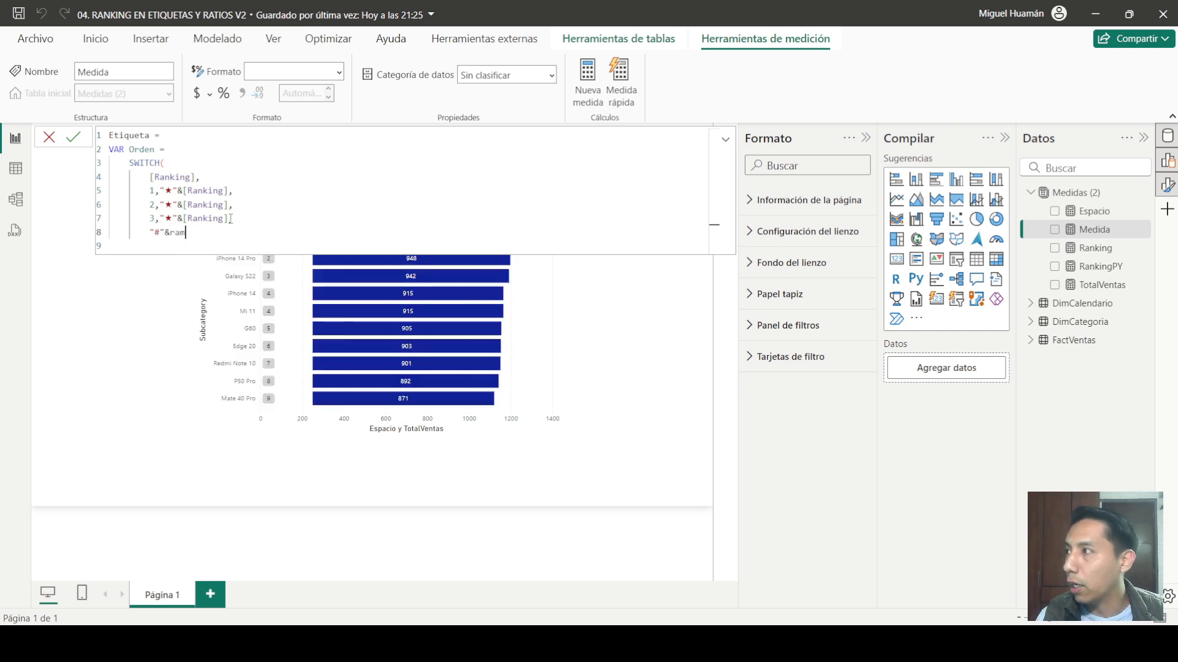
pyautogui.write('nk')
pyautogui.press('Up')
pyautogui.press('Up')
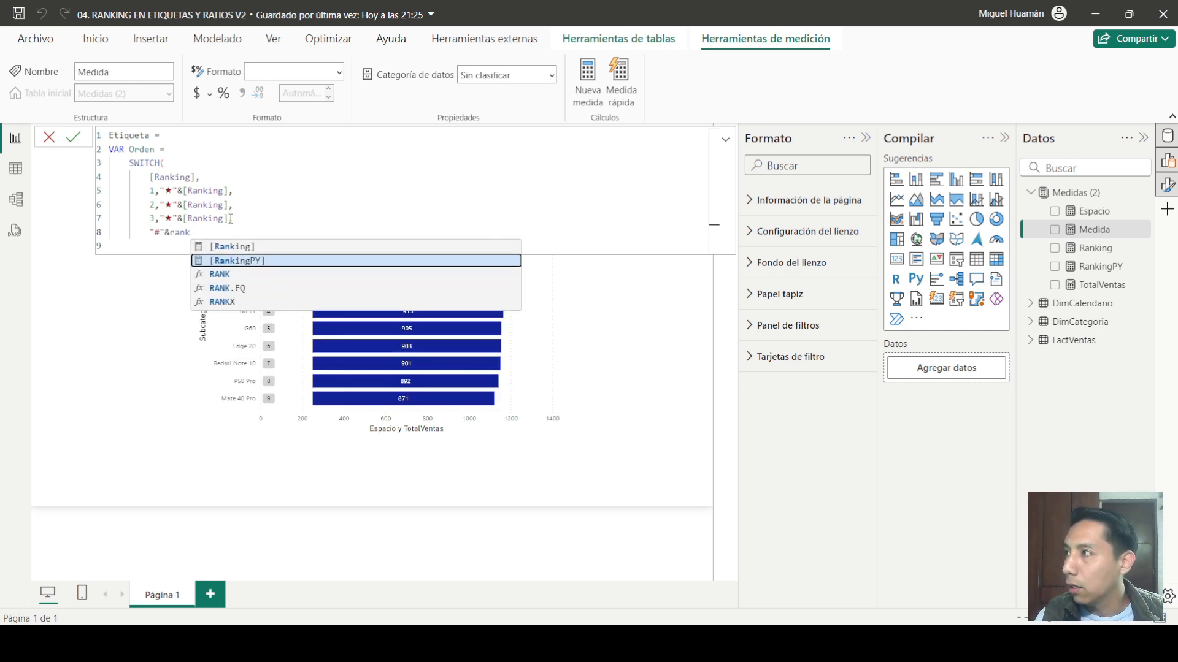
pyautogui.press('Tab')
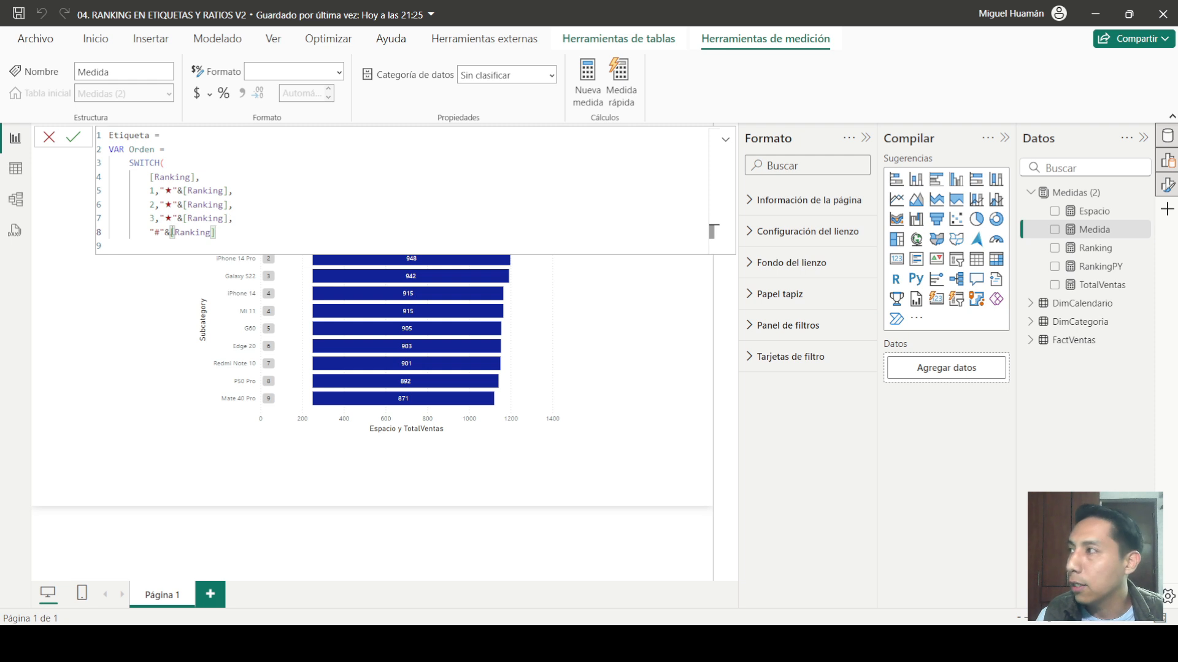
pyautogui.moveTo(232, 235); pyautogui.dragTo(149, 234)
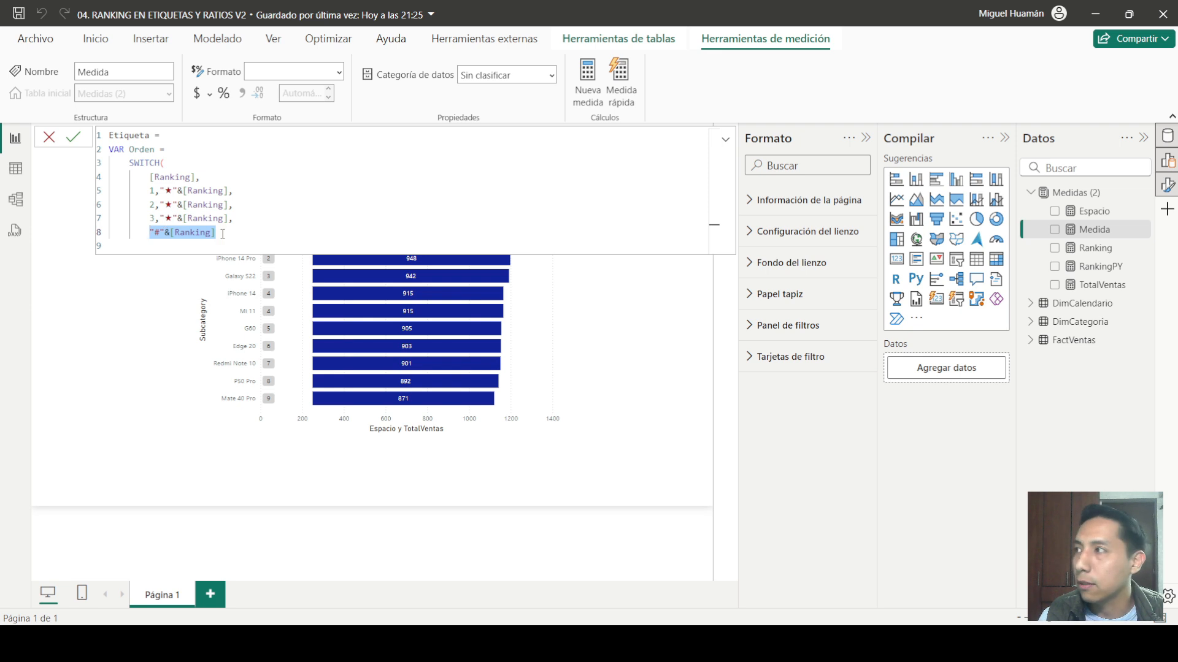
pyautogui.click(281, 237)
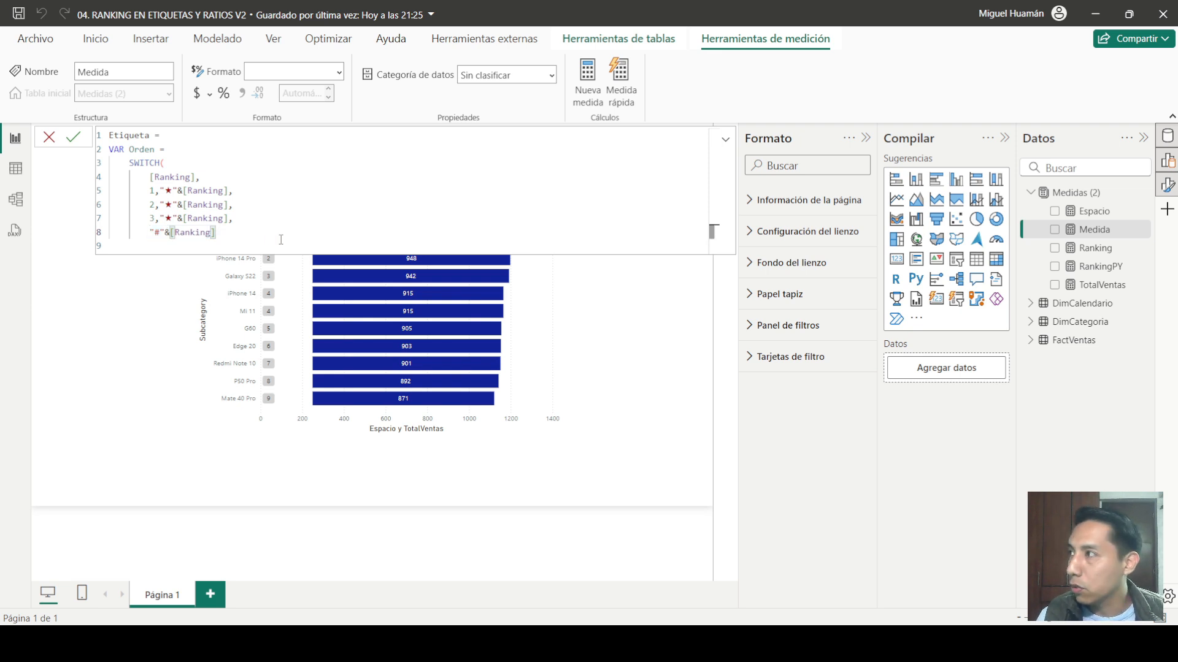
pyautogui.hotkey('shift', 'Return')
pyautogui.write(')')
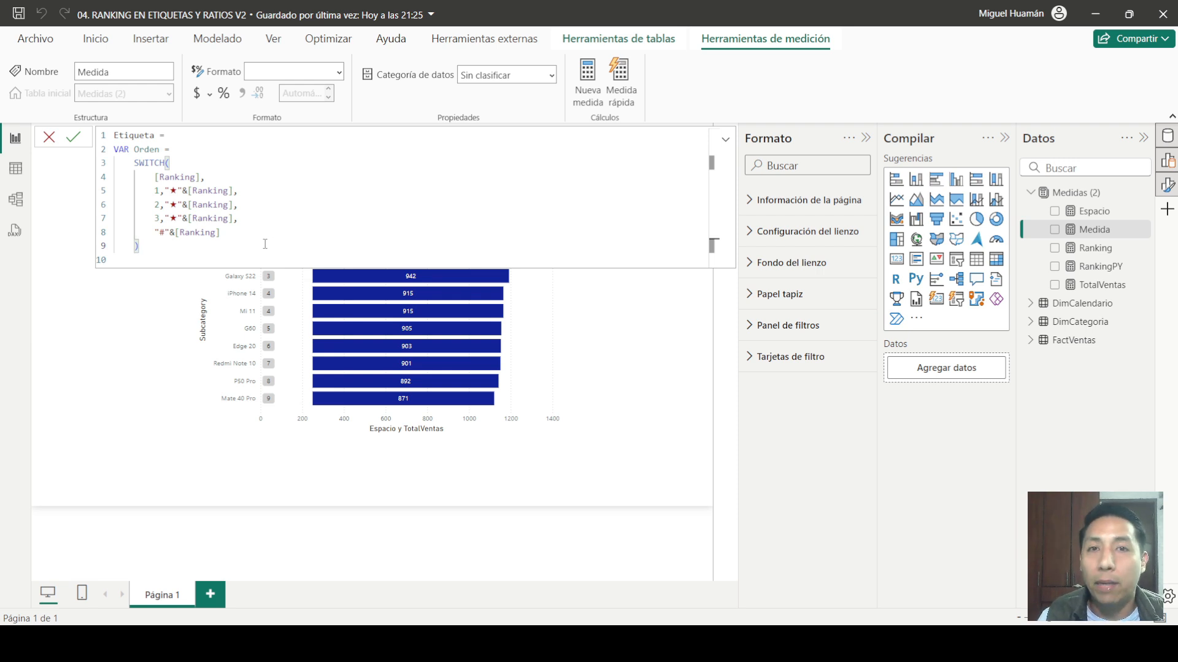
# Step: End the Etiqueta formula with RETURN Orden, commit the measure and leave the formula editor
pyautogui.hotkey('shift', 'Return')
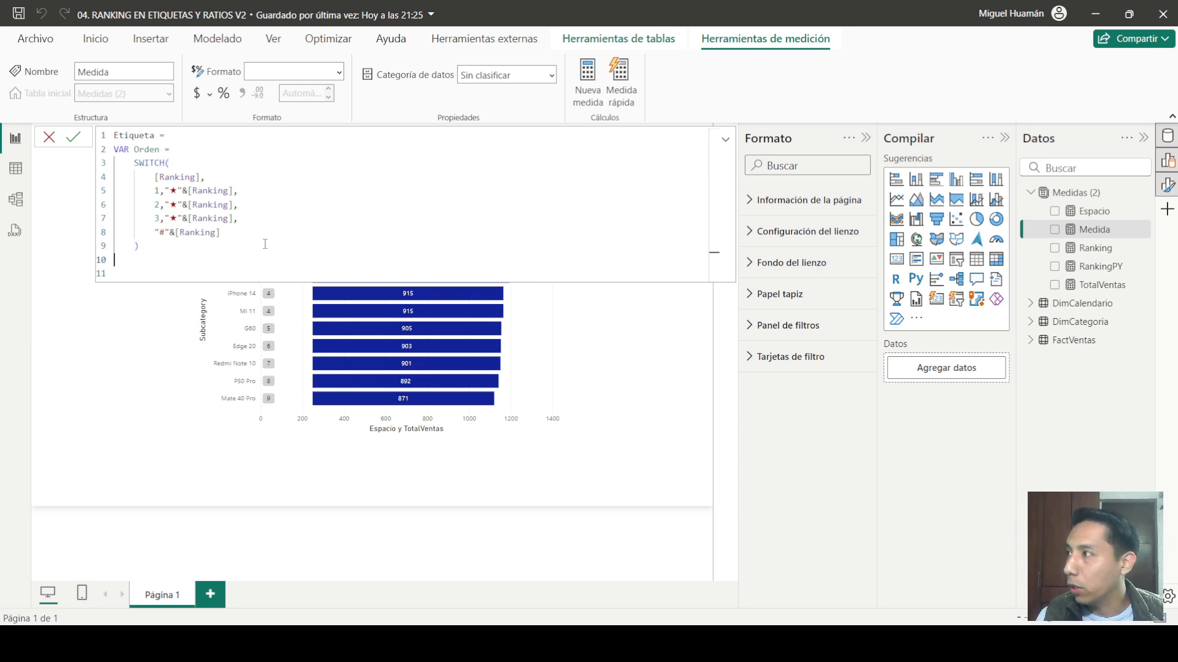
pyautogui.write('Retu')
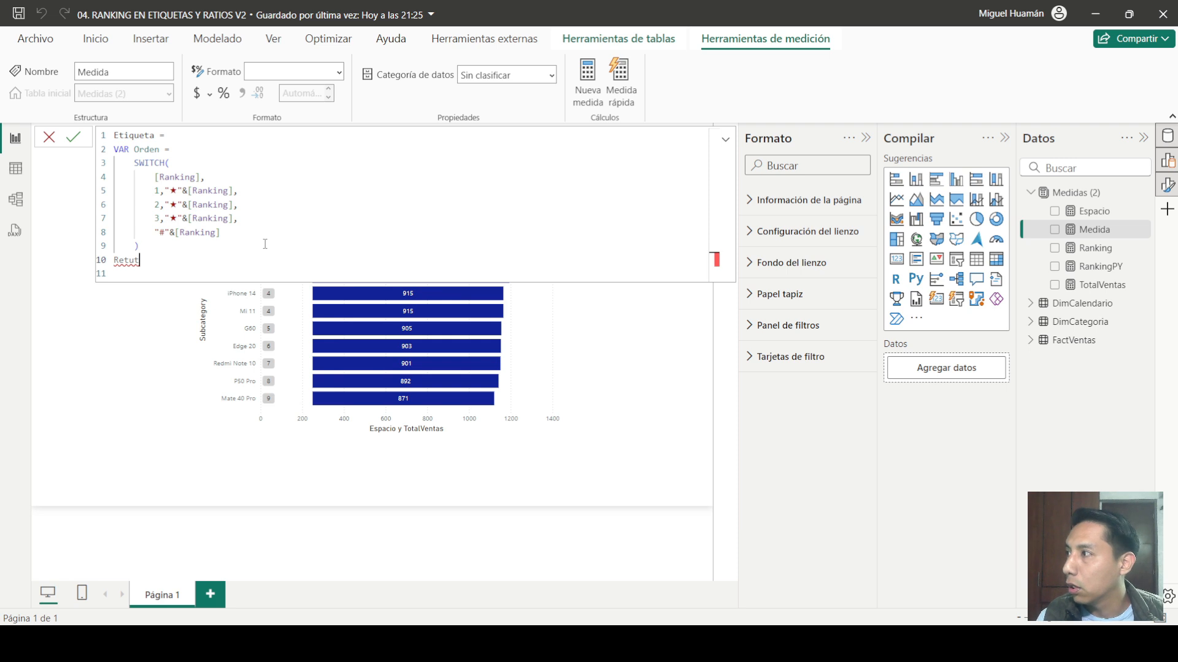
pyautogui.press('Tab')
pyautogui.hotkey('shift', 'Return')
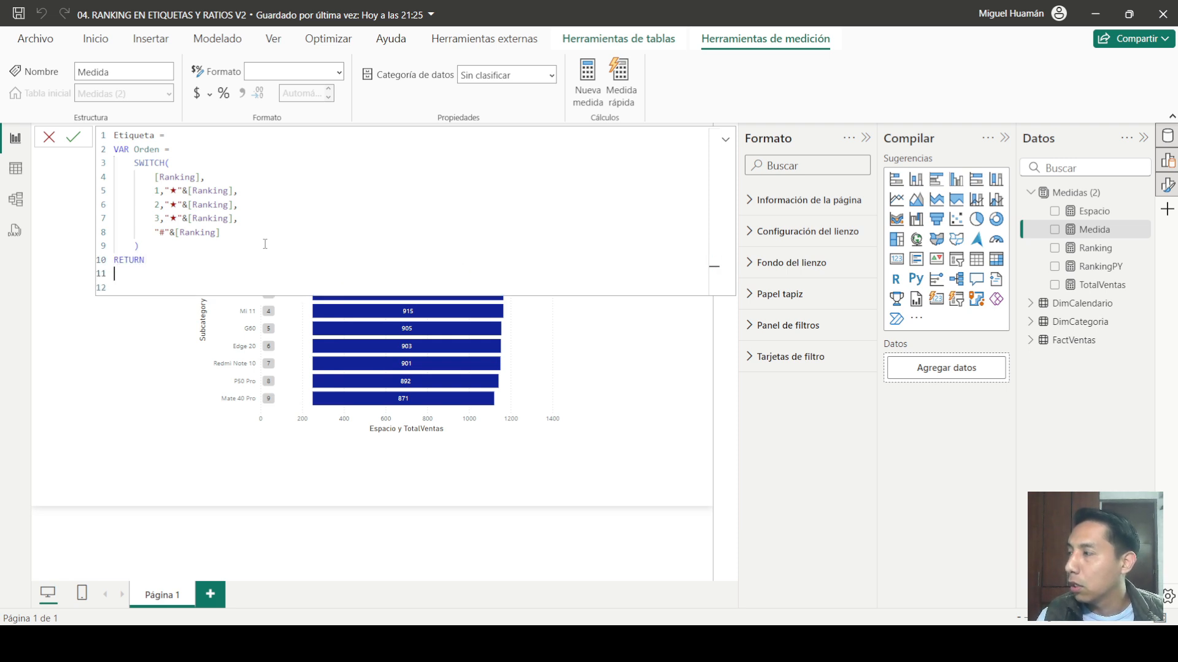
pyautogui.write('Orden')
pyautogui.press('Tab')
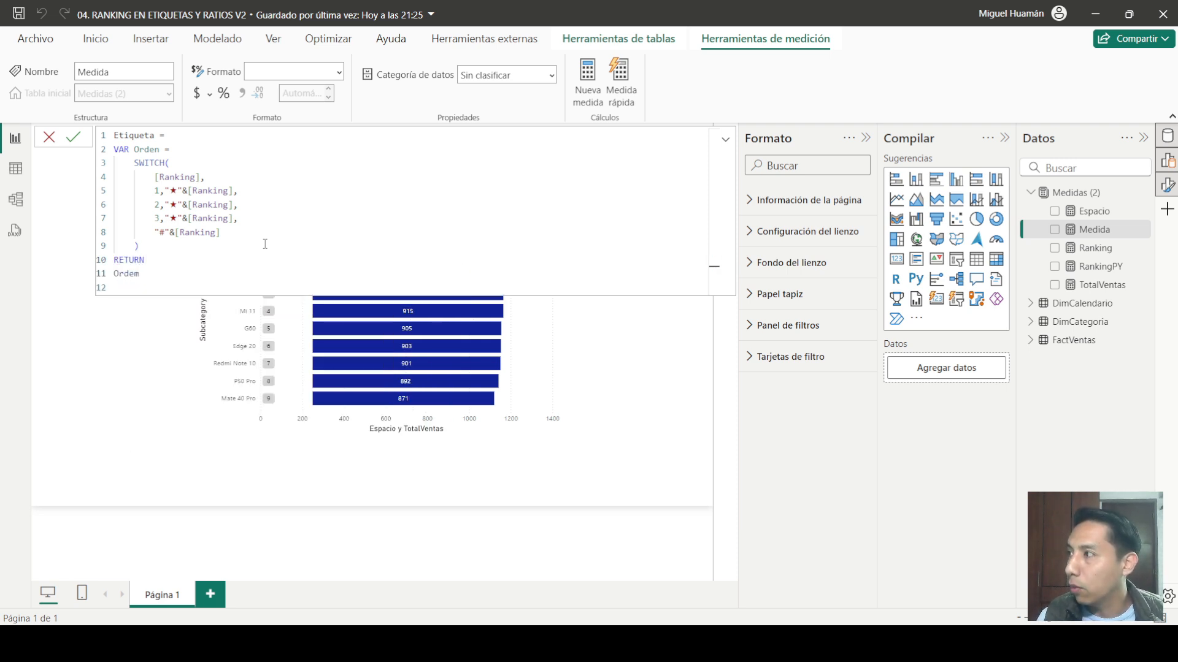
pyautogui.press('BackSpace')
pyautogui.write('n')
pyautogui.press('Escape')
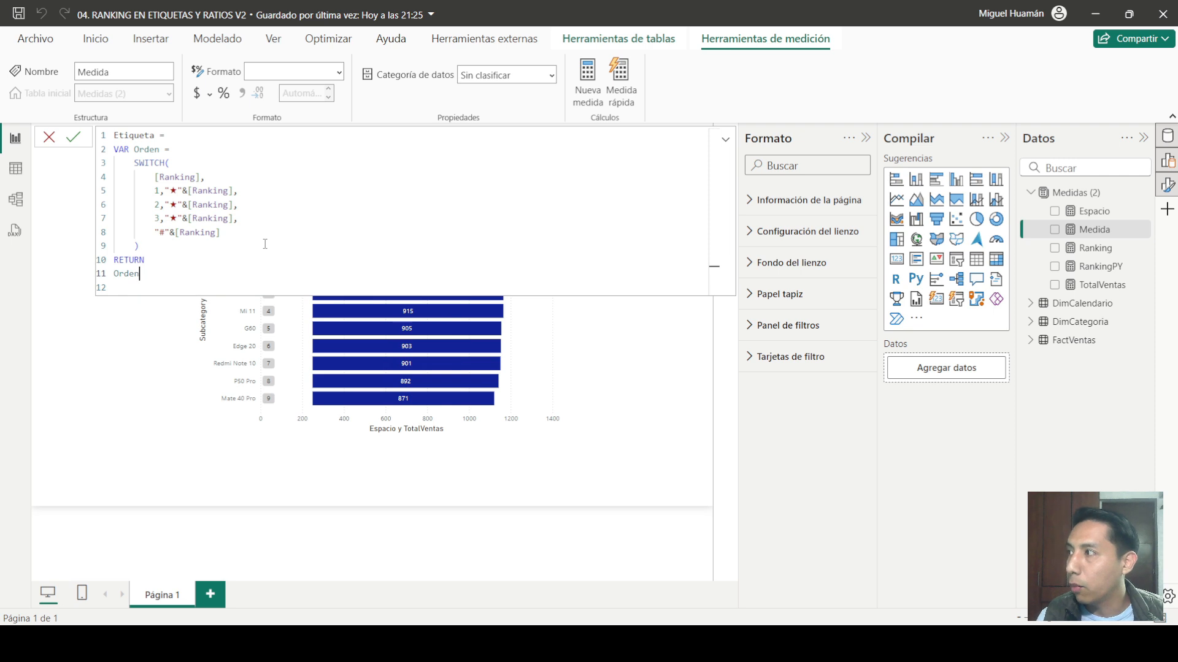
pyautogui.press('Return')
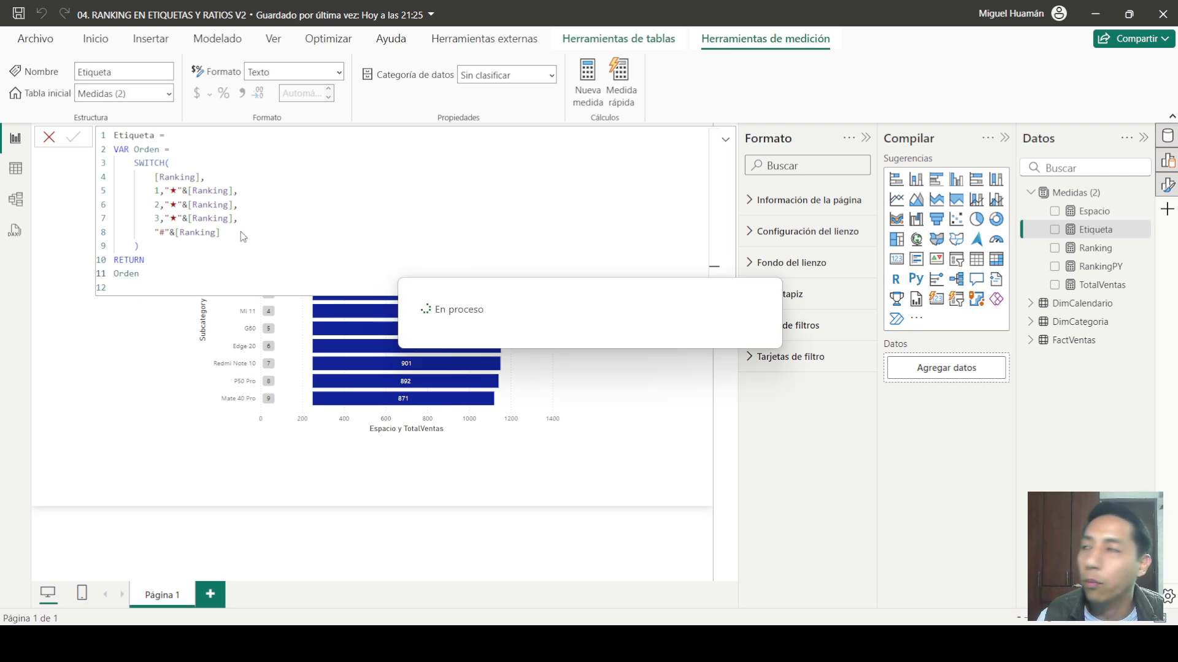
pyautogui.click(49, 137)
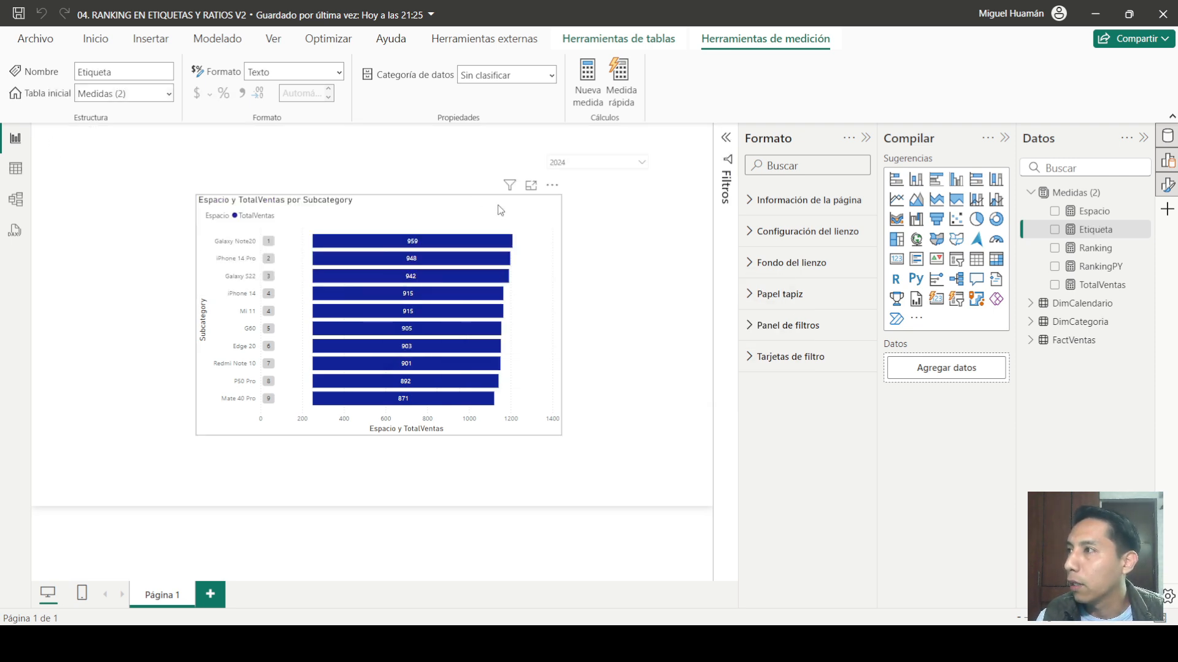
# Step: Set the value field of the bar chart's Espacio data labels to Etiqueta, and check the labels in focus mode
pyautogui.click(501, 210)
pyautogui.scroll(-5, 792, 453)
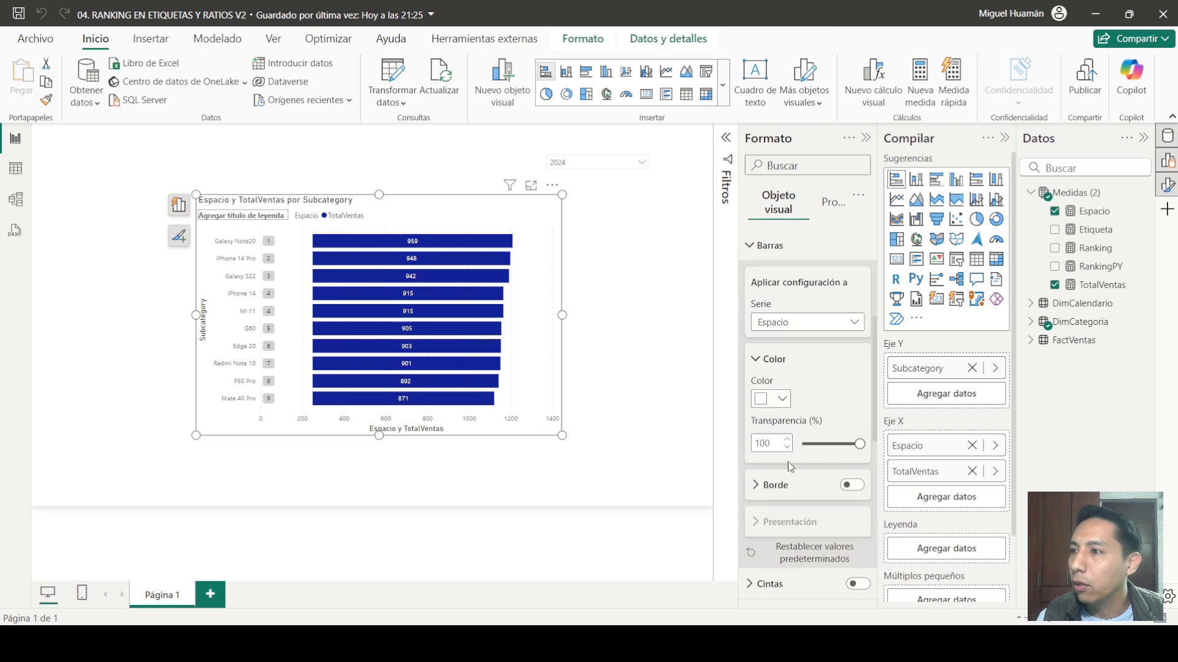
pyautogui.scroll(-2, 796, 455)
pyautogui.scroll(-2, 797, 455)
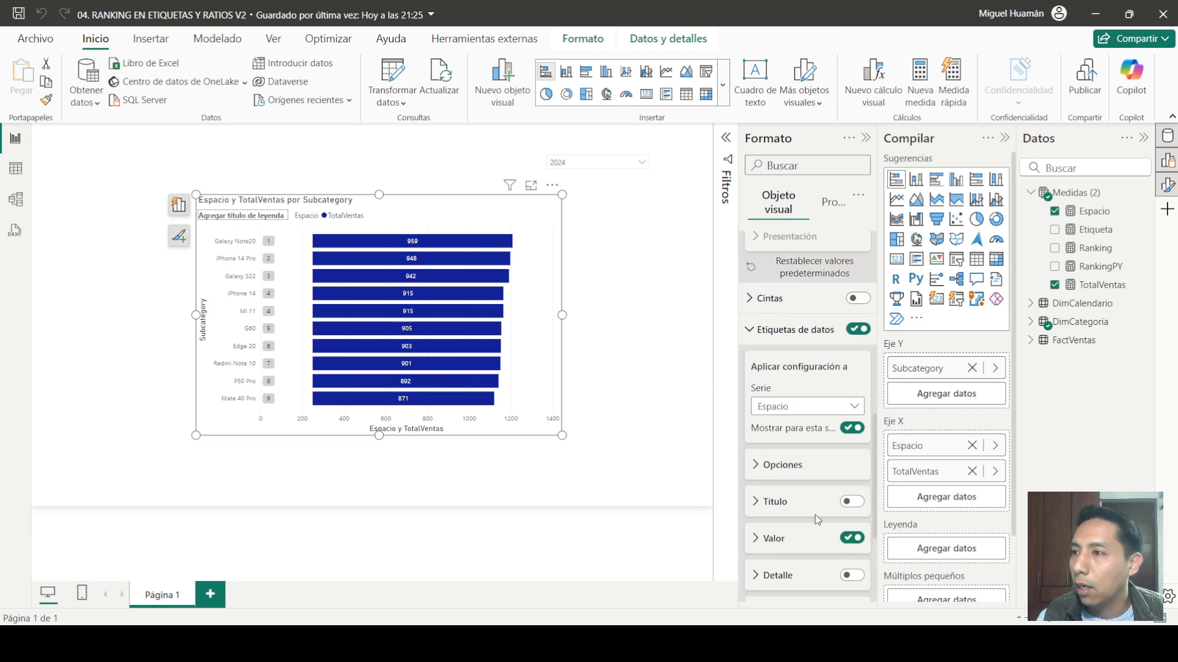
pyautogui.click(788, 538)
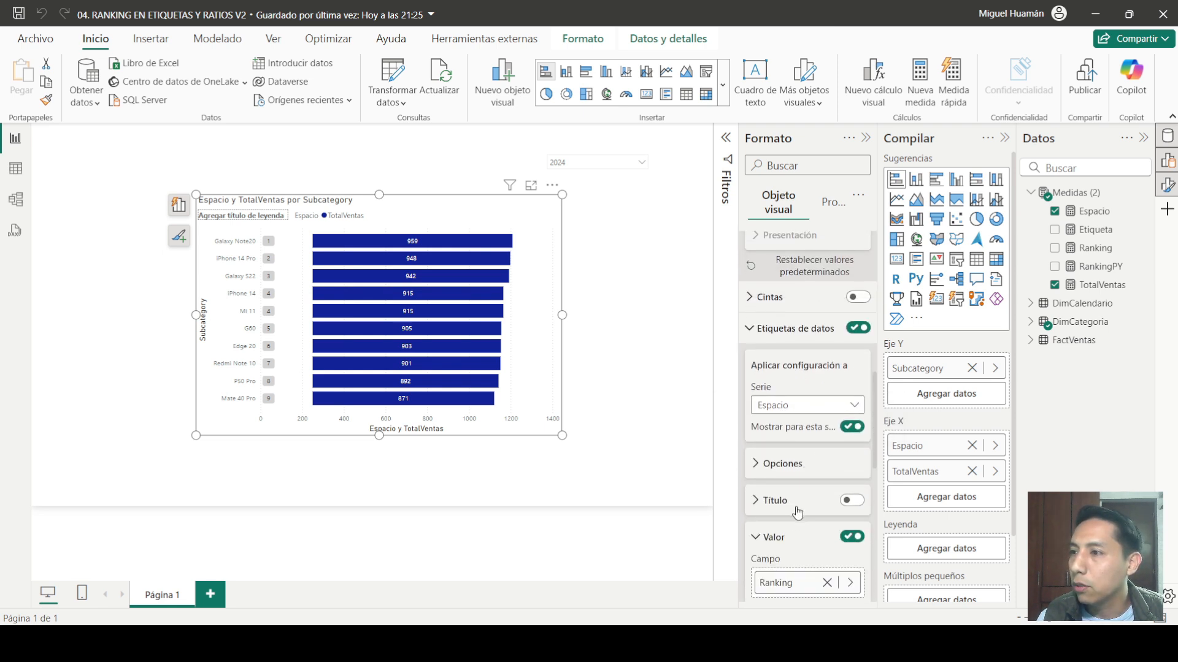
pyautogui.scroll(-3, 797, 491)
pyautogui.click(849, 353)
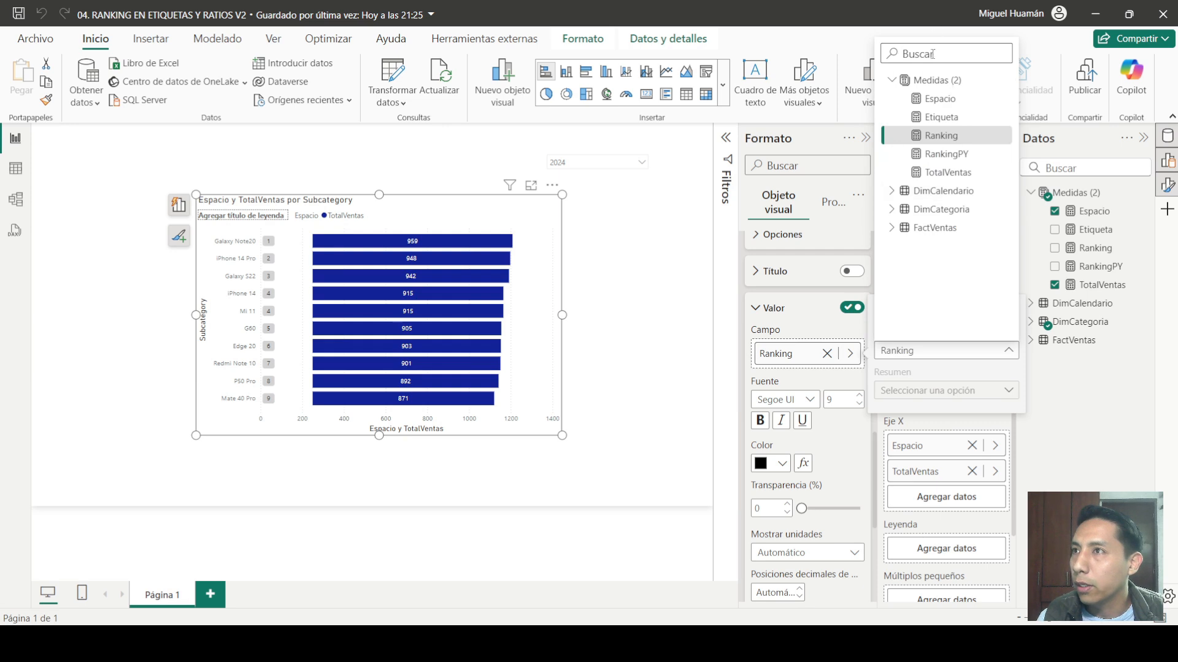
pyautogui.click(941, 116)
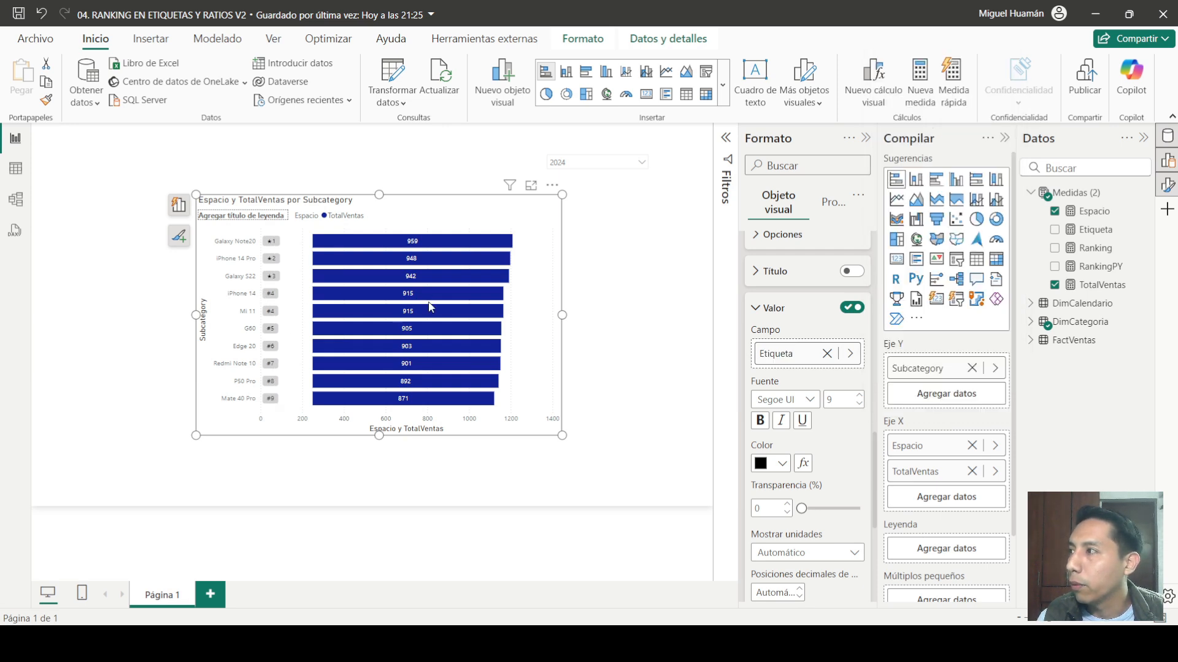
pyautogui.click(531, 185)
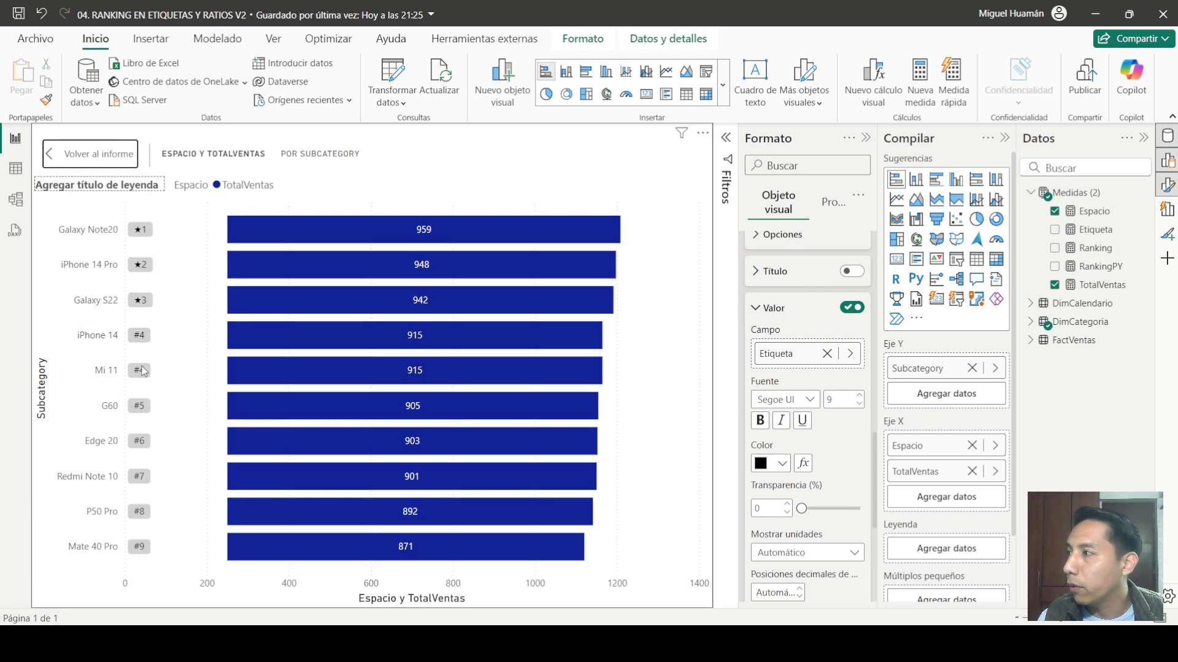
pyautogui.click(95, 165)
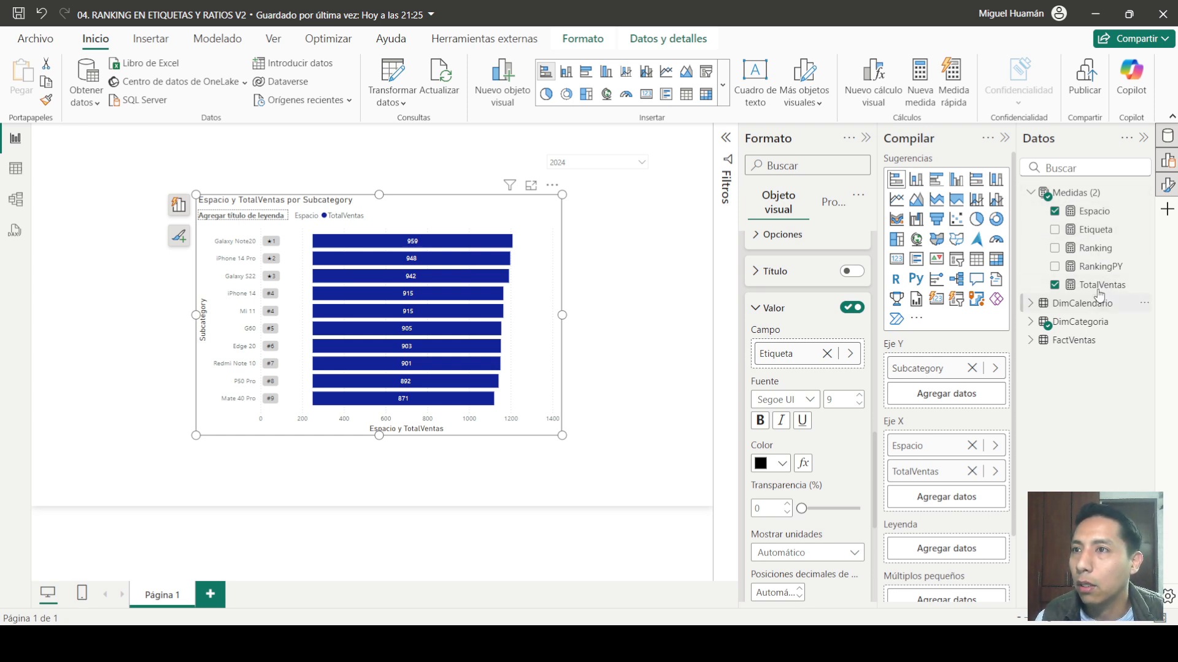
# Step: Open the Etiqueta measure and declare a variable EtiquetaPY on a new line between the Orden SWITCH and RETURN
pyautogui.click(1096, 230)
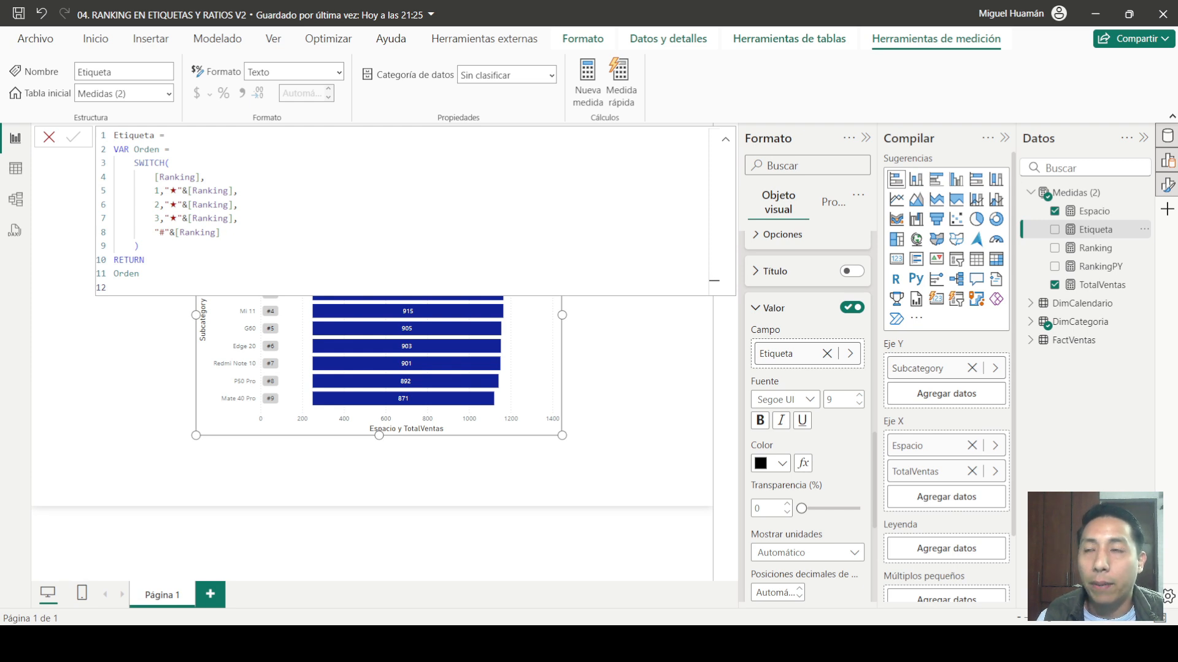
pyautogui.click(174, 250)
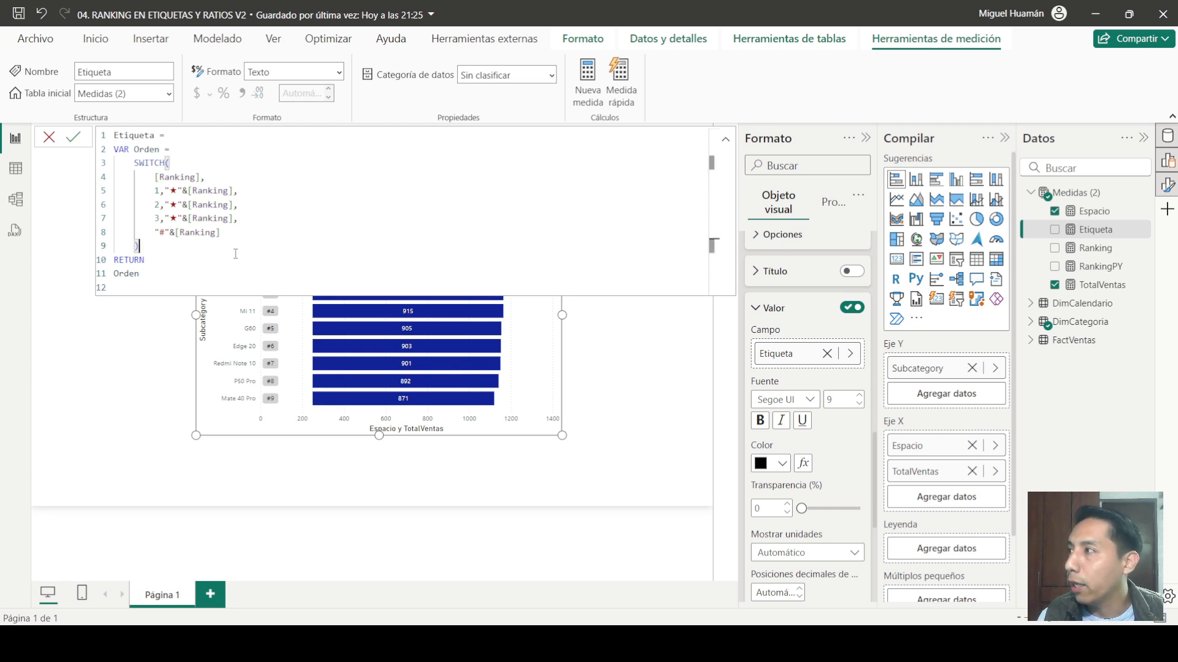
pyautogui.hotkey('shift', 'Return')
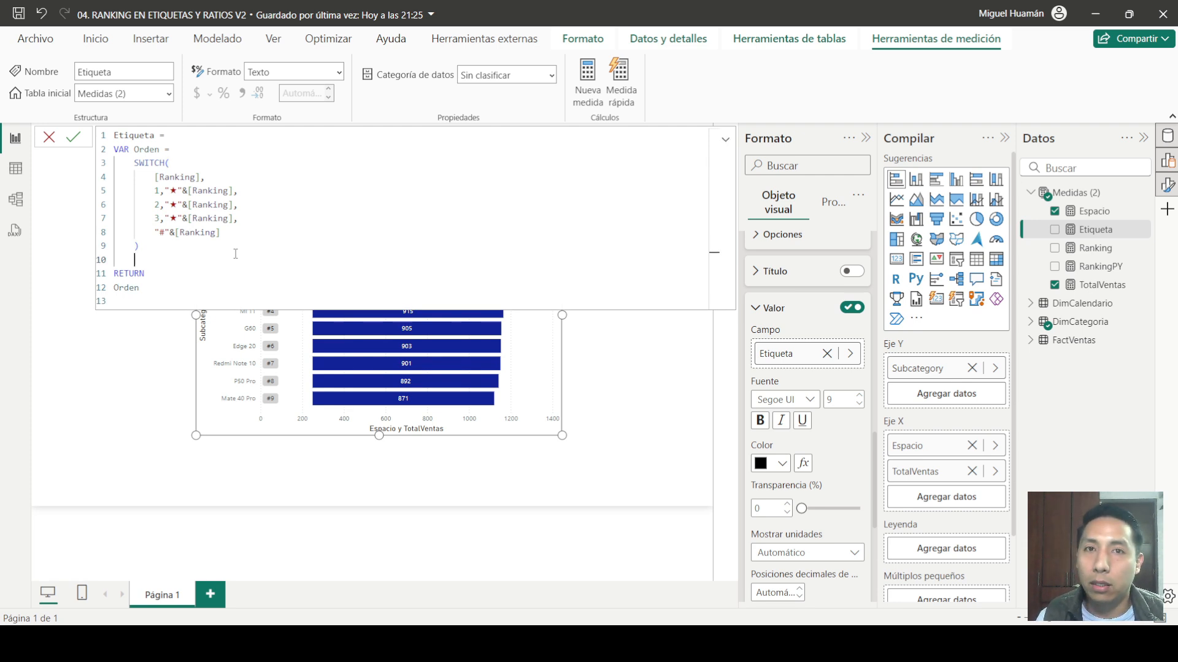
pyautogui.press('BackSpace')
pyautogui.write('VA')
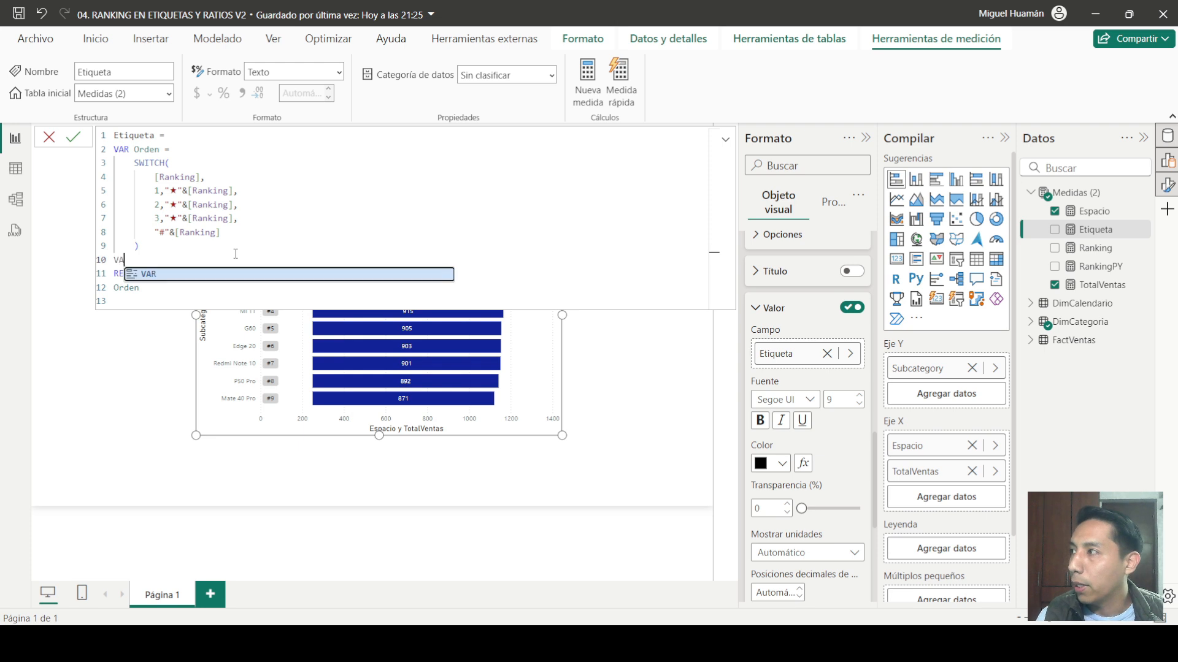
pyautogui.write('R')
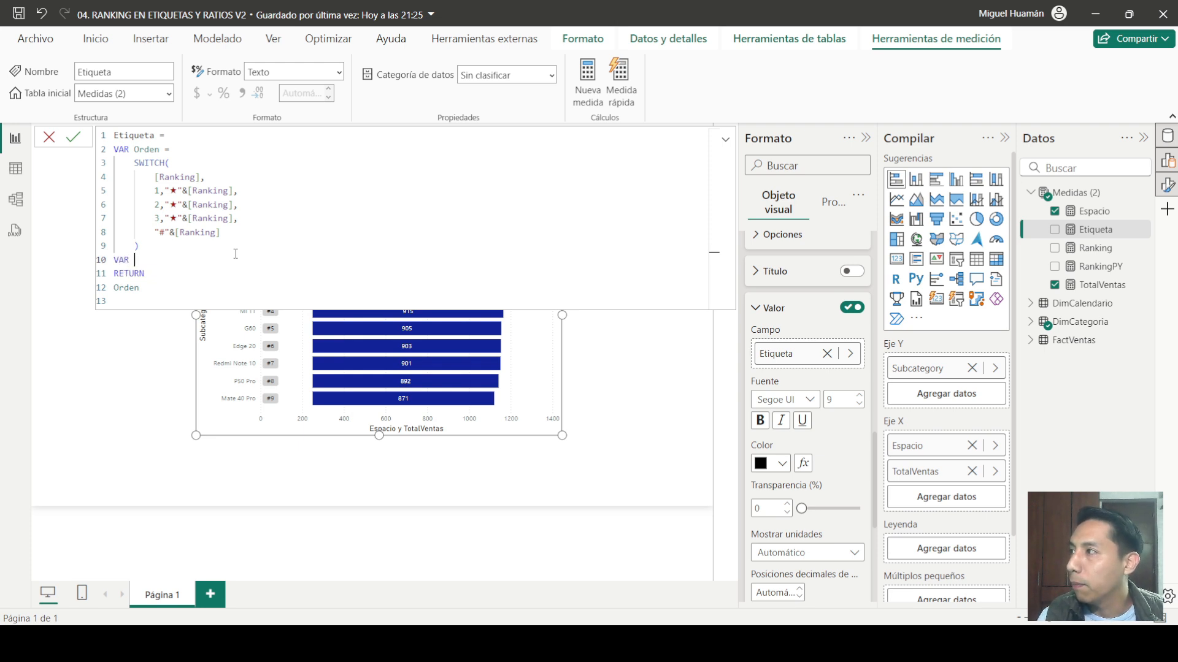
pyautogui.write(' Etiquet')
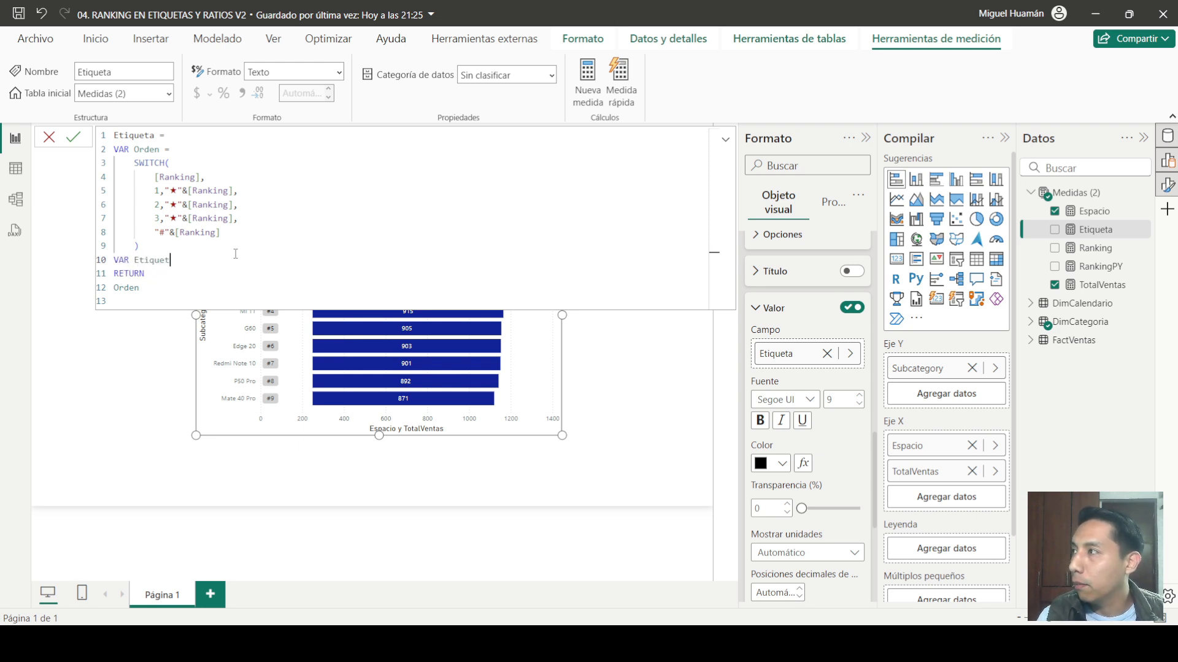
pyautogui.write('aPY')
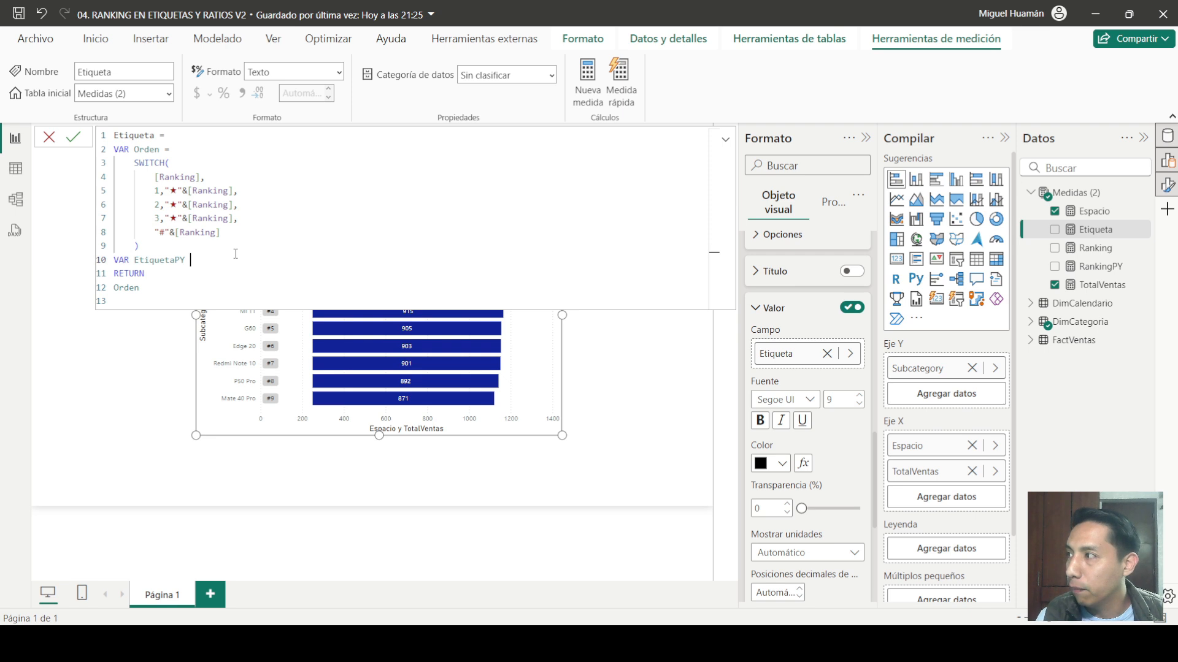
pyautogui.write(' =')
pyautogui.hotkey('shift', 'Return')
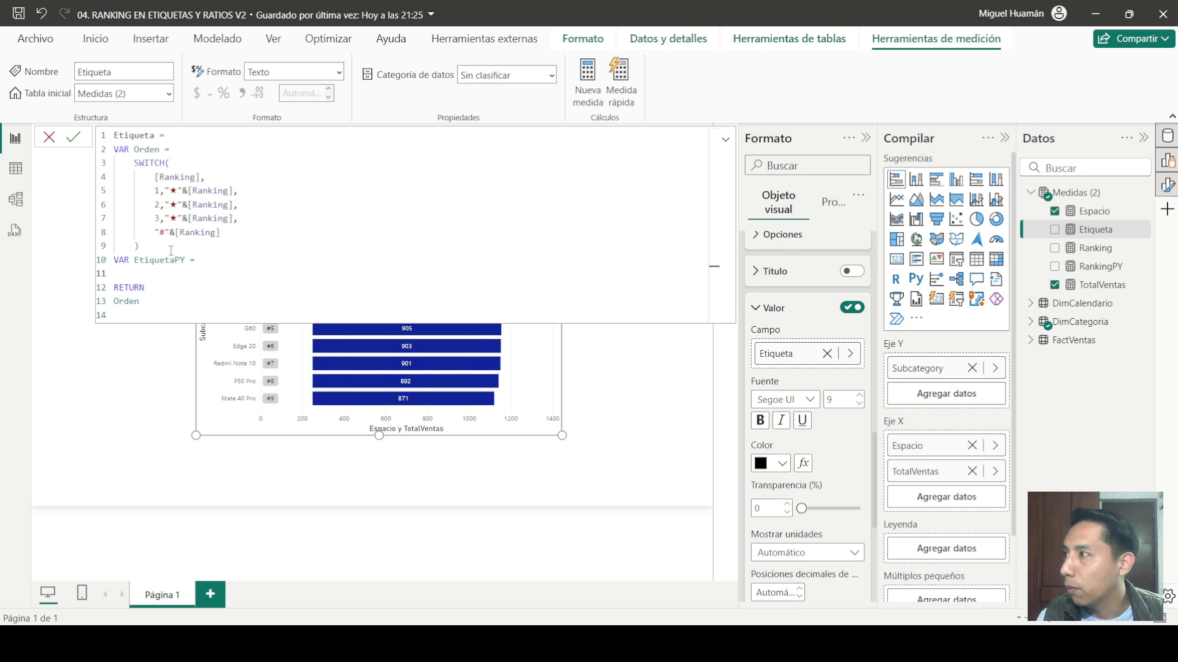
# Step: Copy the whole SWITCH block of the Orden variable into the EtiquetaPY variable
pyautogui.moveTo(139, 246); pyautogui.dragTo(114, 163)
pyautogui.hotkey('ctrl', 'c')
pyautogui.click(224, 273)
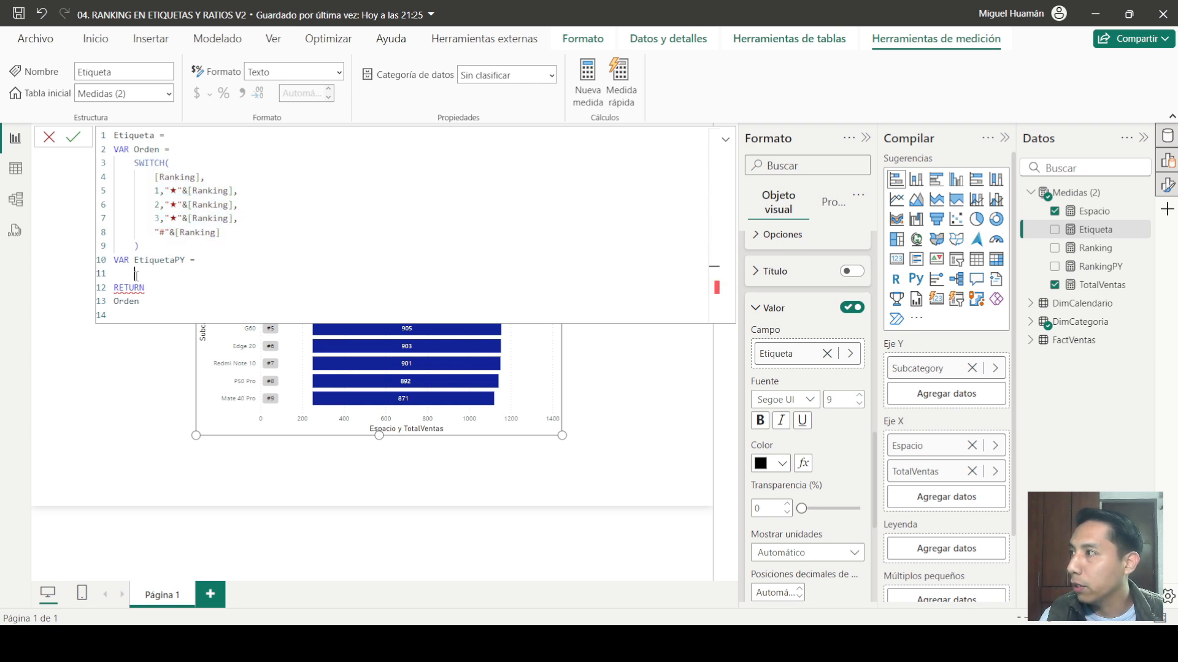
pyautogui.hotkey('ctrl', 'v')
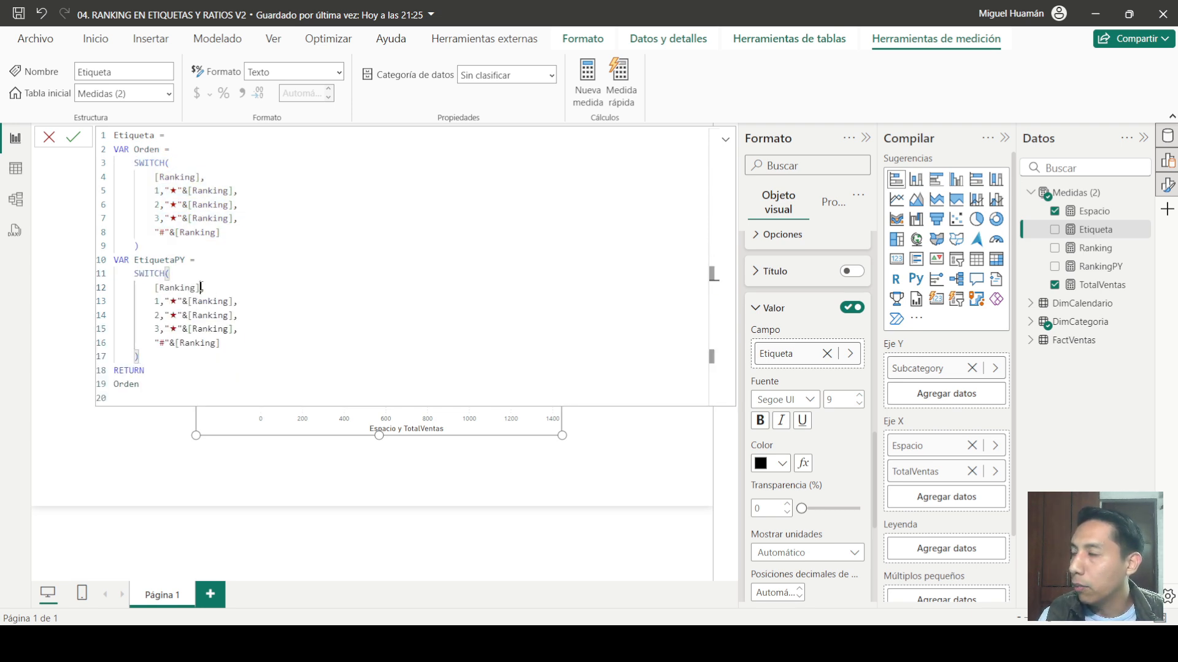
# Step: Replace the [Ranking] expression of the EtiquetaPY SWITCH with TRUE()
pyautogui.click(200, 288)
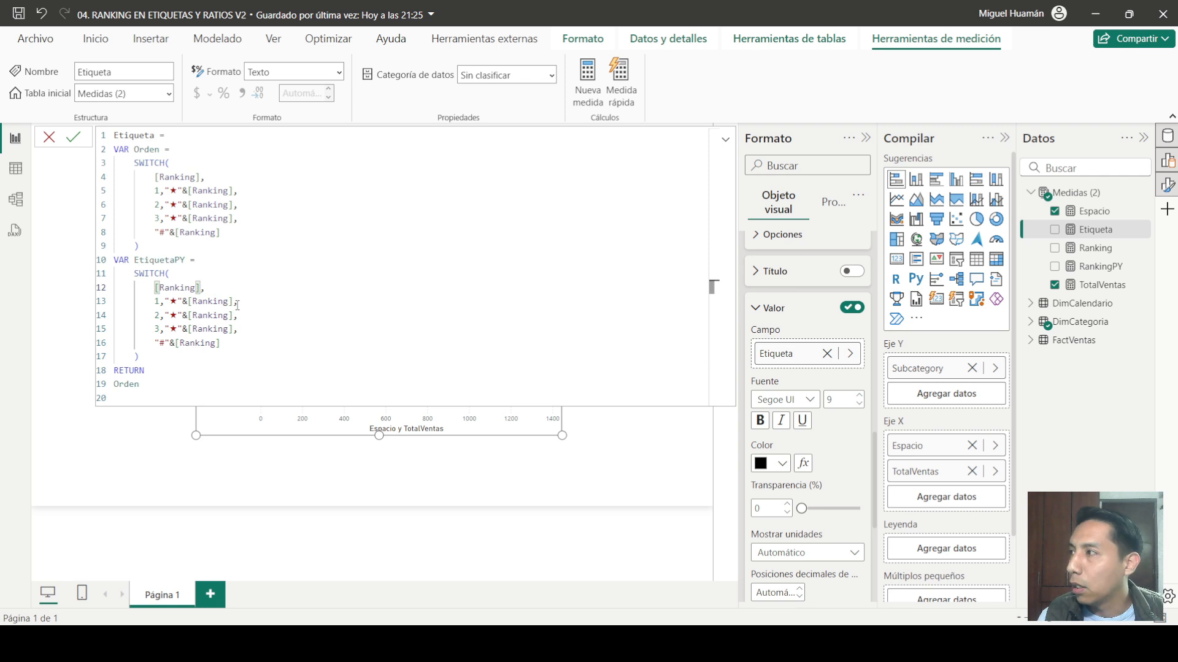
pyautogui.press('BackSpace')
pyautogui.press('BackSpace')
pyautogui.press('BackSpace')
pyautogui.press('BackSpace')
pyautogui.press('BackSpace')
pyautogui.press('BackSpace')
pyautogui.press('BackSpace')
pyautogui.press('BackSpace')
pyautogui.press('BackSpace')
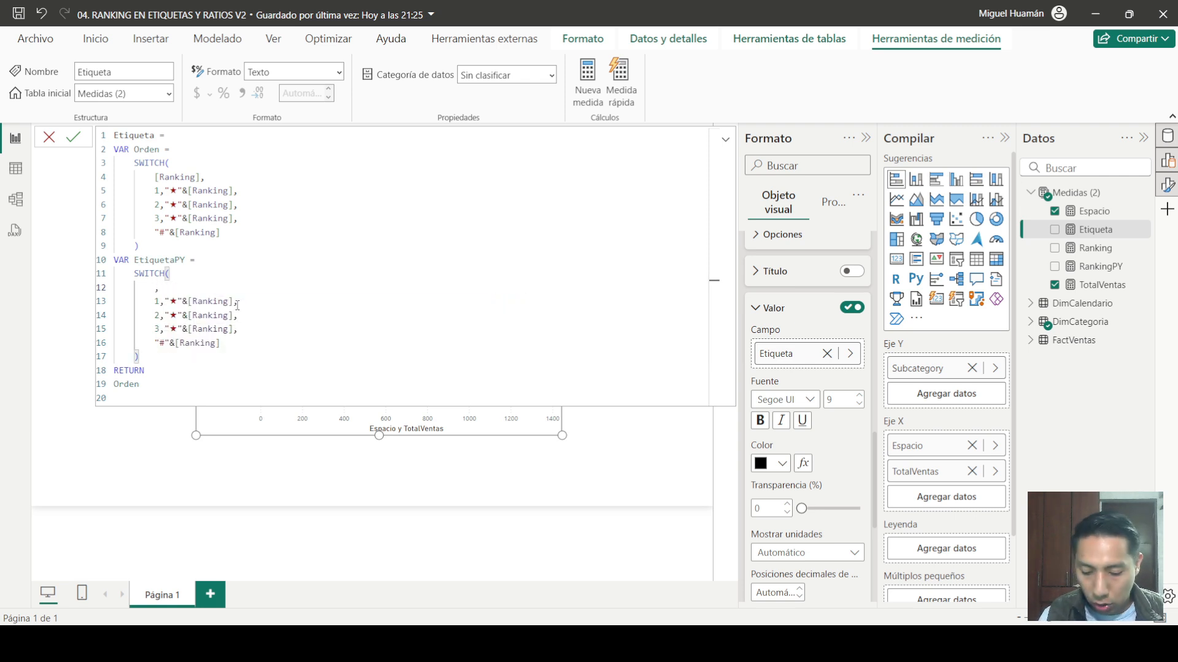
pyautogui.write('TRUE(),')
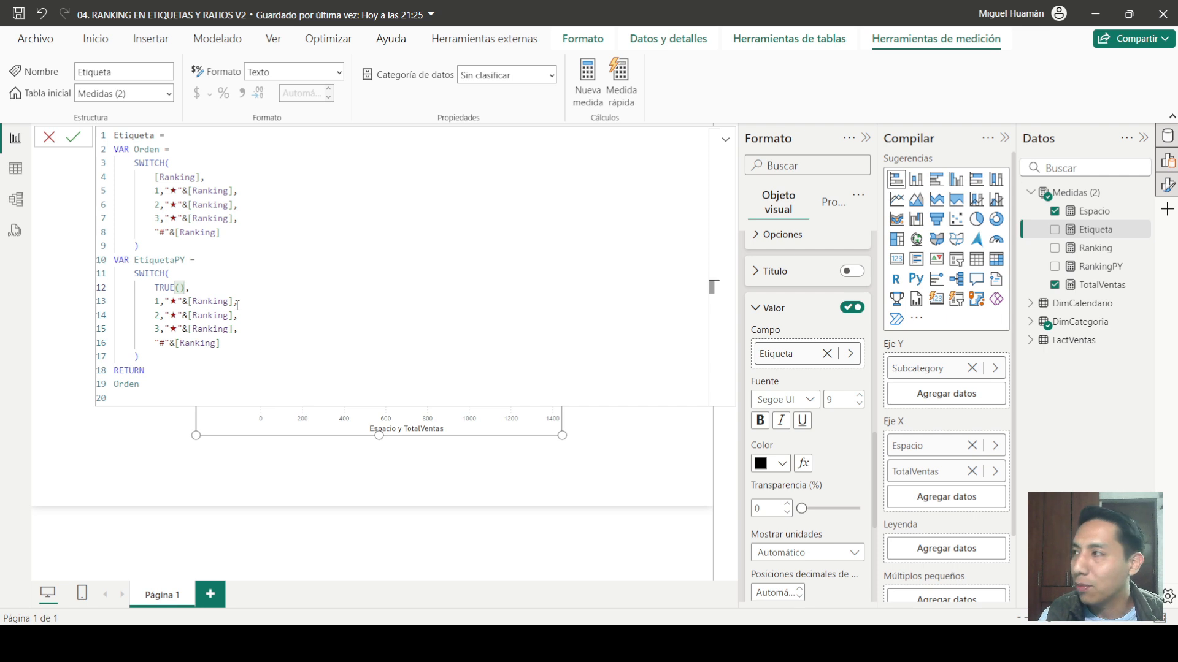
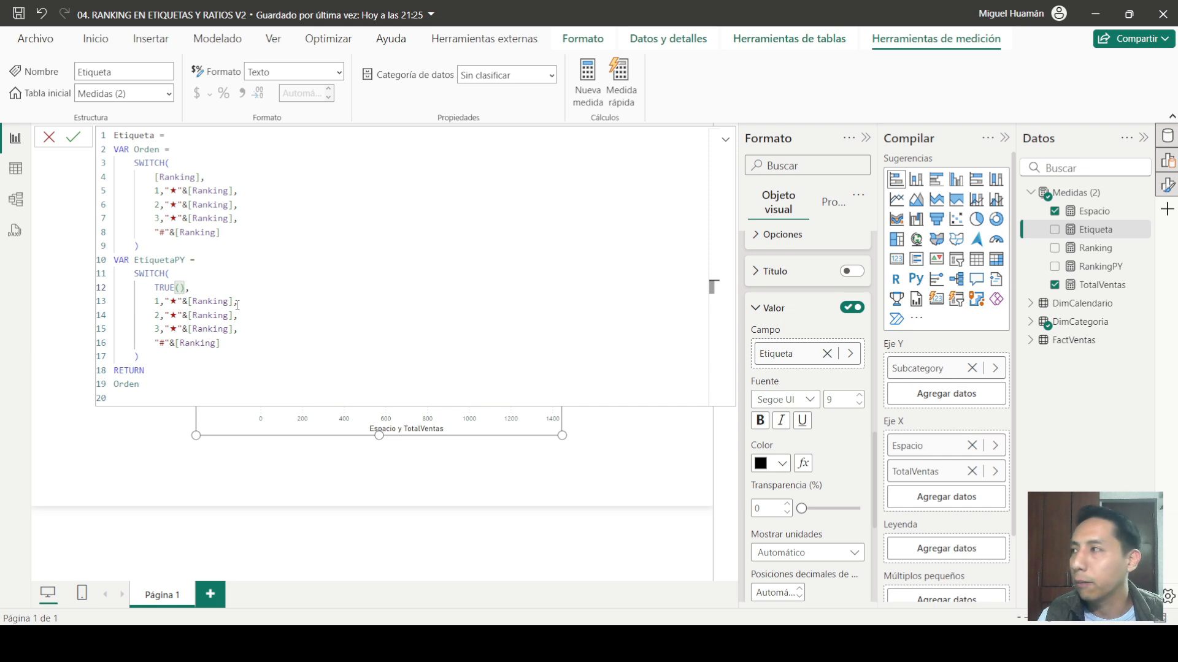
pyautogui.click(156, 301)
pyautogui.click(157, 315)
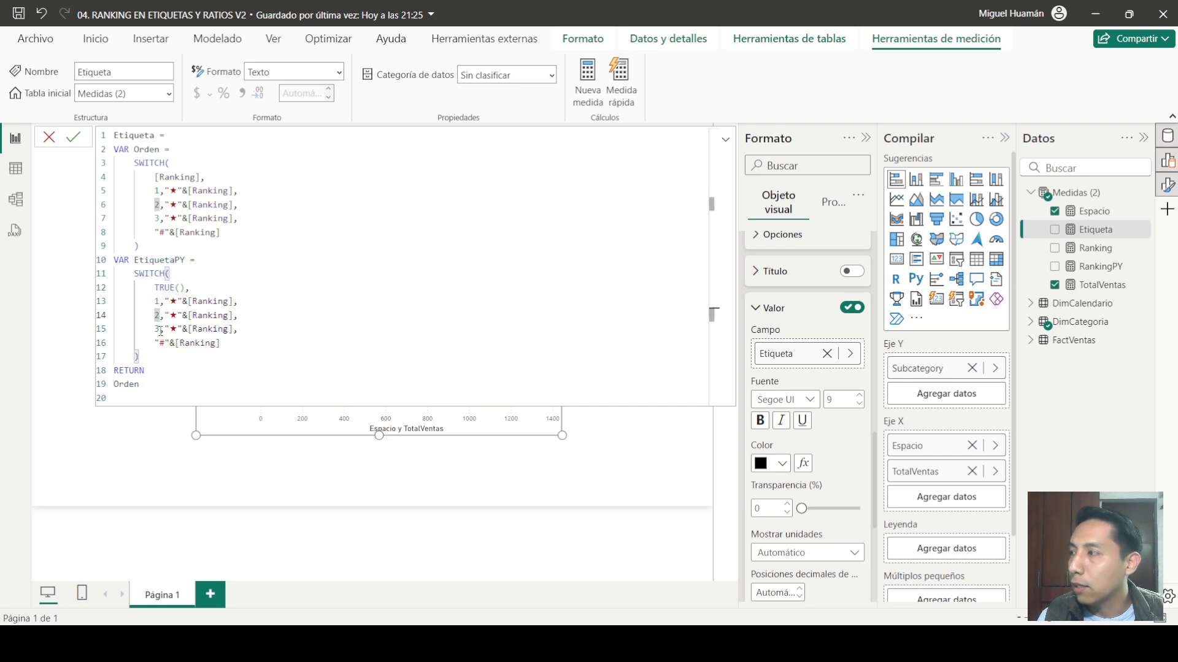
pyautogui.click(158, 329)
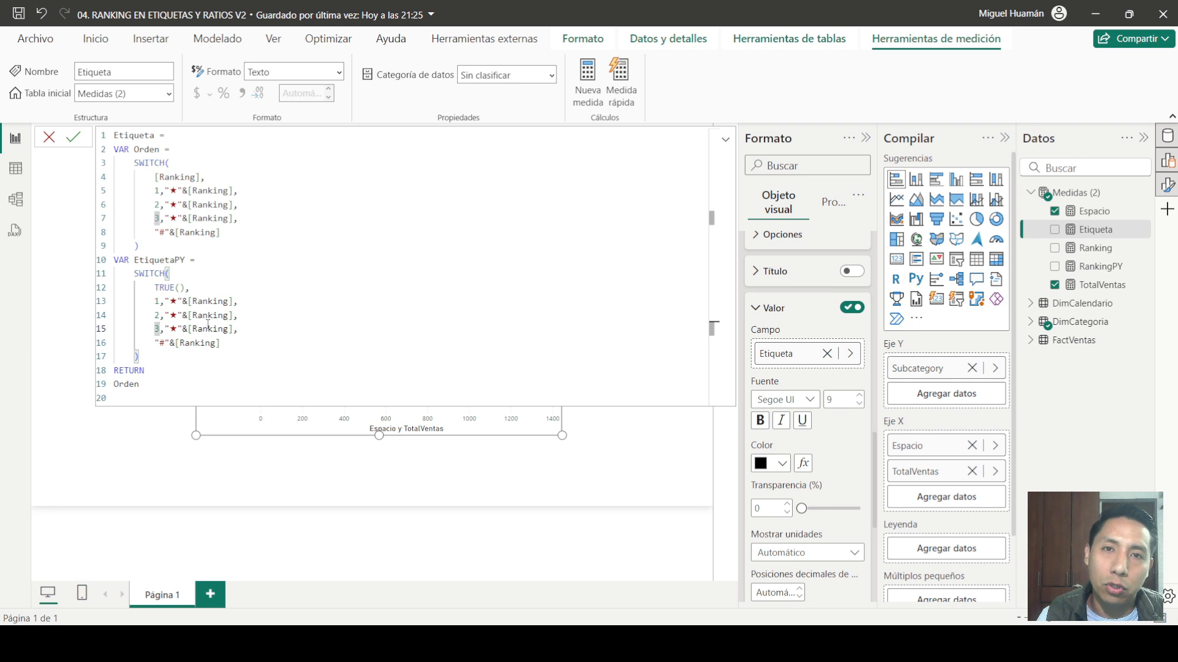
# Step: Insert a line above VAR Orden and declare a variable named Diferencial on it
pyautogui.click(111, 153)
pyautogui.press('Return')
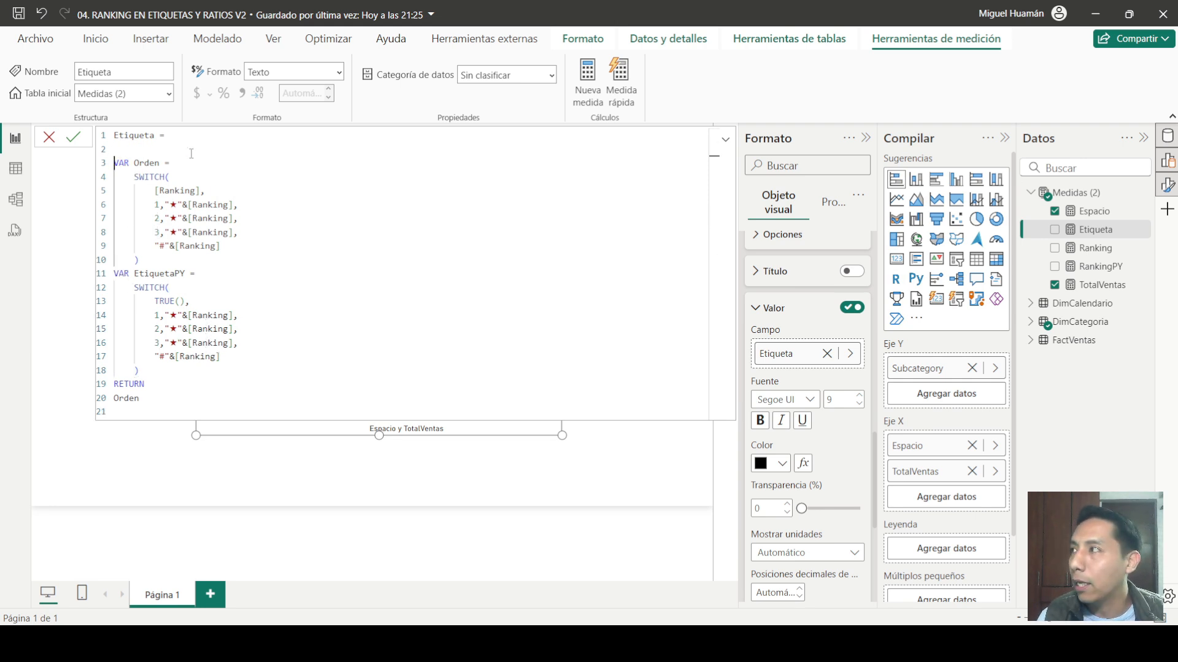
pyautogui.press('Up')
pyautogui.write('VAR')
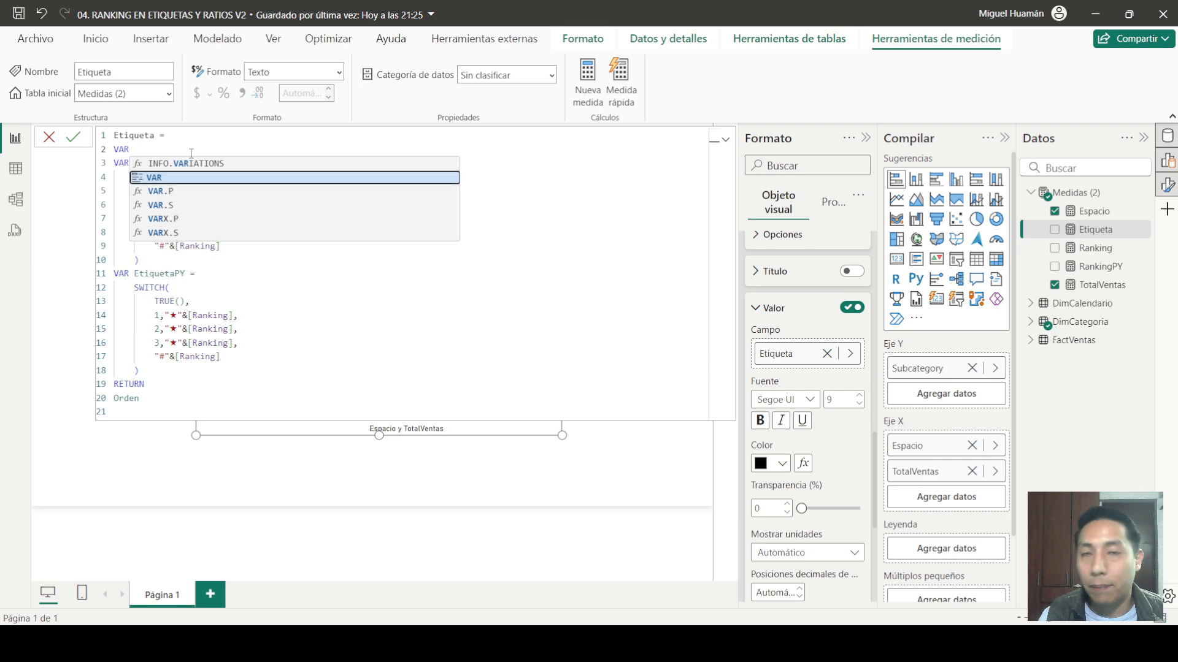
pyautogui.press('Escape')
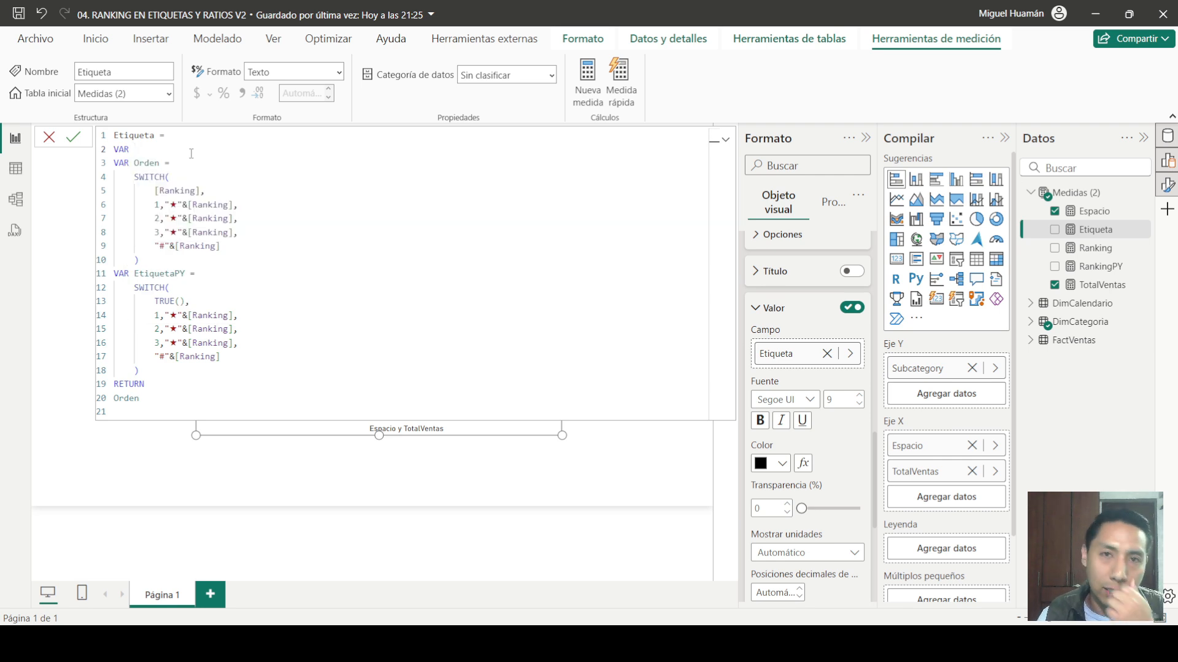
pyautogui.write('Difere')
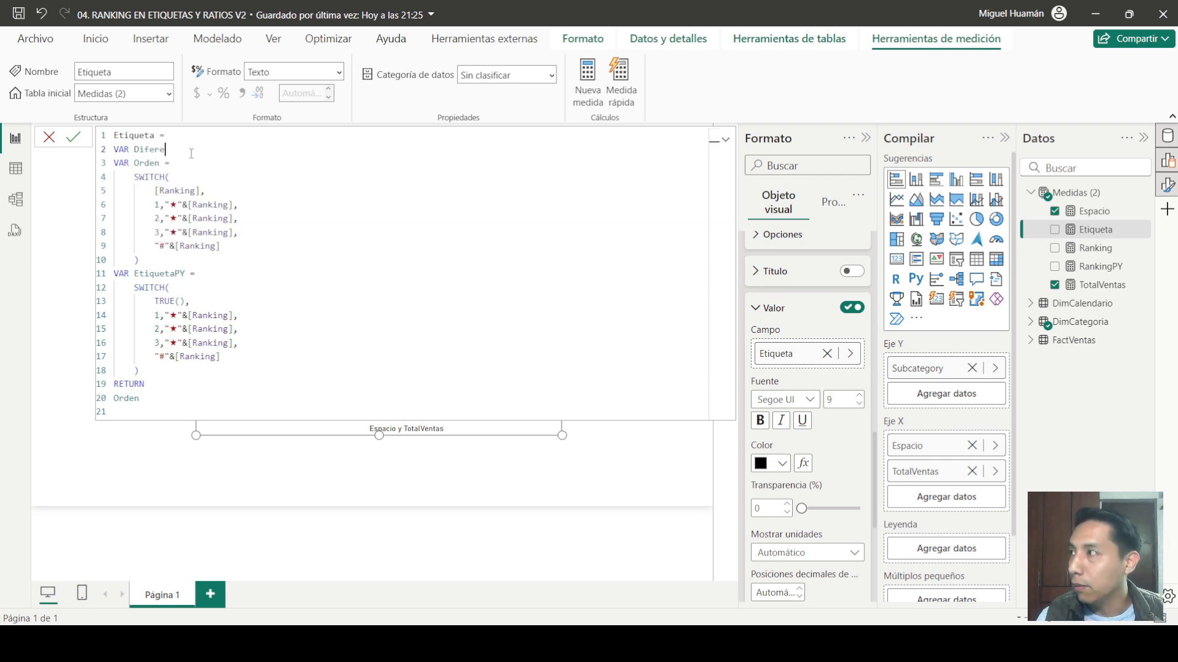
pyautogui.write('ncial')
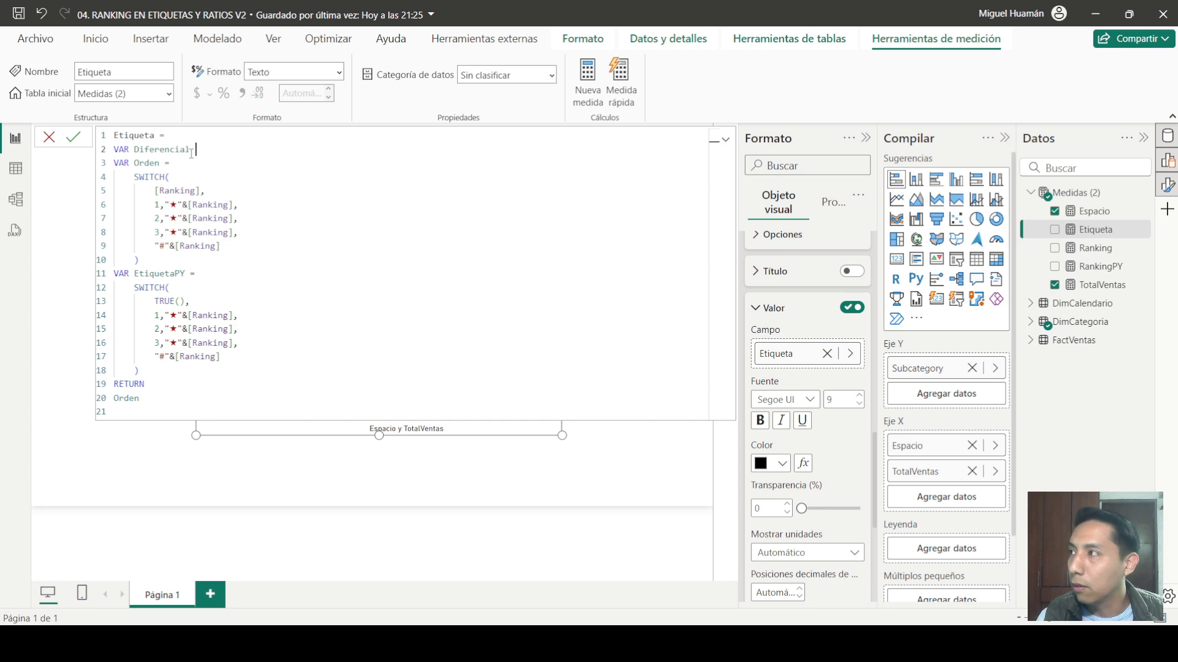
# Step: Define Diferencial as [RankingPY]-[Ranking]
pyautogui.write(' = rank')
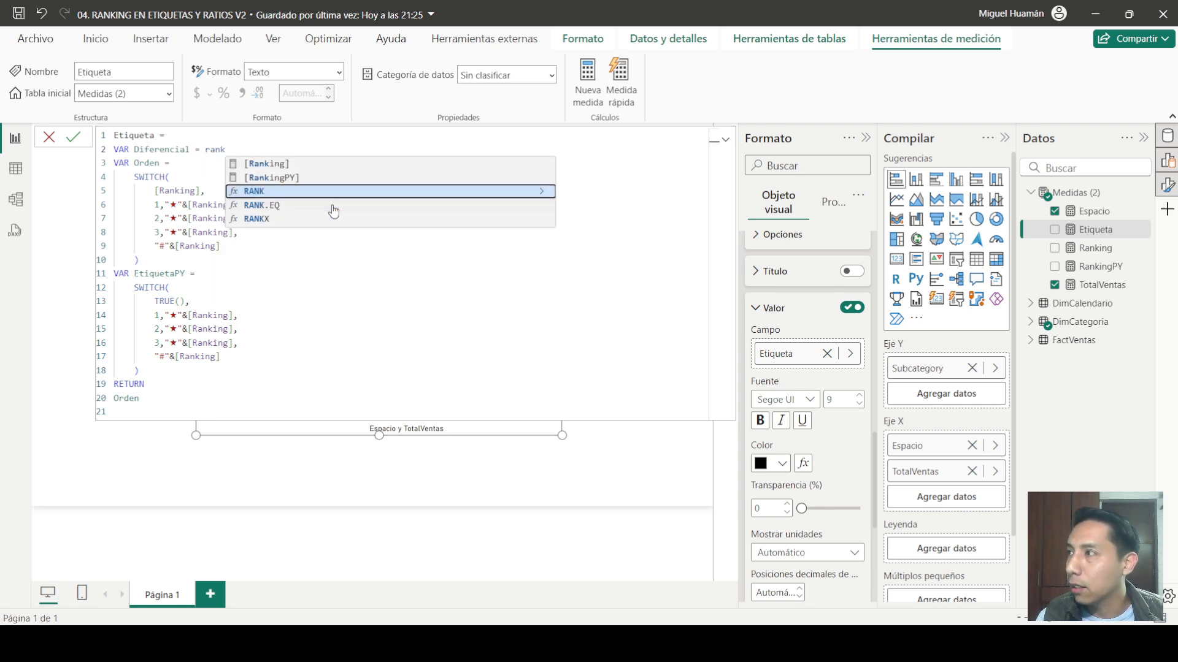
pyautogui.press('Up')
pyautogui.press('Tab')
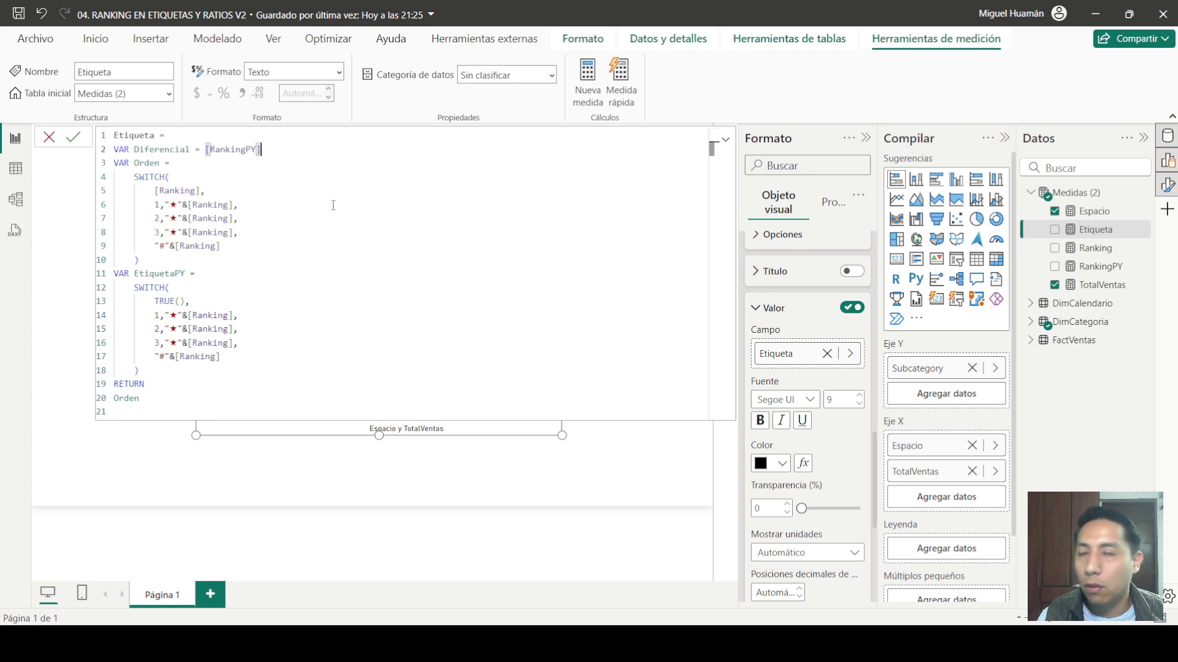
pyautogui.write('-rank')
pyautogui.press('Up')
pyautogui.press('Up')
pyautogui.press('Tab')
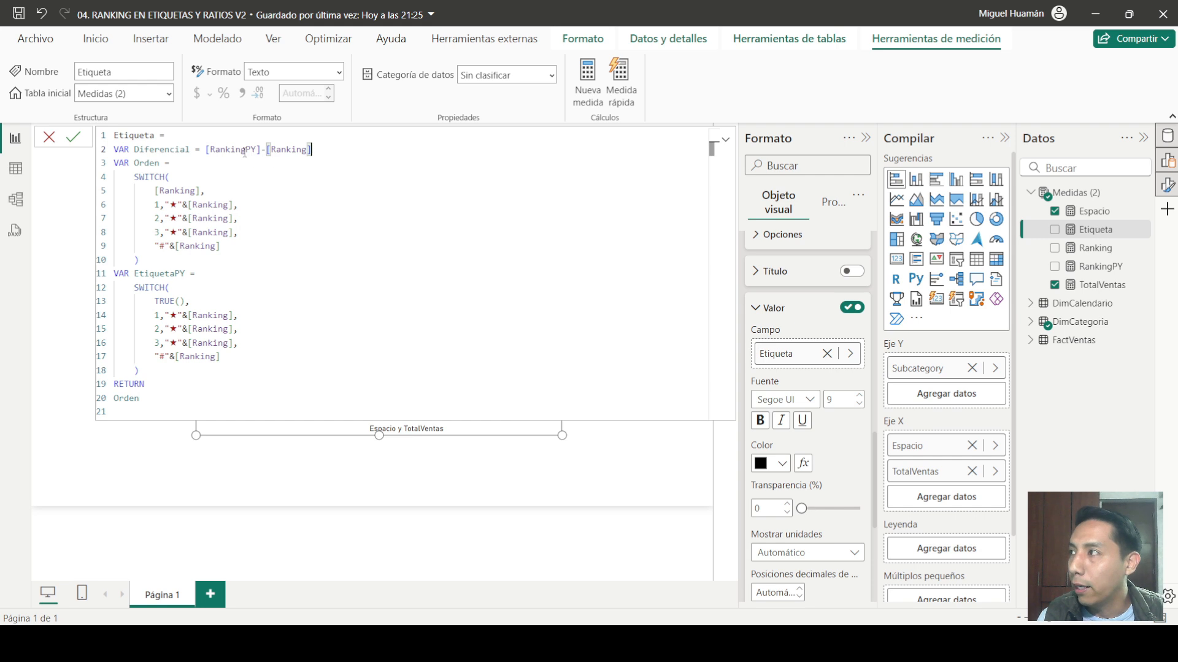
# Step: Replace the match value 1 in the EtiquetaPY SWITCH with the condition Diferencial = 0
pyautogui.click(161, 315)
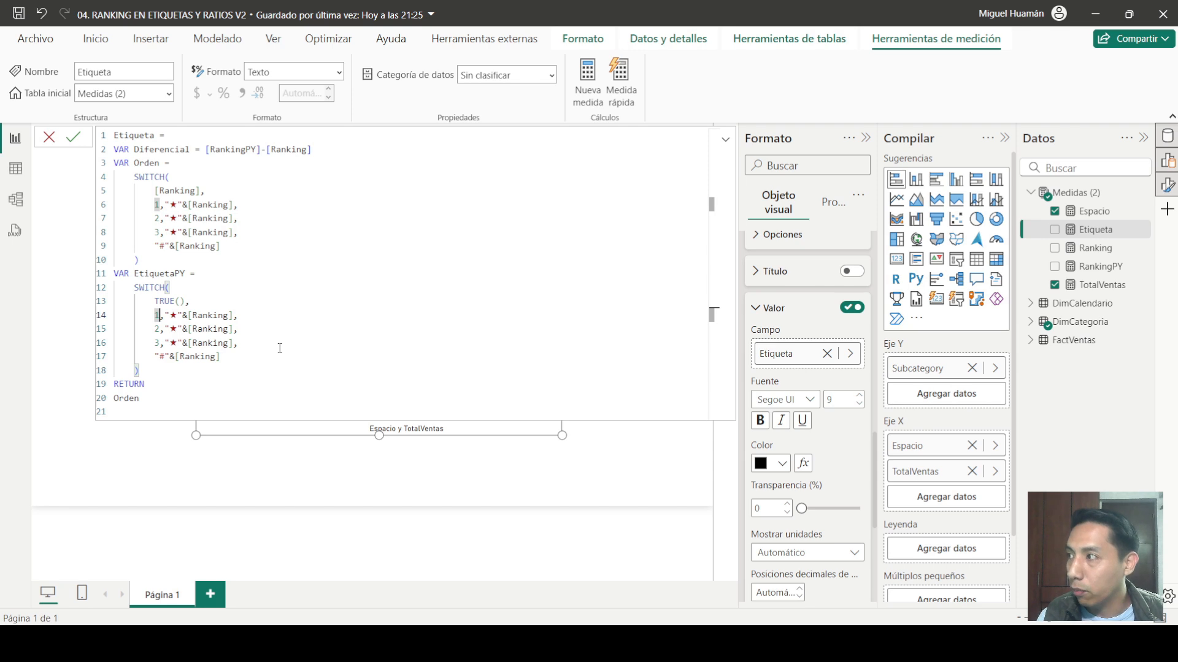
pyautogui.press('BackSpace')
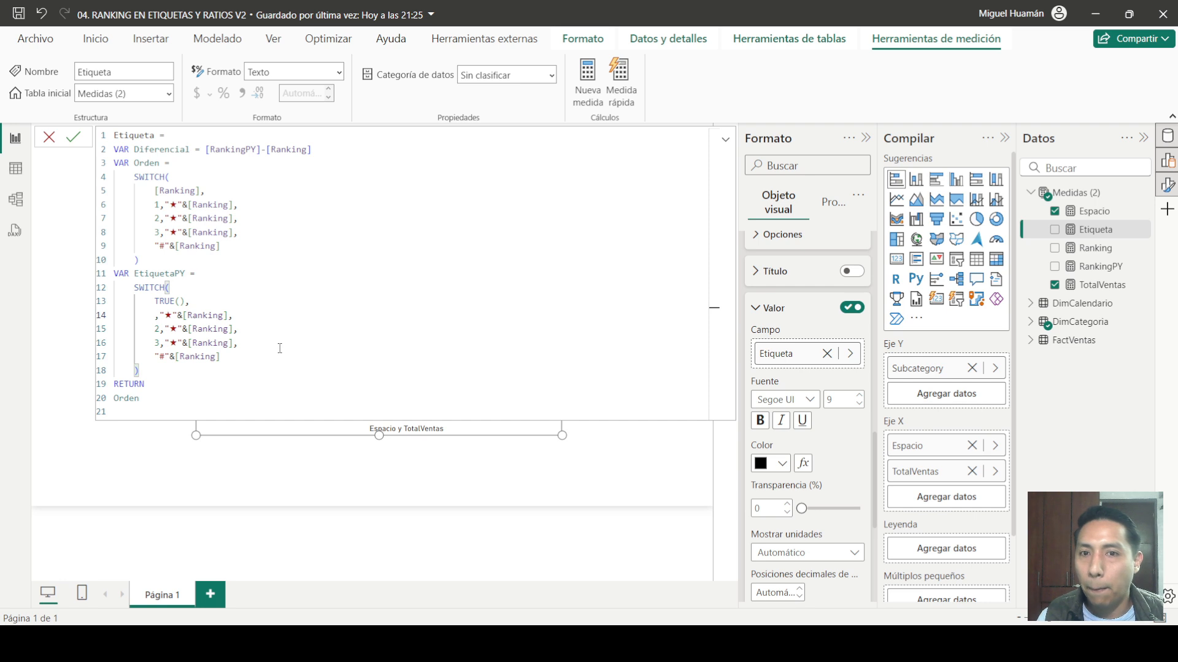
pyautogui.write('diferen')
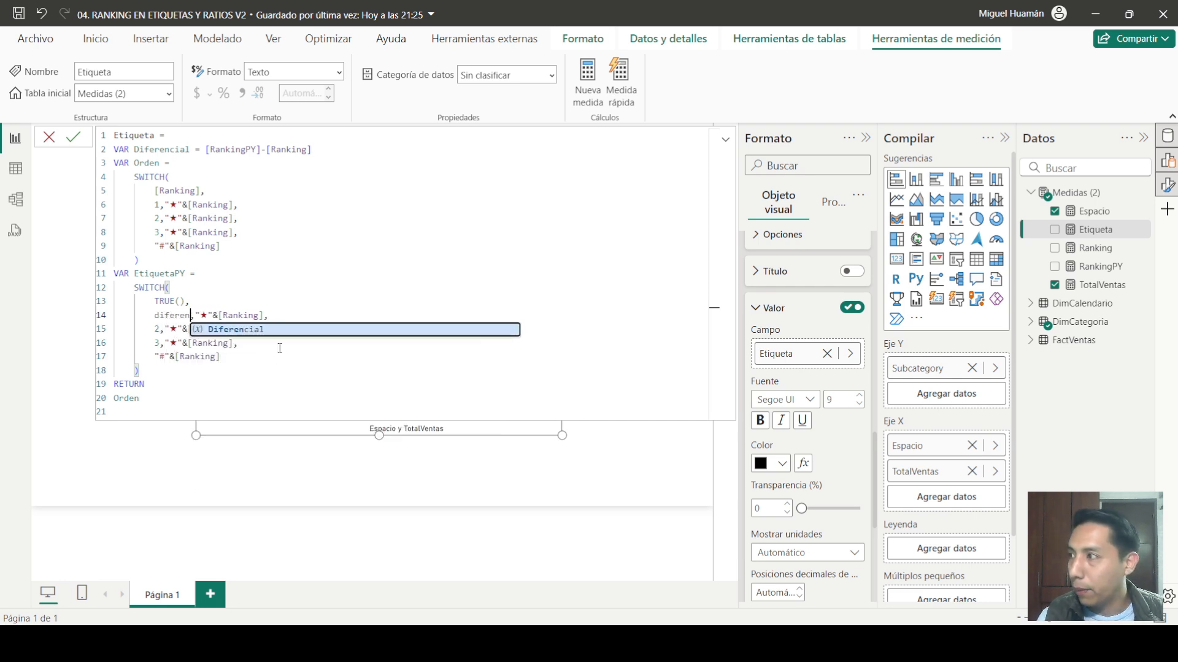
pyautogui.press('Tab')
pyautogui.write('=0')
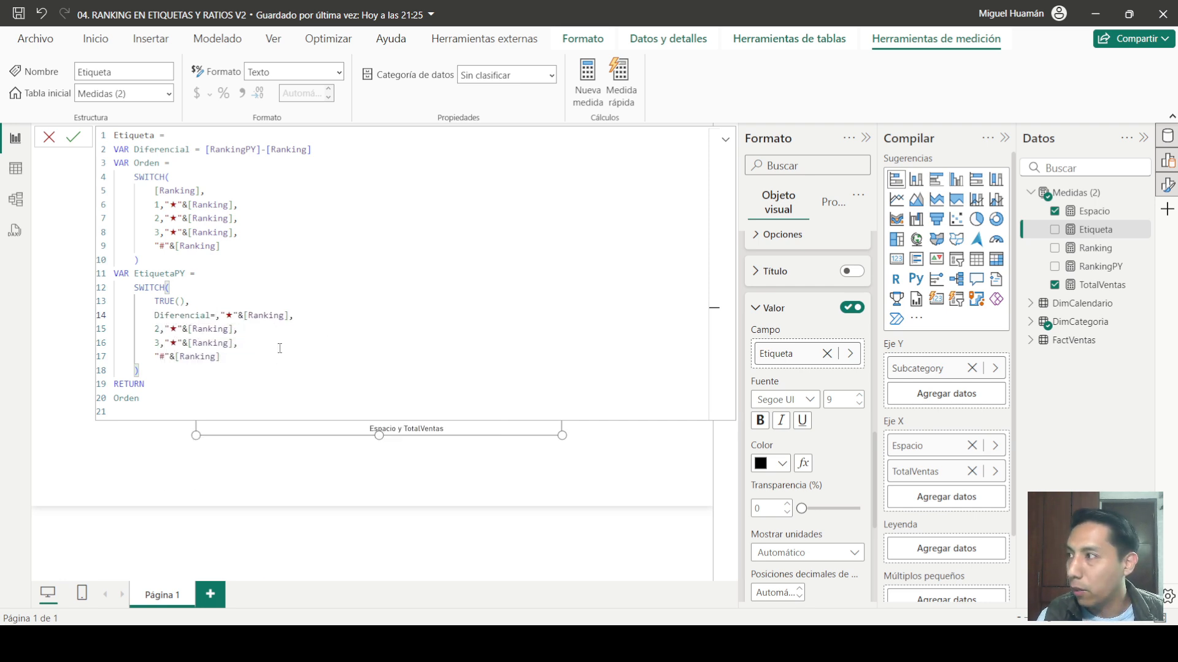
pyautogui.press('Left')
pyautogui.press('Left')
pyautogui.press('Right')
# Step: Replace the result of the Diferencial = 0 case in the EtiquetaPY SWITCH with Orden&"-"
pyautogui.moveTo(236, 316); pyautogui.dragTo(304, 317)
pyautogui.write('Orden')
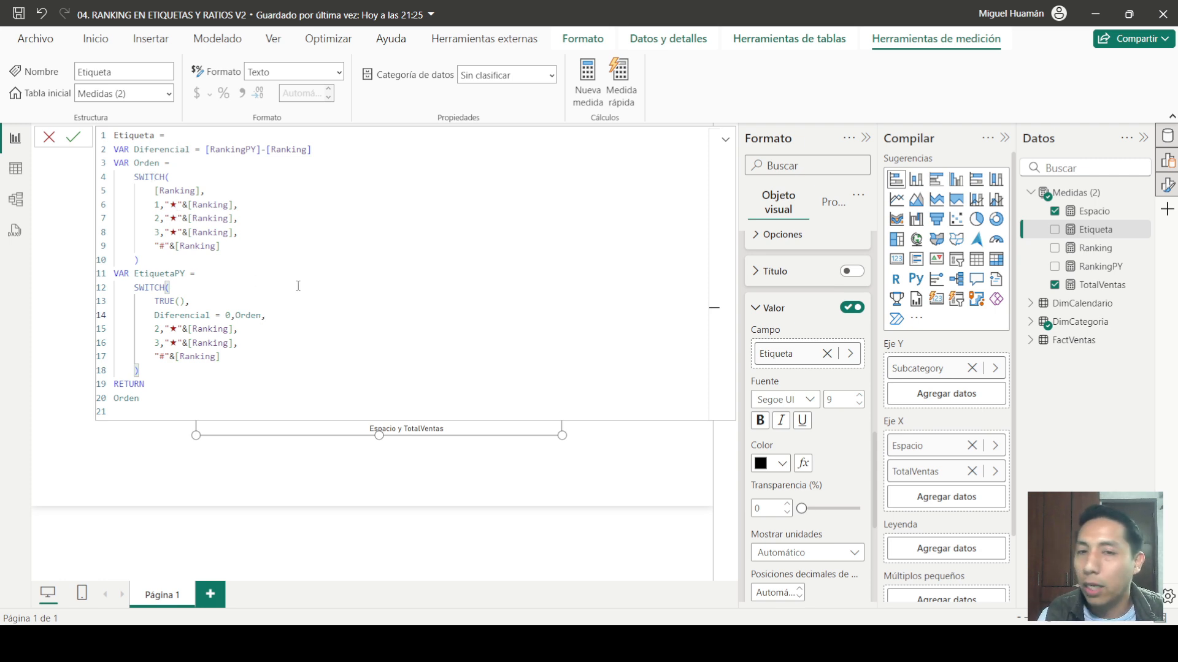
pyautogui.write('&')
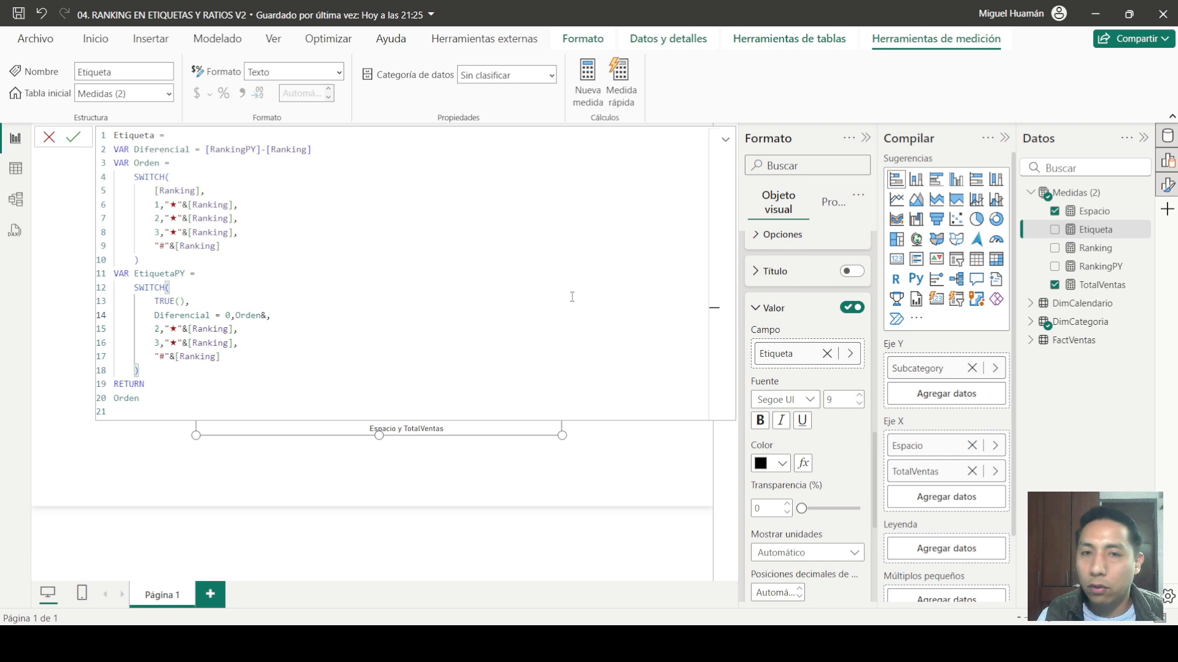
pyautogui.write('"')
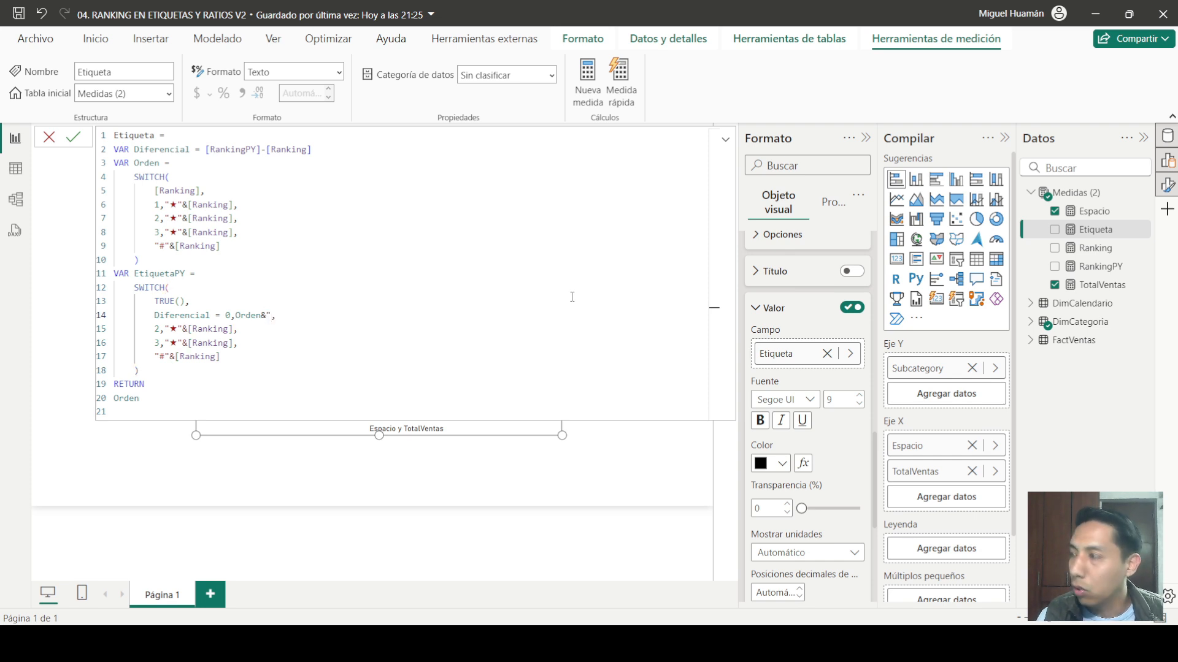
pyautogui.write('-"')
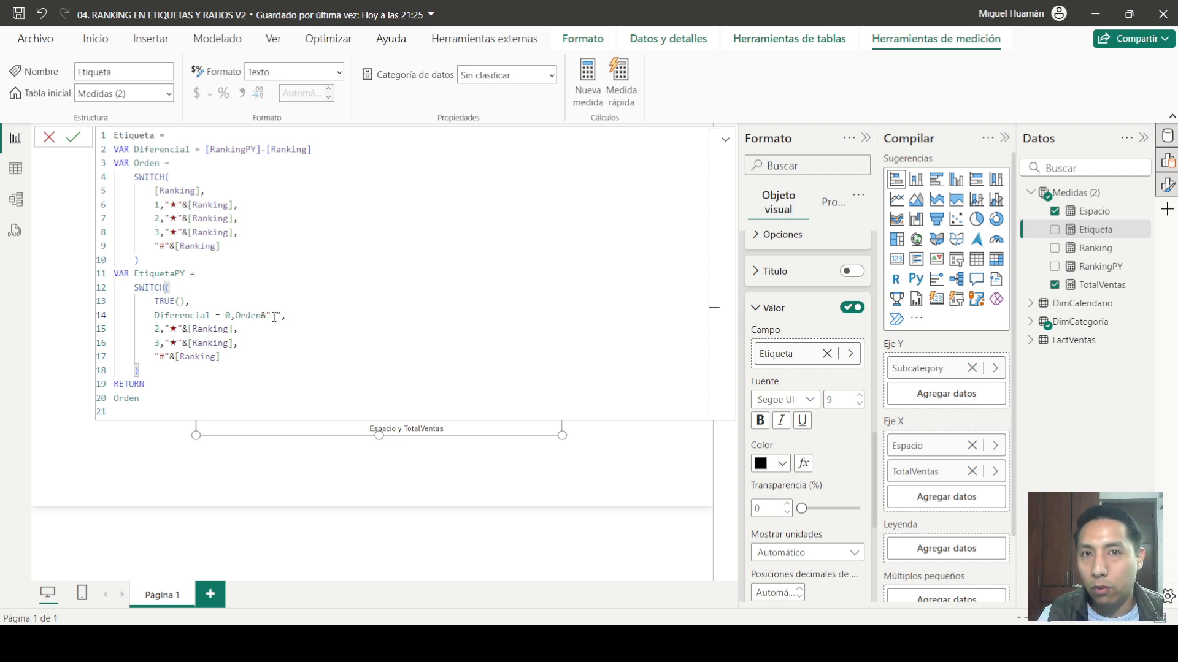
pyautogui.write(',')
pyautogui.press('Left')
pyautogui.press('Left')
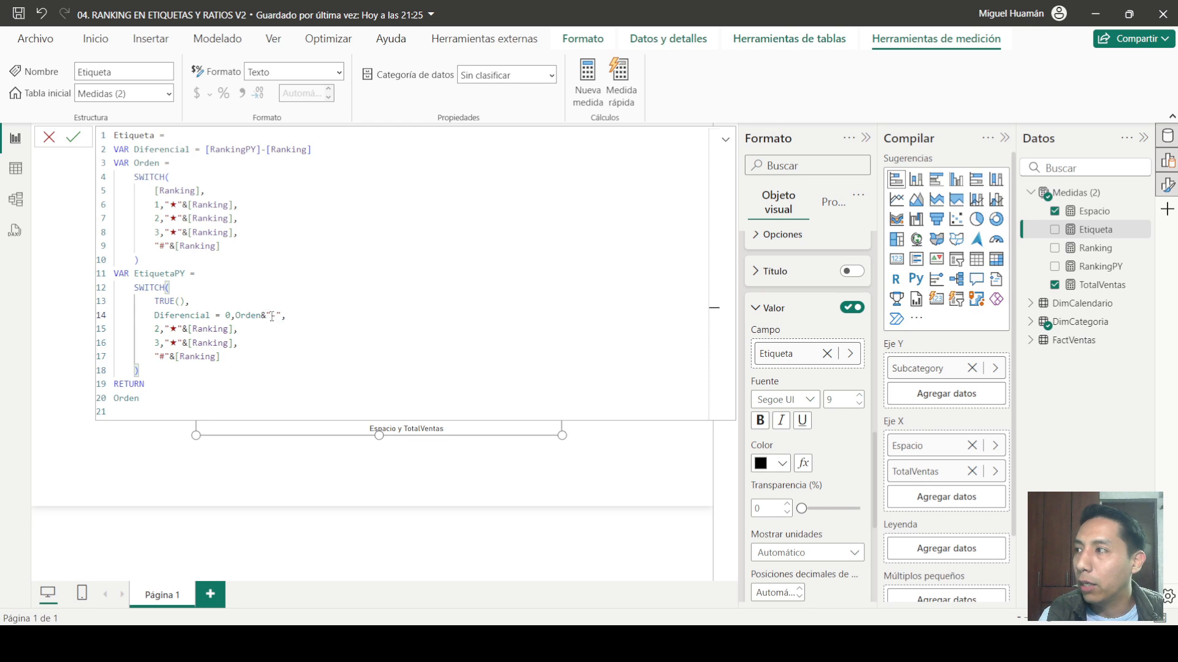
pyautogui.write('-')
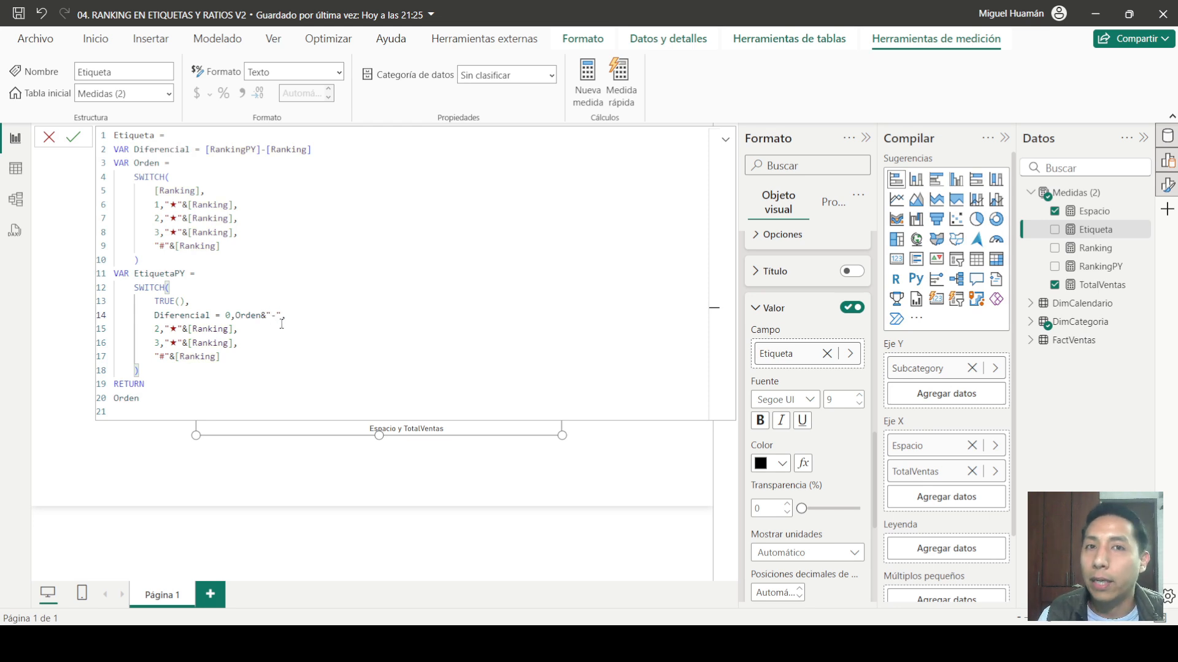
pyautogui.click(270, 315)
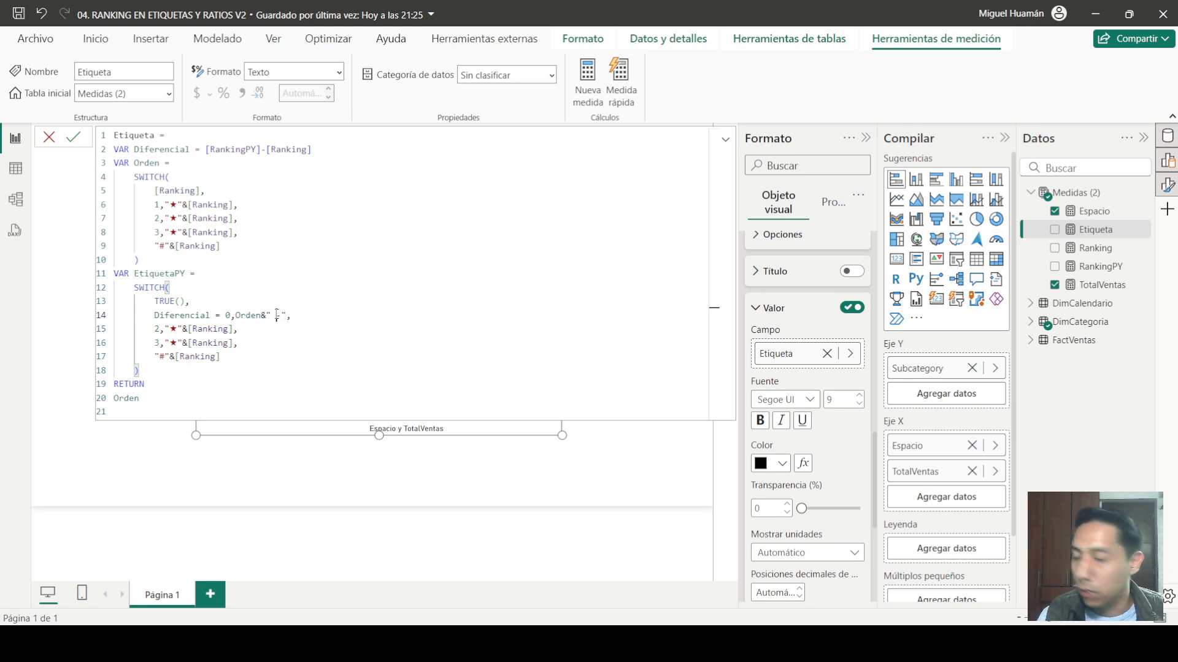
pyautogui.press('BackSpace')
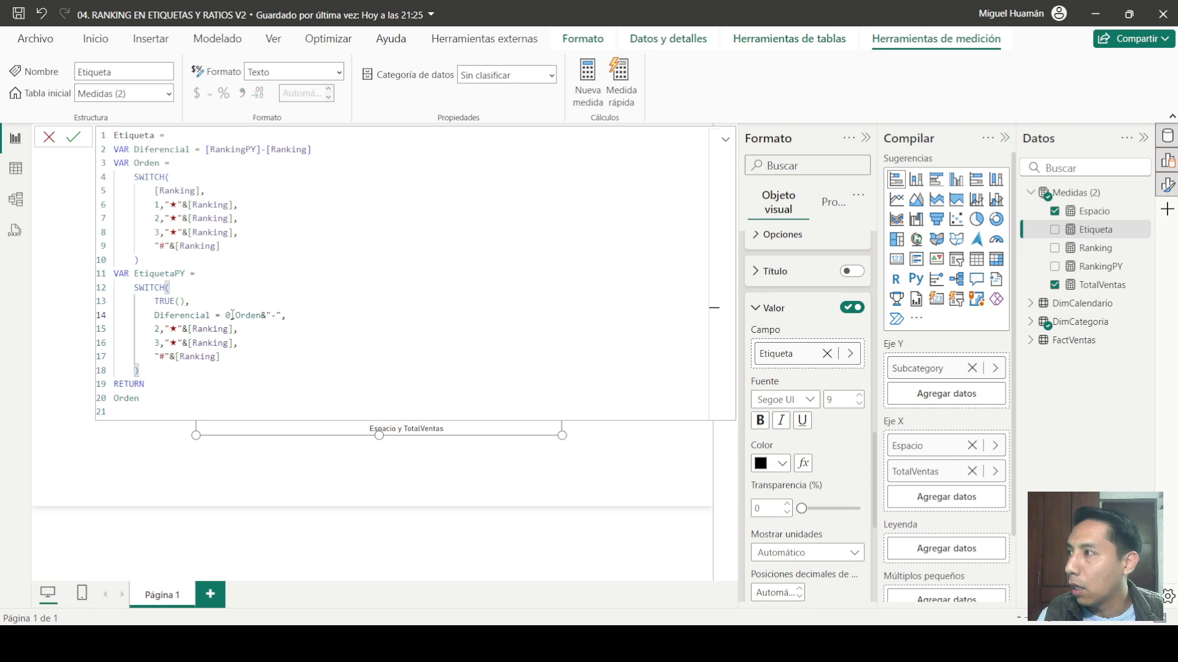
# Step: Replace the match value 2 in the EtiquetaPY SWITCH with the condition Diferencial < 0
pyautogui.moveTo(232, 315); pyautogui.dragTo(154, 315)
pyautogui.hotkey('ctrl', 'c')
pyautogui.click(156, 330)
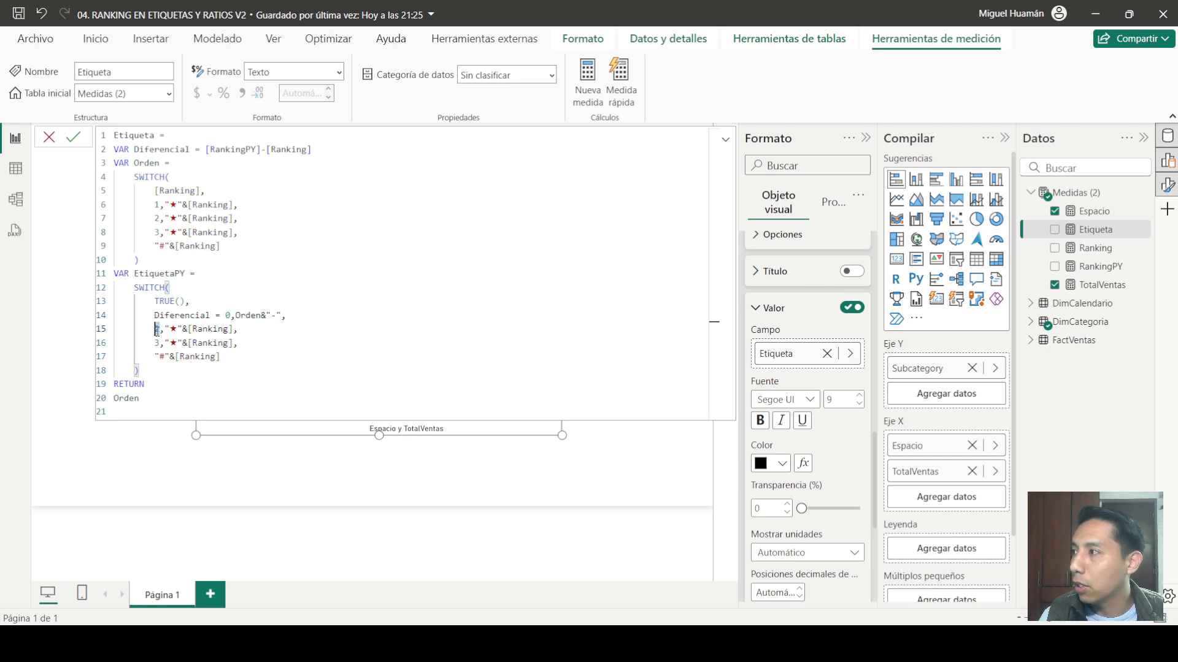
pyautogui.hotkey('ctrl', 'v')
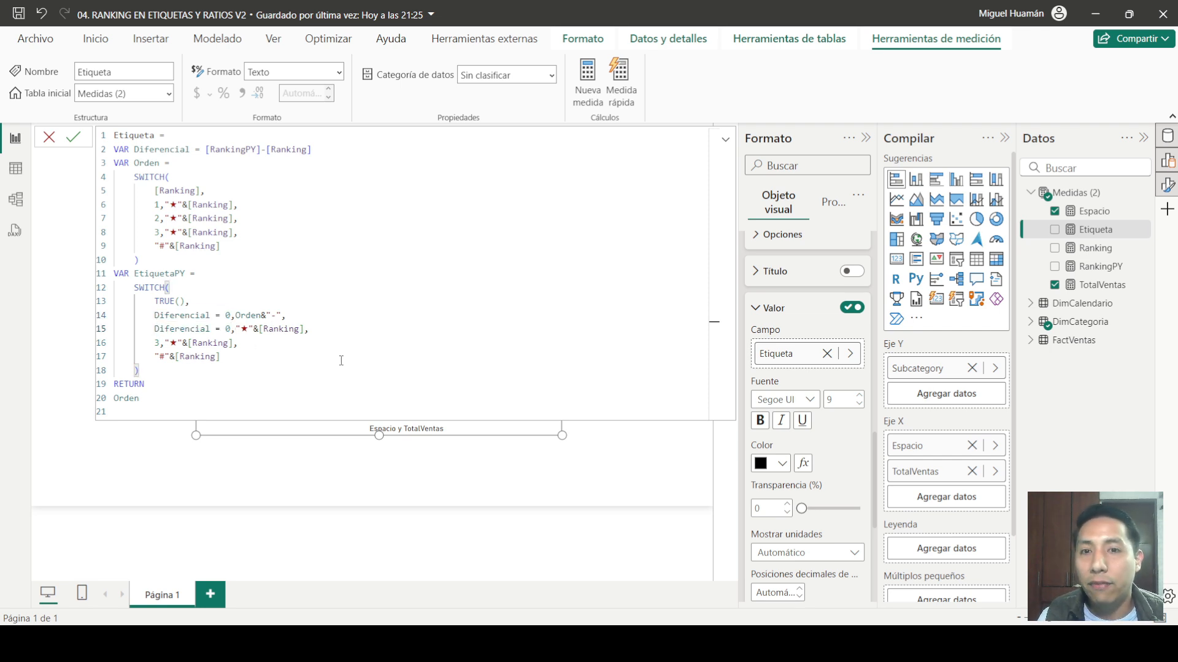
pyautogui.press('BackSpace')
pyautogui.press('BackSpace')
pyautogui.press('BackSpace')
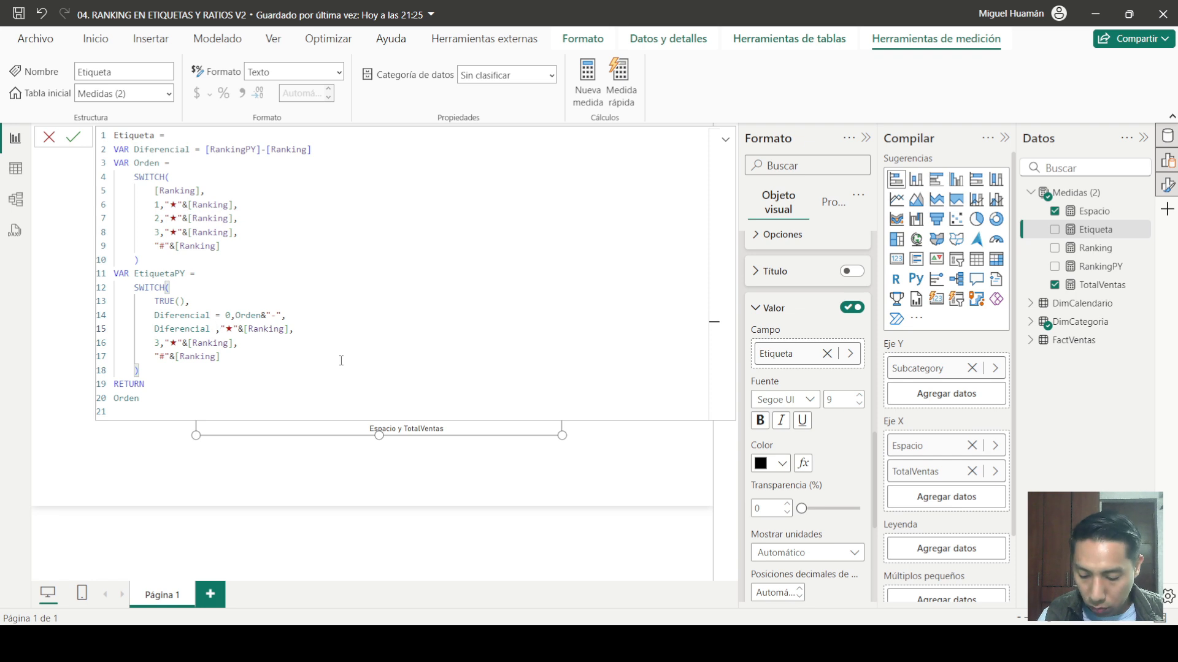
pyautogui.write('>')
pyautogui.press('BackSpace')
pyautogui.write('<')
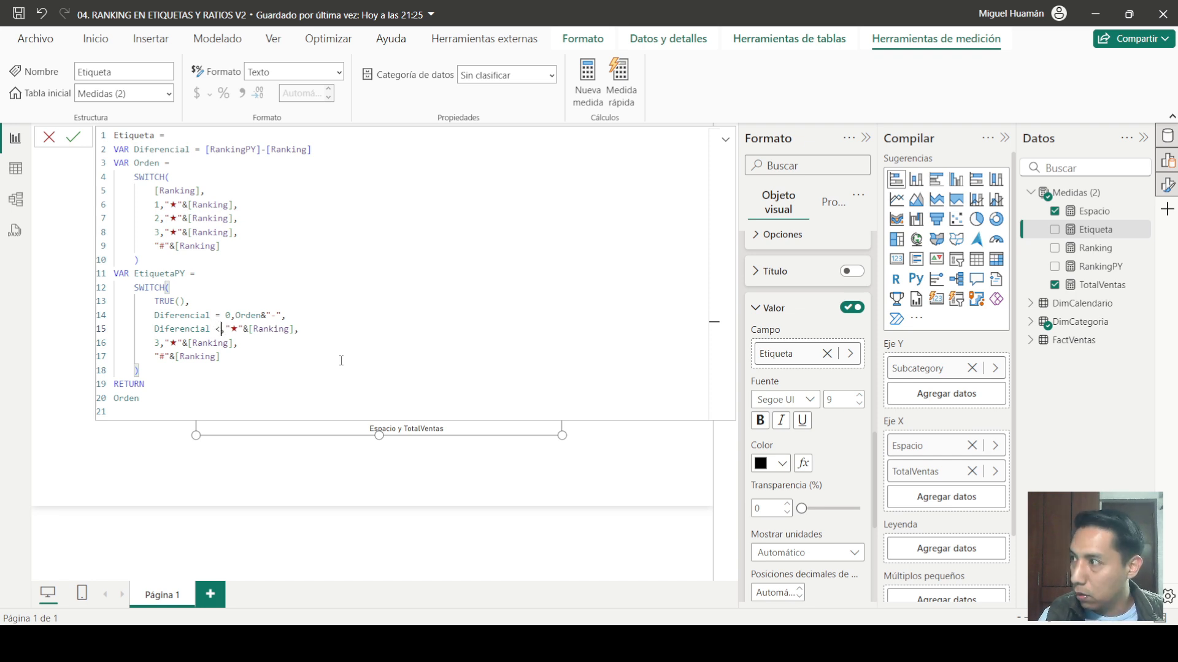
pyautogui.write(' 0')
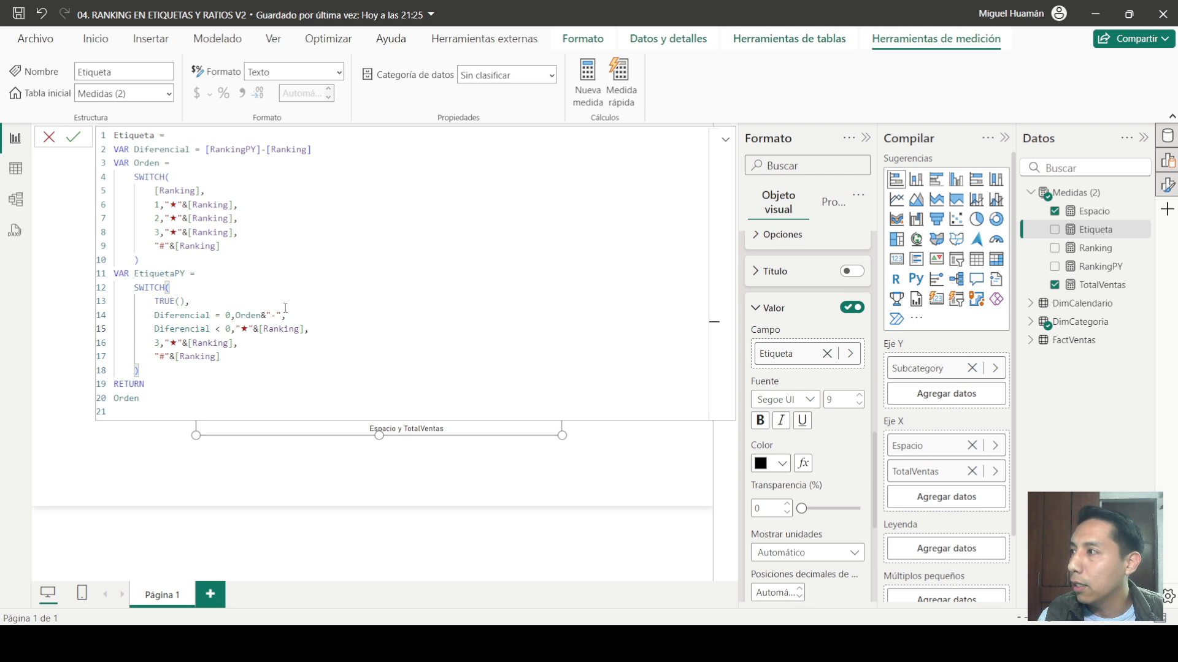
# Step: Replace the result of the Diferencial < 0 case with Orden&"▼"
pyautogui.moveTo(283, 315); pyautogui.dragTo(235, 330)
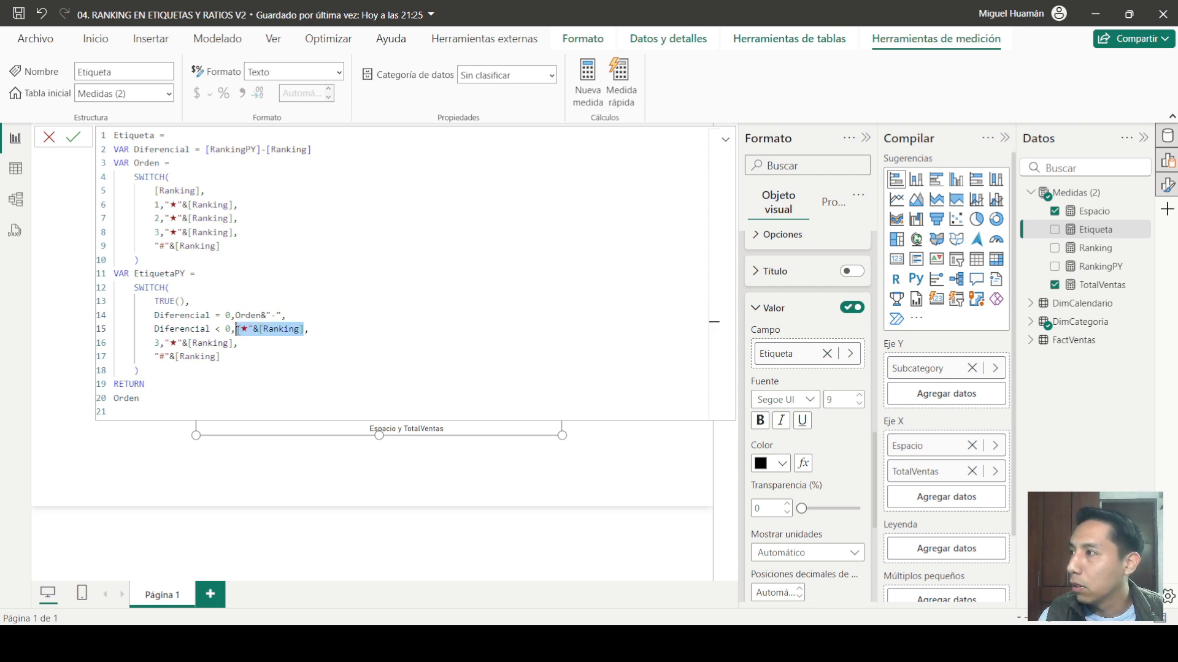
pyautogui.write('Orden&"-"')
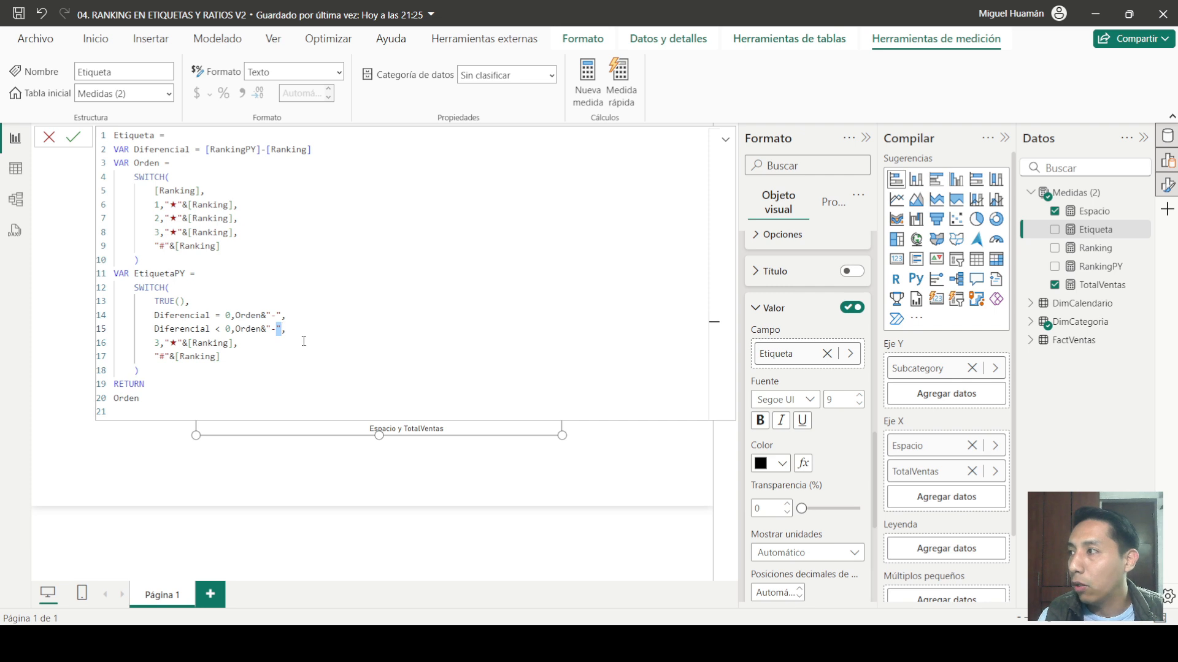
pyautogui.press('Left')
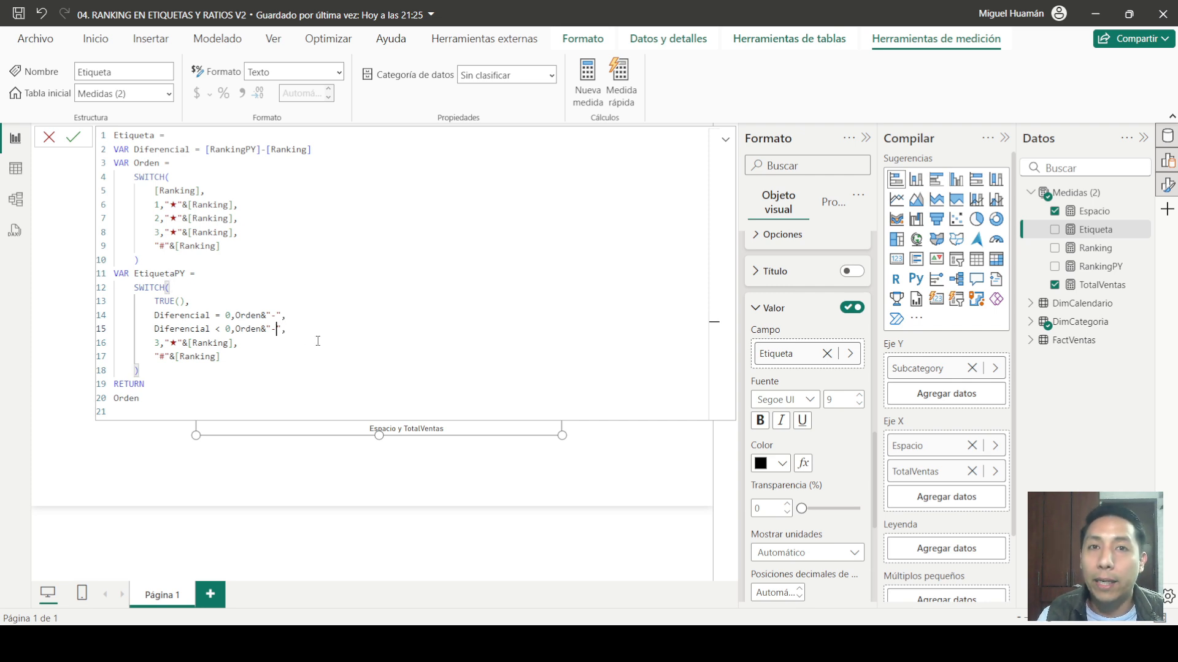
pyautogui.press('BackSpace')
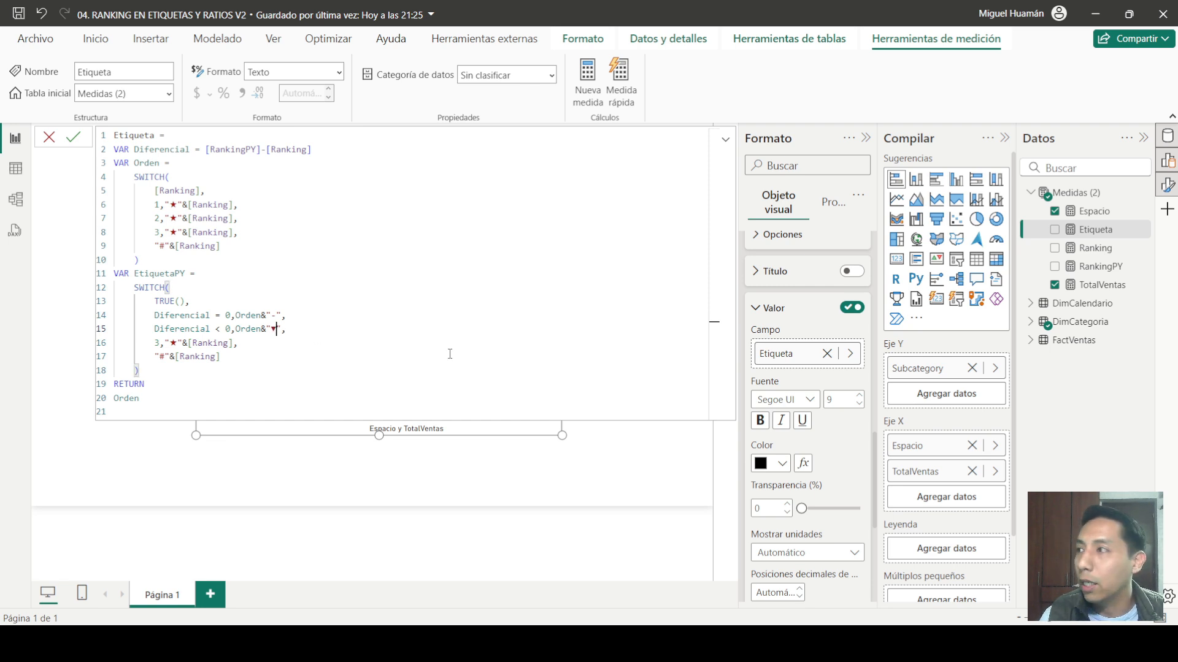
pyautogui.click(276, 328)
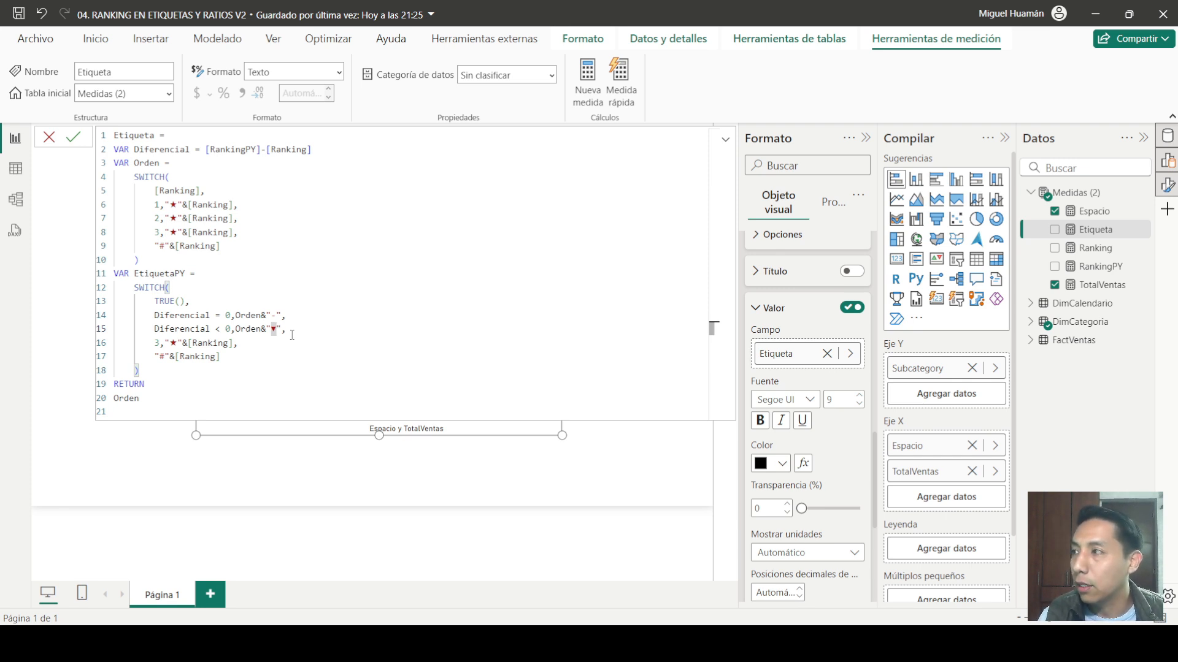
pyautogui.click(292, 334)
pyautogui.doubleClick(274, 330)
pyautogui.click(299, 336)
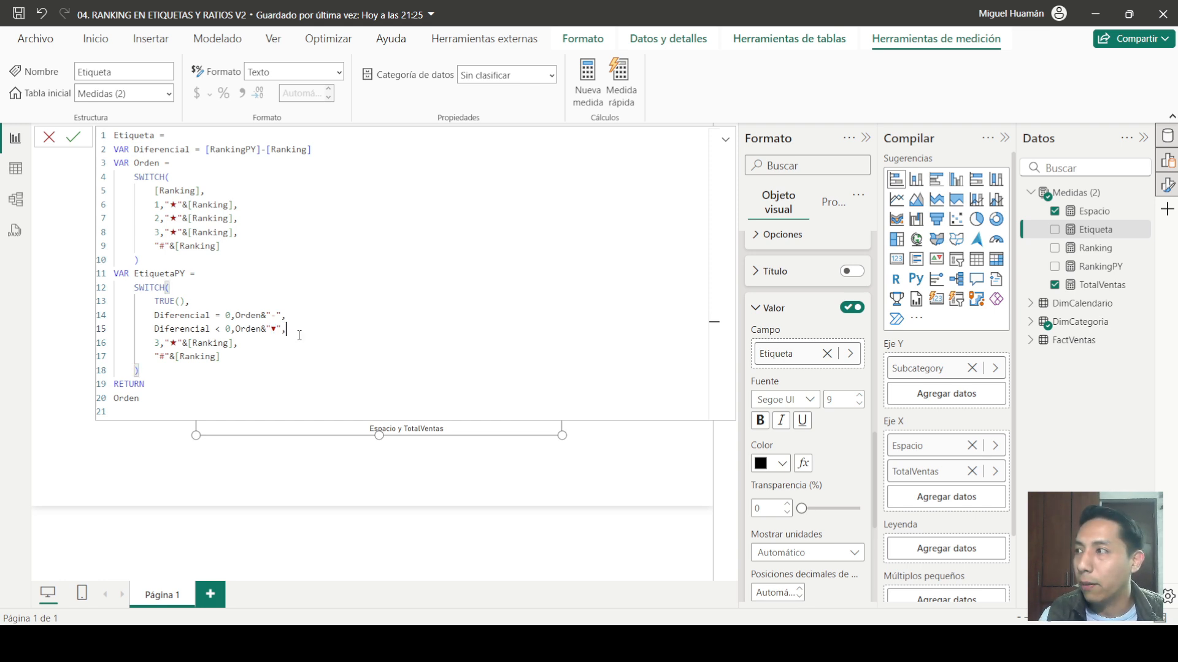
# Step: Append &ABS(Diferencial) to the result of the Diferencial < 0 case
pyautogui.doubleClick(280, 330)
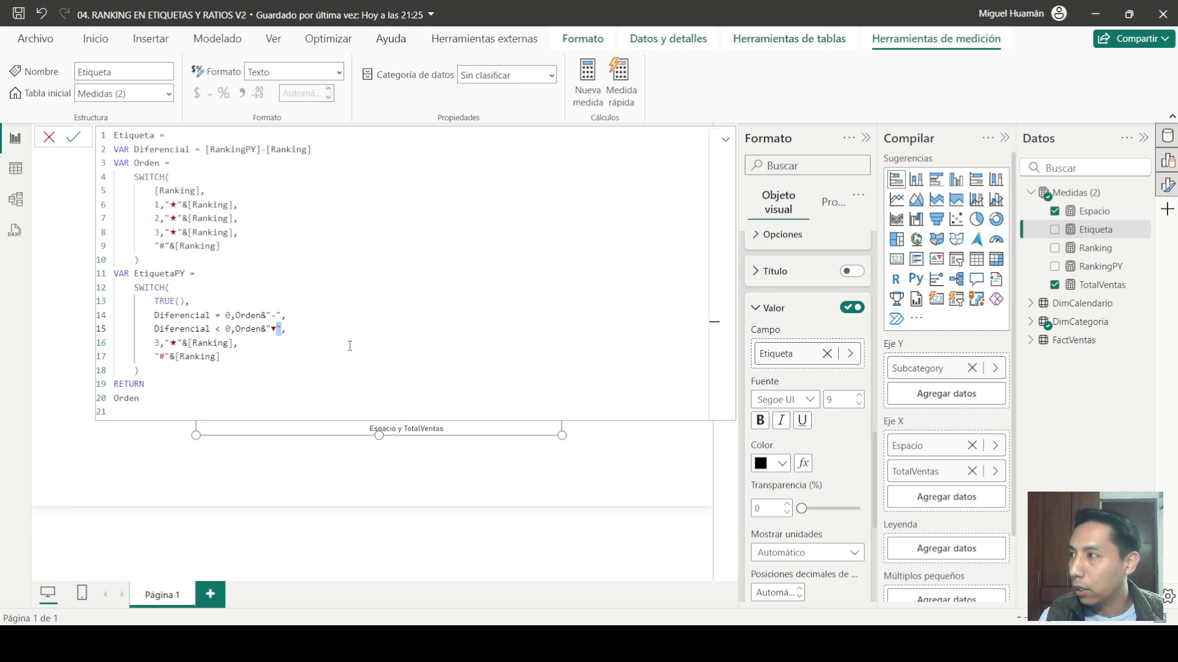
pyautogui.write('&')
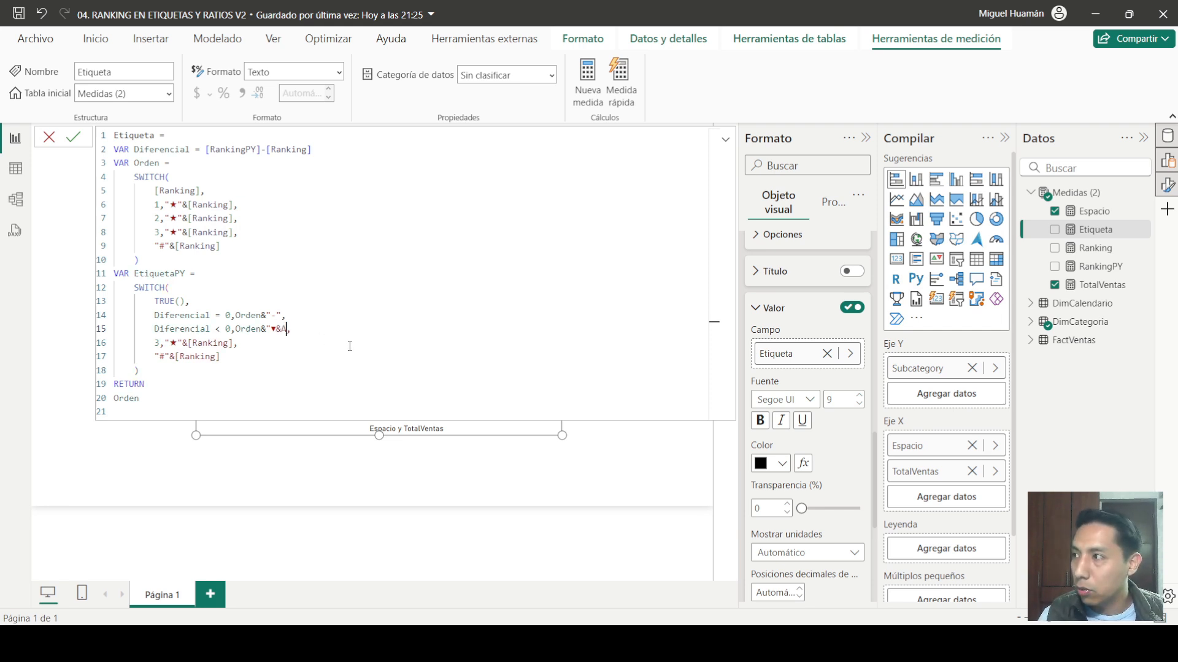
pyautogui.press('BackSpace')
pyautogui.write('"&')
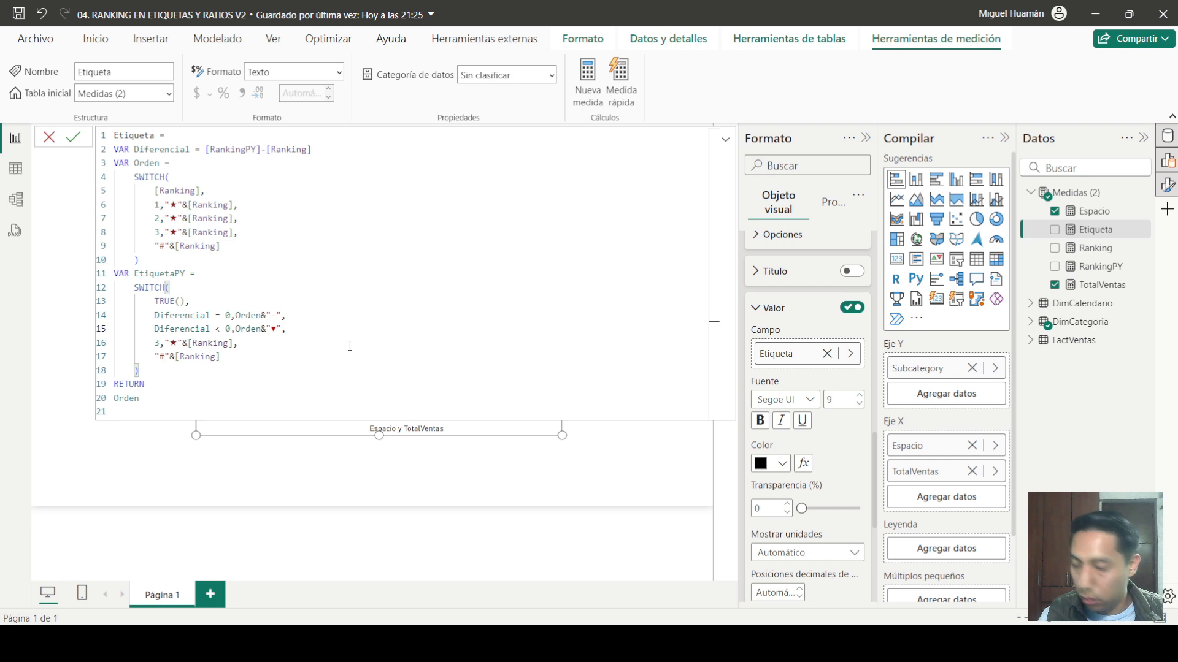
pyautogui.write('ABS(')
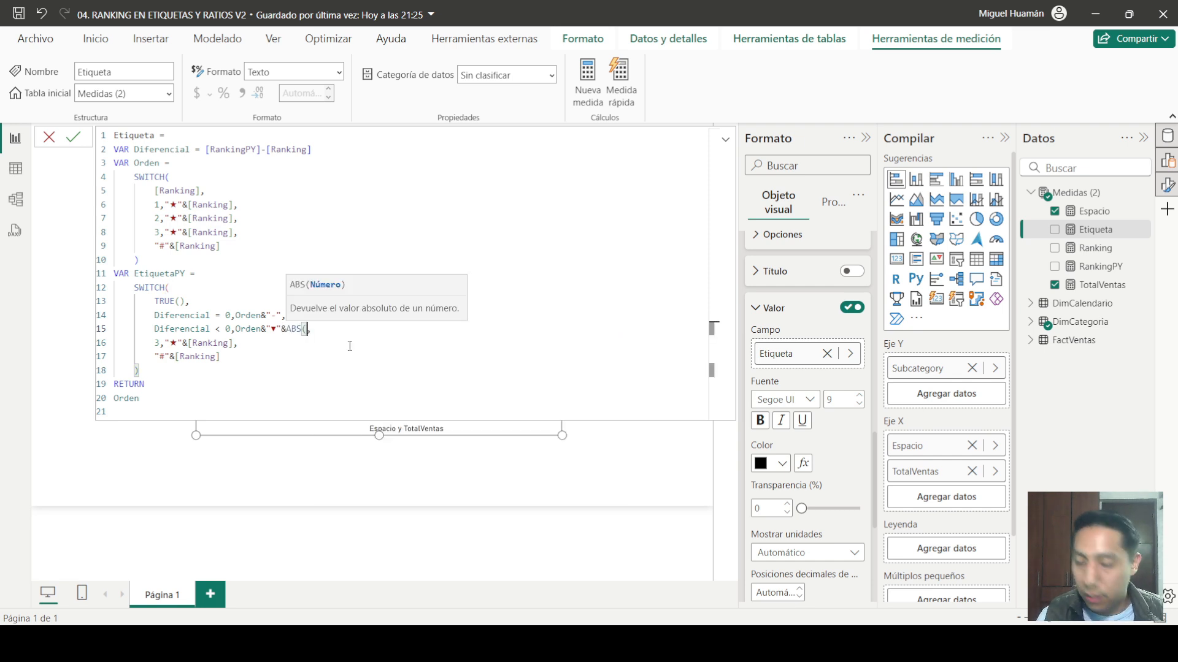
pyautogui.write('difere')
pyautogui.click(349, 343)
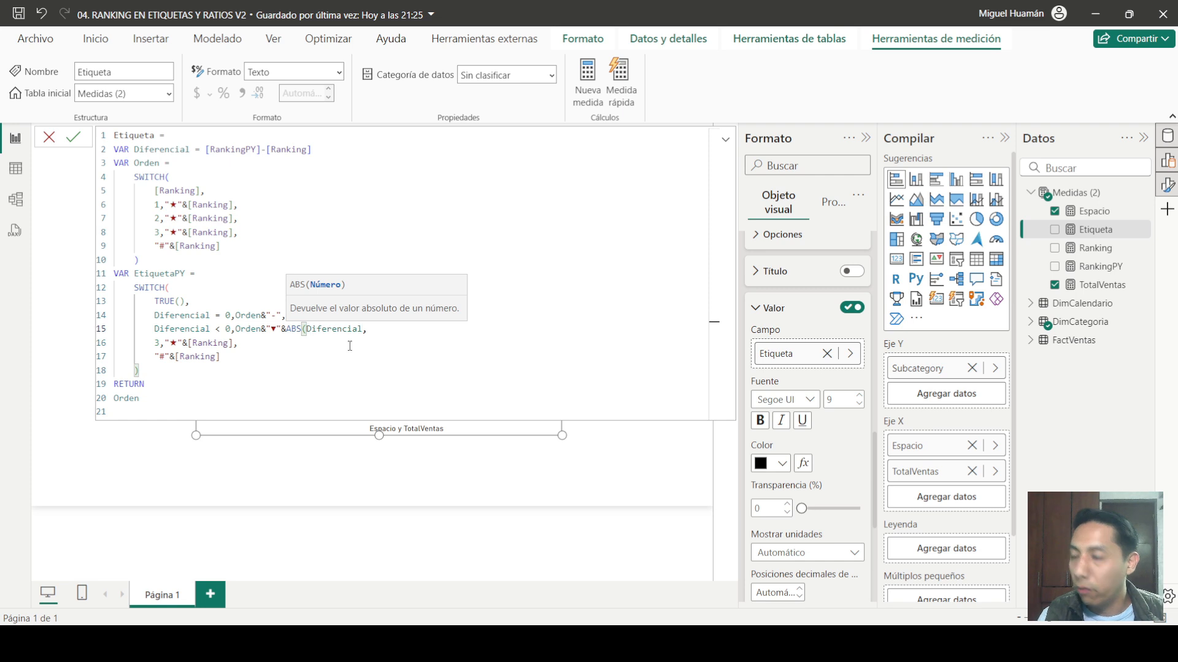
pyautogui.write(')')
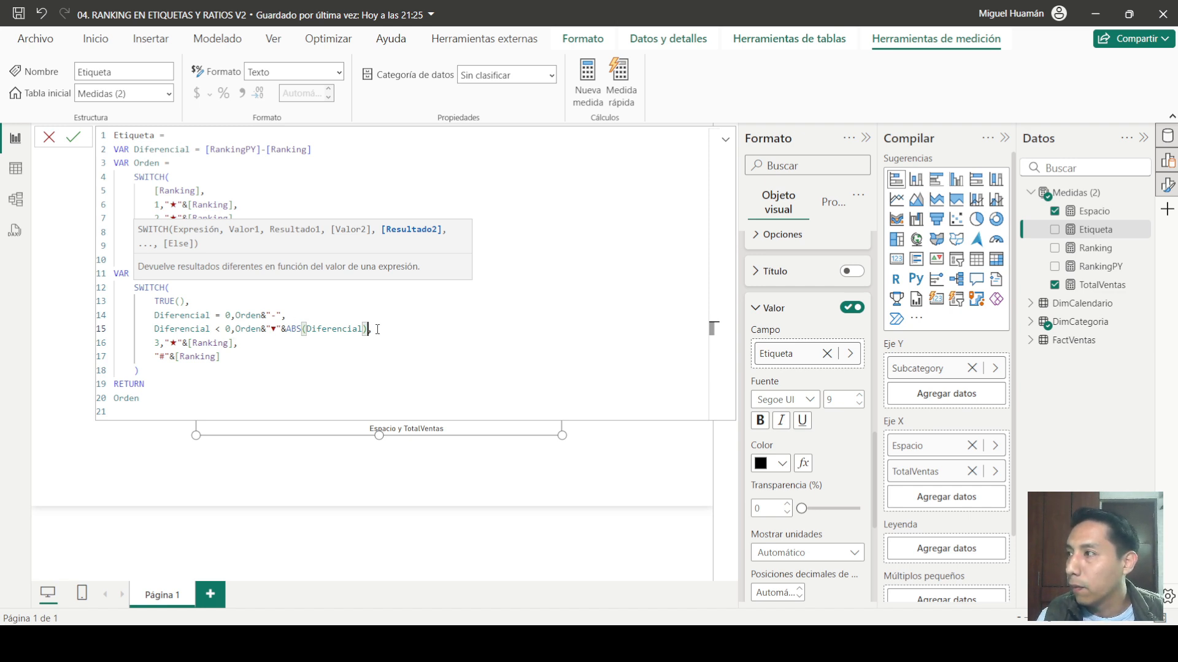
# Step: Replace the match value 3 case with a copy of the Diferencial < 0 case and change its condition to Diferencial > 0
pyautogui.moveTo(375, 330); pyautogui.dragTo(156, 332)
pyautogui.hotkey('ctrl', 'c')
pyautogui.moveTo(238, 344); pyautogui.dragTo(155, 344)
pyautogui.hotkey('ctrl', 'v')
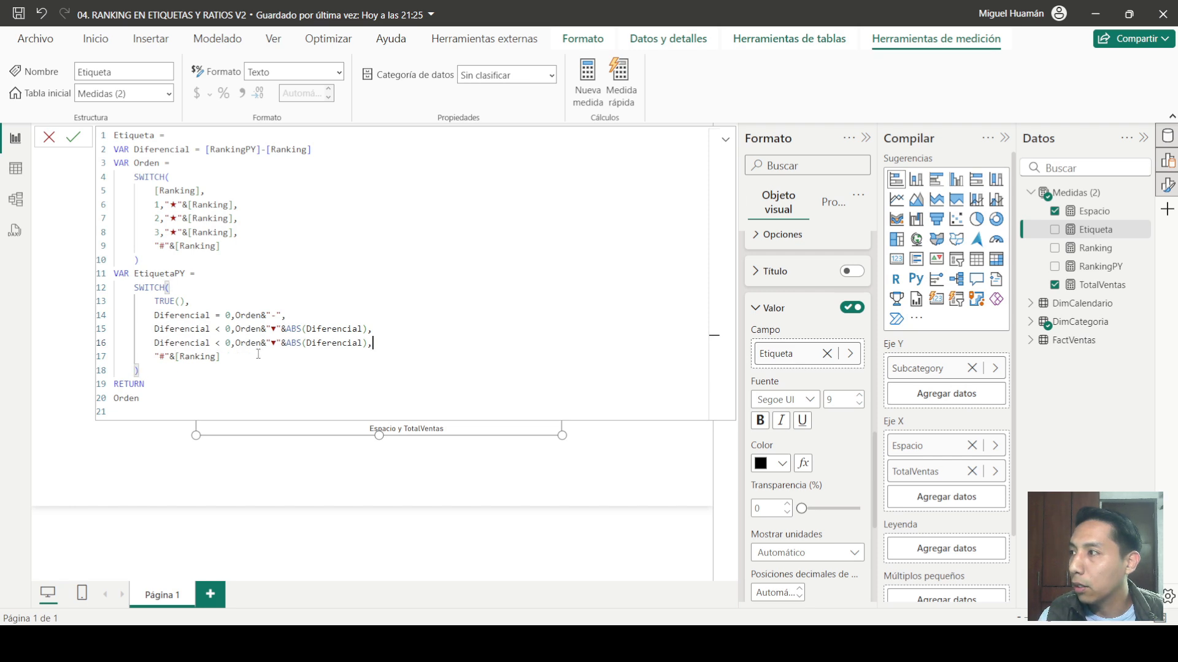
pyautogui.click(223, 342)
pyautogui.press('BackSpace')
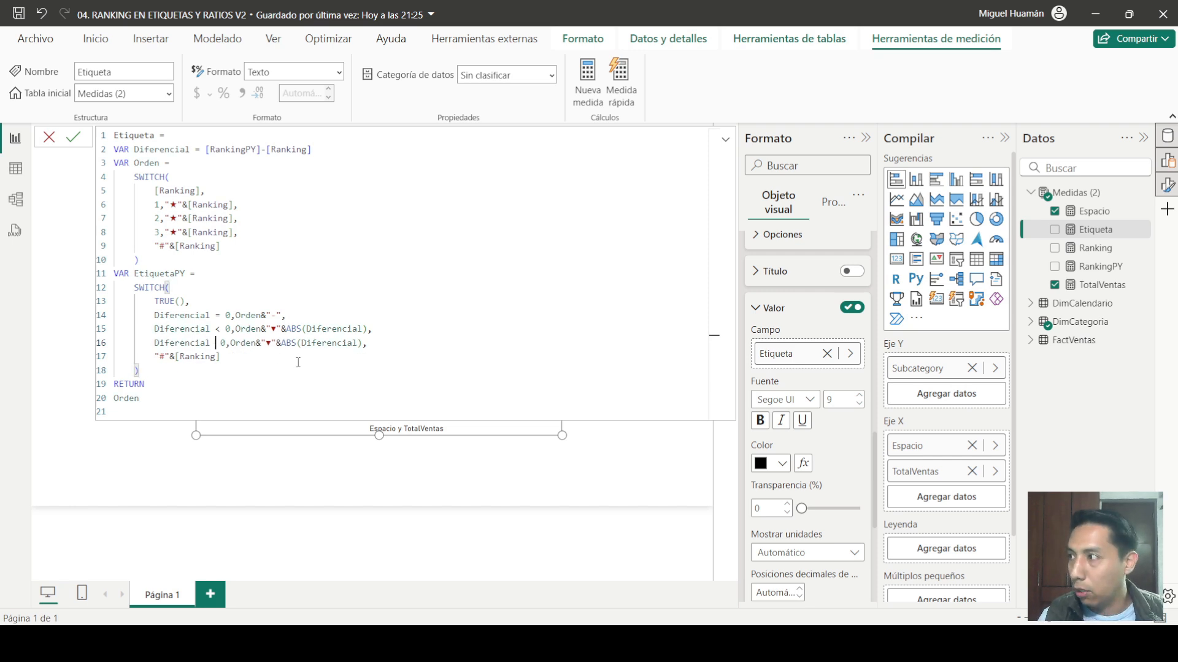
pyautogui.write('>')
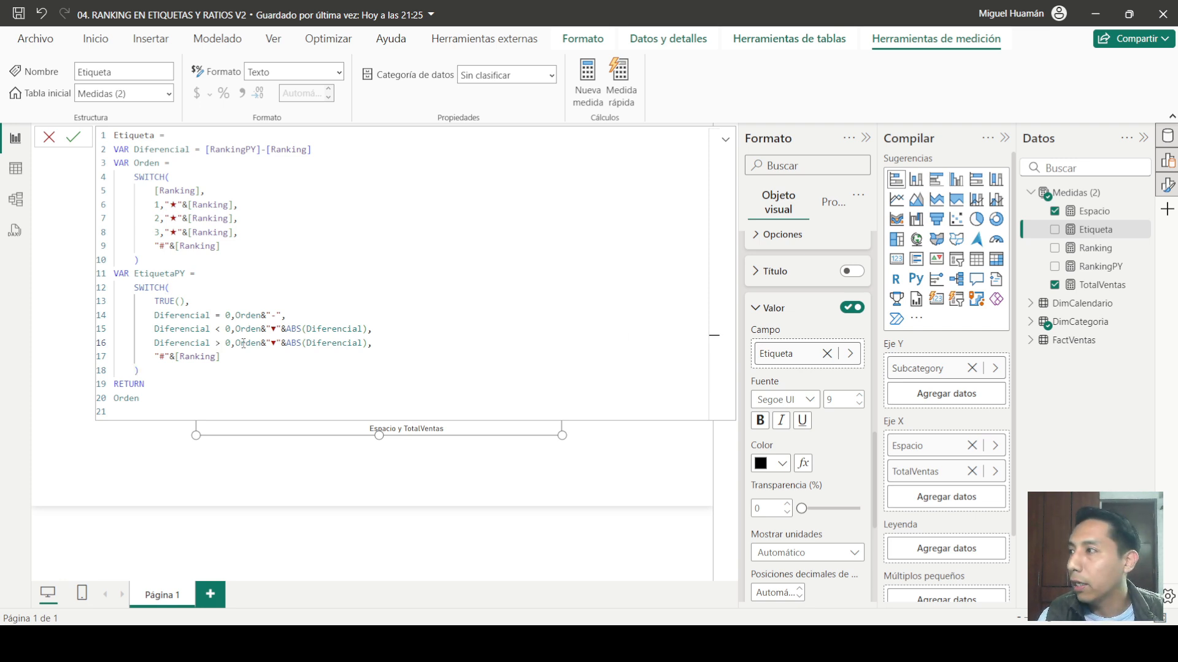
# Step: Replace the ▼ symbol with ▲ in the Diferencial > 0 case
pyautogui.click(277, 343)
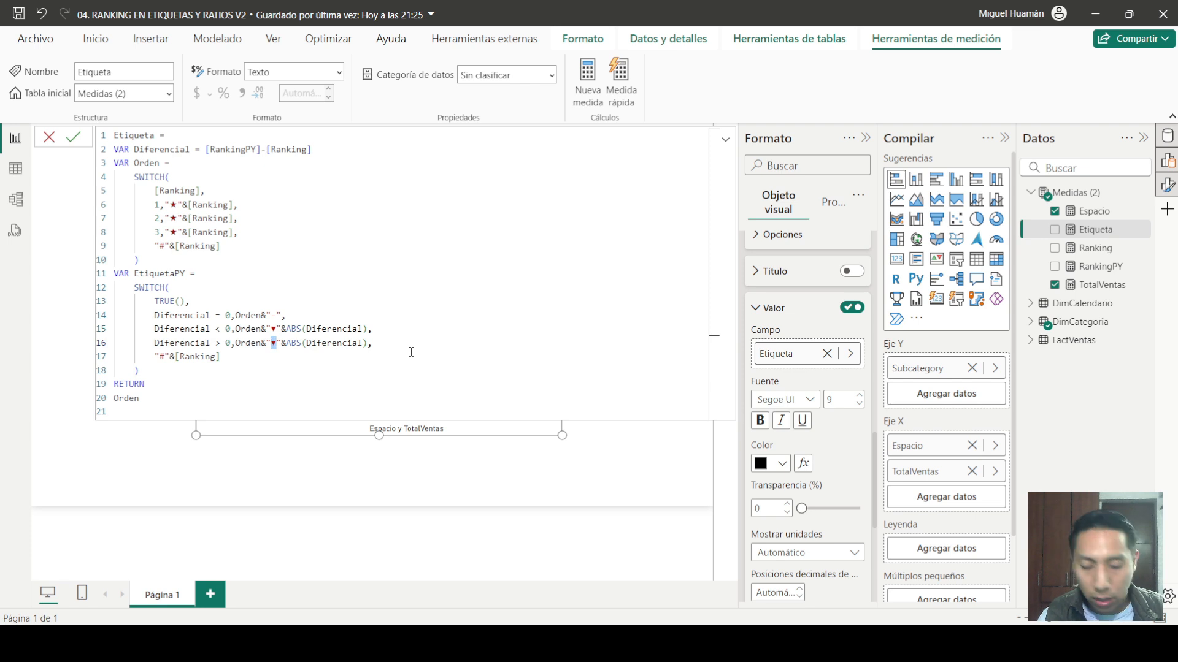
pyautogui.press('BackSpace')
pyautogui.write('▲')
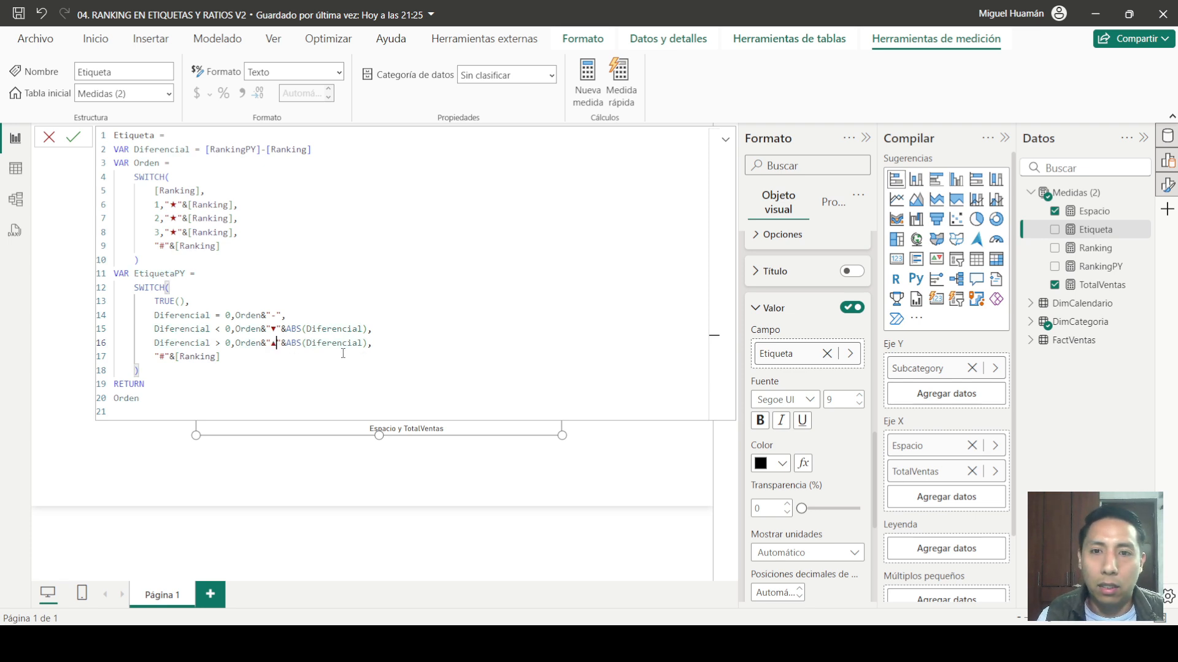
# Step: Remove the default "#"&[Ranking] result from the EtiquetaPY SWITCH, along with the preceding comma and the empty line
pyautogui.moveTo(222, 356); pyautogui.dragTo(157, 357)
pyautogui.press('Delete')
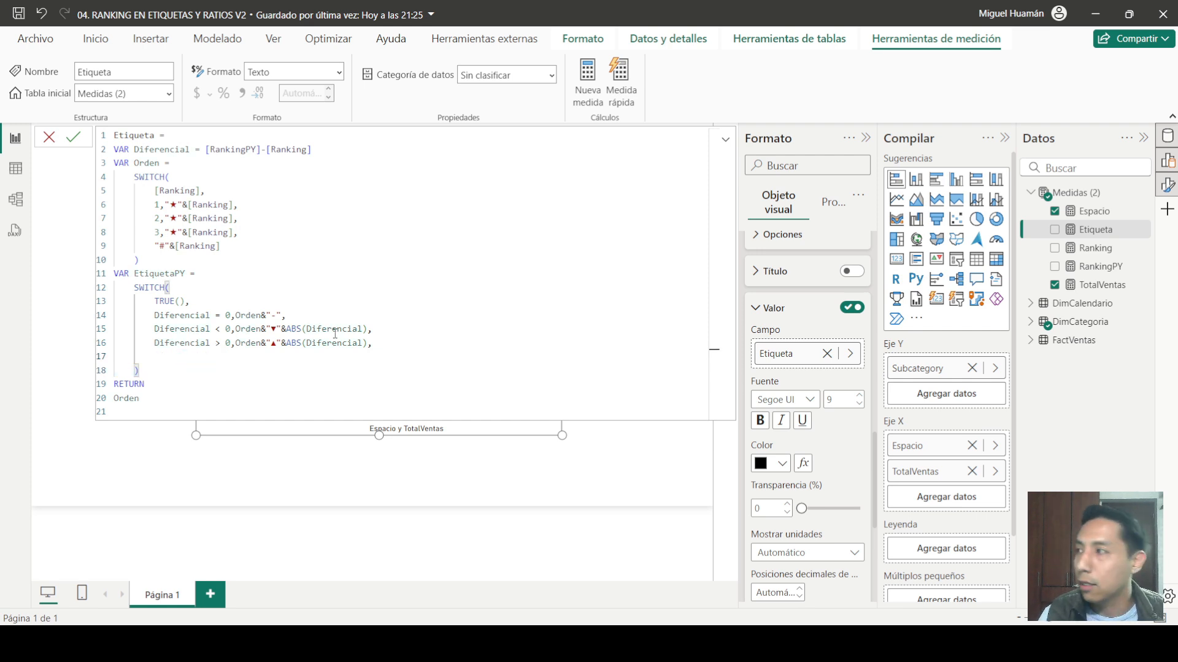
pyautogui.click(384, 343)
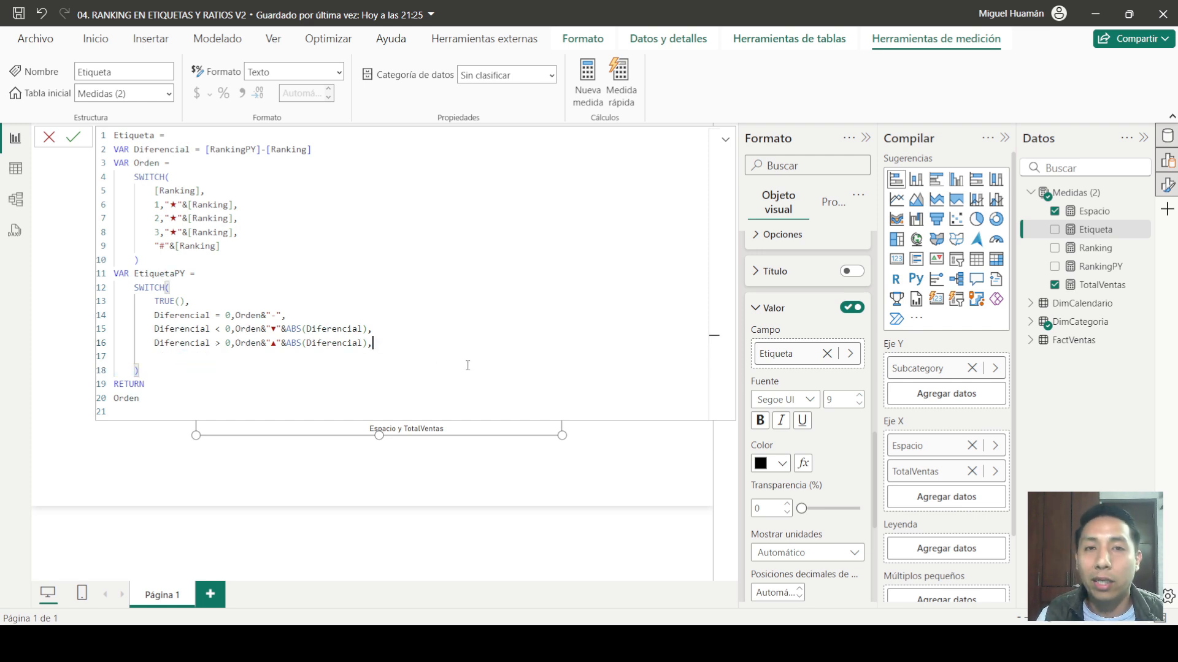
pyautogui.press('BackSpace')
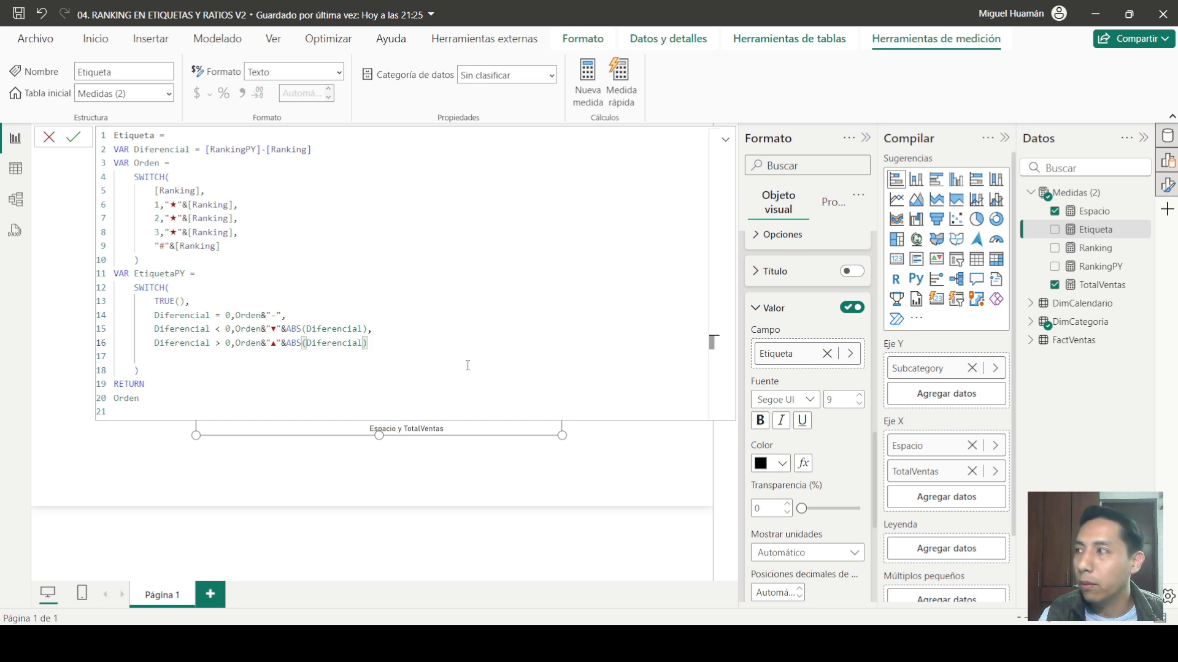
pyautogui.press('Delete')
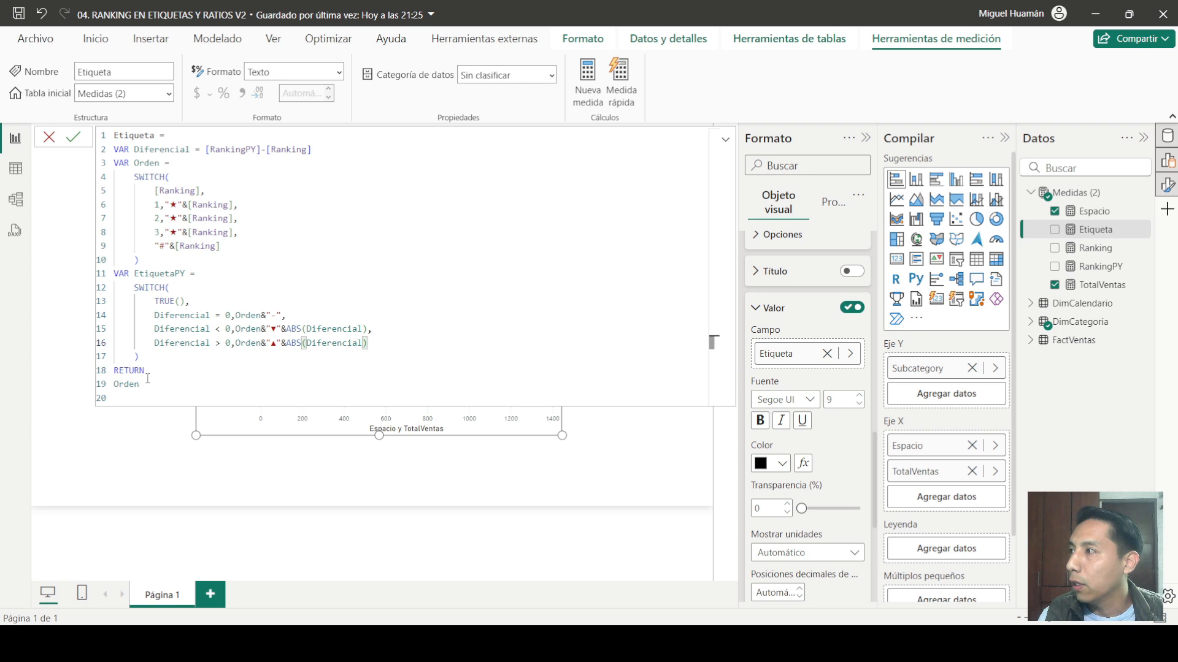
# Step: Make the Etiqueta measure return EtiquetaPY instead of Orden, commit the formula and close the formula editor
pyautogui.doubleClick(164, 273)
pyautogui.hotkey('ctrl', 'c')
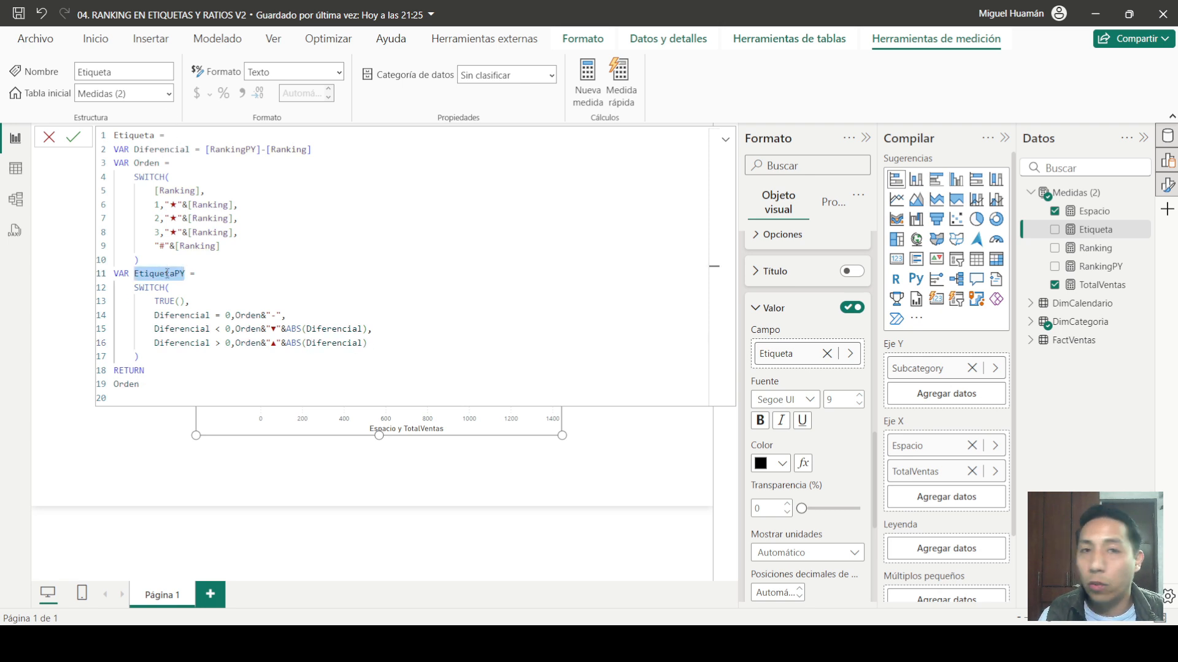
pyautogui.doubleClick(126, 385)
pyautogui.hotkey('ctrl', 'v')
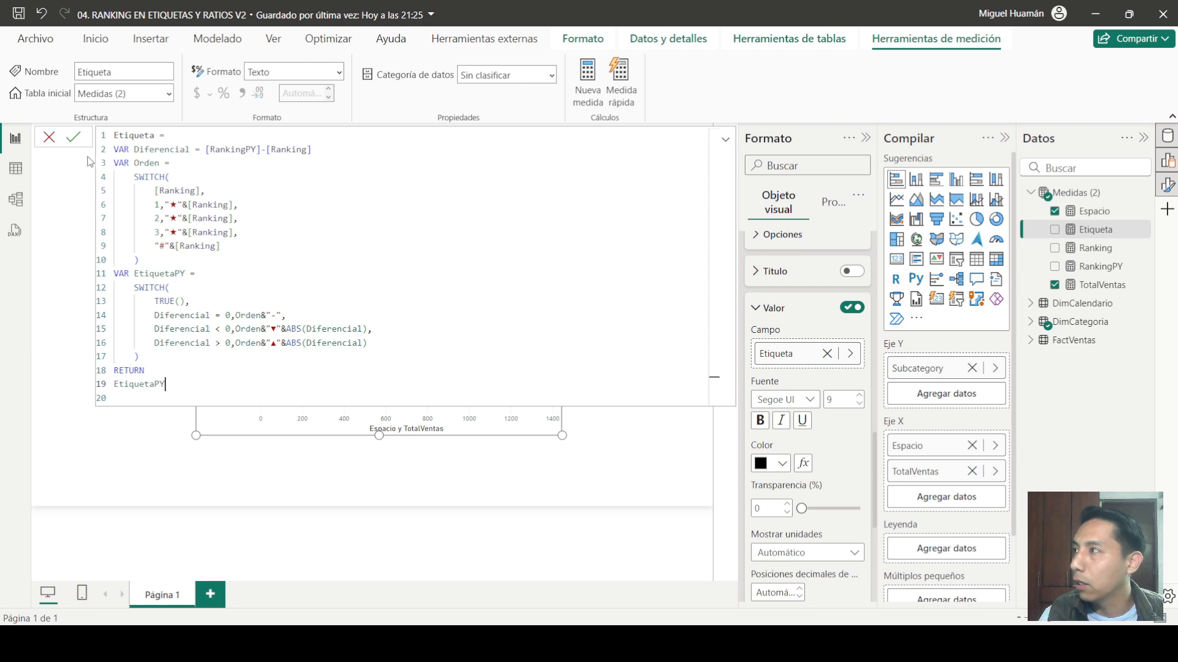
pyautogui.press('Return')
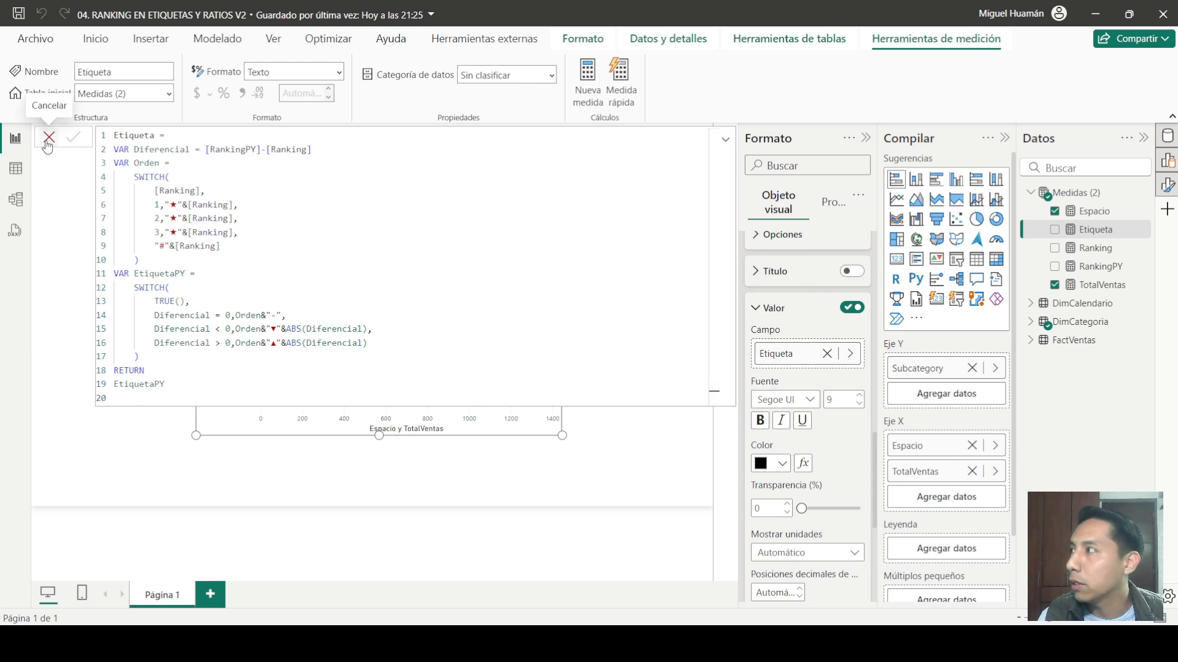
pyautogui.click(48, 138)
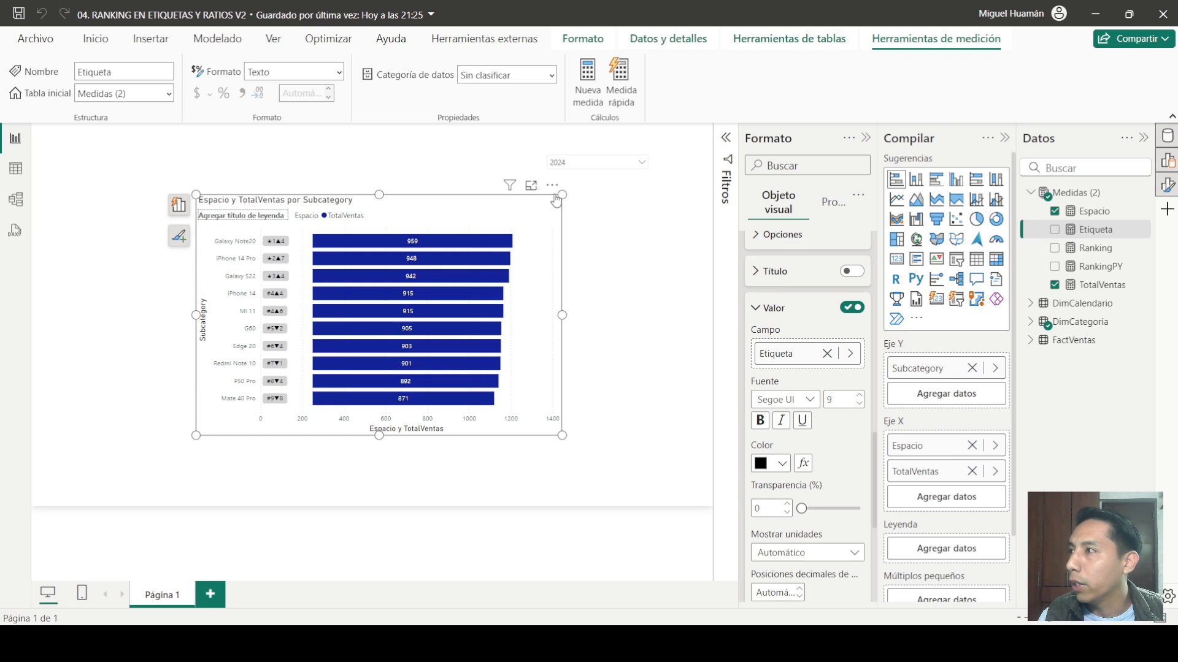
# Step: Enlarge the bar chart in focus mode to examine the ranking and change labels, and return to the report
pyautogui.click(532, 186)
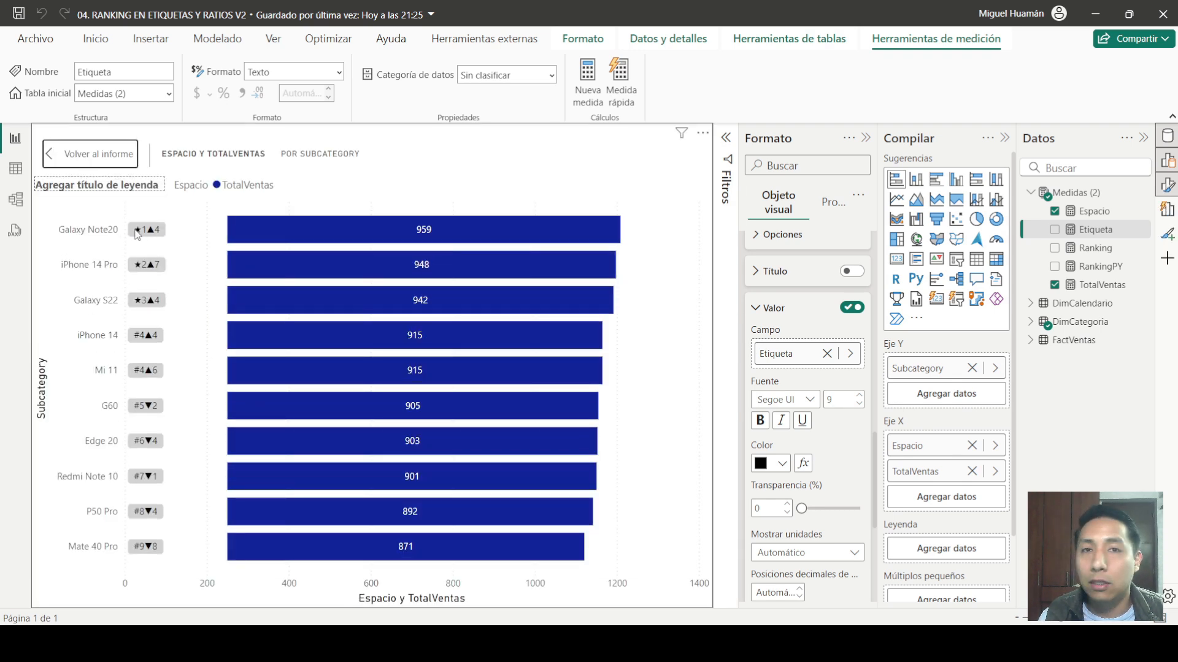
pyautogui.moveTo(145, 236)
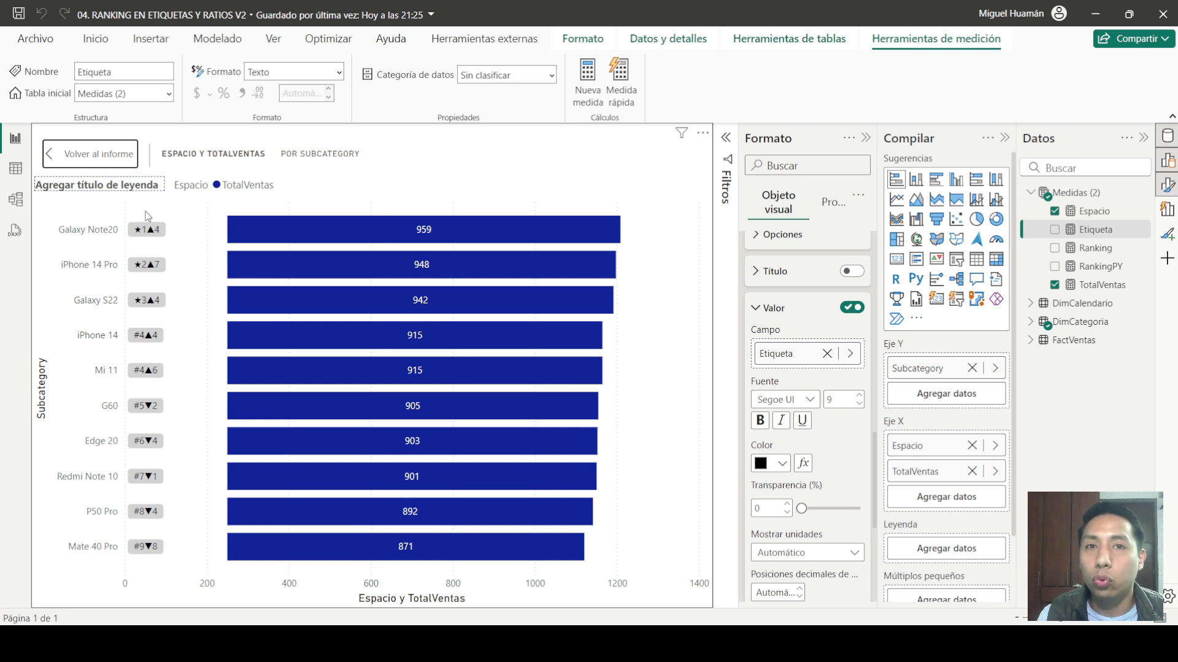
pyautogui.click(110, 154)
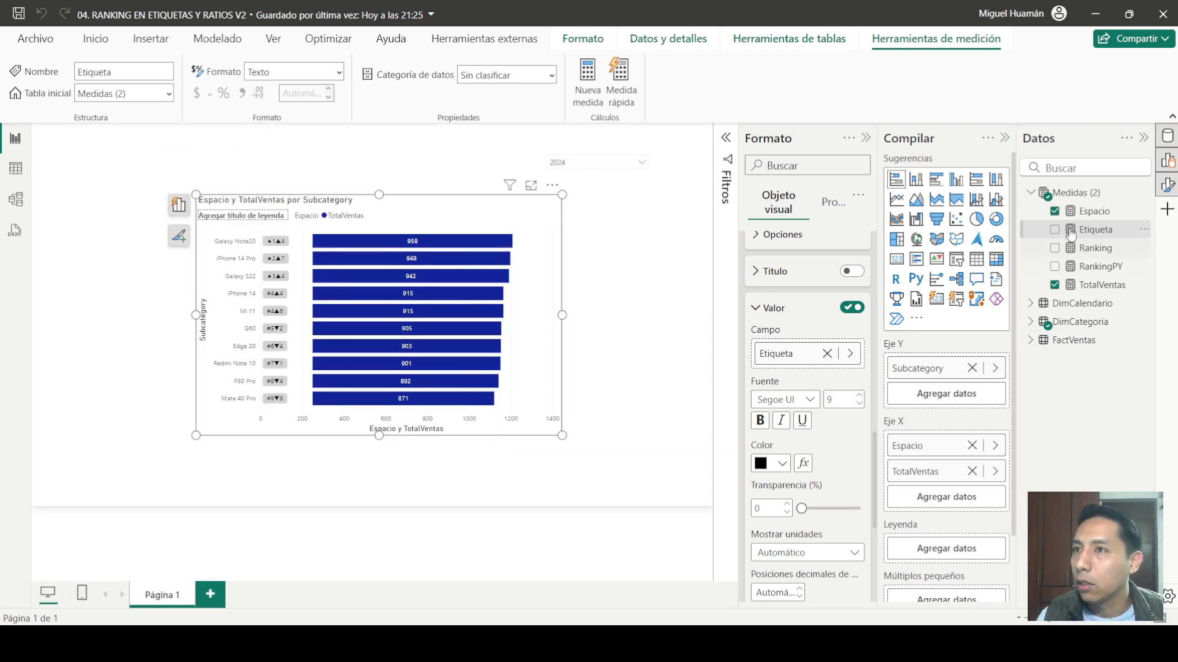
# Step: Reopen the Etiqueta formula and insert a space before the -, ▼ and ▲ symbols in the EtiquetaPY SWITCH results
pyautogui.click(1095, 247)
pyautogui.click(1096, 230)
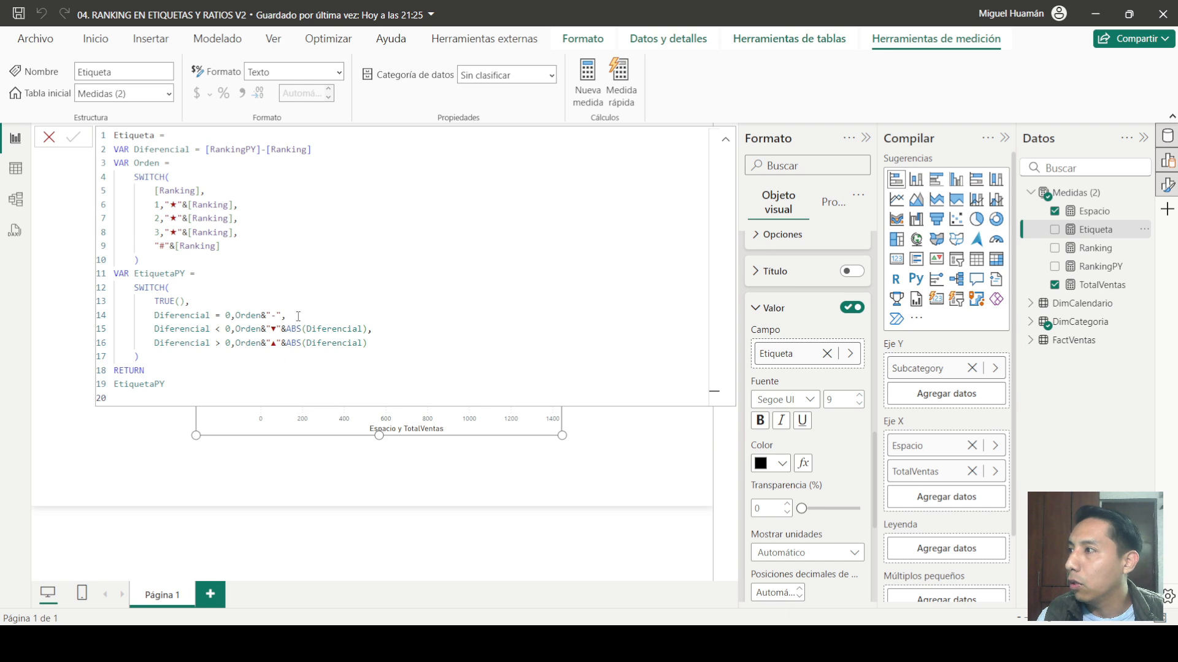
pyautogui.click(272, 316)
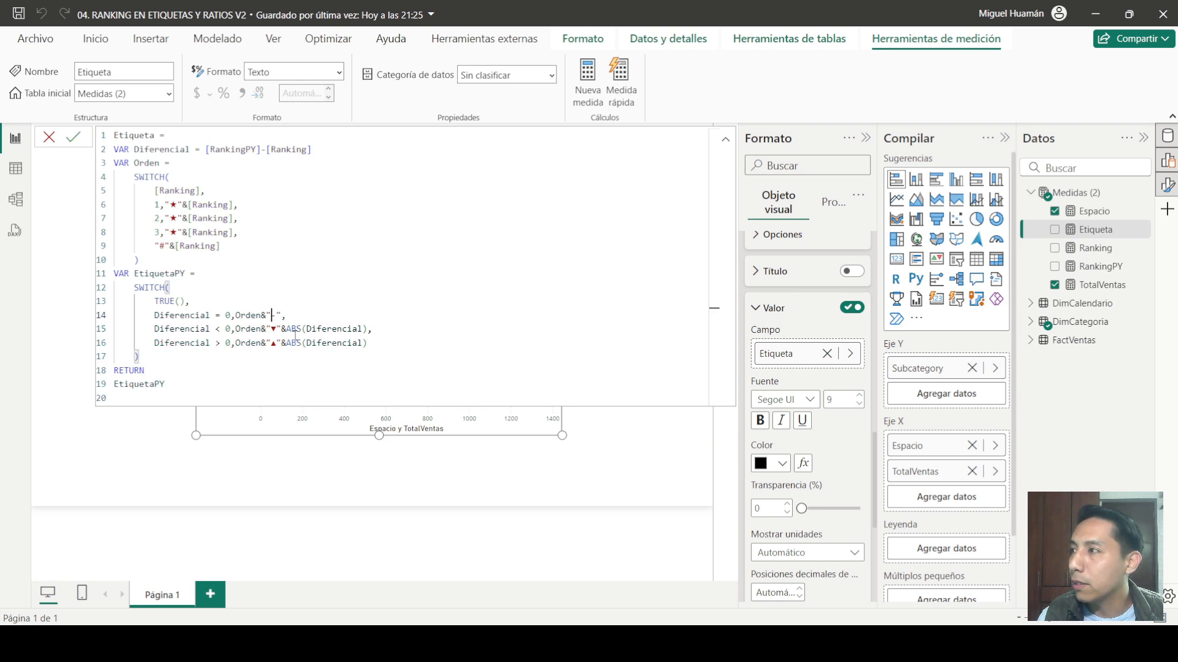
pyautogui.write('-')
pyautogui.click(274, 329)
pyautogui.click(273, 343)
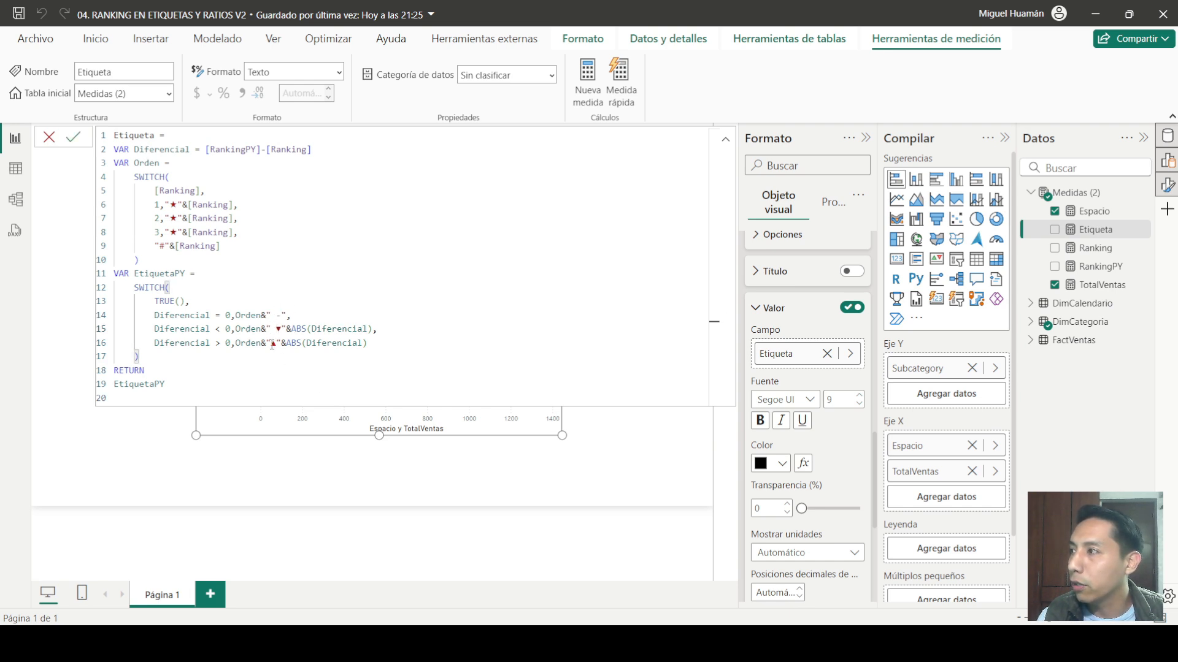
# Step: Add a space after the -, ▼ and ▲ symbols in the EtiquetaPY results, commit the Etiqueta formula and close the editor
pyautogui.click(286, 315)
pyautogui.click(291, 329)
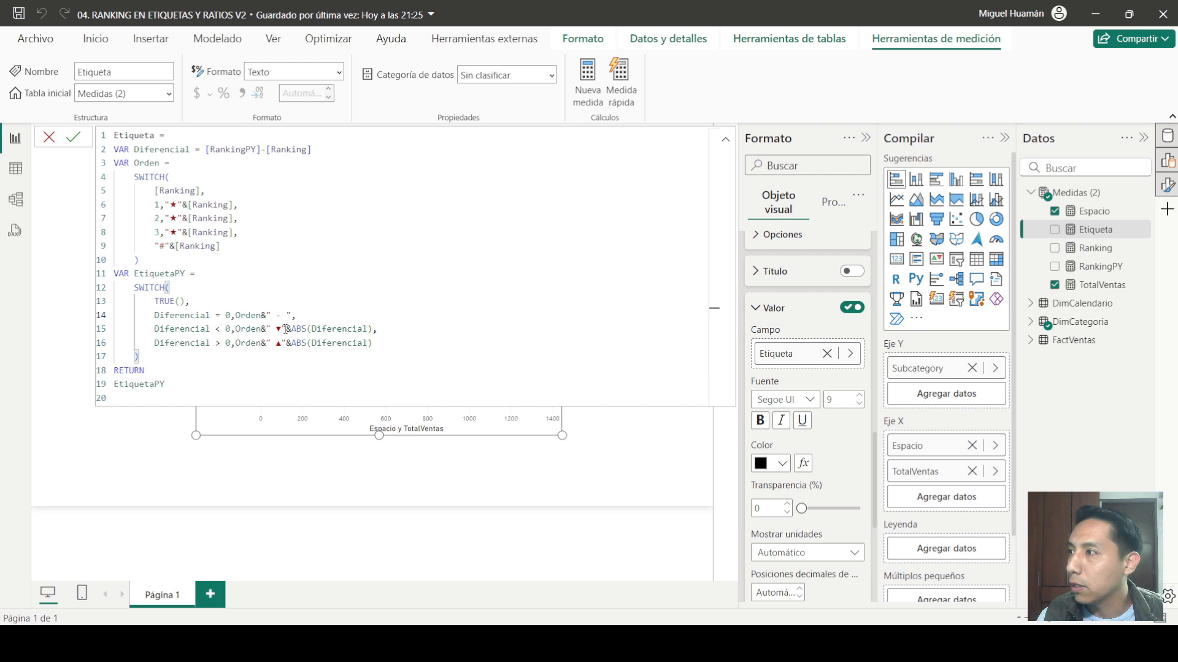
pyautogui.press('BackSpace')
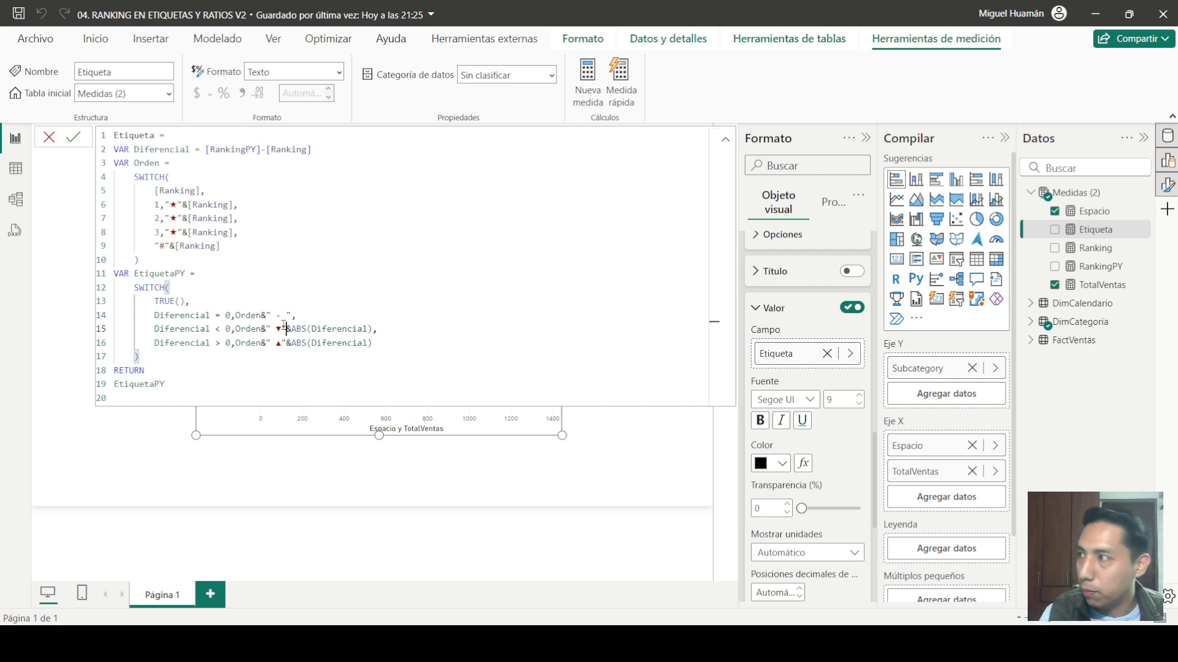
pyautogui.click(284, 329)
pyautogui.click(282, 343)
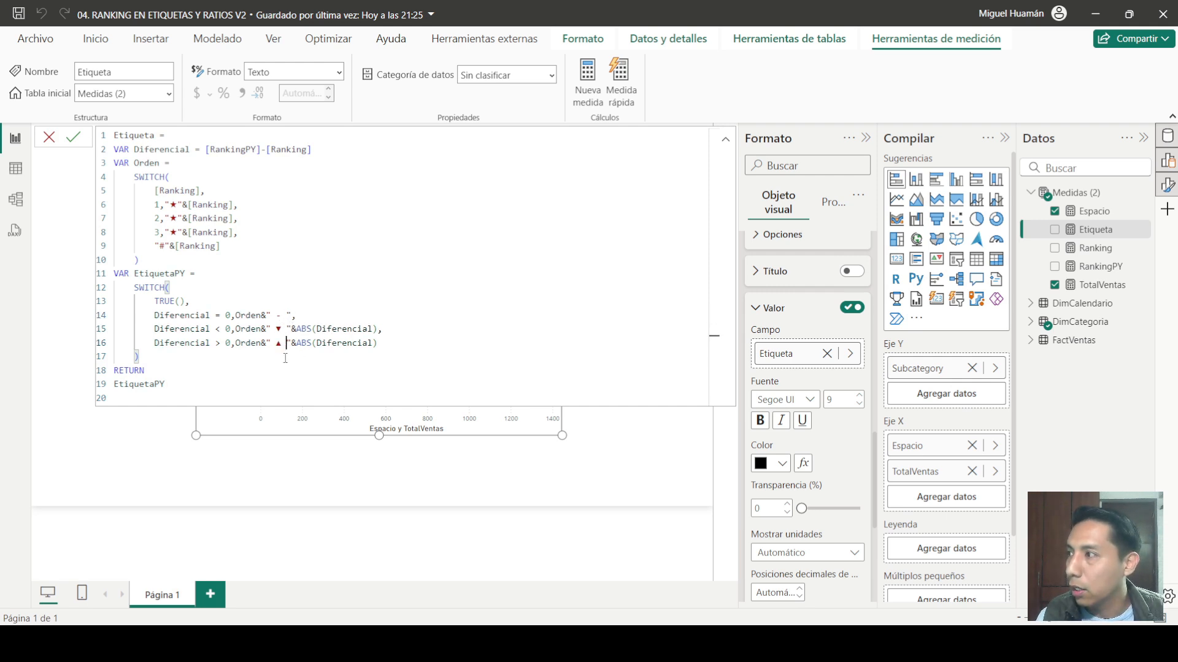
pyautogui.click(73, 137)
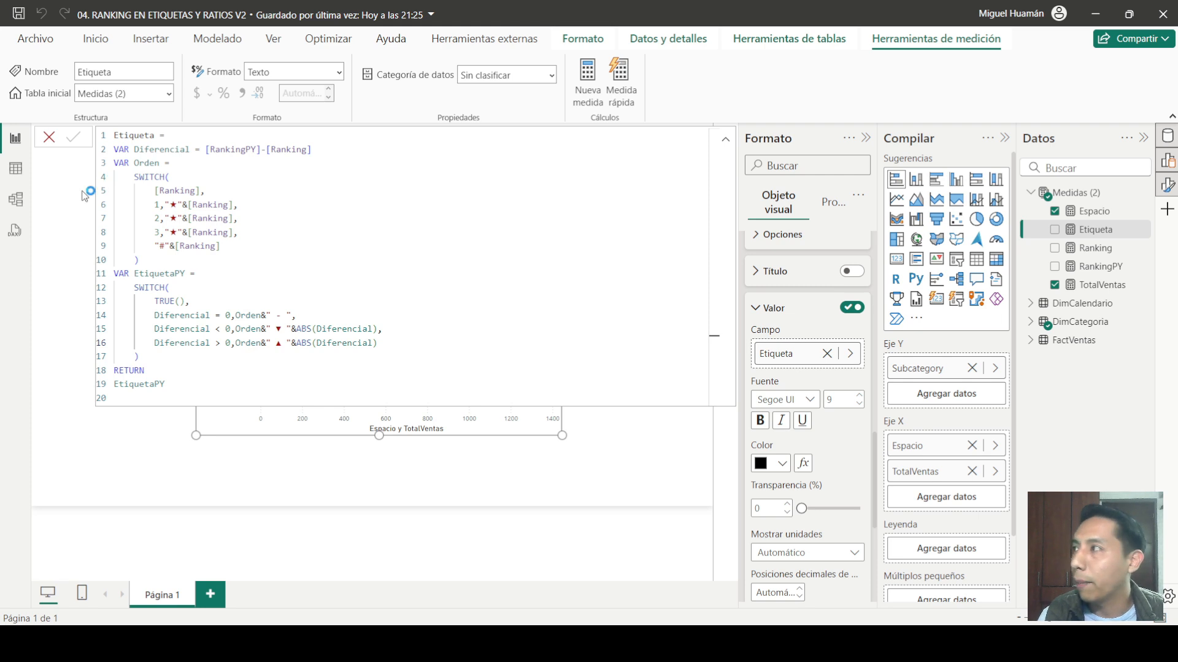
pyautogui.click(51, 137)
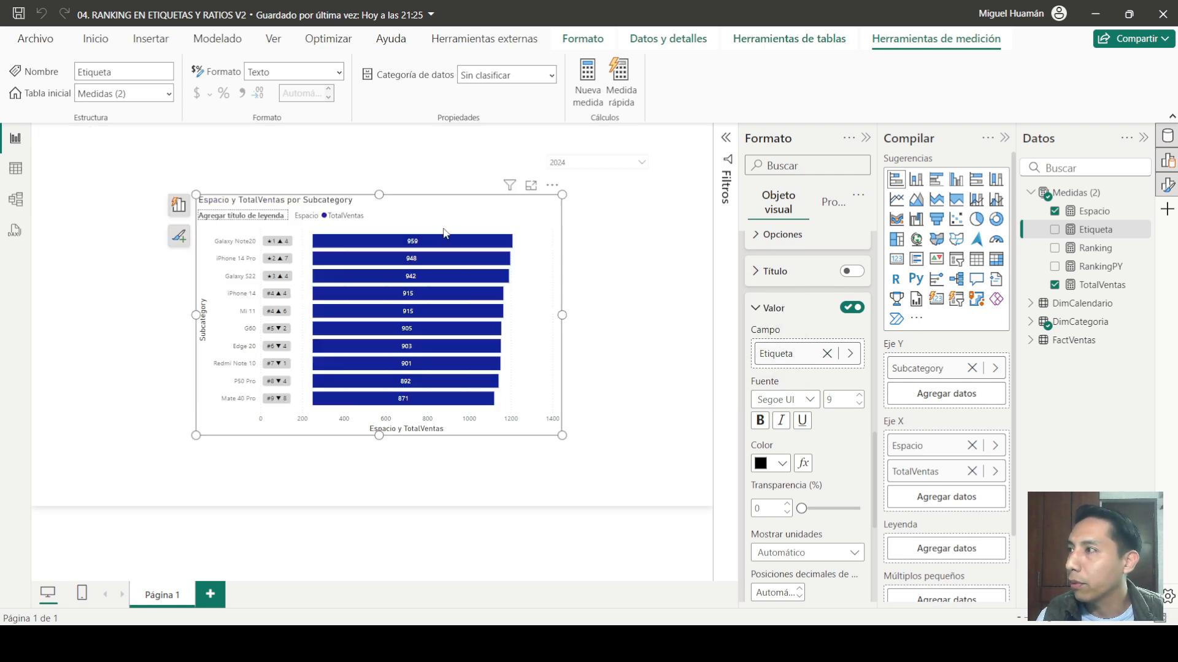
# Step: Enlarge the bar chart in focus mode to examine the spacing of the ranking labels
pyautogui.click(532, 187)
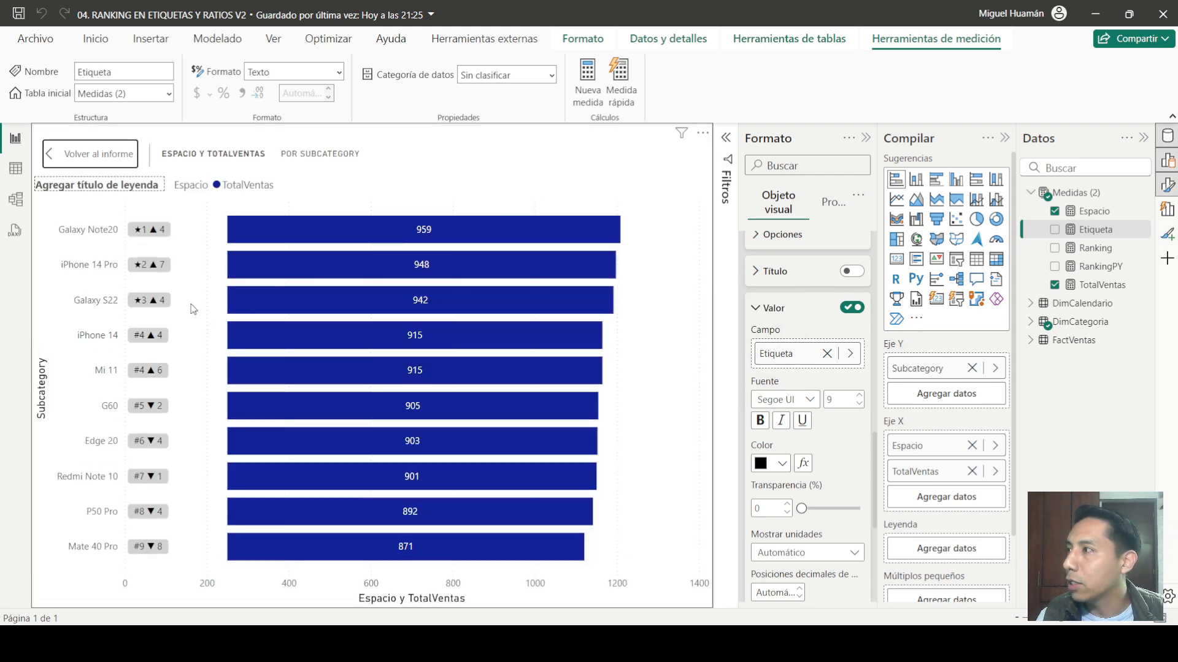
pyautogui.moveTo(161, 307)
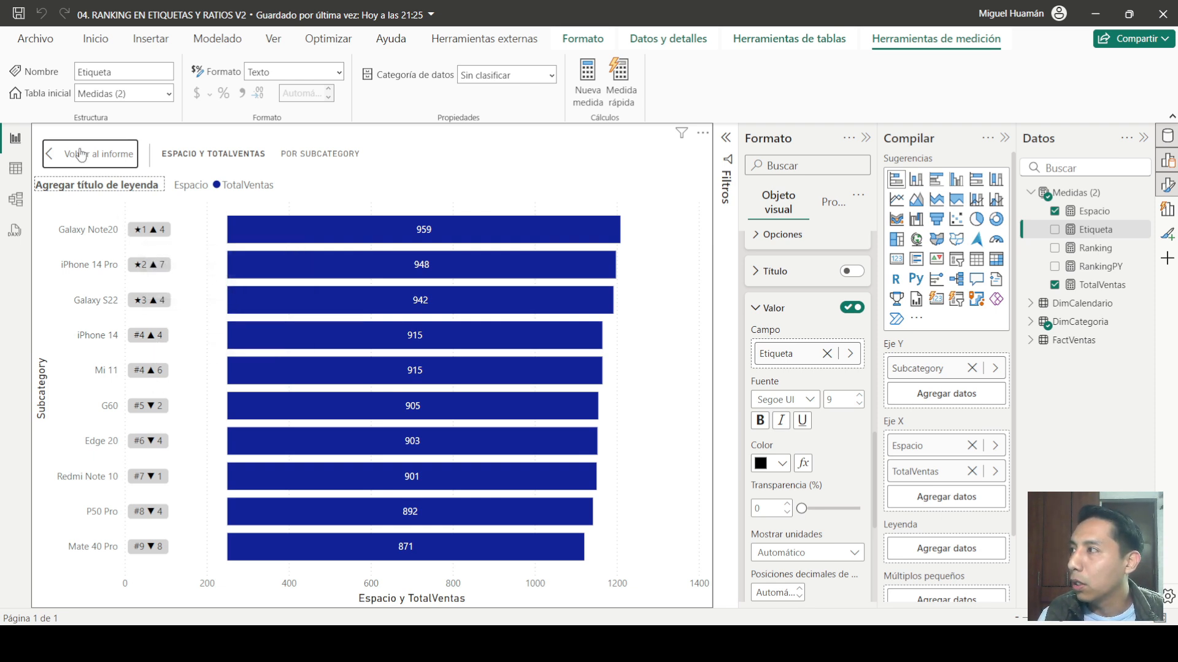
# Step: Return to the report and open the Etiqueta formula for editing at the Diferencial = 0 result
pyautogui.click(1094, 248)
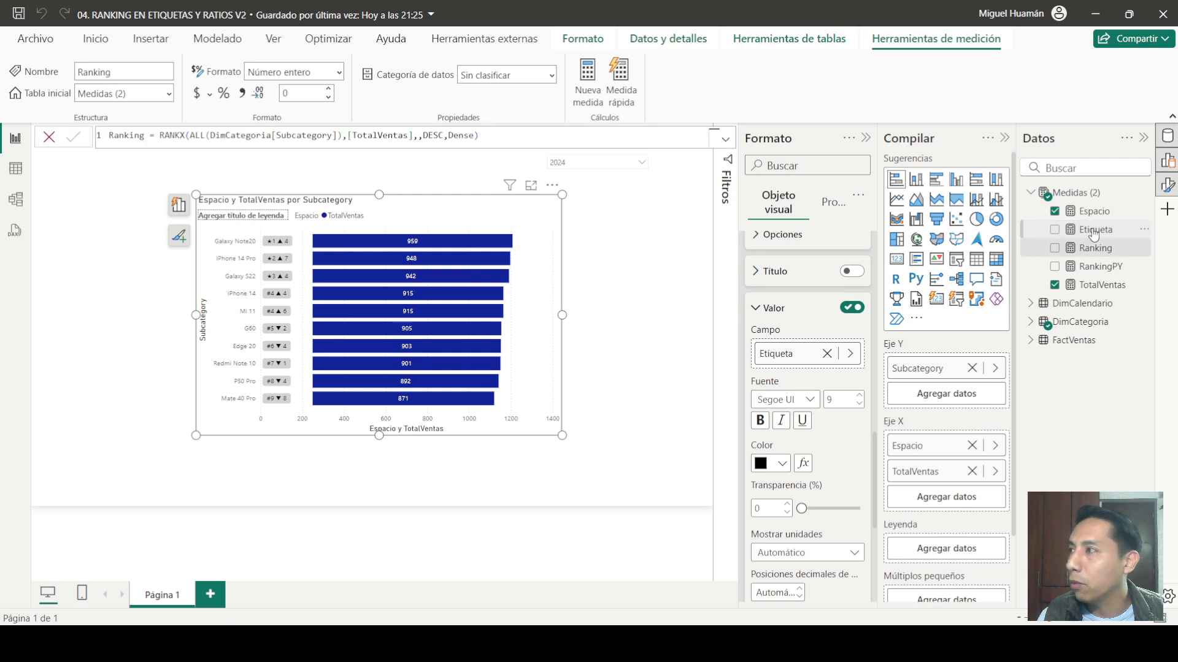
pyautogui.click(1095, 231)
pyautogui.click(286, 315)
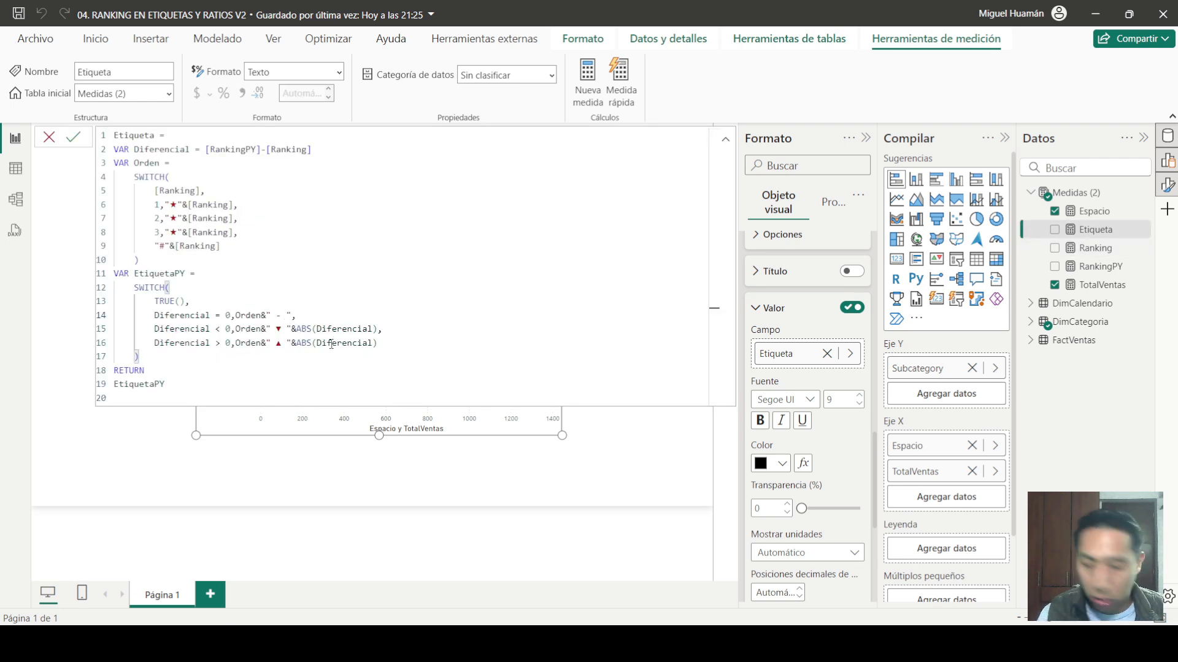
# Step: In the Etiqueta measure, remove the space after the -, ▼ and ▲ symbols in the three EtiquetaPY results
pyautogui.press('BackSpace')
pyautogui.click(288, 331)
pyautogui.press('BackSpace')
pyautogui.click(288, 346)
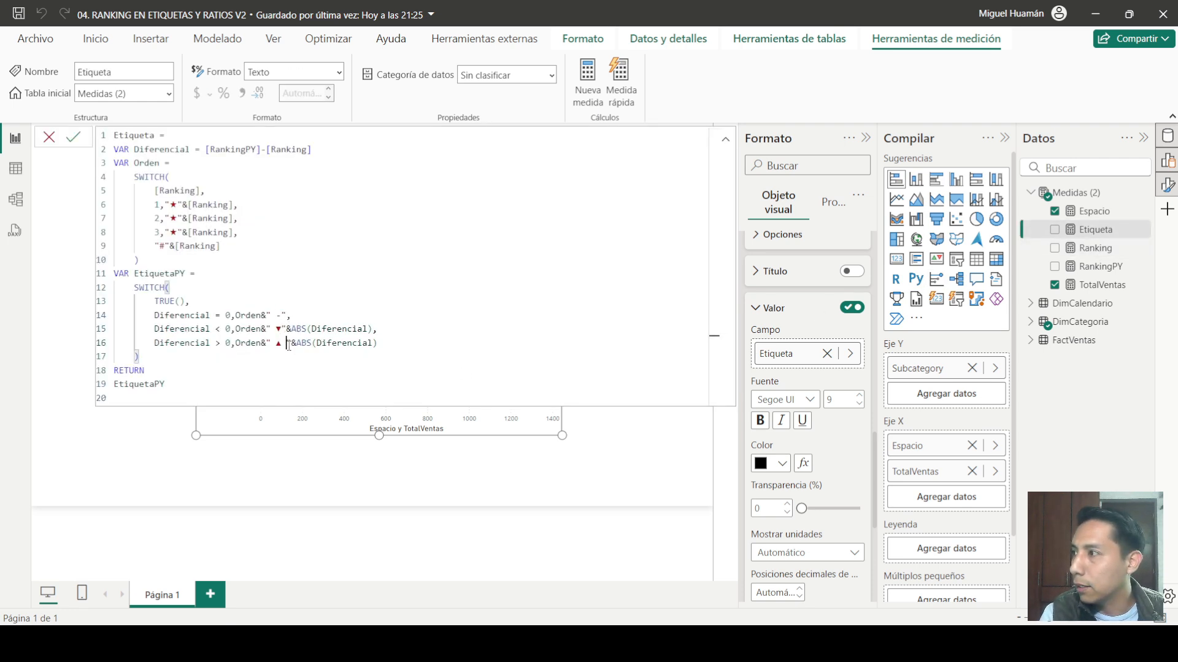
pyautogui.press('BackSpace')
# Step: Add extra spaces before the -, ▼ and ▲ symbols in the Etiqueta measure and check the applied labels in the enlarged chart
pyautogui.click(277, 315)
pyautogui.click(278, 330)
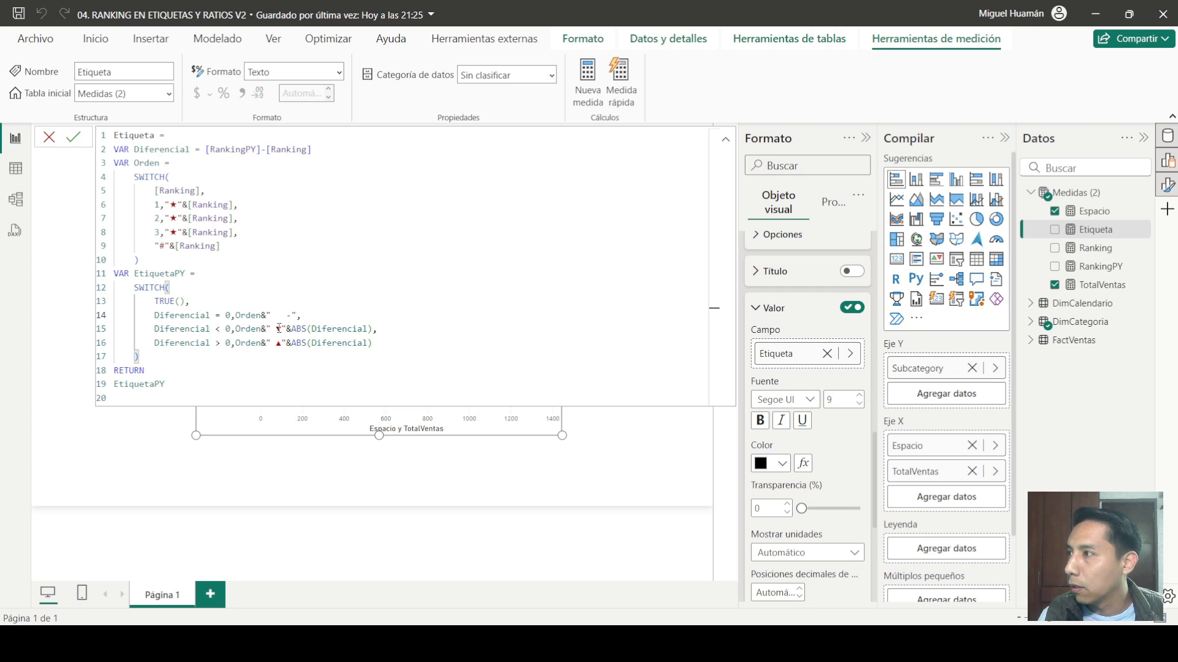
pyautogui.click(277, 344)
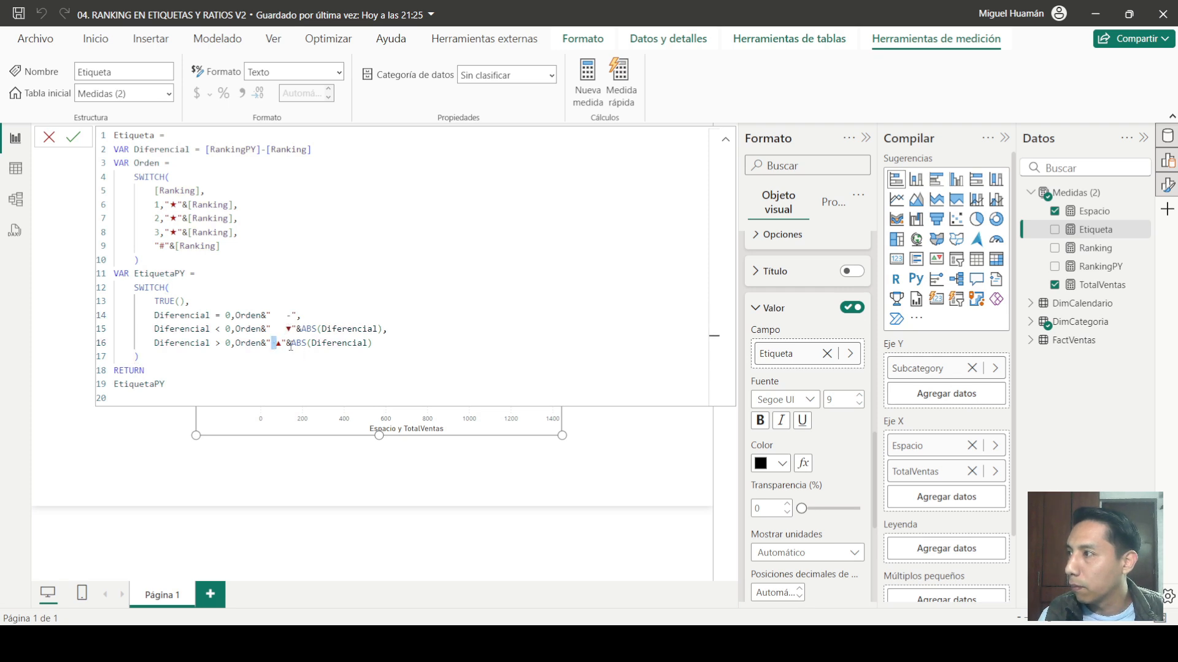
pyautogui.click(73, 137)
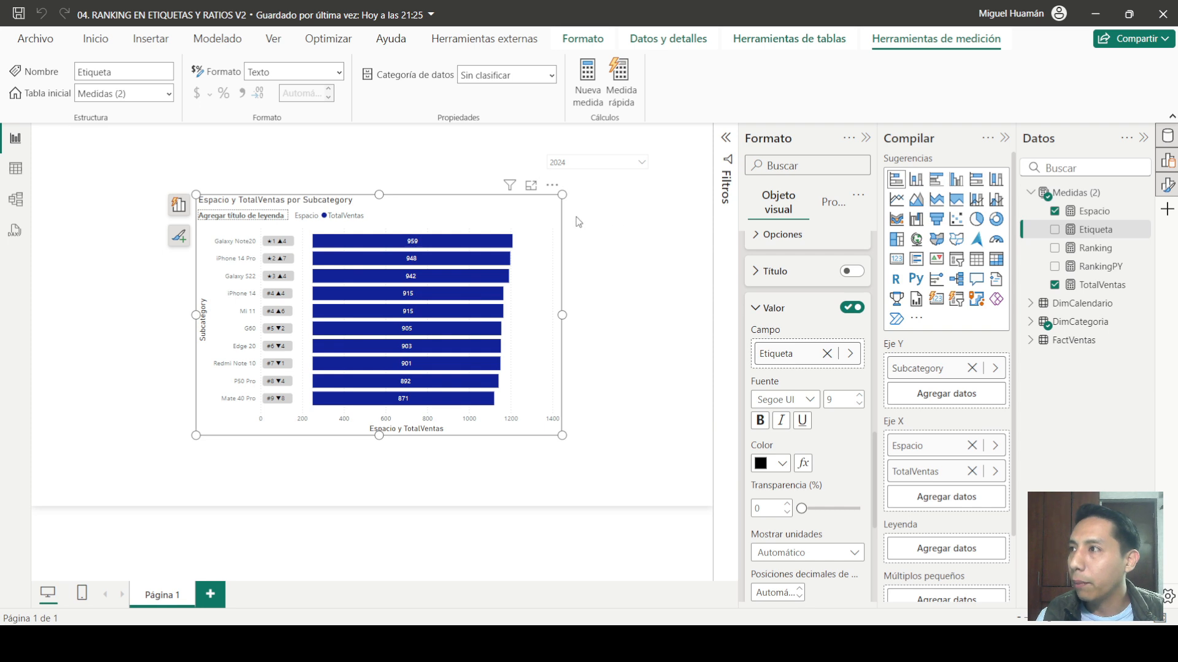
pyautogui.click(532, 185)
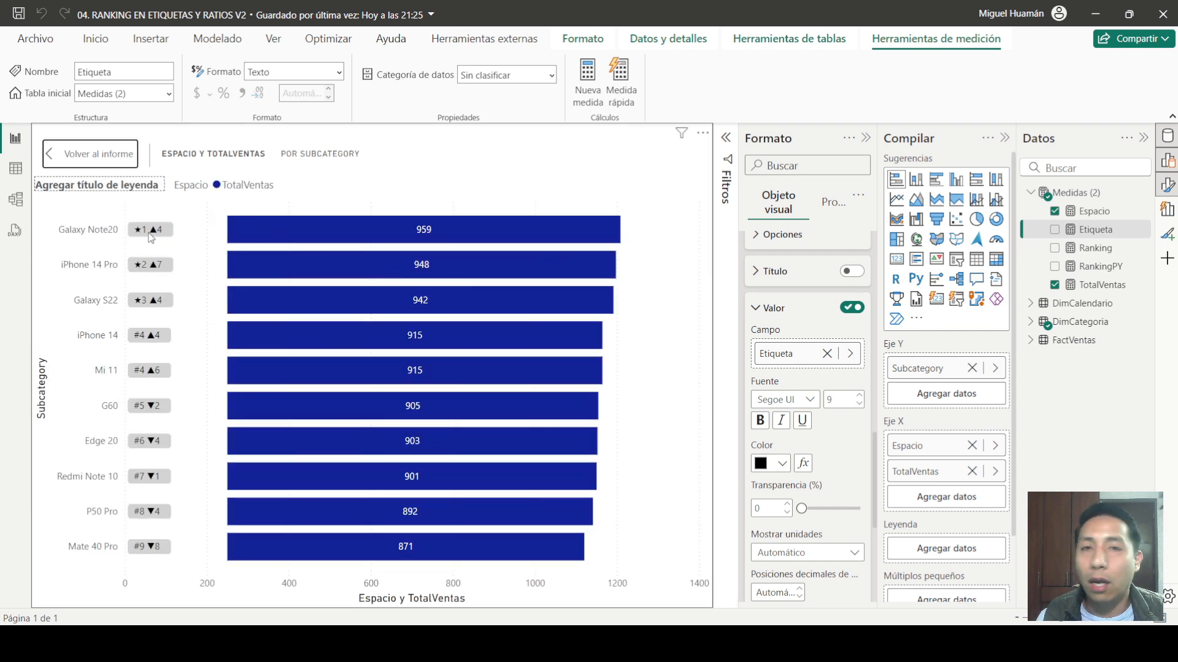
pyautogui.moveTo(151, 236)
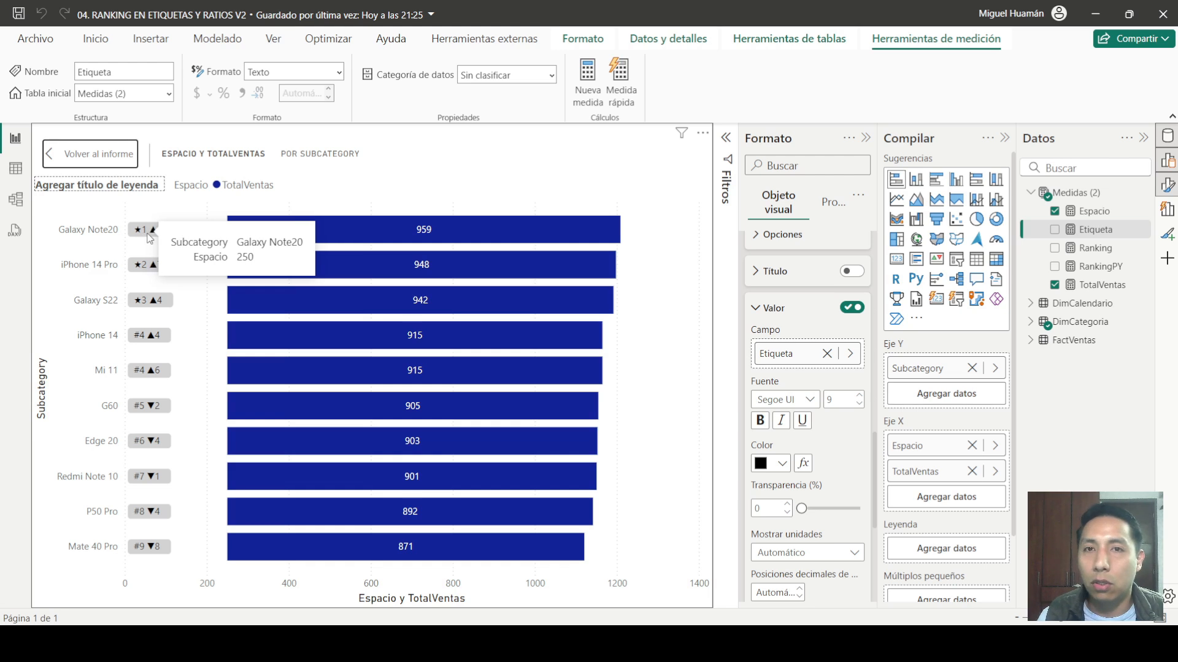
pyautogui.click(98, 155)
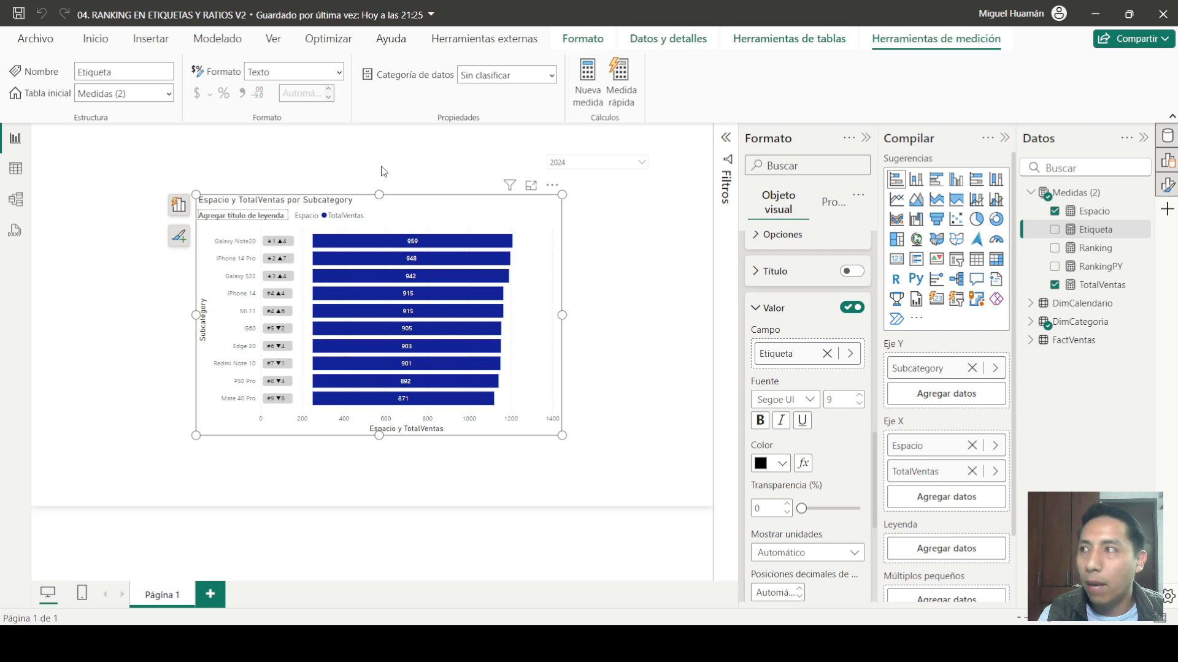
pyautogui.click(389, 183)
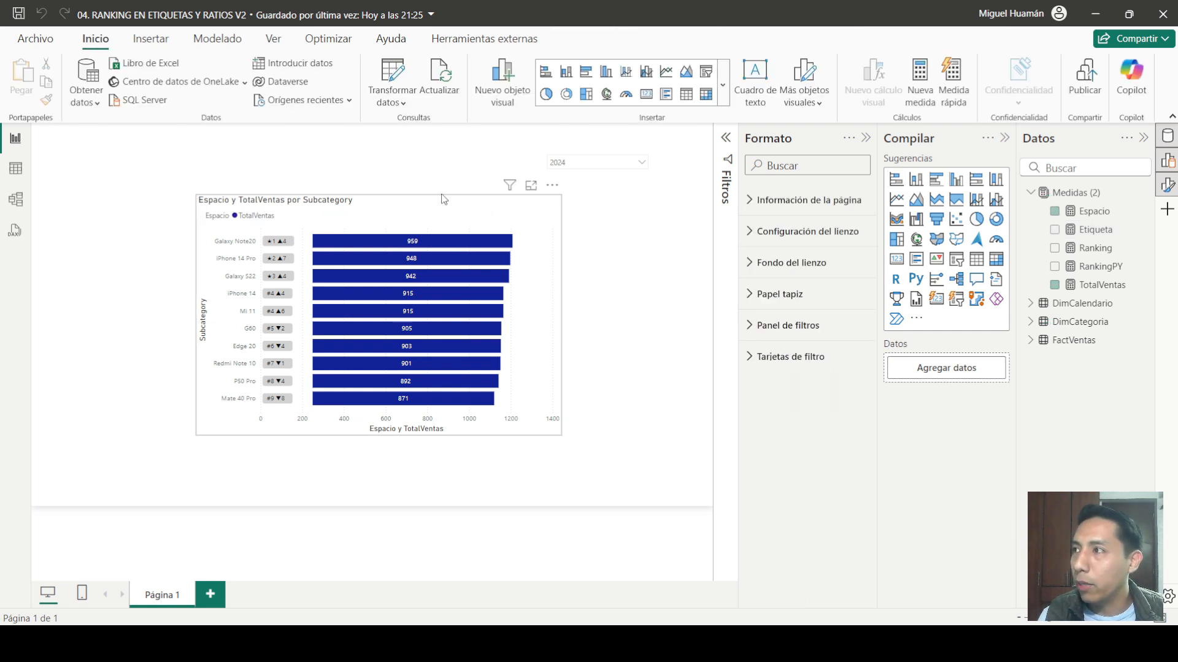
# Step: Switch to the browser window with emptycharacter.com and copy the empty character from Method 1 to the clipboard
pyautogui.moveTo(879, 641)
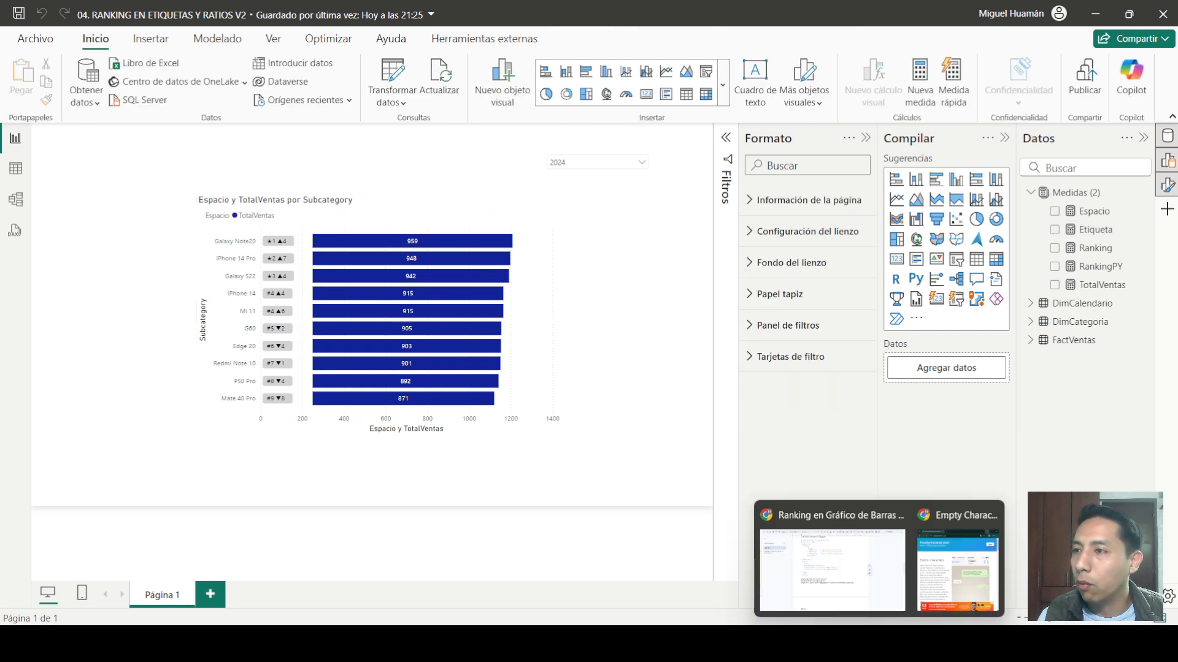
pyautogui.click(956, 568)
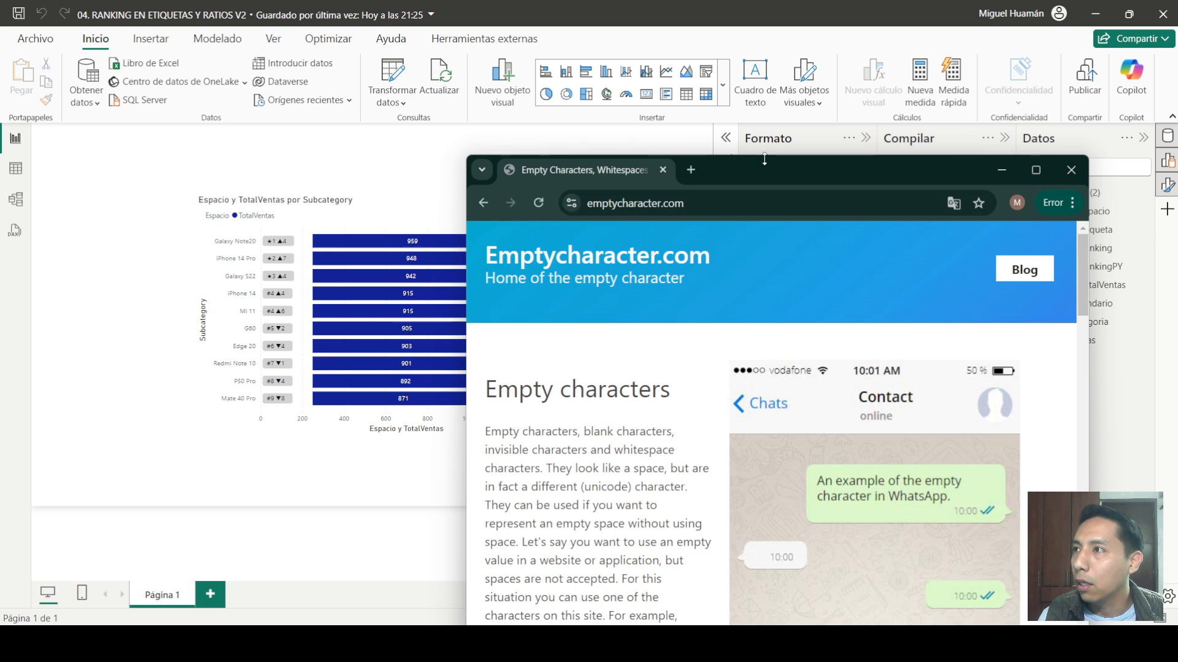
pyautogui.doubleClick(749, 168)
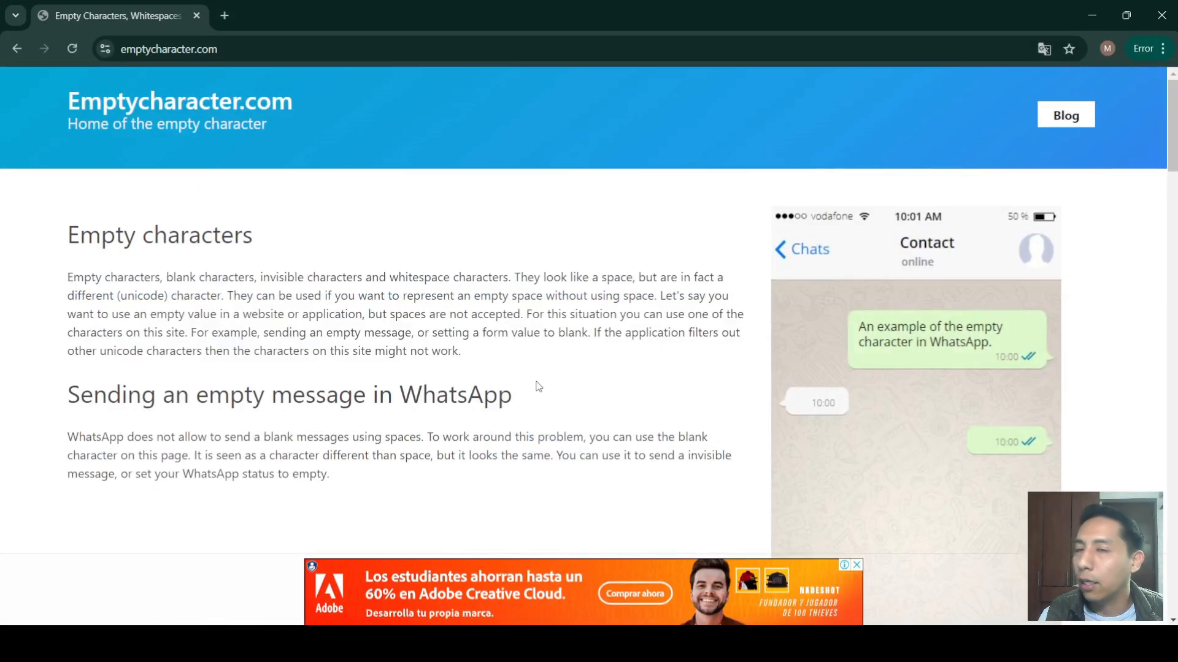
pyautogui.scroll(-15, 538, 386)
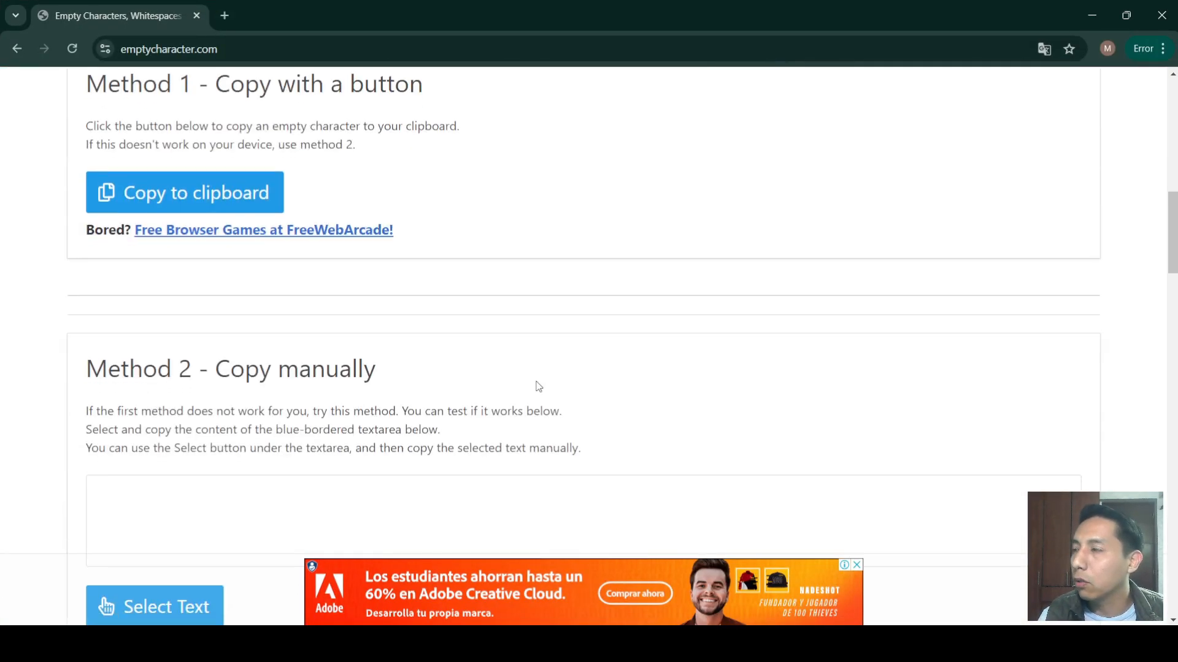
pyautogui.scroll(1, 538, 386)
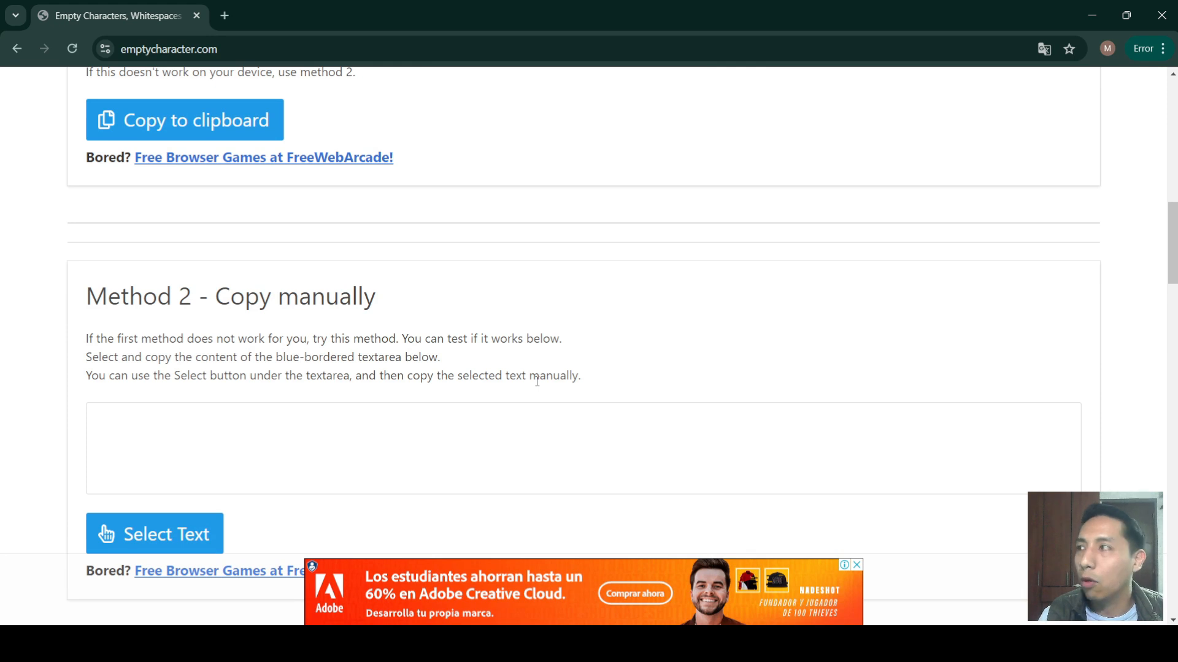
pyautogui.click(381, 429)
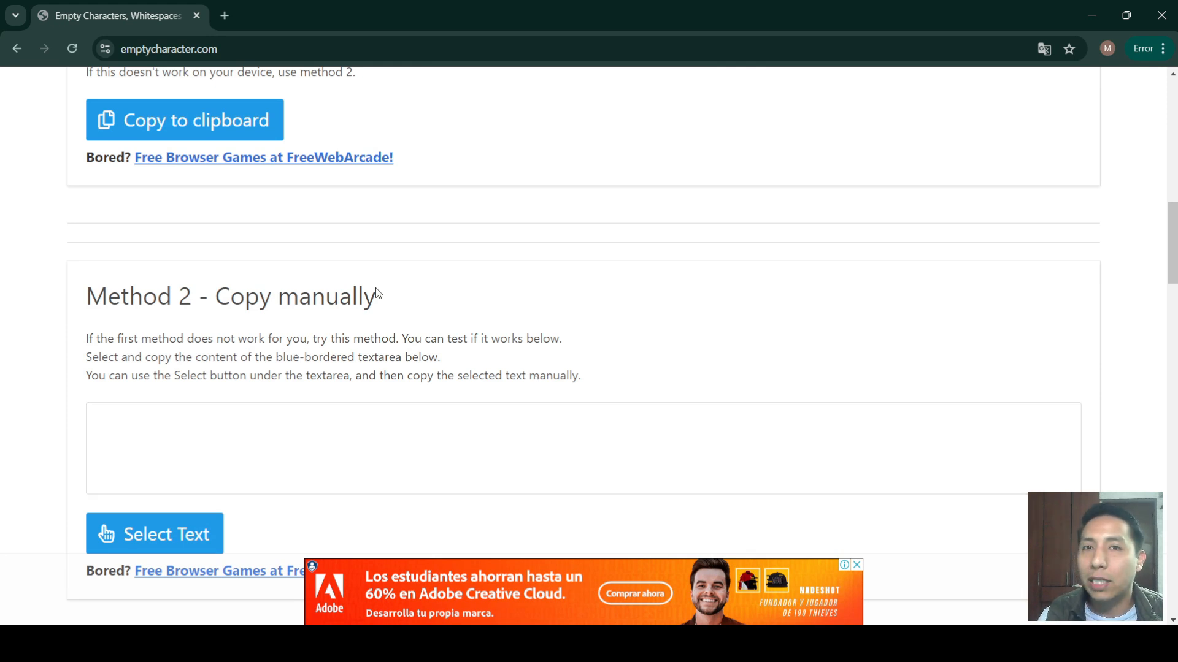
pyautogui.scroll(1, 377, 293)
pyautogui.click(204, 210)
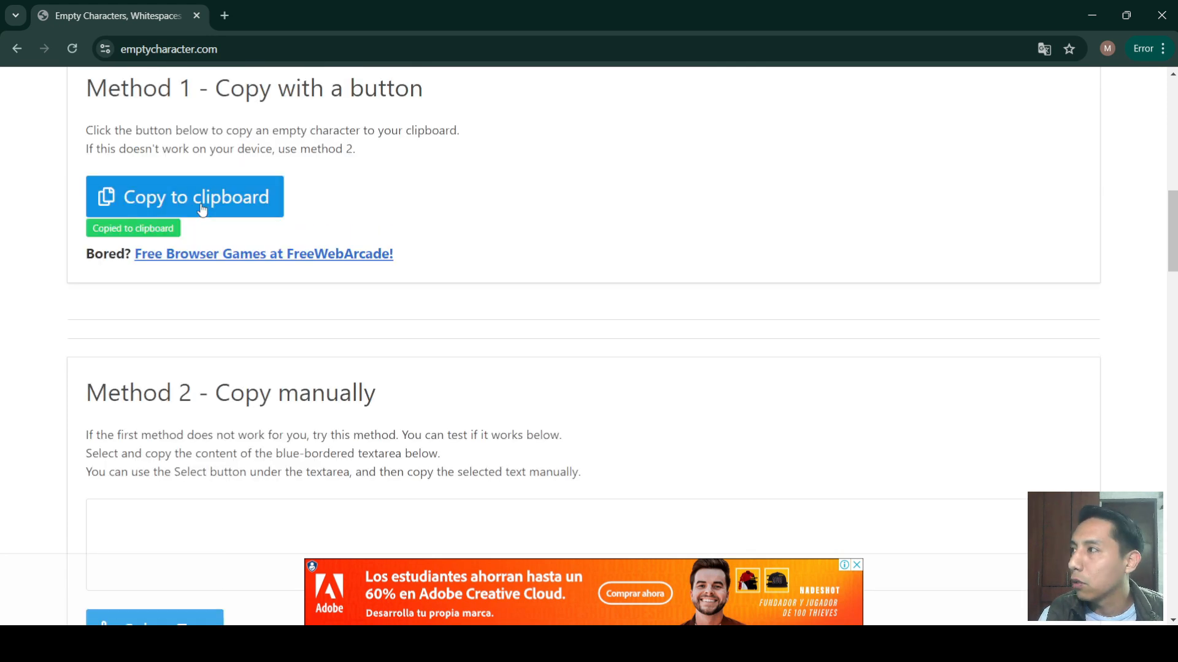
# Step: Back in Power BI, add VAR Blanco = REPT with the copied empty character repeated 5 times, below Diferencial in the Etiqueta measure
pyautogui.click(1097, 22)
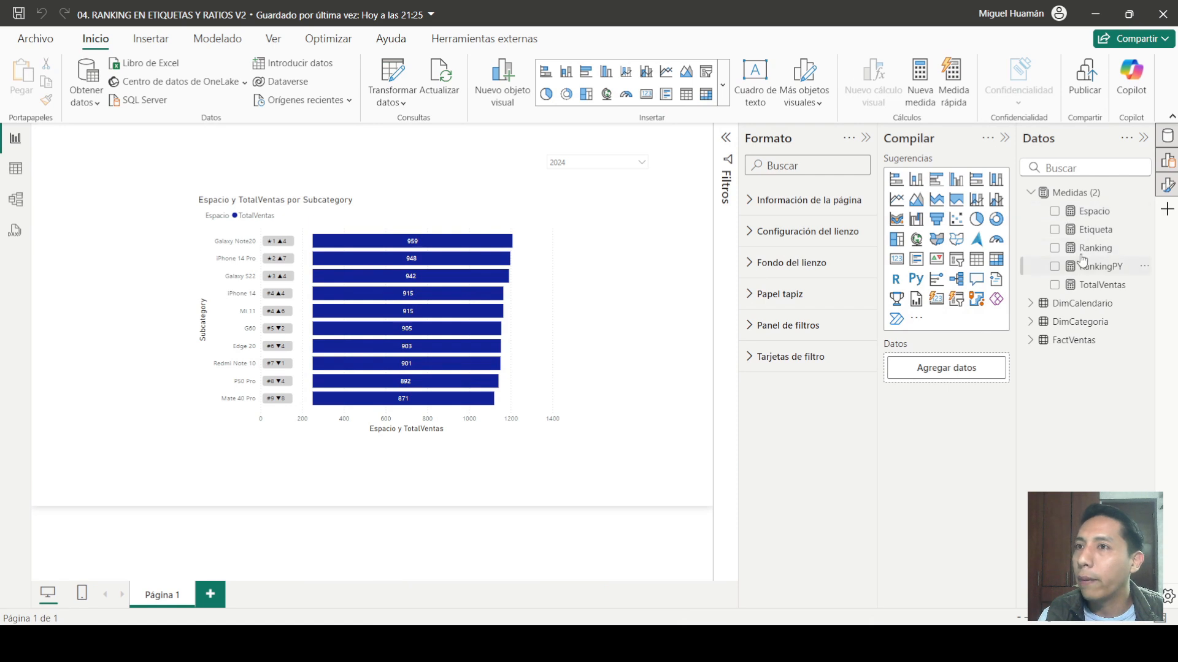
pyautogui.click(1091, 228)
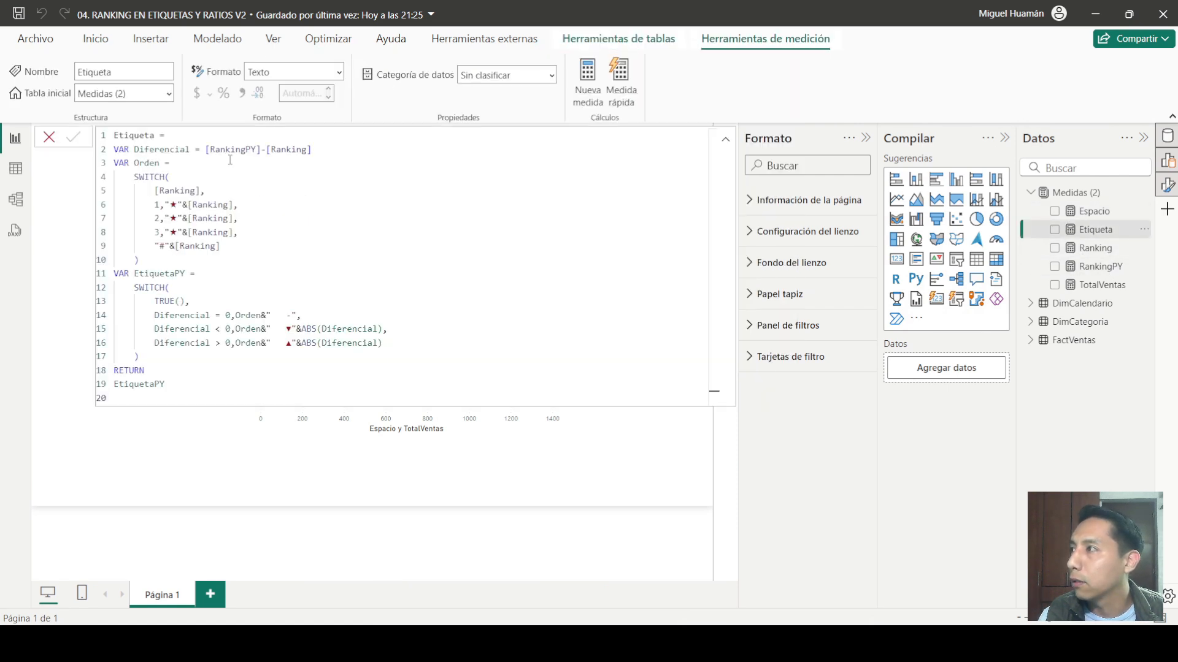
pyautogui.click(347, 154)
pyautogui.press('Return')
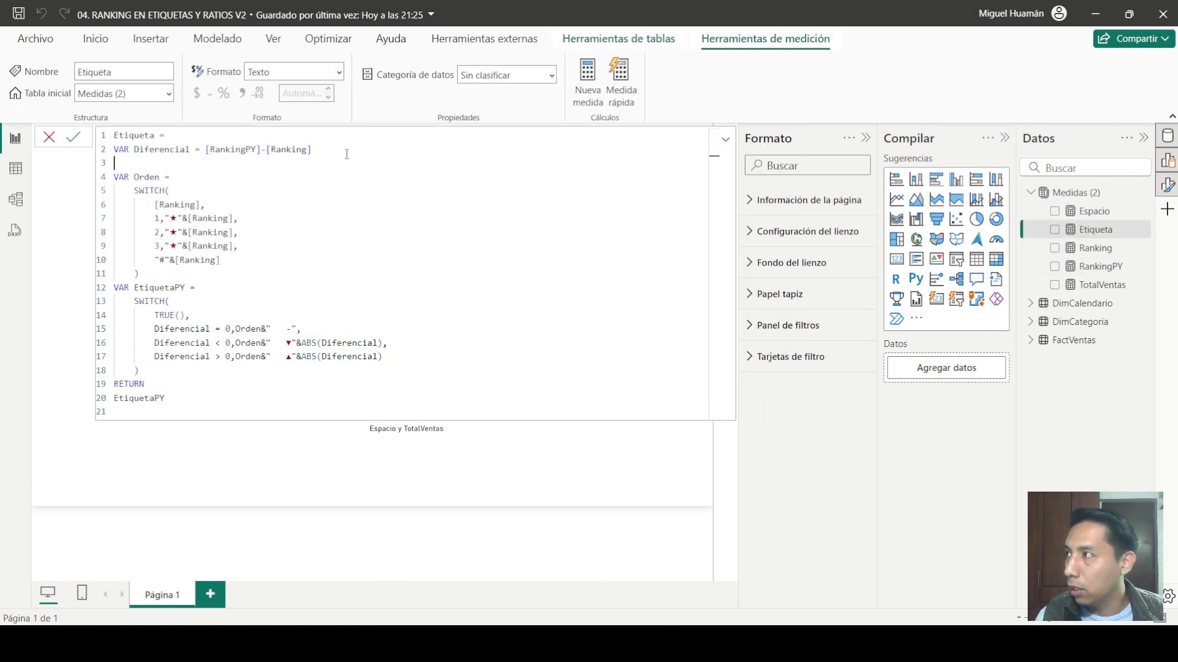
pyautogui.write('VAR ')
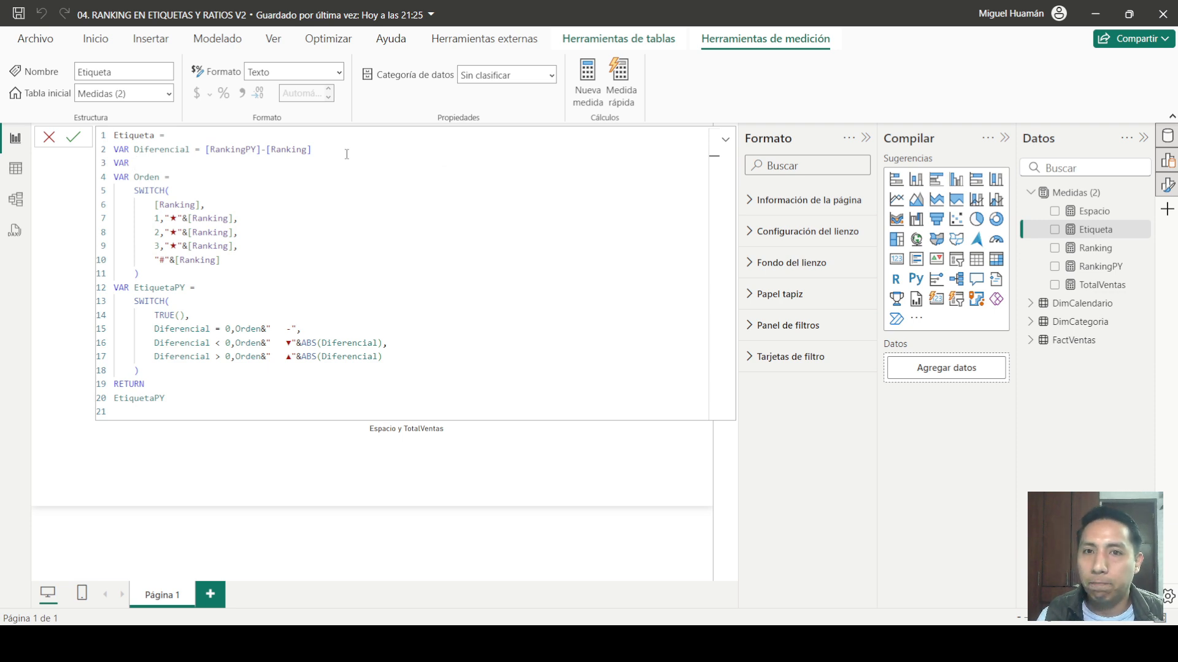
pyautogui.write('Blanco = Rept')
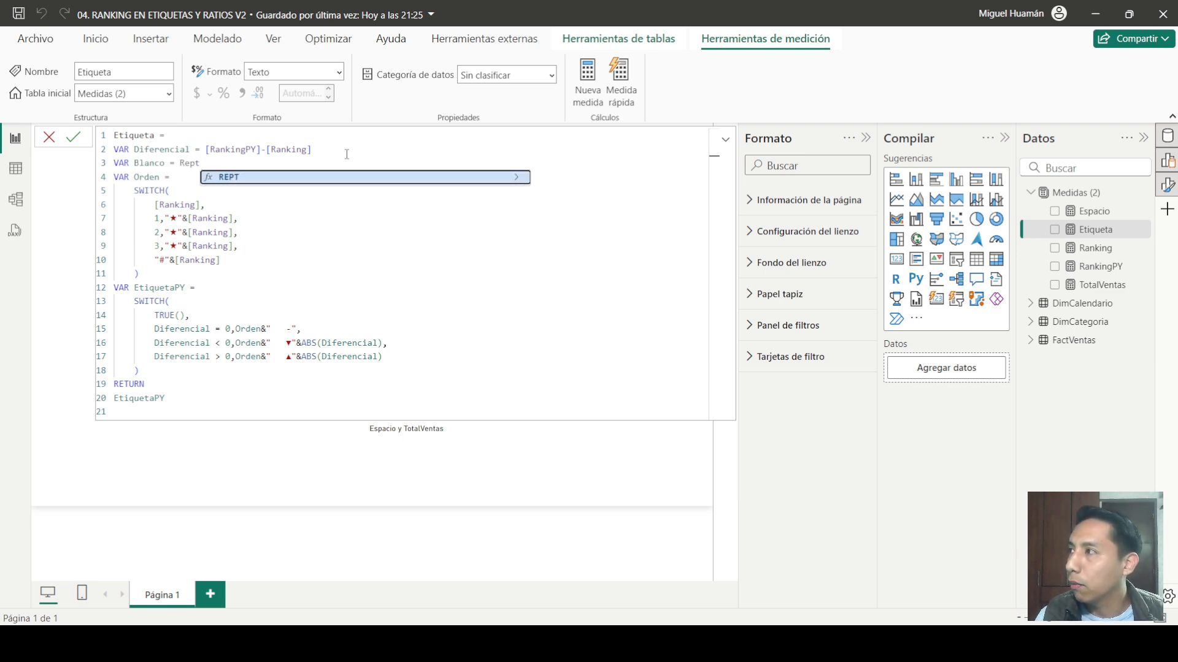
pyautogui.press('Tab')
pyautogui.write('"')
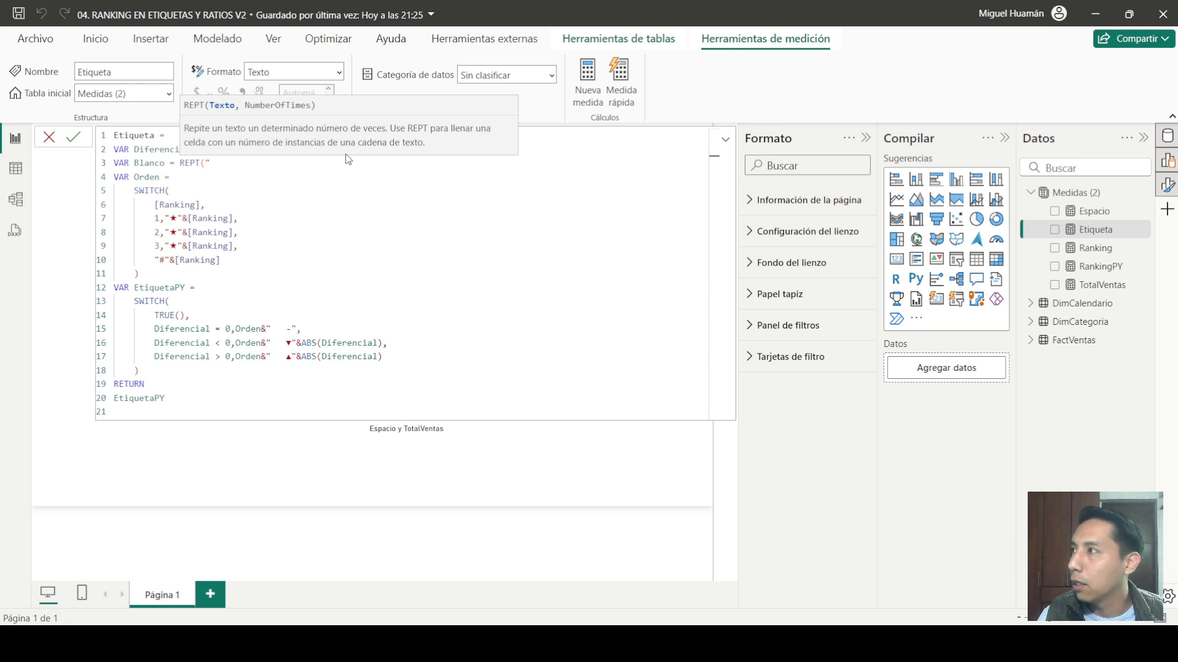
pyautogui.hotkey('ctrl', 'v')
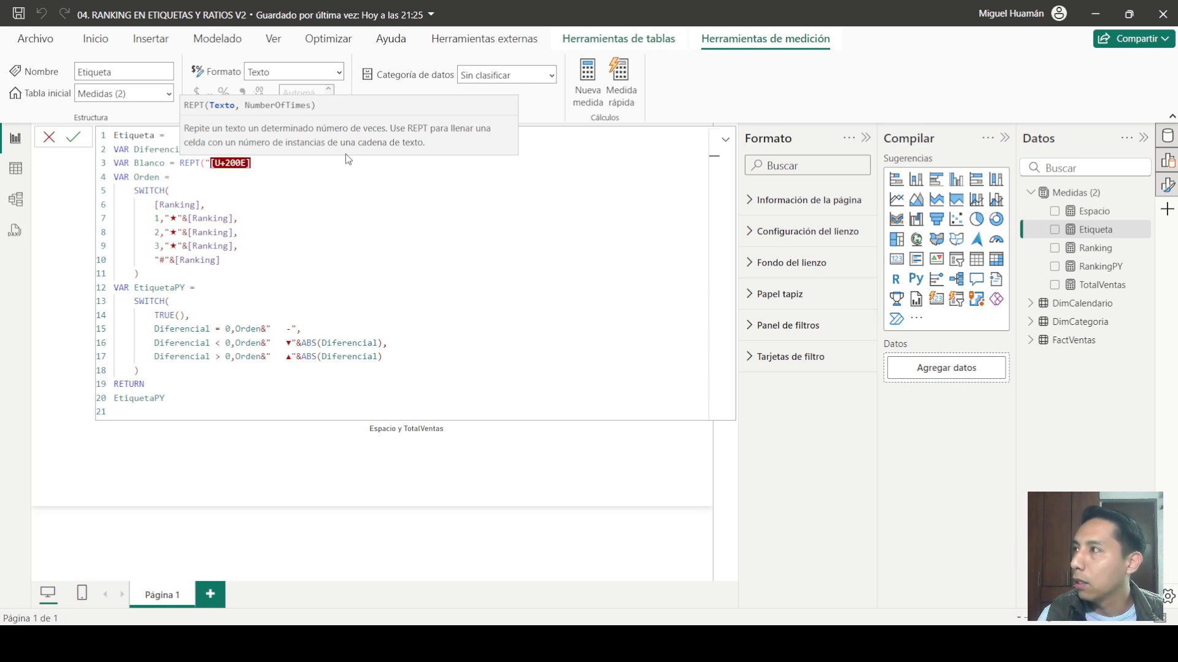
pyautogui.write('",')
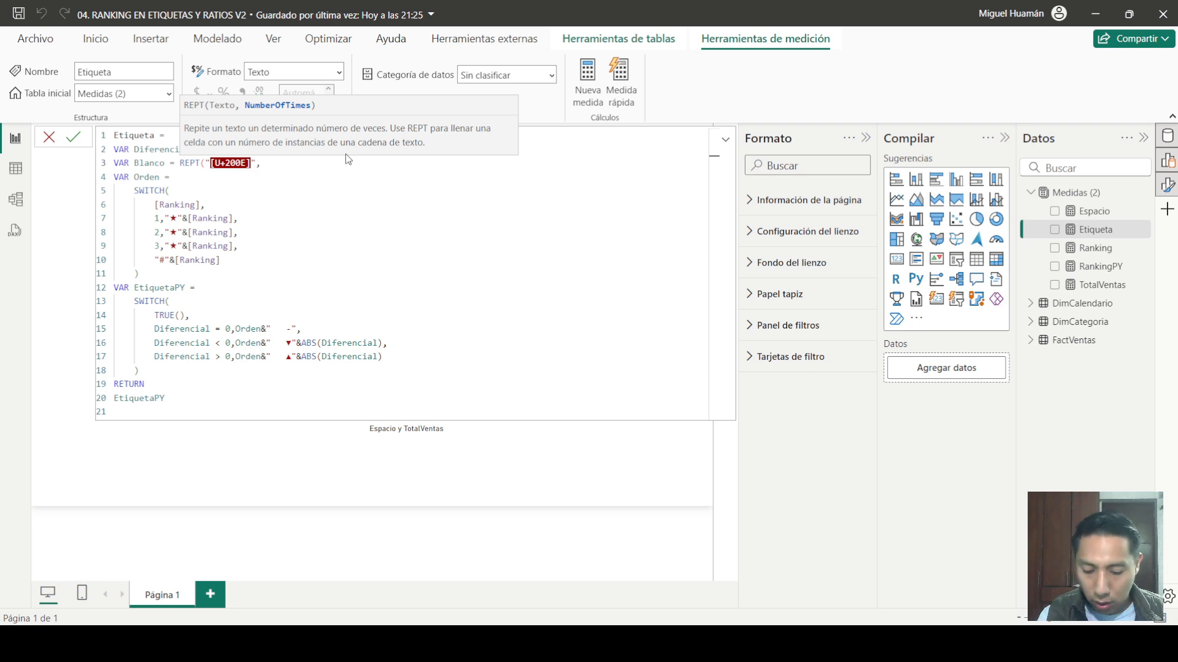
pyautogui.write('5)')
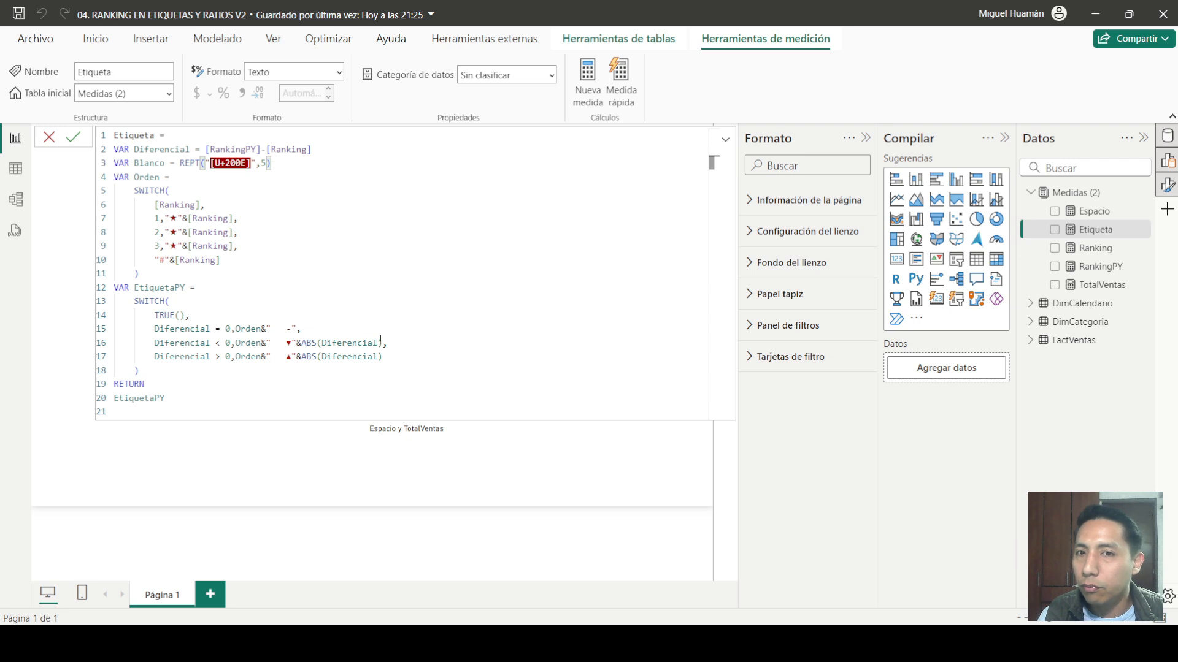
# Step: Copy the variable name Blanco and delete all spaces before the -, ▼ and ▲ symbols in the EtiquetaPY results
pyautogui.doubleClick(151, 165)
pyautogui.hotkey('ctrl', 'c')
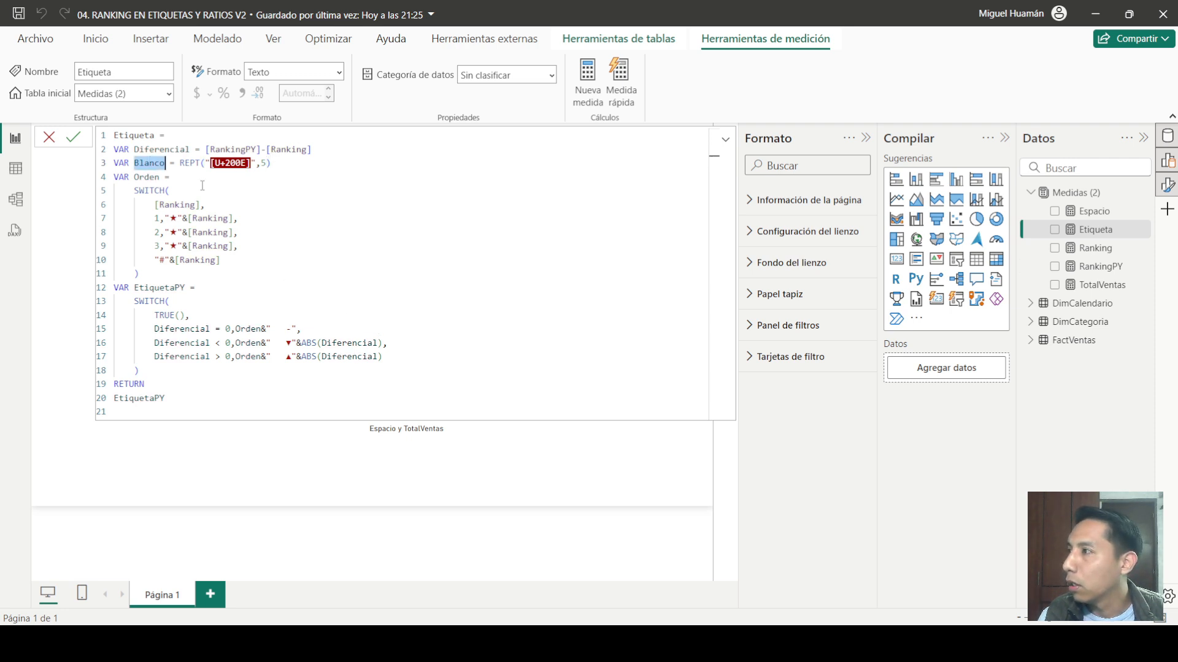
pyautogui.click(262, 330)
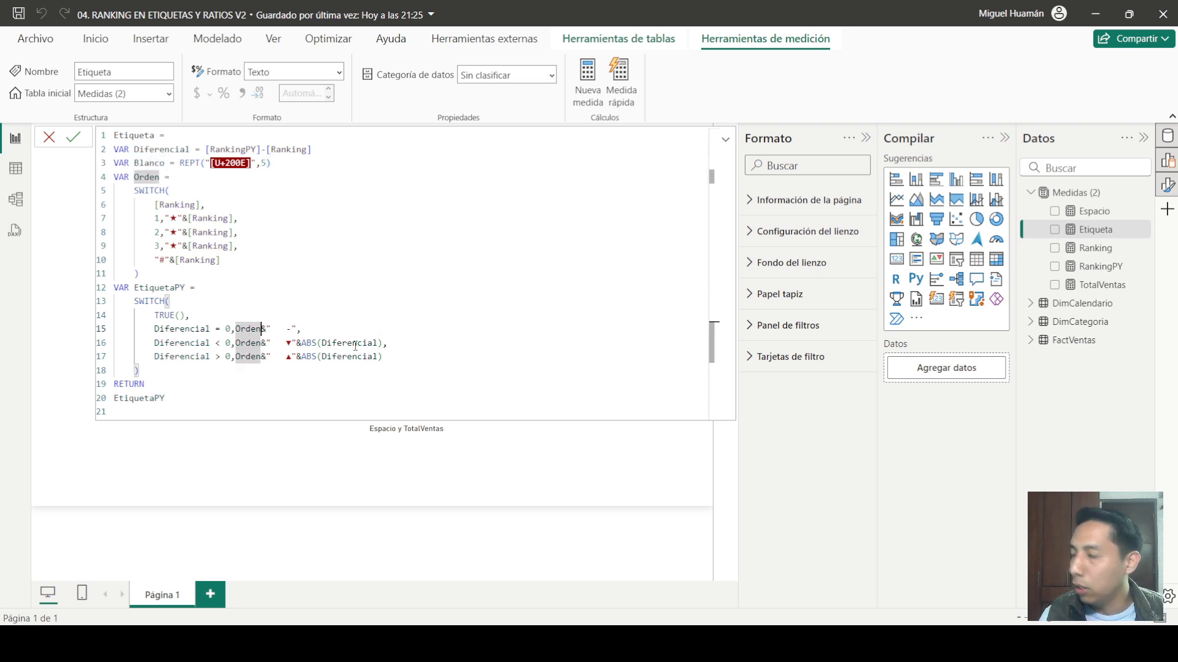
pyautogui.press('Right')
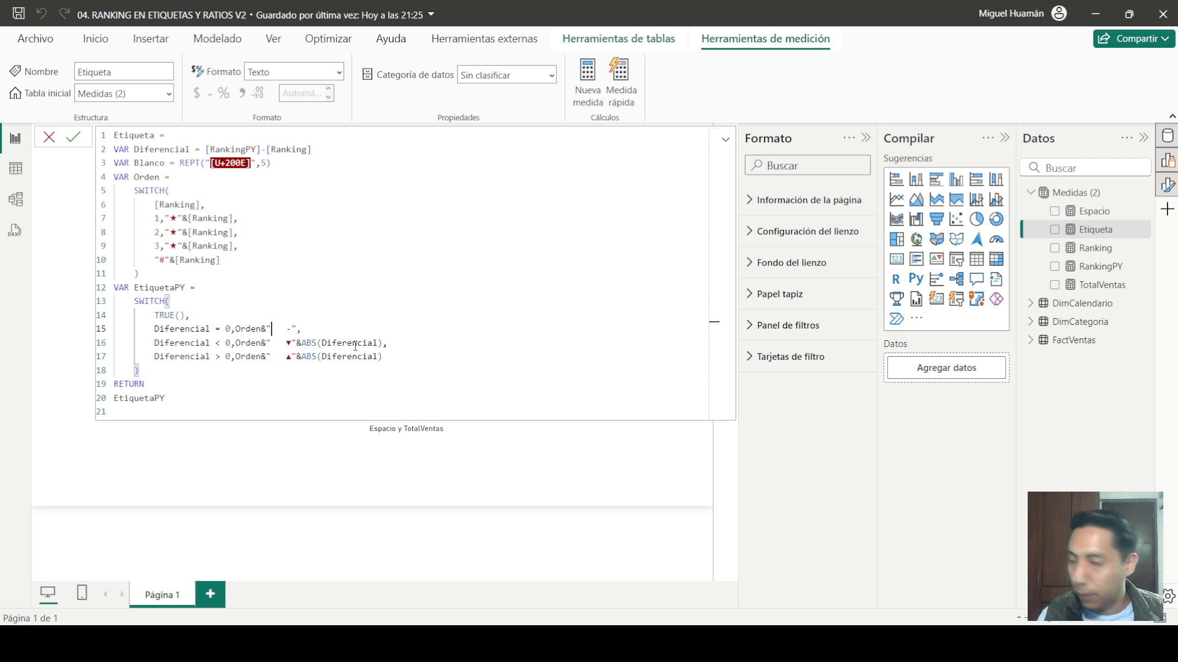
pyautogui.press('Delete')
pyautogui.press('Delete')
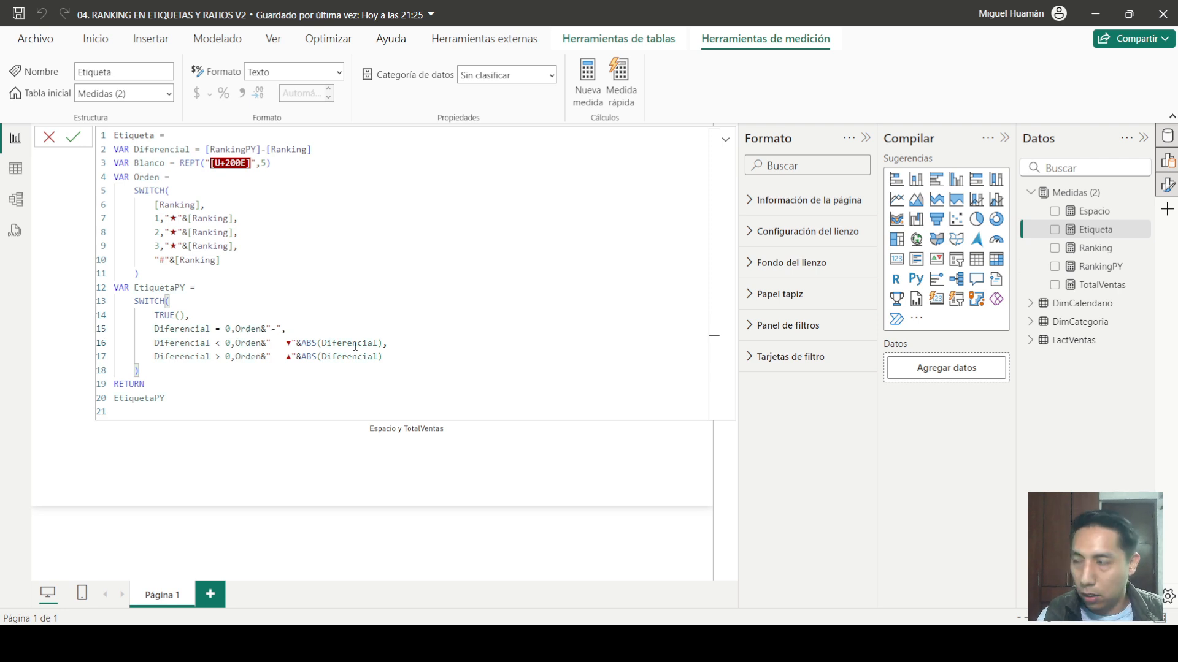
pyautogui.press('Delete')
pyautogui.press('Delete')
pyautogui.press('Delete')
pyautogui.press('Down')
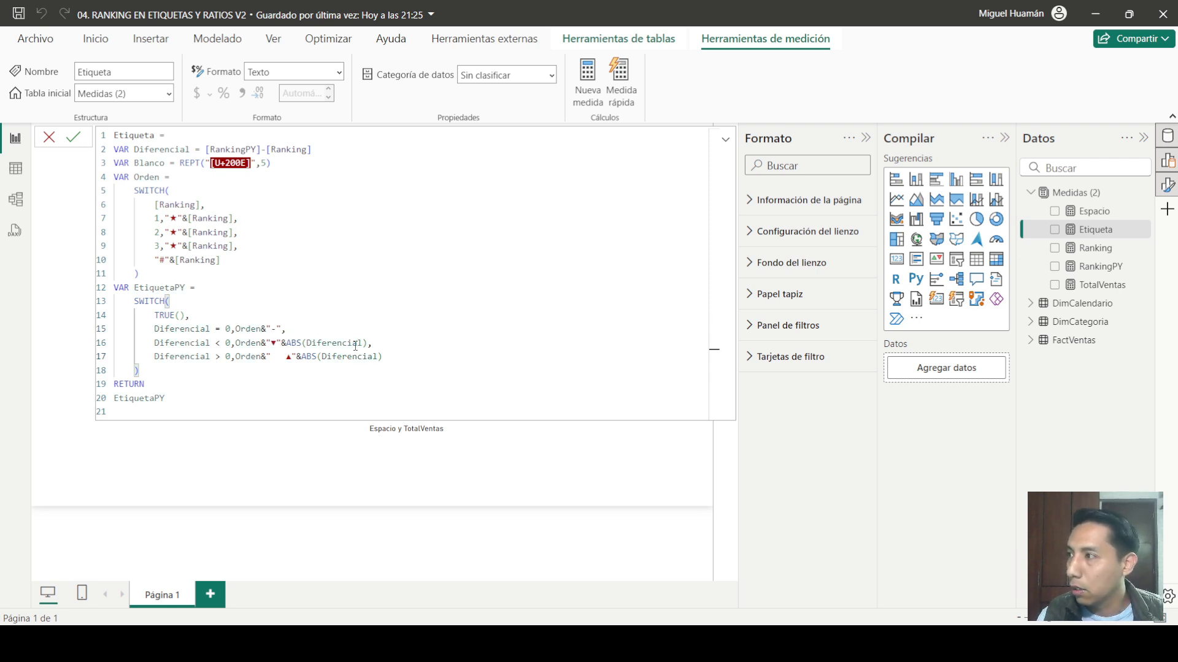
pyautogui.press('Delete')
pyautogui.press('Delete')
pyautogui.press('Delete')
pyautogui.press('Up')
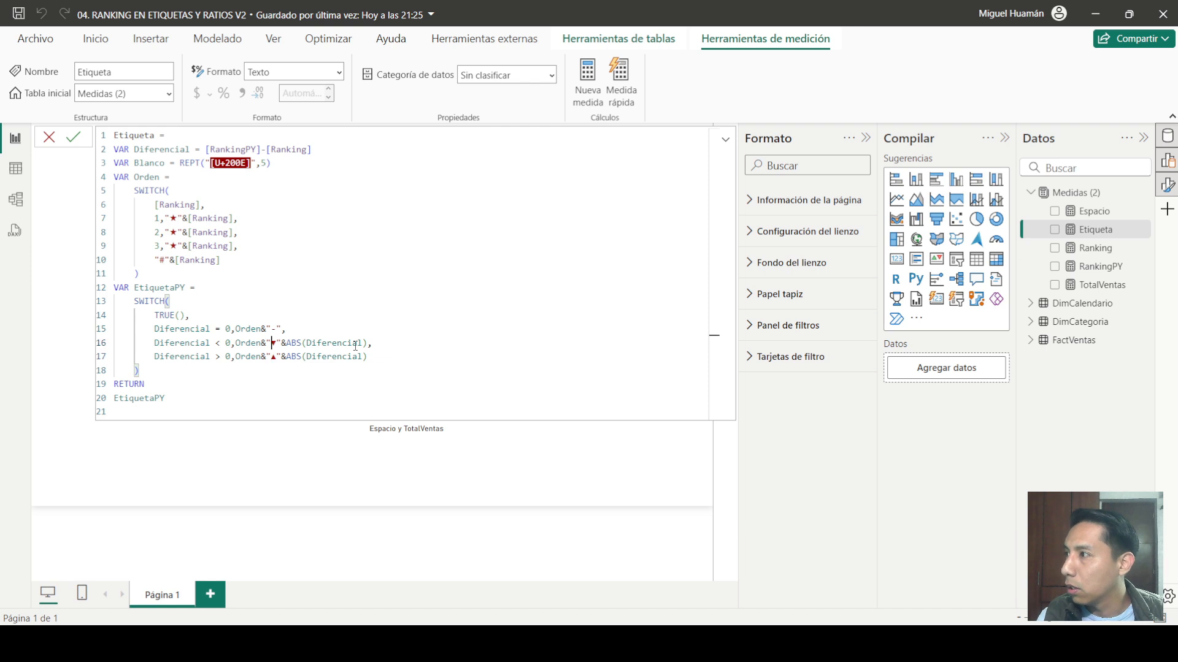
pyautogui.press('Left')
pyautogui.press('Up')
pyautogui.press('Up')
pyautogui.press('Right')
pyautogui.press('Down')
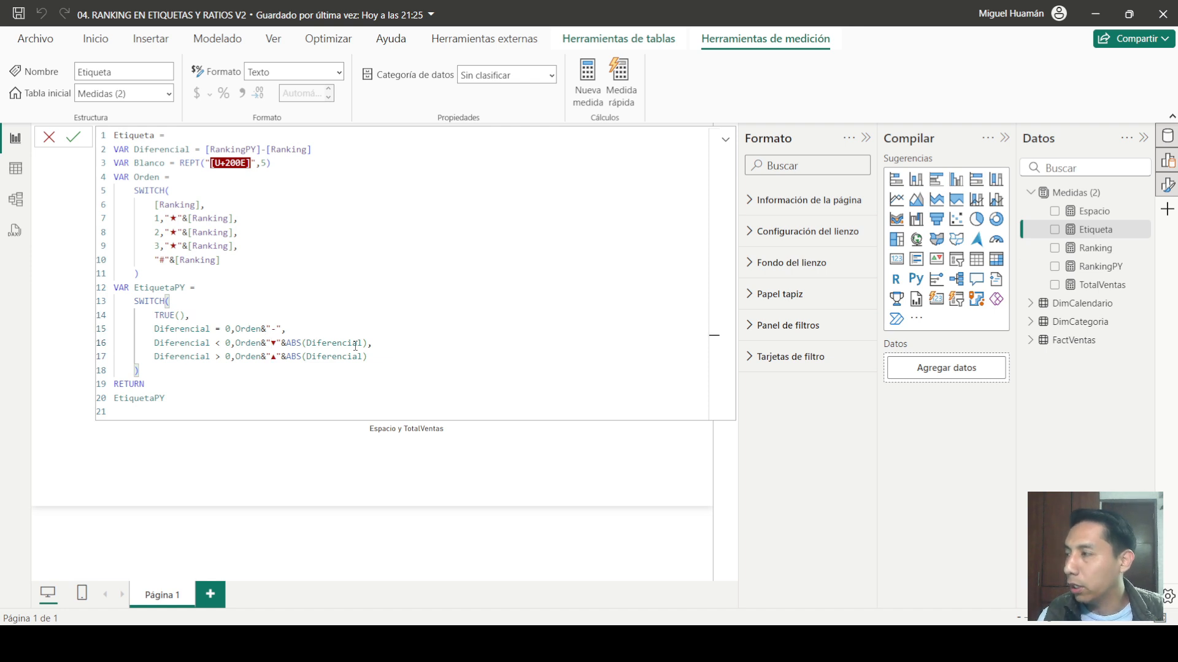
# Step: Insert &Blanco between Orden and the symbol in the Diferencial = 0 and Diferencial < 0 results of EtiquetaPY
pyautogui.click(260, 329)
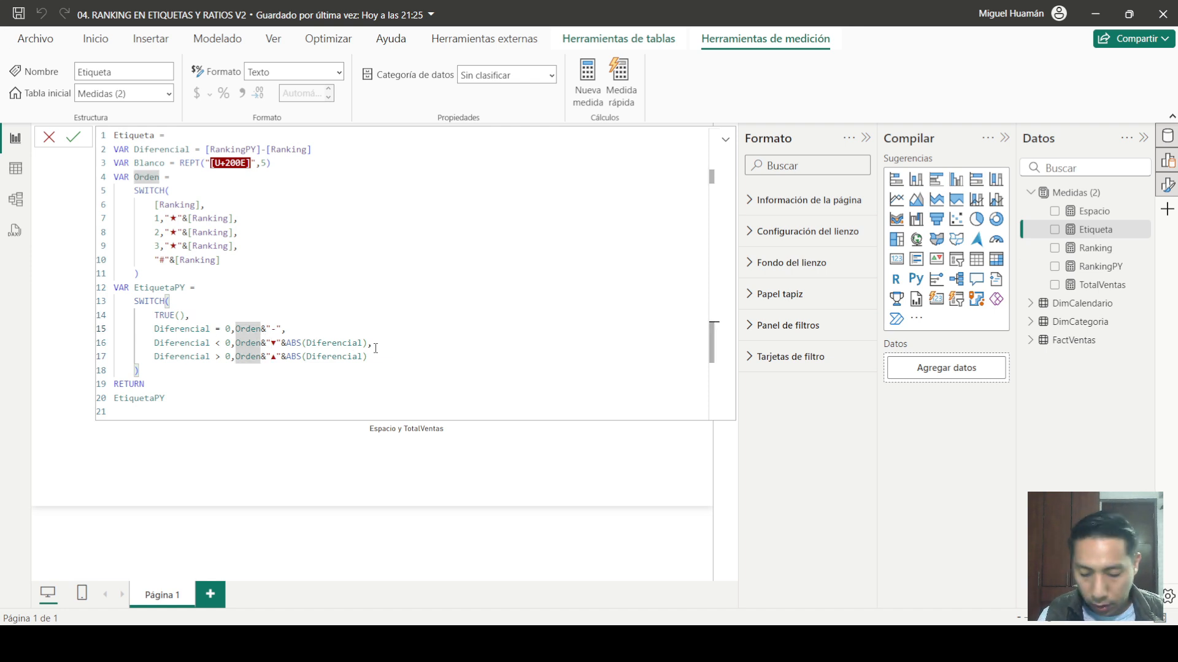
pyautogui.press('Right')
pyautogui.write('Blanco')
pyautogui.press('Down')
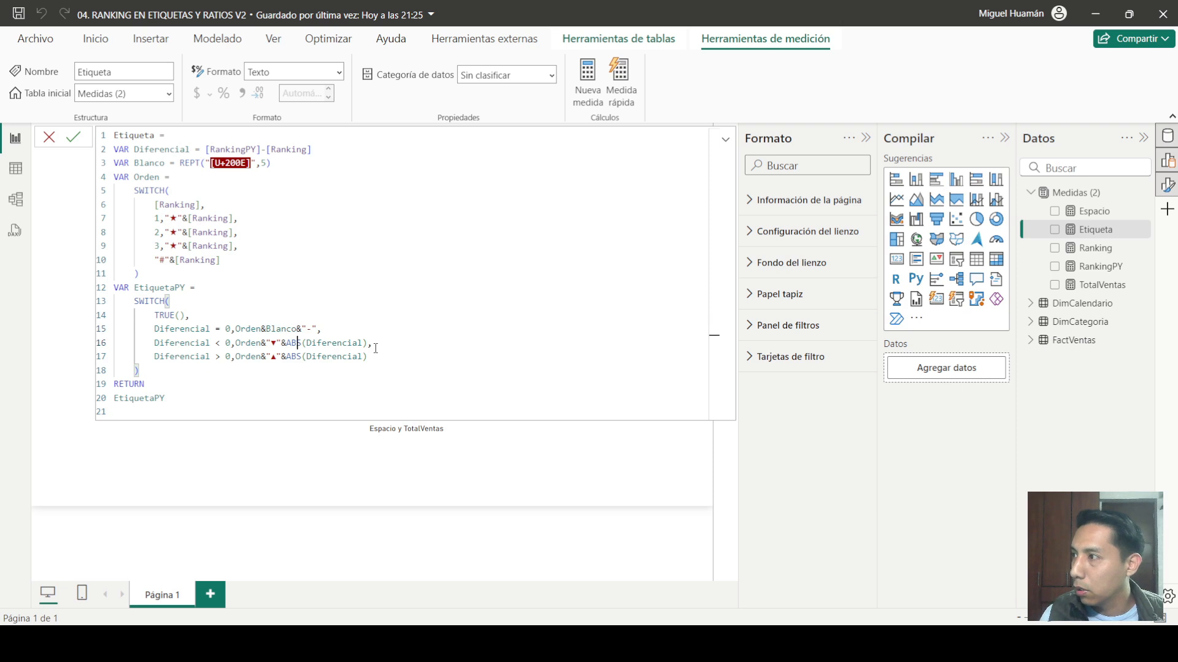
pyautogui.press('Left')
pyautogui.press('Left')
pyautogui.press('Left')
pyautogui.press('Left')
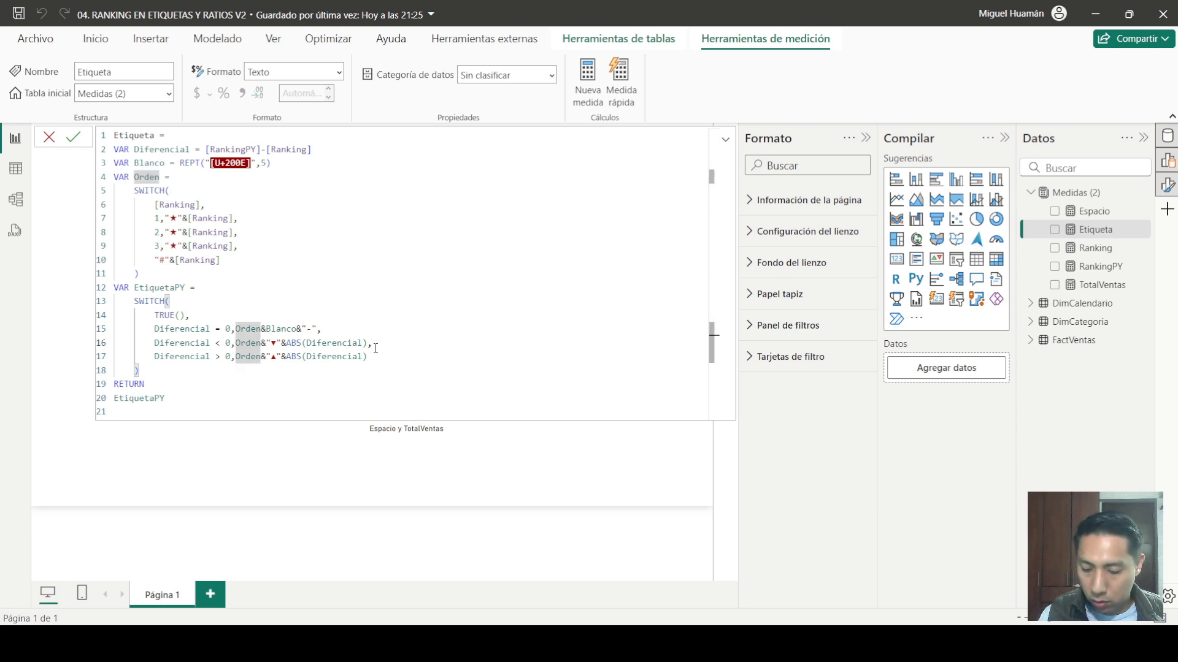
pyautogui.write('&')
pyautogui.write('Blanco')
pyautogui.press('Down')
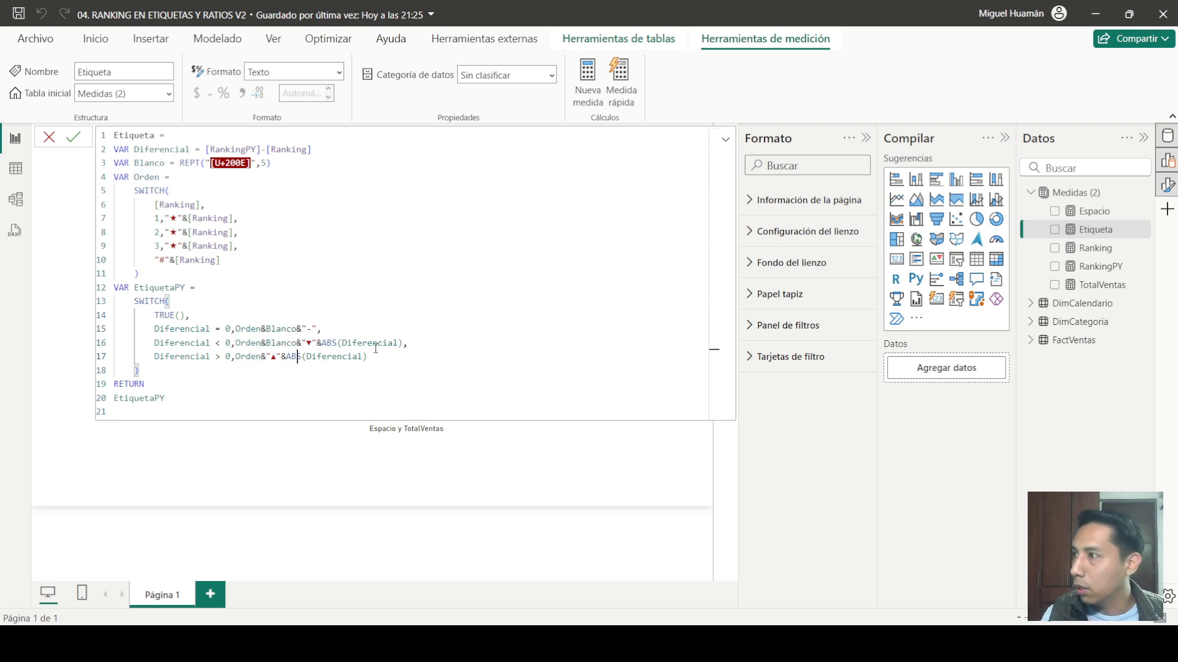
# Step: Insert &Blanco between Orden and ▲ in the Diferencial > 0 result and apply the Etiqueta measure
pyautogui.press('Left')
pyautogui.press('Left')
pyautogui.press('Left')
pyautogui.press('Left')
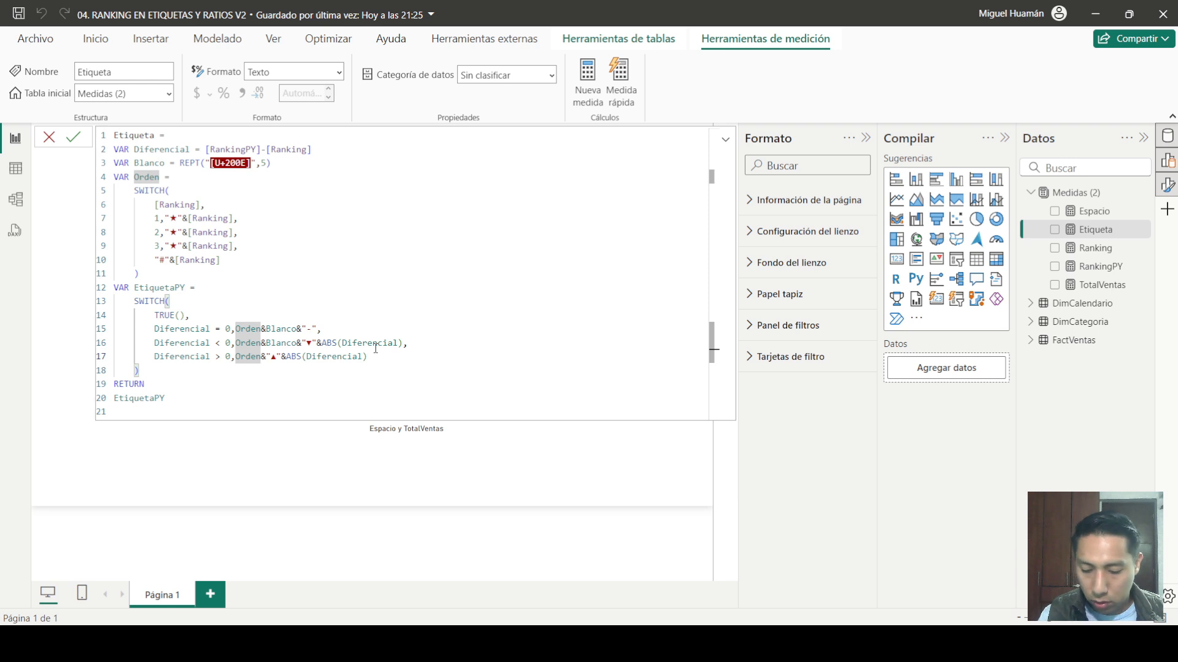
pyautogui.write('&Blanco')
pyautogui.press('Return')
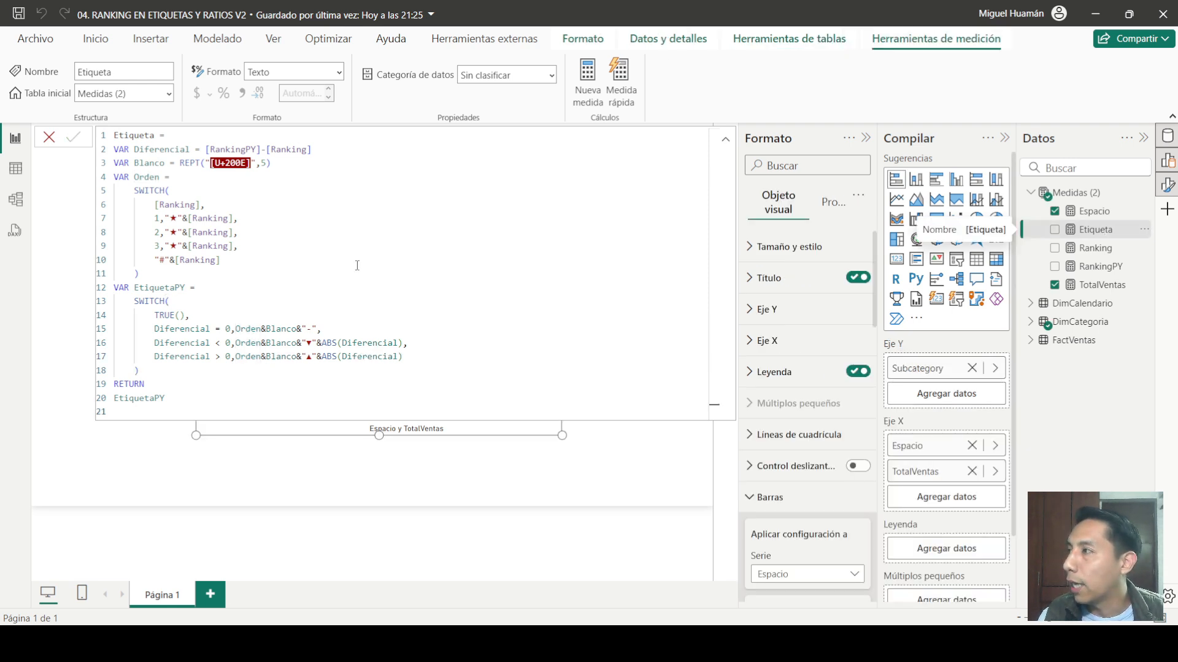
pyautogui.click(252, 163)
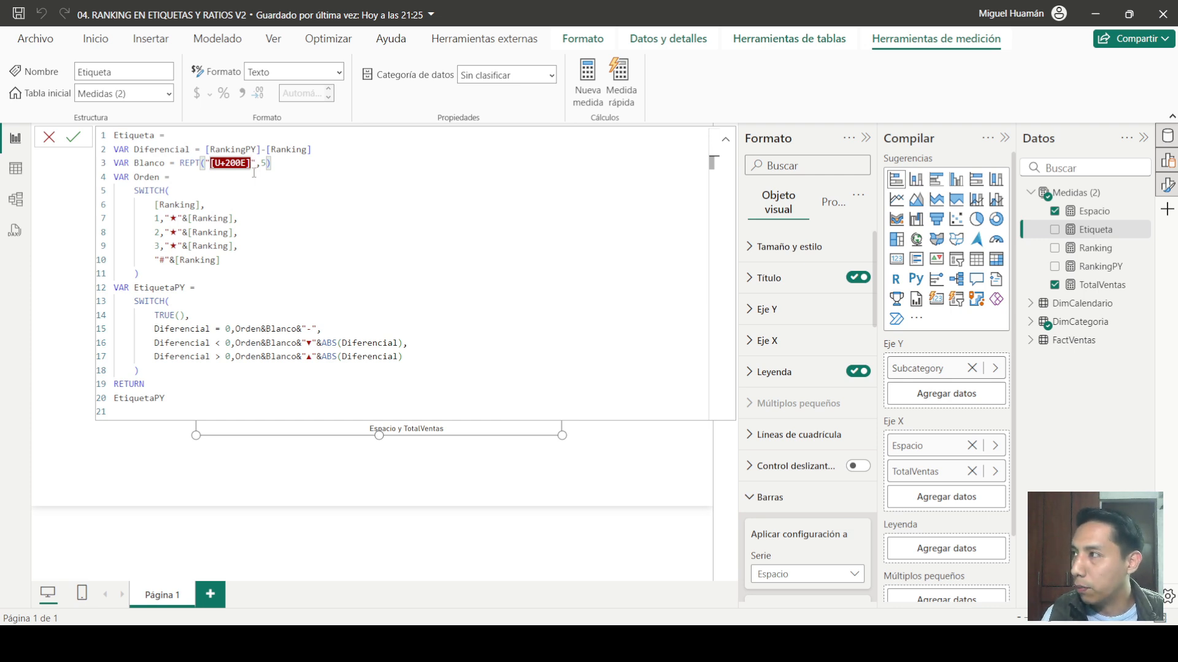
pyautogui.hotkey('ctrl', 'v')
pyautogui.hotkey('ctrl', 'z')
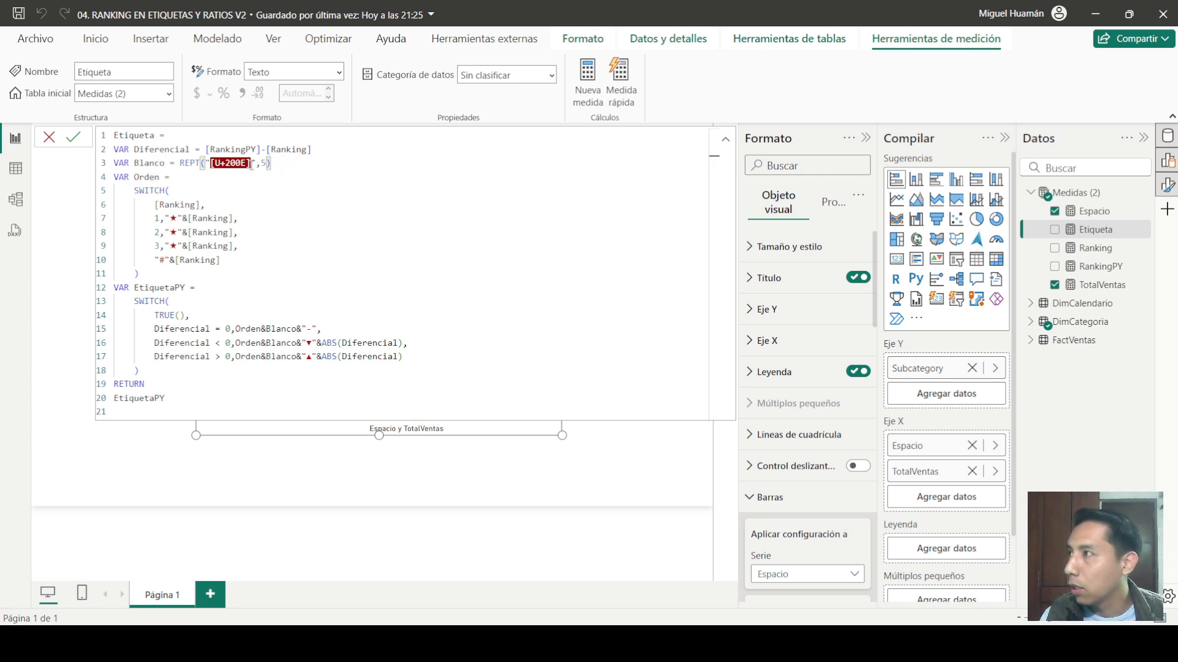
# Step: Extend the text in Blanco's REPT to three empty characters, a space and another empty character, then check the applied labels in the enlarged chart
pyautogui.click(212, 162)
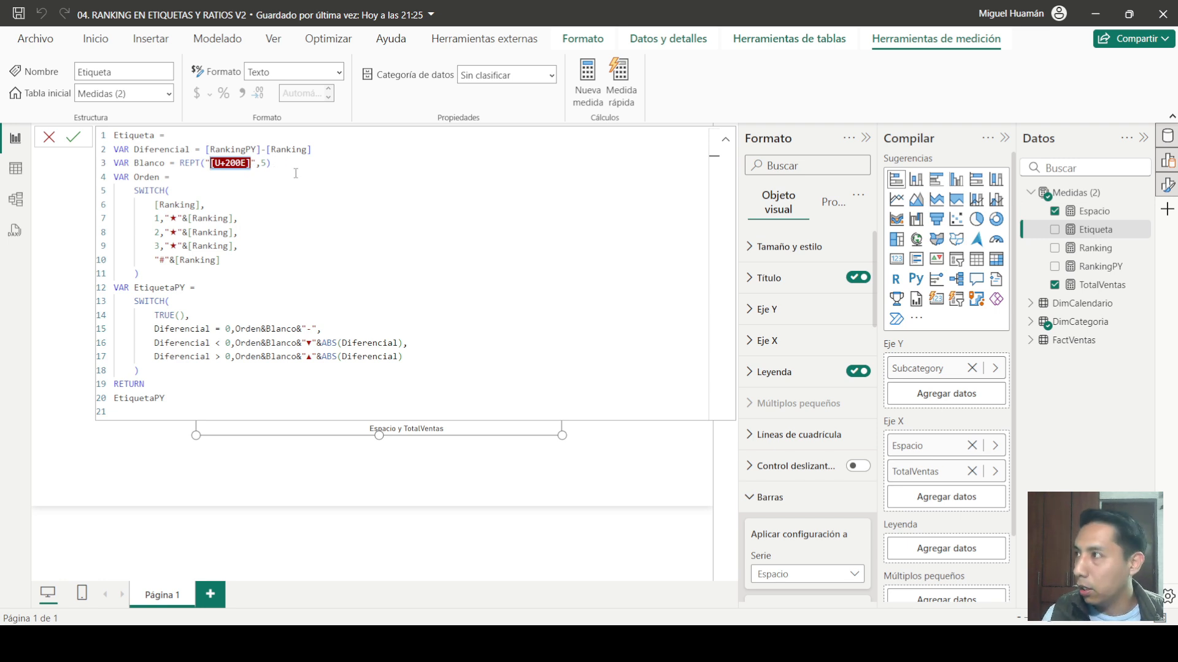
pyautogui.press('Right')
pyautogui.write('\u200e')
pyautogui.write('\u200e')
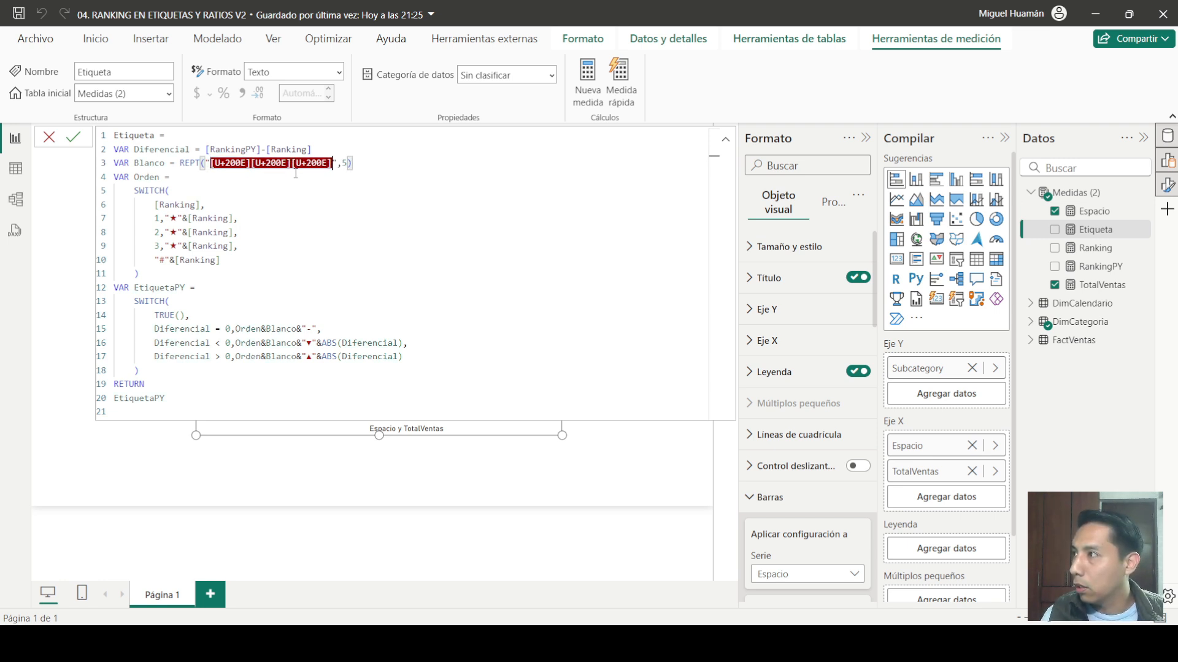
pyautogui.write('\u200e')
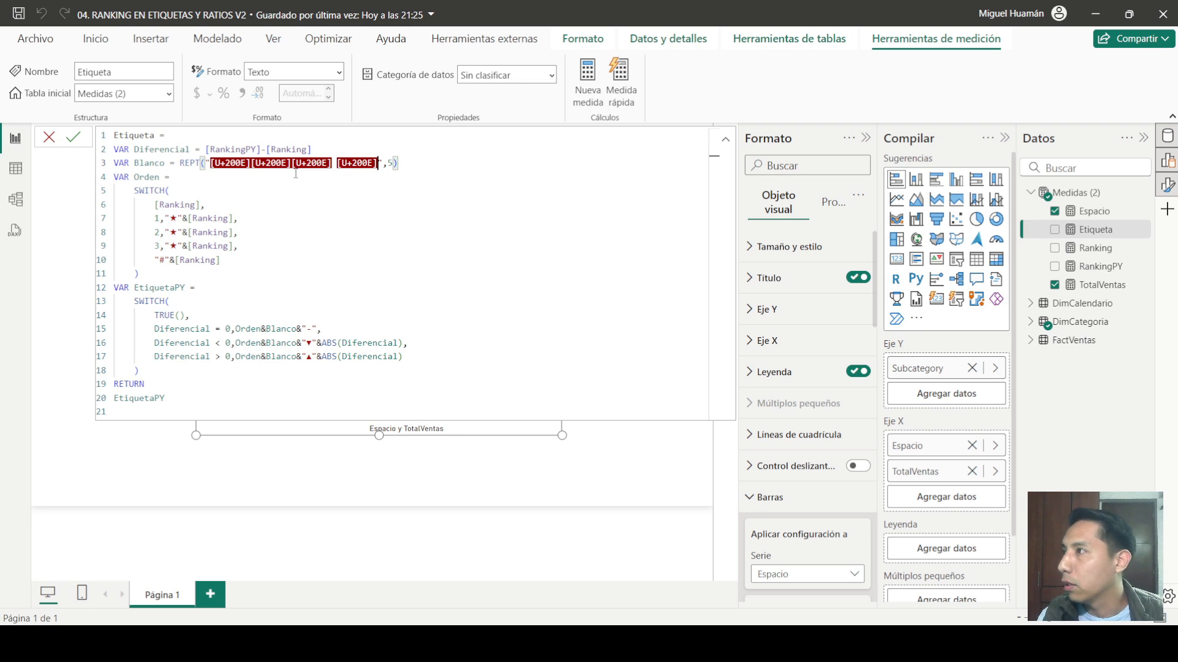
pyautogui.click(333, 164)
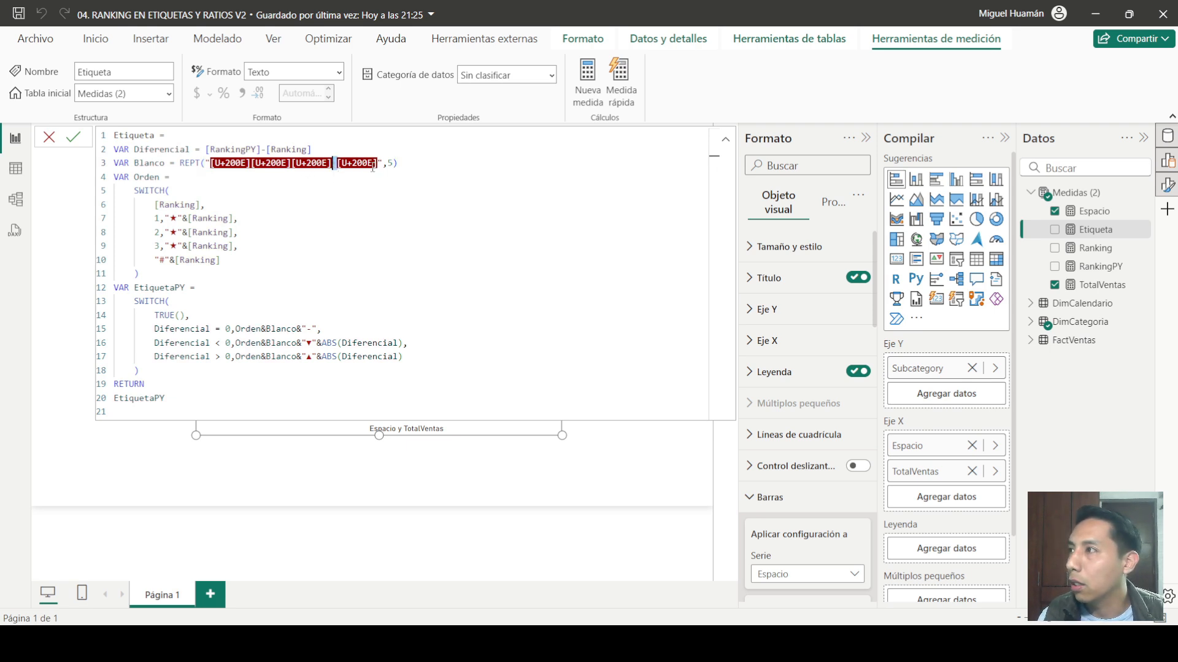
pyautogui.click(396, 163)
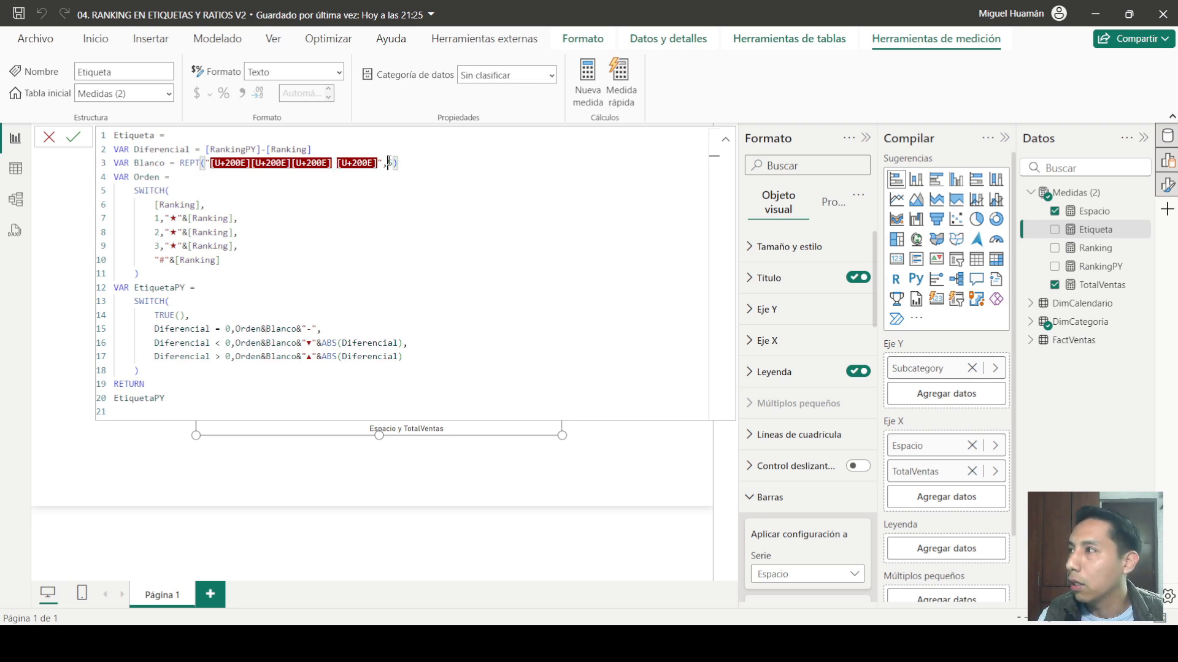
pyautogui.click(83, 141)
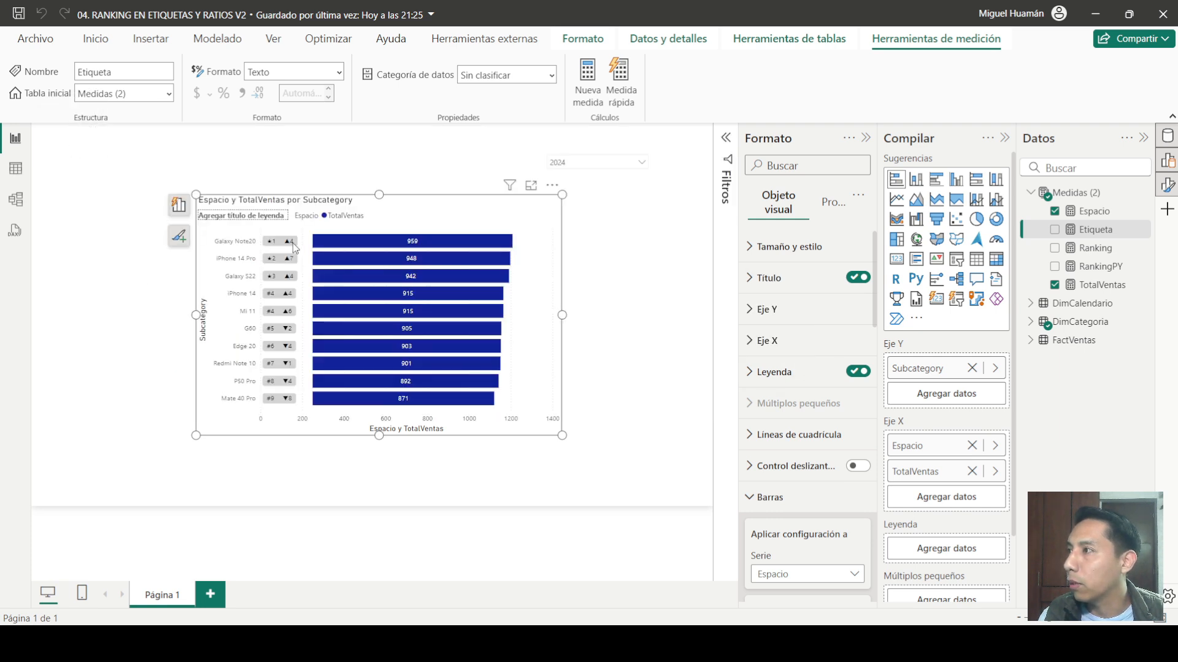
pyautogui.click(531, 186)
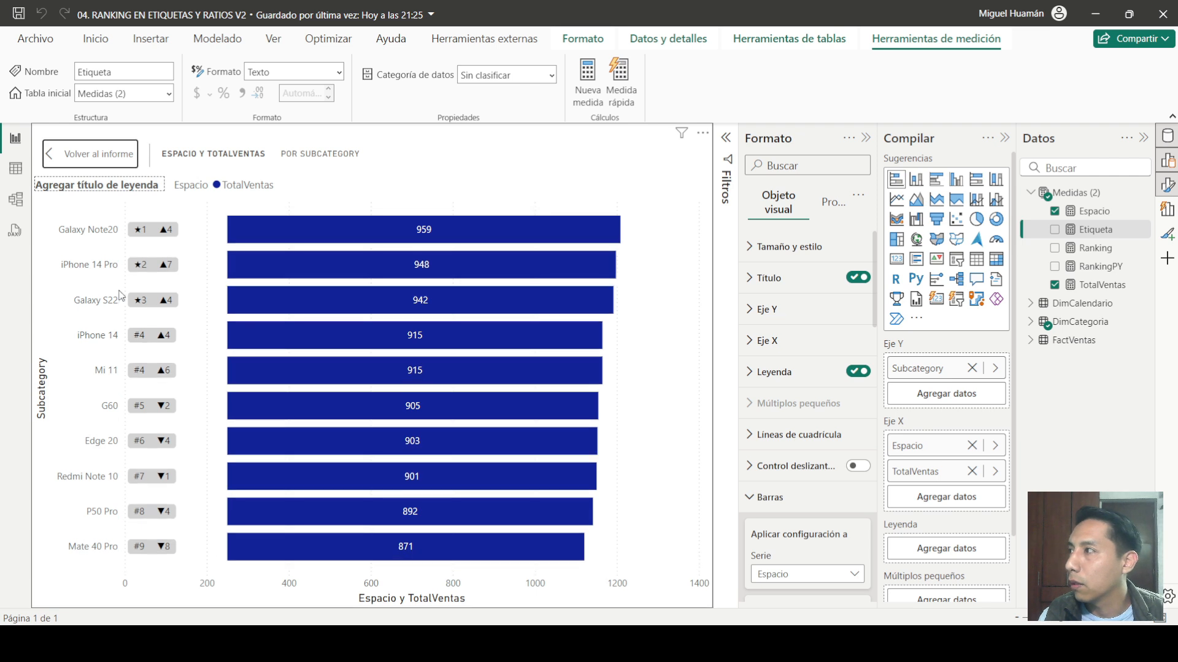
pyautogui.moveTo(155, 236)
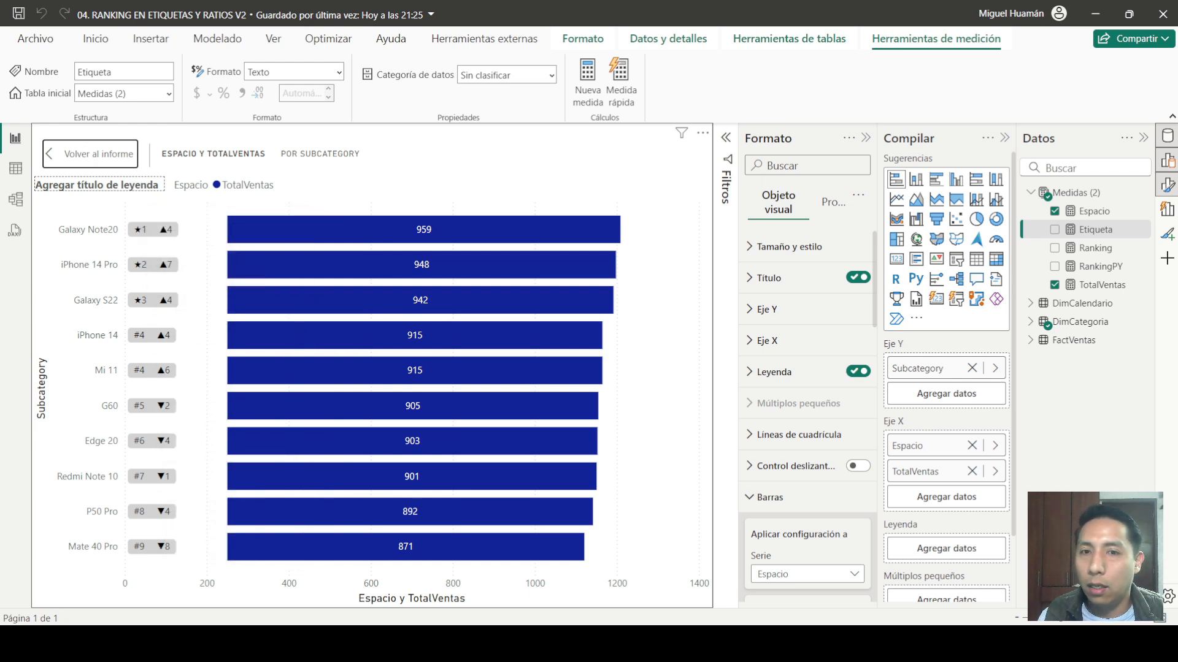
pyautogui.click(118, 155)
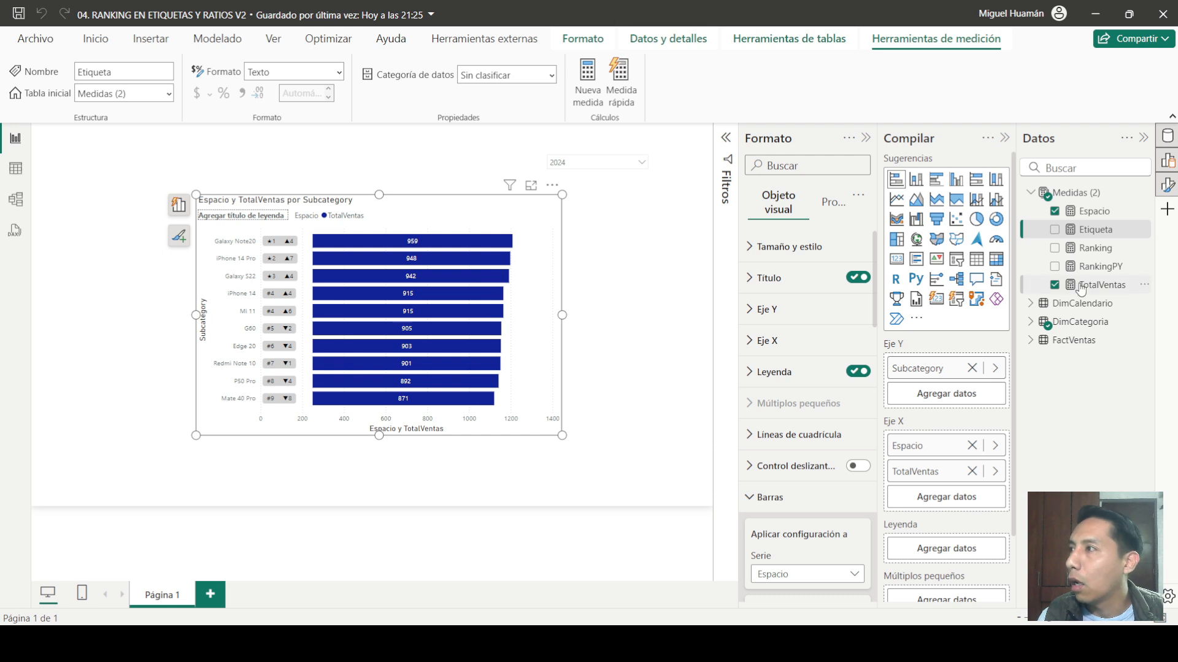
# Step: Create the measure Espacio2 = 200 and add it to the bar chart's X axis between Espacio and TotalVentas
pyautogui.click(1094, 211)
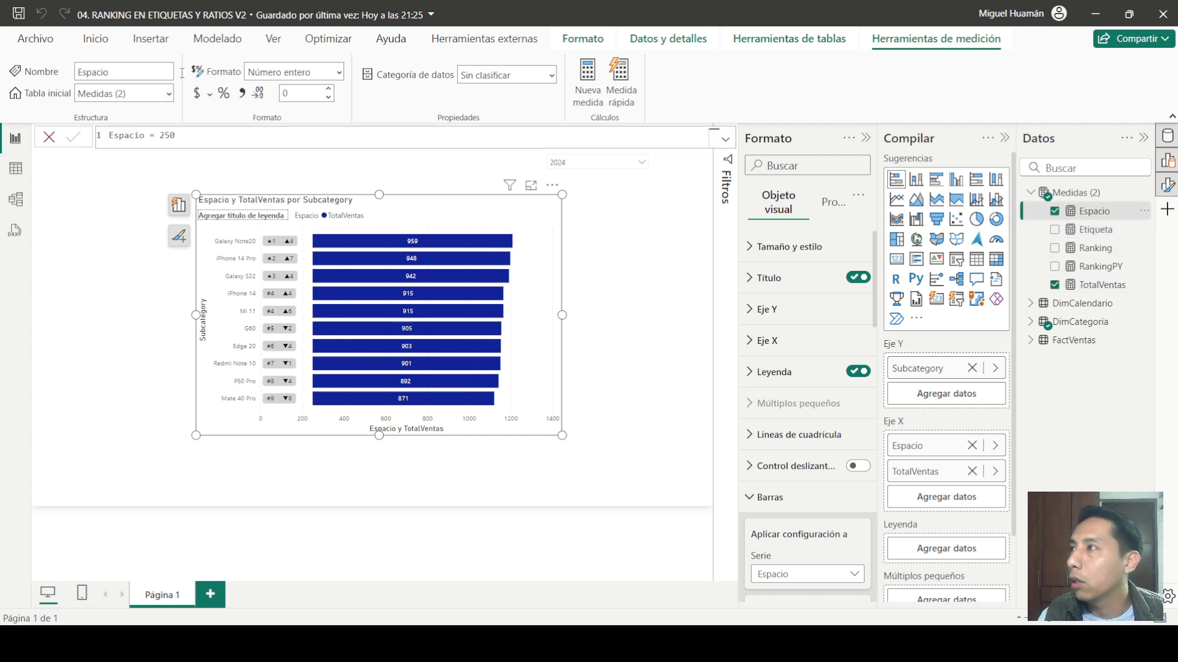
pyautogui.click(586, 80)
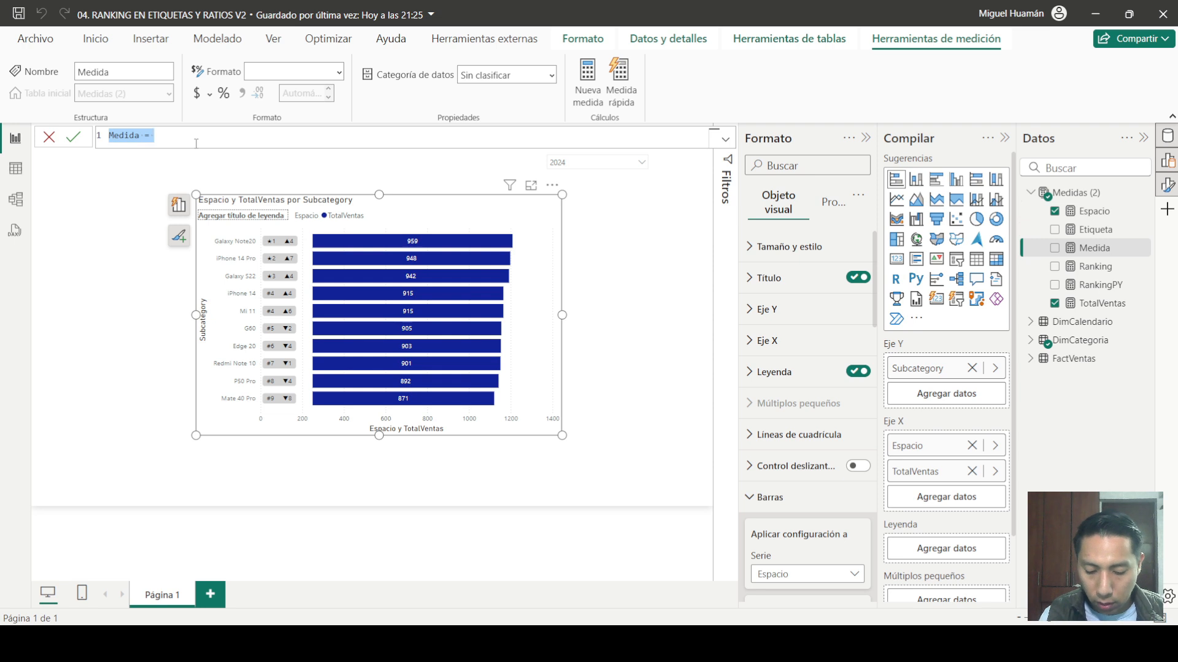
pyautogui.write('Espacio2')
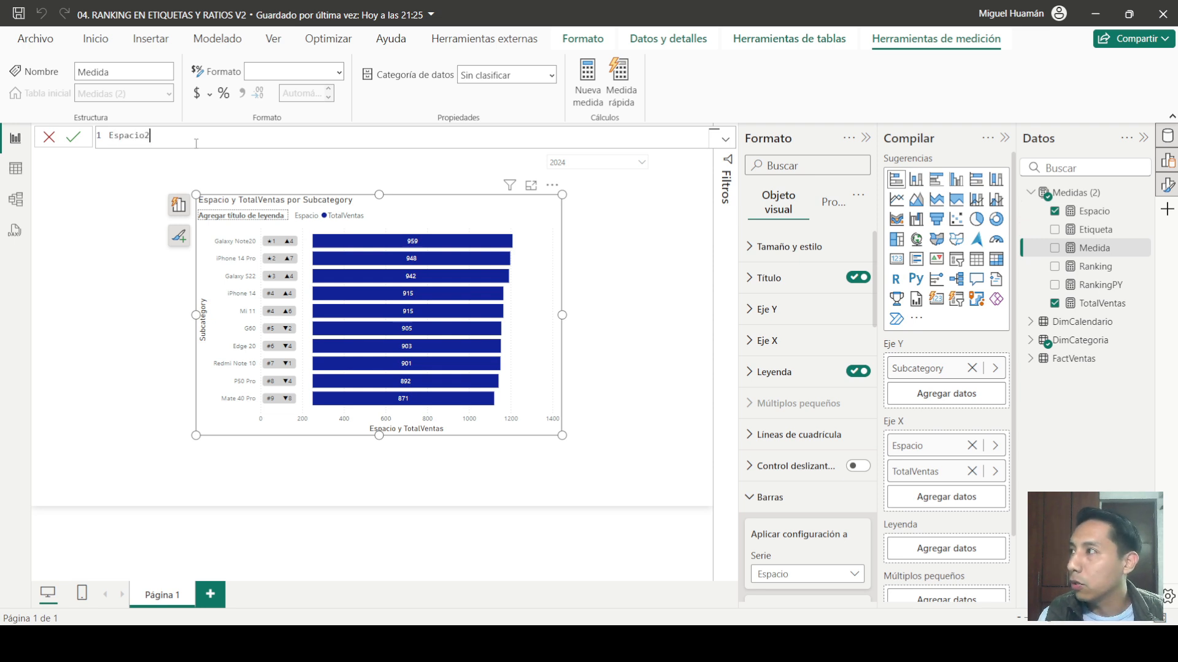
pyautogui.write(' = 200')
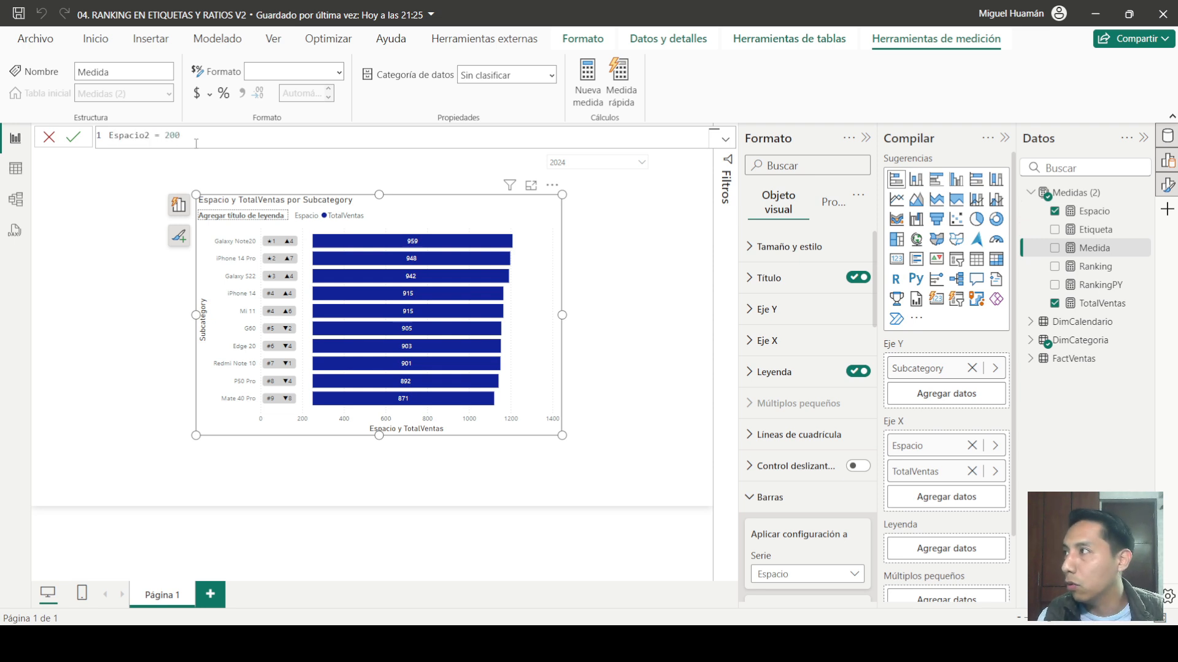
pyautogui.click(73, 137)
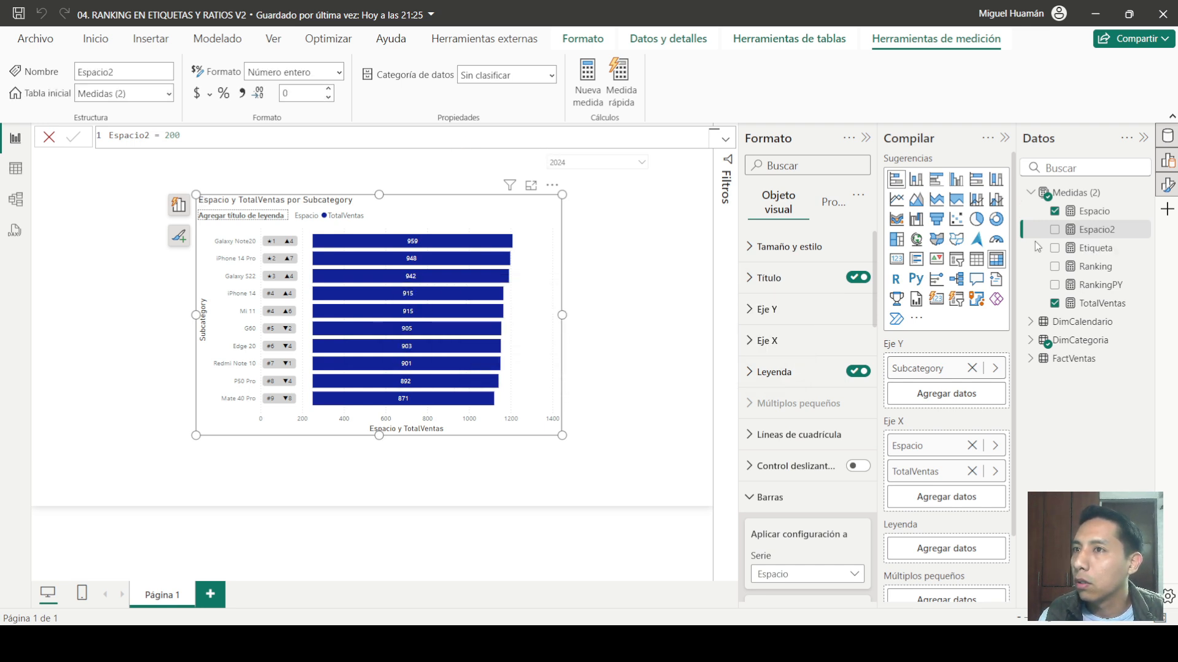
pyautogui.moveTo(1097, 231); pyautogui.dragTo(954, 464)
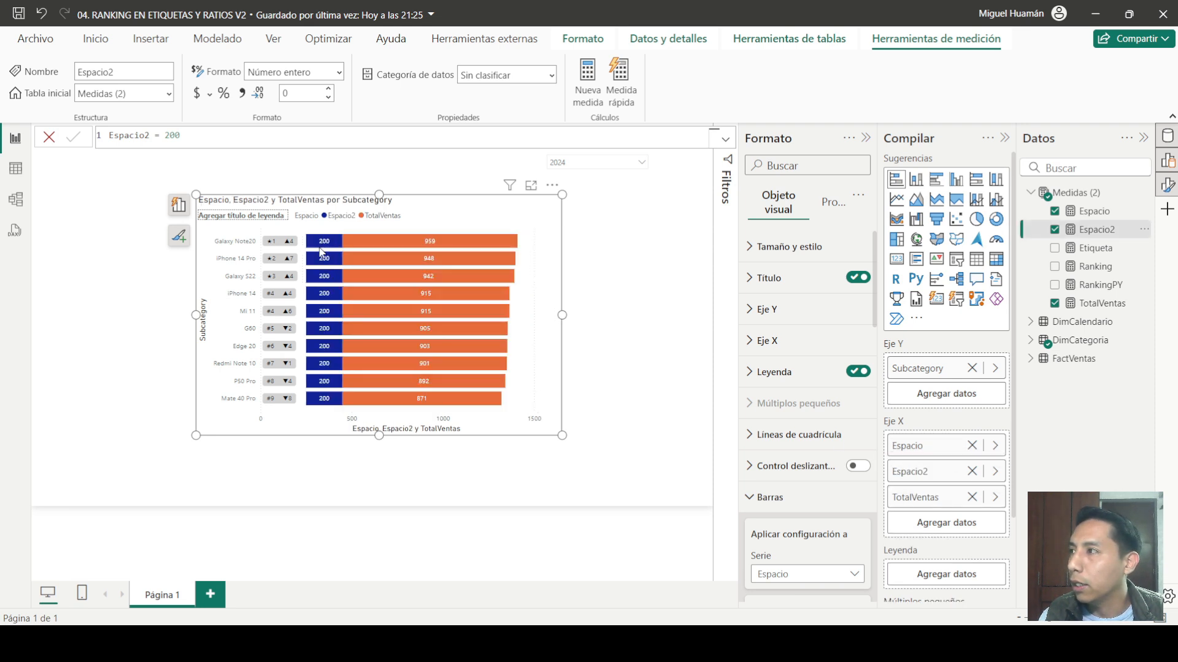
pyautogui.moveTo(345, 310)
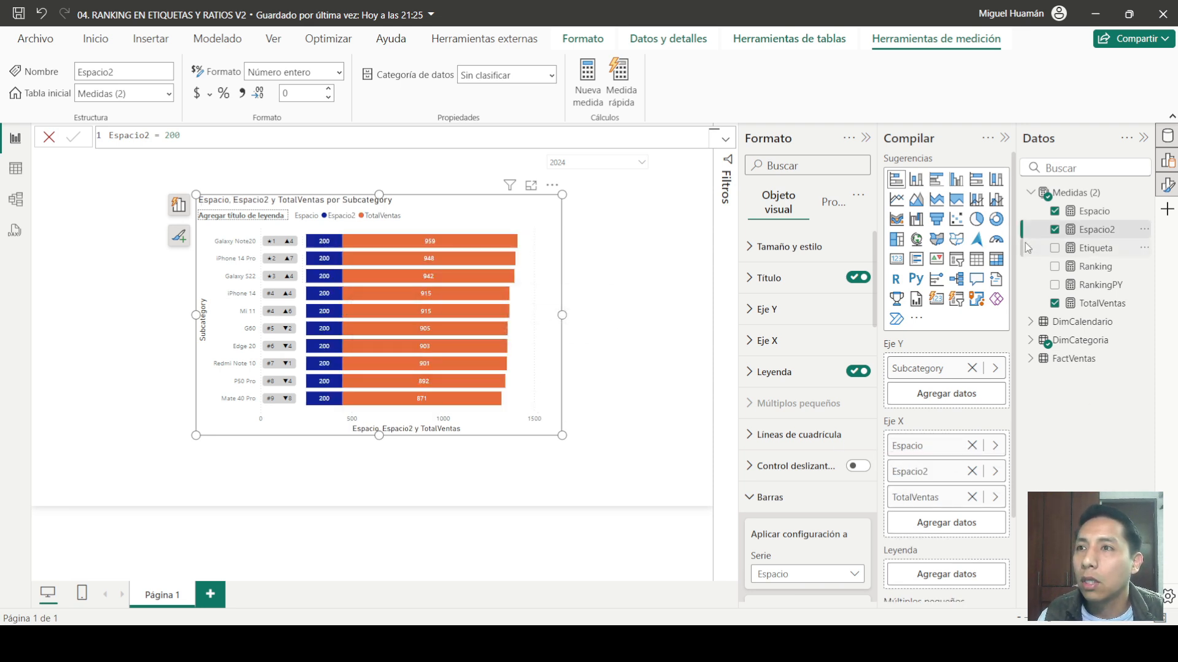
# Step: Set the data label position of the Espacio2 series to Centro interior
pyautogui.click(797, 497)
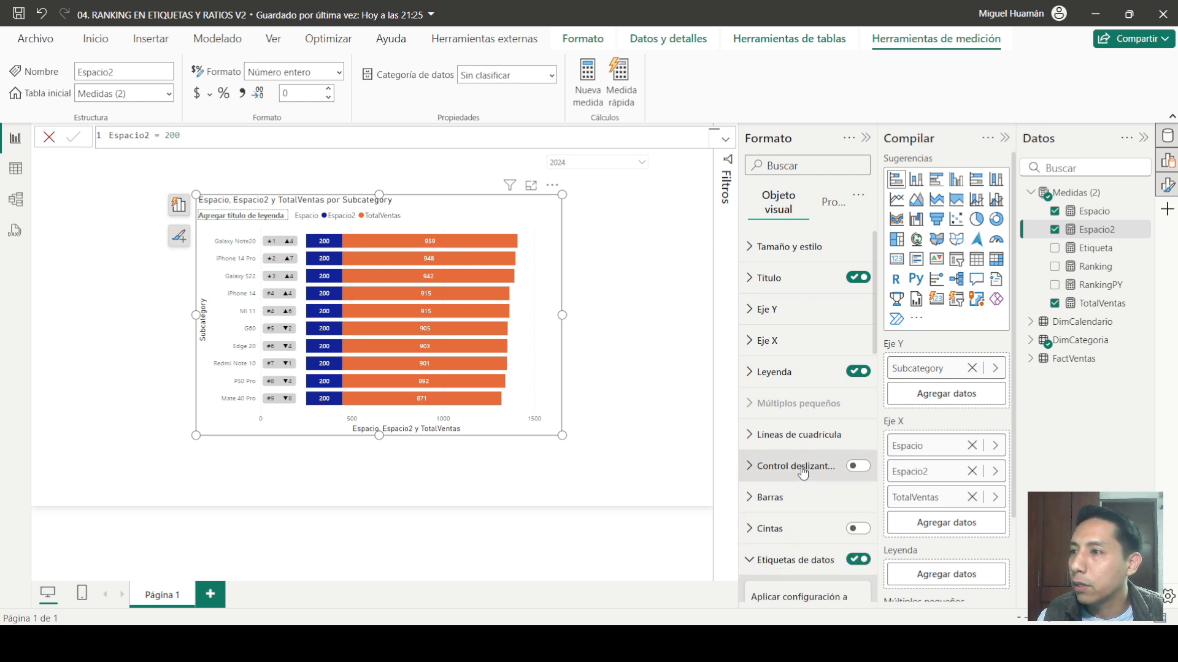
pyautogui.click(791, 560)
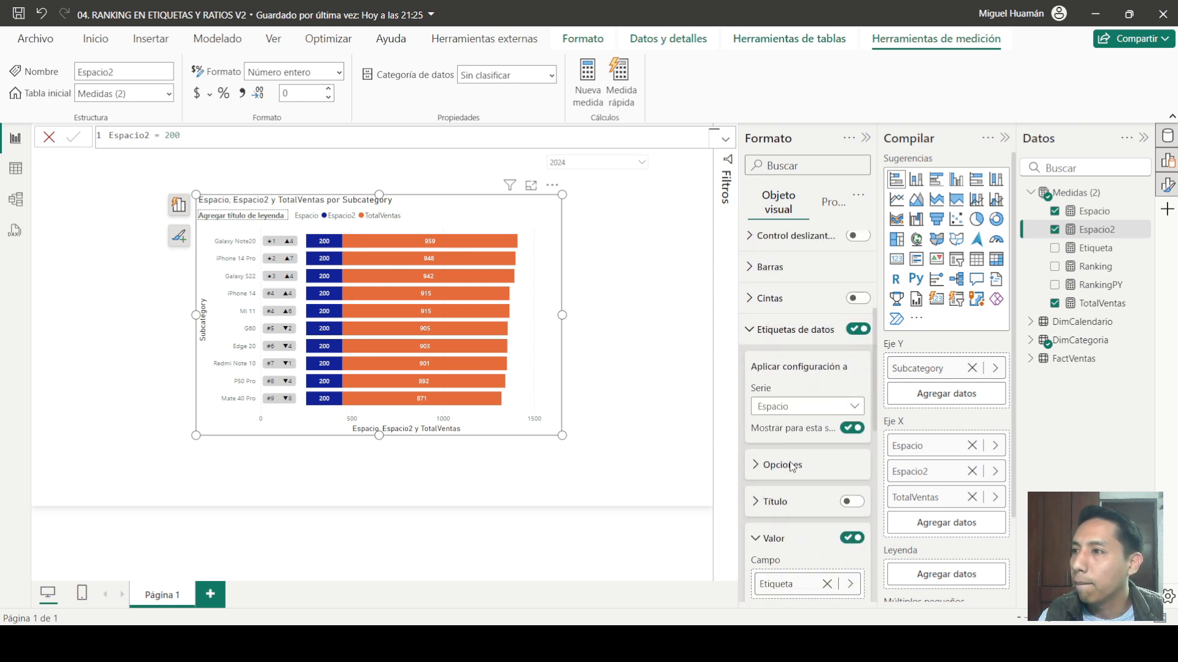
pyautogui.scroll(-3, 794, 472)
pyautogui.scroll(-4, 794, 447)
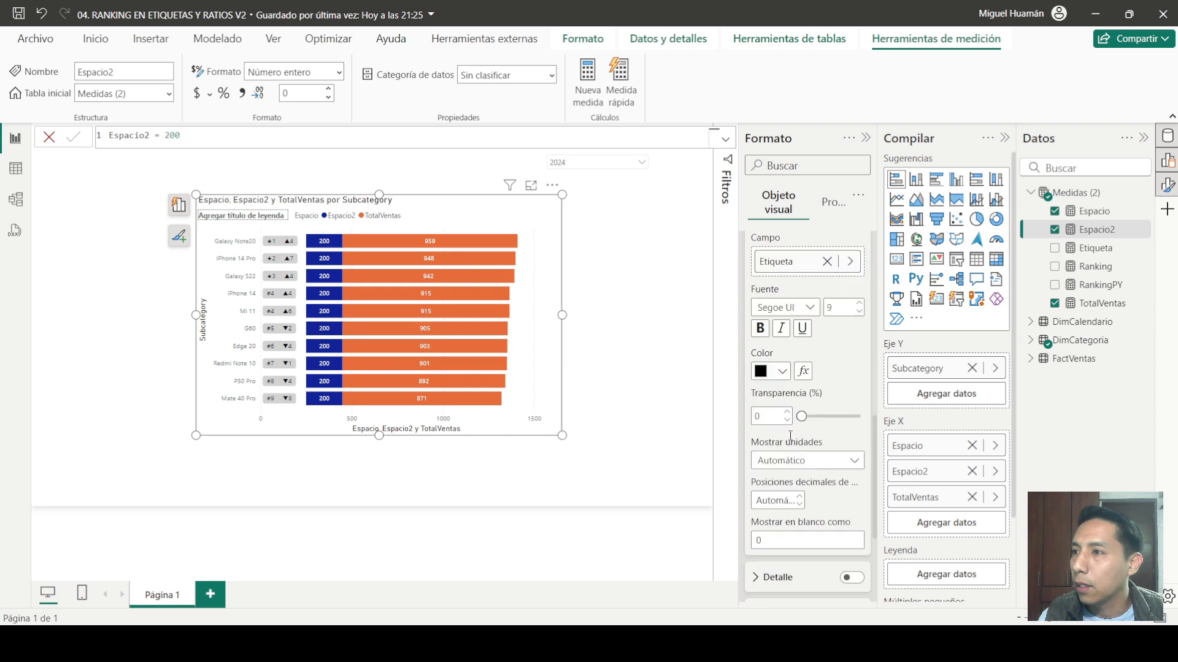
pyautogui.scroll(3, 808, 453)
pyautogui.scroll(3, 807, 453)
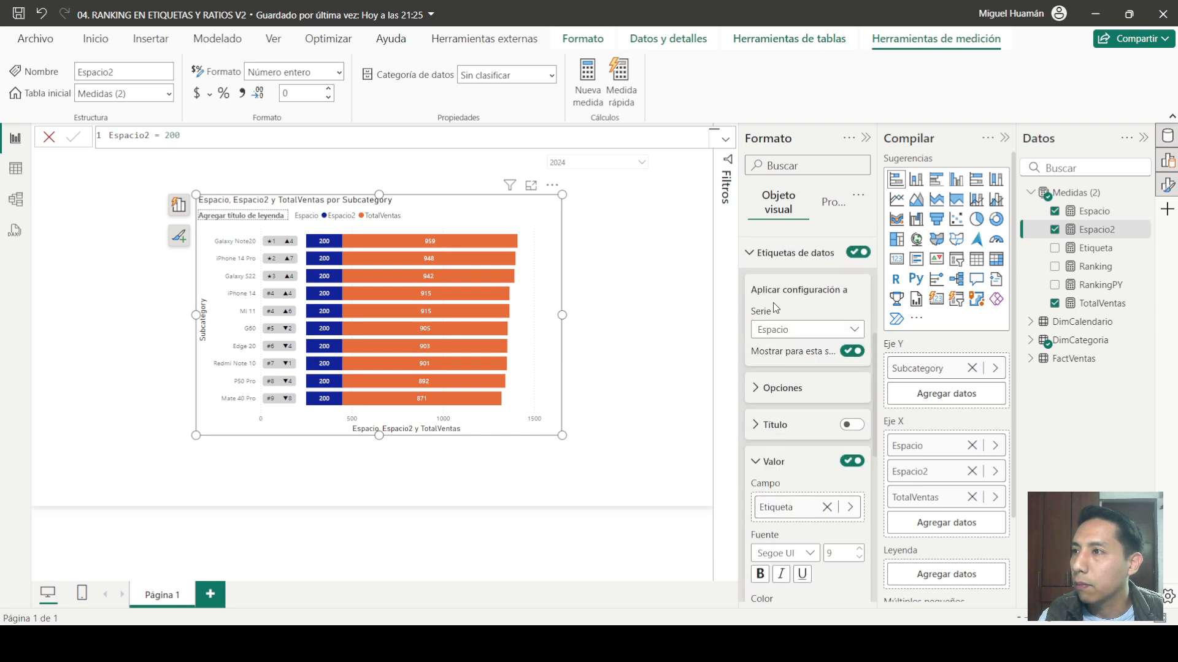
pyautogui.click(792, 330)
pyautogui.click(797, 384)
pyautogui.click(786, 388)
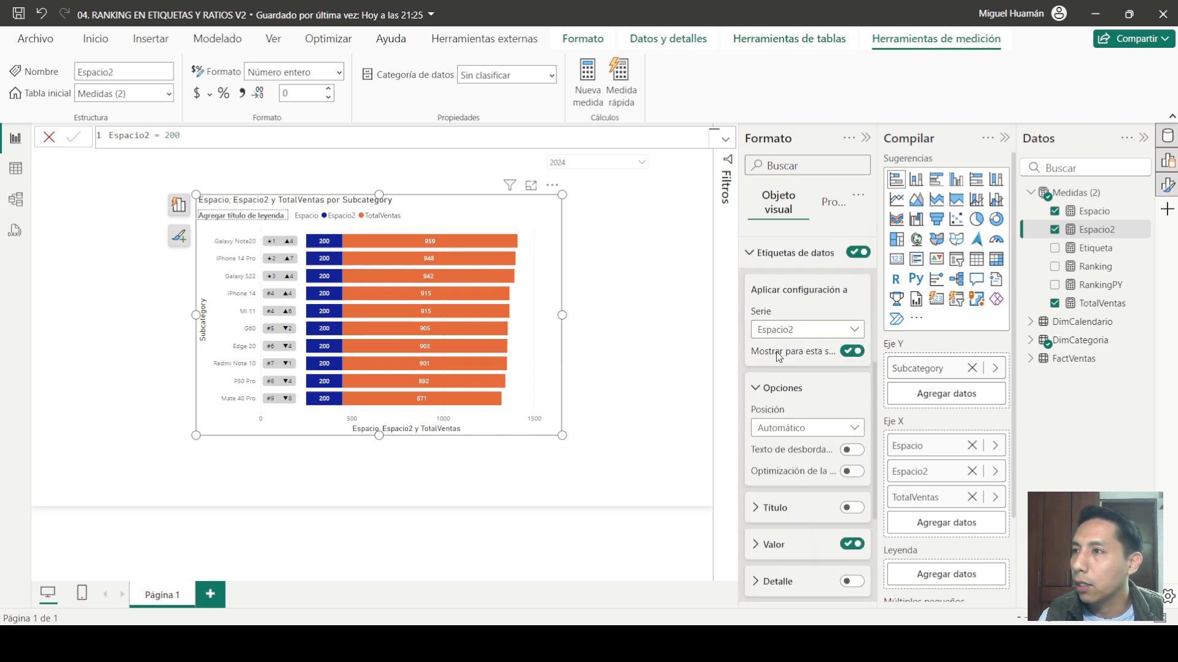
pyautogui.click(794, 437)
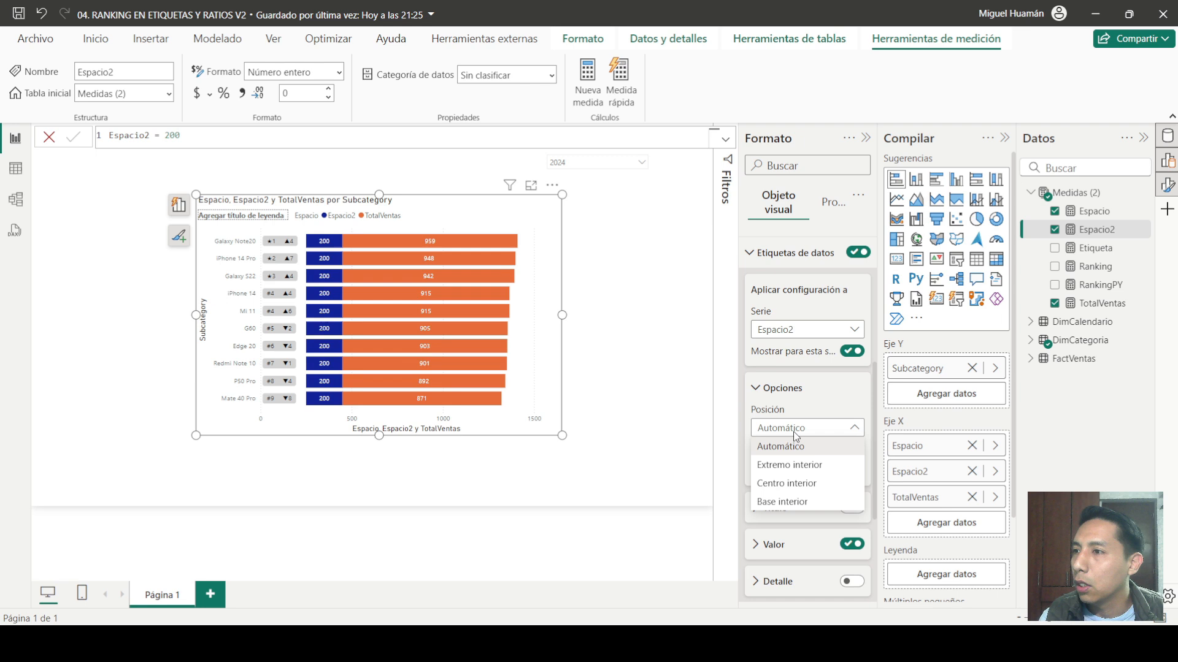
pyautogui.click(820, 484)
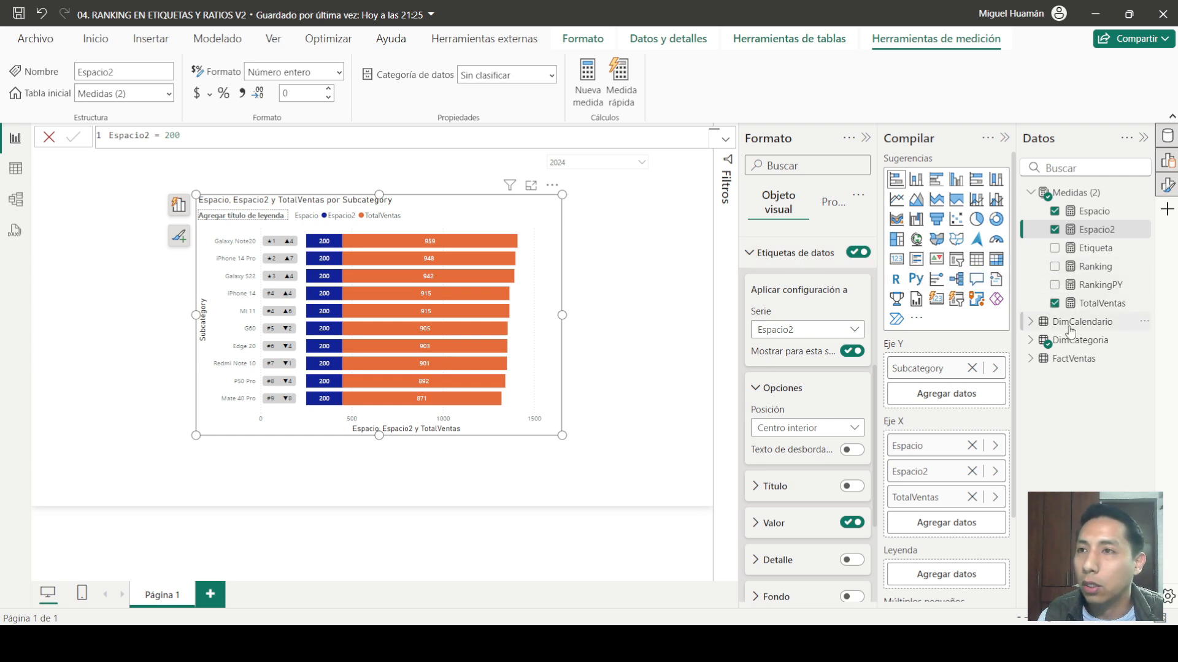
# Step: Start a new measure TotalVentaPY in the Medidas table with CALCULATE on [TotalVentas] as its expression
pyautogui.click(1099, 303)
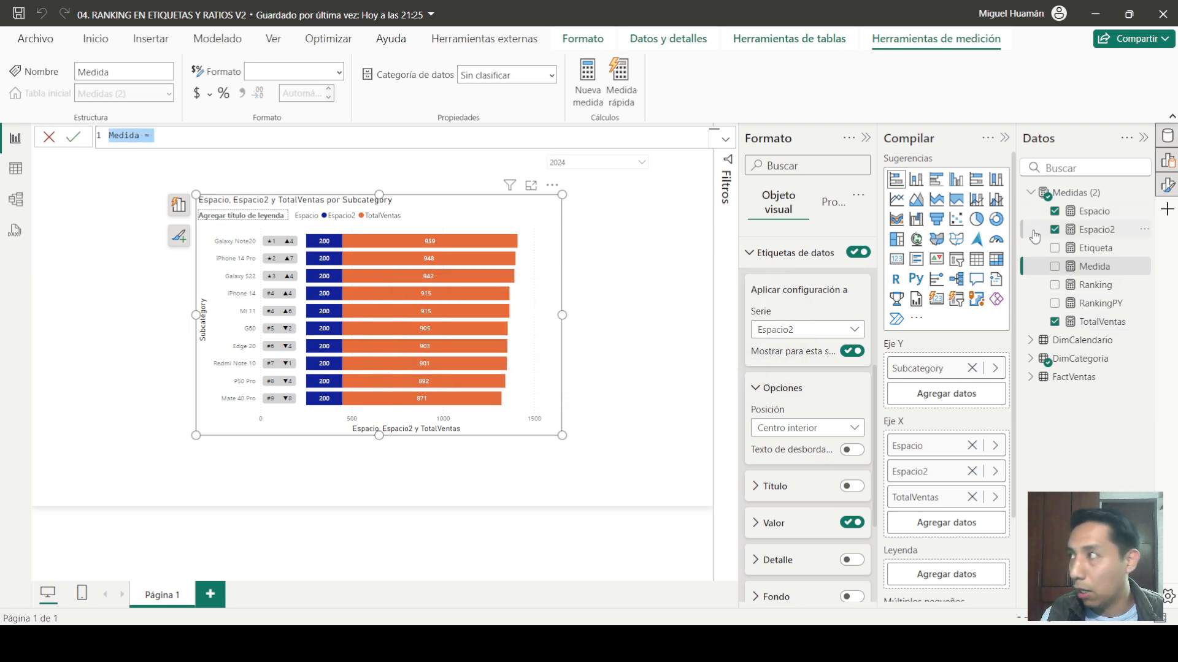
pyautogui.write('TotalVen')
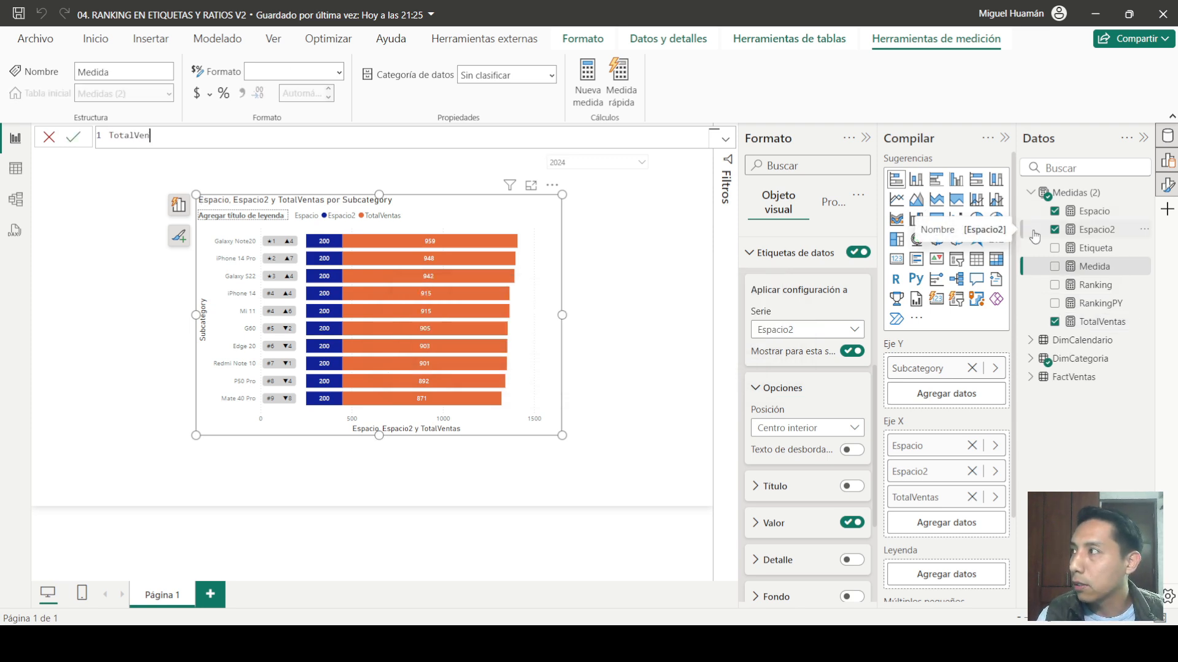
pyautogui.write('taPY=')
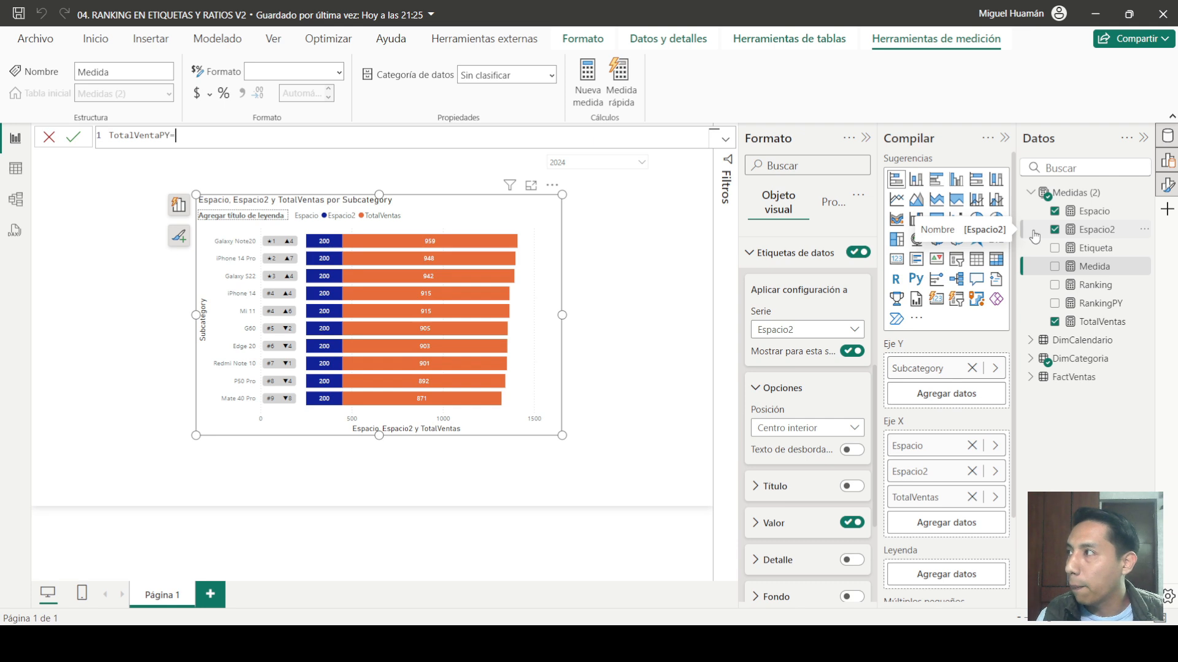
pyautogui.hotkey('shift', 'Return')
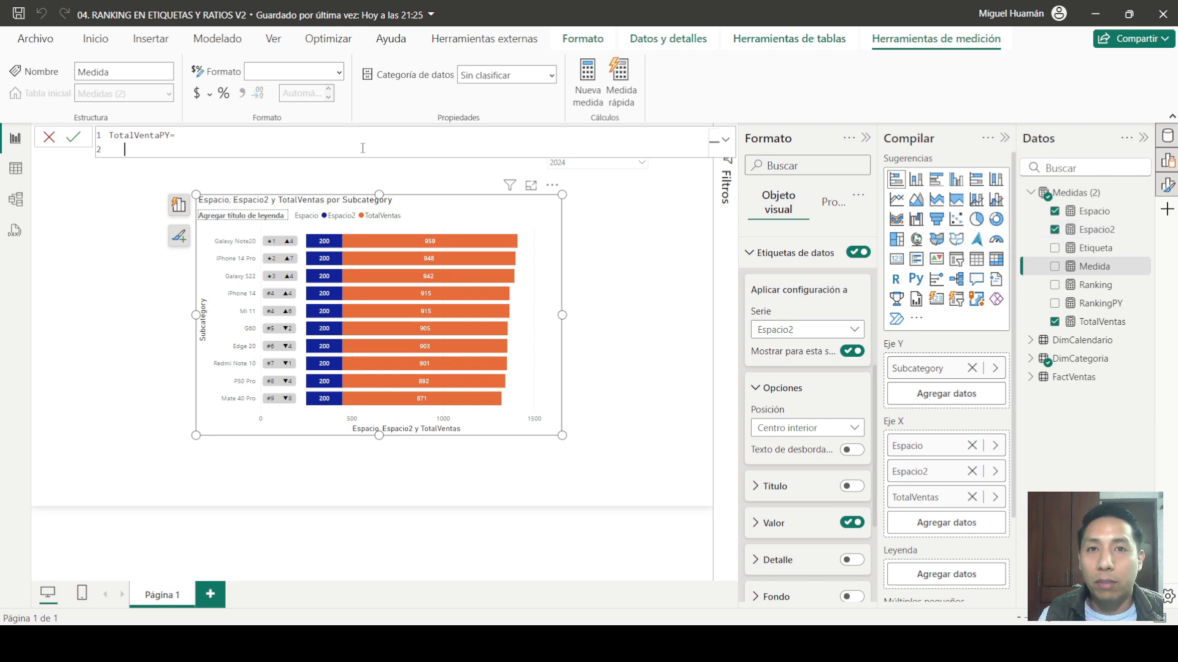
pyautogui.write('calc')
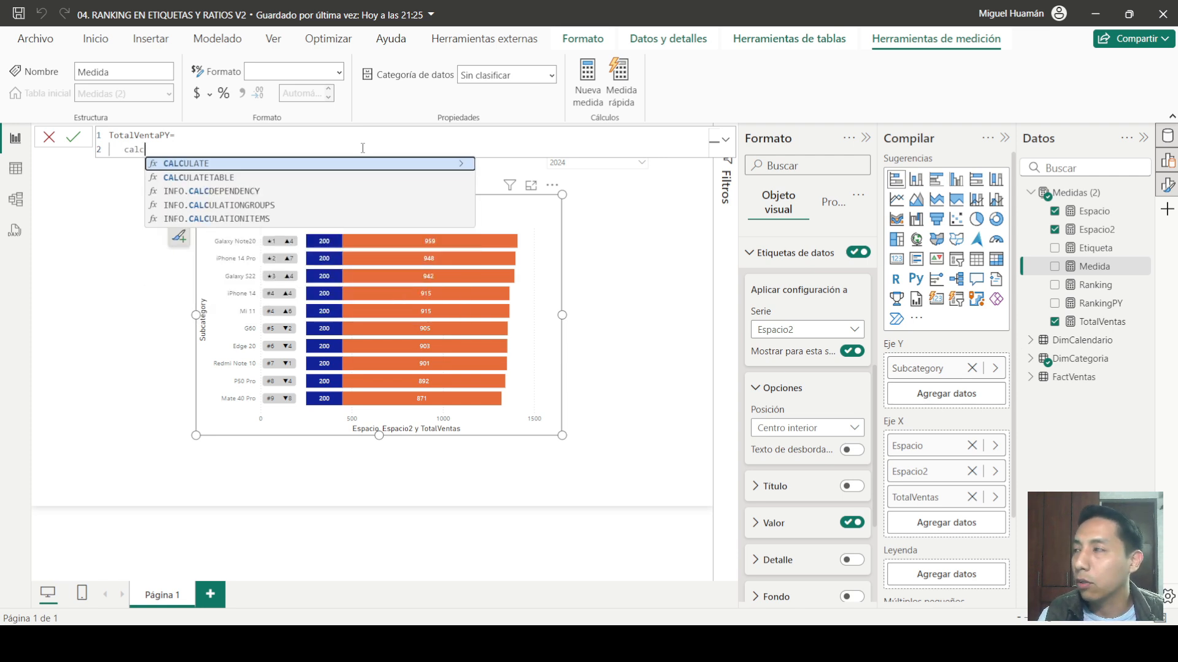
pyautogui.press('Tab')
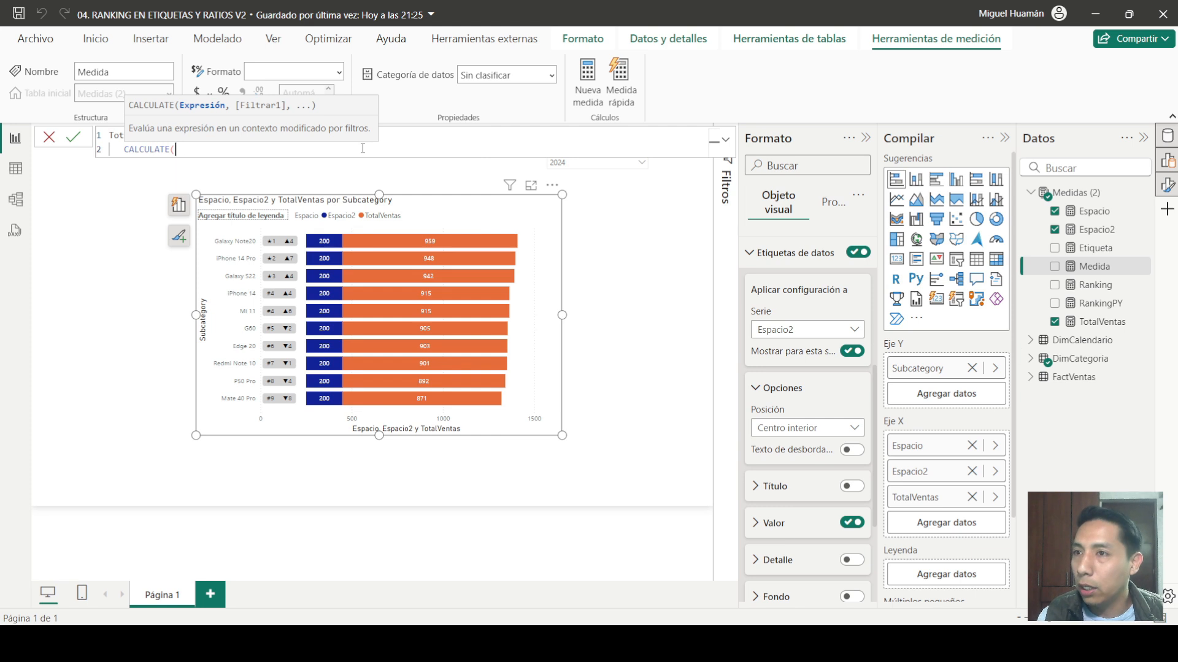
pyautogui.write('tot')
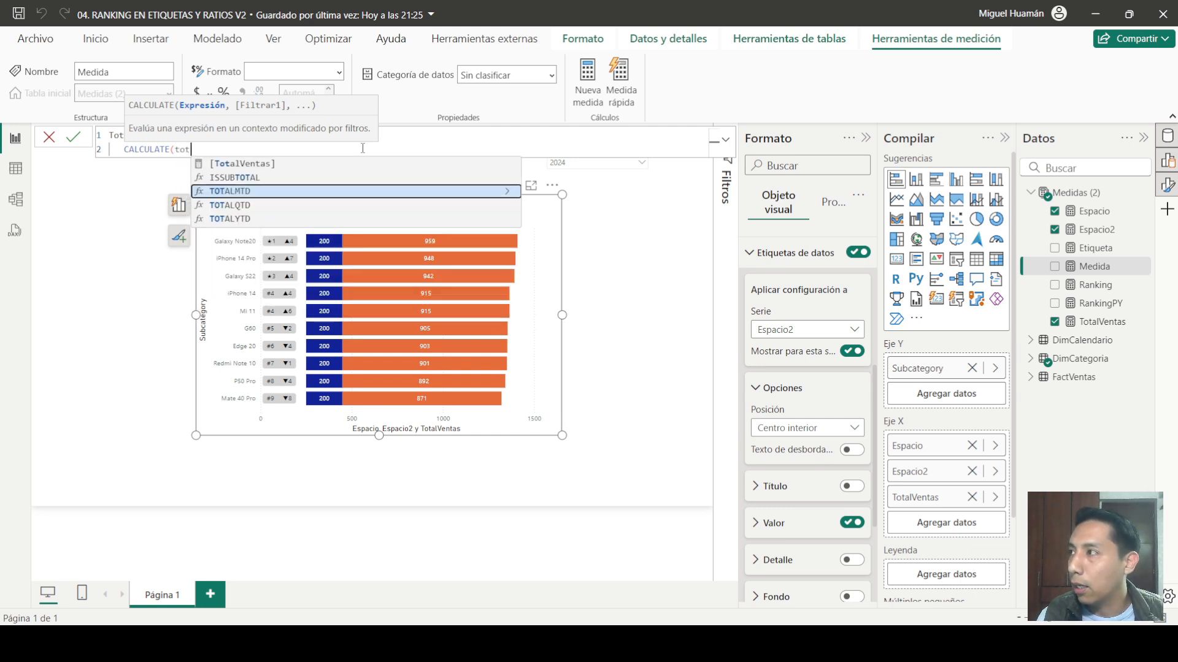
pyautogui.press('Up')
pyautogui.press('Up')
pyautogui.press('Tab')
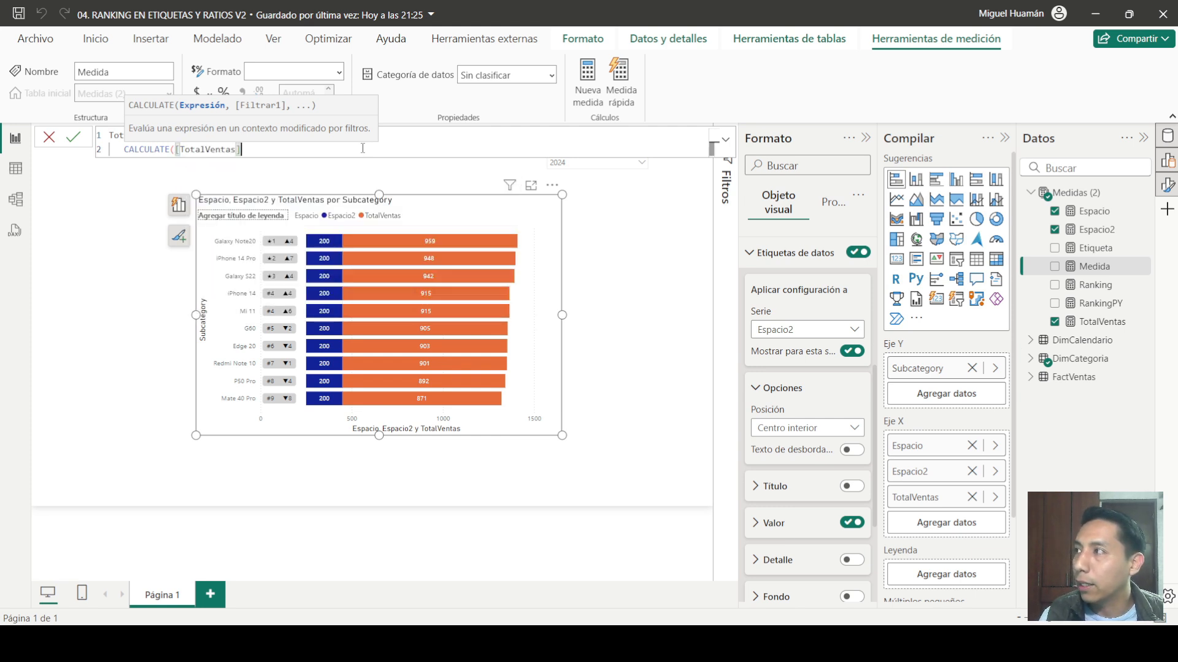
# Step: Add SAMEPERIODLASTYEAR(DimCalendario[Date]) as the CALCULATE filter in TotalVentaPY and apply the measure
pyautogui.write(',')
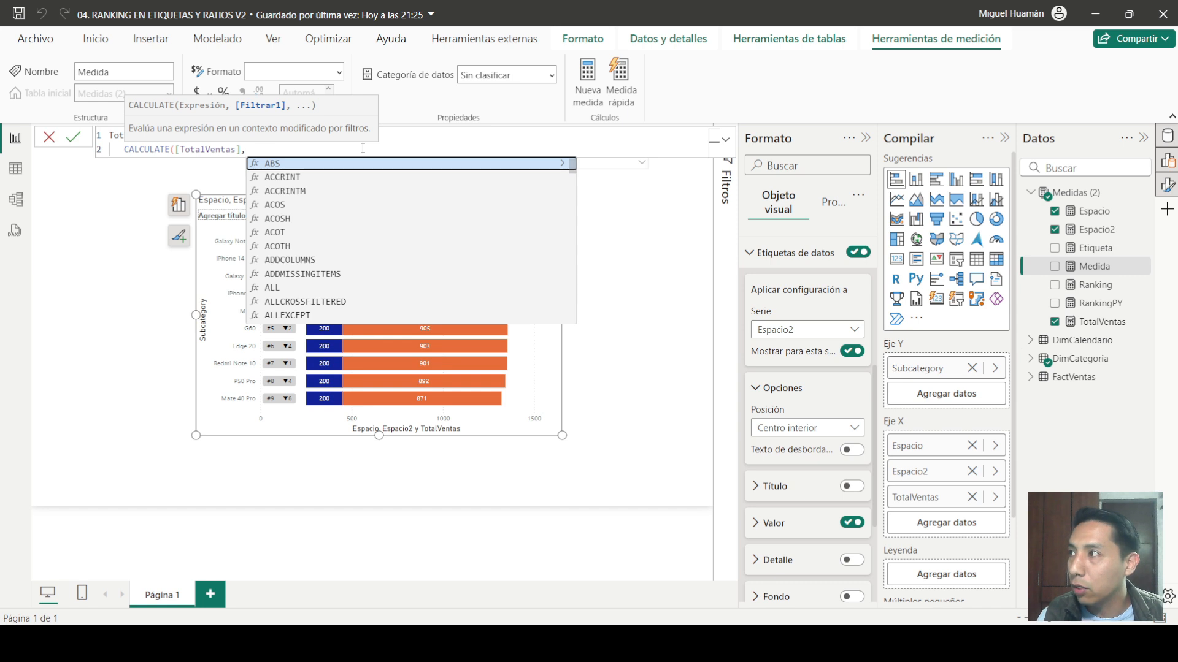
pyautogui.write('same')
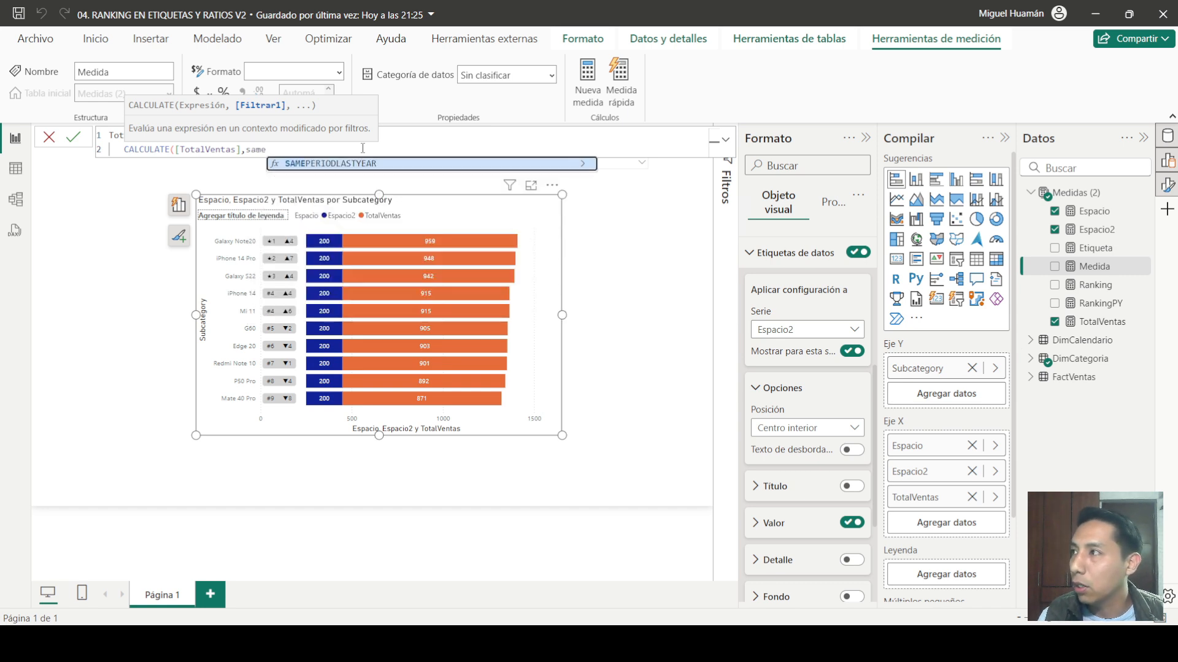
pyautogui.press('Tab')
pyautogui.write('da')
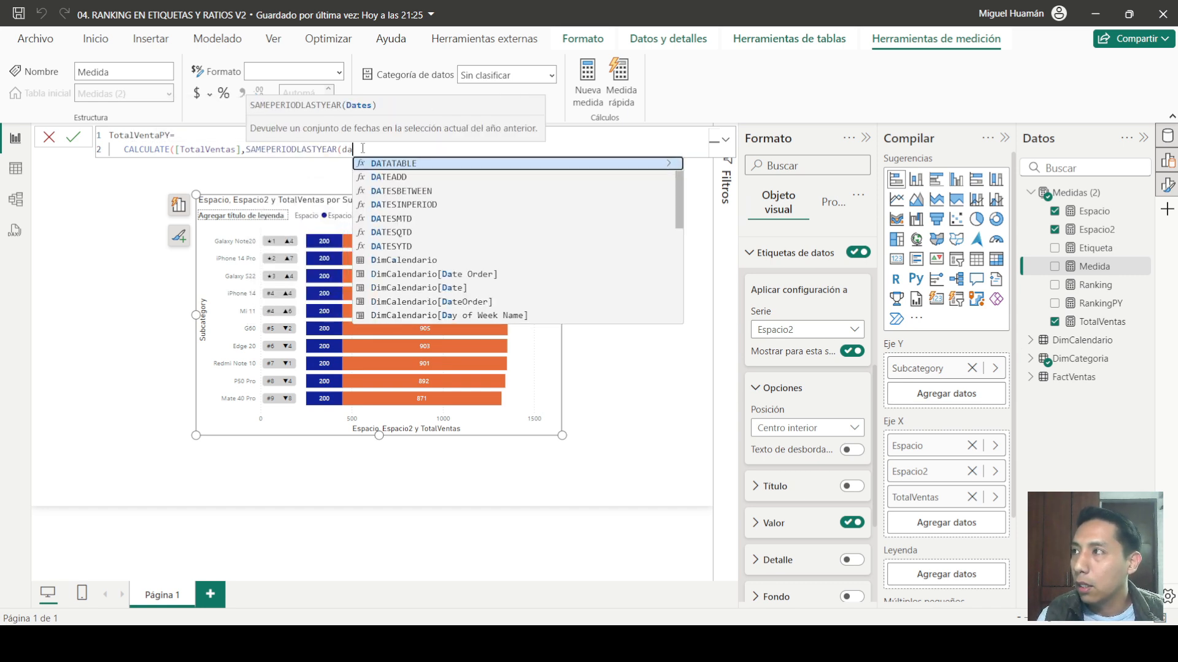
pyautogui.write('te')
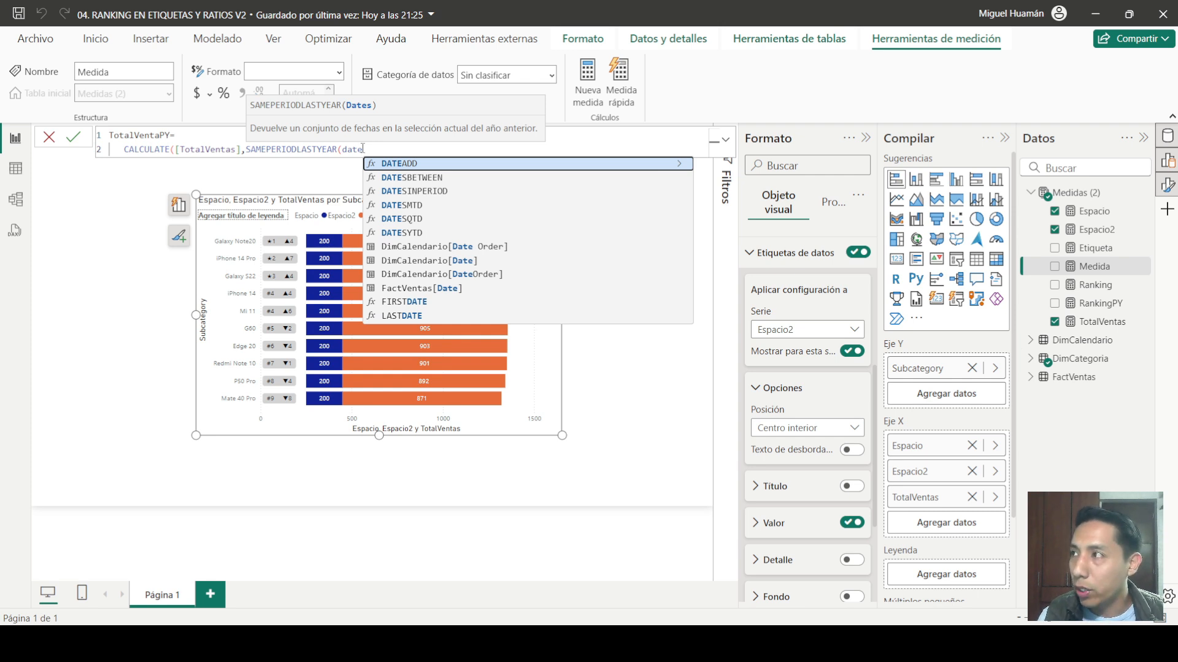
pyautogui.press('Down')
pyautogui.press('Down')
pyautogui.press('Down')
pyautogui.press('Down')
pyautogui.press('Down')
pyautogui.press('Down')
pyautogui.press('Down')
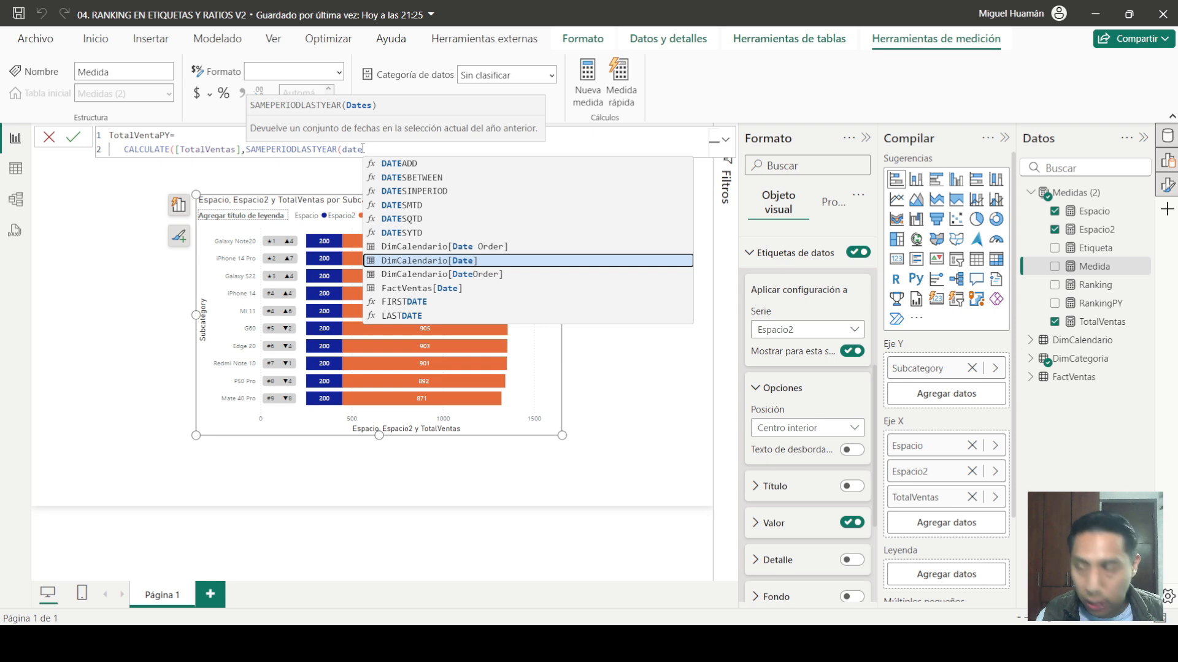
pyautogui.press('Tab')
pyautogui.write('))')
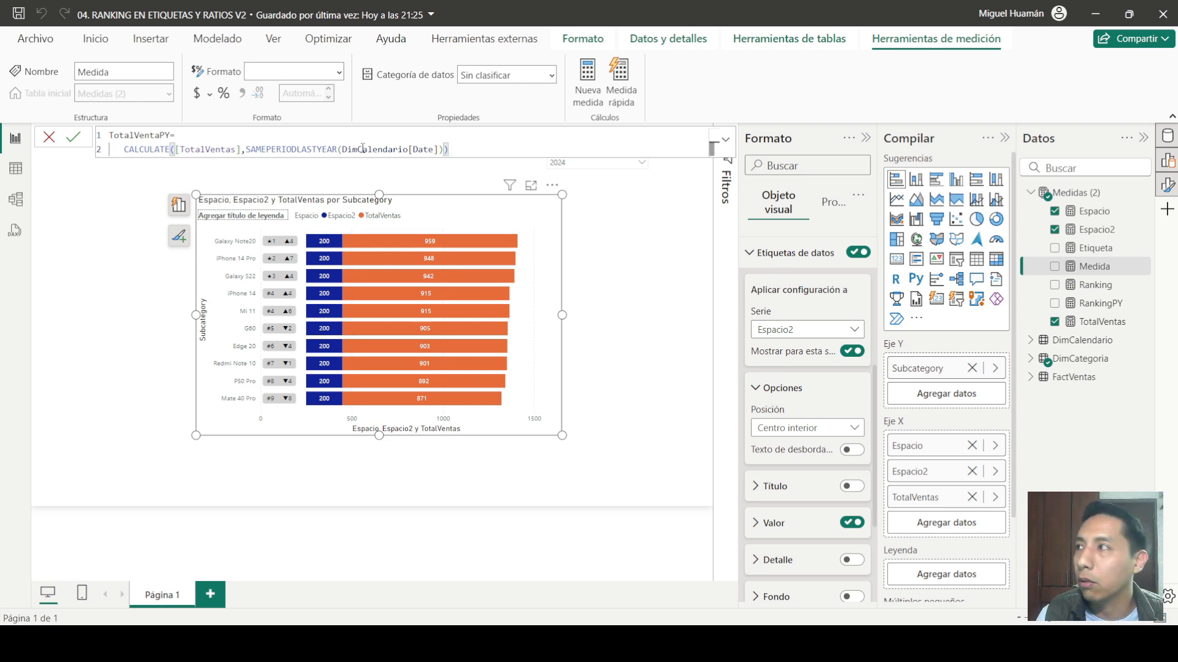
pyautogui.click(73, 137)
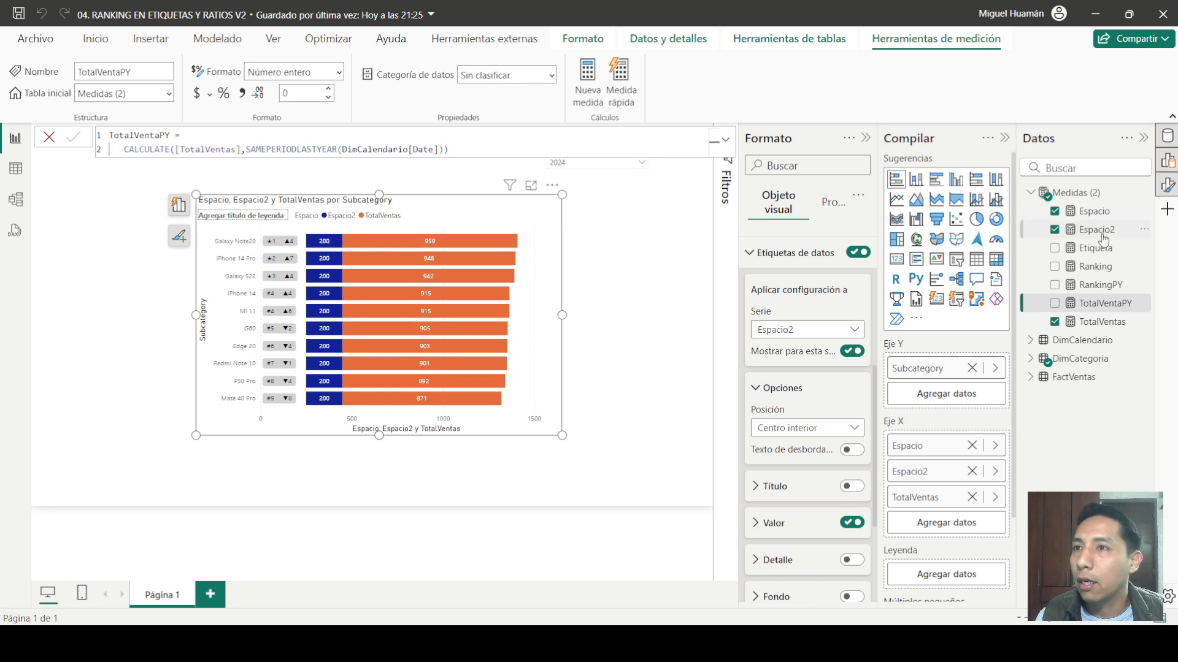
# Step: Start a new measure Ratio with the variable Diferencial = [TotalVentas]-[TotalVentaPY]
pyautogui.click(587, 76)
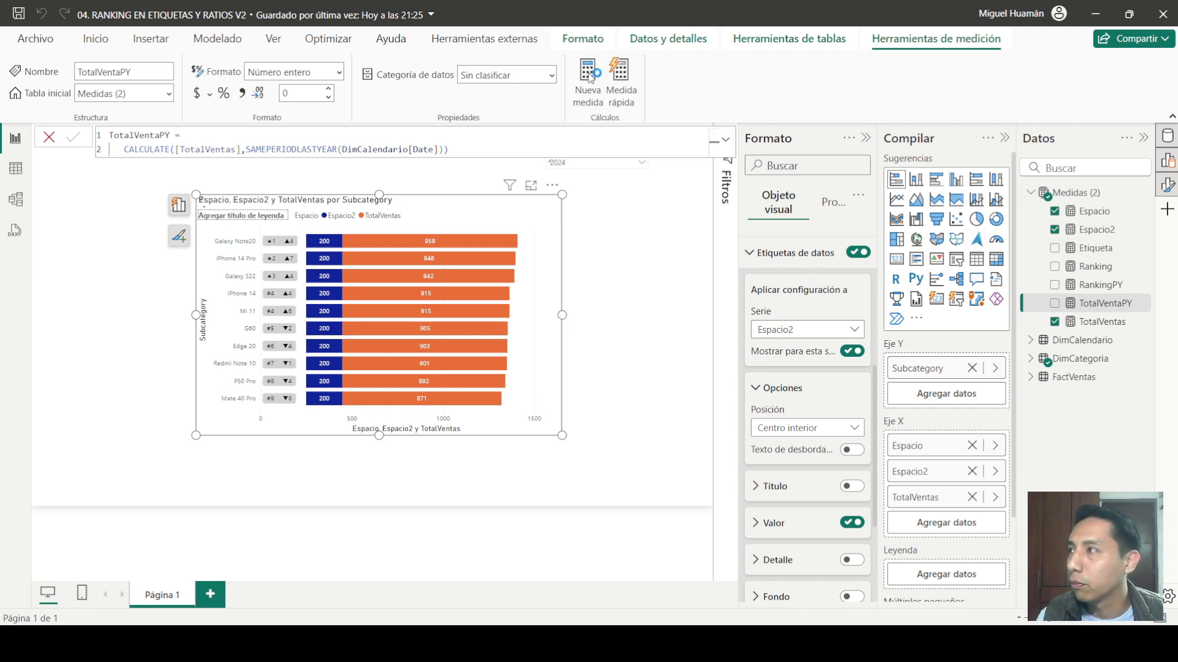
pyautogui.write('Ratio =')
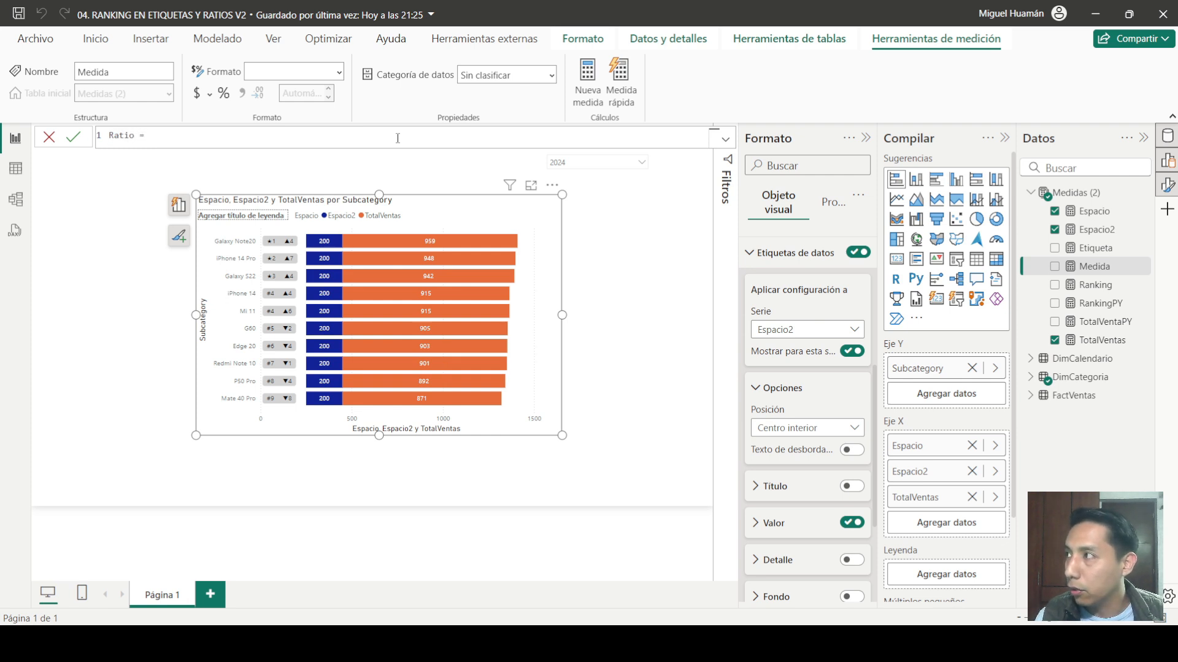
pyautogui.hotkey('shift', 'Return')
pyautogui.write('V')
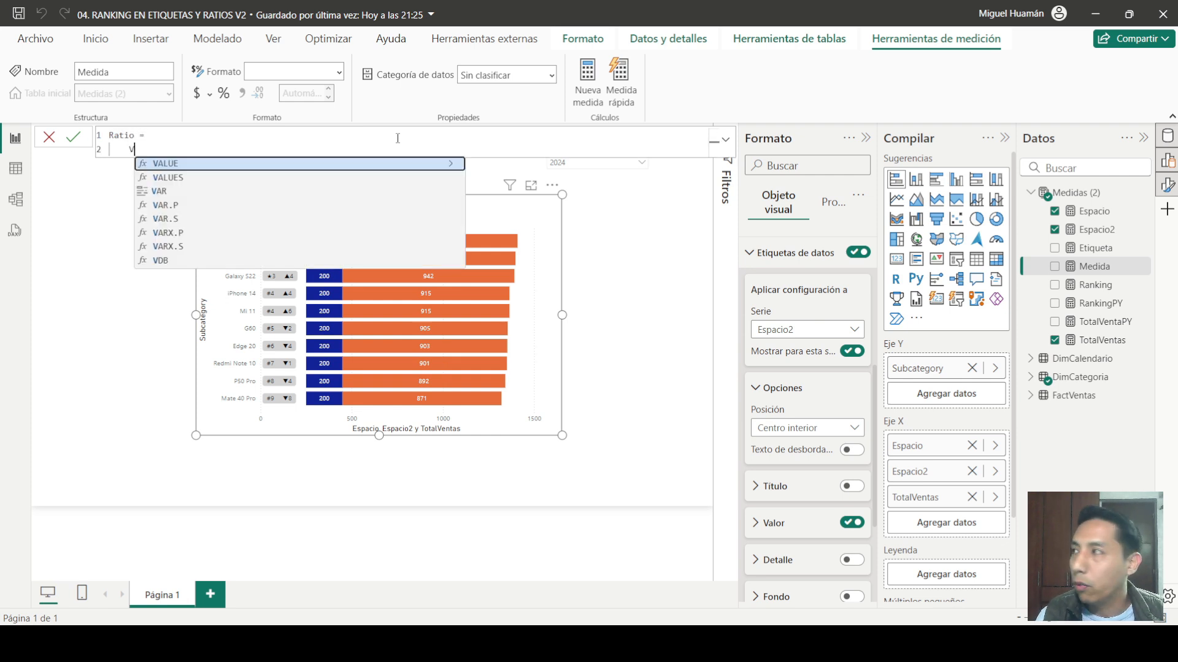
pyautogui.write('AR Diferencial ')
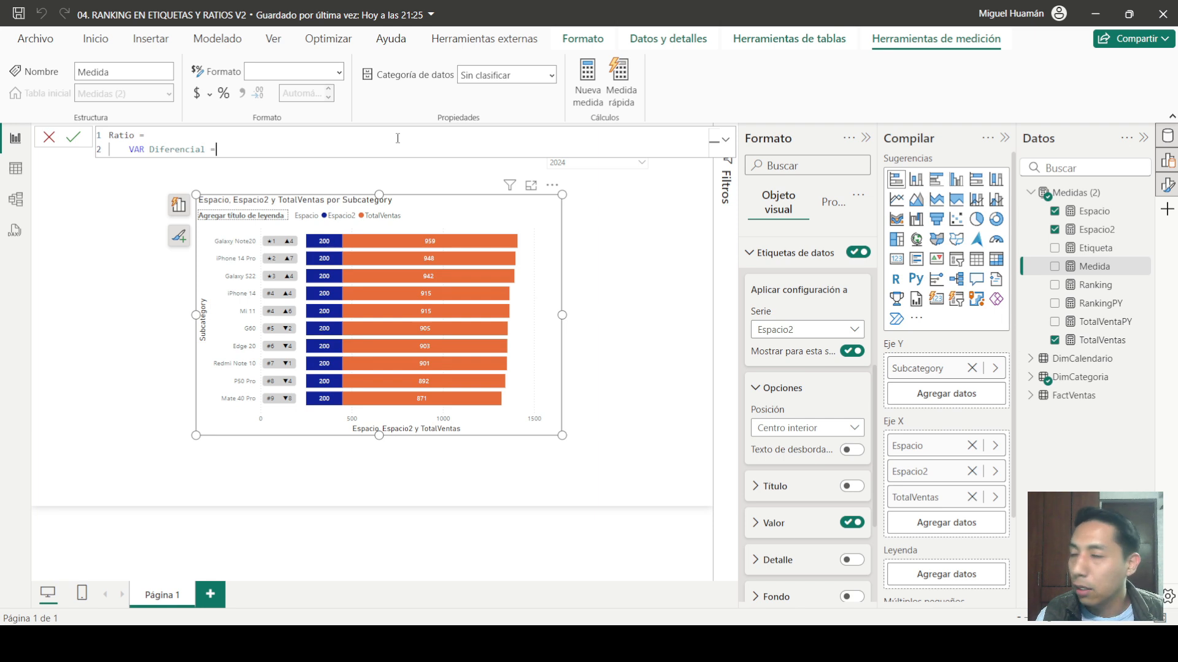
pyautogui.write('= total')
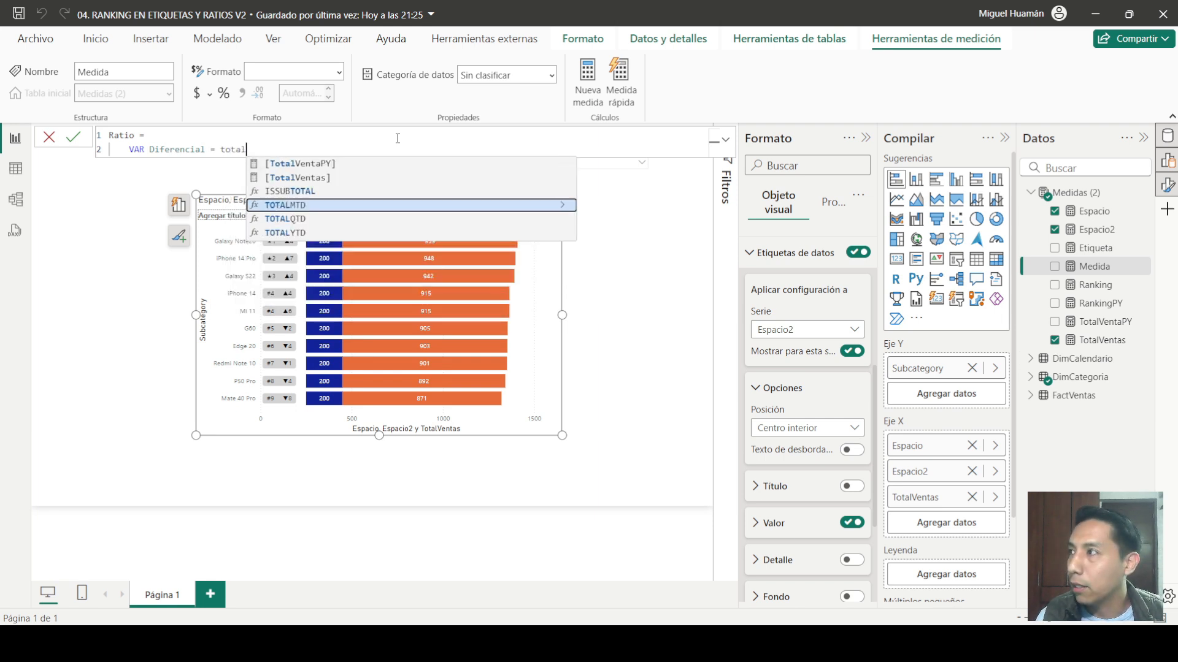
pyautogui.press('Tab')
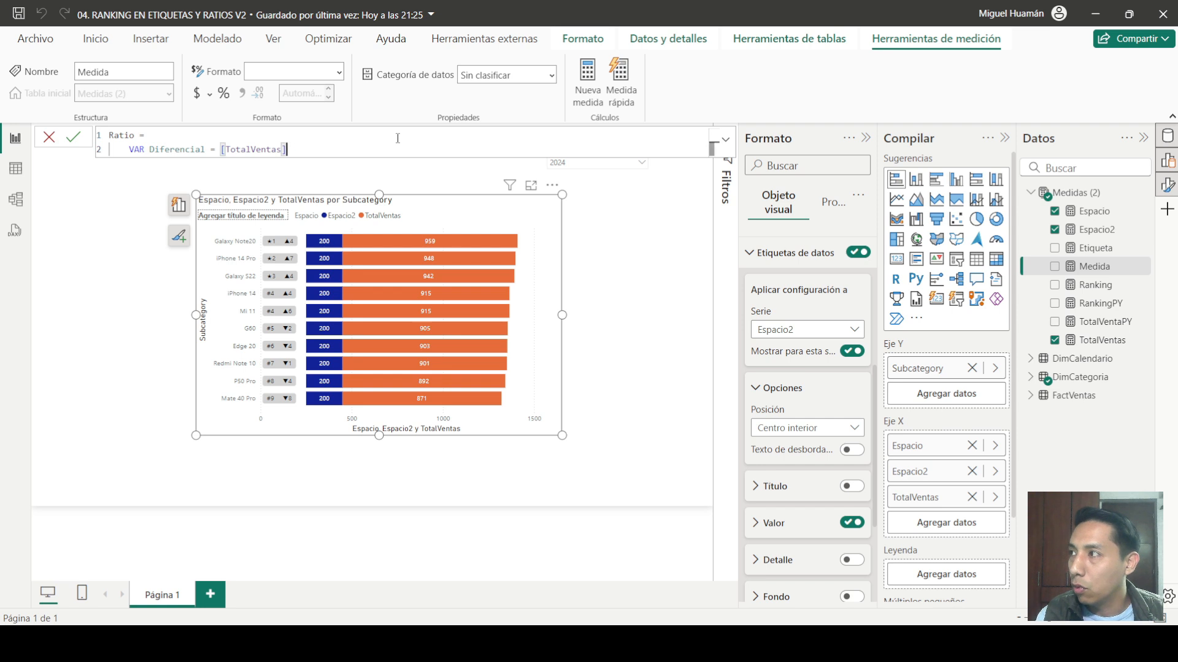
pyautogui.write('-ta')
pyautogui.write('tal')
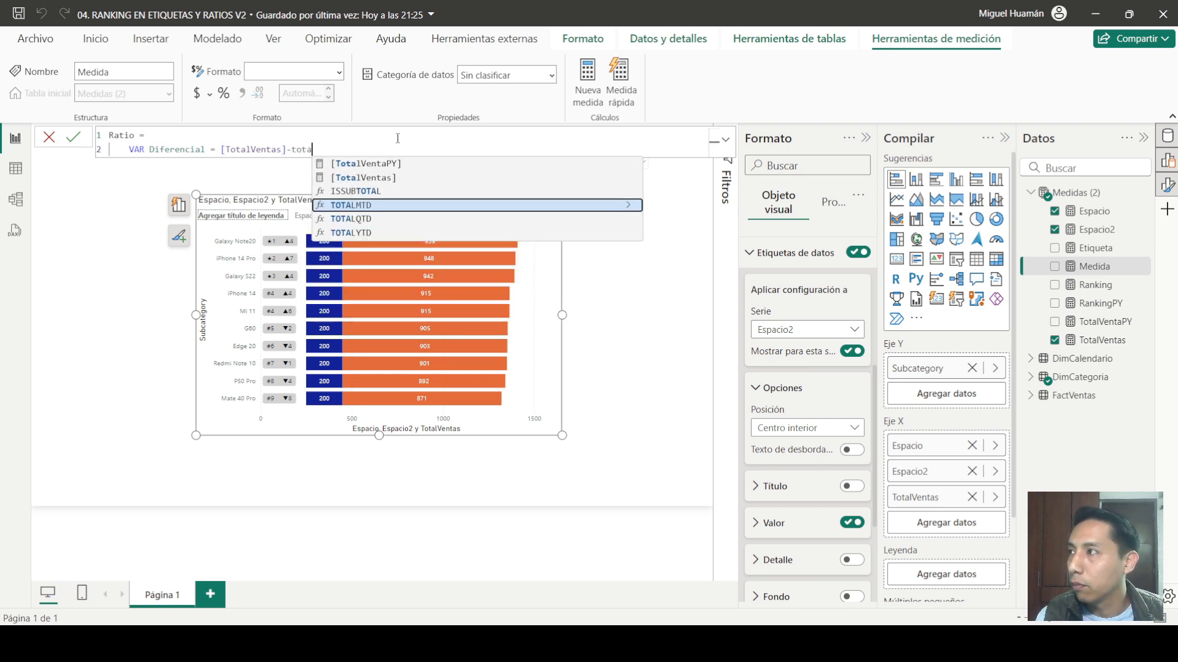
pyautogui.press('Tab')
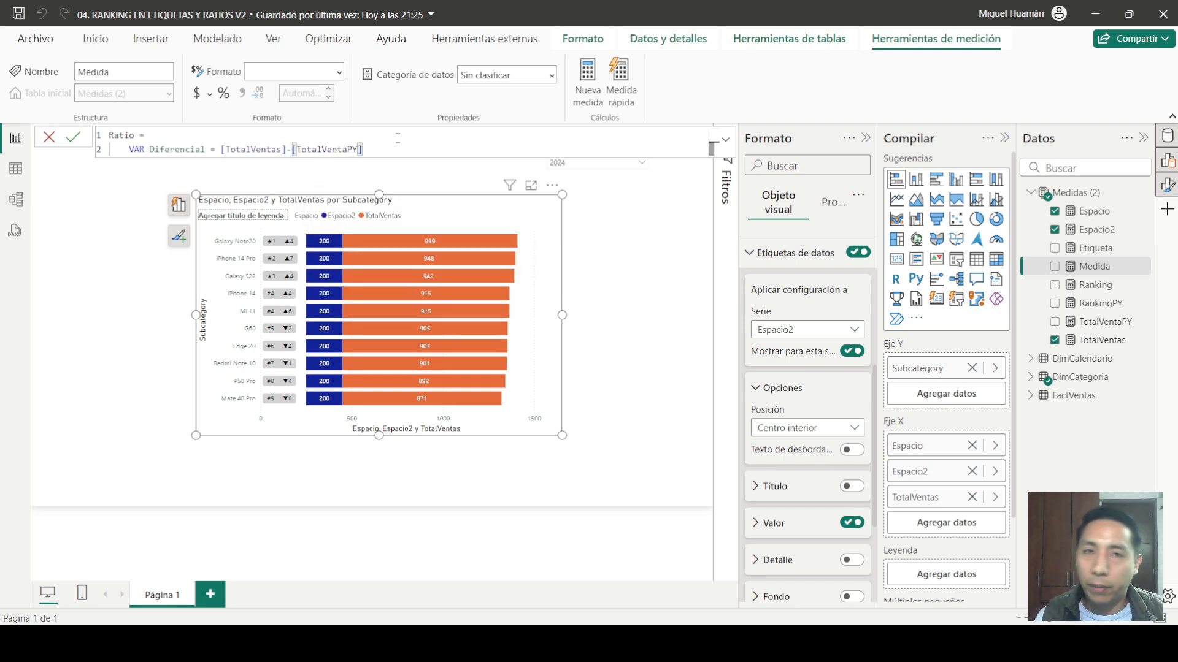
# Step: Add a second variable to the measure, Ratio = DIVIDE(Diferencial,[TotalVentaPY])
pyautogui.press('Return')
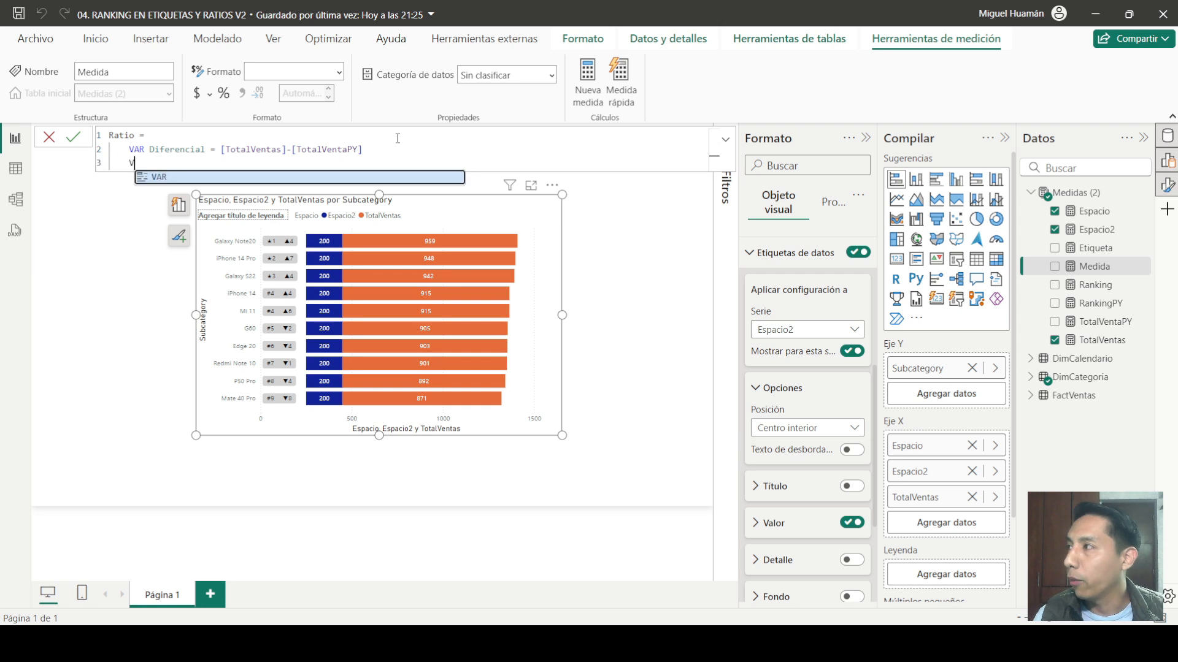
pyautogui.write('VAR Rat')
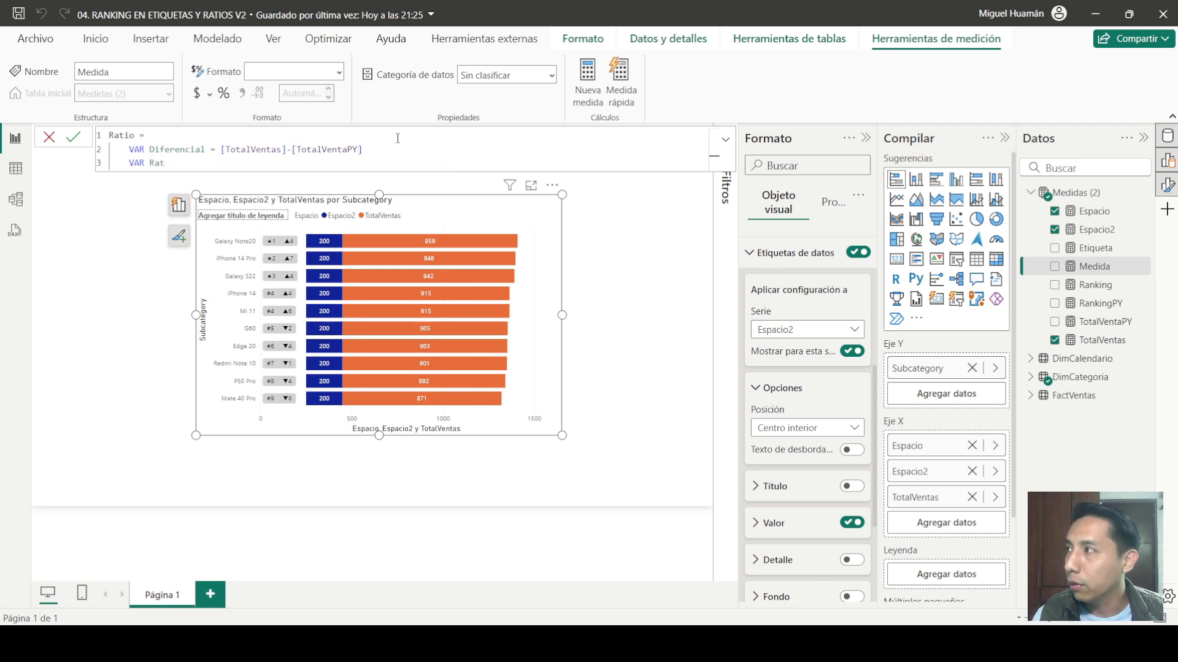
pyautogui.write('io = ')
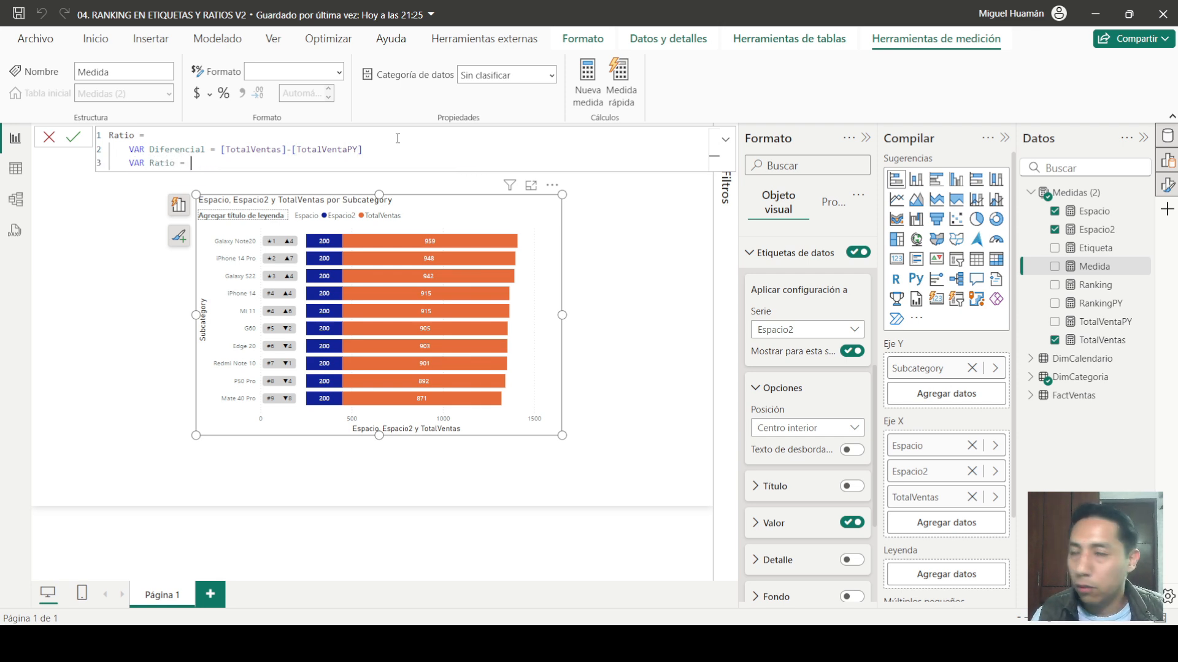
pyautogui.write('DIVIDE(')
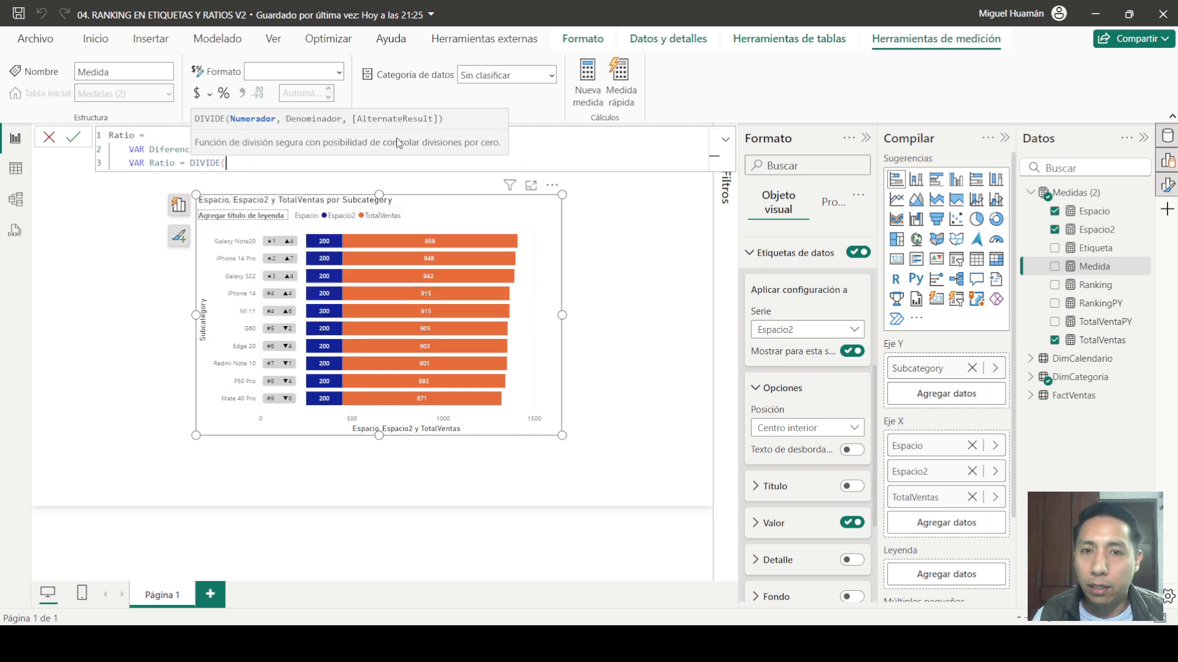
pyautogui.write('Diferencial')
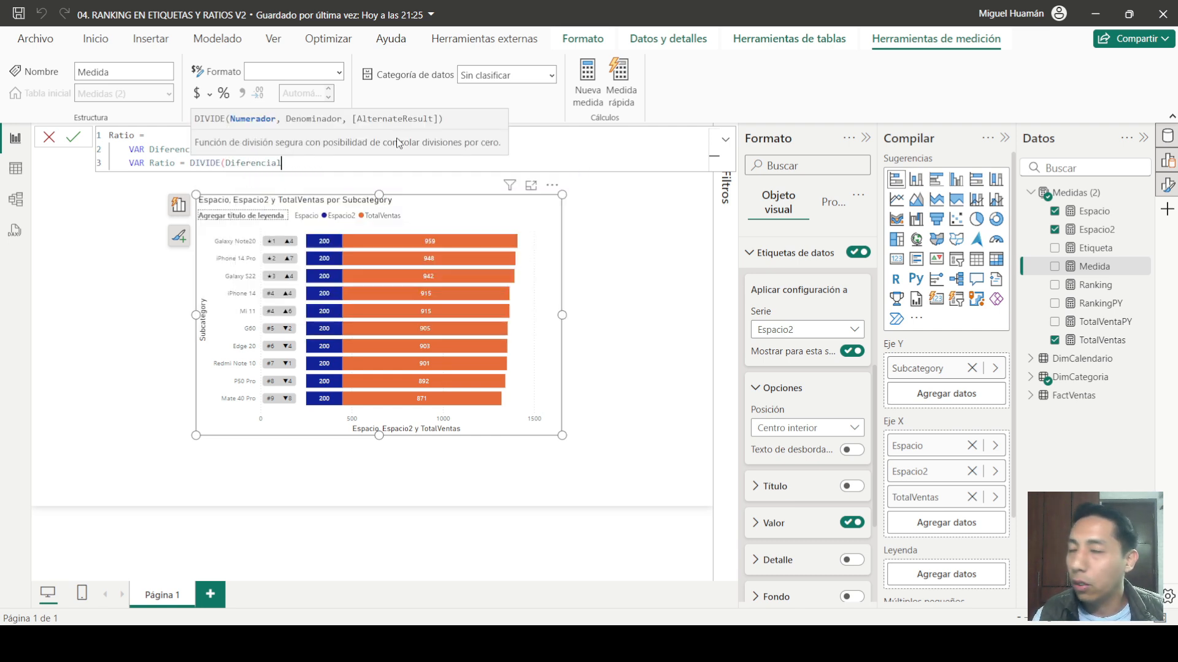
pyautogui.write(',Tota')
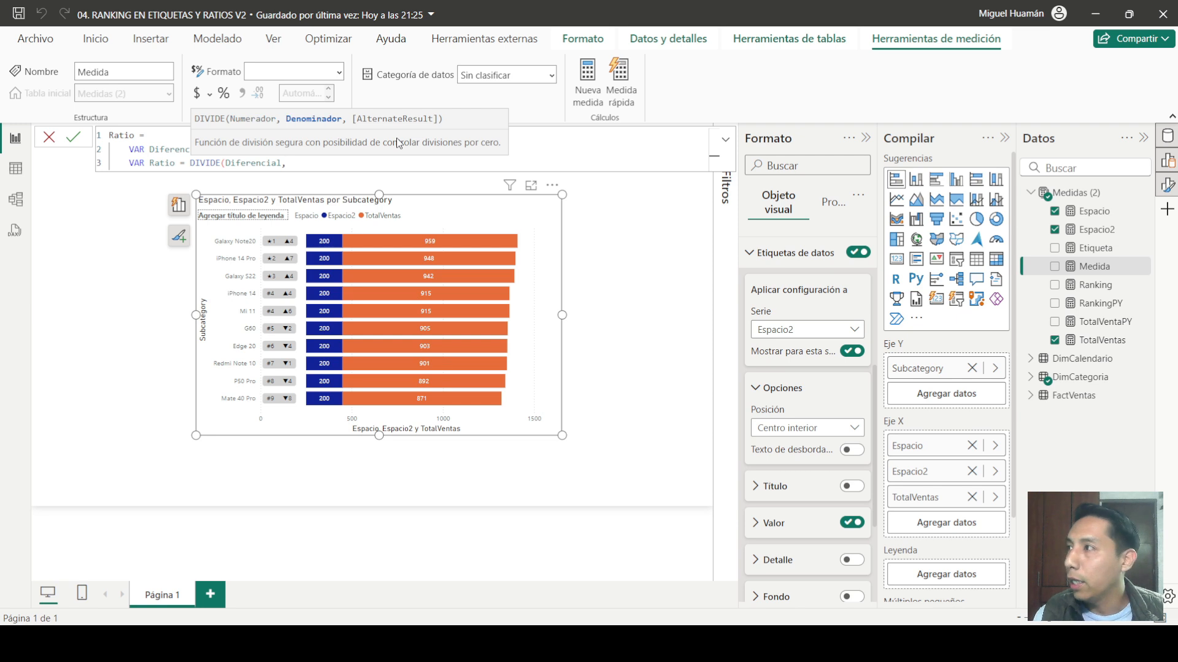
pyautogui.press('Up')
pyautogui.press('Up')
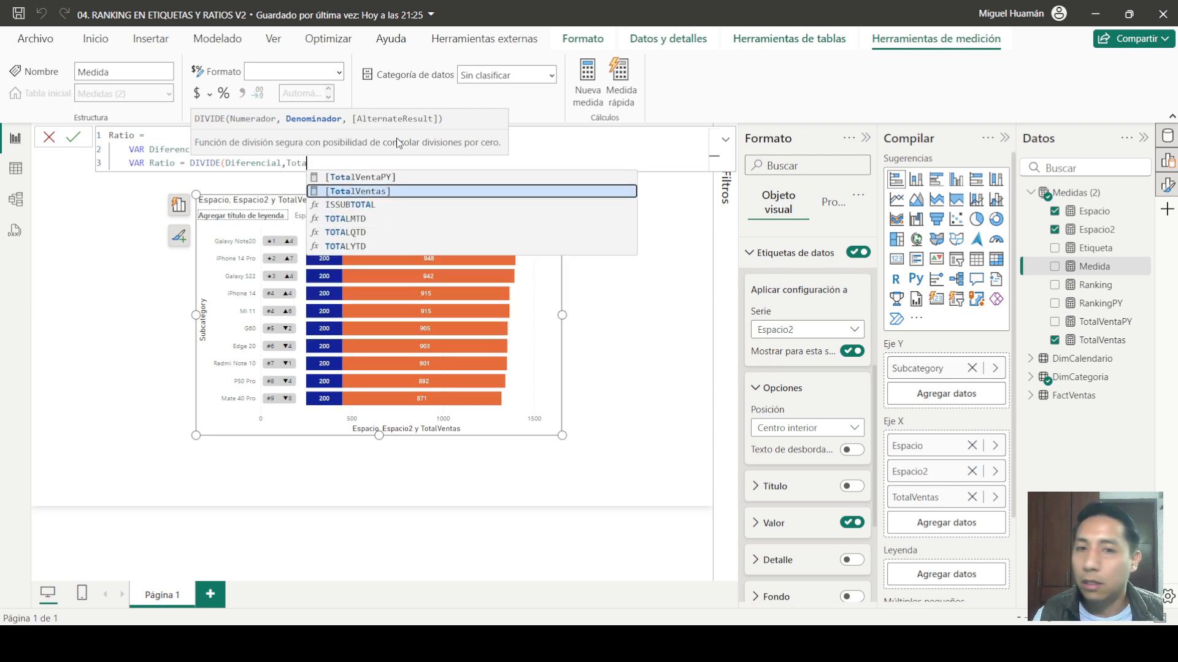
pyautogui.press('Up')
pyautogui.press('Tab')
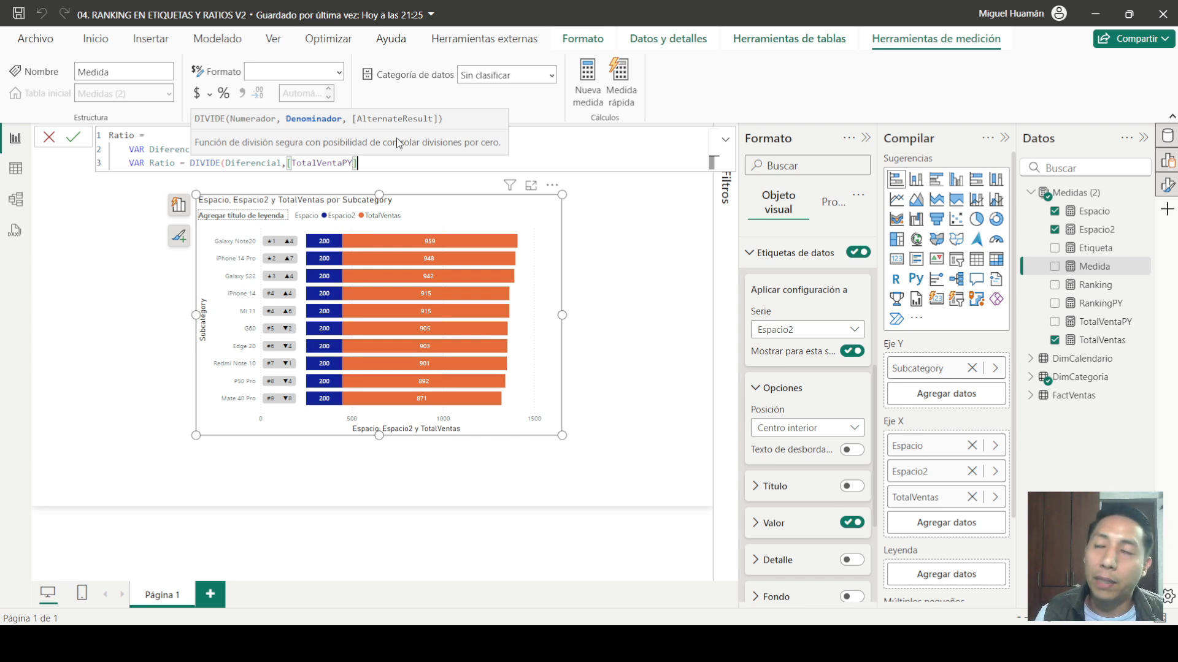
pyautogui.write(')')
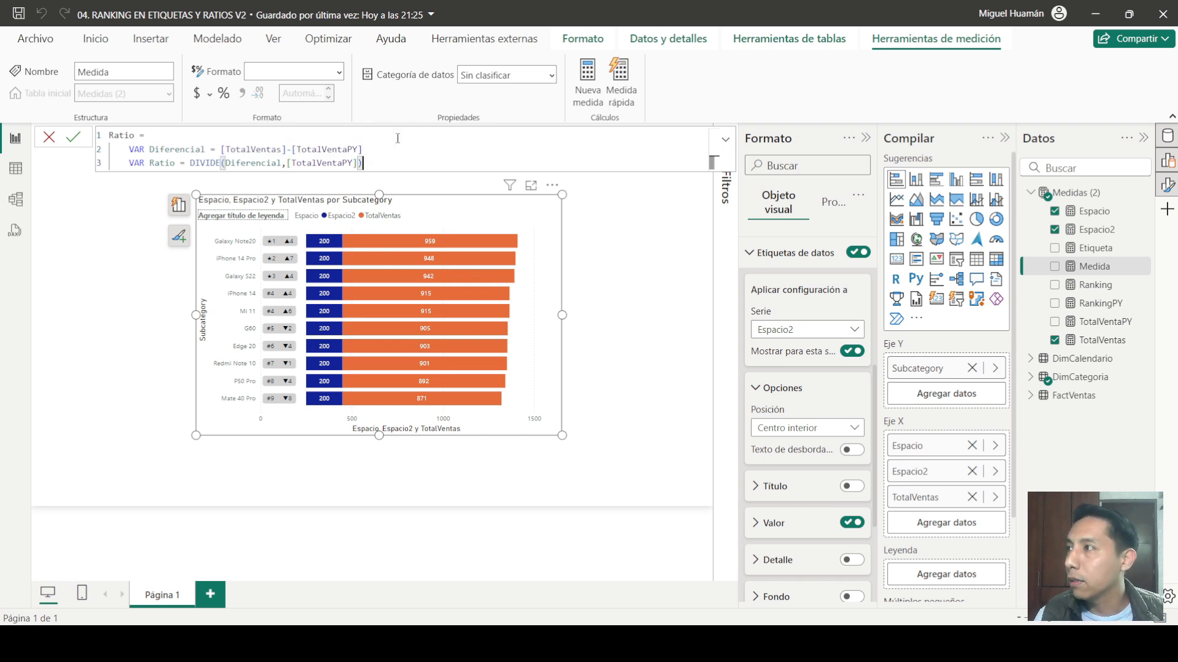
# Step: Wrap the Ratio variable's DIVIDE expression in FORMAT with the format string "0%"
pyautogui.click(194, 164)
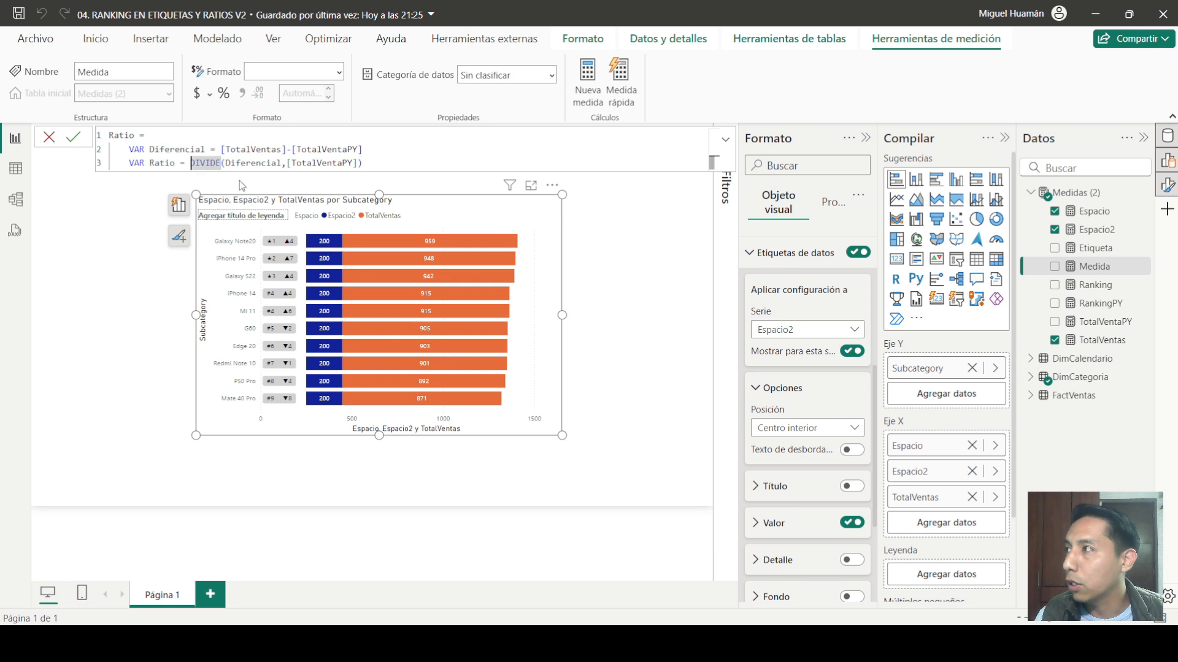
pyautogui.write('FORMAT(')
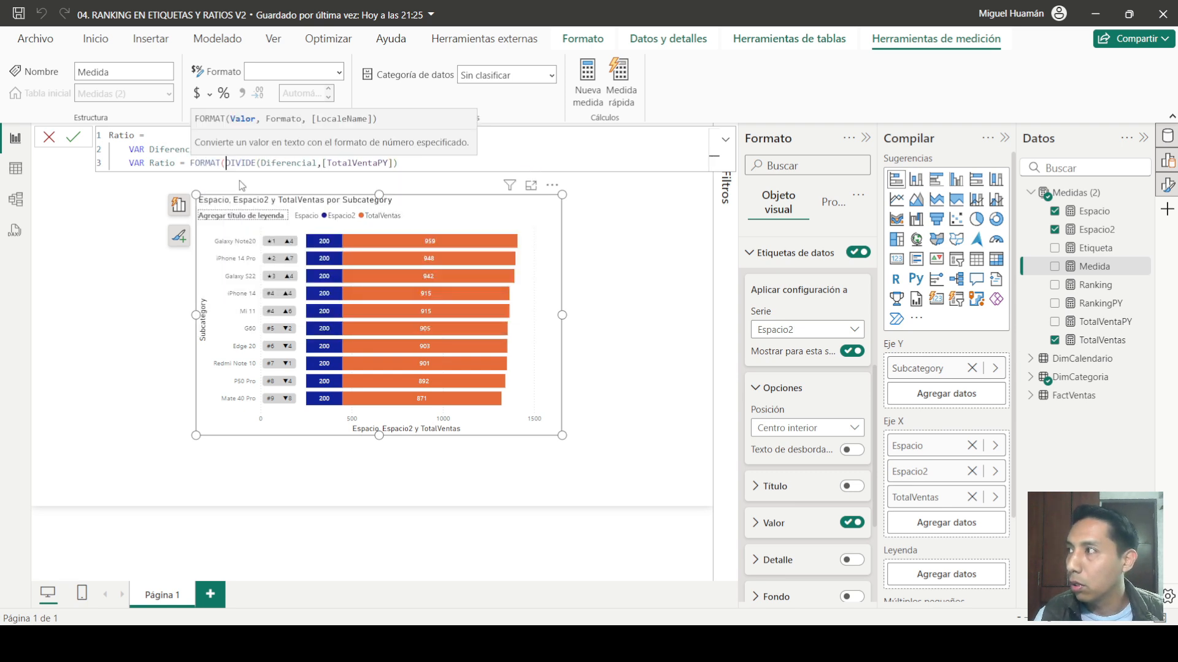
pyautogui.click(393, 163)
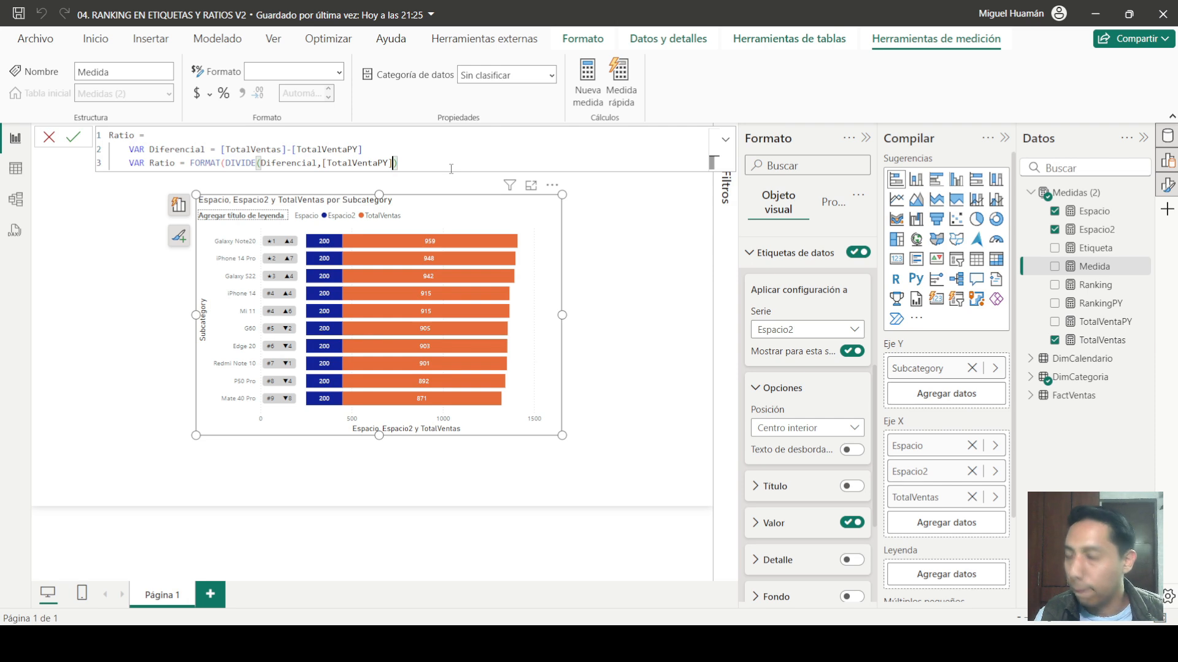
pyautogui.write(',')
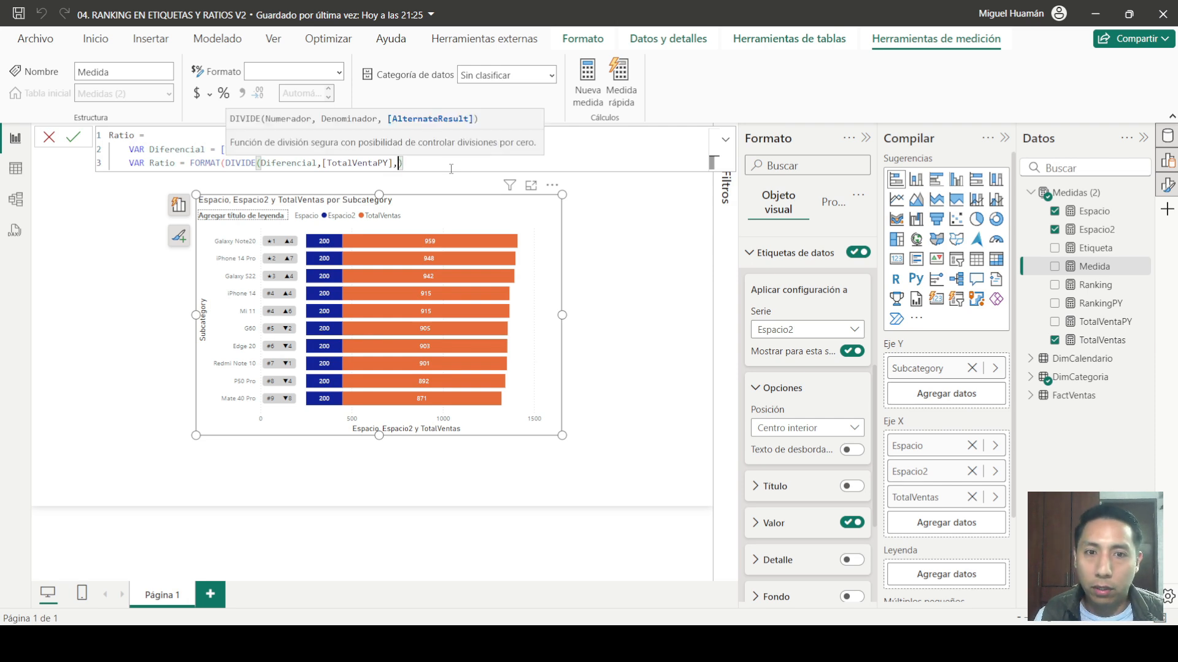
pyautogui.write('"0%')
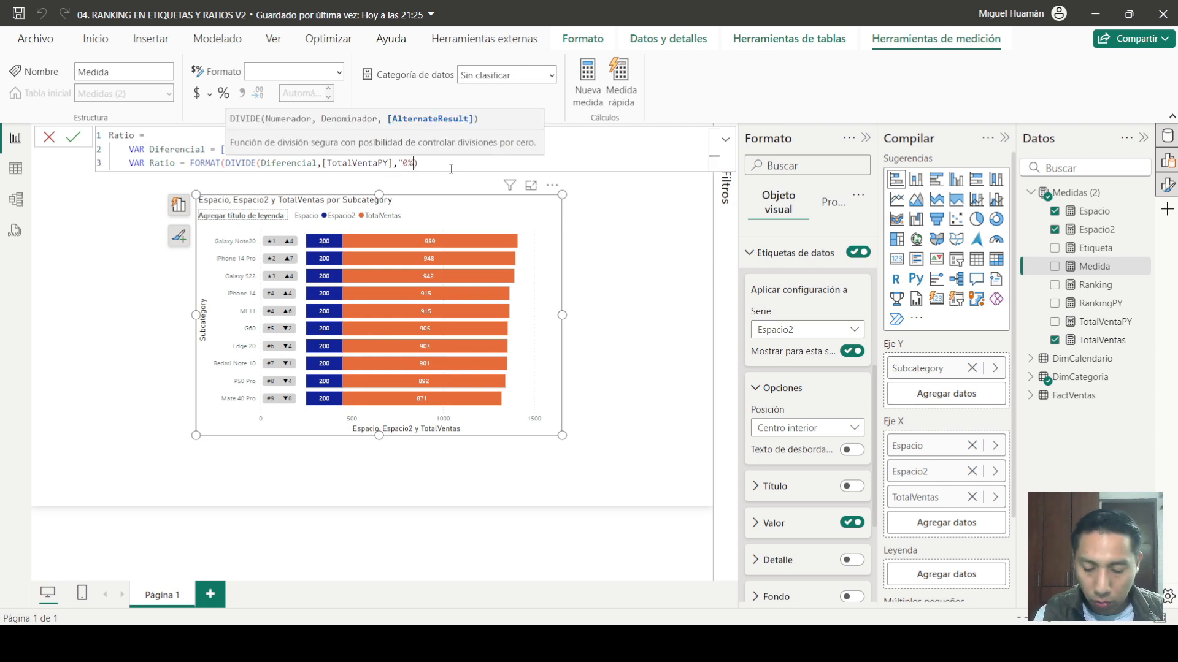
pyautogui.write('"')
# Step: Add a RETURN line below the variables and close the DIVIDE call with a parenthesis before the "0%" format string
pyautogui.hotkey('shift', 'Return')
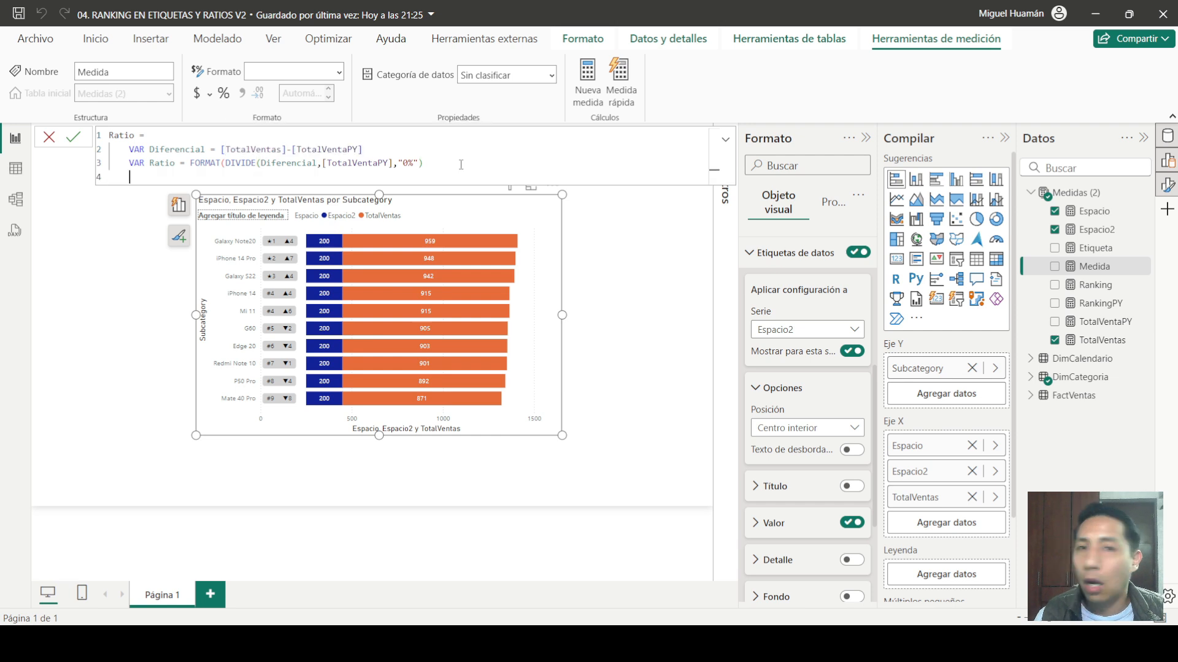
pyautogui.write('Retirn')
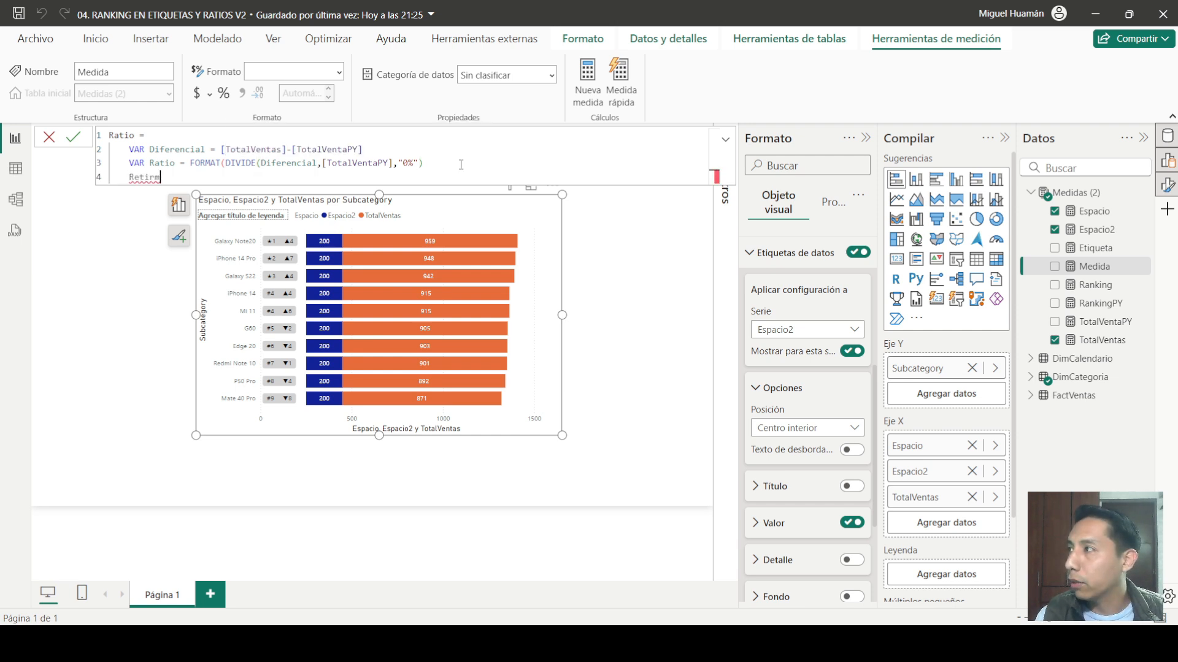
pyautogui.press('BackSpace')
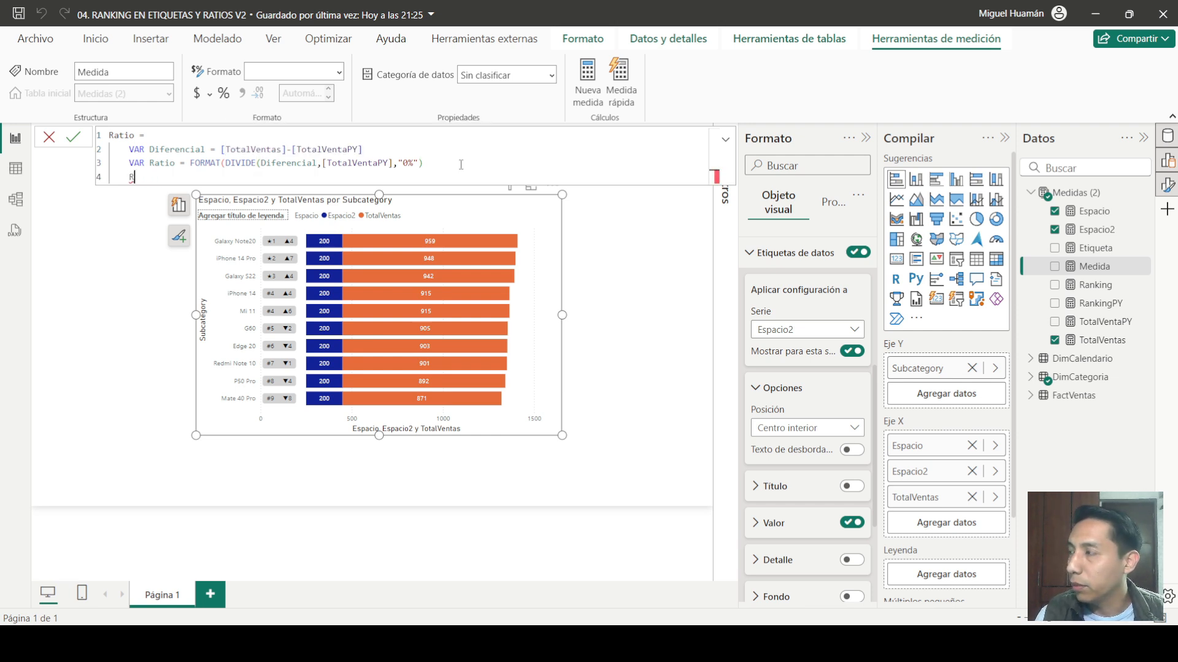
pyautogui.write('ETURN')
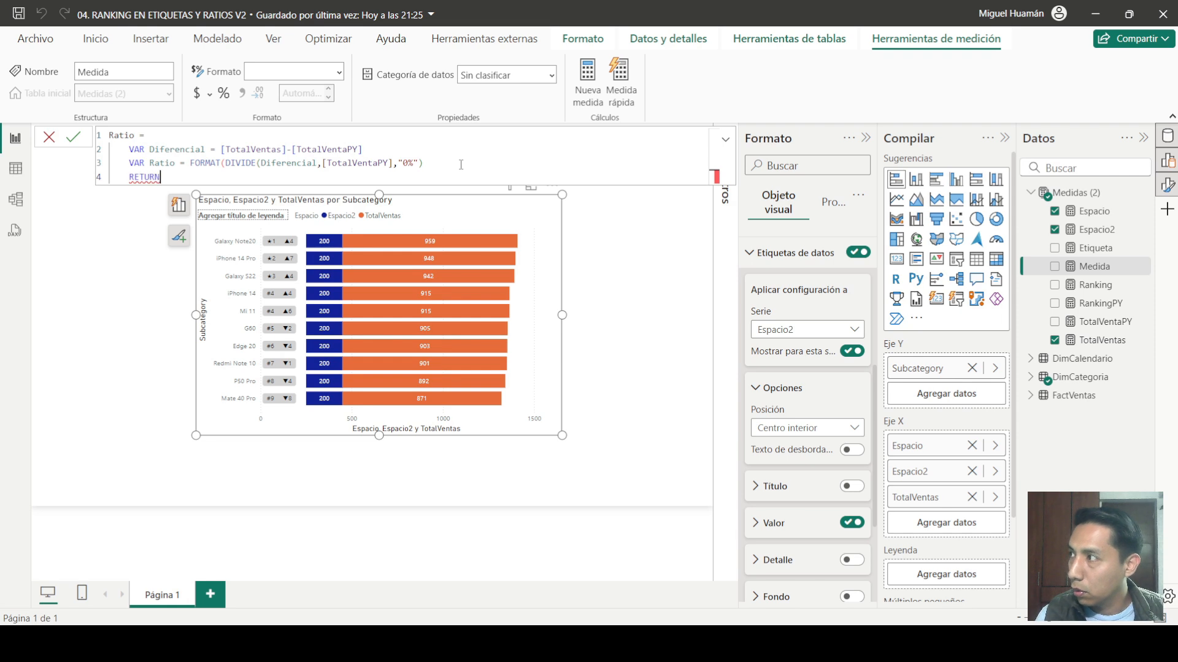
pyautogui.hotkey('shift', 'Return')
pyautogui.press('Tab')
pyautogui.write('S')
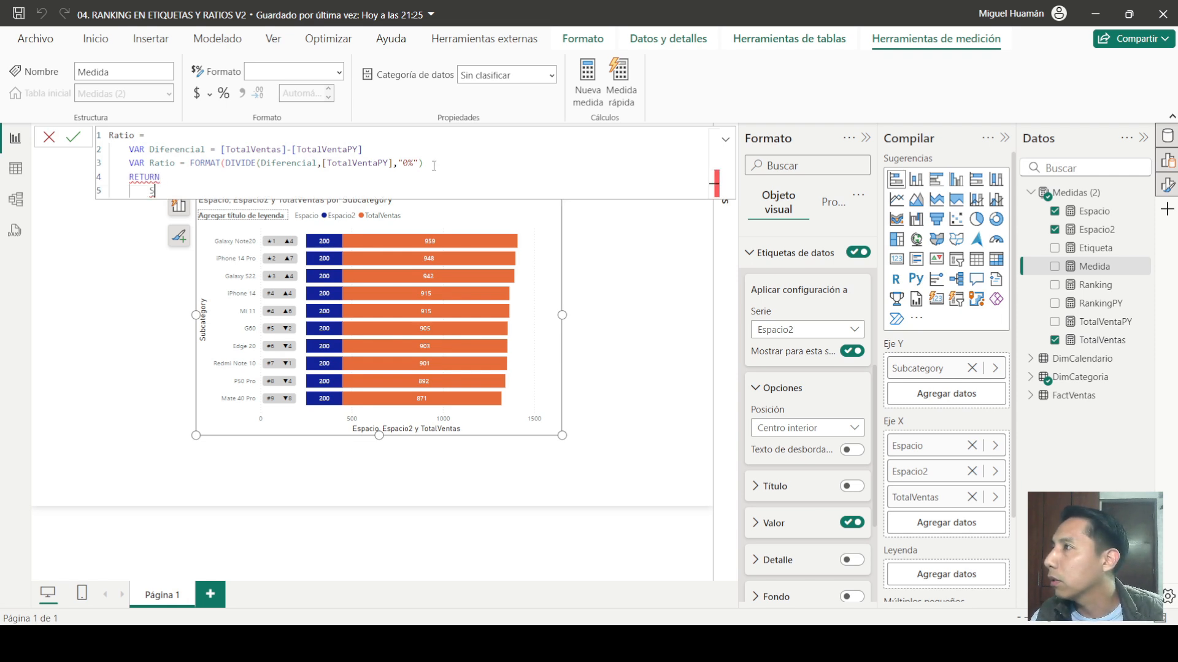
pyautogui.click(393, 163)
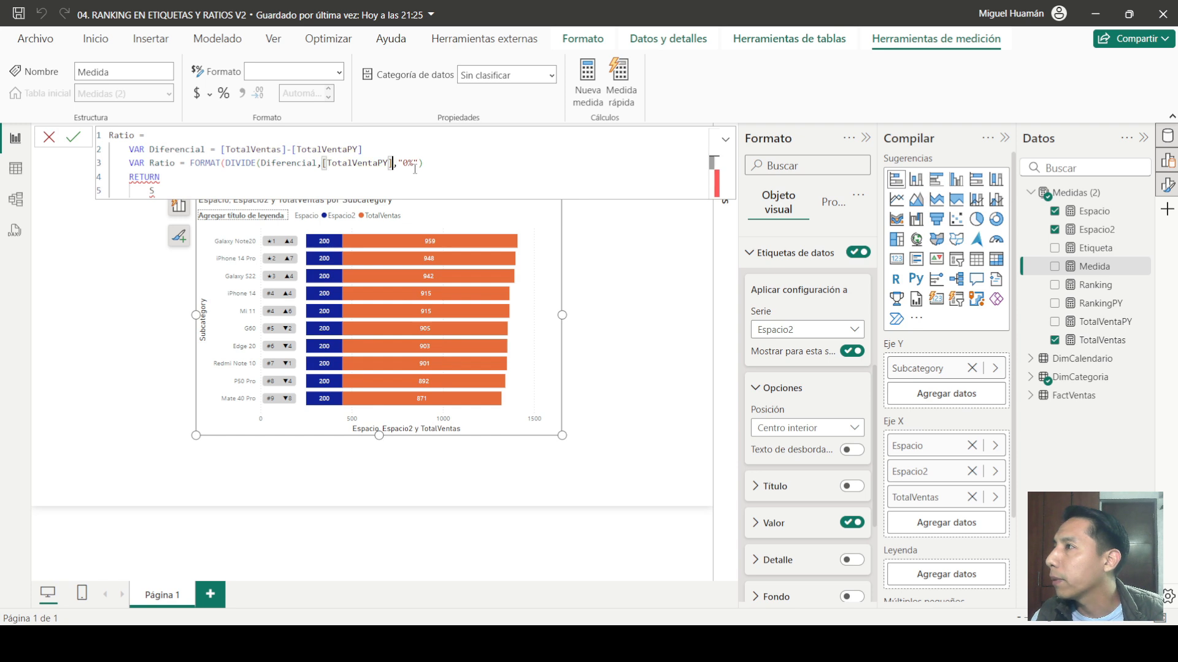
pyautogui.write(')')
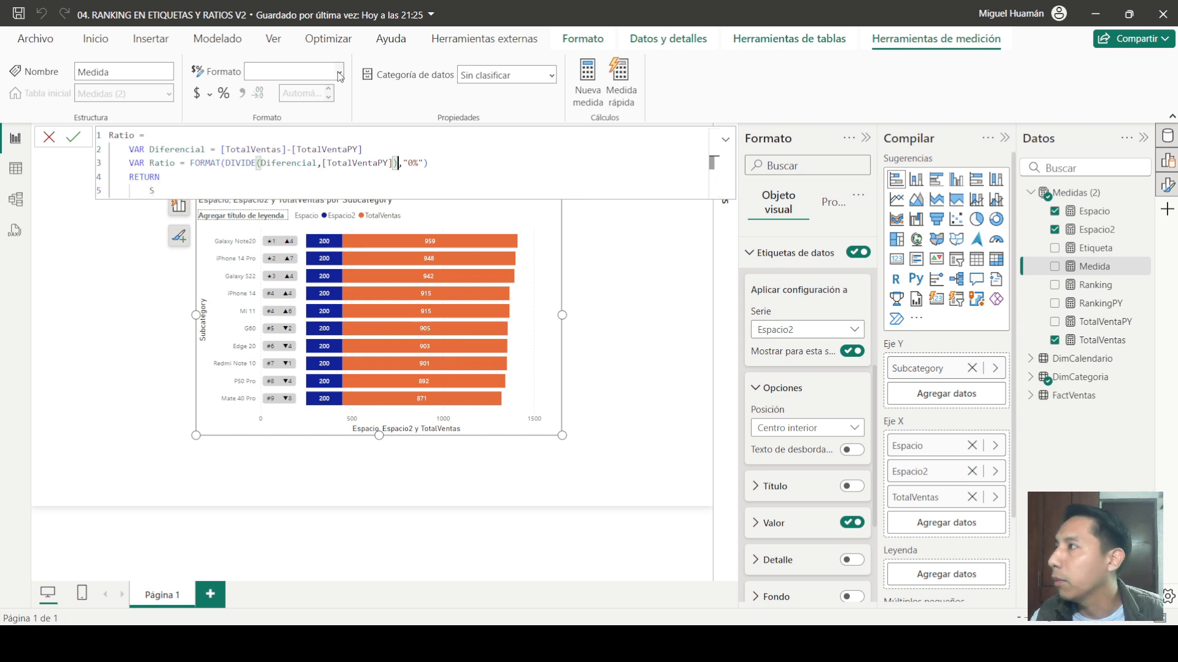
# Step: Start a SWITCH function under RETURN with TRUE() as its expression argument
pyautogui.click(184, 189)
pyautogui.write('W')
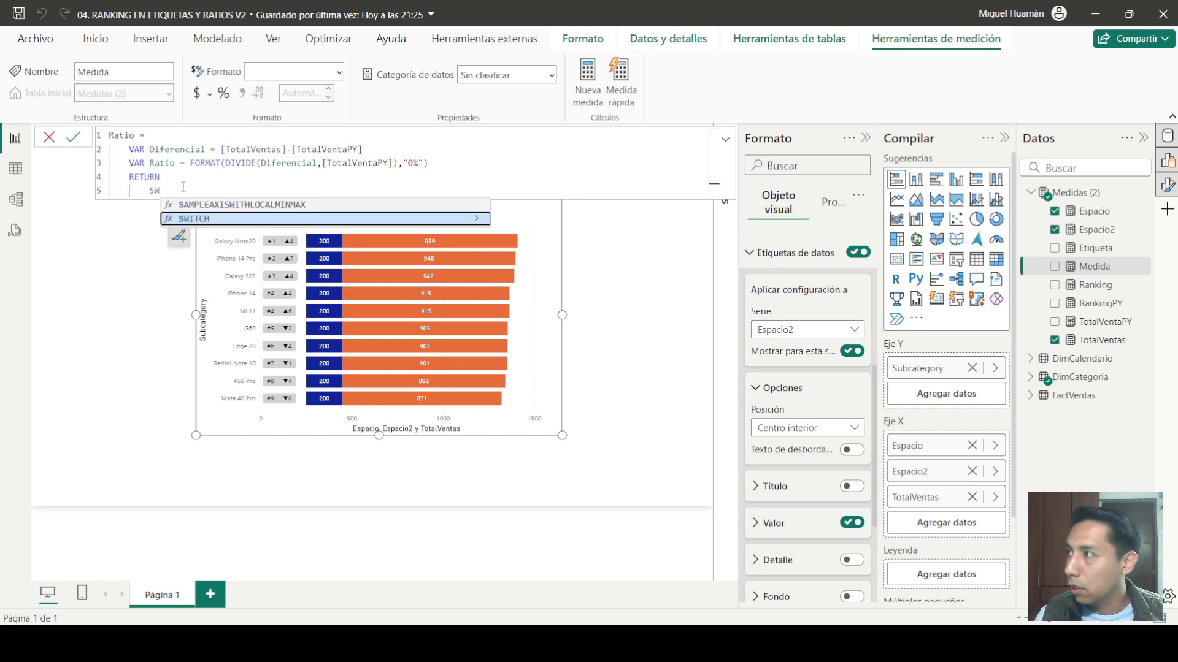
pyautogui.press('Tab')
pyautogui.press('Return')
pyautogui.write('TRU')
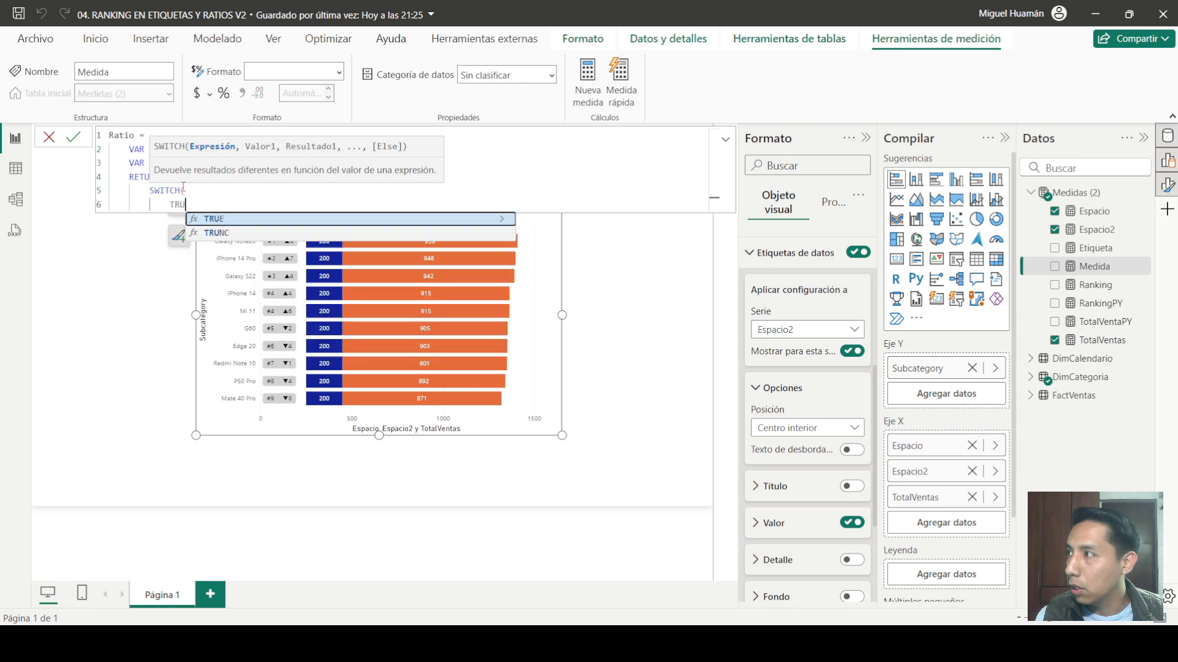
pyautogui.press('Tab')
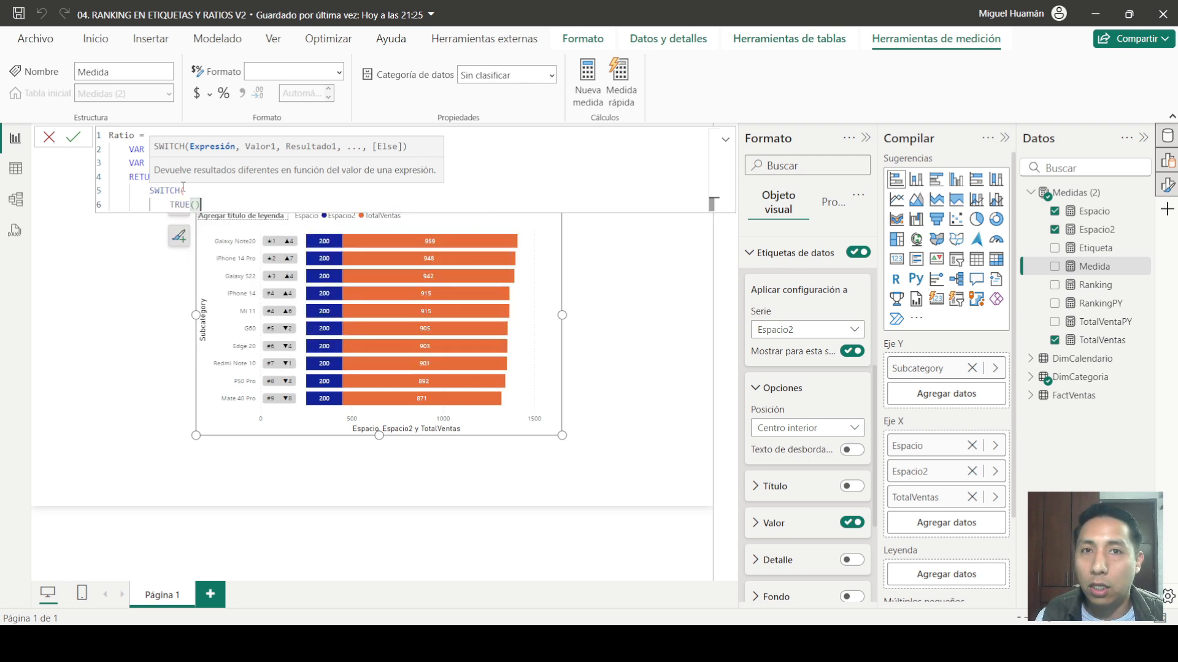
pyautogui.write(',')
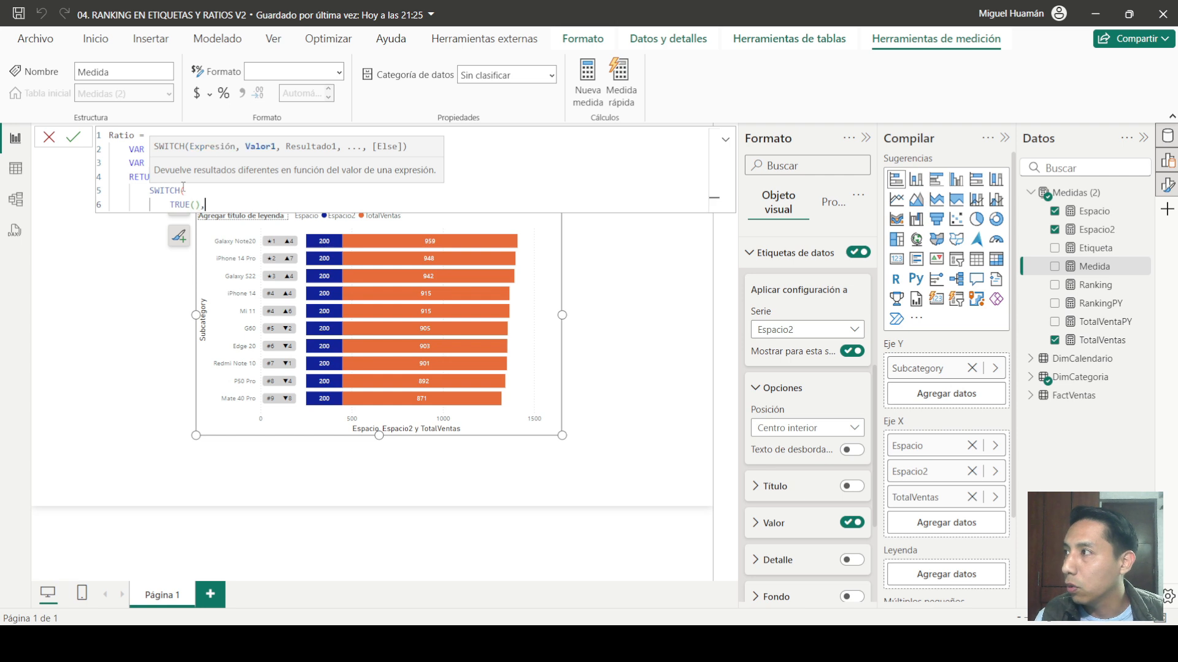
# Step: Add the first SWITCH case, Diferencial = 0, returning "-", and end it with a comma
pyautogui.press('Return')
pyautogui.write('Diferencial')
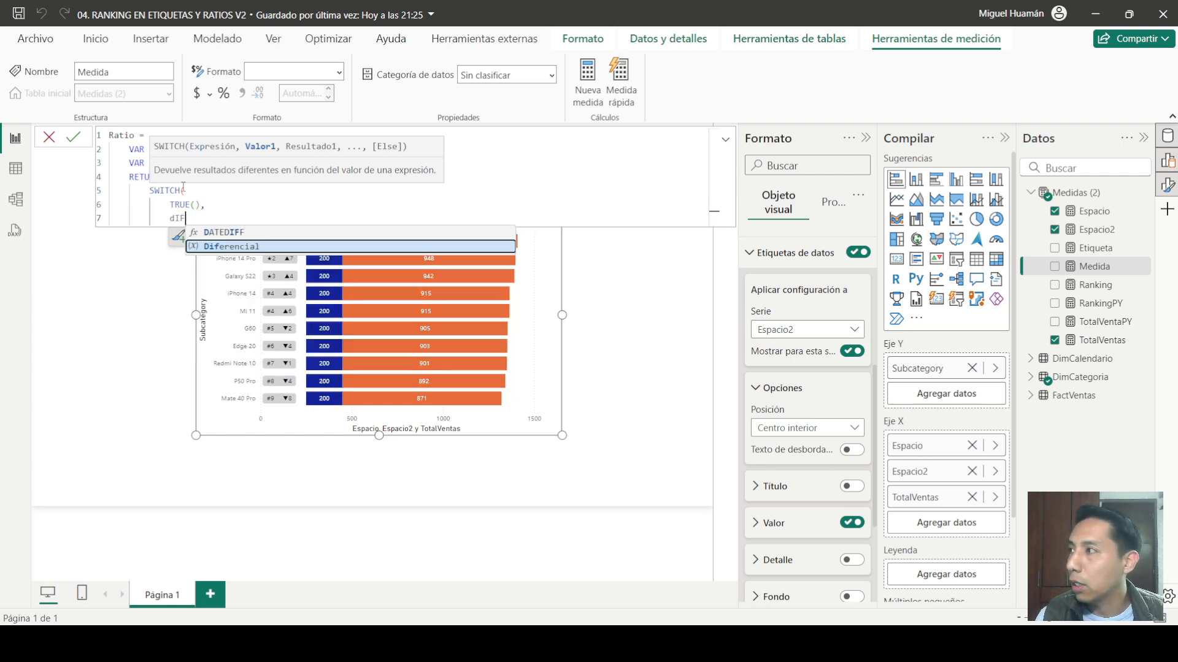
pyautogui.write(' = 0')
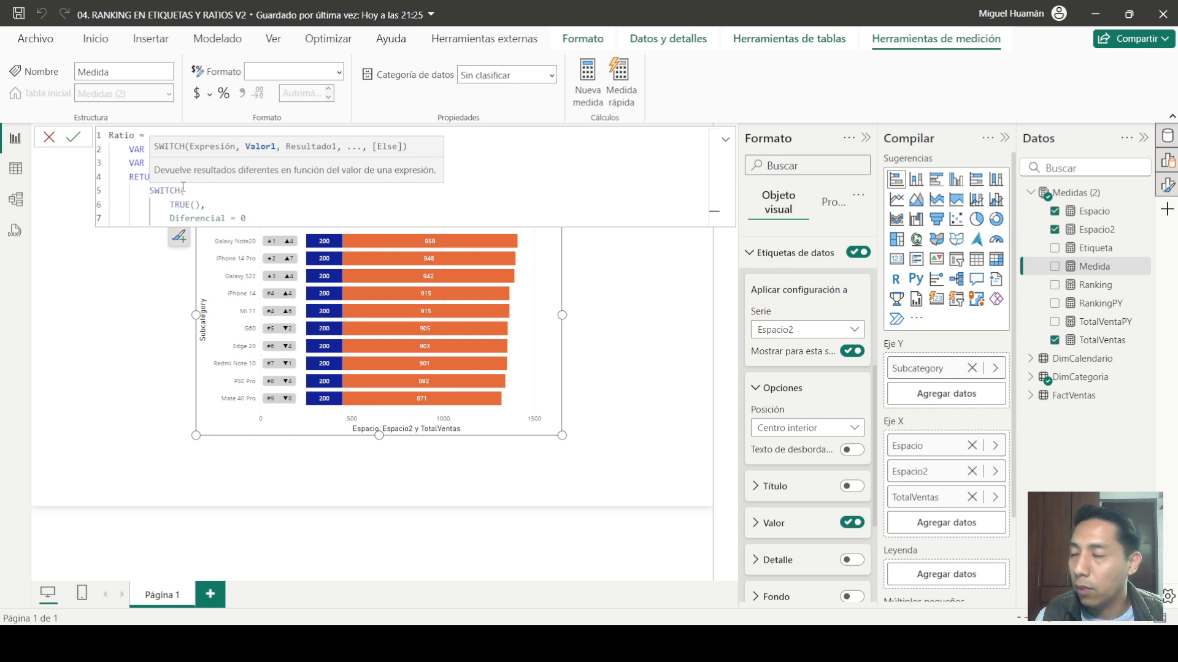
pyautogui.write(', "')
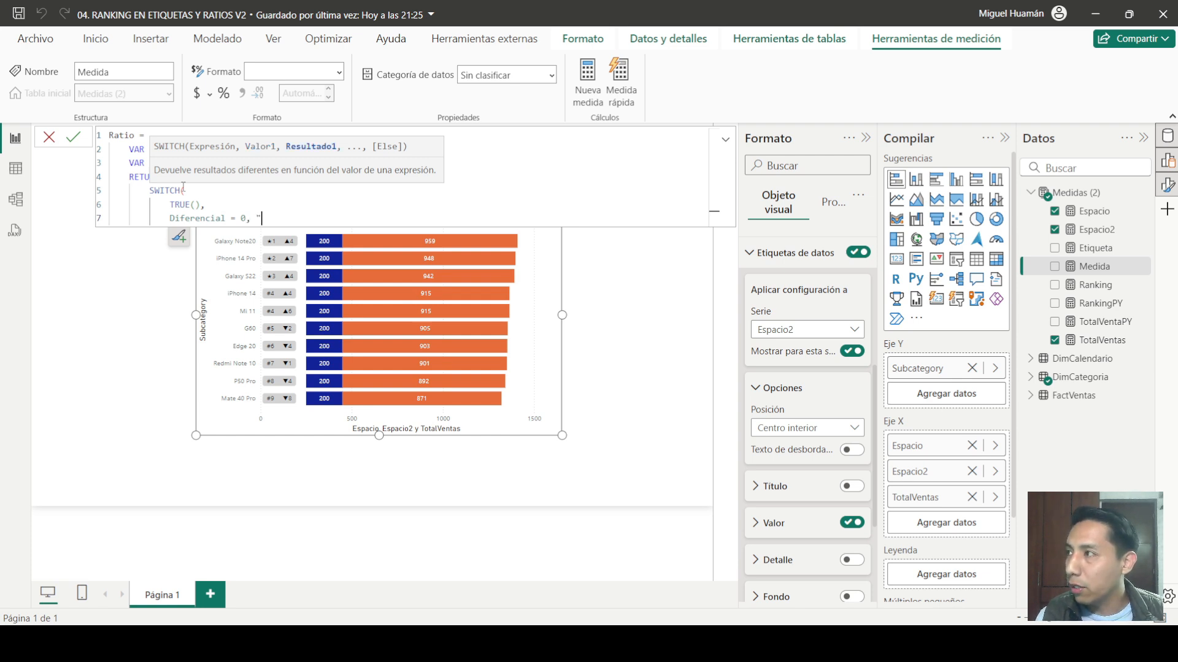
pyautogui.write('-"')
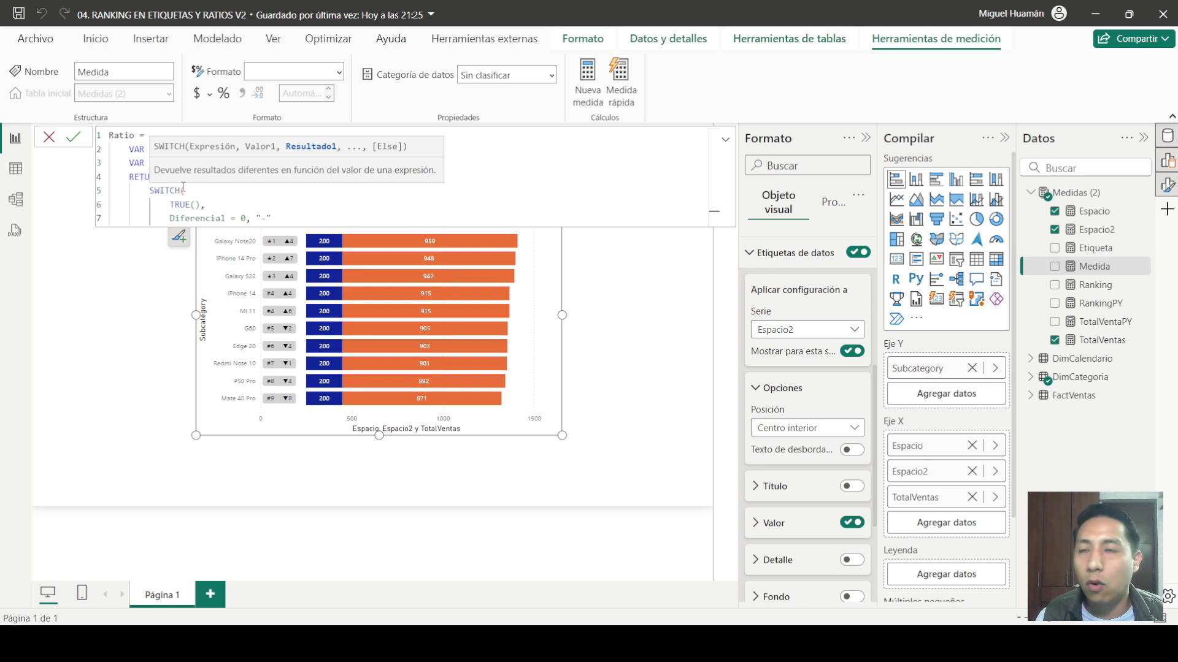
pyautogui.hotkey('shift', 'Return')
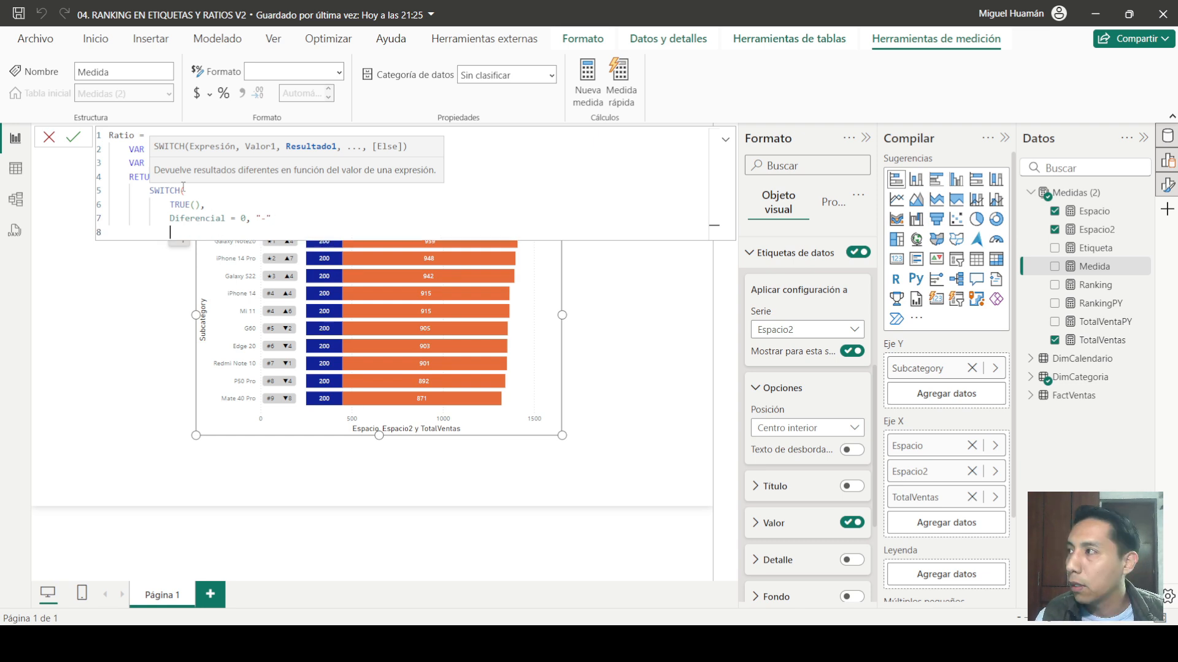
pyautogui.write('DIFERE')
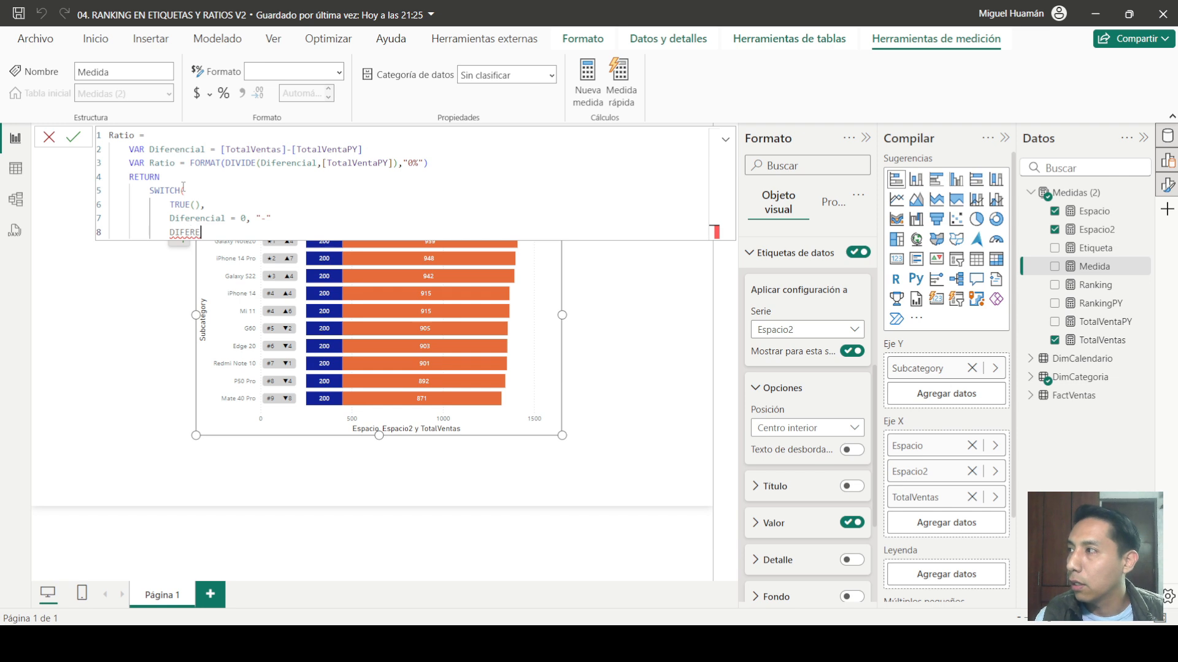
pyautogui.press('BackSpace')
pyautogui.press('BackSpace')
pyautogui.press('BackSpace')
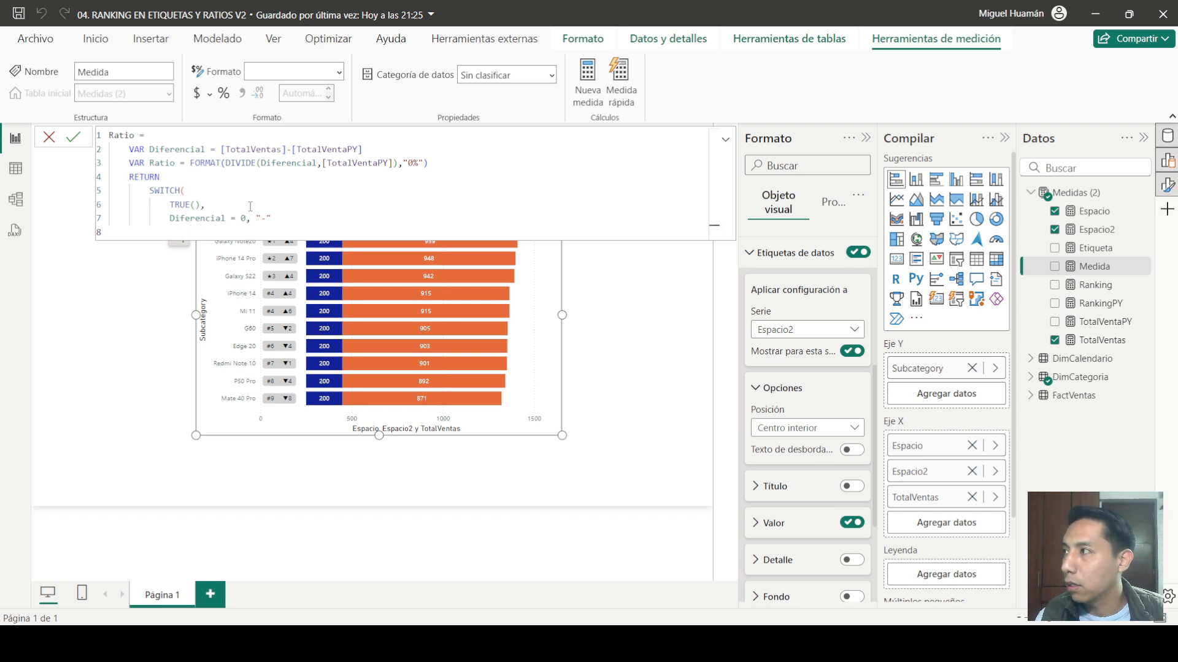
pyautogui.click(289, 223)
pyautogui.write(',')
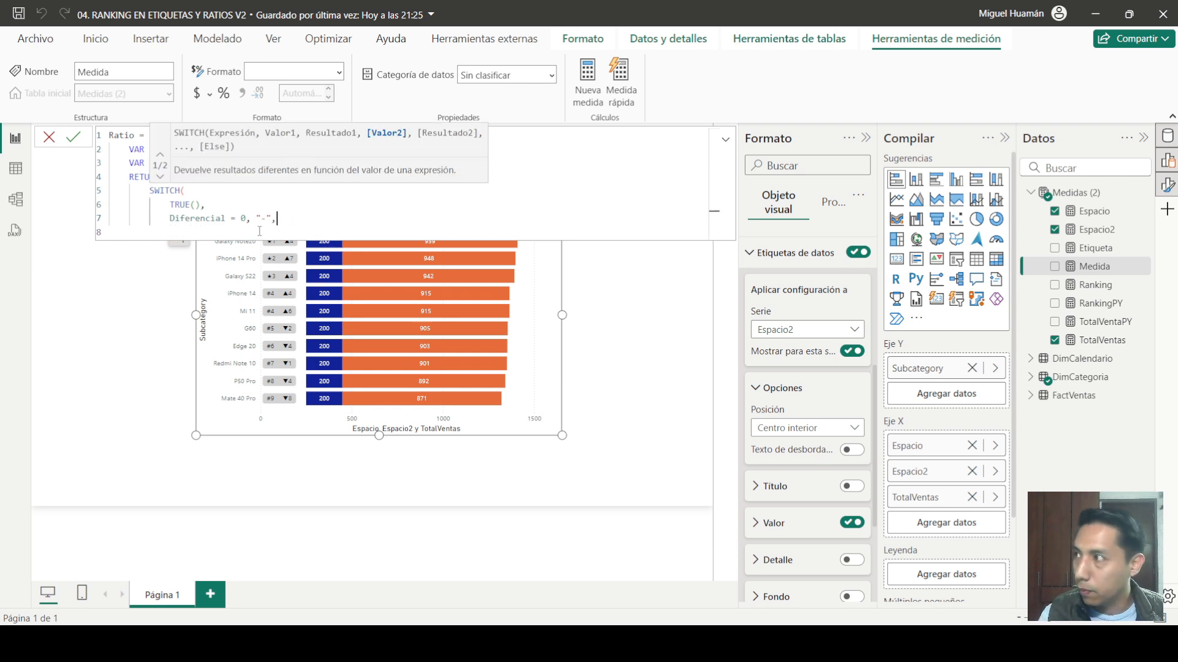
# Step: Add Diferencial <0 as the second SWITCH condition on the line below the first case
pyautogui.click(224, 235)
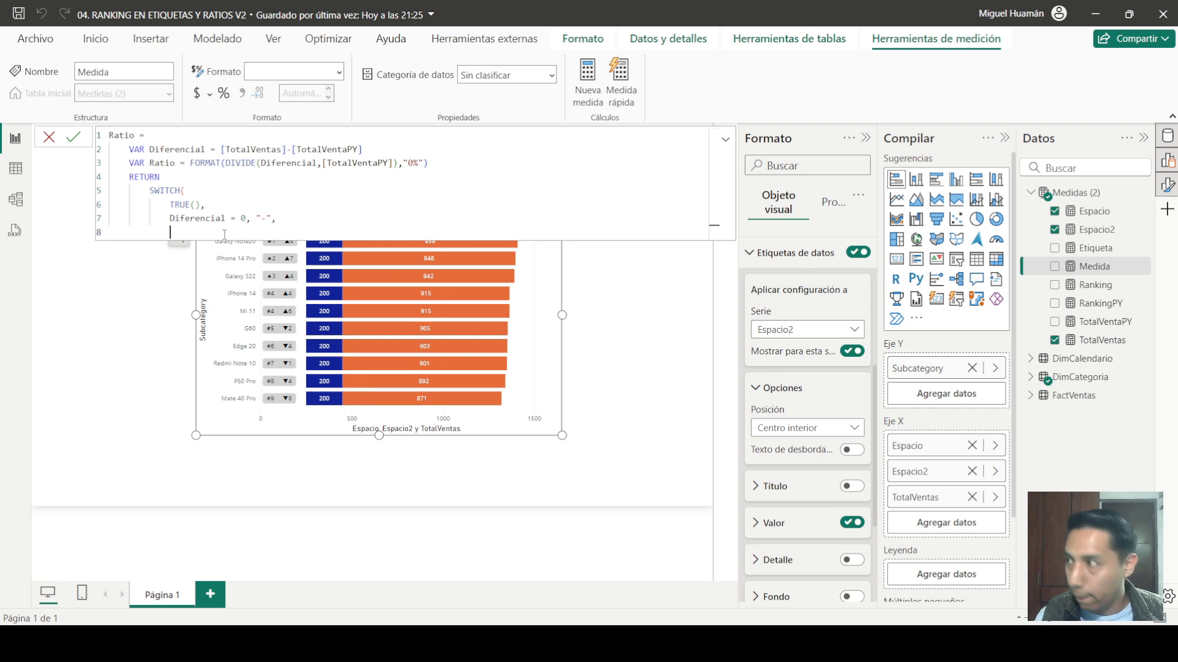
pyautogui.write('Diferencial')
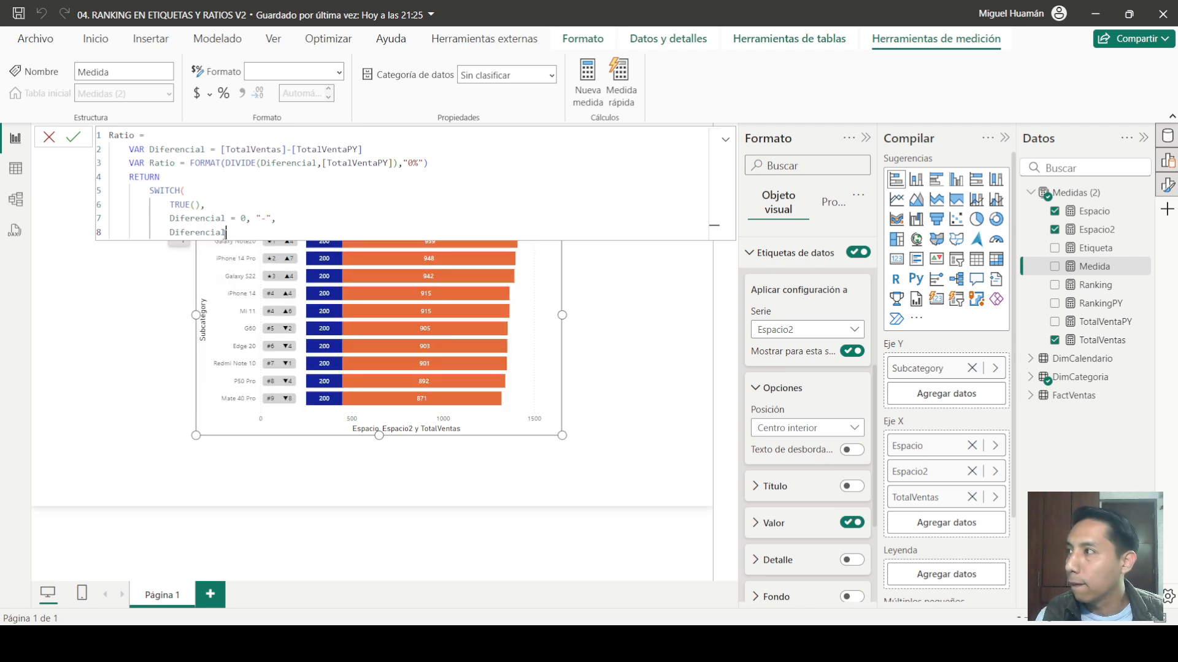
pyautogui.write(' <')
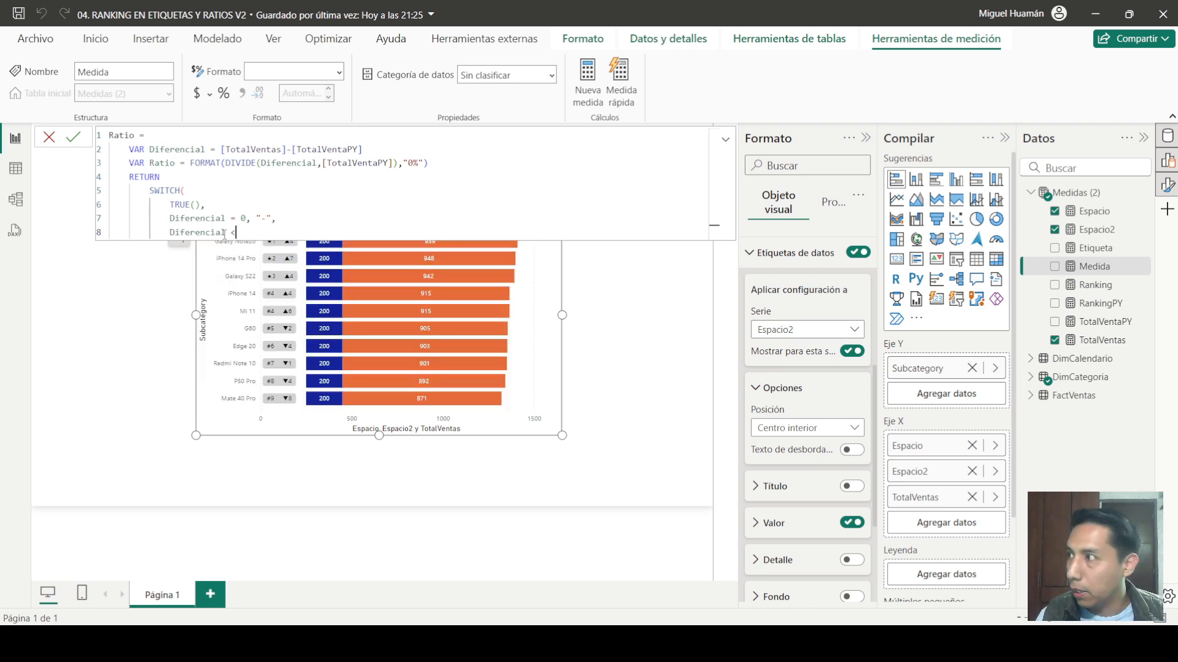
pyautogui.write('0')
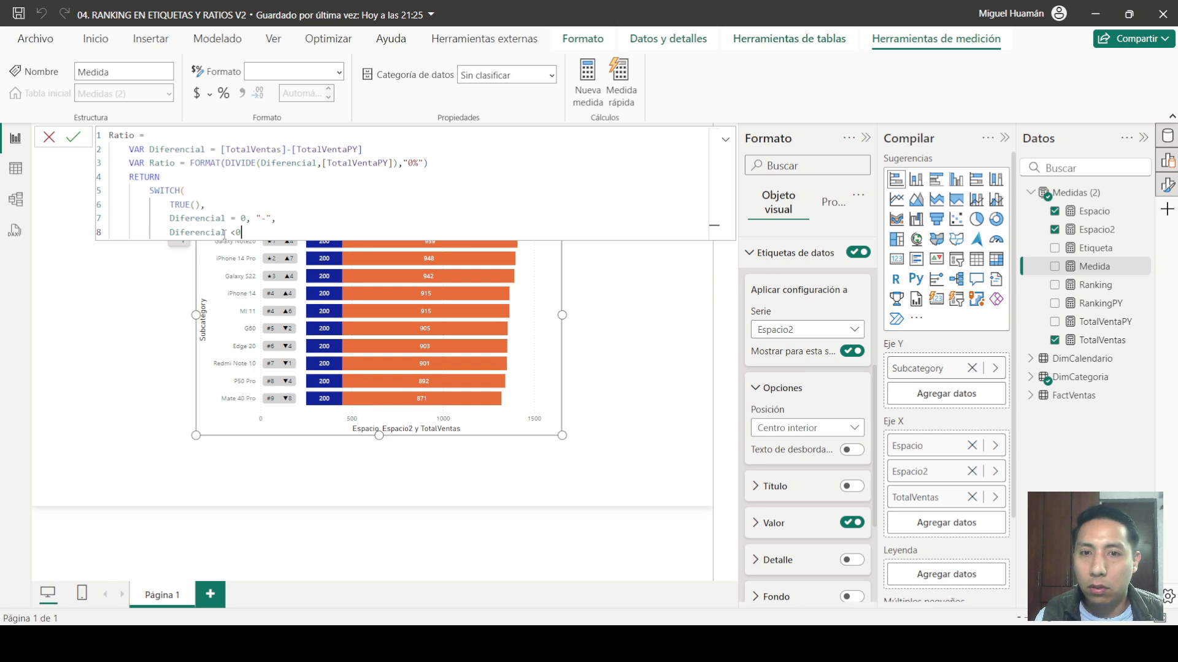
pyautogui.write(',')
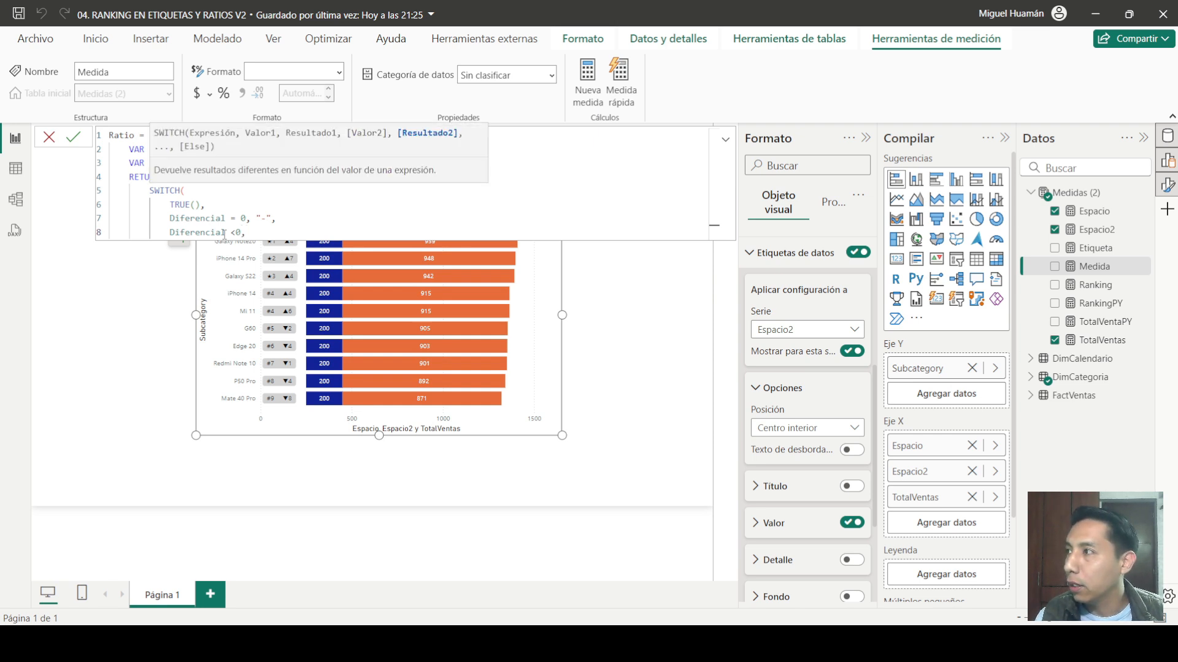
# Step: Enter the text " ↘ " as the result of the Diferencial <0 case
pyautogui.write('"')
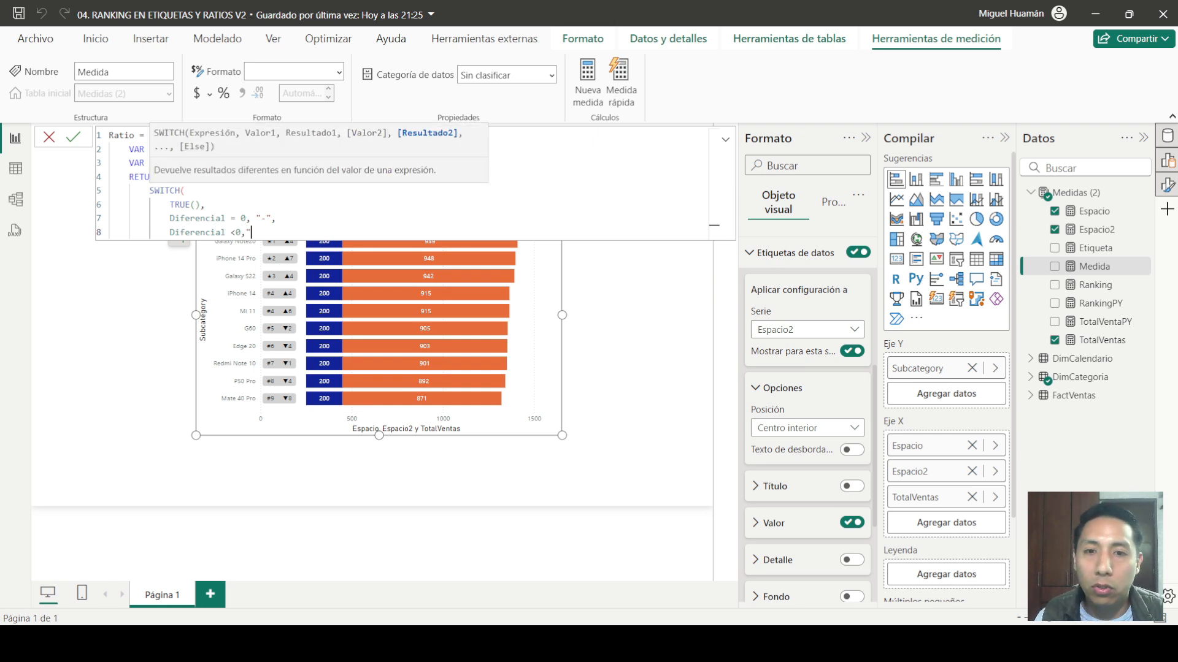
pyautogui.press('Escape')
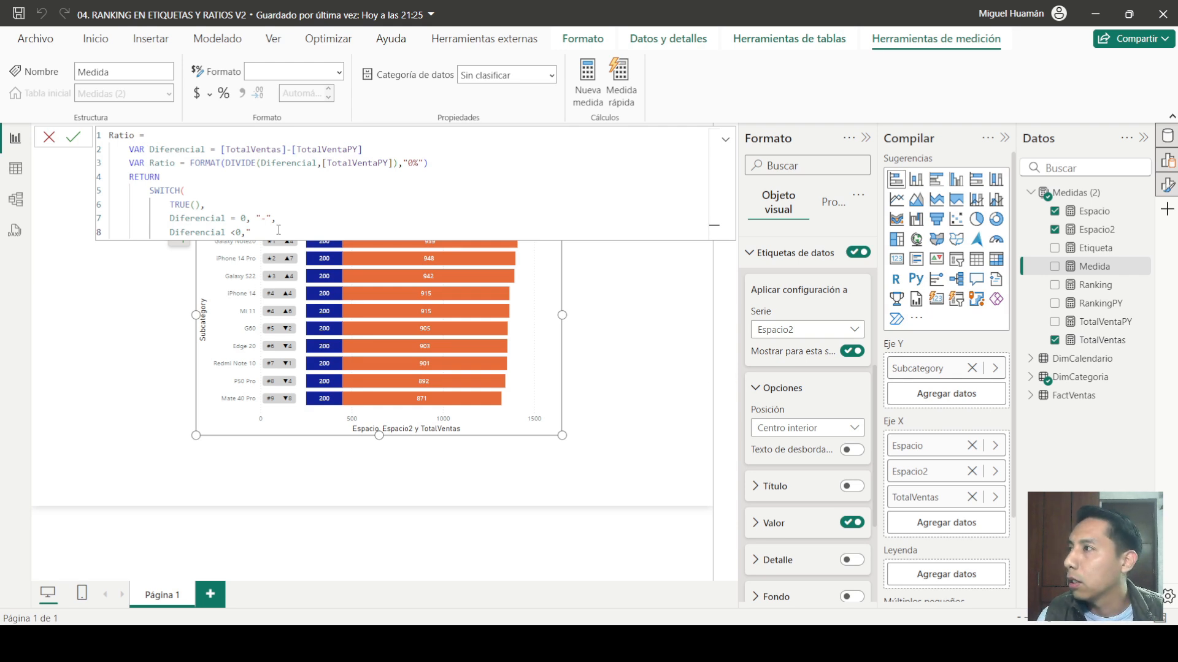
pyautogui.write('" ↘ "')
pyautogui.click(253, 232)
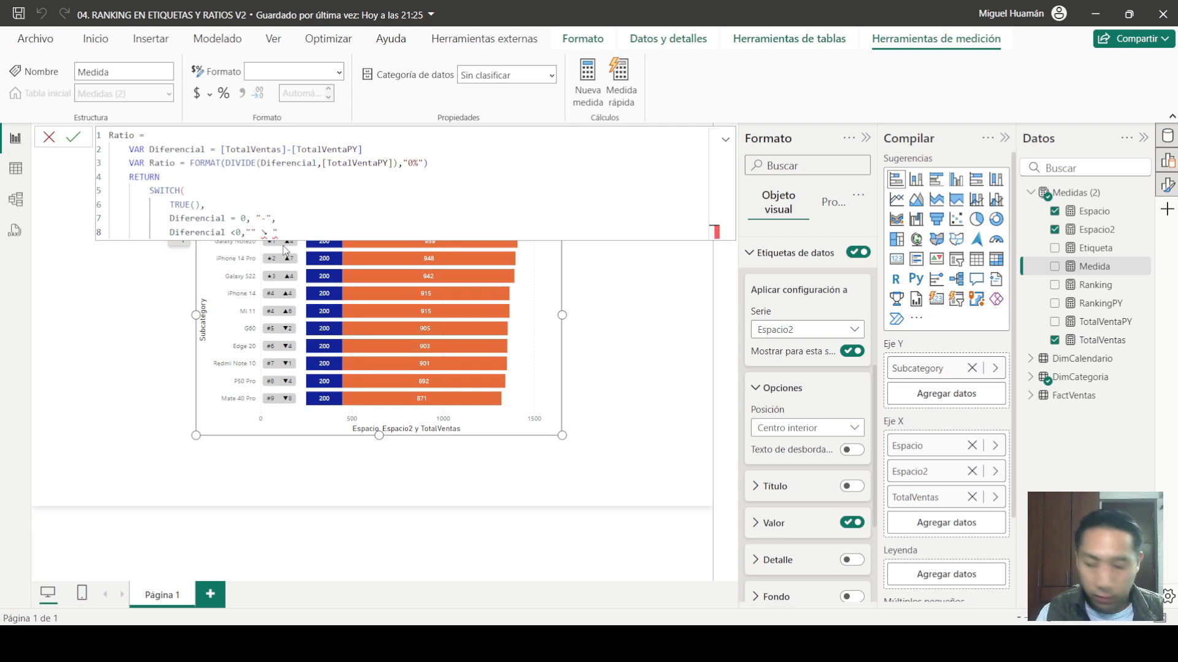
pyautogui.press('BackSpace')
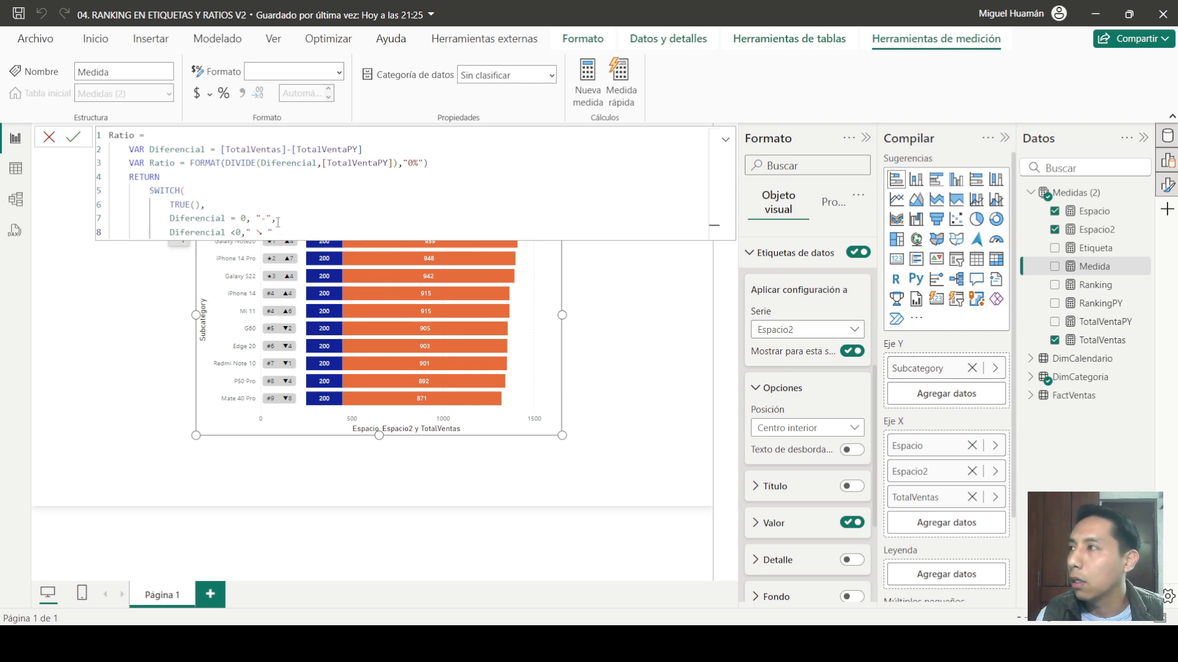
# Step: Append &Ratio to the down-arrow text and end the case with a comma
pyautogui.click(280, 231)
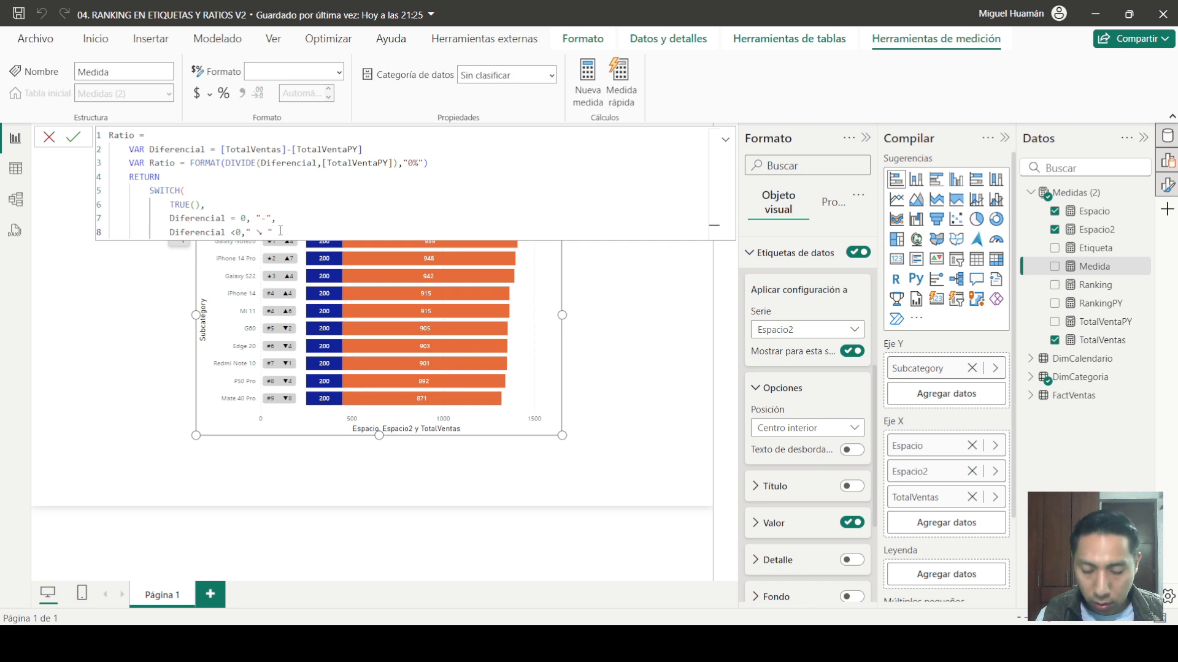
pyautogui.write('&RATIO')
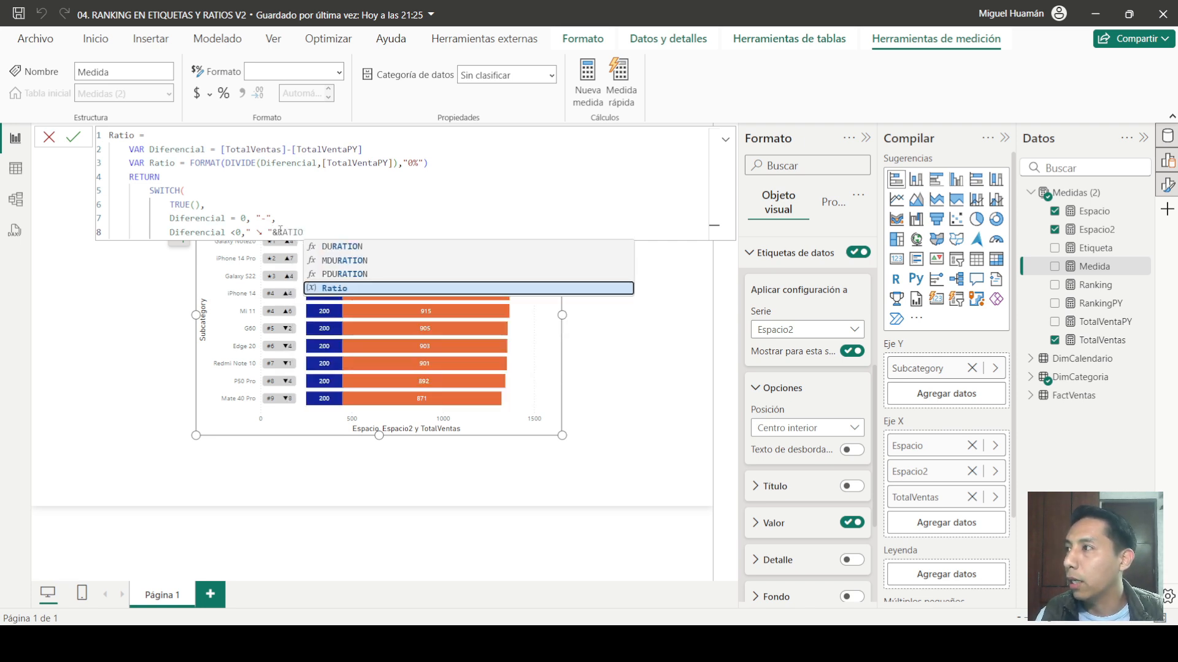
pyautogui.click(394, 289)
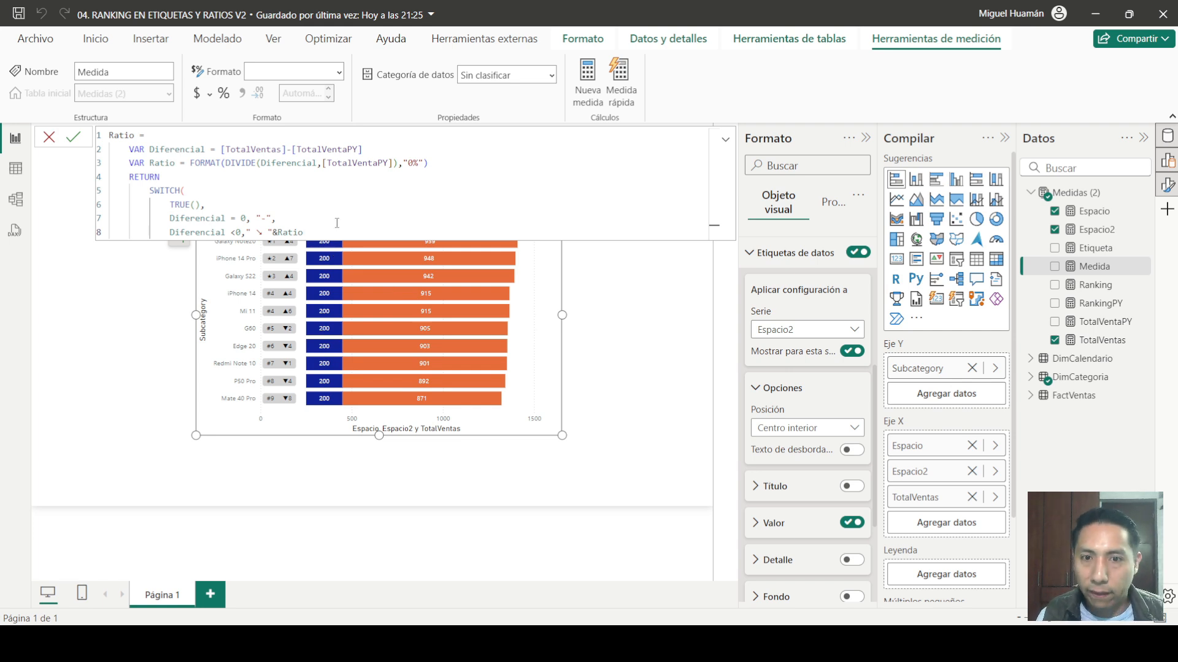
pyautogui.write(',')
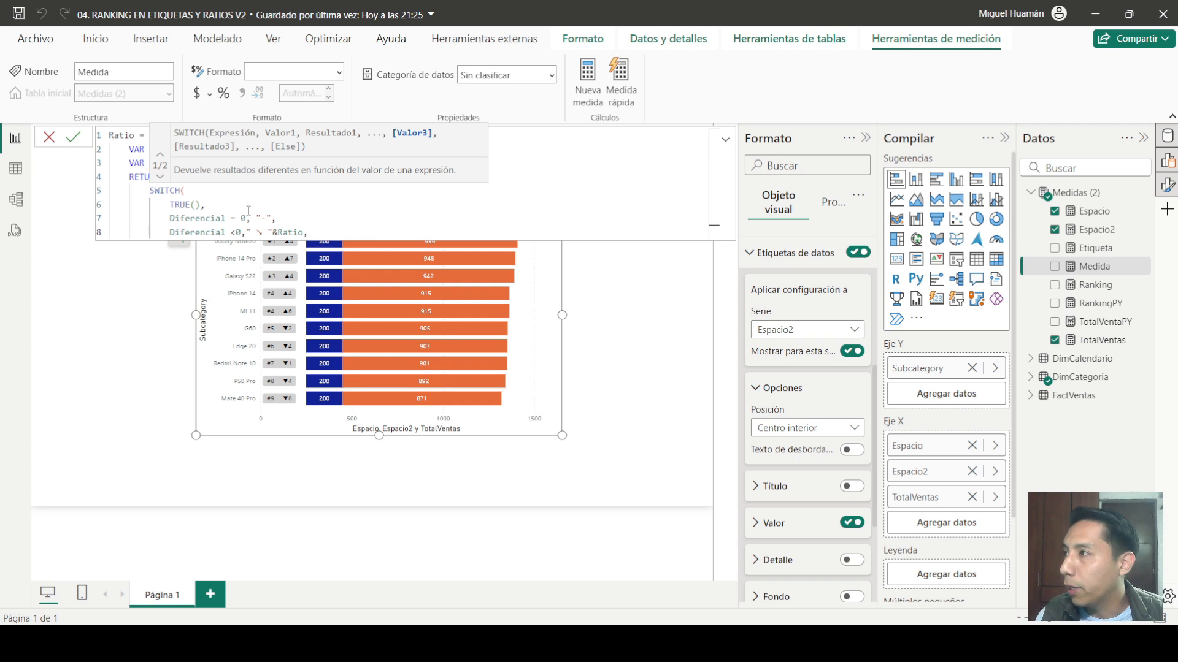
# Step: Duplicate the Diferencial <0 case onto a new line directly below it
pyautogui.moveTo(308, 233); pyautogui.dragTo(170, 232)
pyautogui.hotkey('ctrl', 'c')
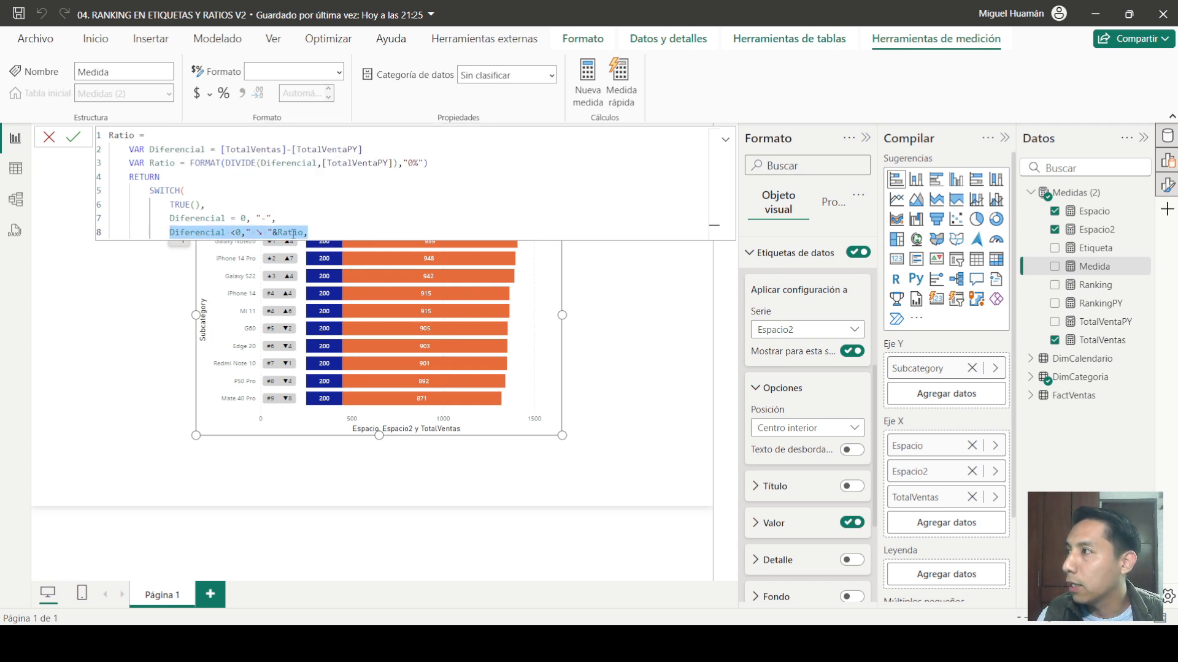
pyautogui.click(324, 236)
pyautogui.press('Return')
pyautogui.hotkey('ctrl', 'v')
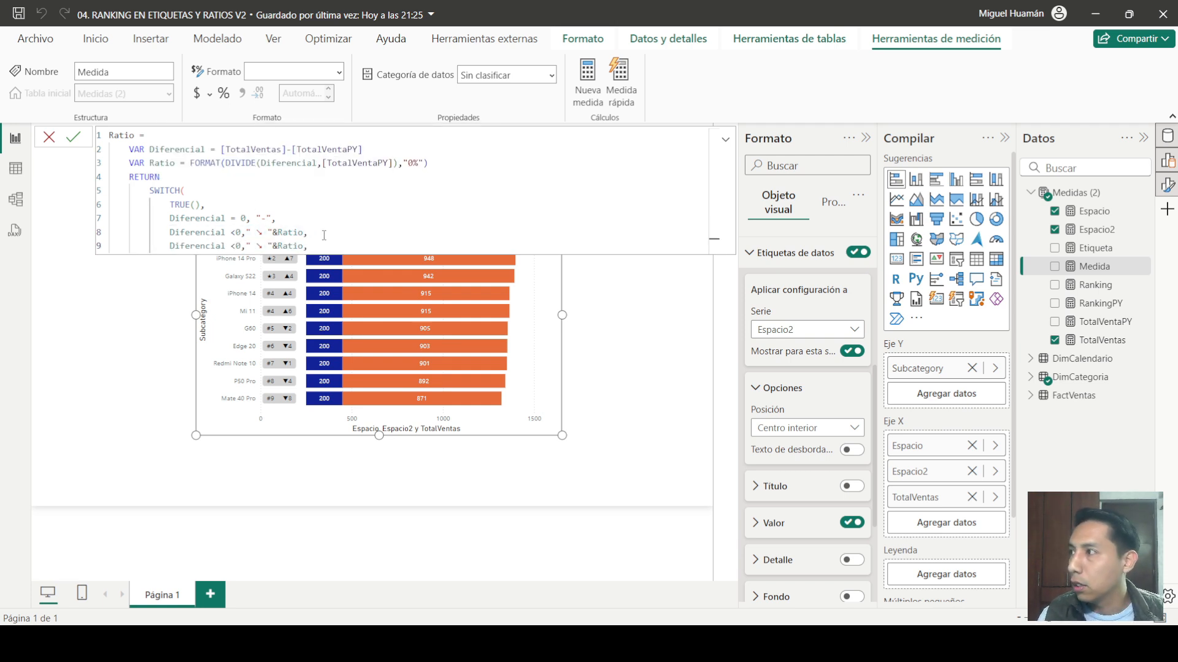
# Step: Change the duplicated case's condition to Diferencial >0 and its arrow to ↗
pyautogui.click(231, 245)
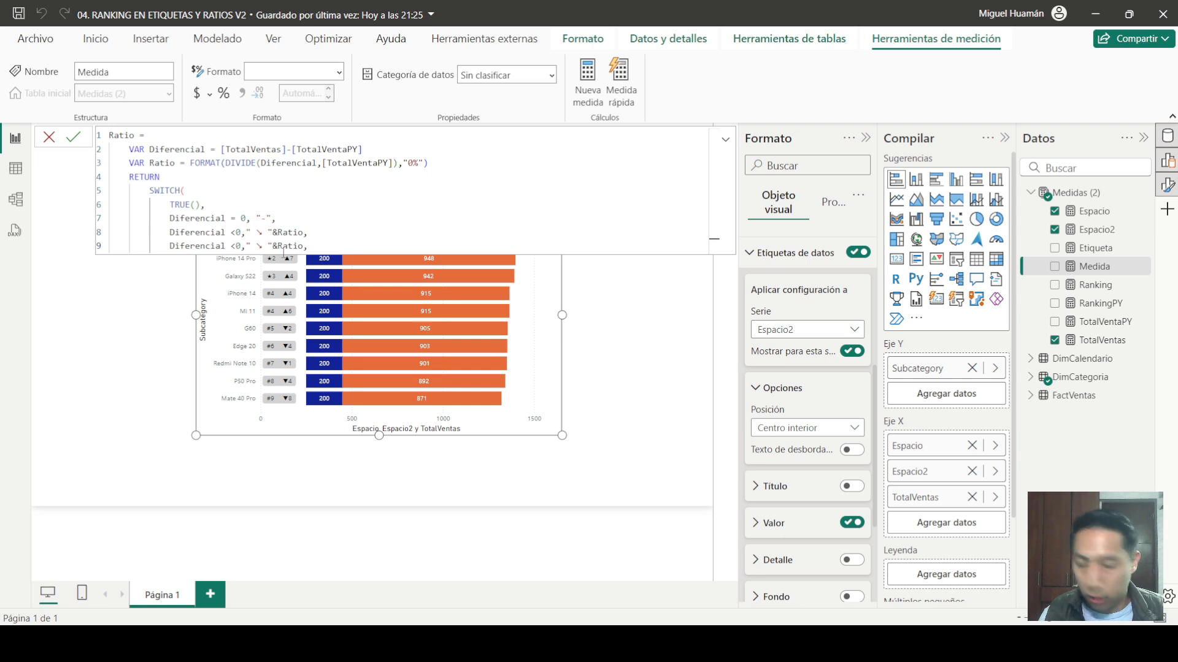
pyautogui.press('Delete')
pyautogui.write('>')
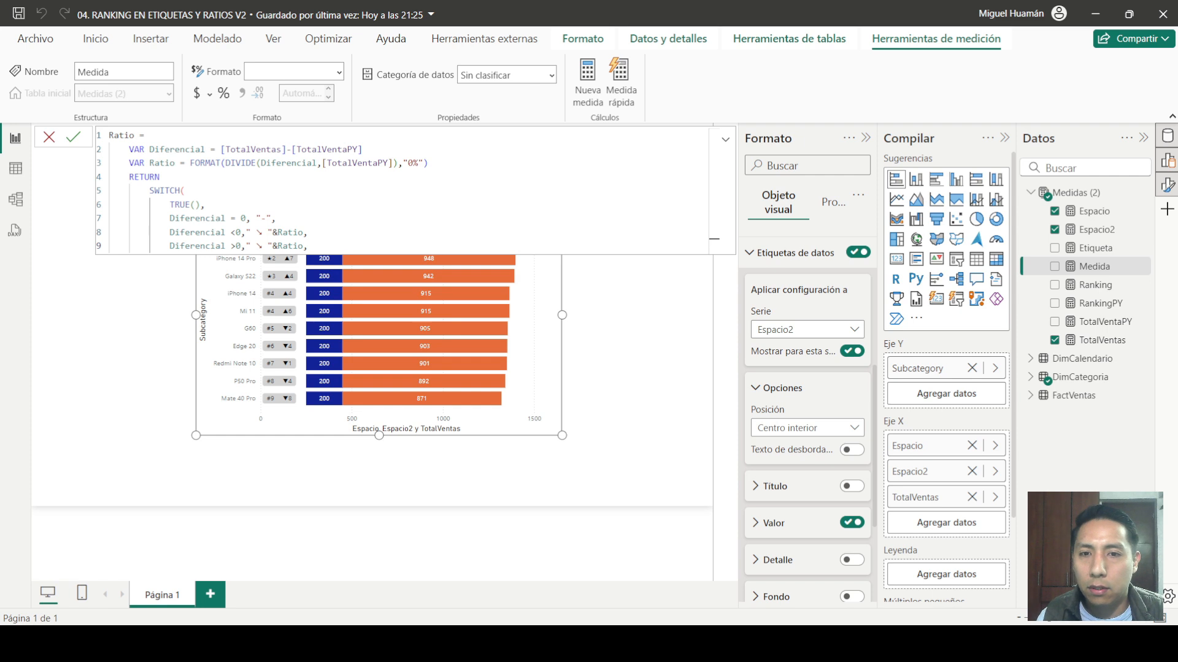
pyautogui.doubleClick(261, 246)
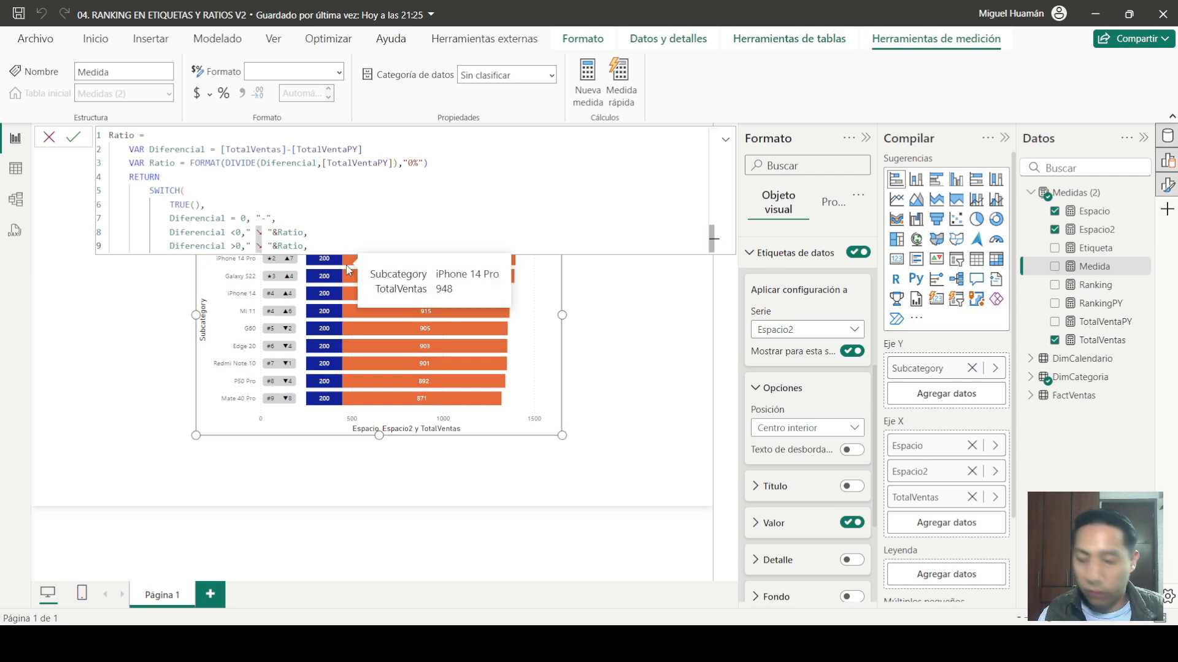
pyautogui.write('↗')
# Step: Remove the last case's trailing comma, close the SWITCH with a parenthesis on a new line, and commit the Ratio measure
pyautogui.click(314, 246)
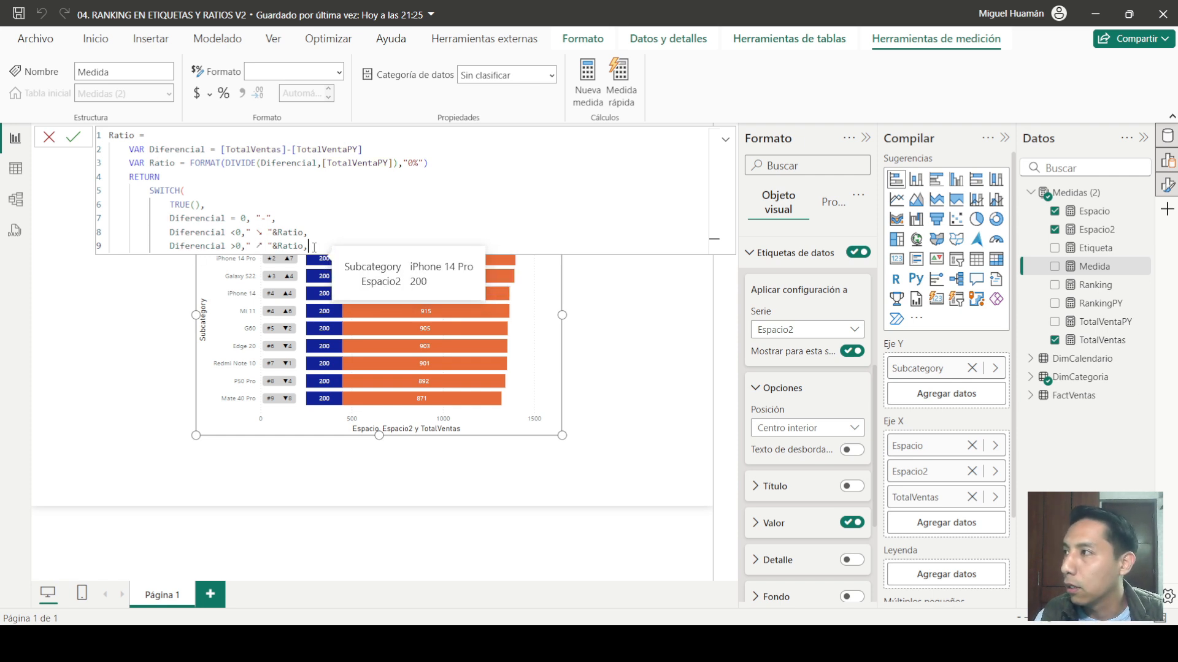
pyautogui.press('BackSpace')
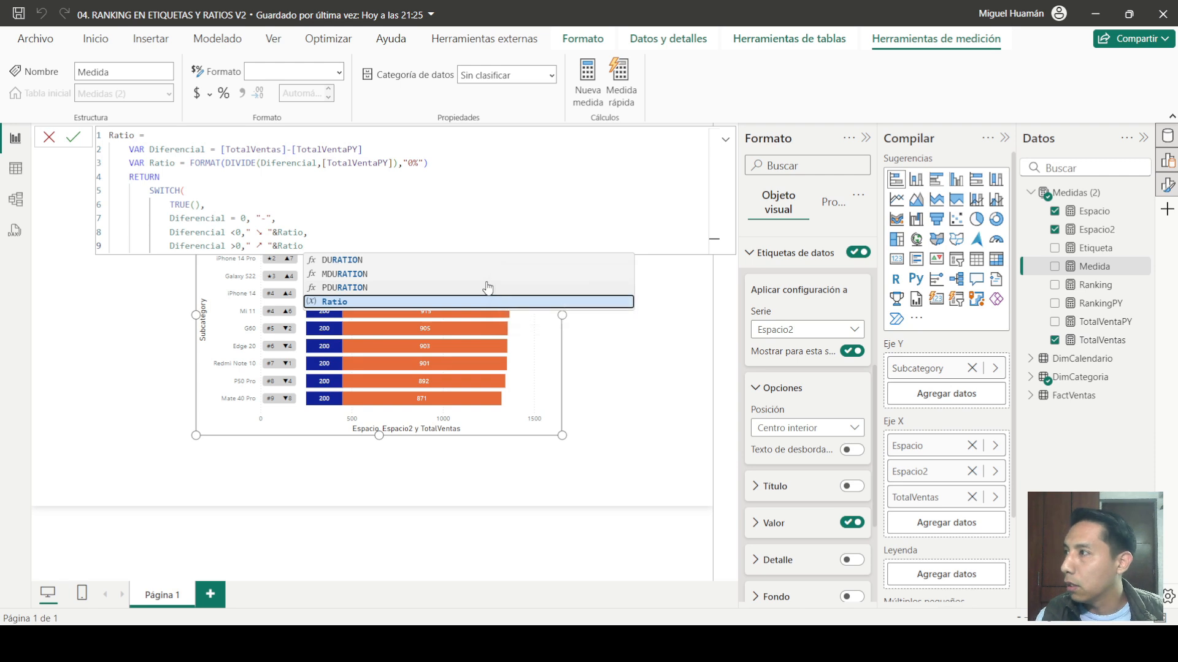
pyautogui.hotkey('shift', 'Return')
pyautogui.write(')')
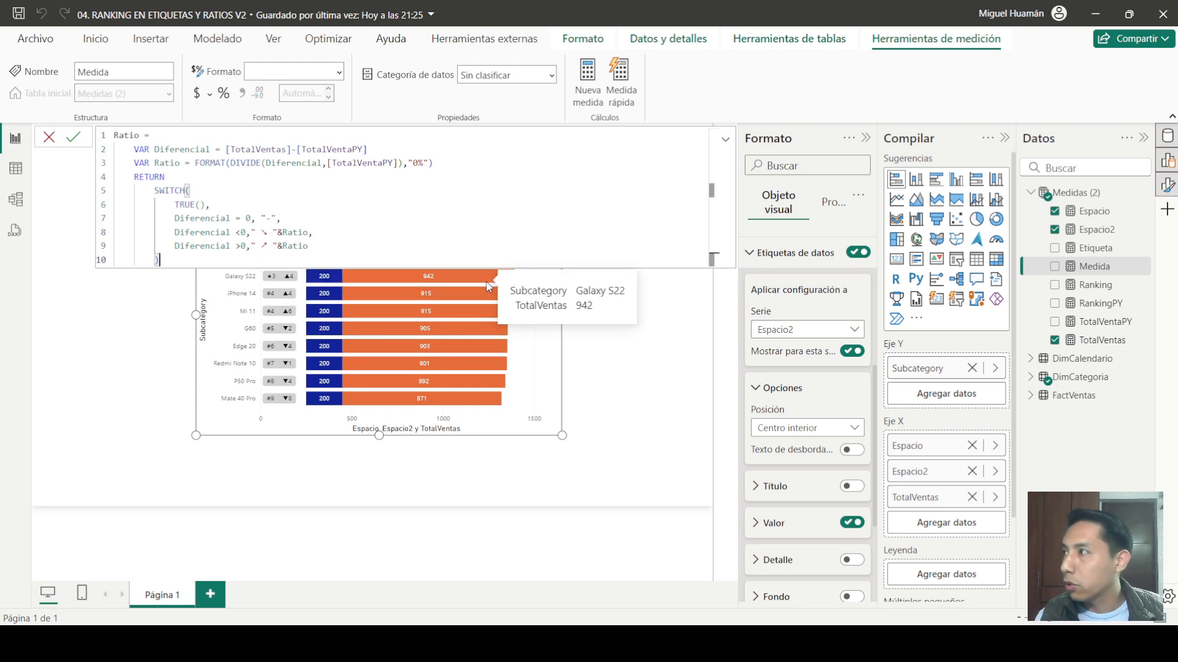
pyautogui.click(73, 138)
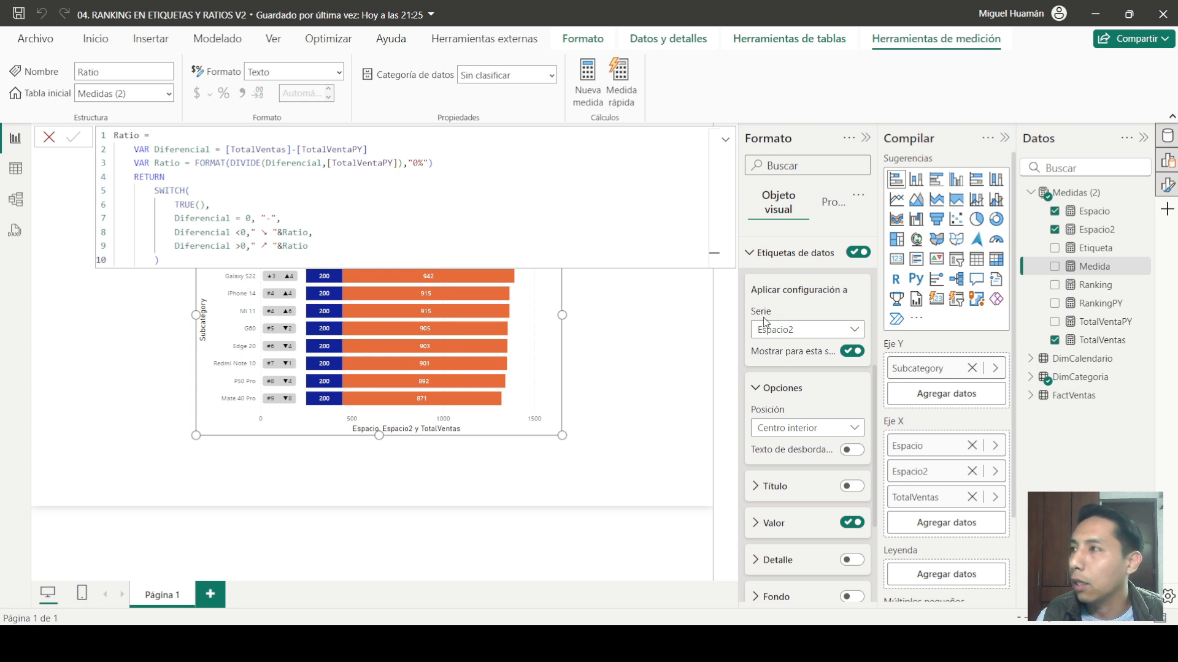
pyautogui.click(49, 137)
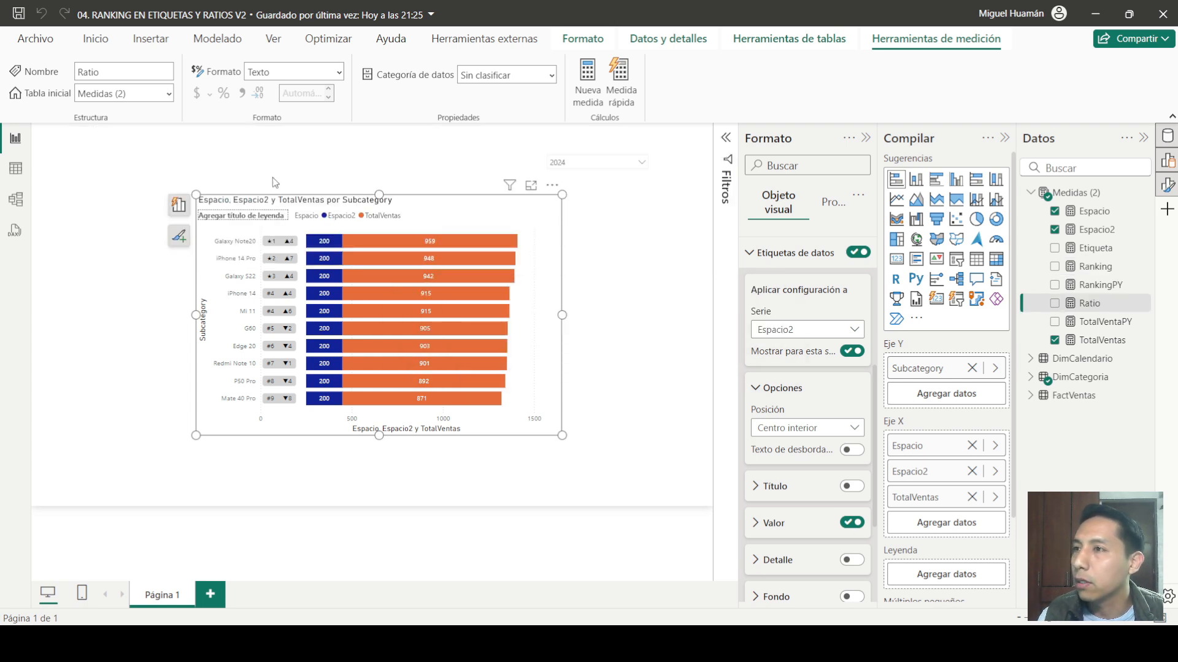
# Step: Assign the Ratio measure as the value field of the Espacio2 series' data labels
pyautogui.scroll(-1, 822, 368)
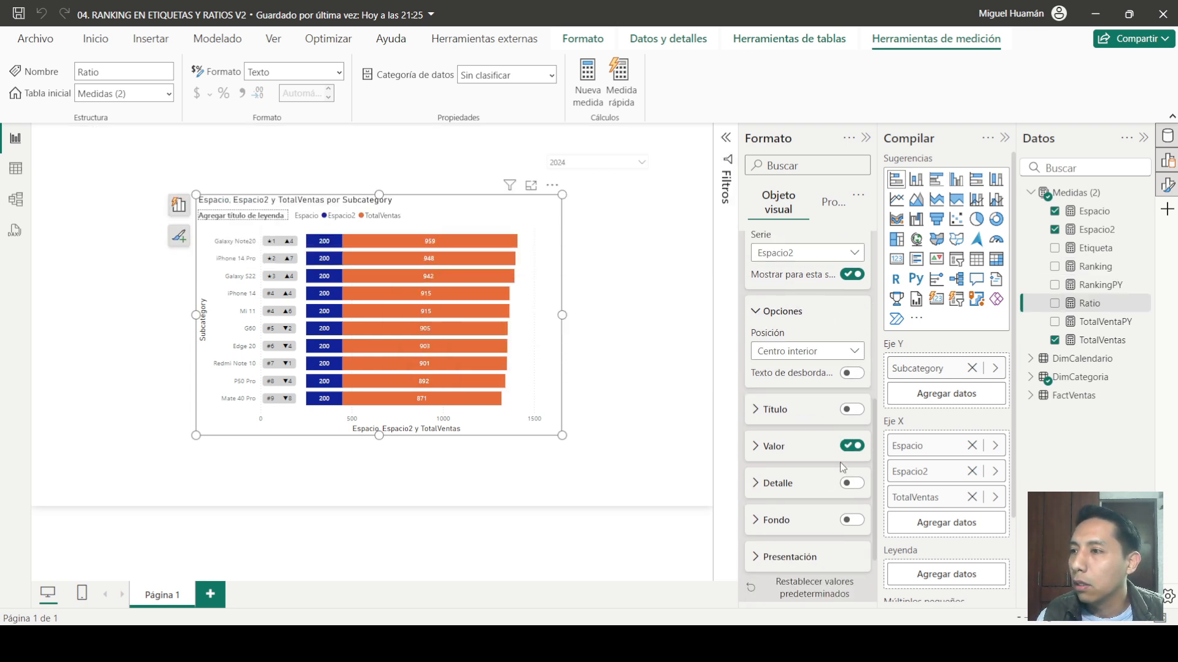
pyautogui.click(839, 455)
pyautogui.click(849, 415)
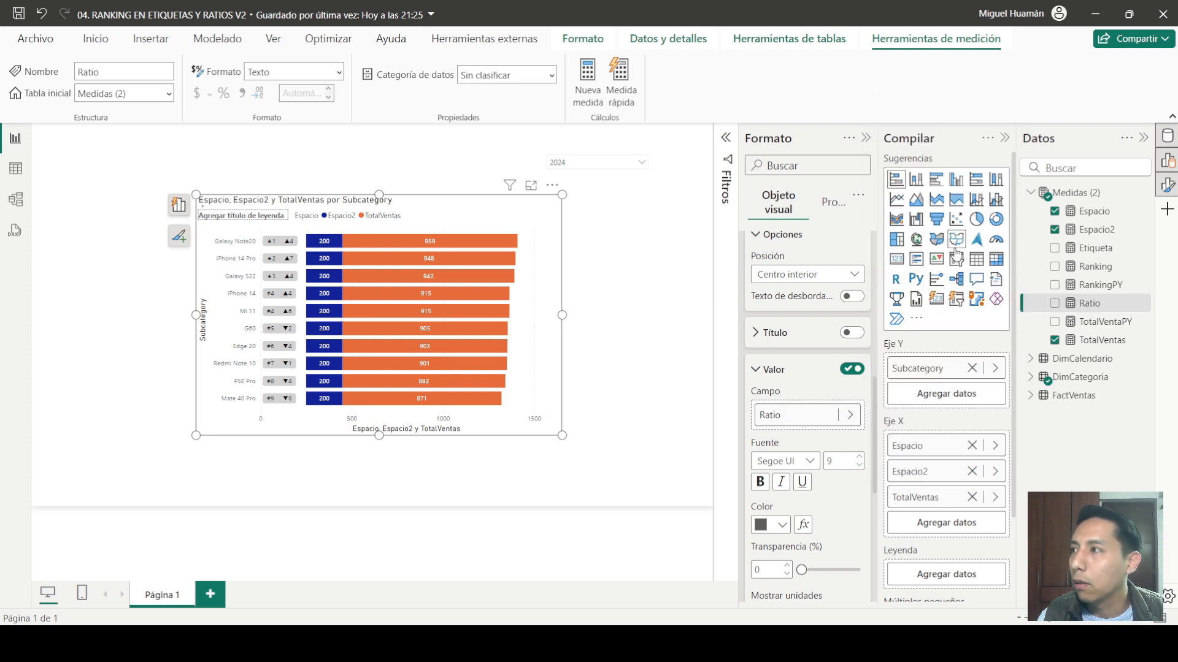
pyautogui.click(955, 252)
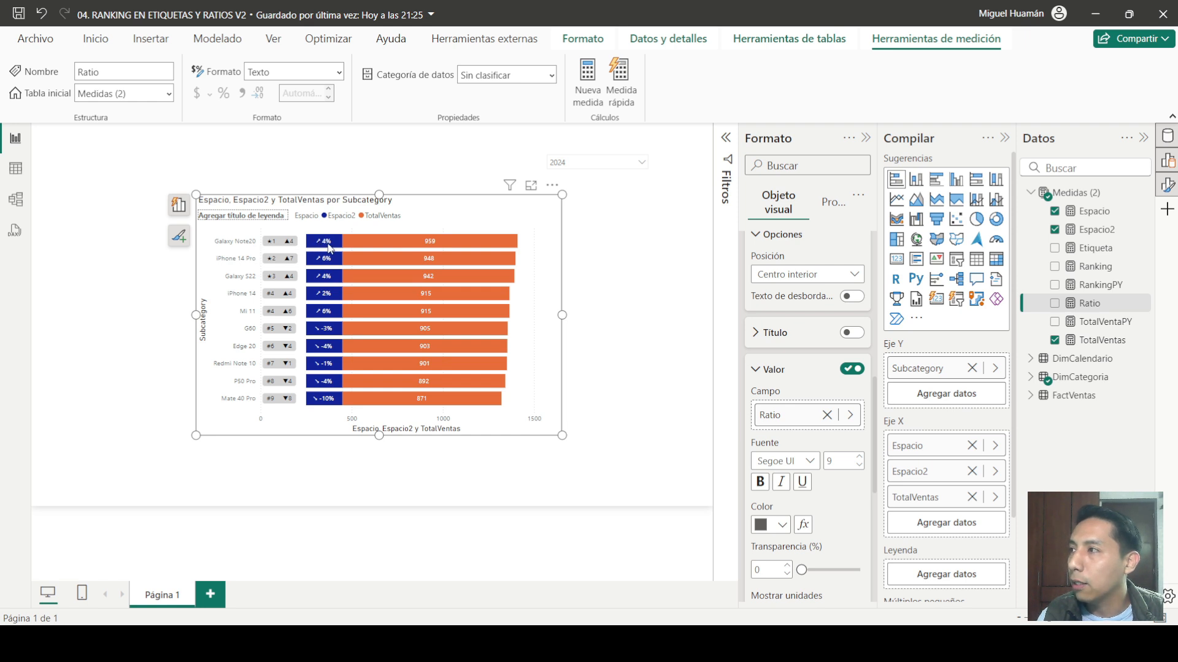
pyautogui.moveTo(327, 248)
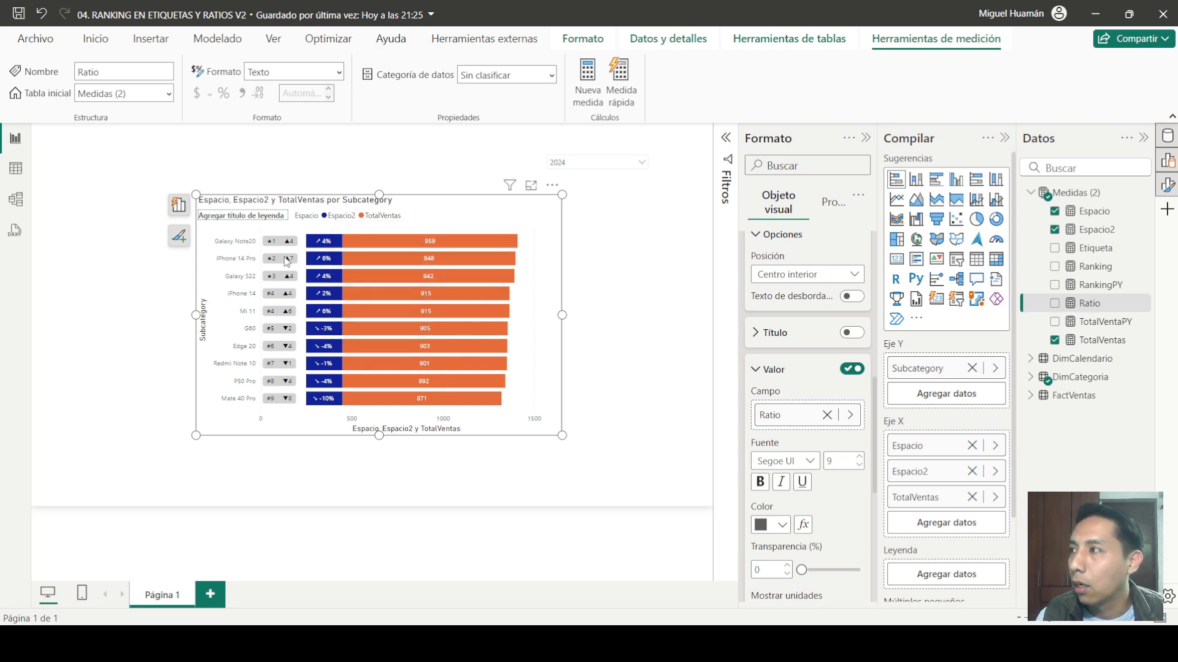
# Step: Set the Espacio2 series' bar color to white and make the bars fully transparent
pyautogui.click(777, 370)
pyautogui.click(778, 370)
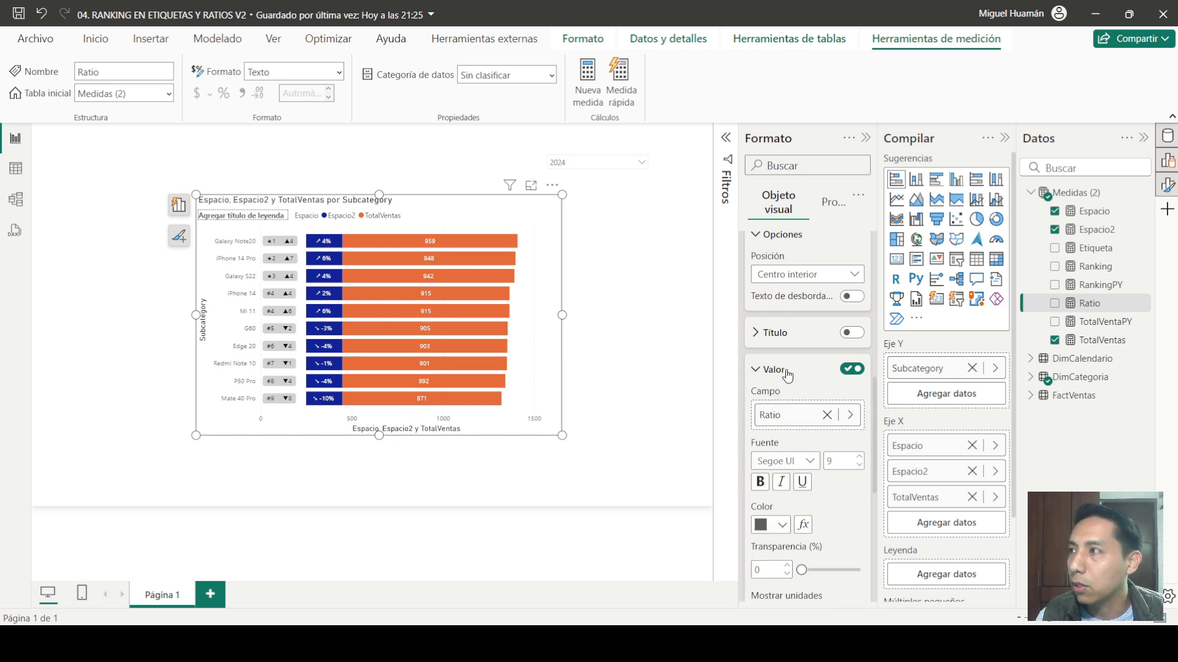
pyautogui.scroll(10, 798, 392)
pyautogui.click(808, 421)
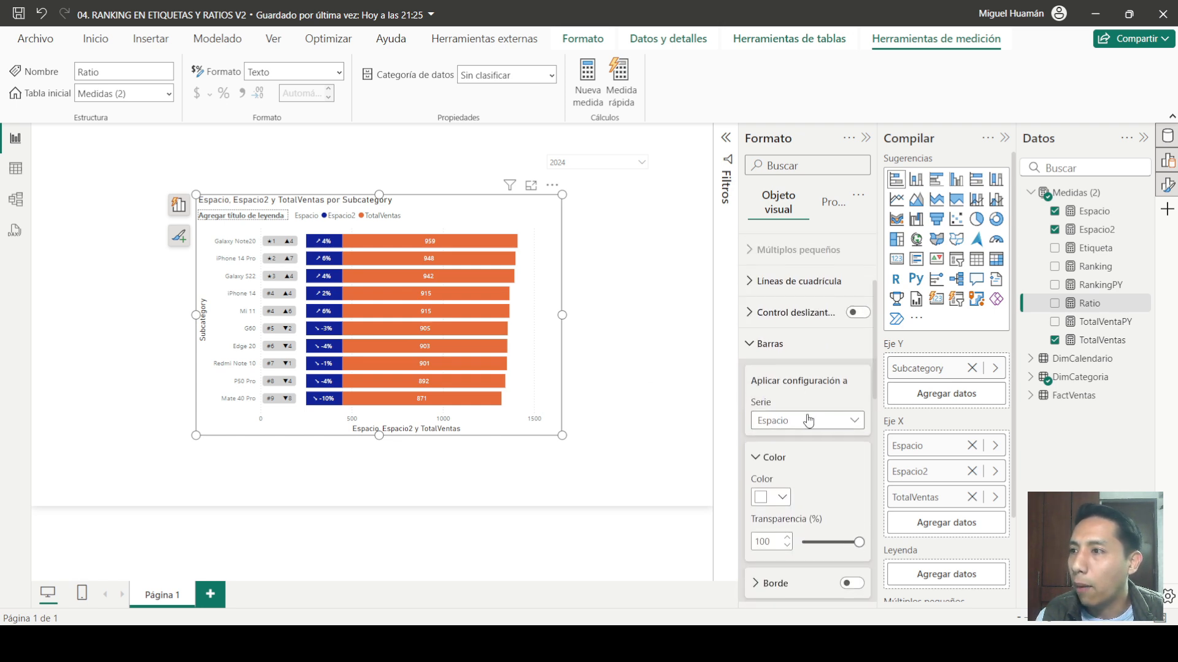
pyautogui.scroll(-2, 807, 420)
pyautogui.click(807, 344)
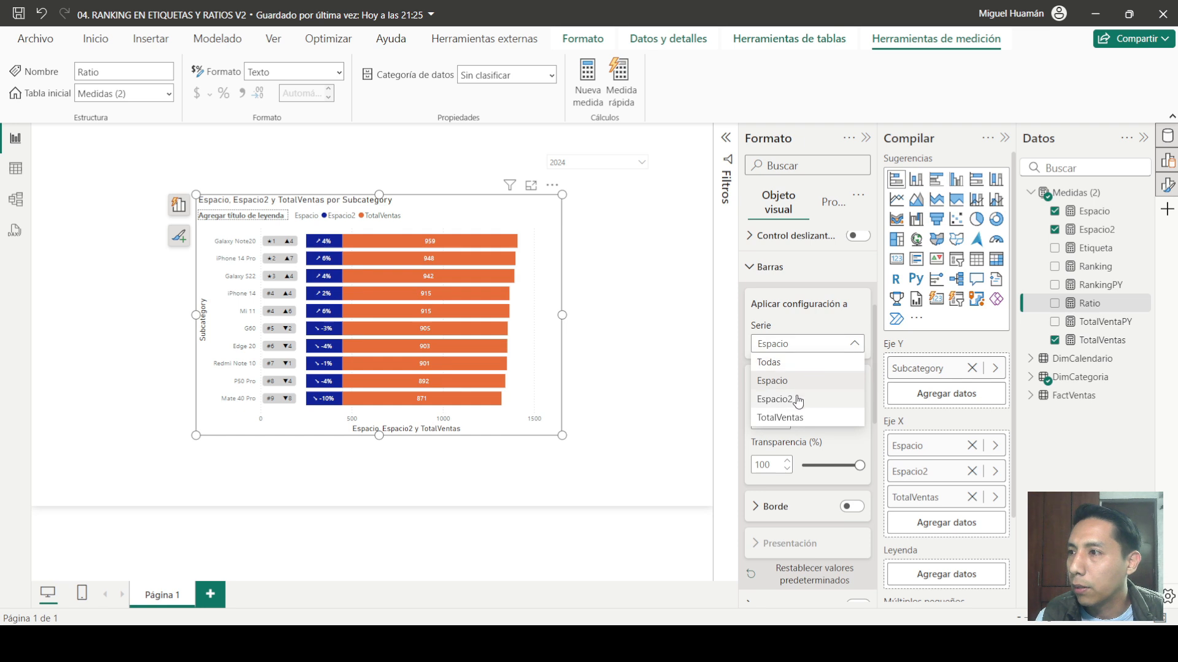
pyautogui.click(830, 395)
pyautogui.click(784, 419)
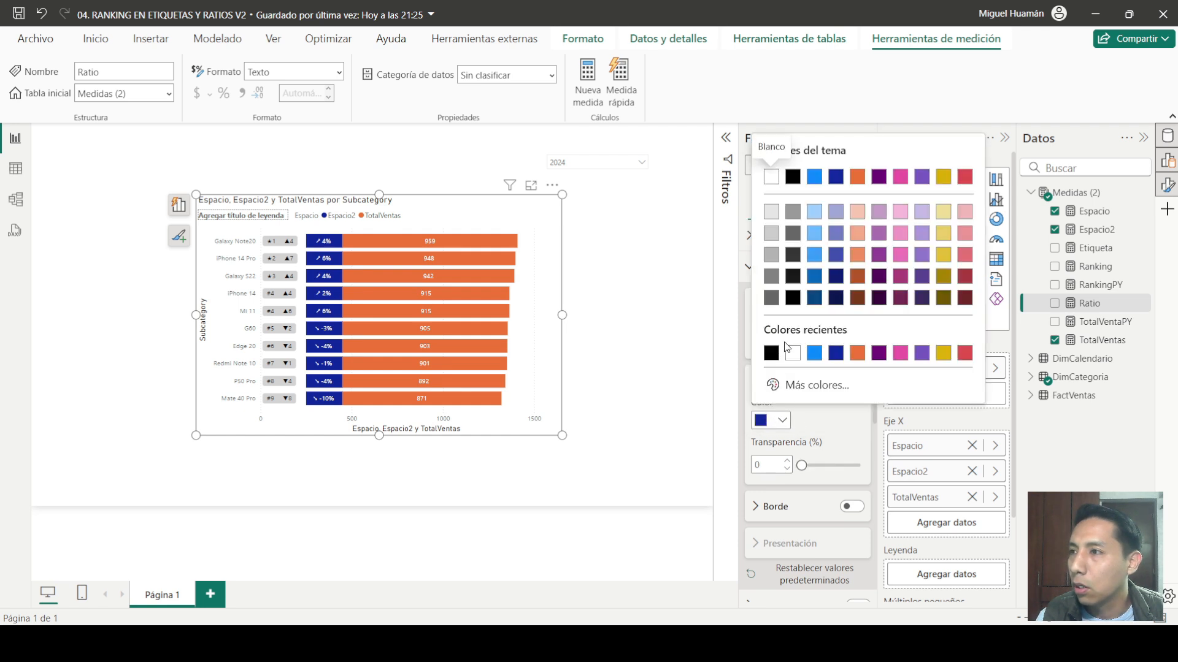
pyautogui.click(764, 173)
pyautogui.moveTo(802, 462); pyautogui.dragTo(860, 464)
# Step: Set the value color of the Espacio2 data labels to black
pyautogui.scroll(-10, 815, 454)
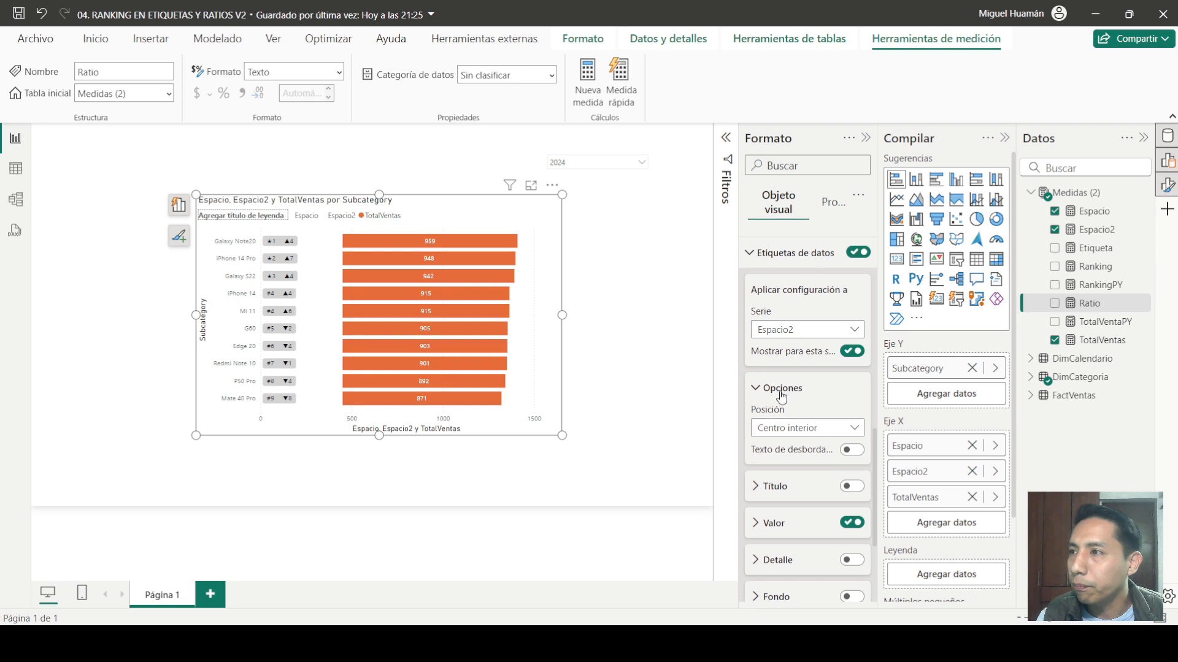
pyautogui.scroll(-3, 804, 435)
pyautogui.click(803, 452)
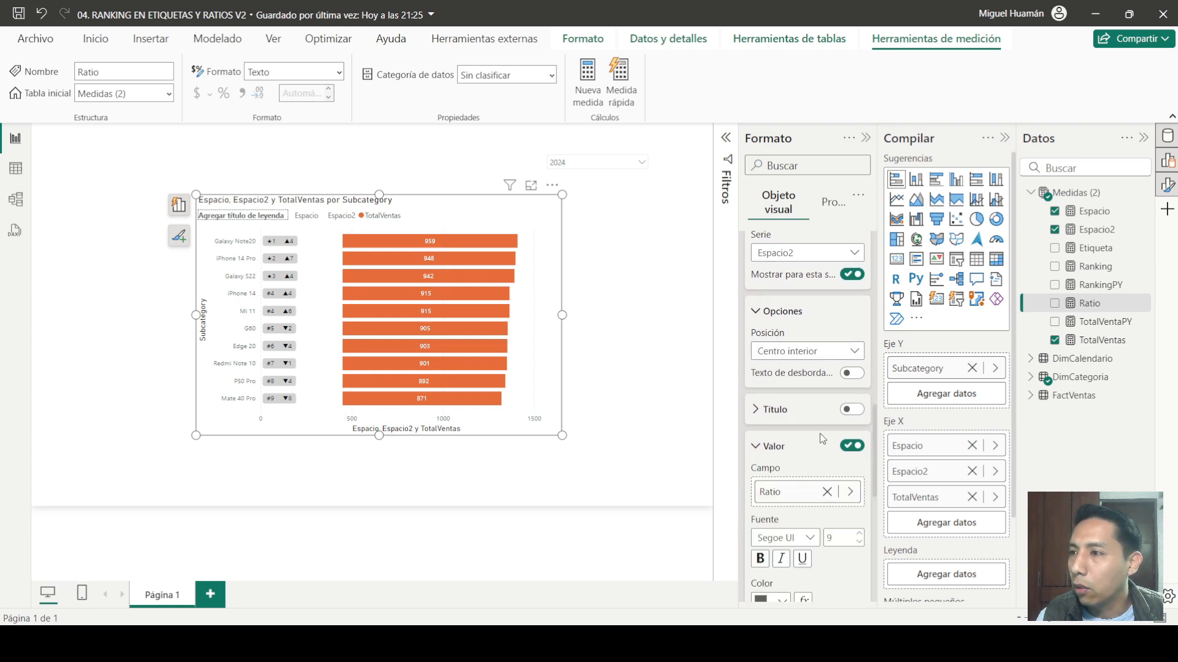
pyautogui.scroll(-8, 819, 433)
pyautogui.click(776, 372)
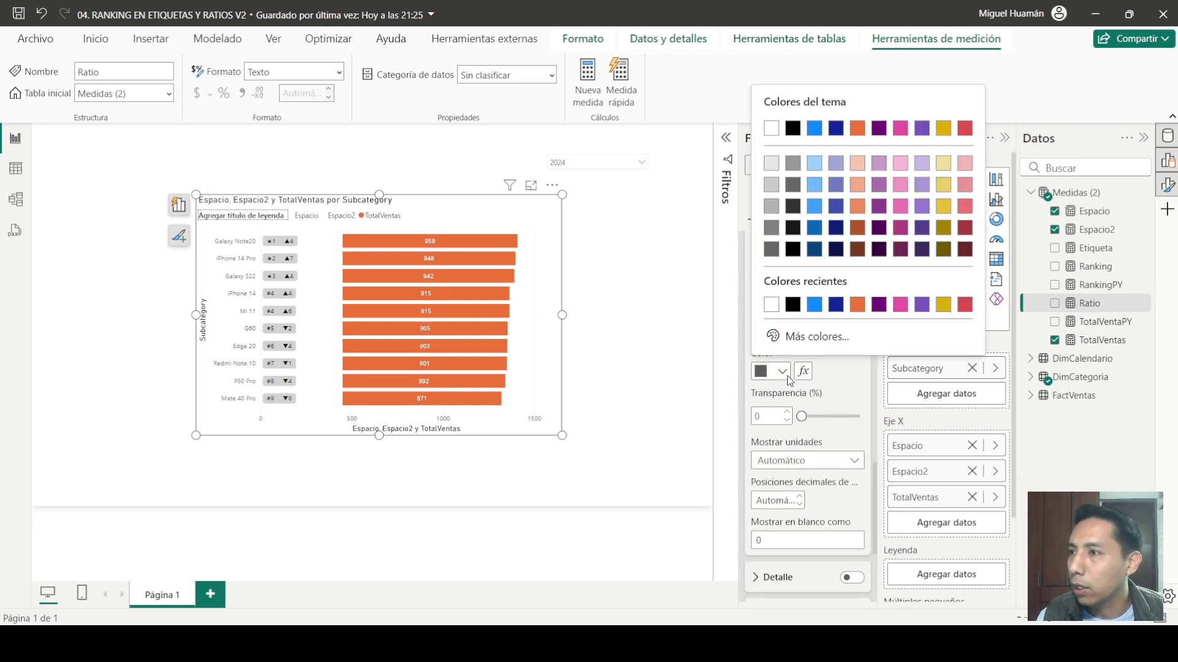
pyautogui.click(780, 123)
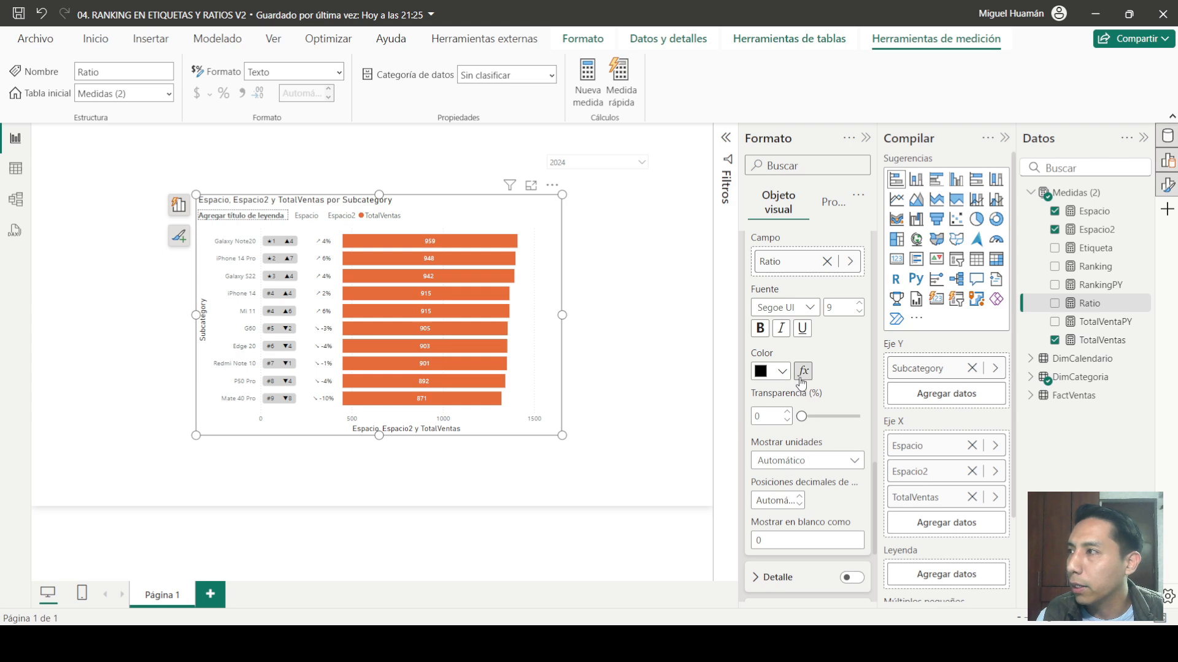
# Step: Enable a background for the Espacio2 data labels and set its transparency to 91%
pyautogui.scroll(-7, 842, 433)
pyautogui.click(850, 426)
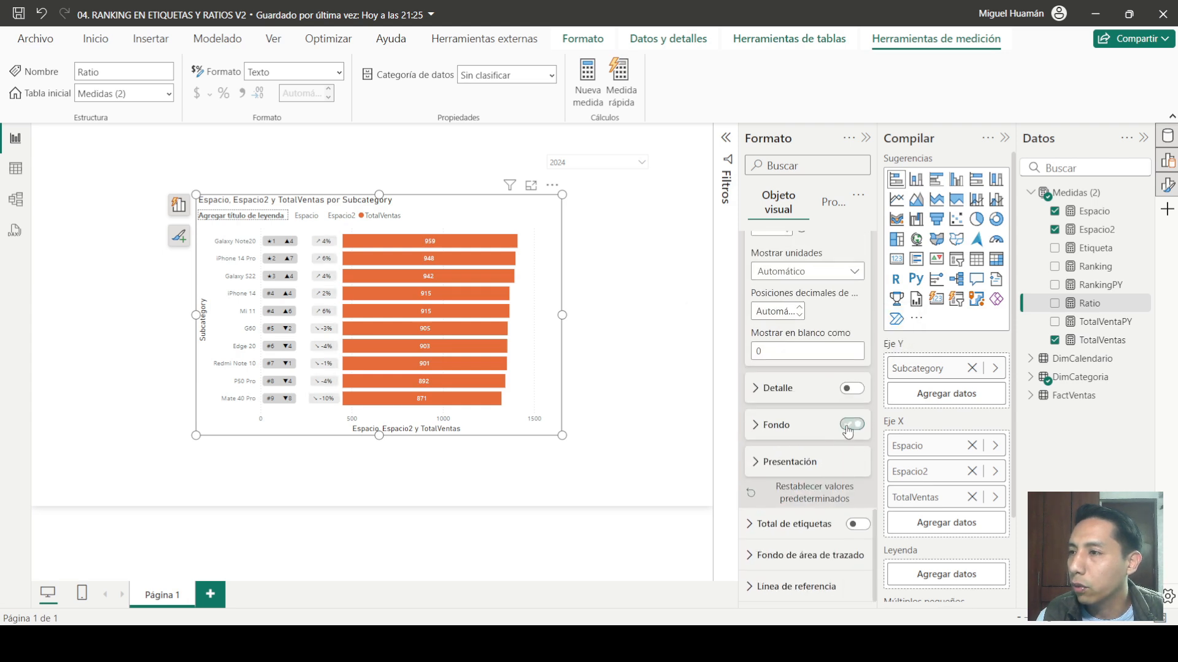
pyautogui.click(775, 429)
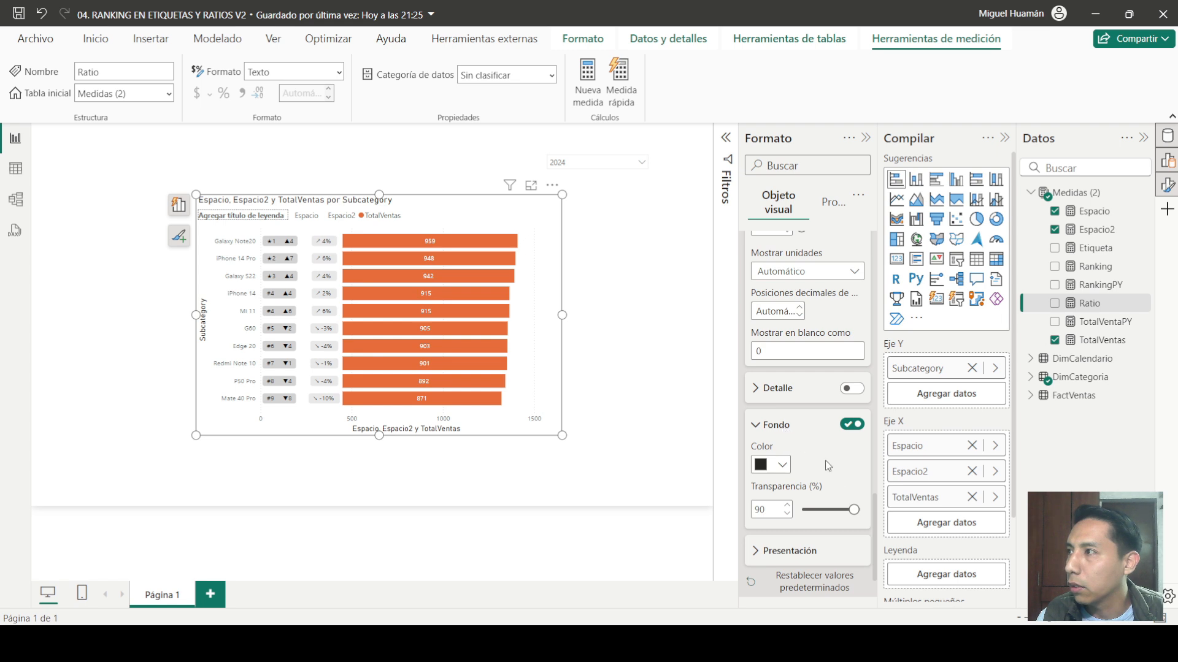
pyautogui.moveTo(854, 510); pyautogui.dragTo(854, 510)
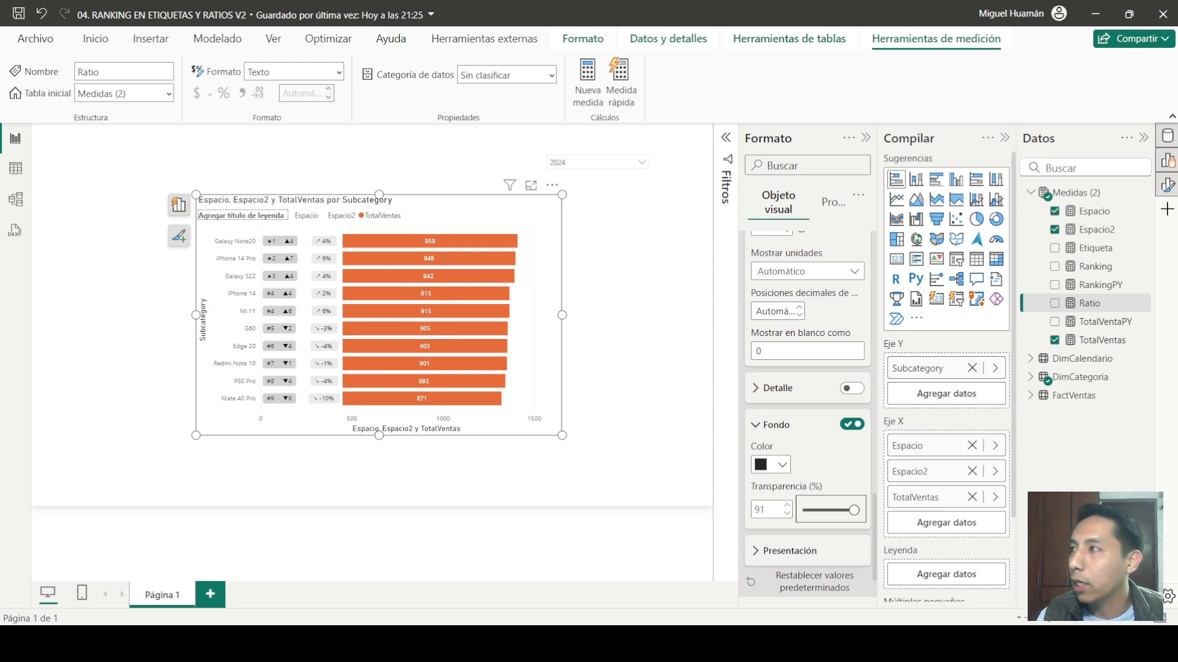
# Step: Shift the bar chart slightly down and left, and start a new measure named EtiquetaColor in the Medidas (2) table
pyautogui.moveTo(455, 206)
pyautogui.mouseDown()
pyautogui.moveTo(457, 227)
pyautogui.moveTo(452, 218)
pyautogui.mouseUp()
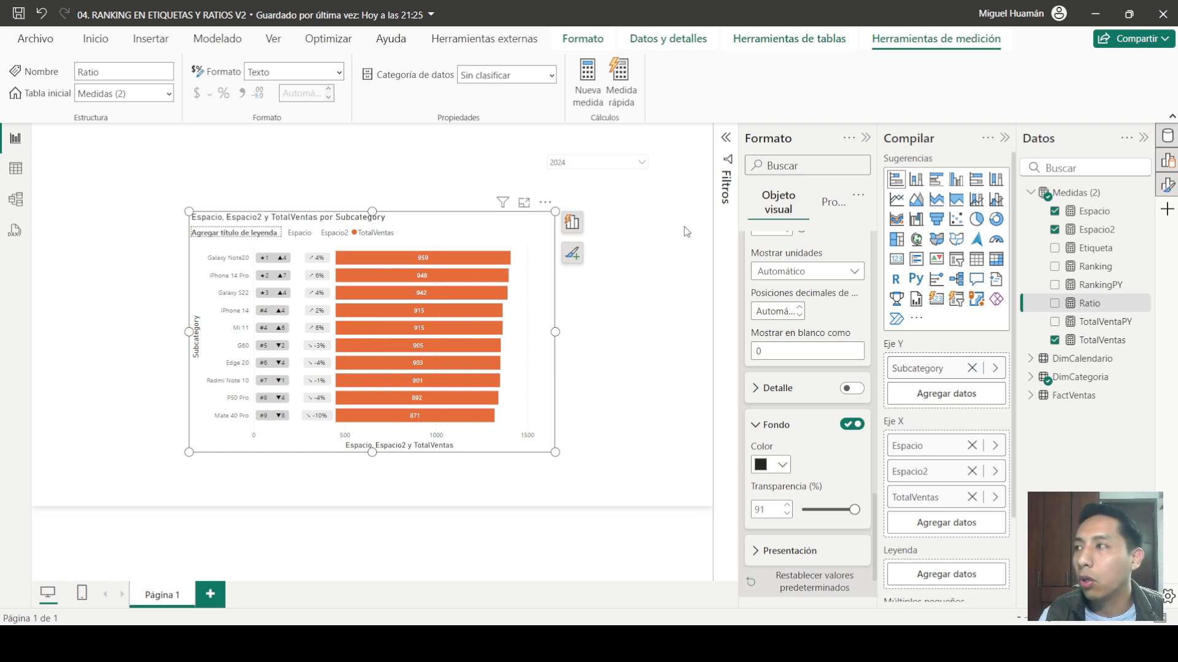
pyautogui.click(1078, 192)
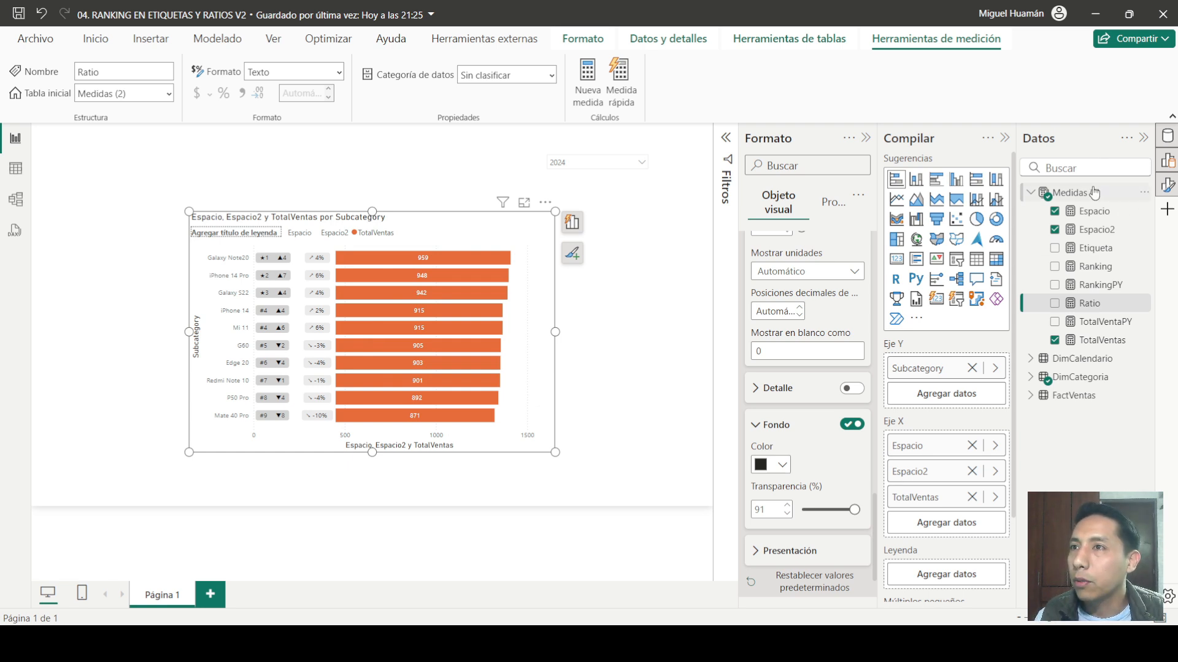
pyautogui.click(416, 78)
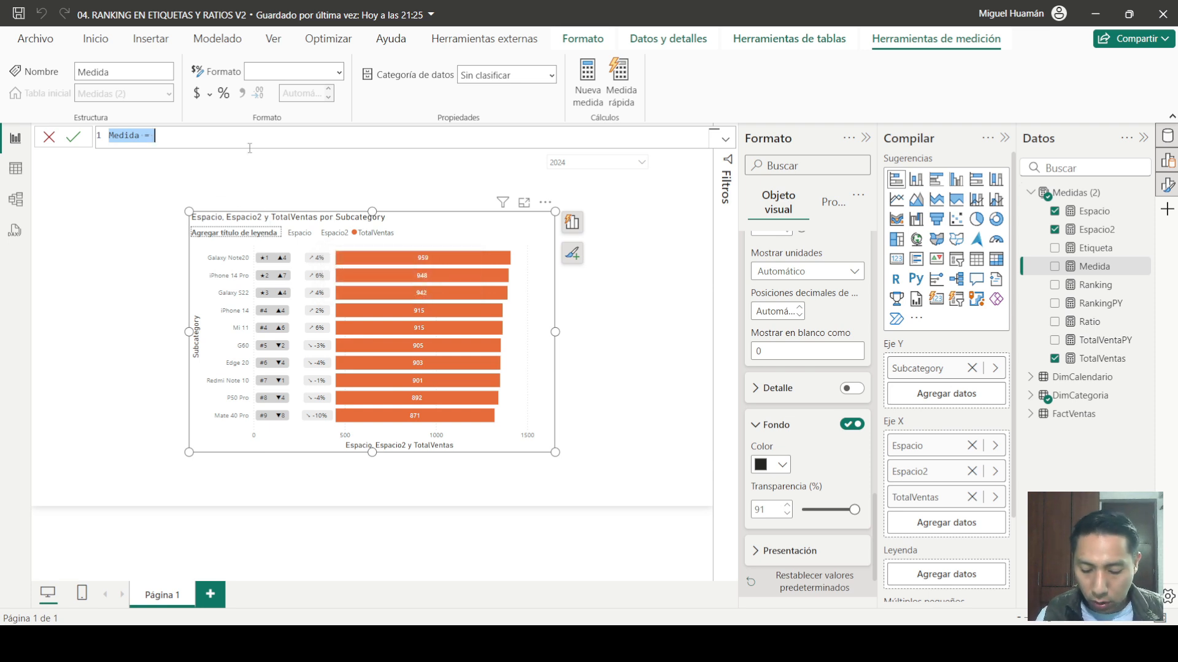
pyautogui.write('eTIQ')
pyautogui.press('BackSpace')
pyautogui.press('BackSpace')
pyautogui.press('BackSpace')
pyautogui.press('BackSpace')
pyautogui.write('EtiquetaCo')
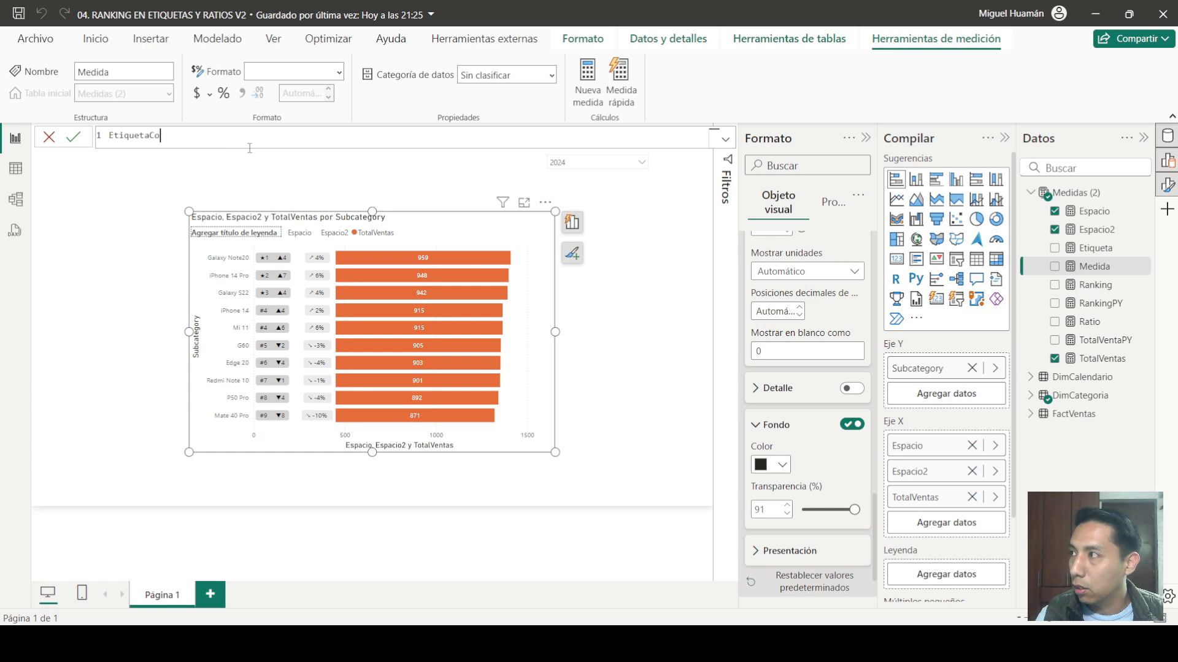
pyautogui.write('lor=')
pyautogui.hotkey('shift', 'Return')
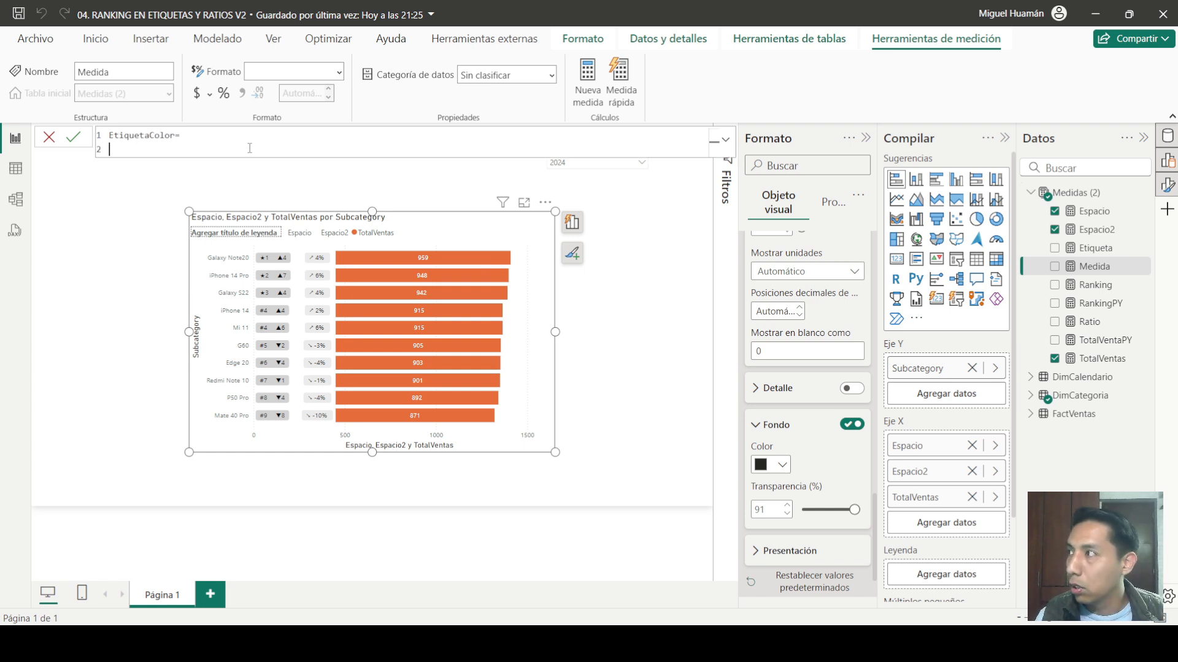
# Step: Define a variable Diferencial in the EtiquetaColor measure as [RankingPY] minus [Ranking]
pyautogui.press('Tab')
pyautogui.write('V')
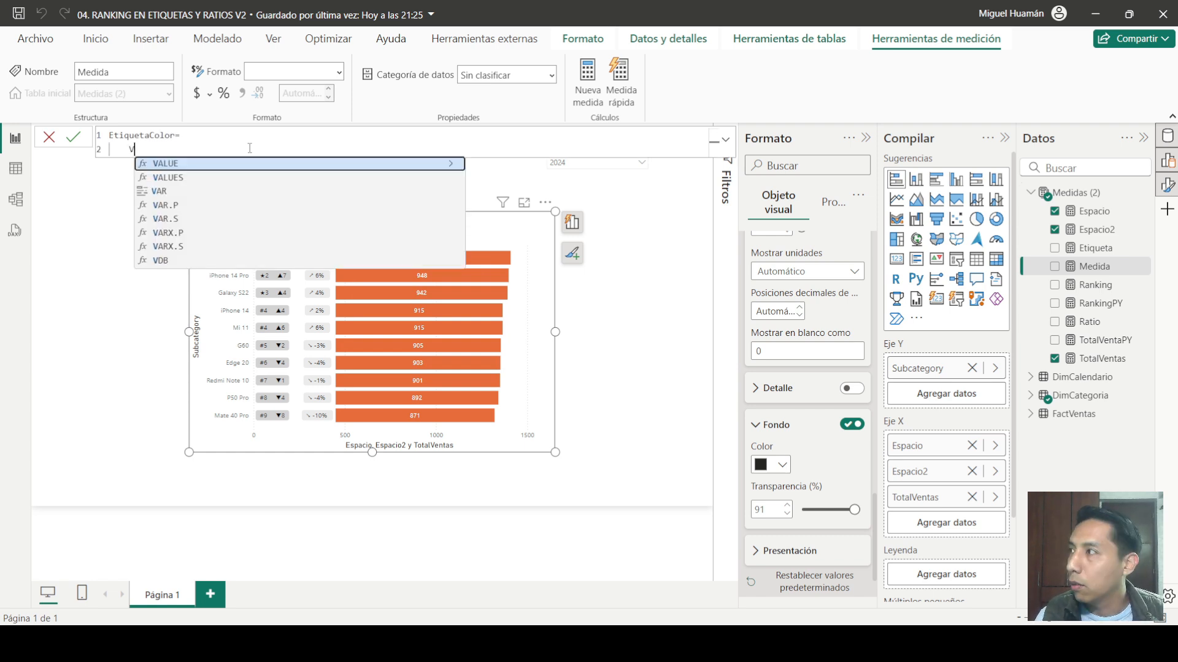
pyautogui.write('AR Difere')
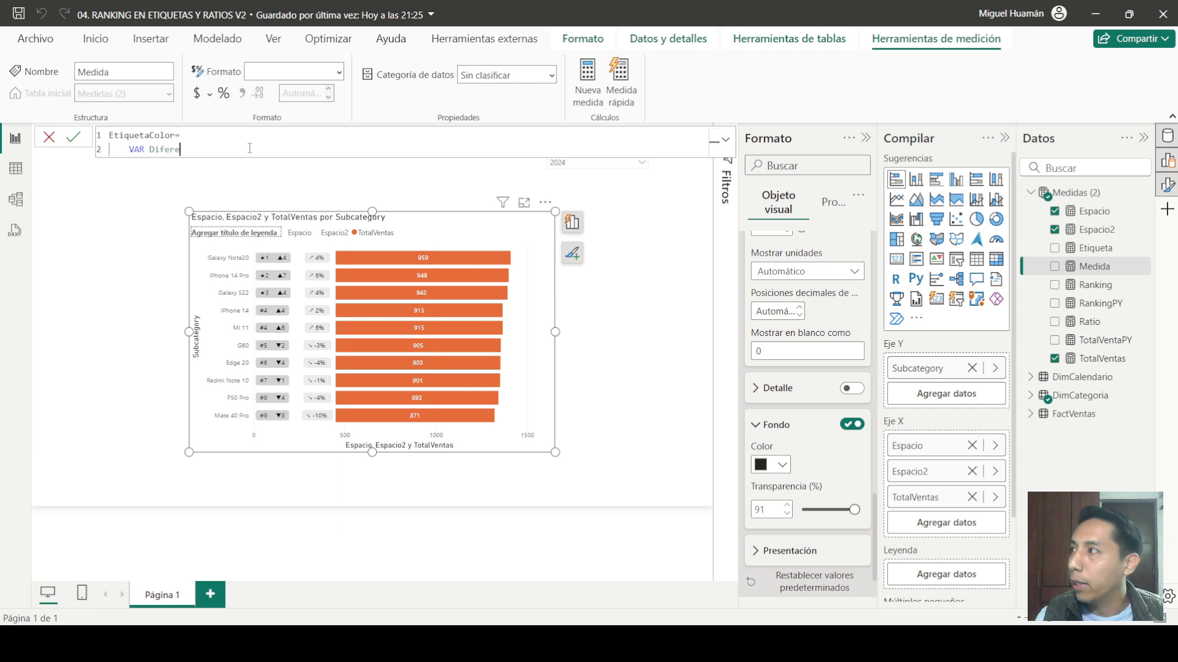
pyautogui.write('ncial = rankin')
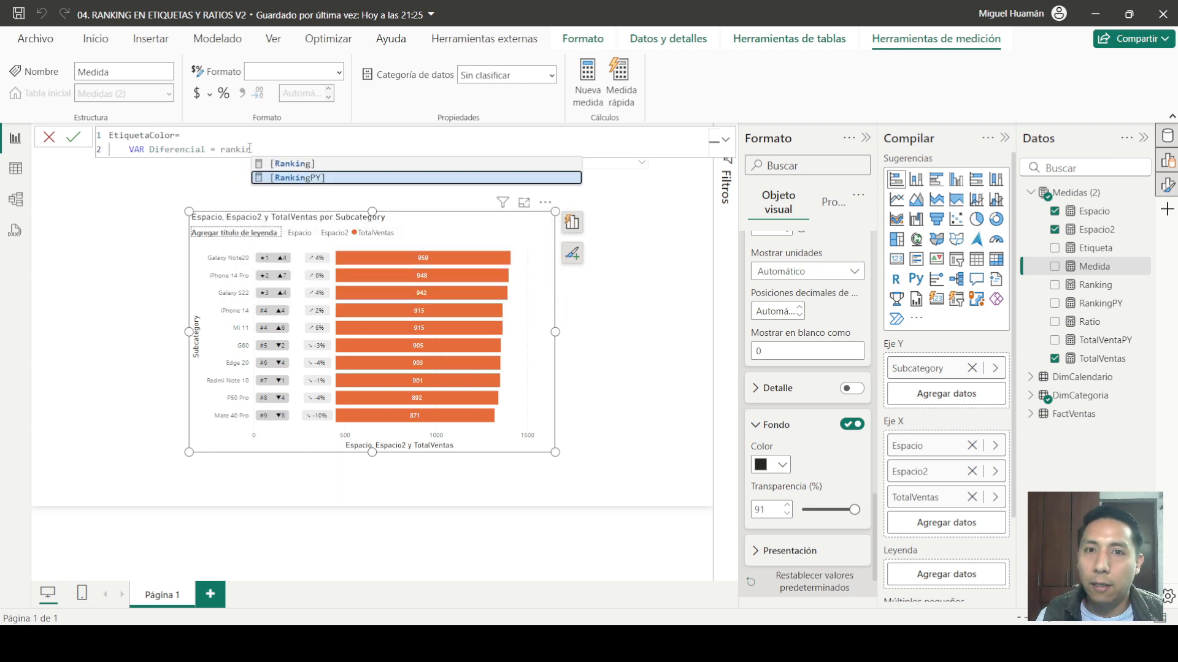
pyautogui.press('Tab')
pyautogui.write('-')
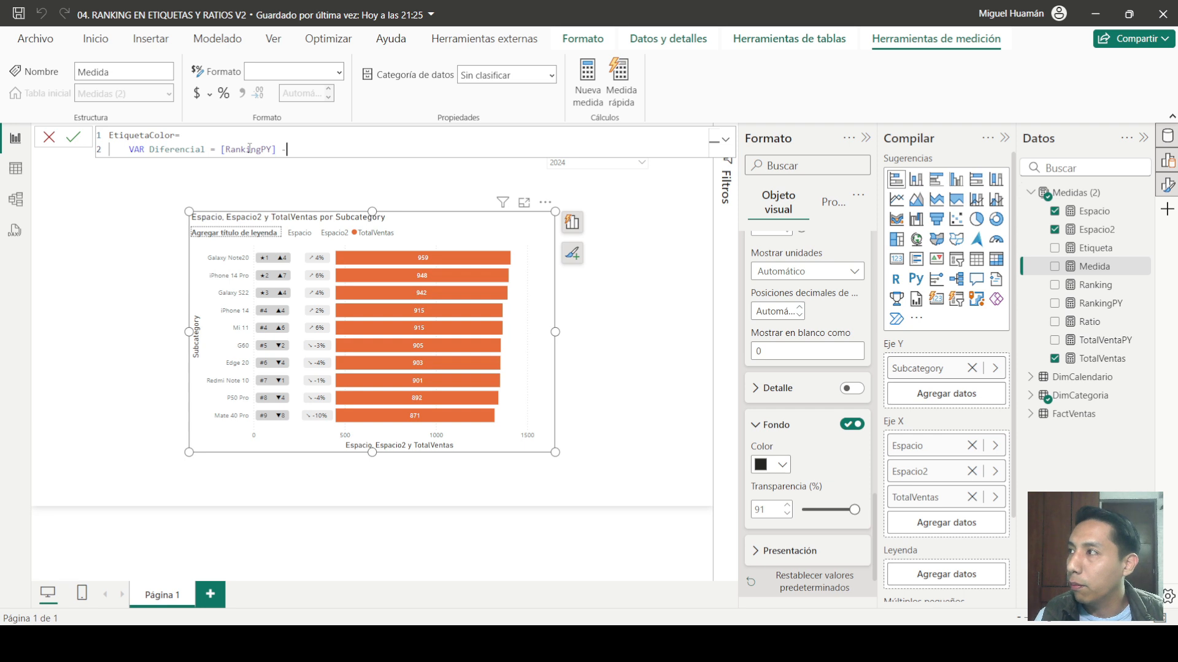
pyautogui.write('ranki')
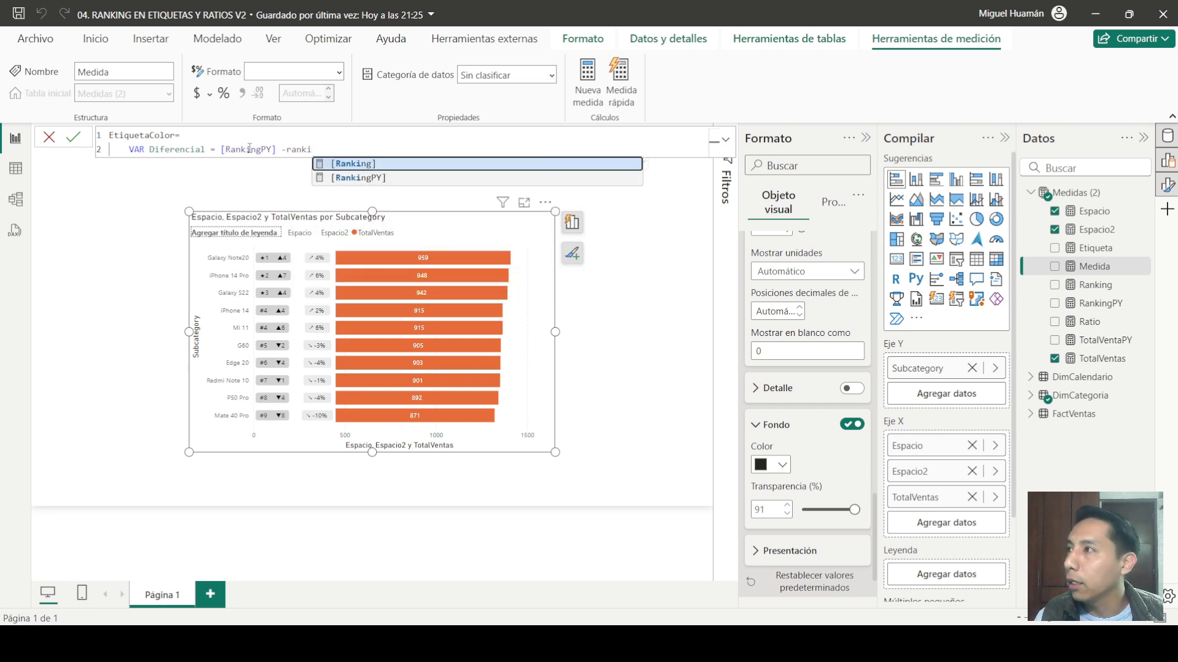
pyautogui.press('Tab')
pyautogui.hotkey('shift', 'Return')
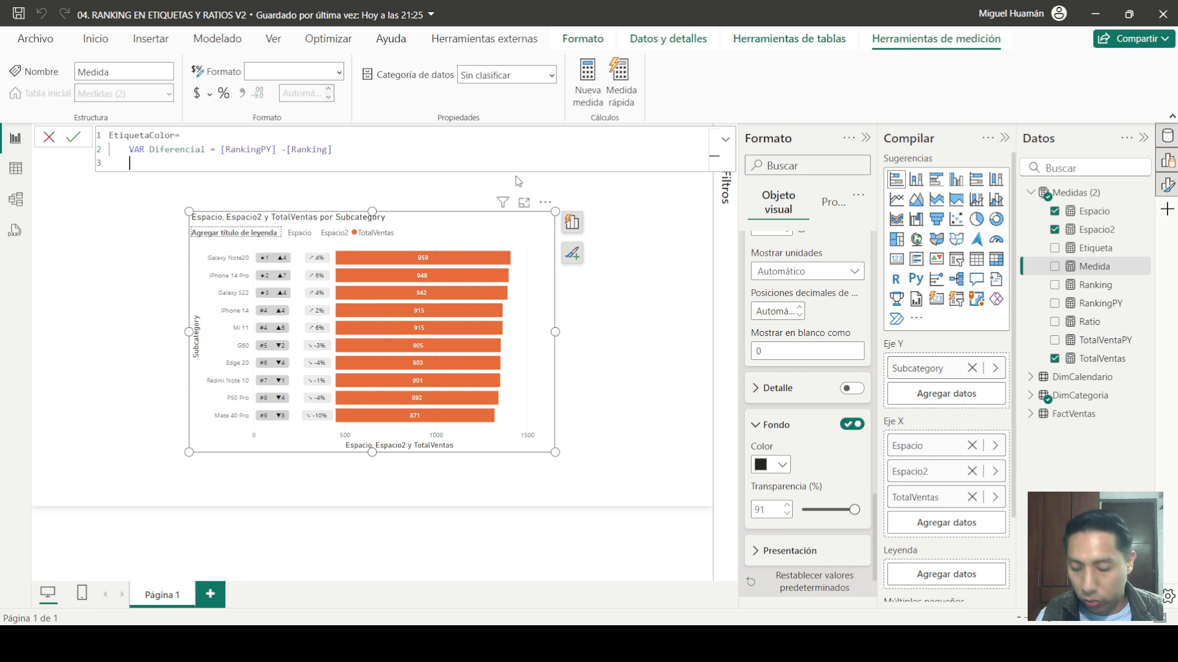
# Step: Add a RETURN clause to the EtiquetaColor measure that opens a SWITCH(TRUE(), expression
pyautogui.write('R')
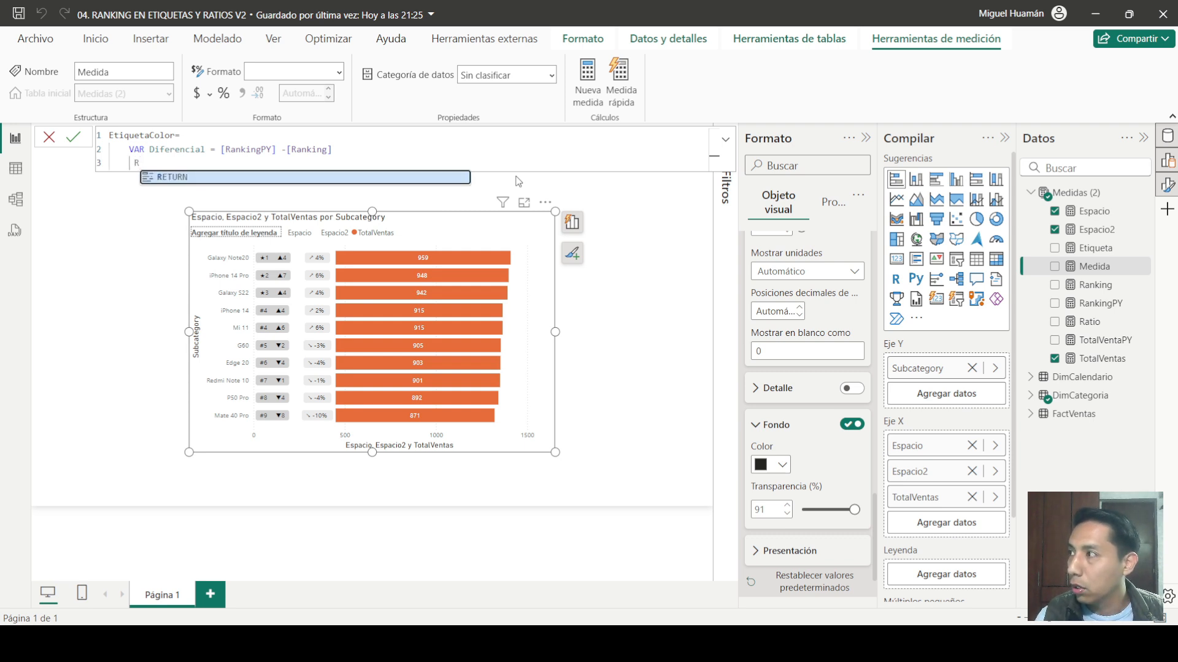
pyautogui.press('Tab')
pyautogui.hotkey('shift', 'Return')
pyautogui.write('SW')
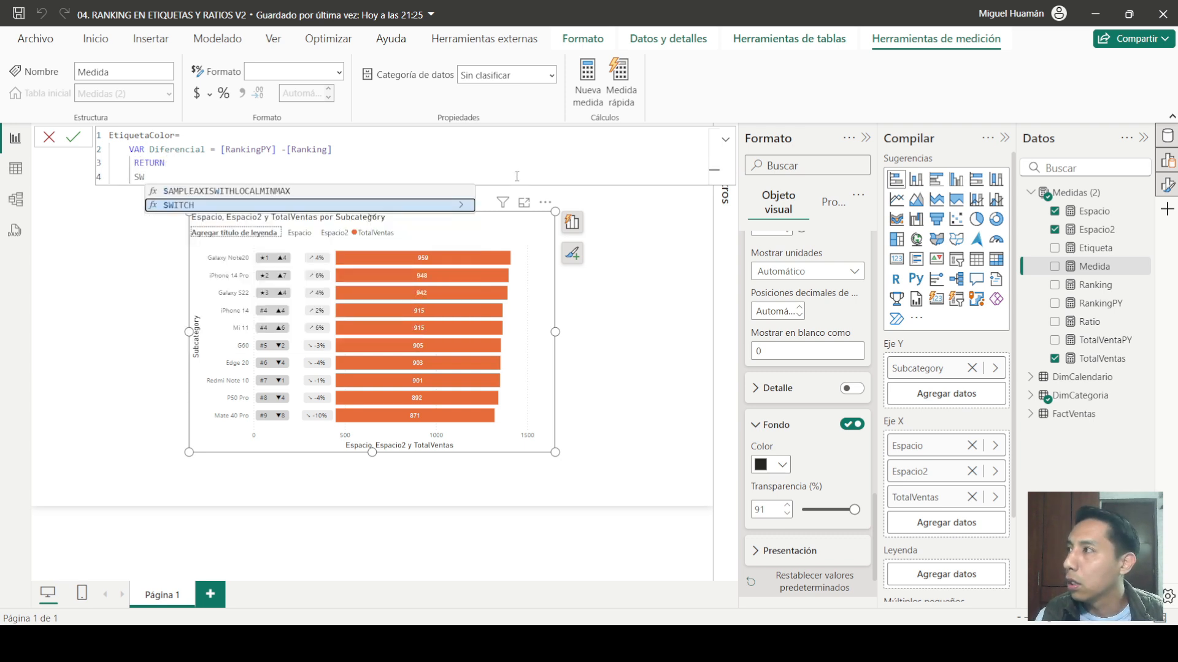
pyautogui.press('Tab')
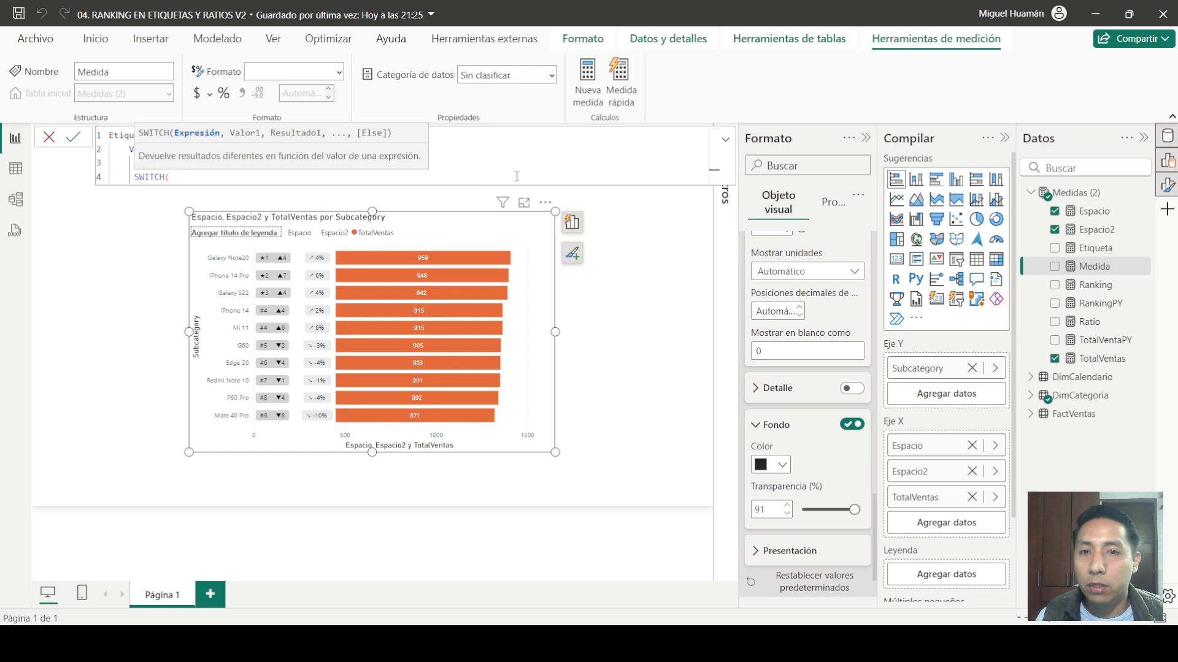
pyautogui.write('tru')
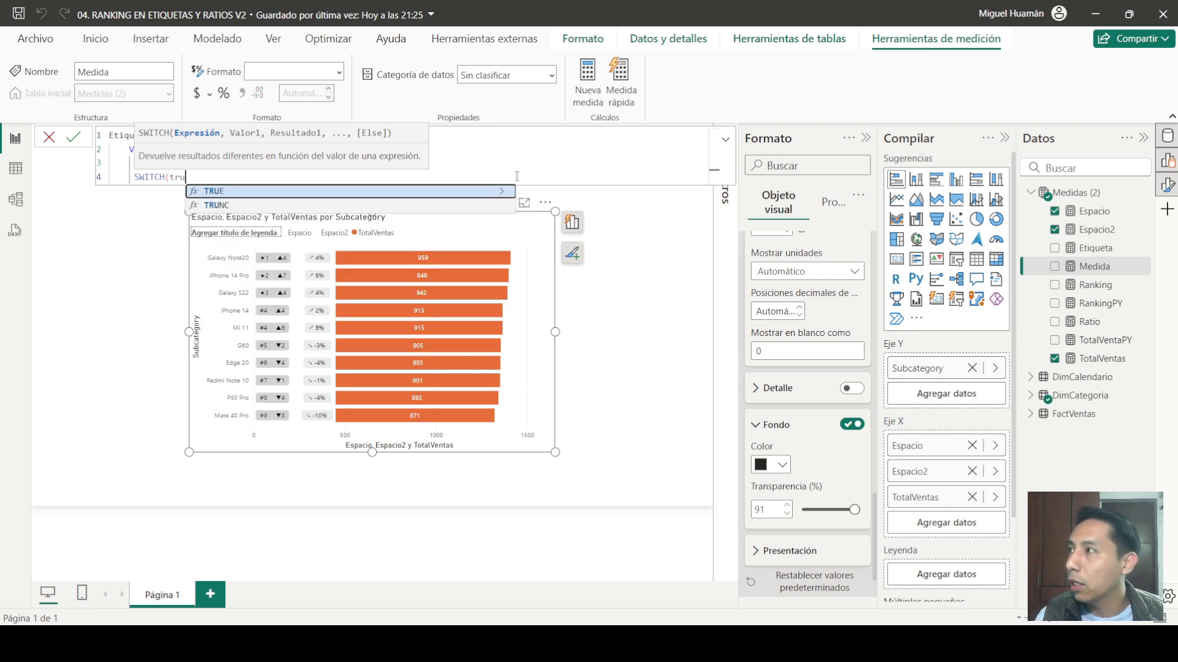
pyautogui.write('e')
pyautogui.press('Tab')
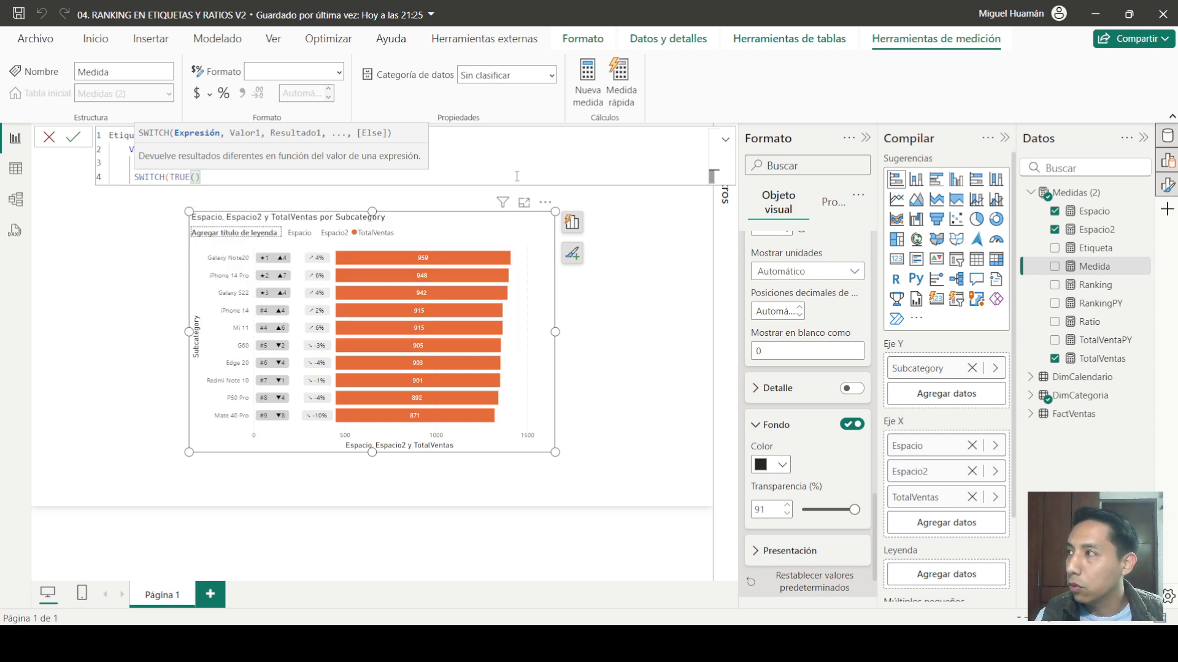
pyautogui.write(',')
pyautogui.hotkey('shift', 'Return')
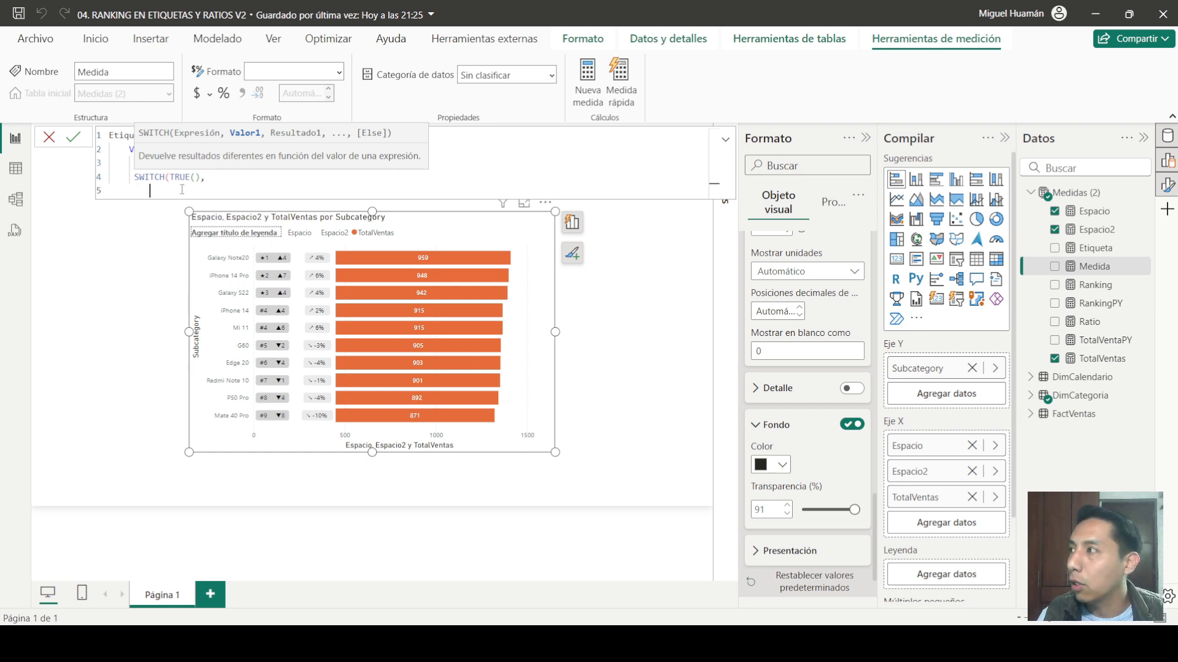
# Step: Add aligned SWITCH cases returning "grey" for Diferencial=0, "red" for Diferencial<0 and "green" for Diferencial>0
pyautogui.click(122, 138)
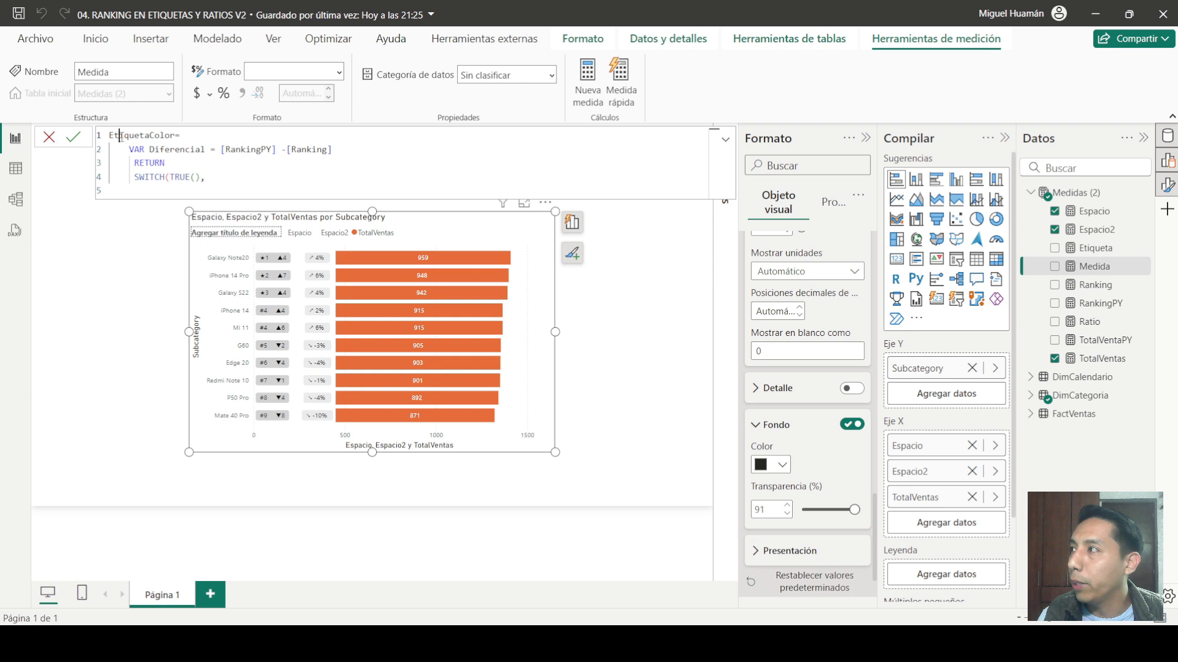
pyautogui.click(165, 176)
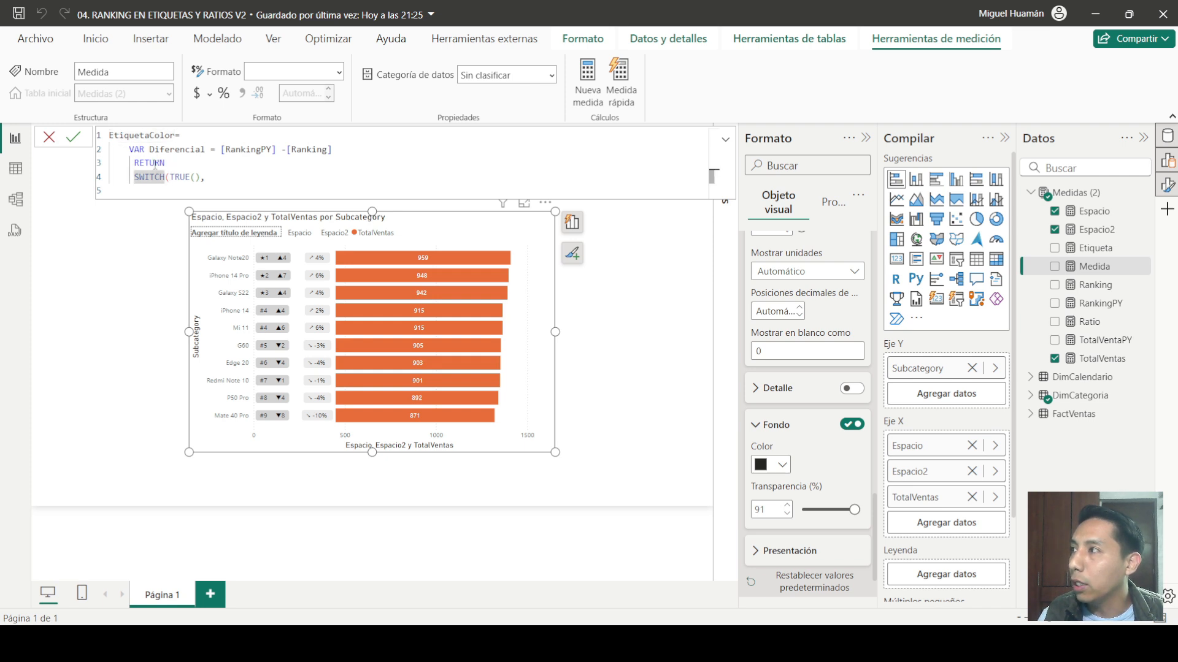
pyautogui.click(155, 163)
pyautogui.click(174, 187)
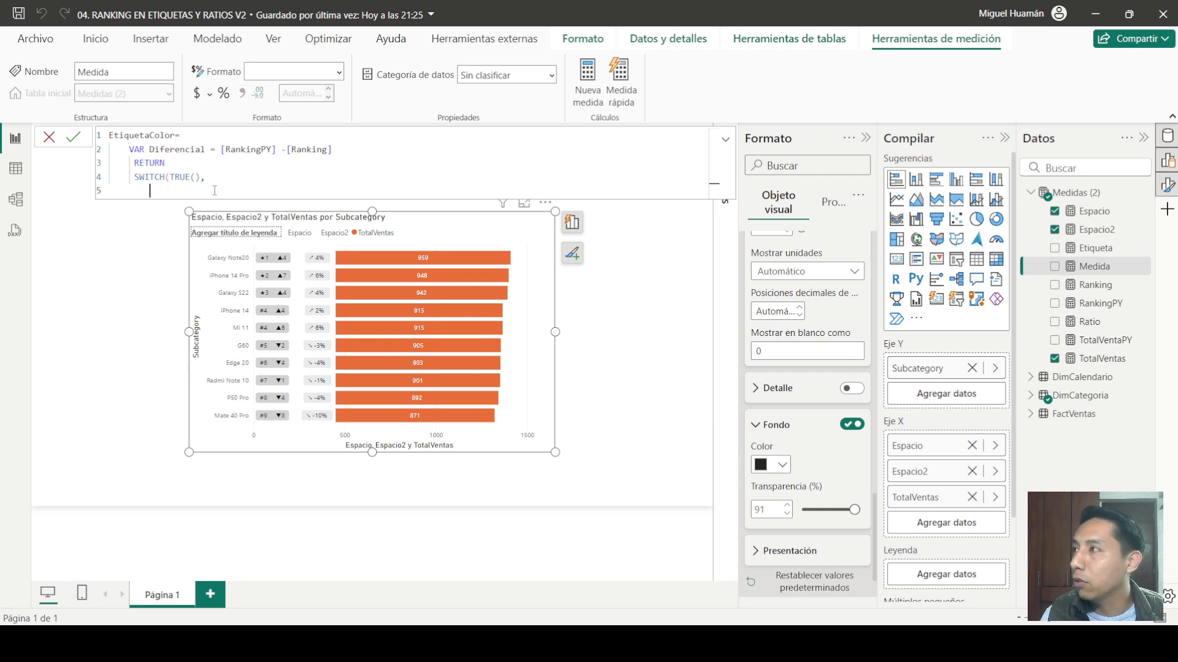
pyautogui.write('Diferencial=0, "grey", Diferencial<0, "red", Diferencial>0, "green"')
pyautogui.click(127, 205)
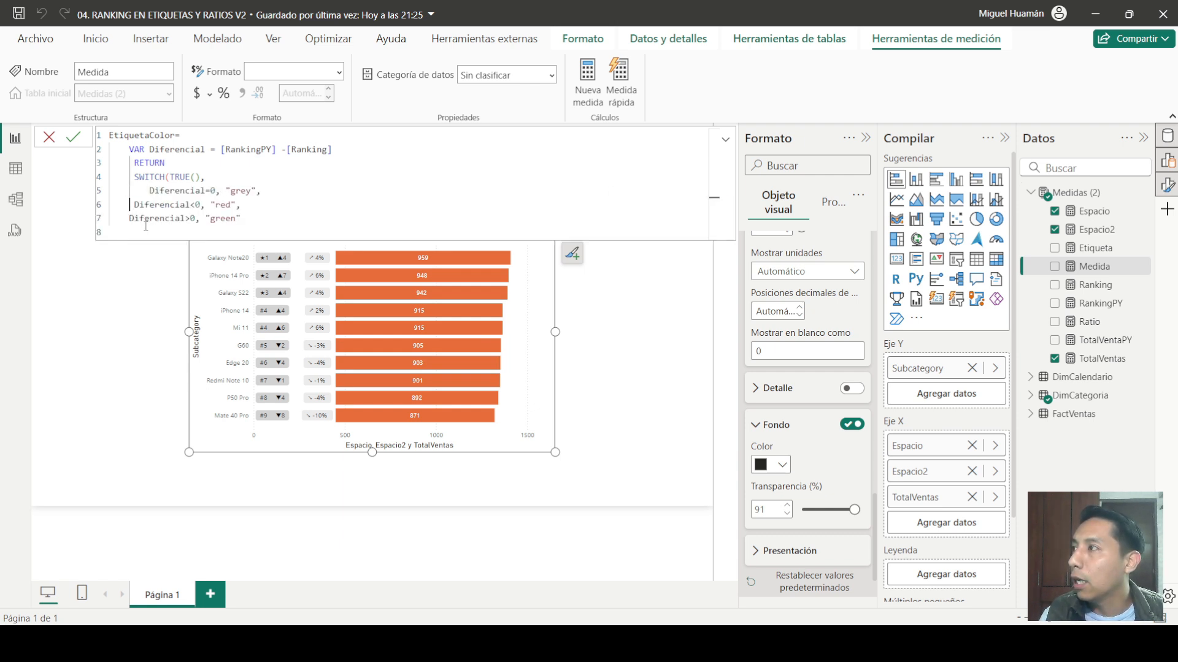
pyautogui.press('Tab')
pyautogui.press('Delete')
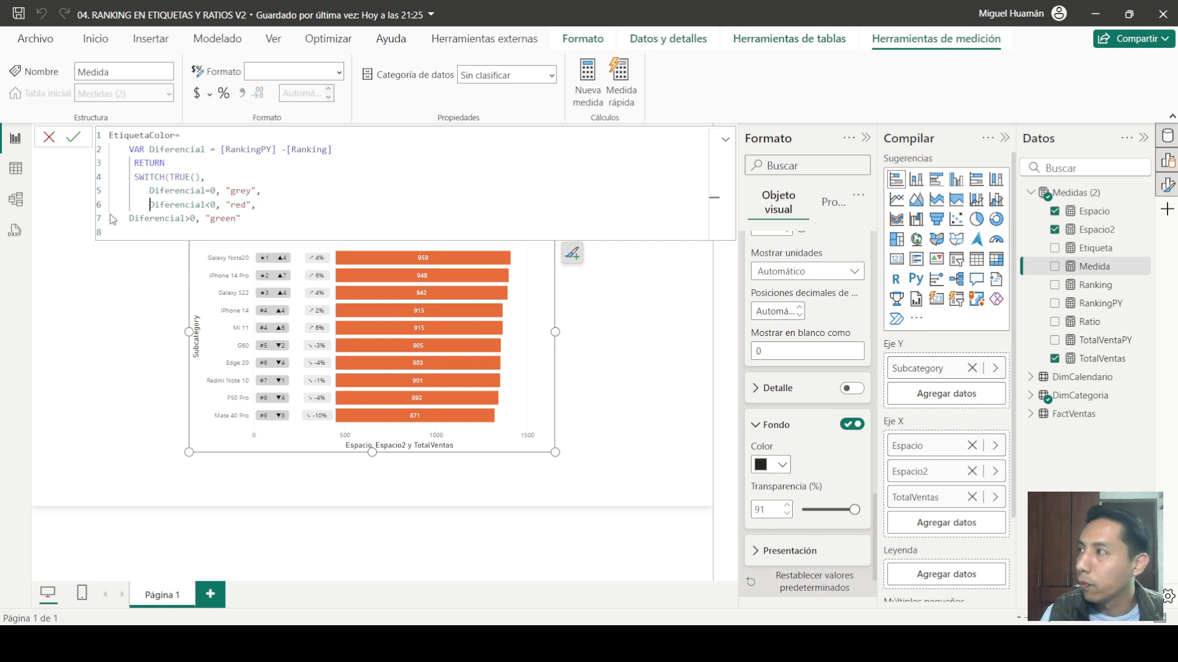
pyautogui.click(130, 217)
pyautogui.press('Tab')
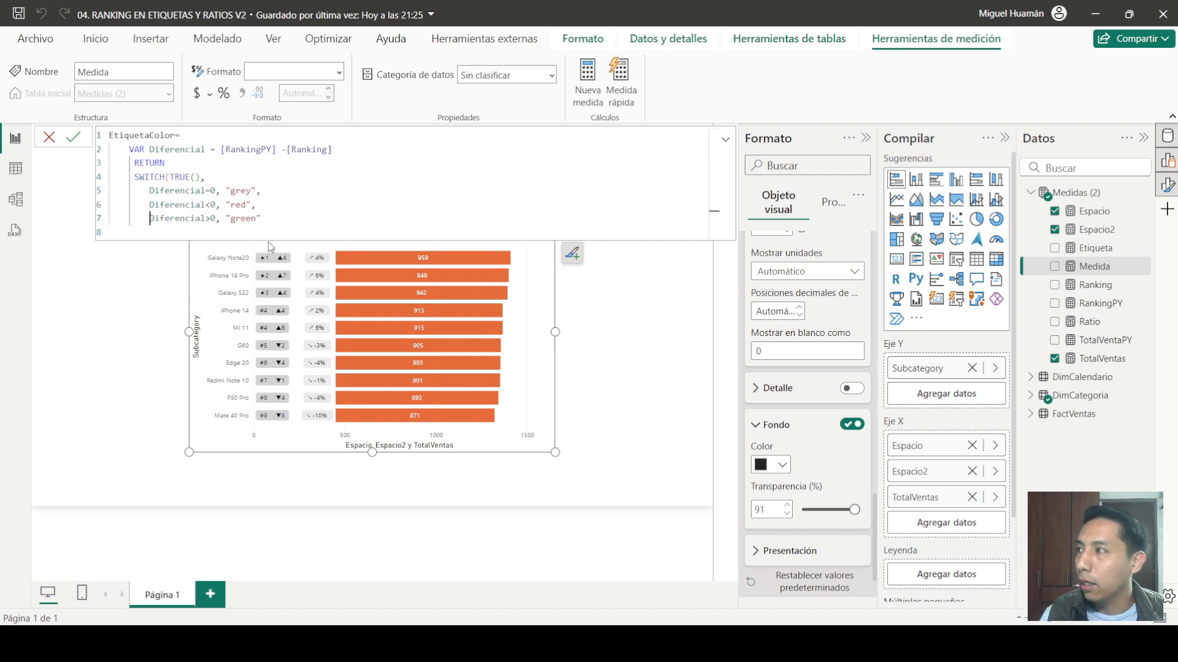
# Step: Close the SWITCH expression with a parenthesis on its own line and commit the EtiquetaColor measure
pyautogui.click(260, 221)
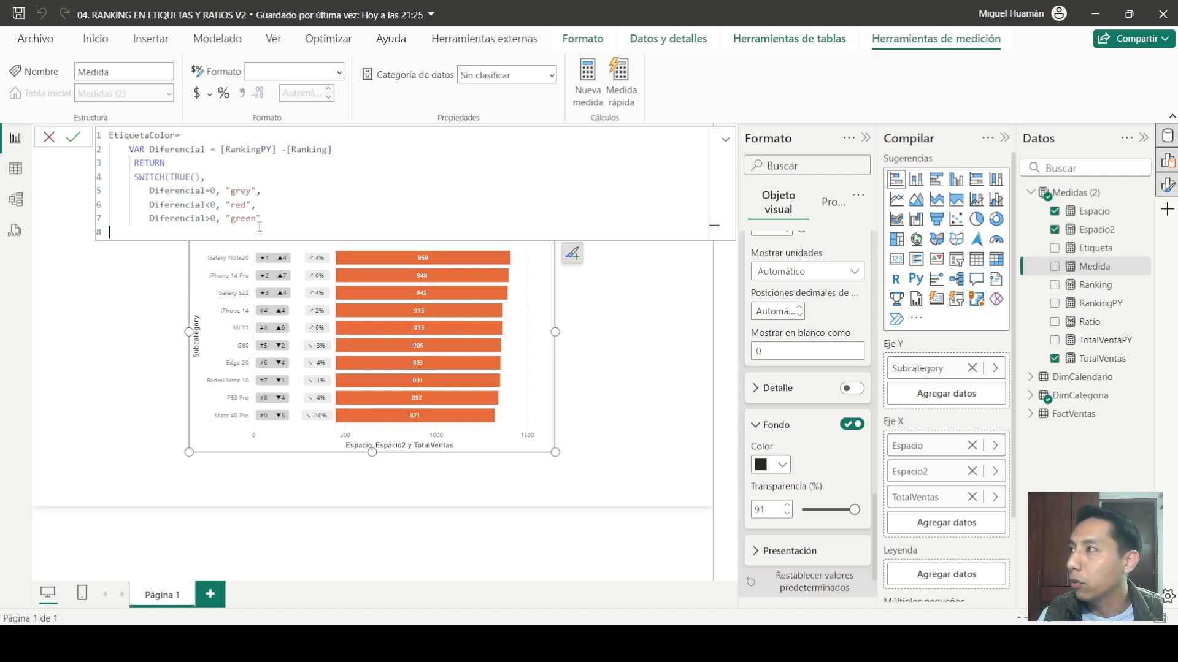
pyautogui.write(')')
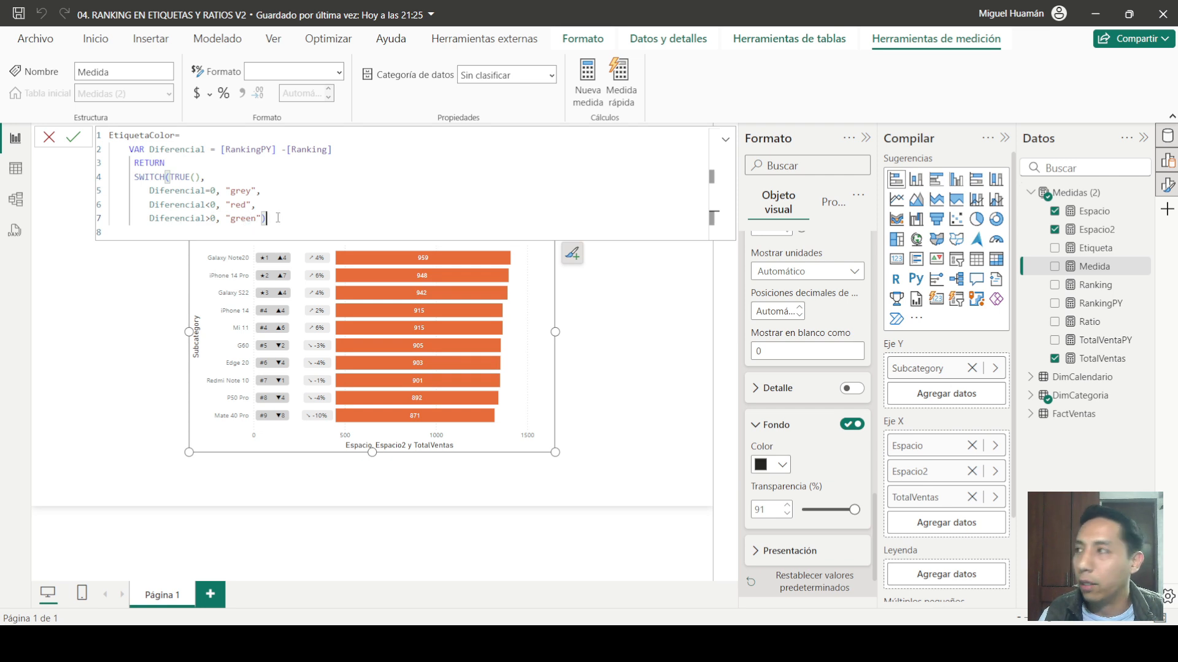
pyautogui.press('Left')
pyautogui.hotkey('shift', 'Return')
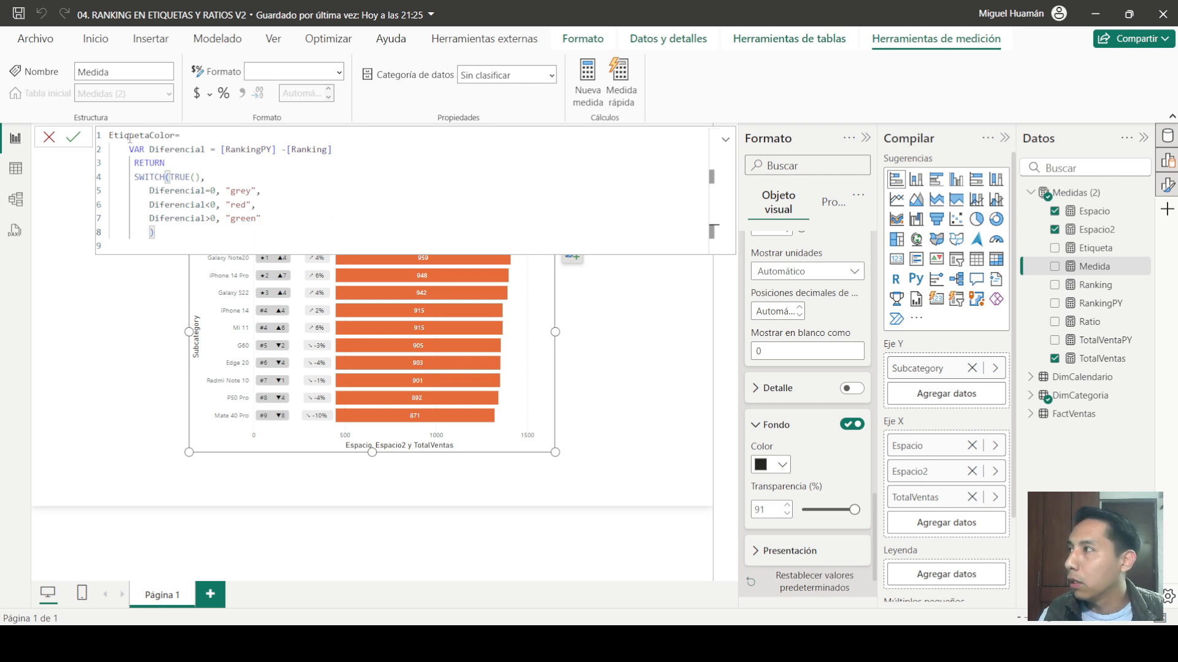
pyautogui.click(73, 137)
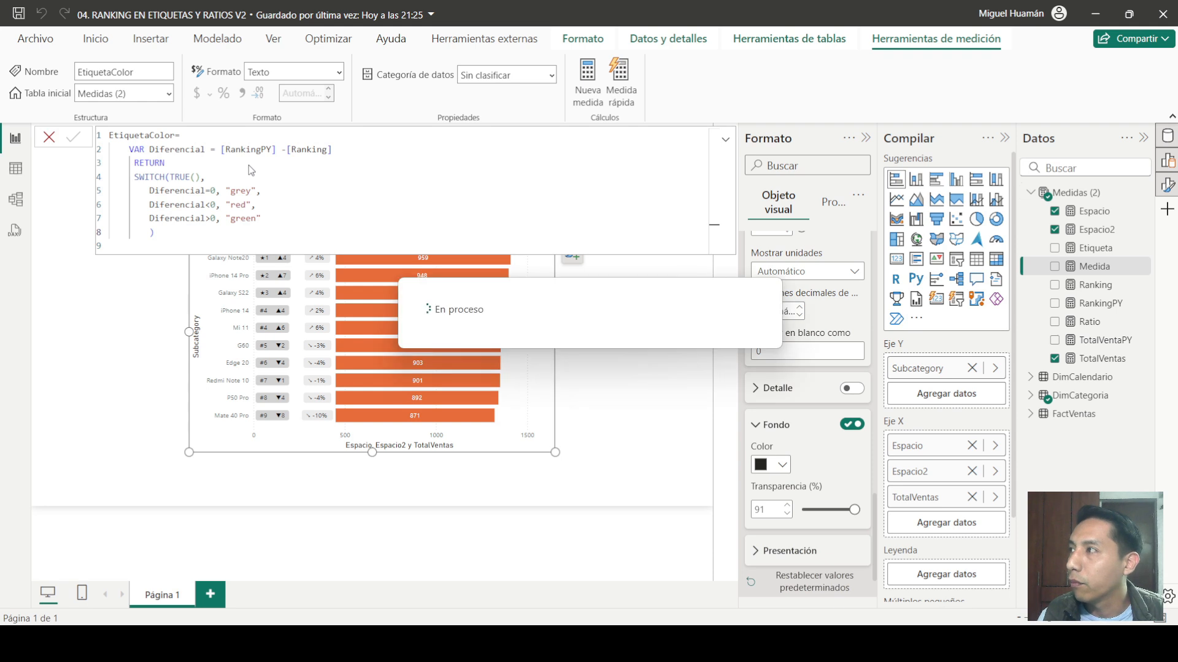
pyautogui.click(49, 137)
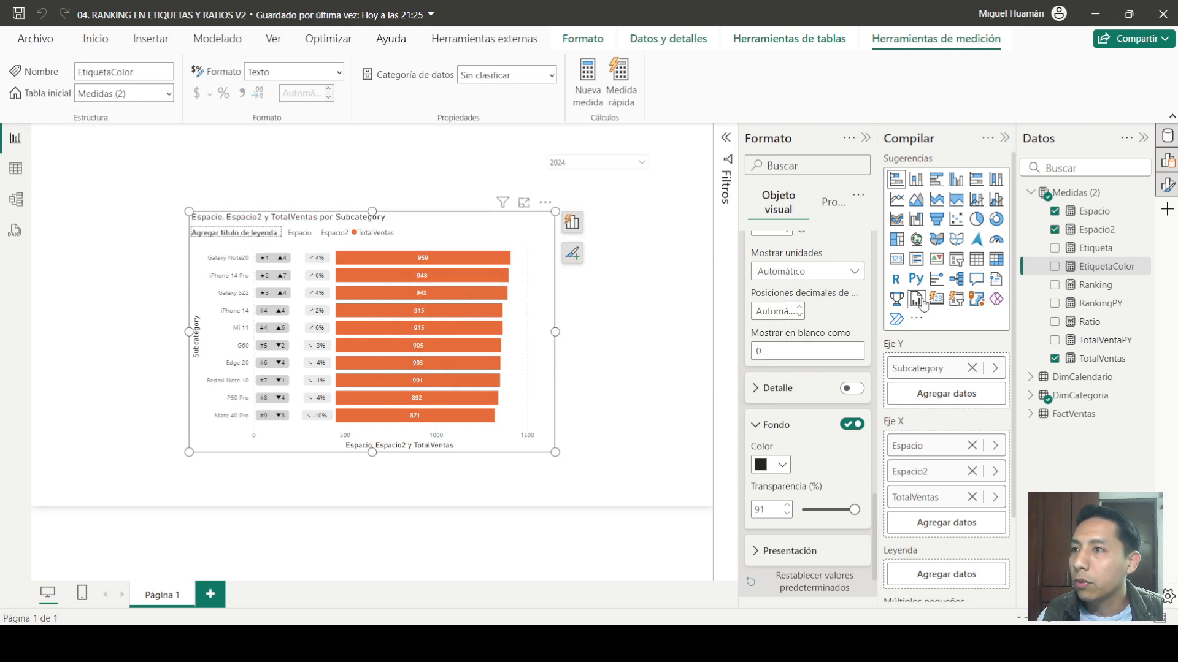
# Step: Collapse the label background settings and switch the data label configuration to the Espacio series
pyautogui.click(779, 425)
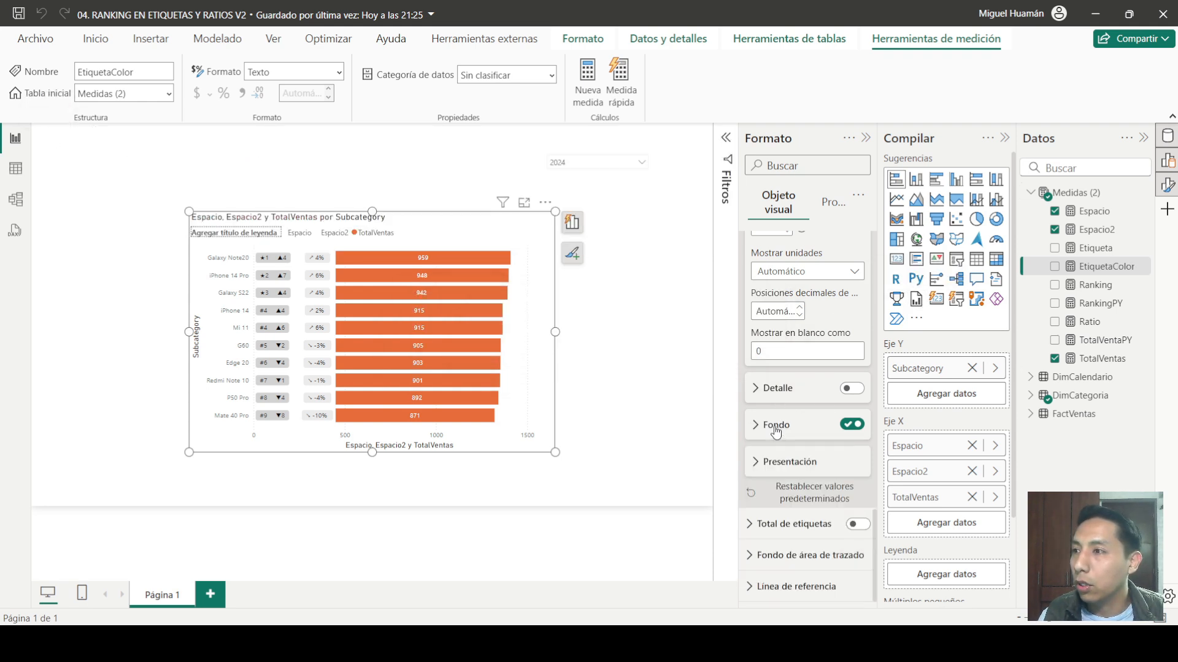
pyautogui.scroll(5, 800, 368)
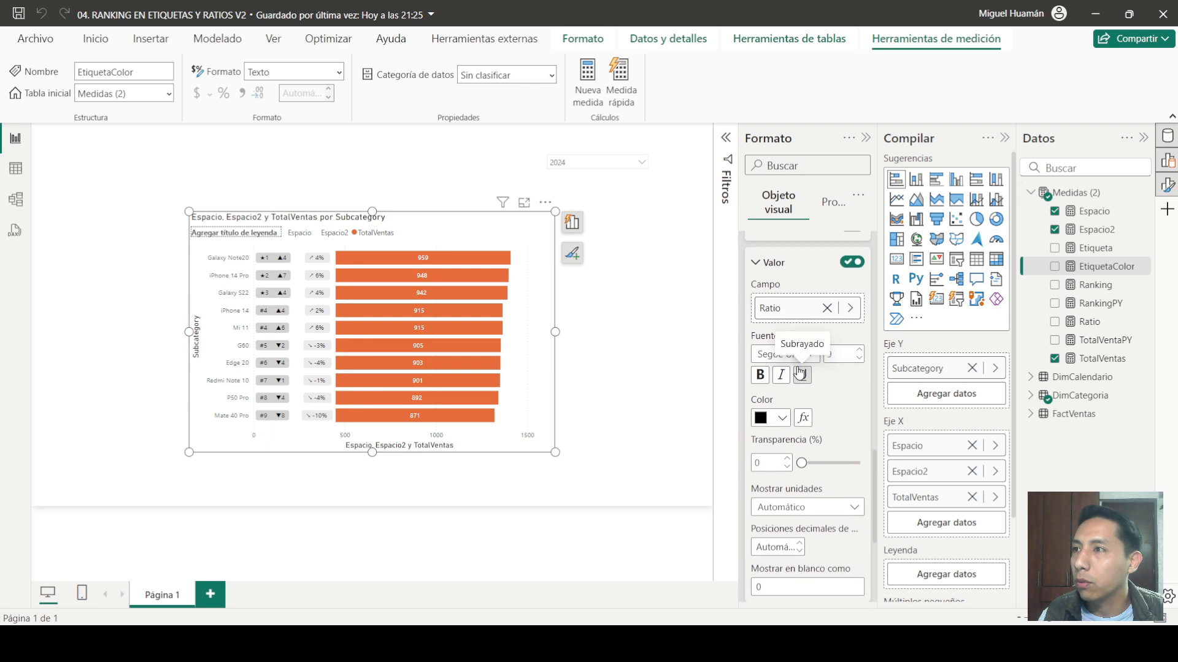
pyautogui.scroll(2, 798, 326)
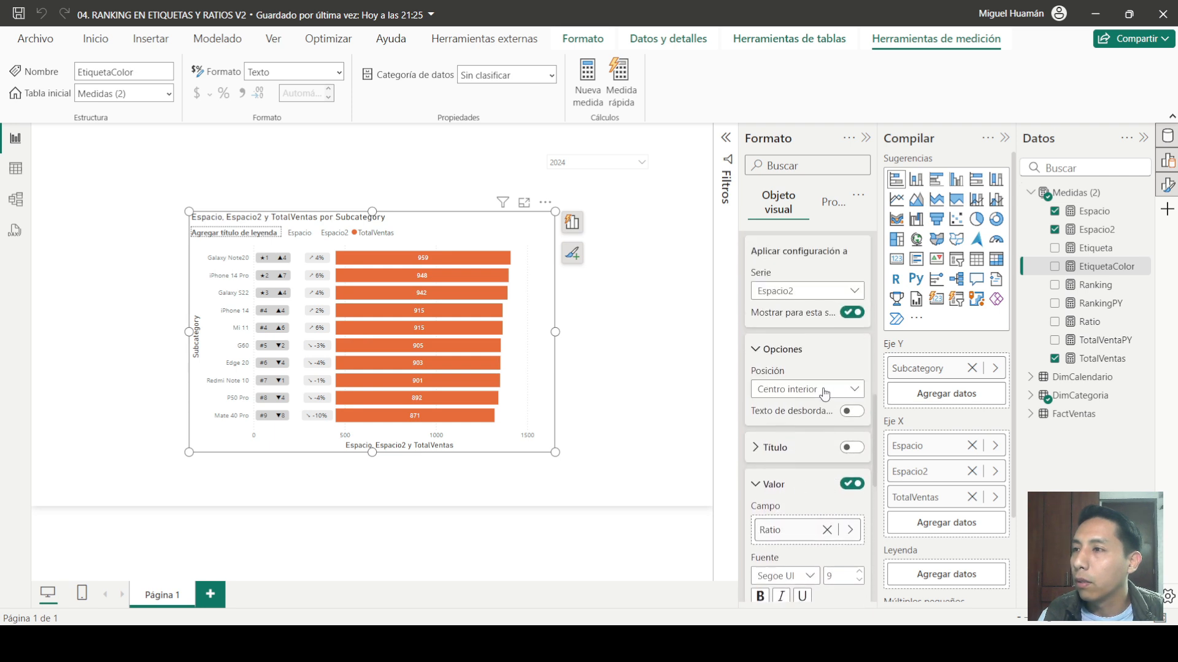
pyautogui.click(814, 297)
pyautogui.click(791, 332)
# Step: Color the Espacio series' data label values conditionally by field value, based on the EtiquetaColor measure
pyautogui.scroll(-3, 779, 393)
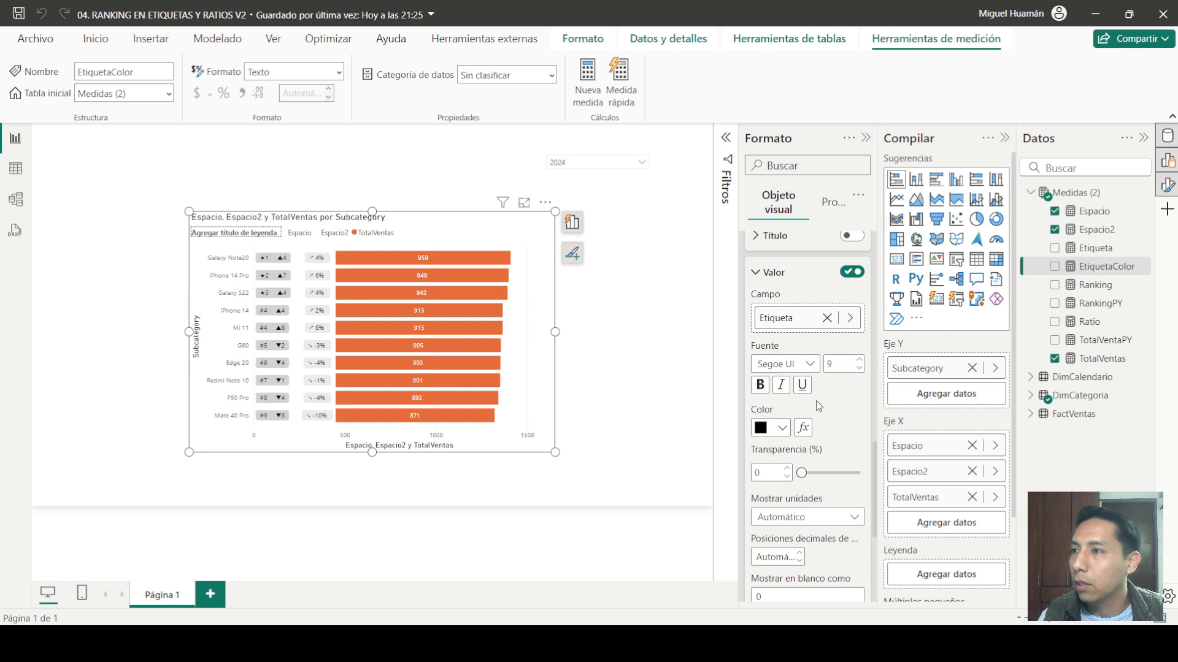
pyautogui.click(803, 430)
pyautogui.click(330, 154)
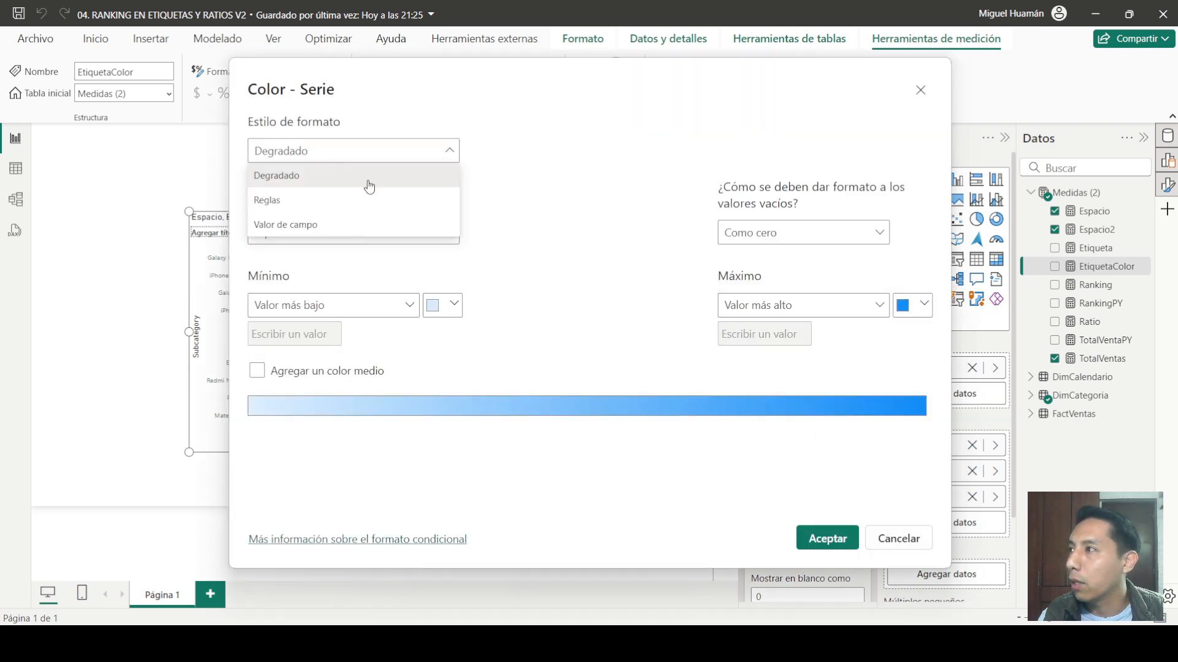
pyautogui.click(305, 225)
pyautogui.click(324, 216)
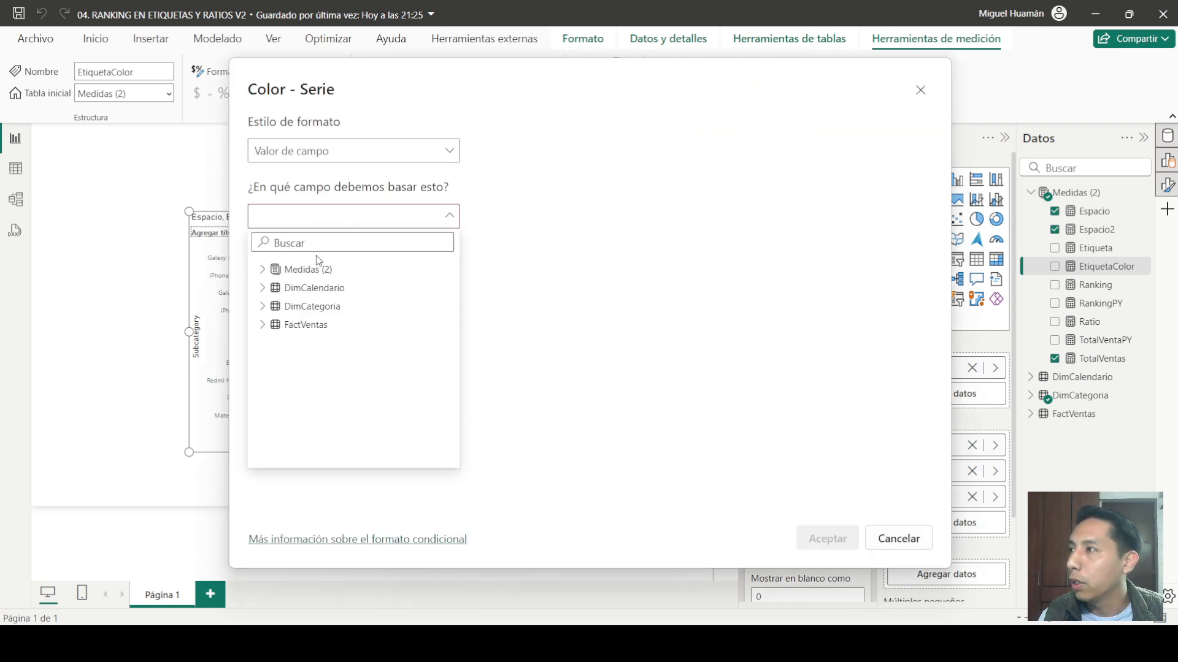
pyautogui.write('colo')
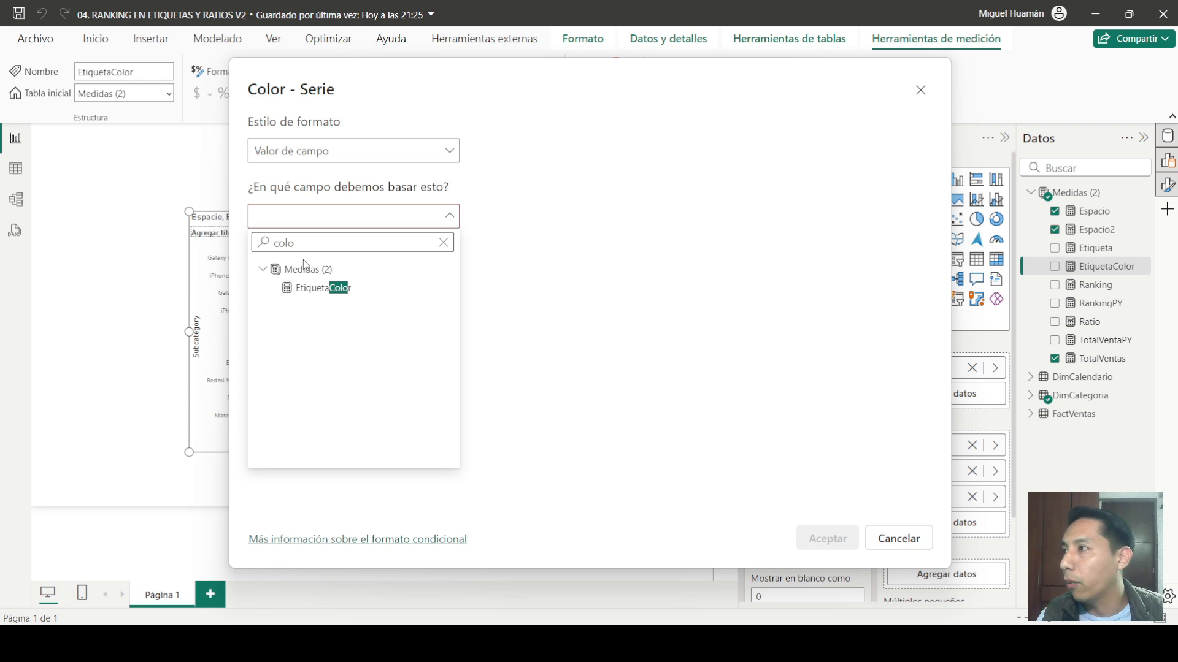
pyautogui.click(310, 288)
pyautogui.click(827, 538)
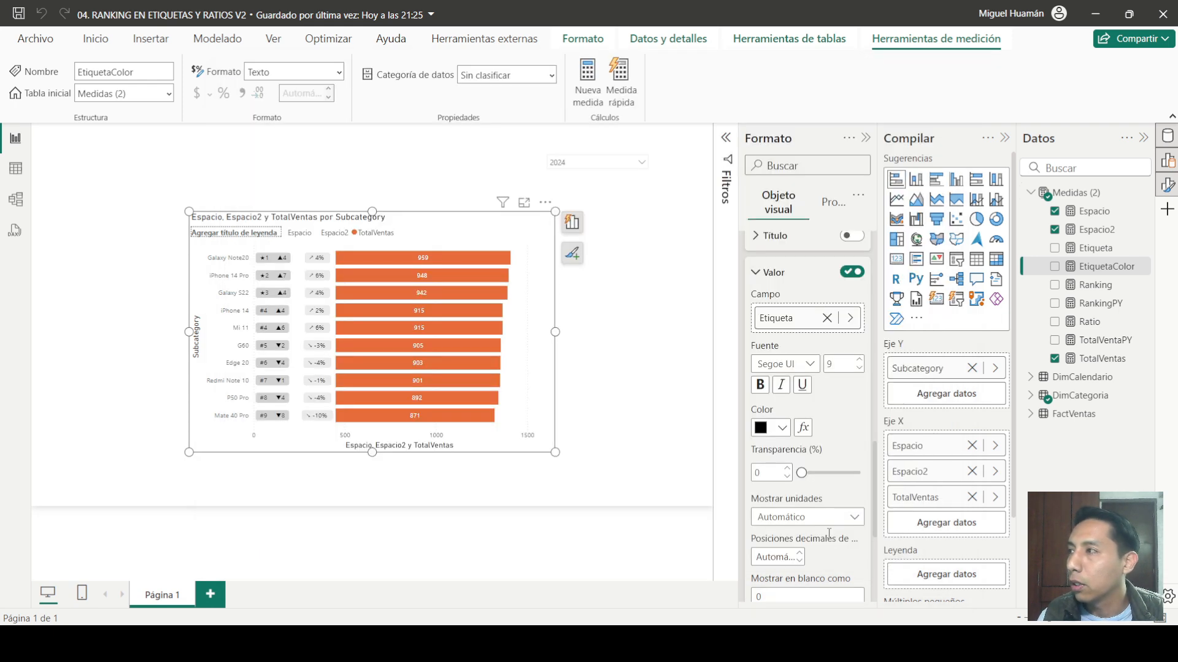
# Step: View the bar chart in focus mode to check the ranking label colors, and return to the report
pyautogui.click(523, 203)
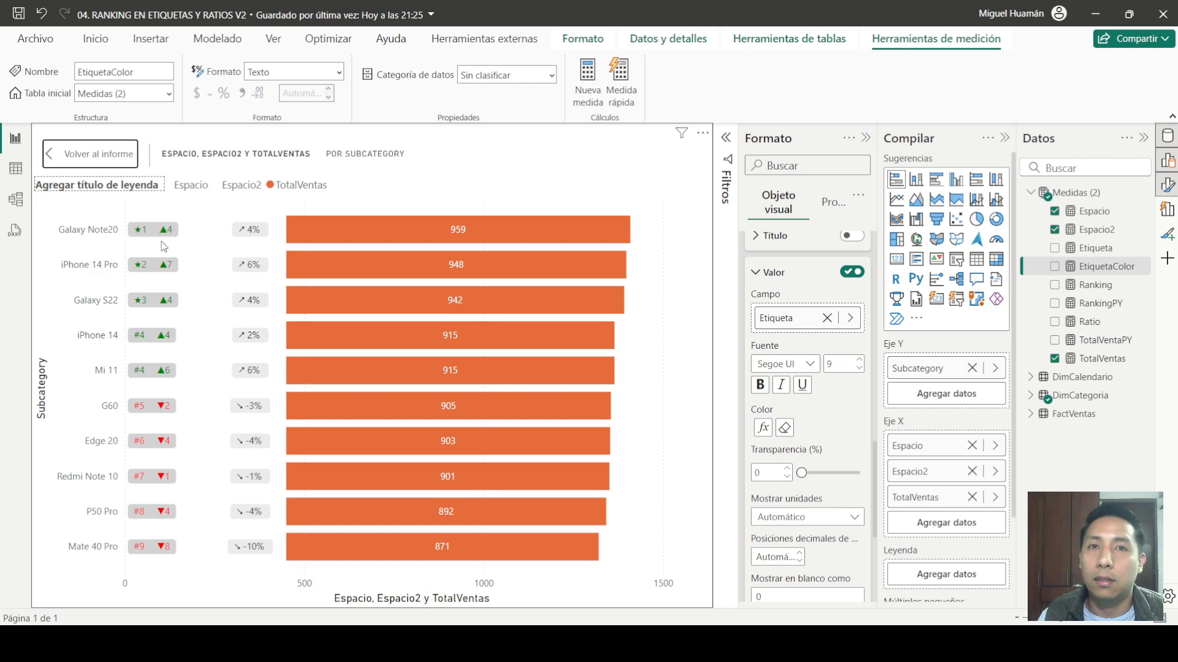
pyautogui.moveTo(165, 235)
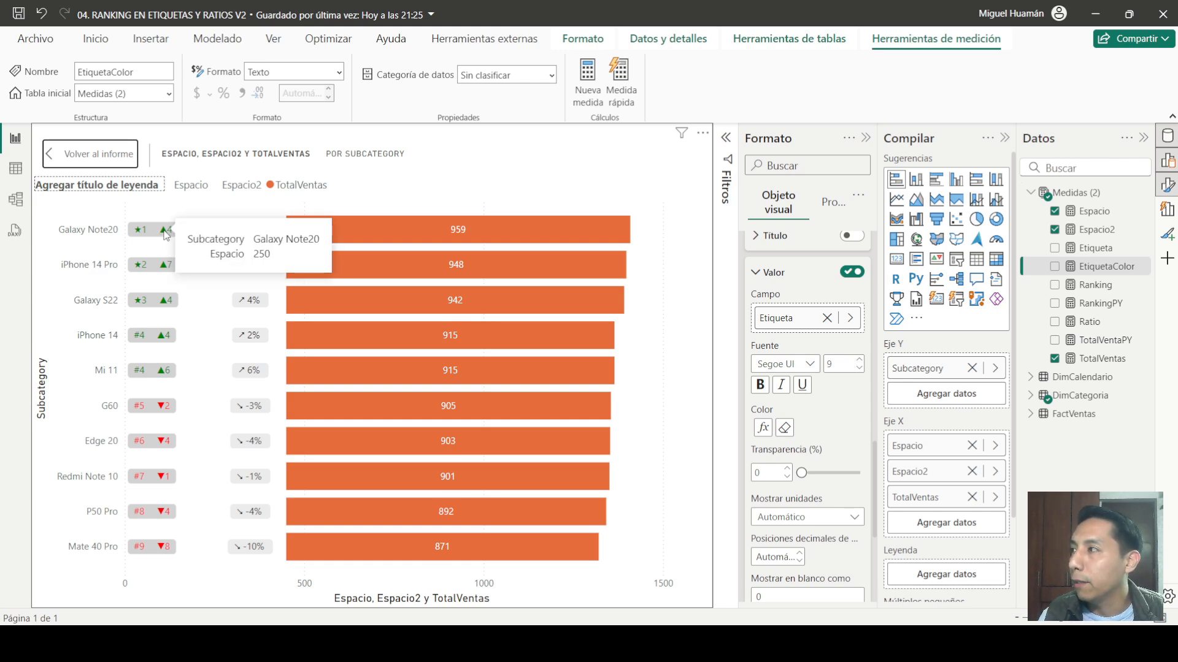
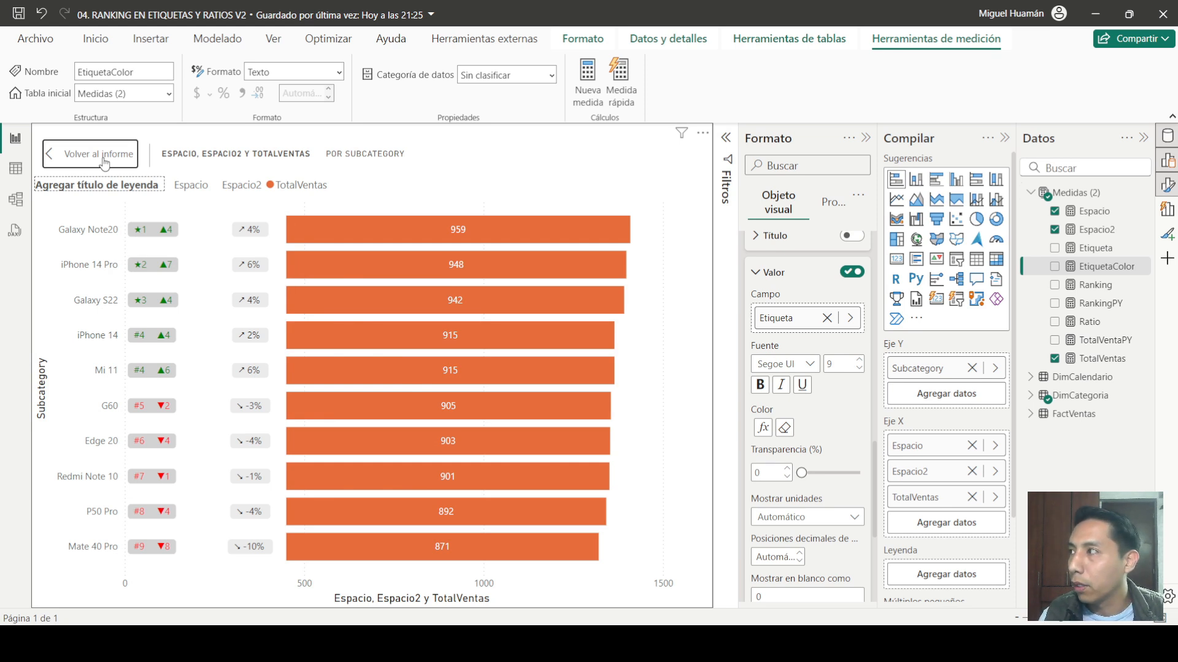
pyautogui.click(103, 162)
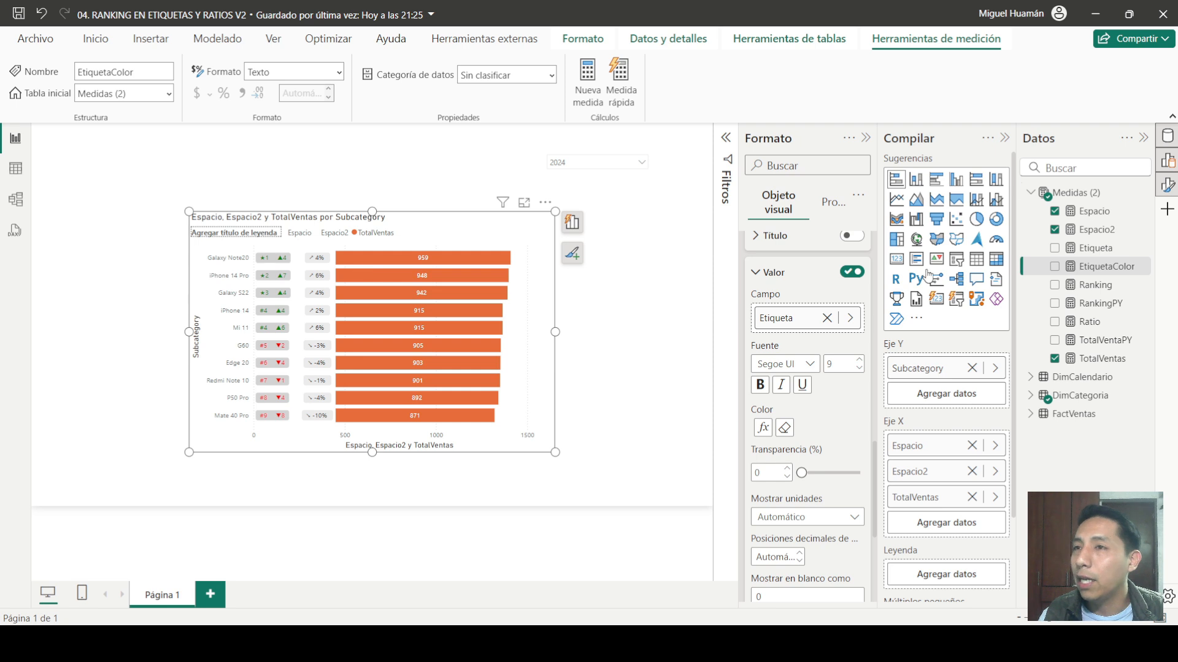
# Step: Create a new measure named EtiquetaRatioColor in the Medidas (2) table and begin its definition on a new line
pyautogui.click(1097, 229)
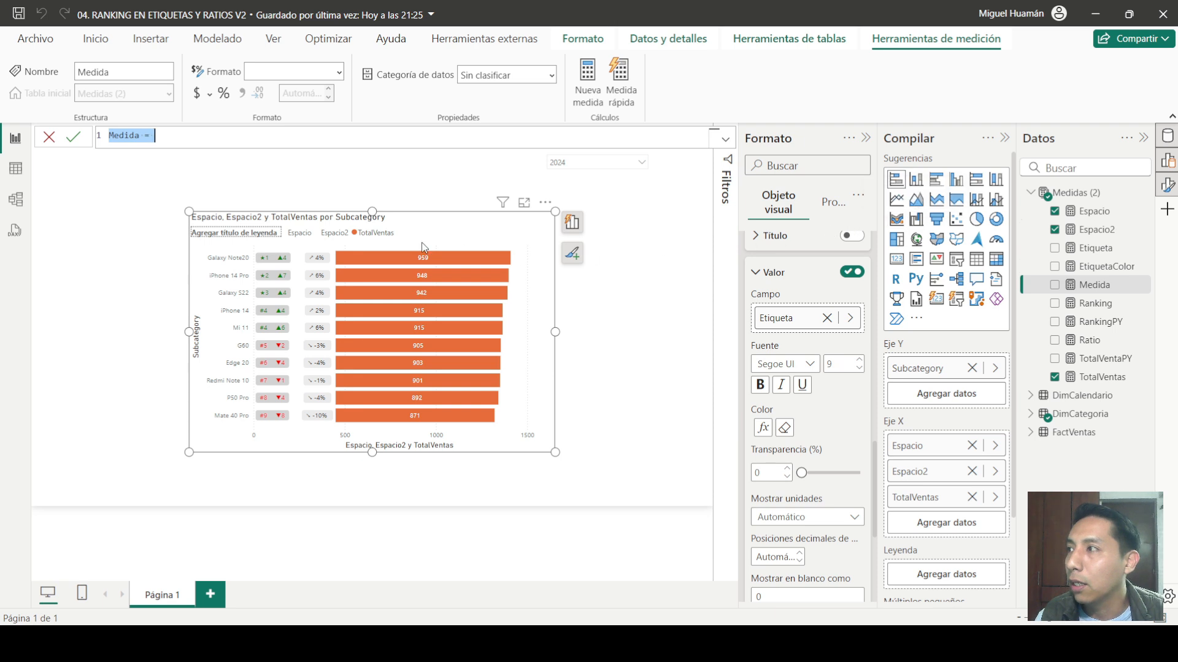
pyautogui.moveTo(286, 265)
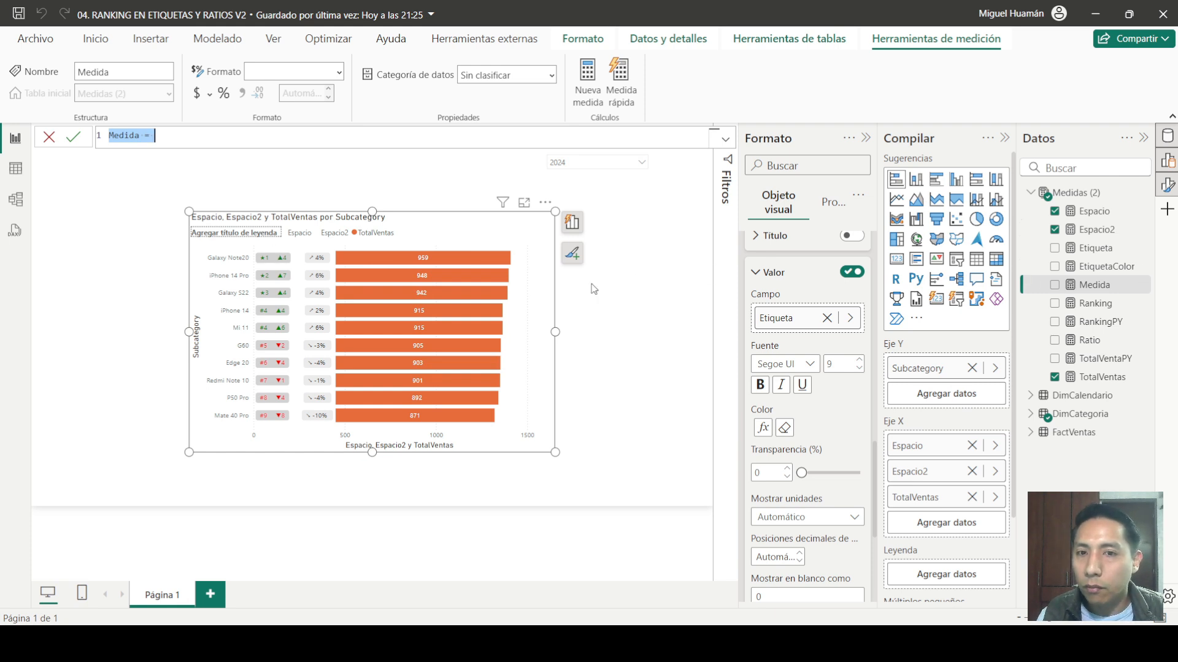
pyautogui.write('Et')
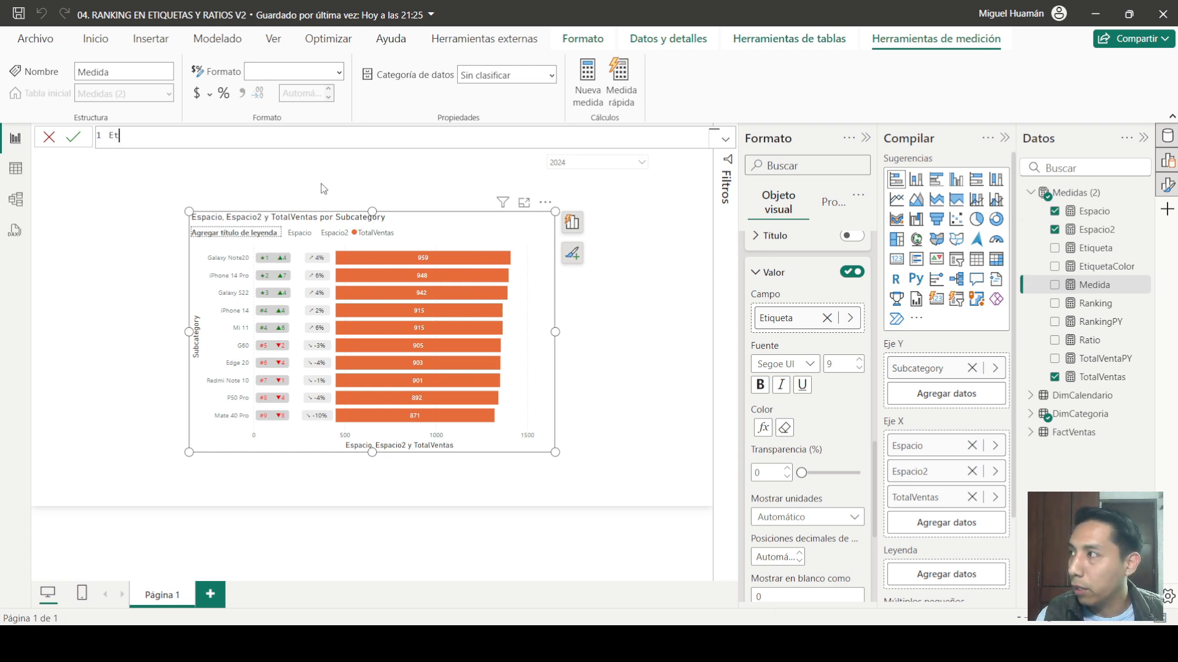
pyautogui.write('iquetaRatioColor ')
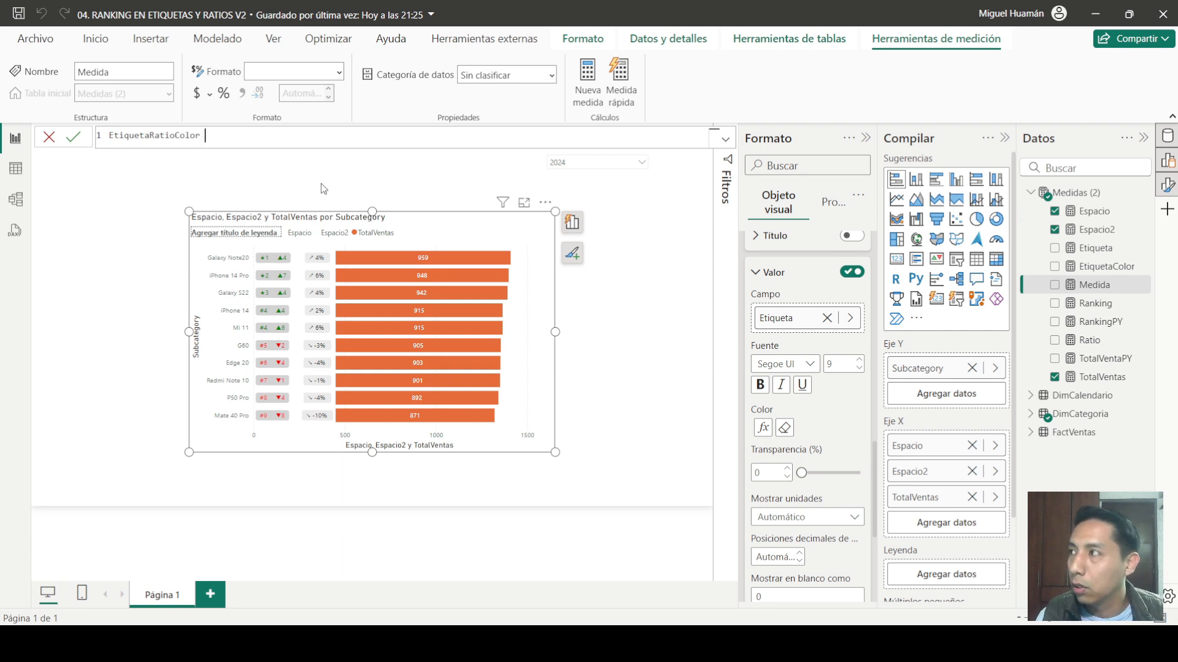
pyautogui.write('=')
pyautogui.hotkey('shift', 'Return')
# Step: Declare the variable Diferencial as [TotalVentas]-[TotalVentaPY] in the EtiquetaRatioColor measure
pyautogui.write('VAR')
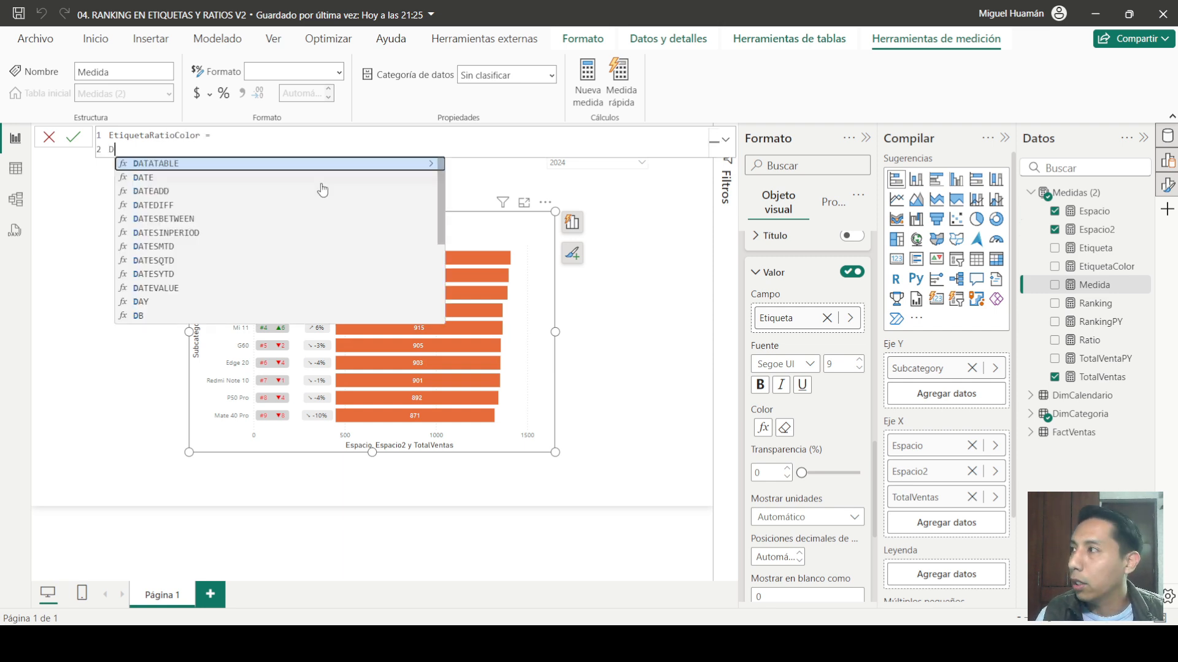
pyautogui.write(' Diferencial ')
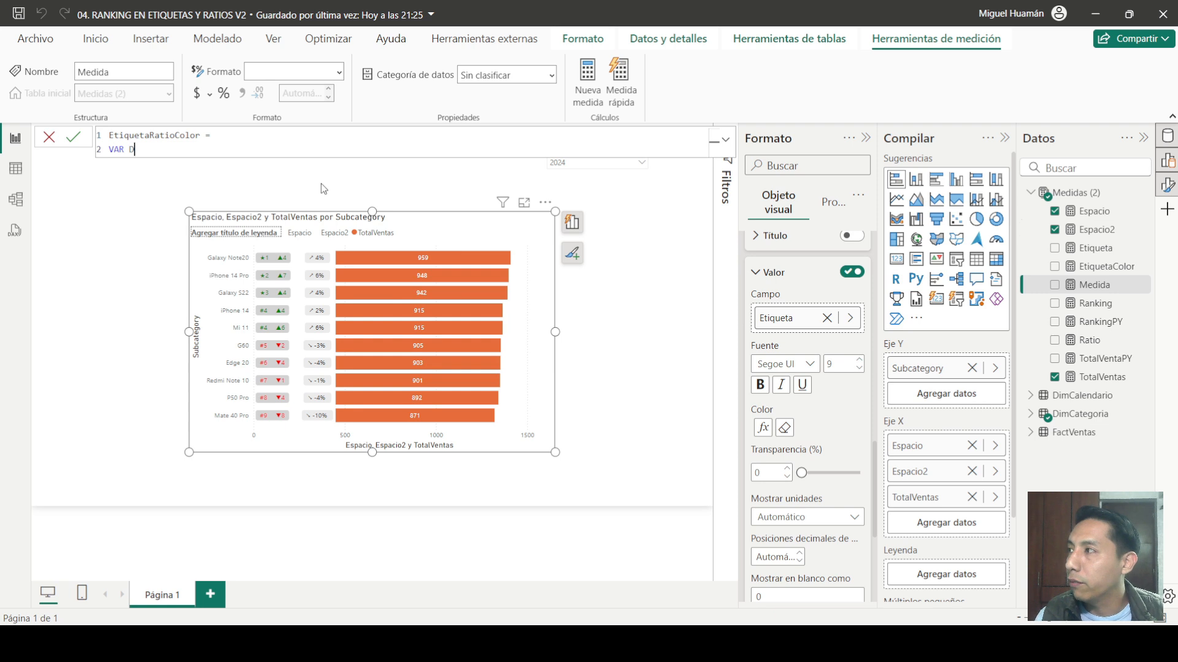
pyautogui.write('= ti')
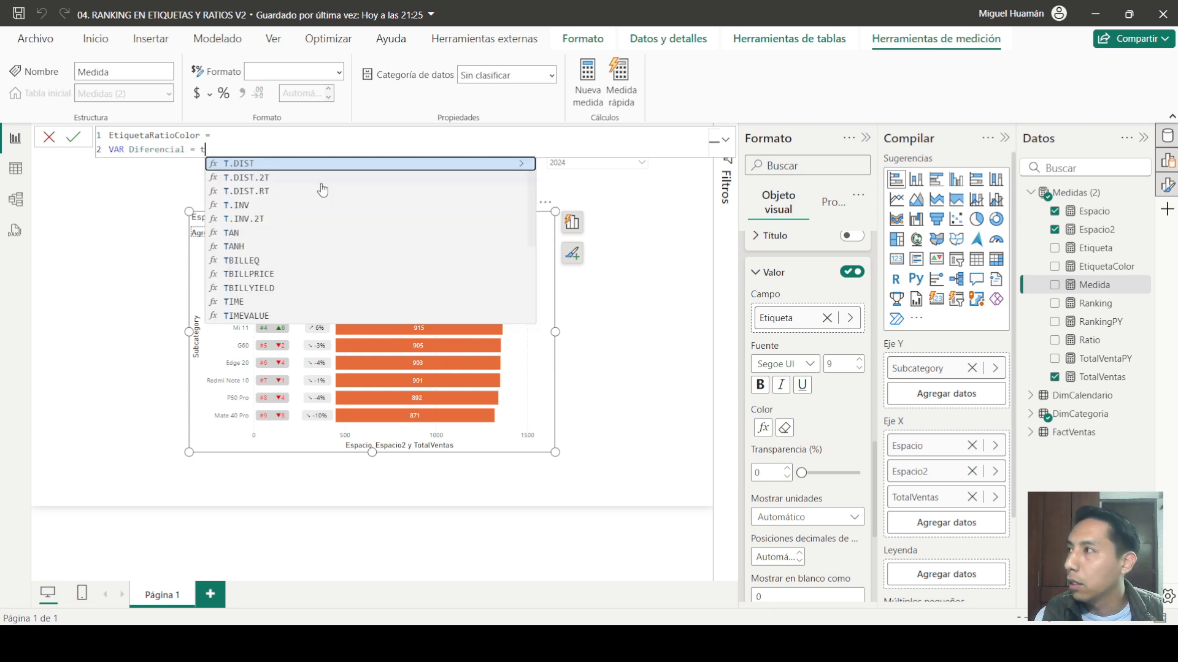
pyautogui.press('BackSpace')
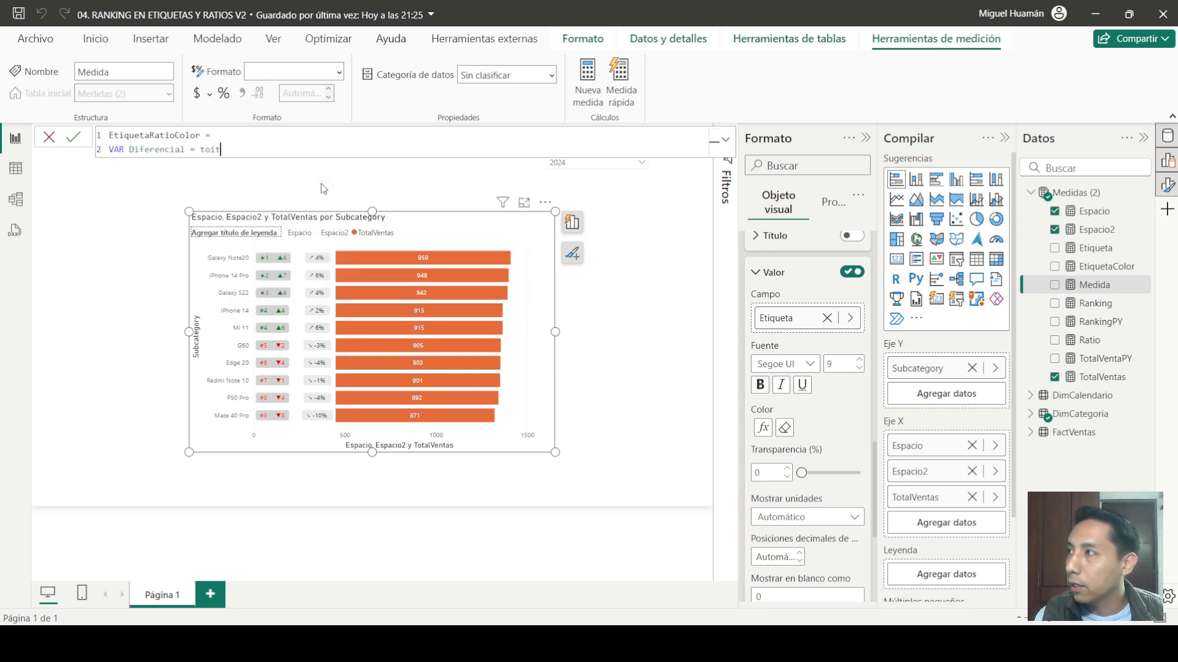
pyautogui.write('ot')
pyautogui.press('Up')
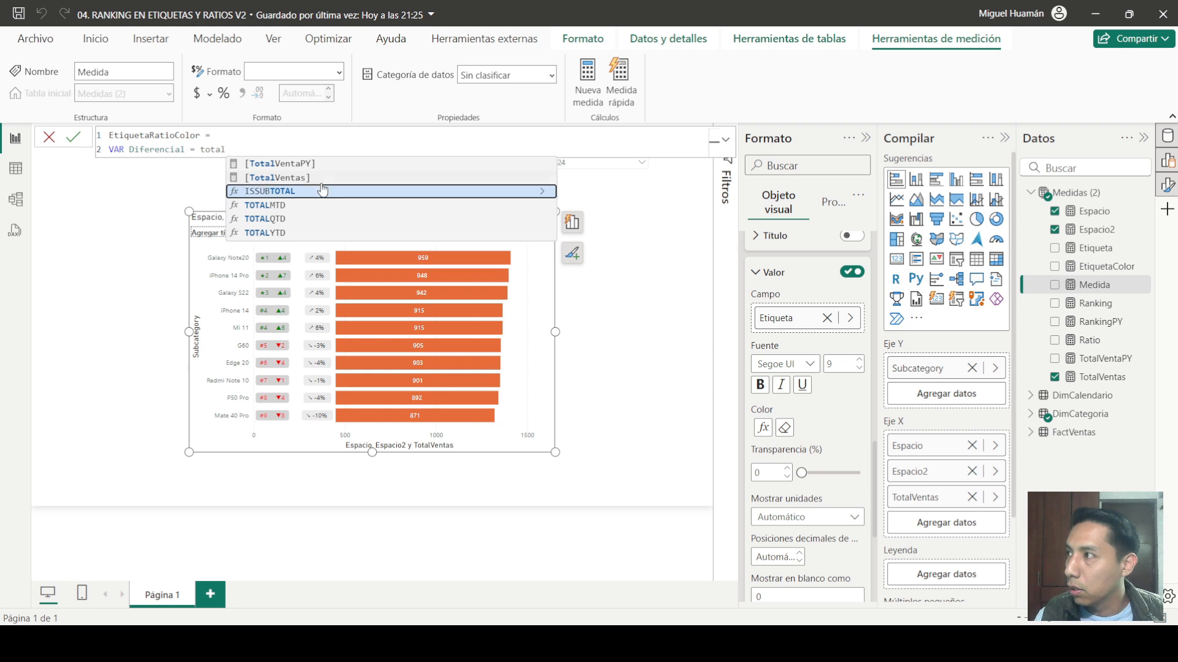
pyautogui.press('Up')
pyautogui.press('Tab')
pyautogui.write('-total')
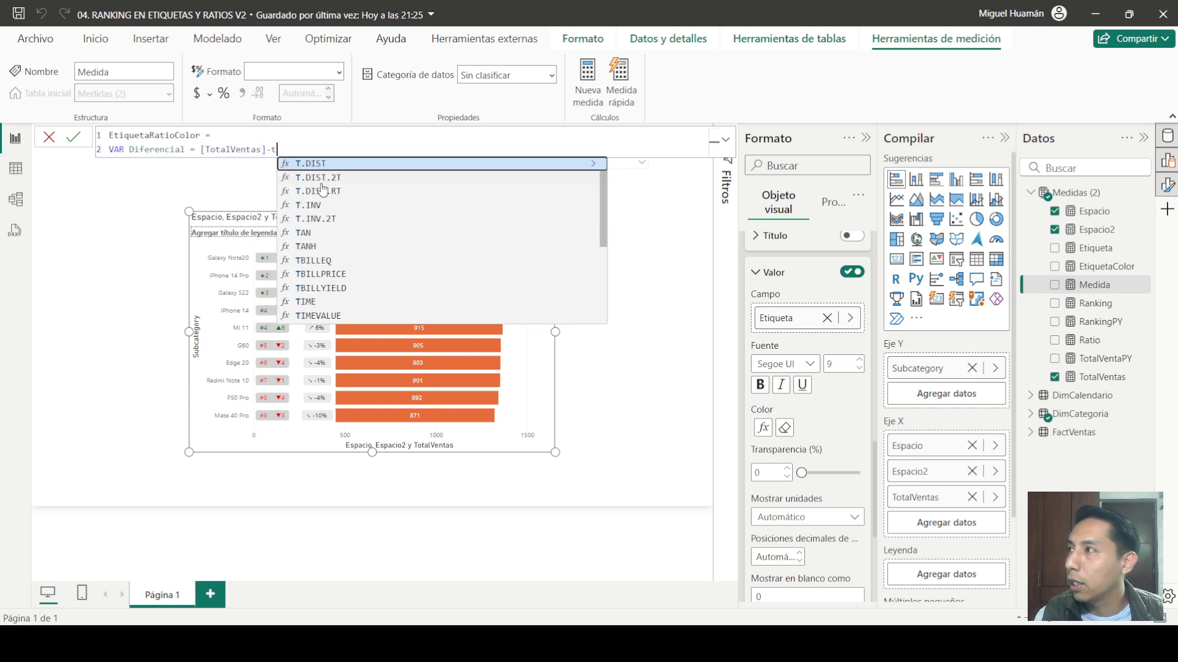
pyautogui.press('Up')
pyautogui.press('Up')
pyautogui.press('Tab')
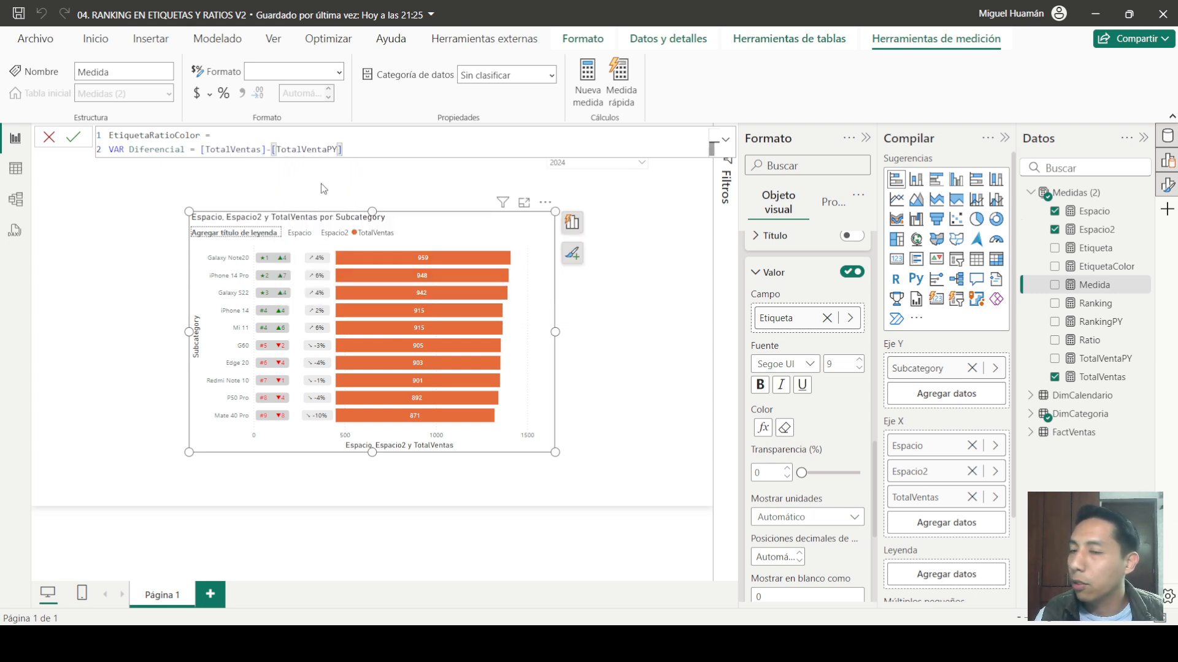
# Step: Start a second variable declaration named Ratio on the line below Diferencial
pyautogui.press('Return')
pyautogui.write('VAr')
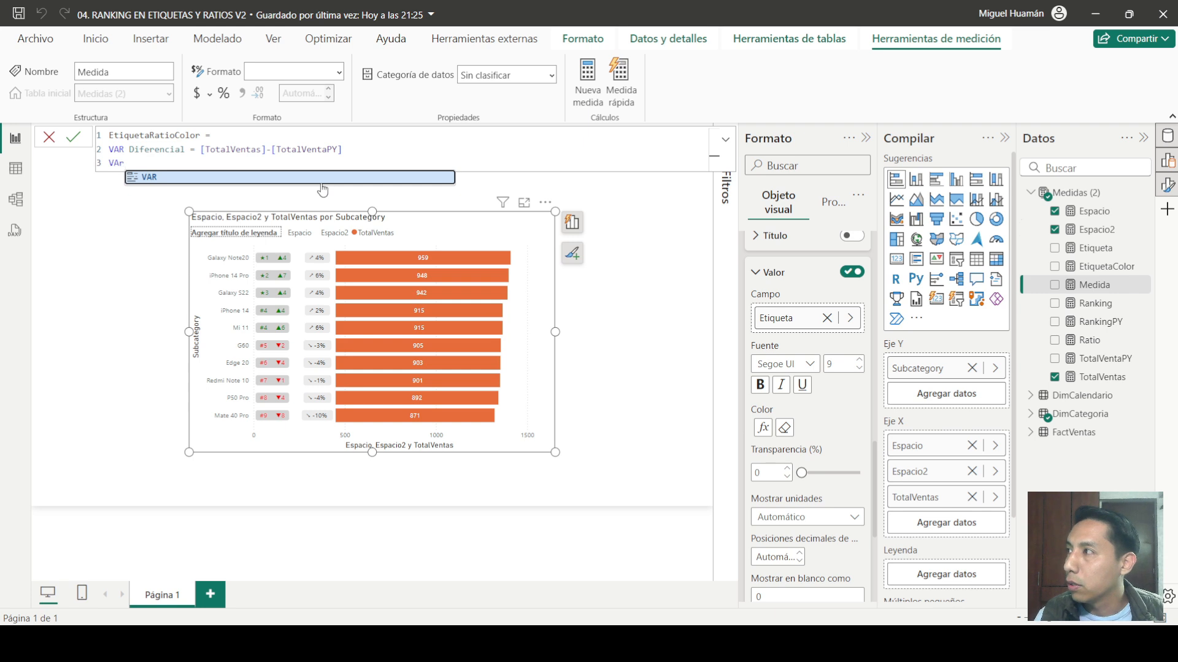
pyautogui.press('BackSpace')
pyautogui.press('BackSpace')
pyautogui.write('R ')
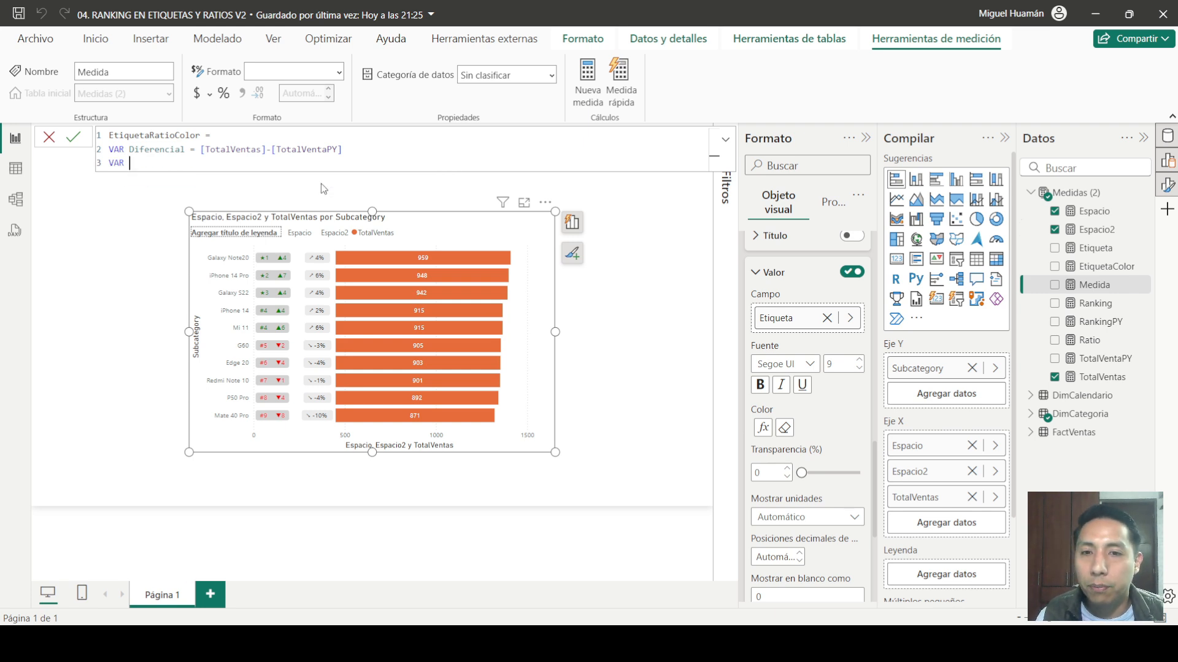
pyautogui.write('Ratio')
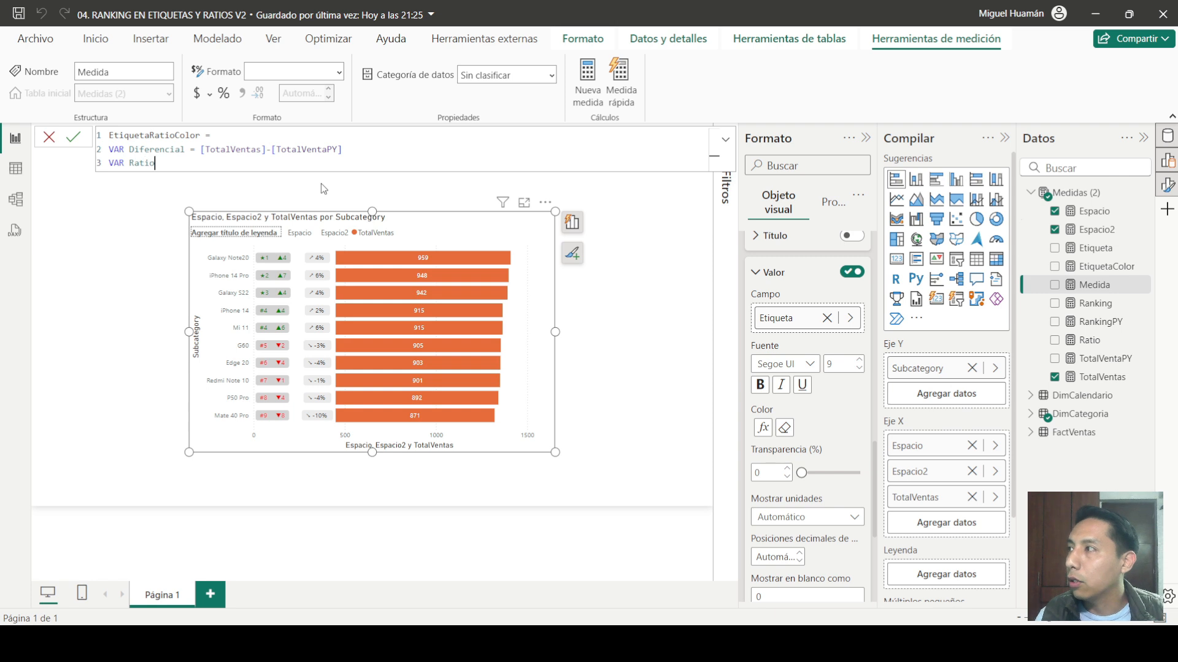
pyautogui.write(' =')
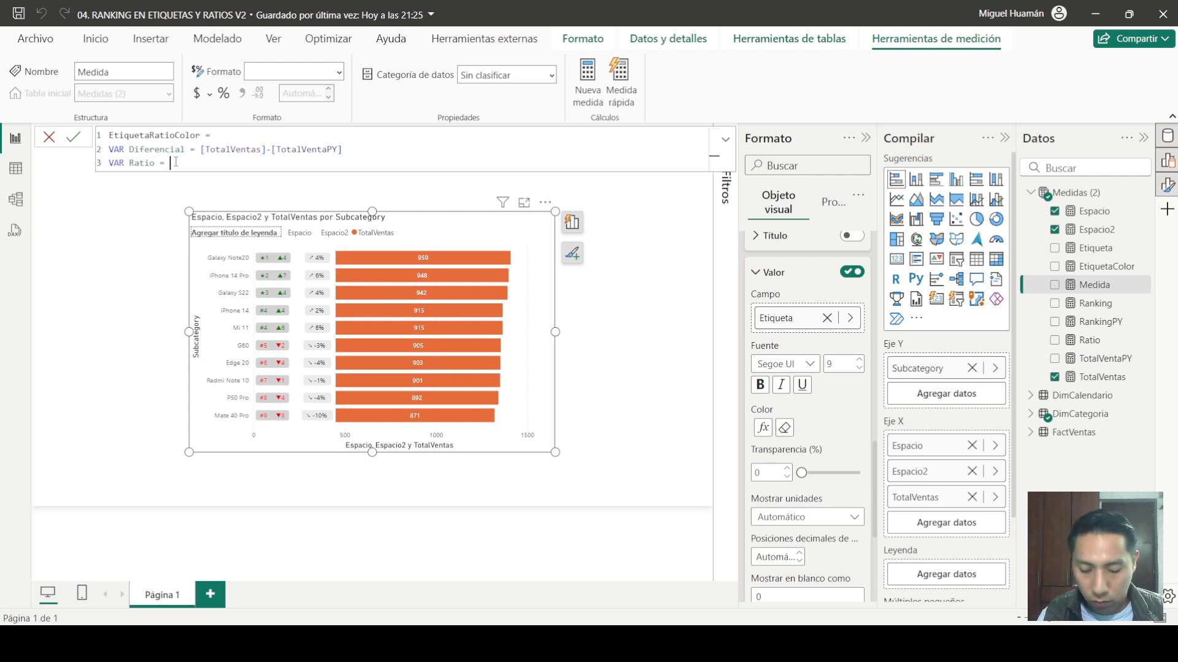
# Step: Assign Ratio a FORMAT expression containing a DIVIDE of Diferencial by [TotalVentaPY]
pyautogui.write('FORMA')
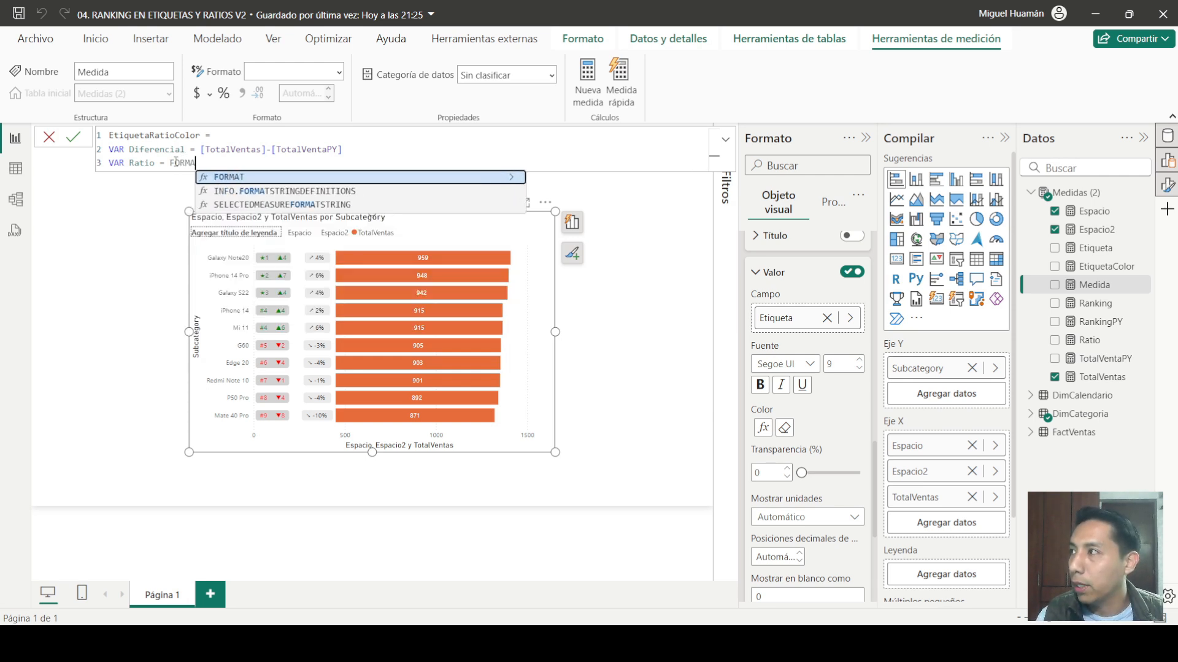
pyautogui.write('T(DI')
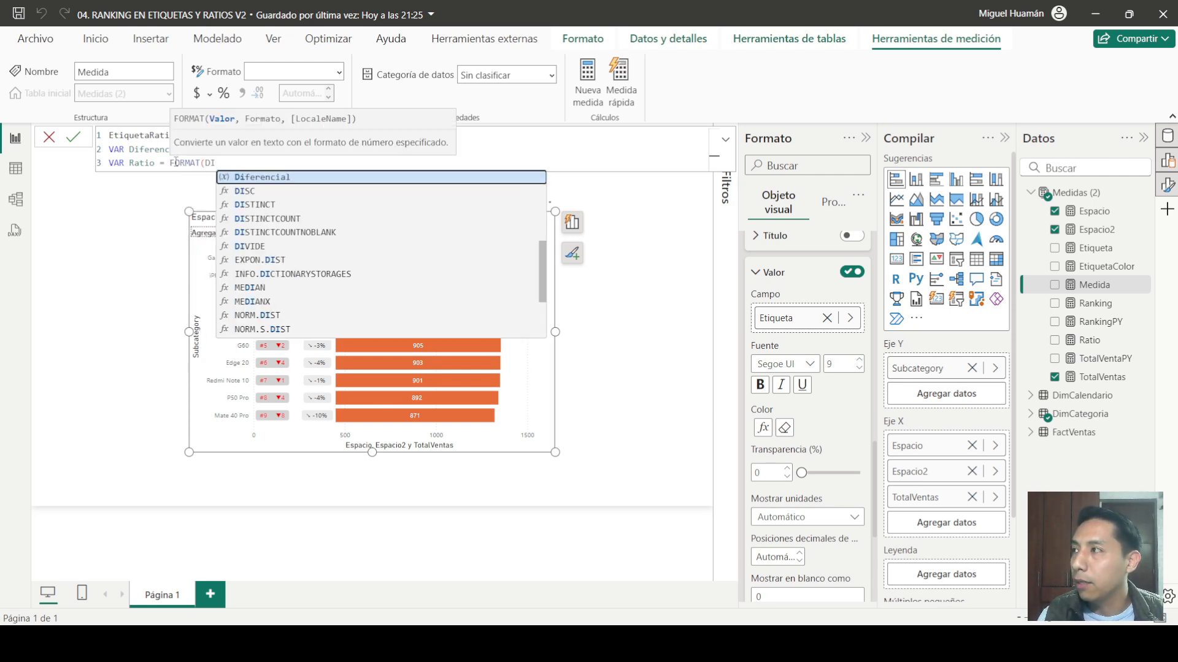
pyautogui.press('Down')
pyautogui.press('Down')
pyautogui.press('Down')
pyautogui.press('Down')
pyautogui.press('Down')
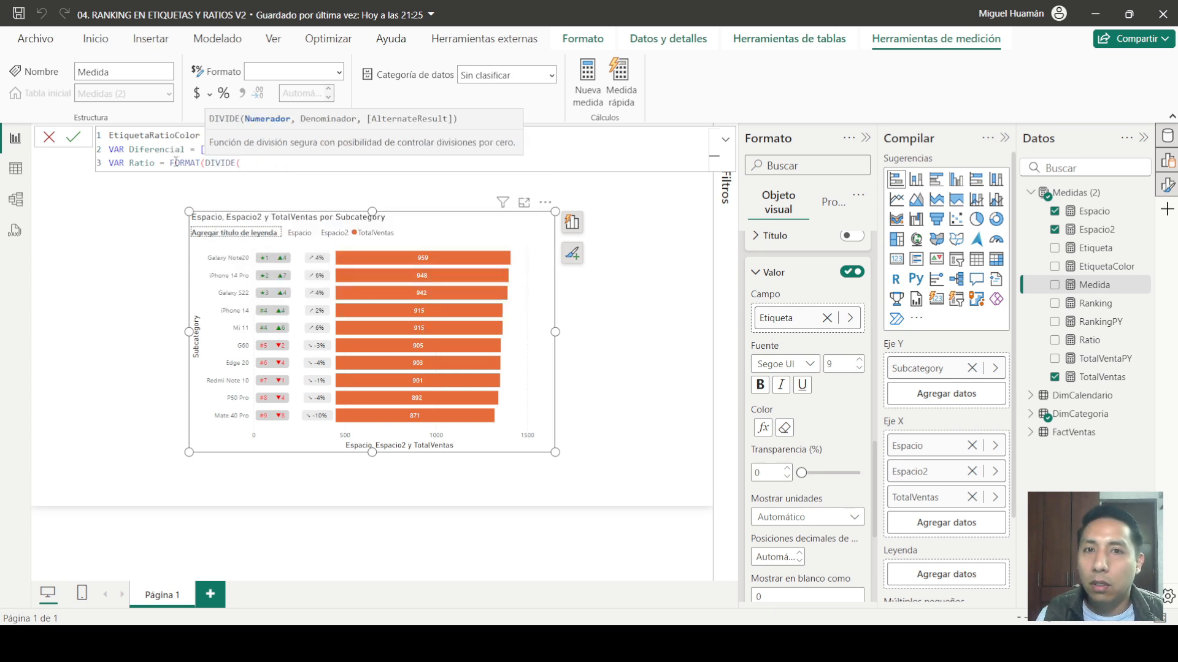
pyautogui.write('Diferencial')
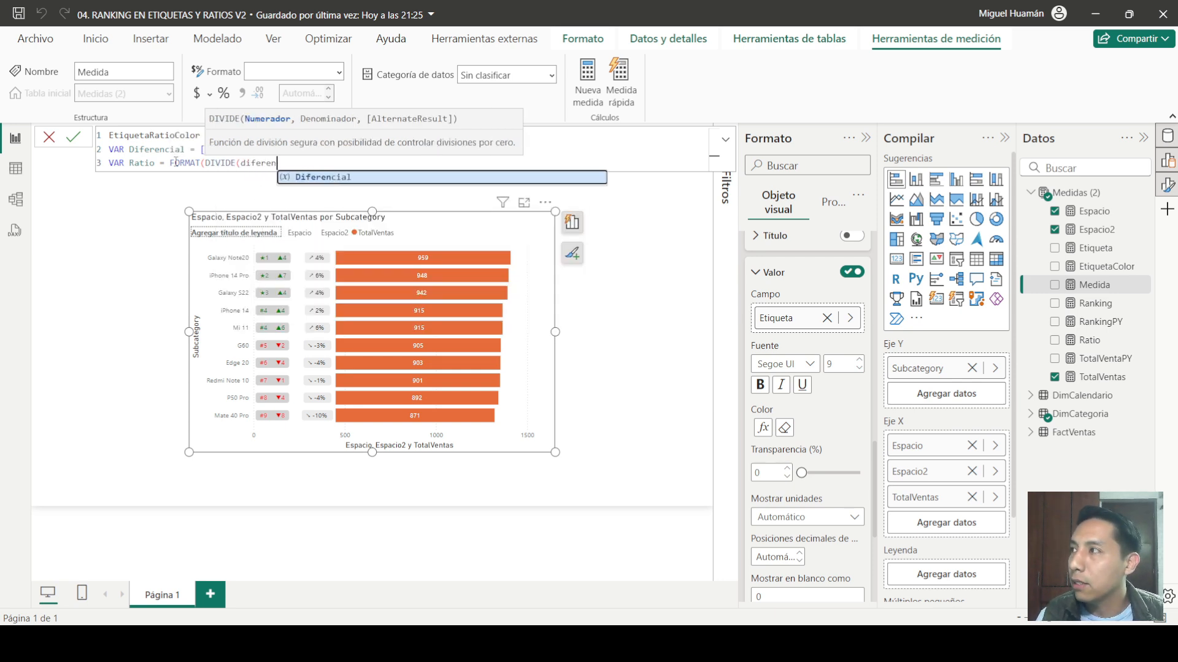
pyautogui.write(',total')
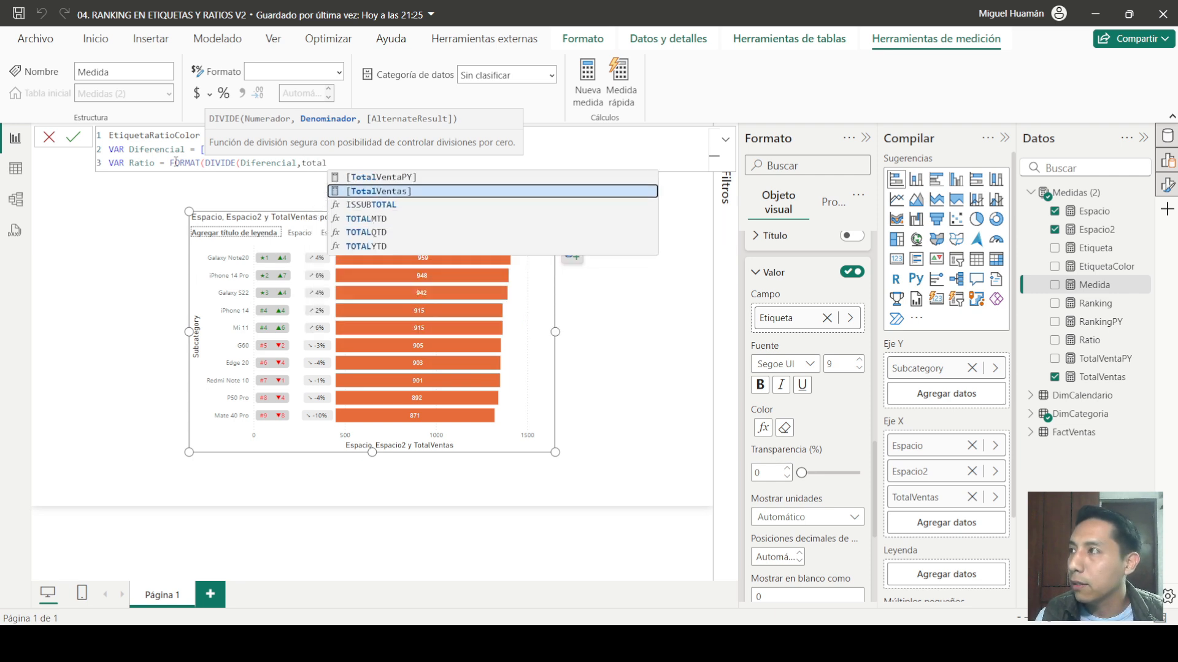
pyautogui.press('Up')
pyautogui.press('Tab')
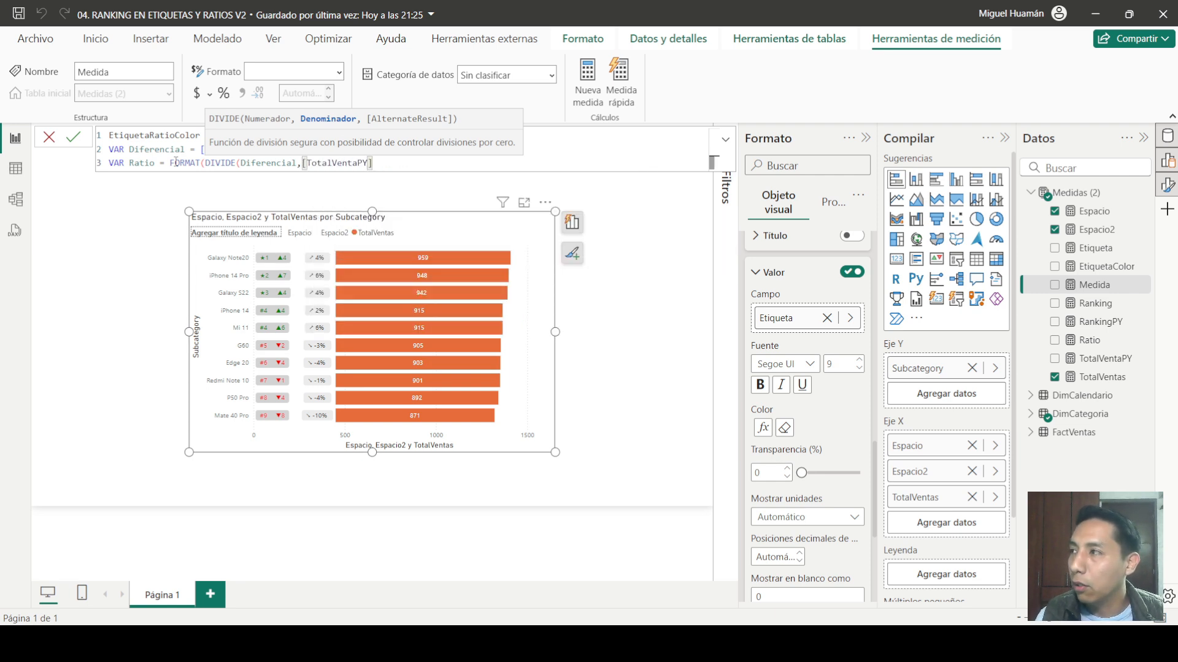
# Step: Close the DIVIDE function and complete the FORMAT expression with the "0%" format string
pyautogui.write('),"0%')
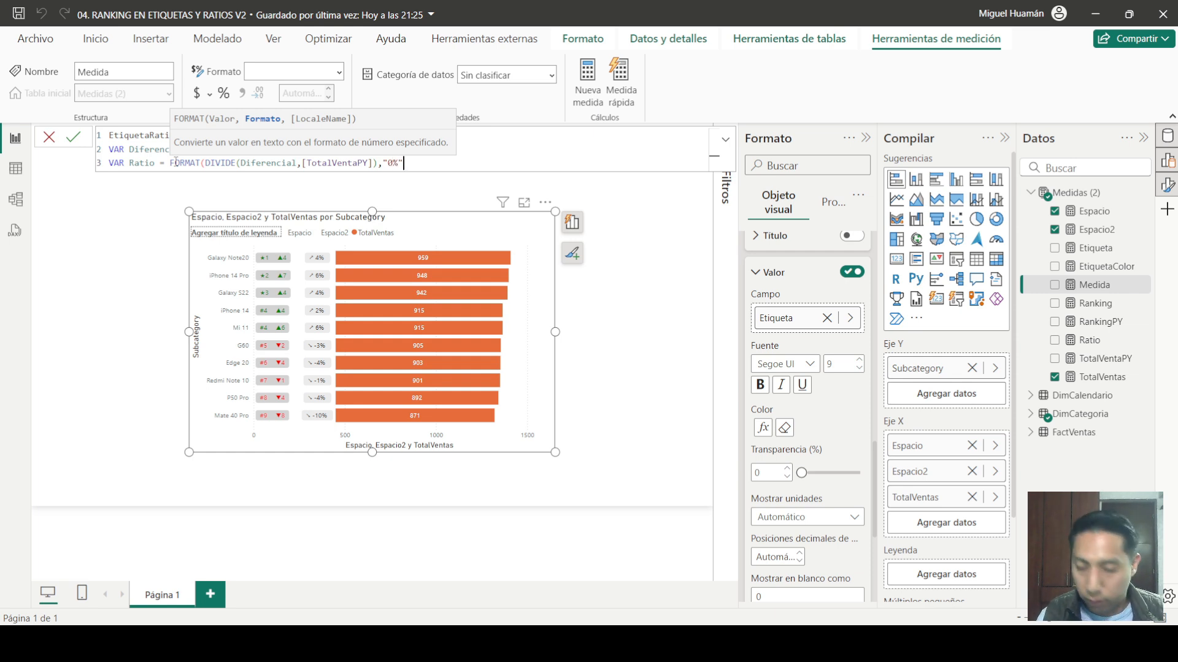
pyautogui.write('")')
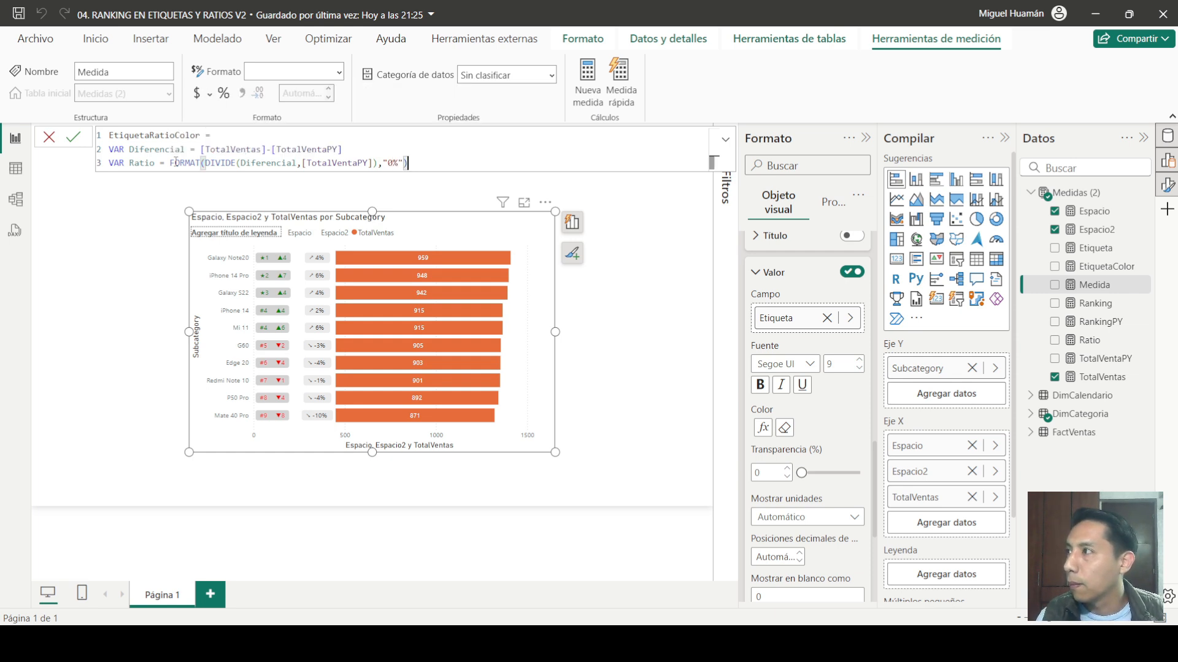
pyautogui.write(',')
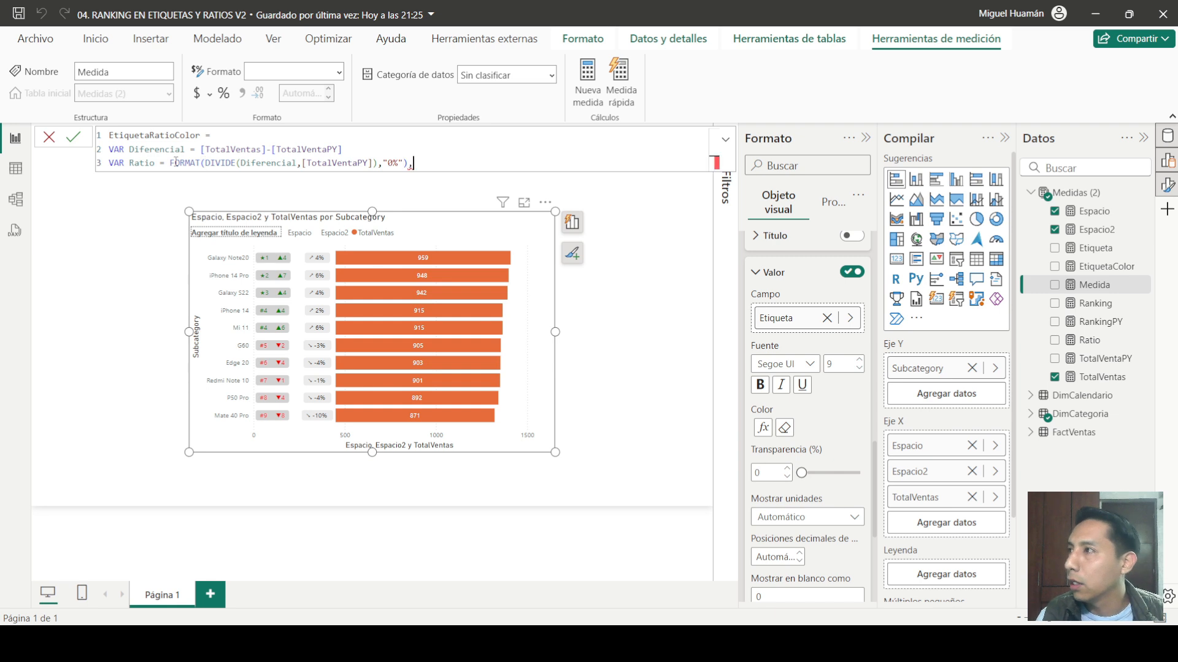
pyautogui.press('BackSpace')
# Step: Add a RETURN clause below the Ratio variable and open an empty line beneath it
pyautogui.hotkey('shift', 'Return')
pyautogui.write('RETU')
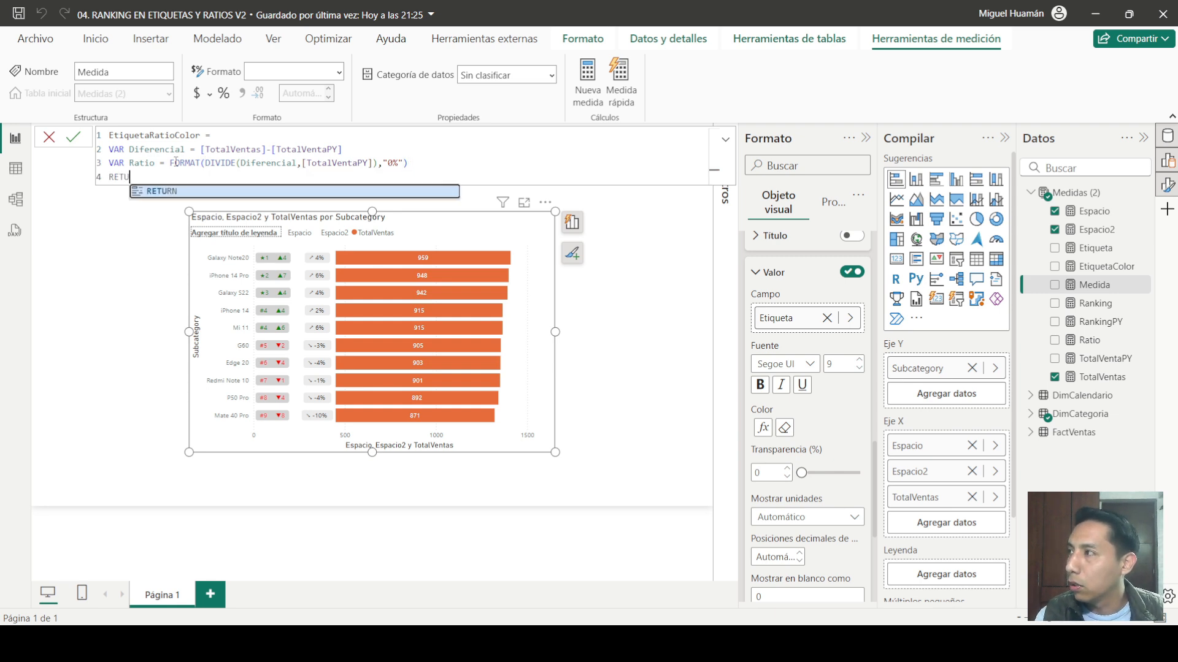
pyautogui.write('RN')
pyautogui.hotkey('shift', 'Return')
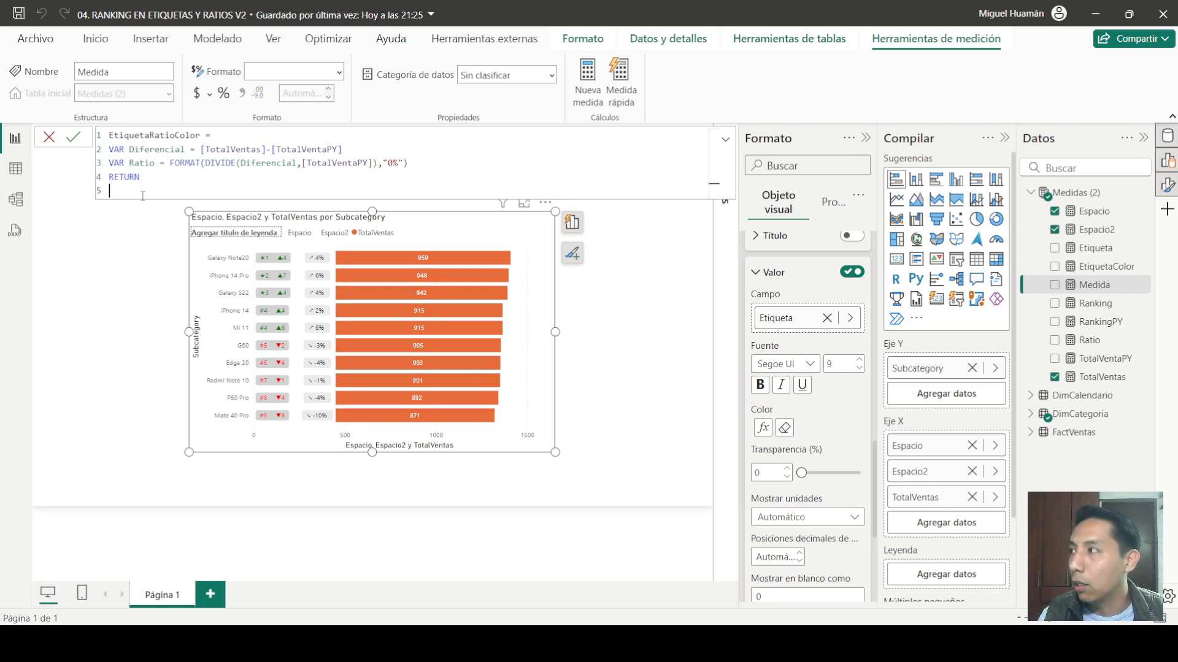
# Step: Complete EtiquetaRatioColor with a SWITCH(TRUE()) returning "grey", "red" or "green" for Diferencial equal to, below or above 0, and commit it
pyautogui.write('SWITCH(     TRUE(),     Diferencial = 0, "grey",     Diferencial < 0, "red",     Diferencial > 0, "green" )')
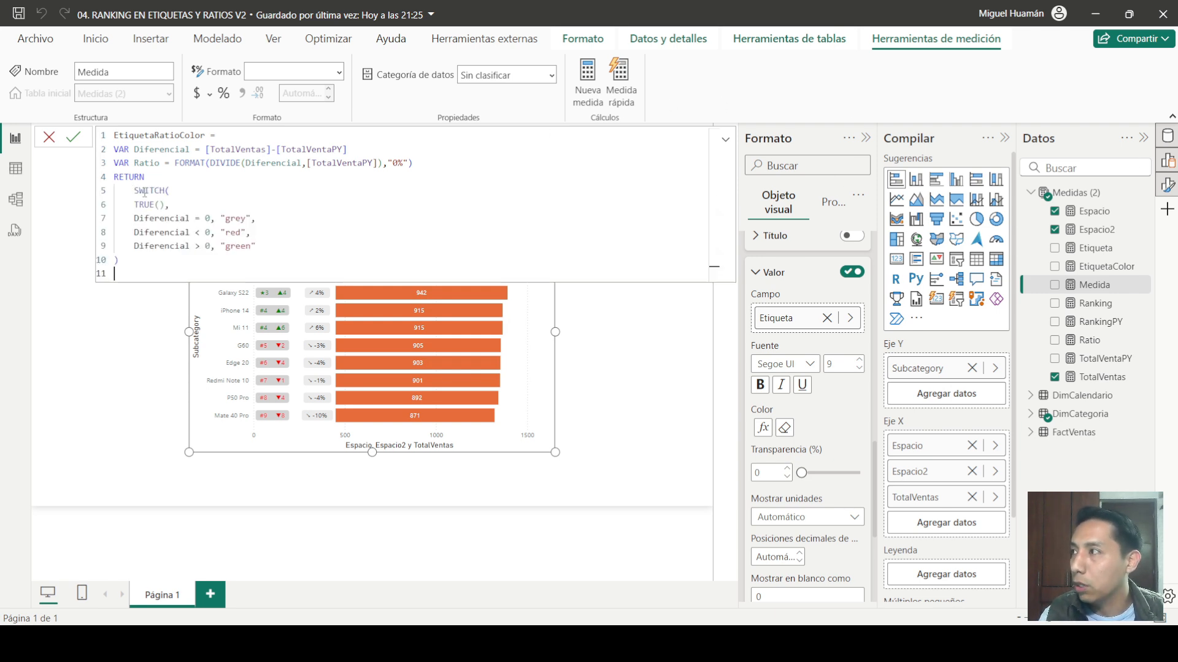
pyautogui.click(169, 232)
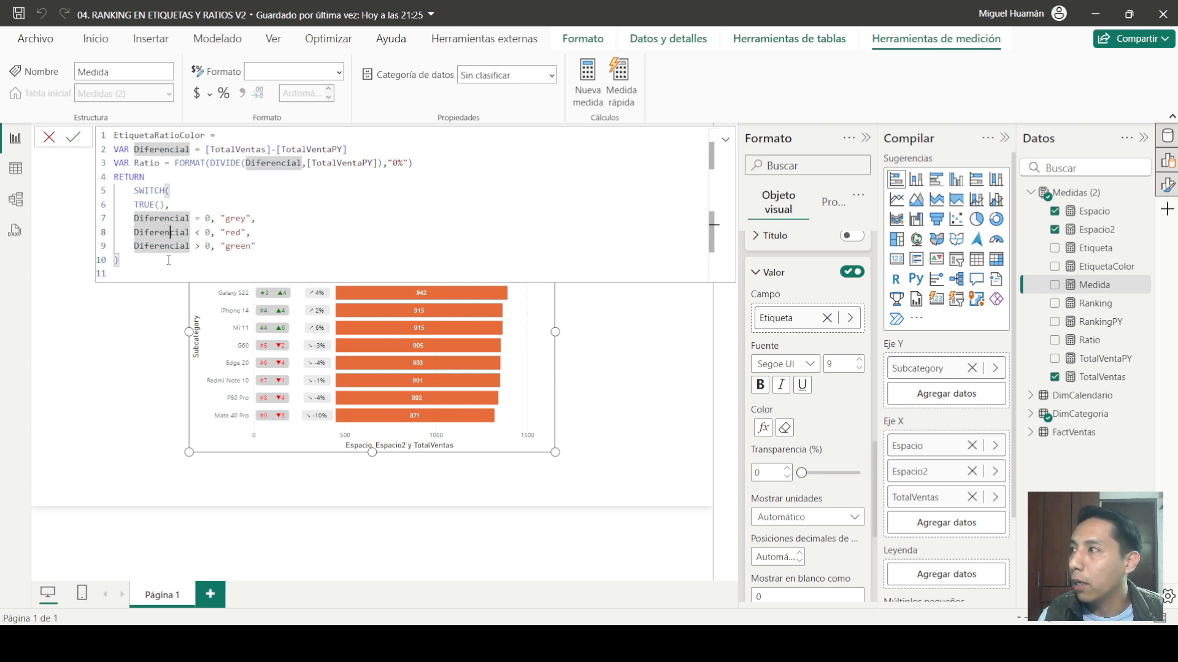
pyautogui.click(225, 218)
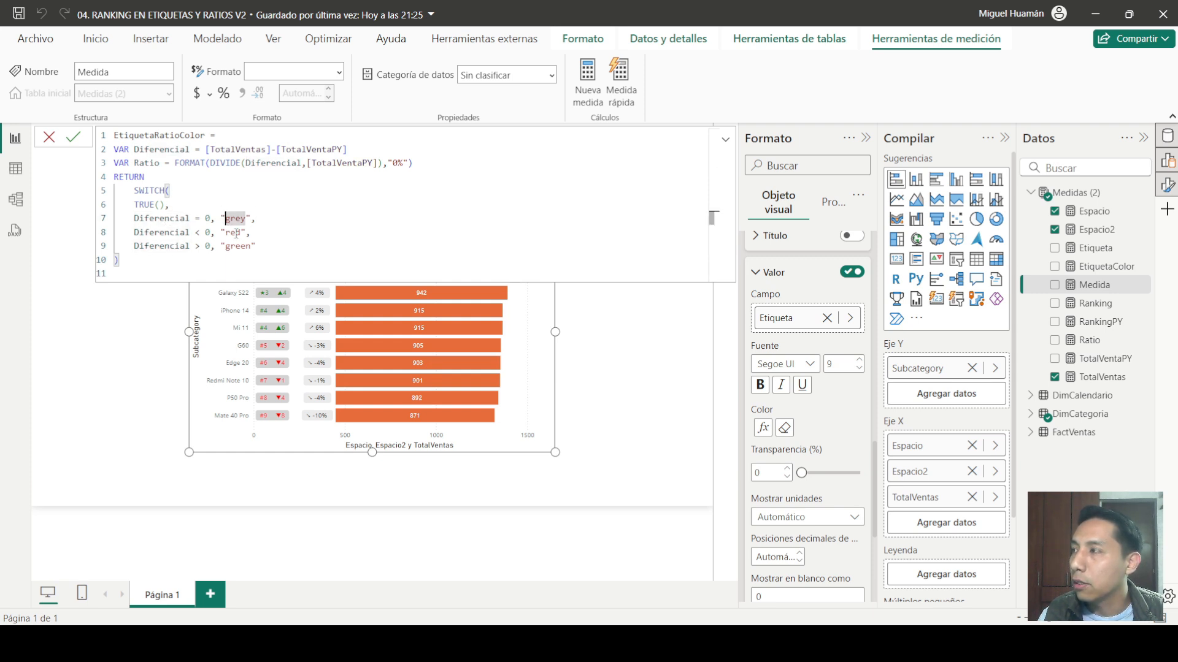
pyautogui.click(74, 140)
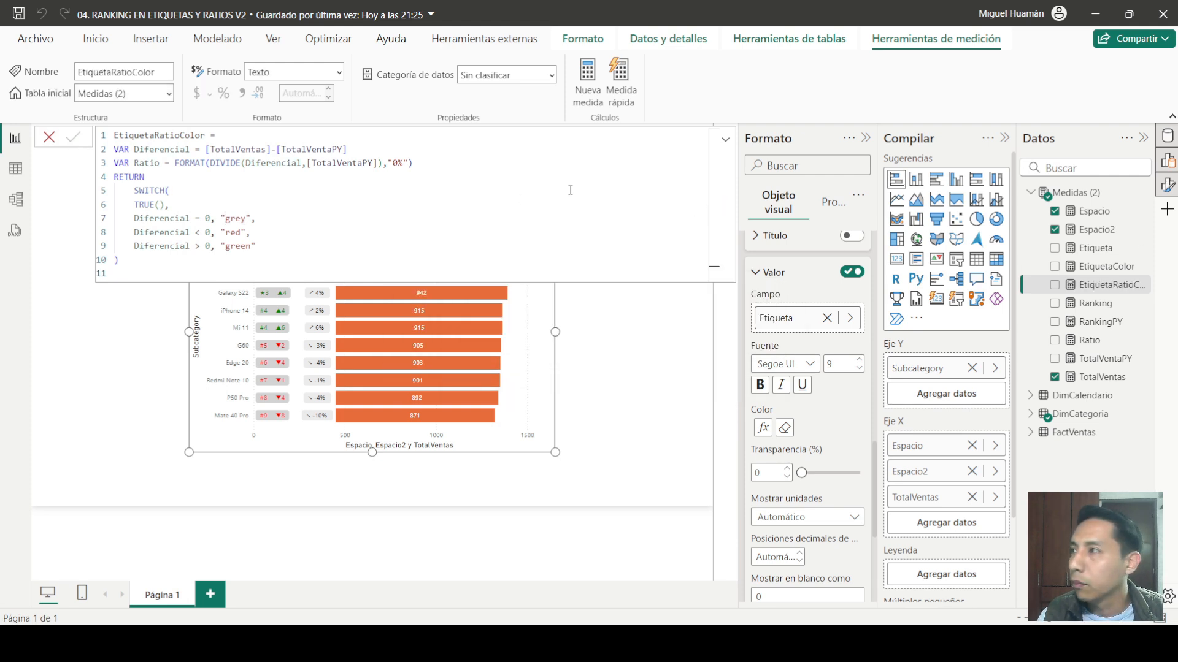
pyautogui.click(48, 139)
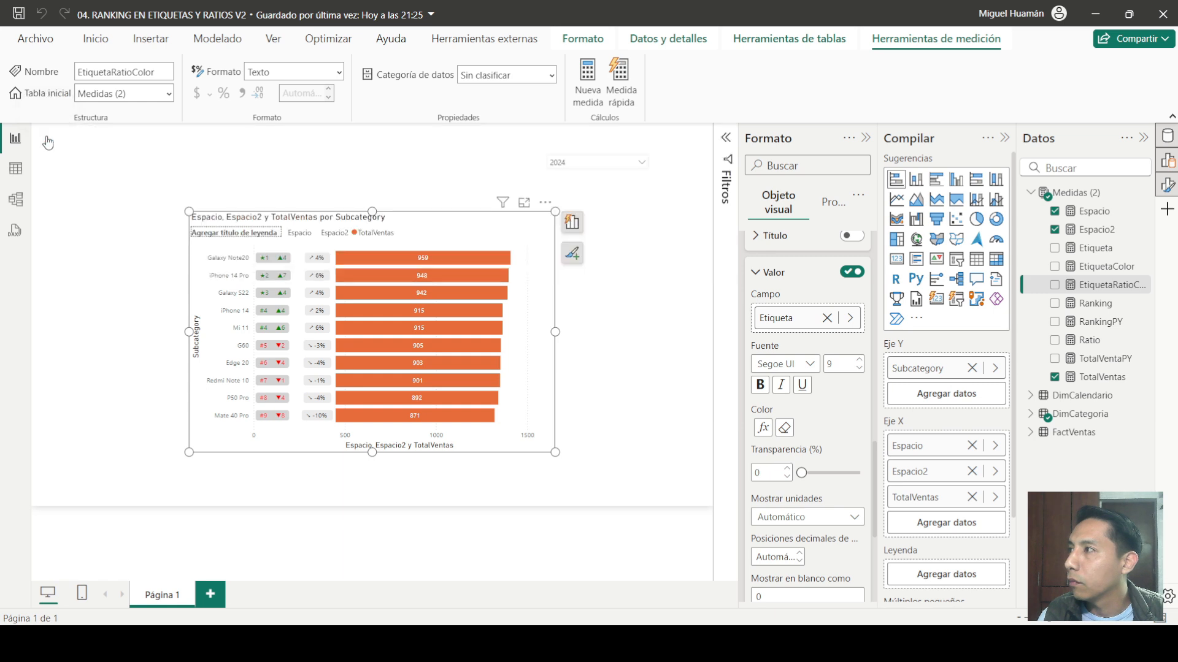
# Step: Switch the data label settings to the Espacio2 series and open the conditional formatting of its value color
pyautogui.click(778, 275)
pyautogui.scroll(2, 795, 370)
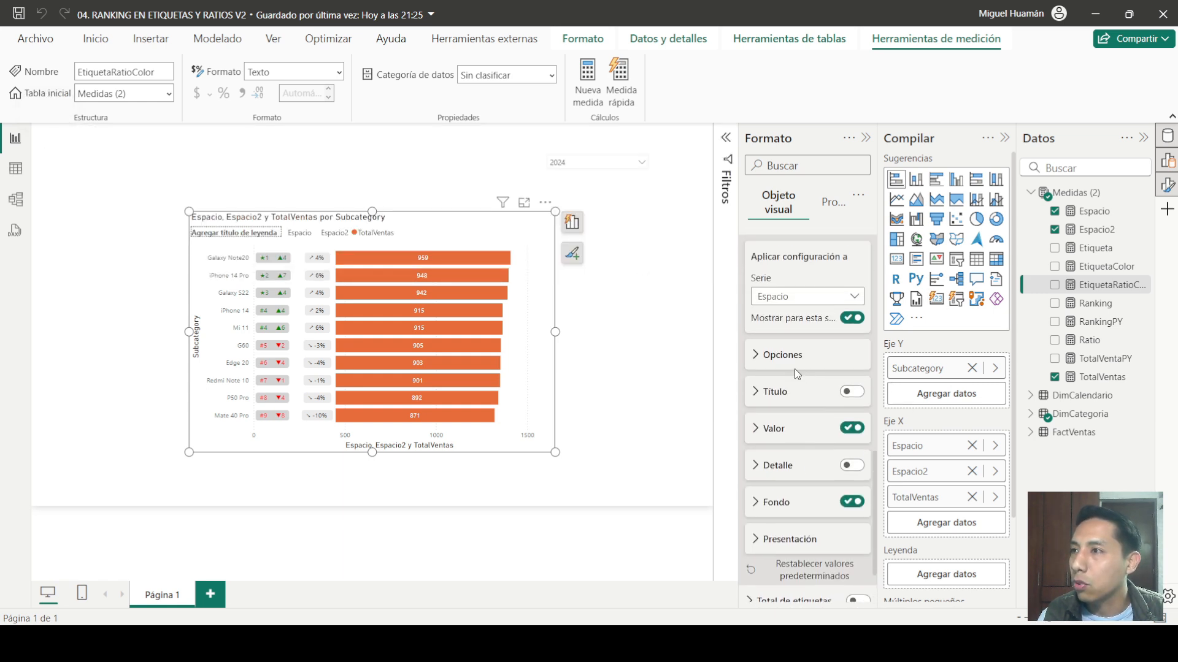
pyautogui.scroll(2, 798, 341)
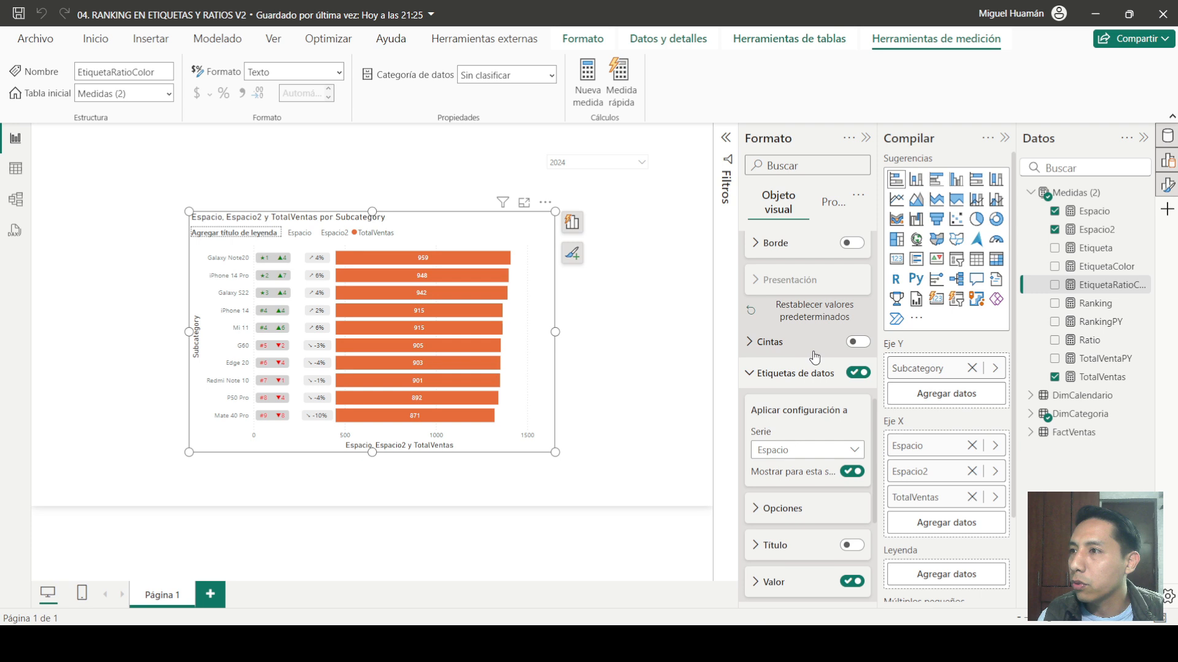
pyautogui.click(801, 449)
pyautogui.click(801, 507)
pyautogui.click(801, 509)
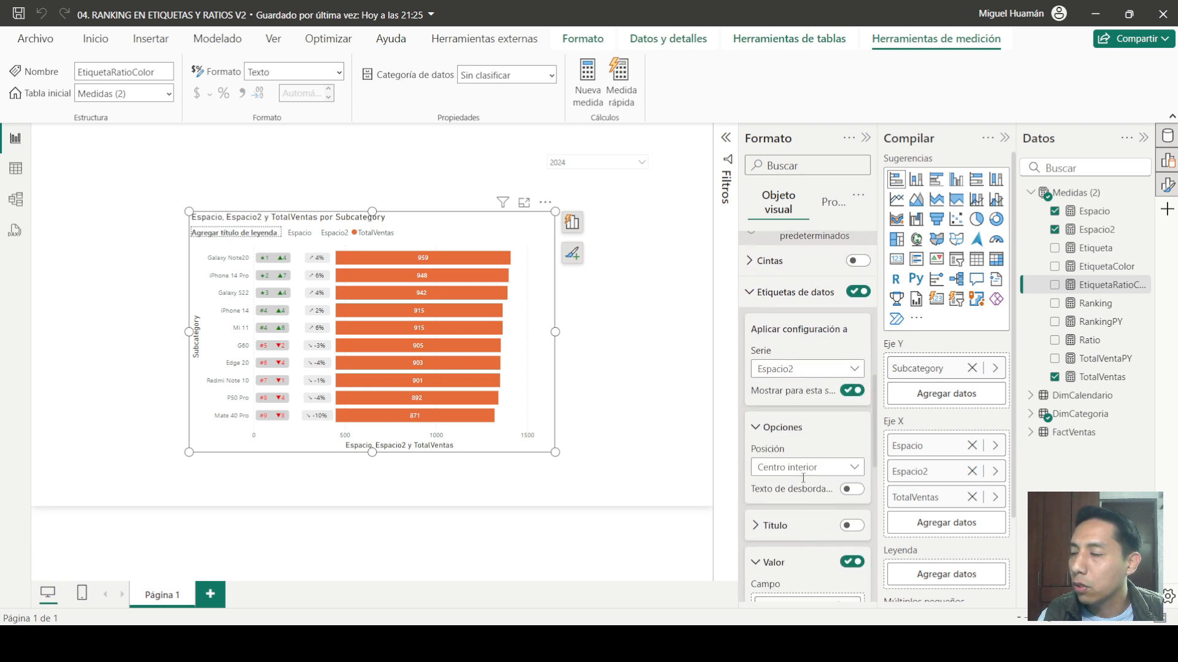
pyautogui.click(774, 559)
pyautogui.scroll(-3, 828, 471)
pyautogui.click(803, 491)
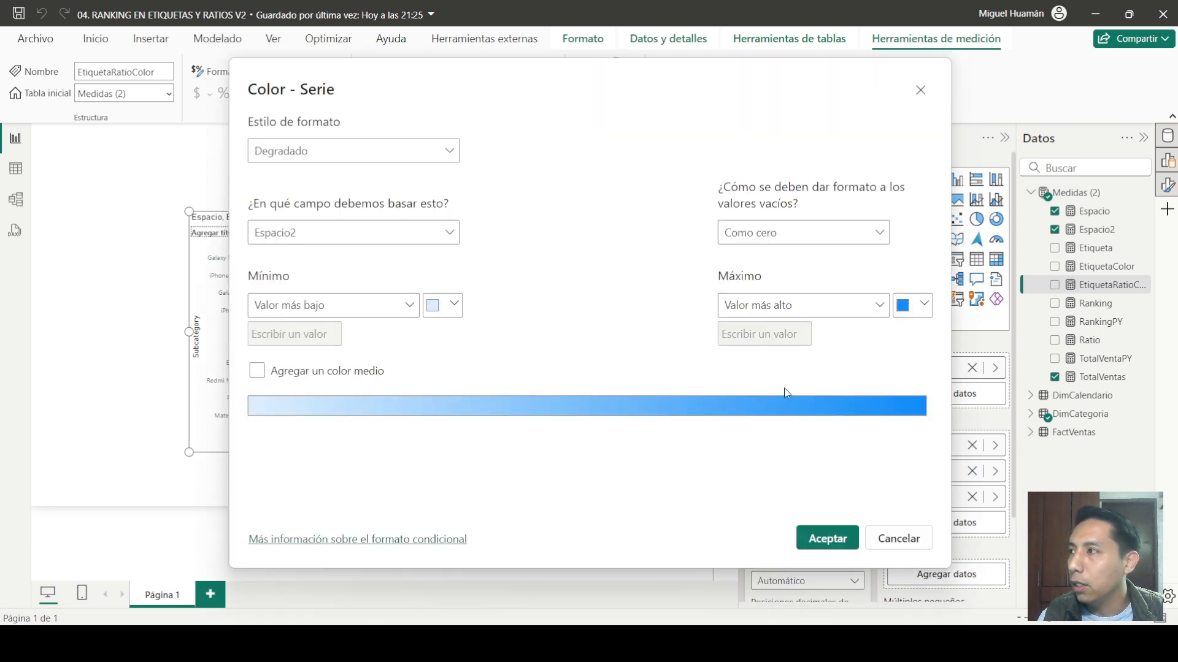
# Step: Base the Espacio2 label color on the field value of the EtiquetaRatioColor measure and apply it
pyautogui.click(316, 158)
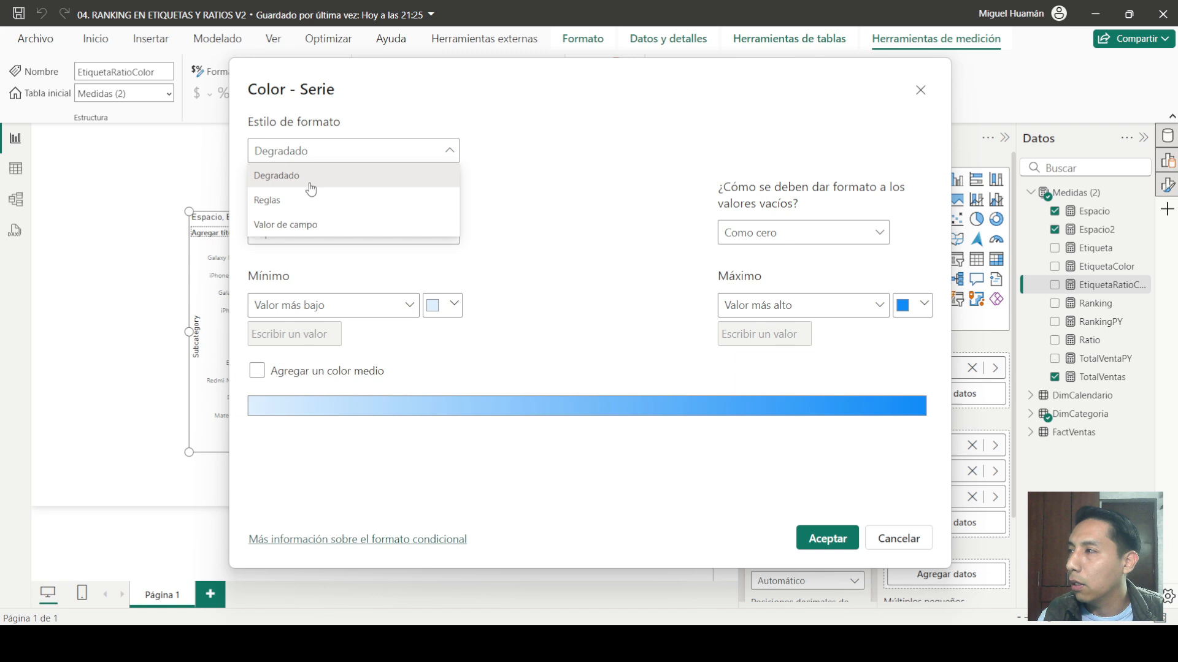
pyautogui.click(300, 226)
pyautogui.click(348, 226)
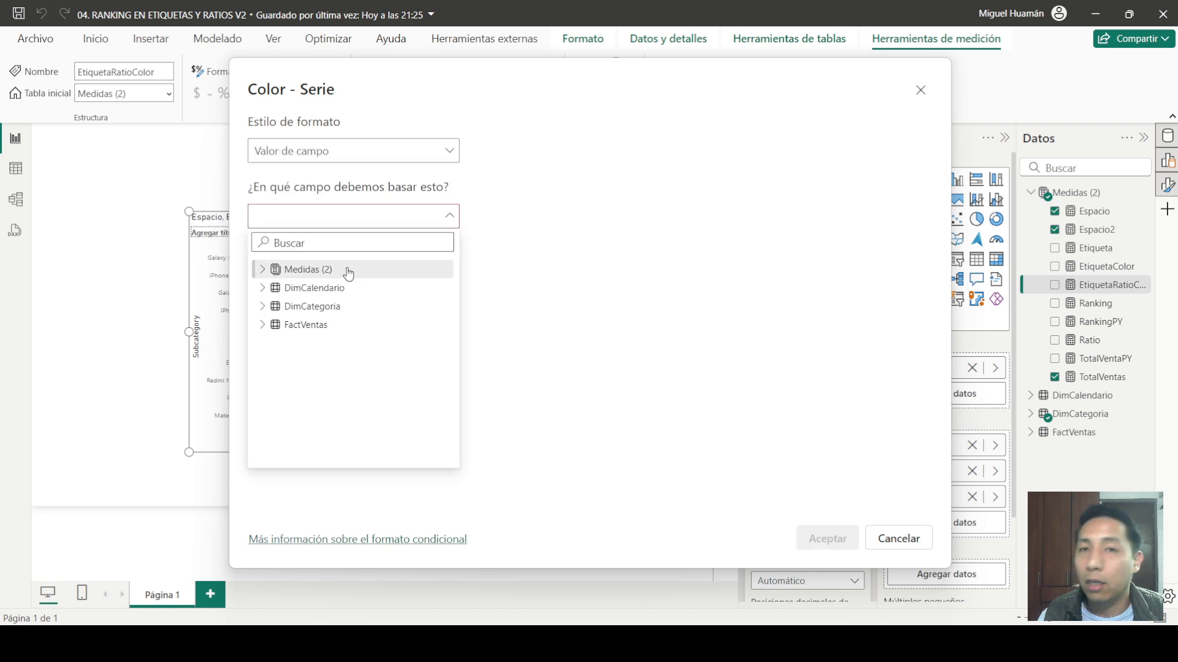
pyautogui.write('color')
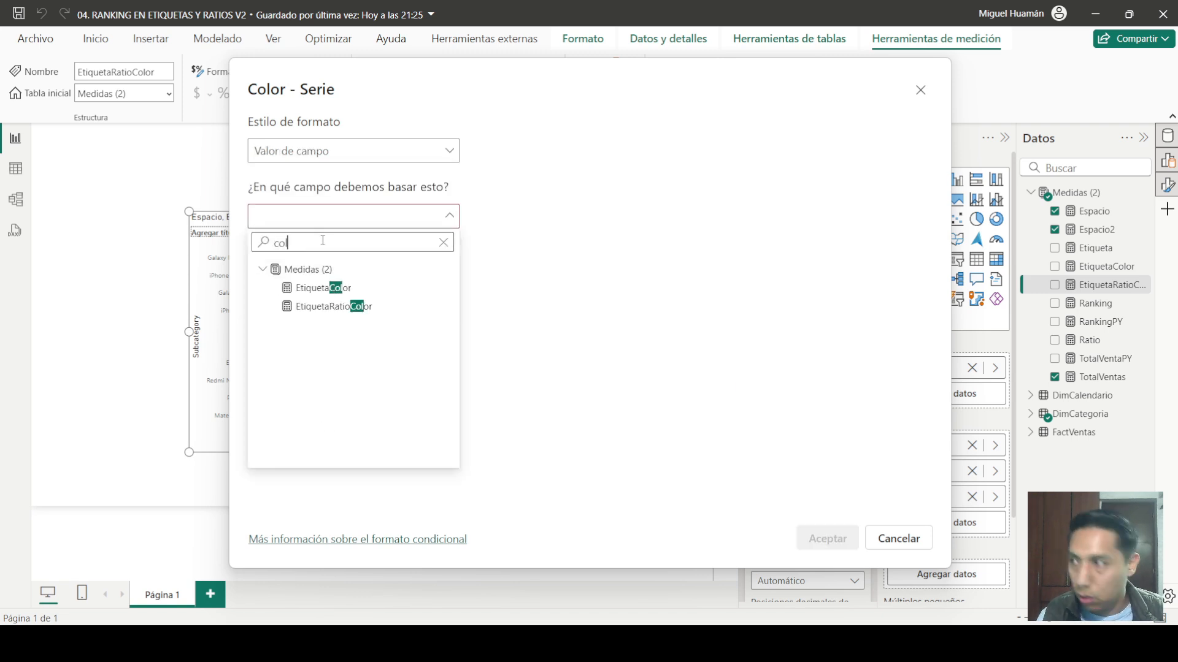
pyautogui.click(355, 306)
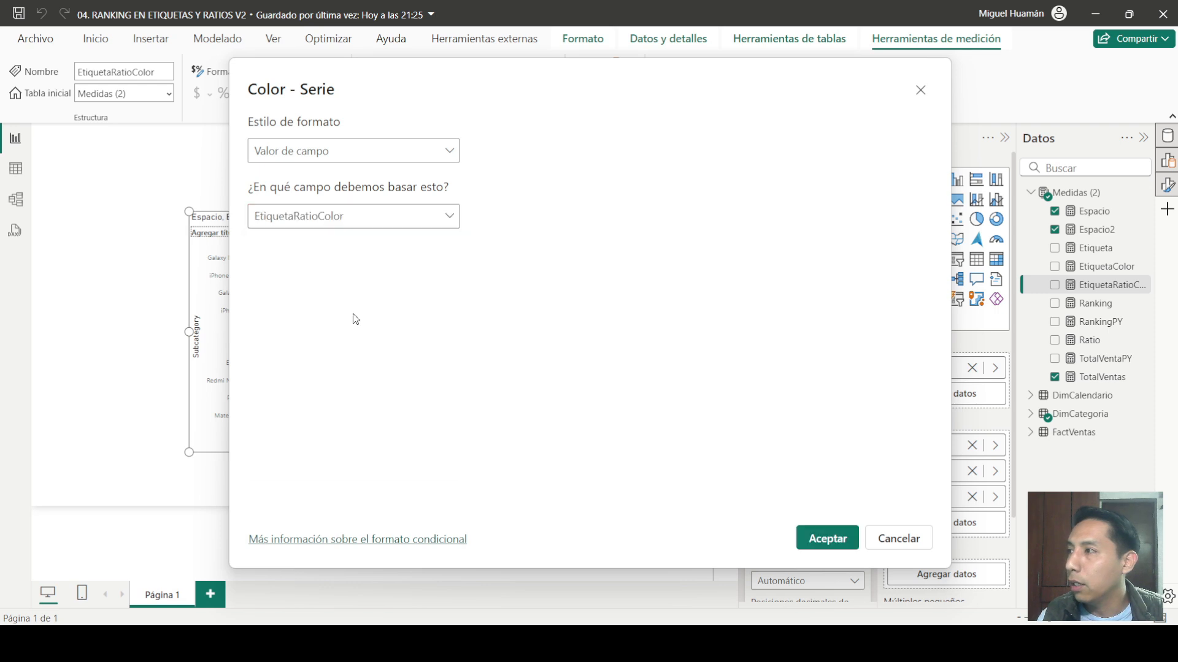
pyautogui.click(803, 536)
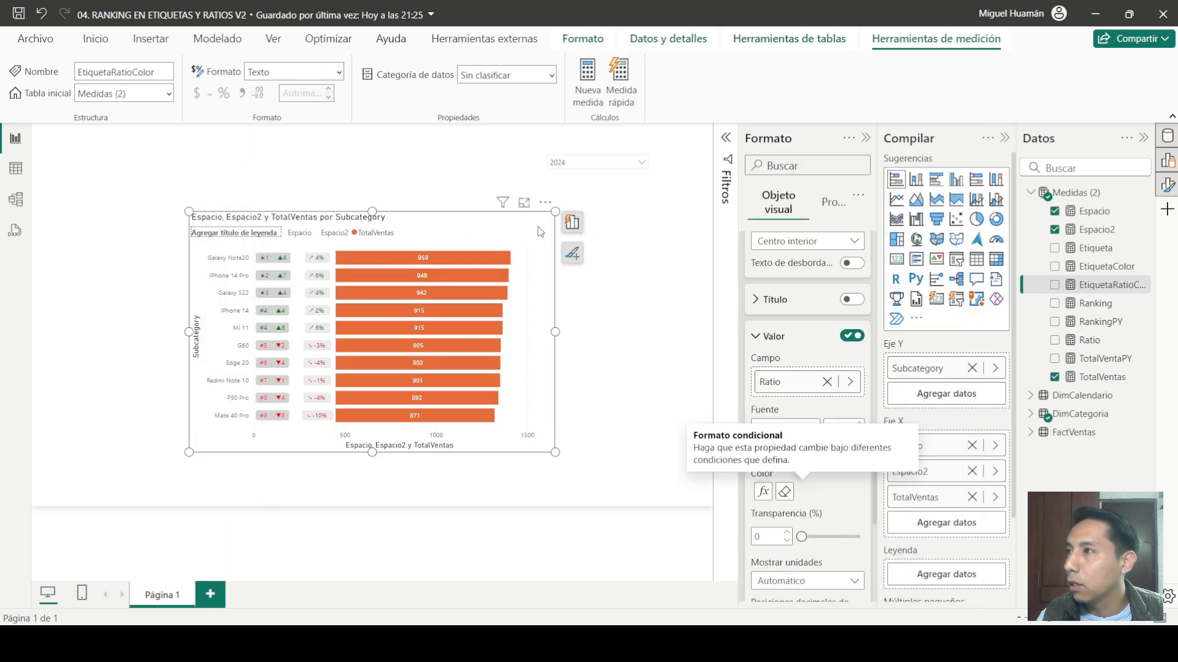
# Step: Check the label colors in focus mode, return to the report and move the chart slightly down the page
pyautogui.click(523, 202)
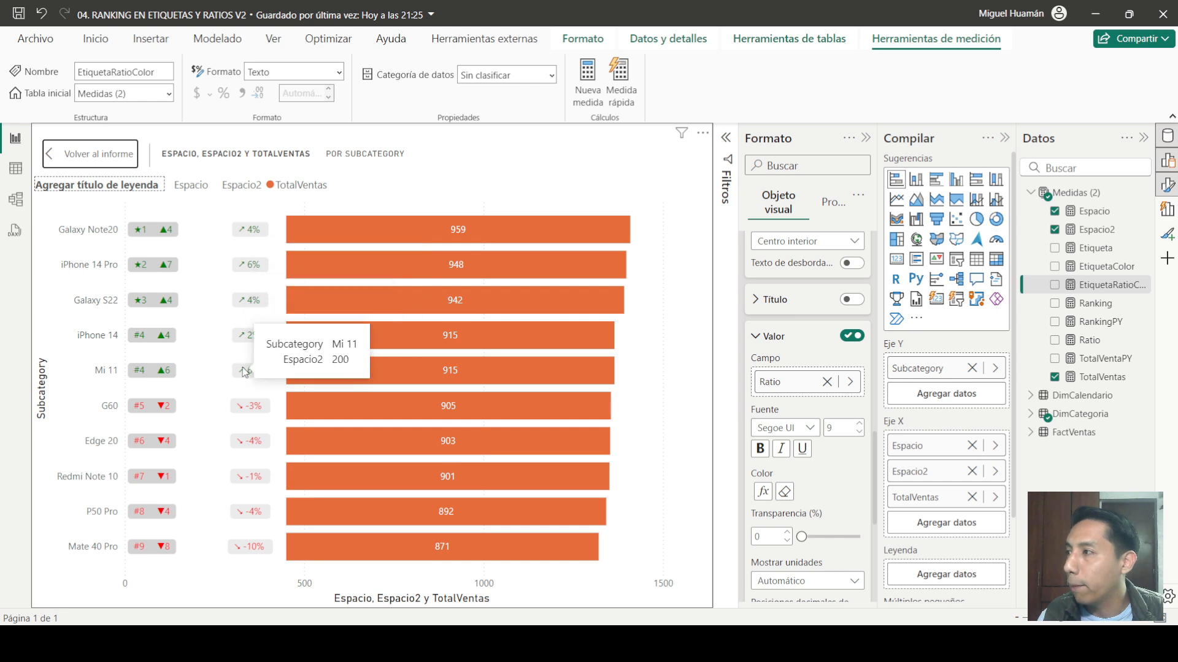
pyautogui.click(90, 154)
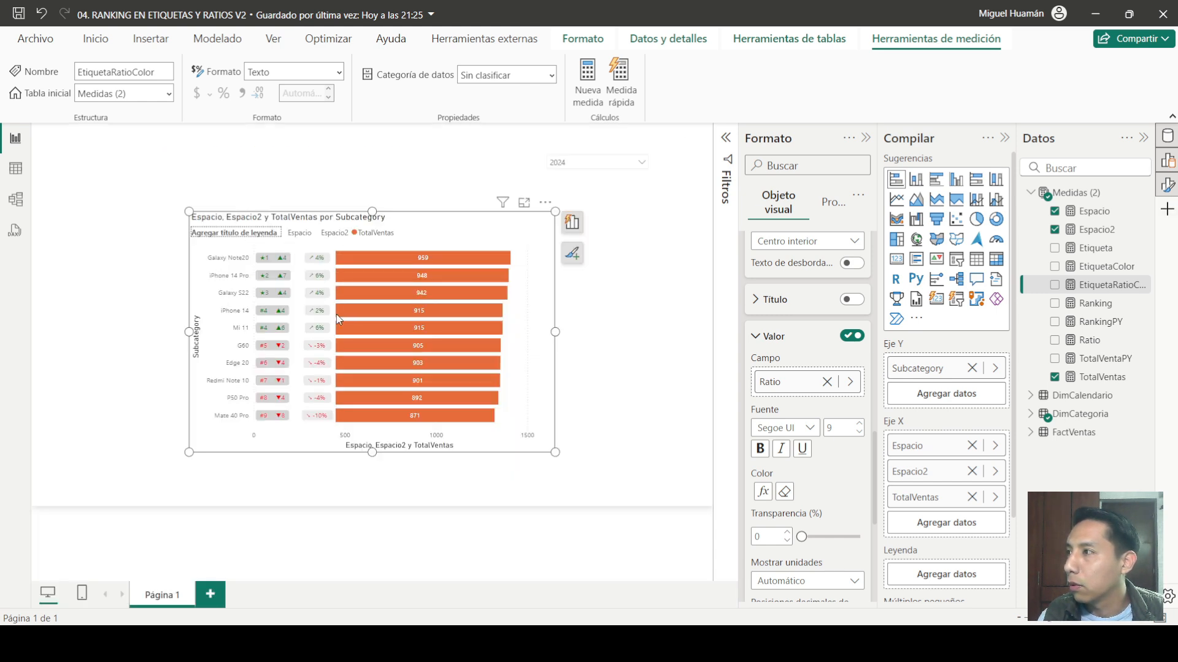
pyautogui.moveTo(415, 218); pyautogui.dragTo(415, 232)
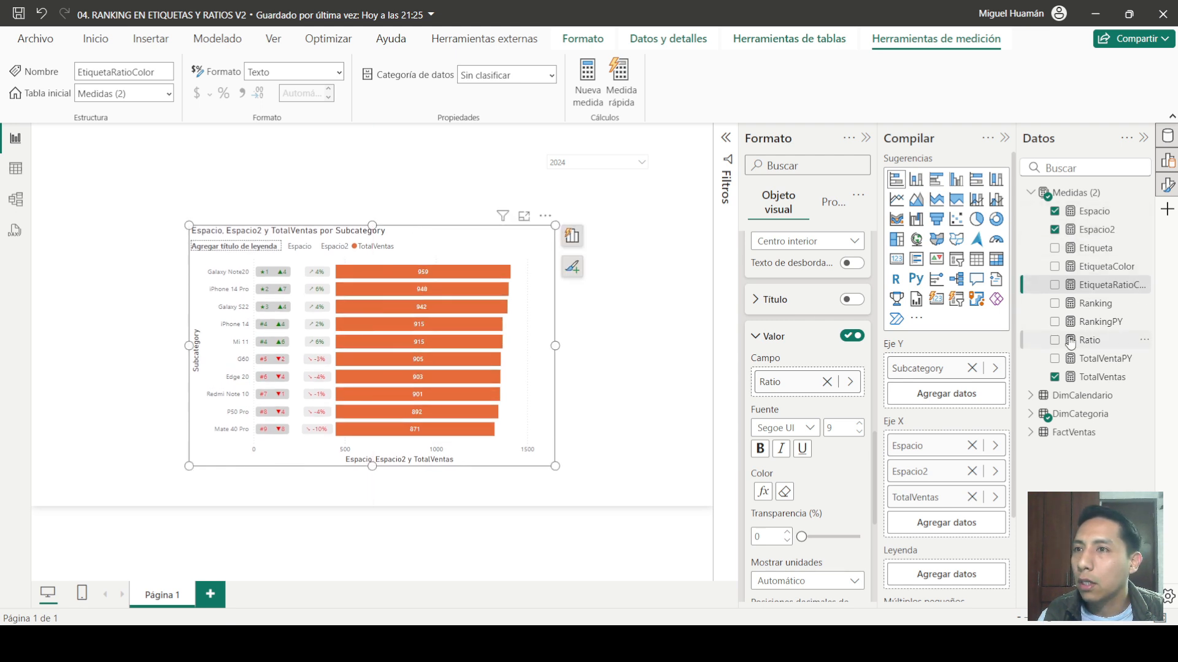
# Step: Set the REPT repeat count of the Blanco variable in the Etiqueta measure to 4 and commit the formula
pyautogui.click(1096, 378)
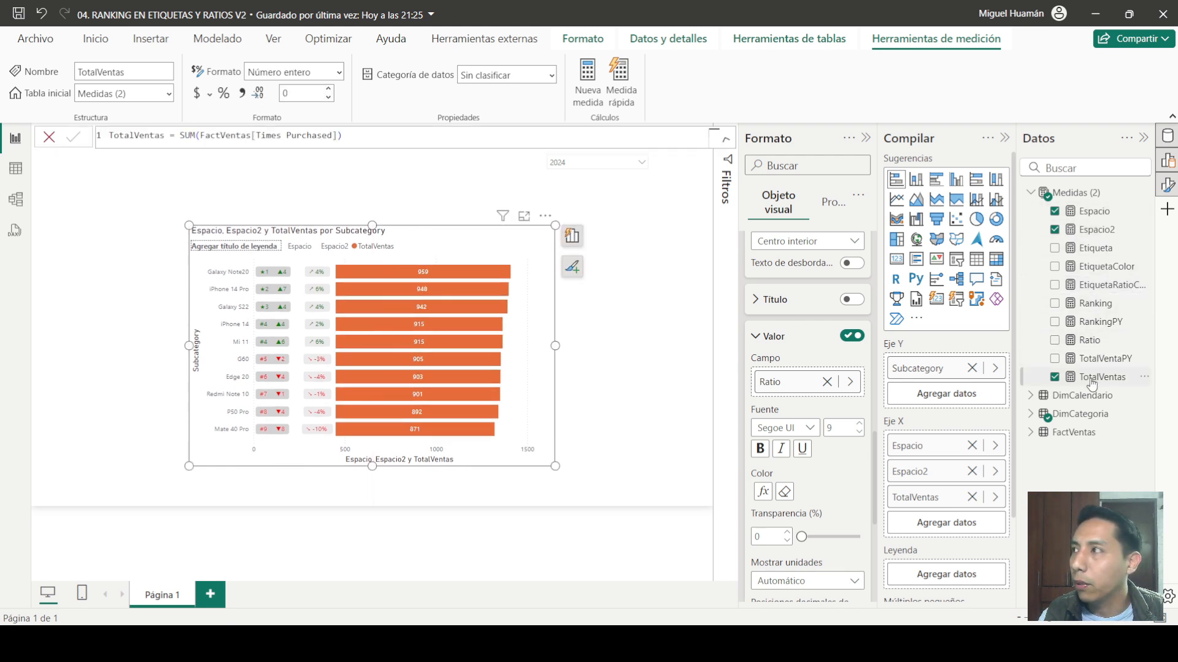
pyautogui.click(1104, 215)
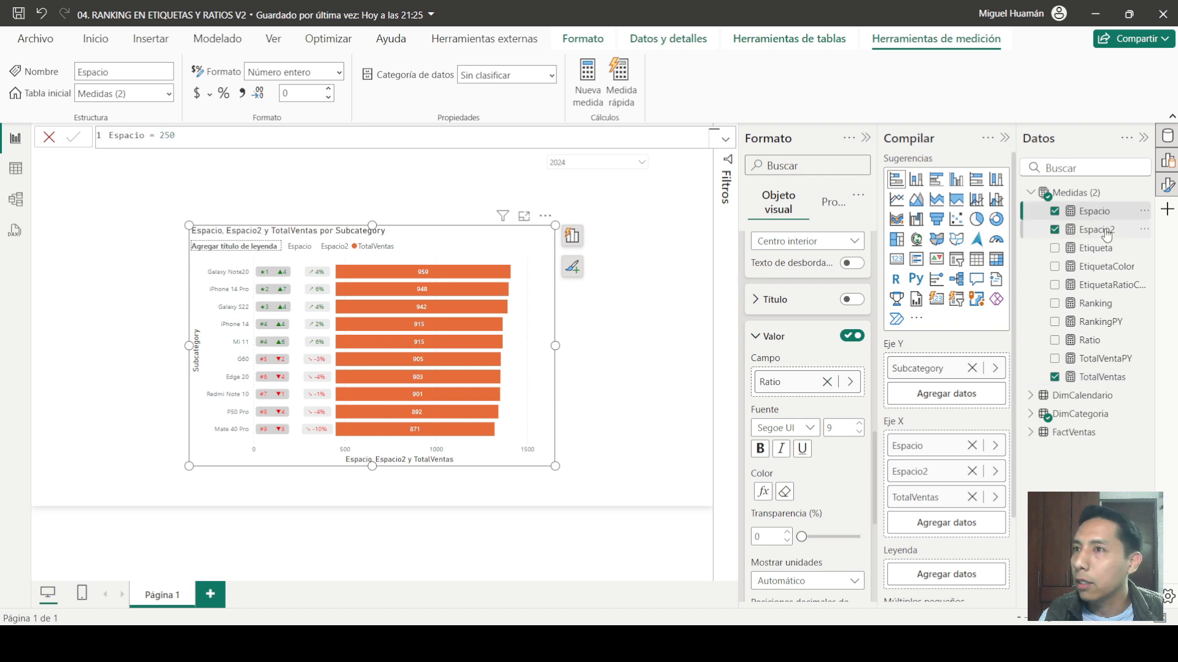
pyautogui.click(1097, 253)
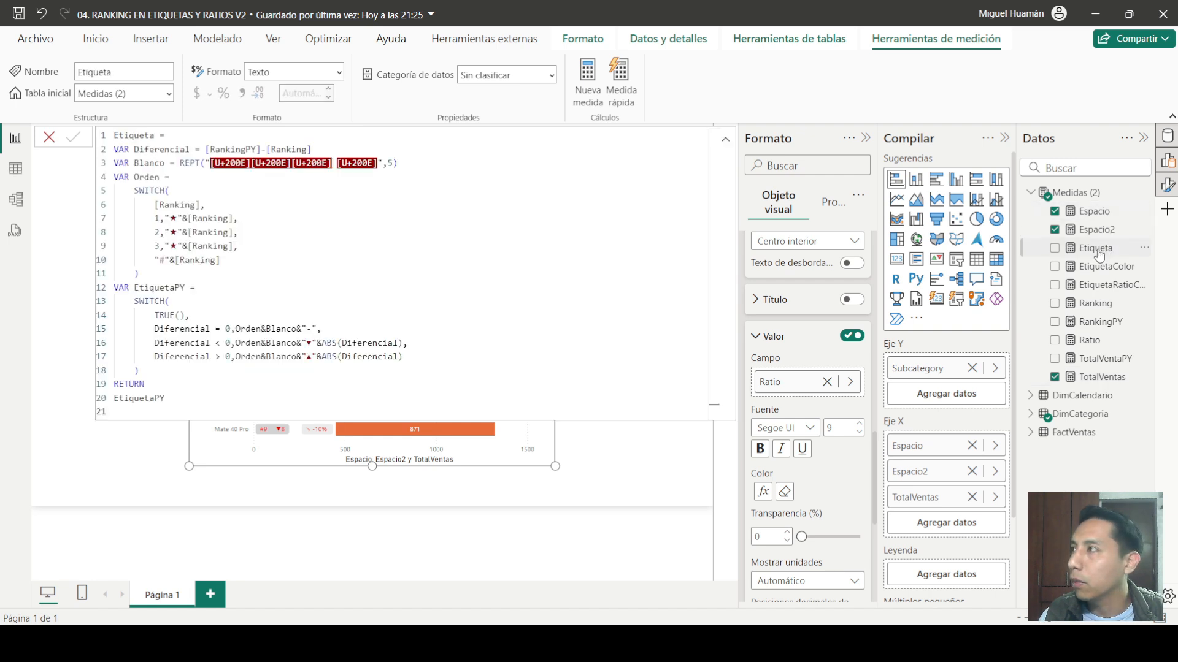
pyautogui.click(394, 164)
pyautogui.press('BackSpace')
pyautogui.write('4')
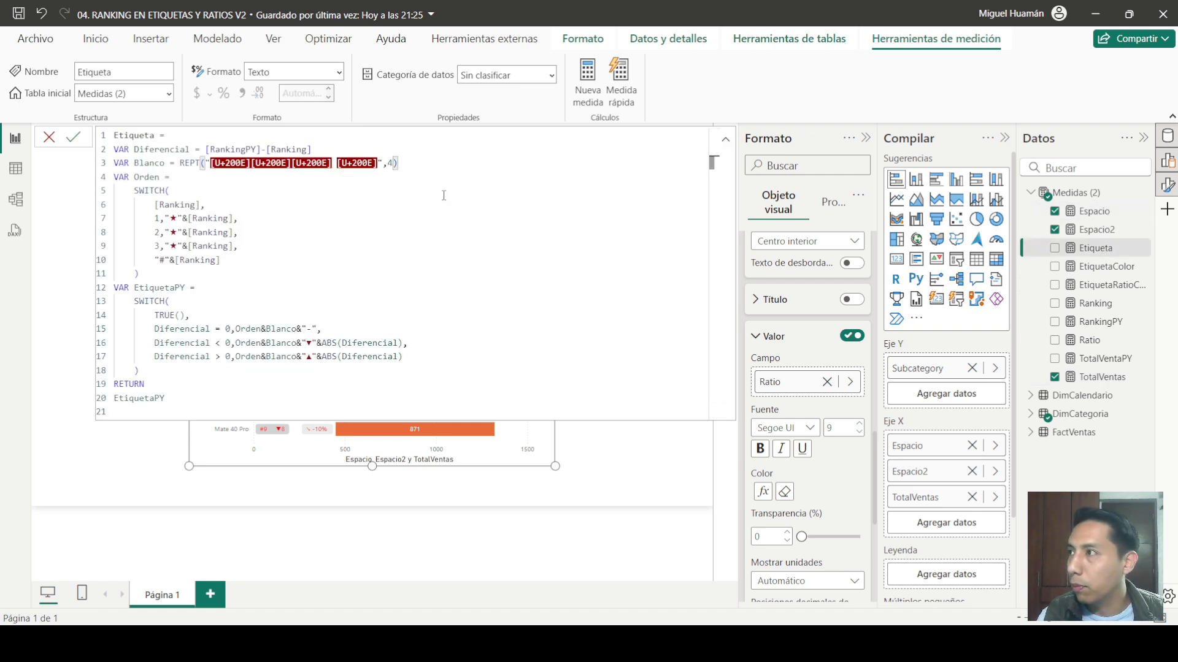
pyautogui.press('Return')
pyautogui.click(69, 138)
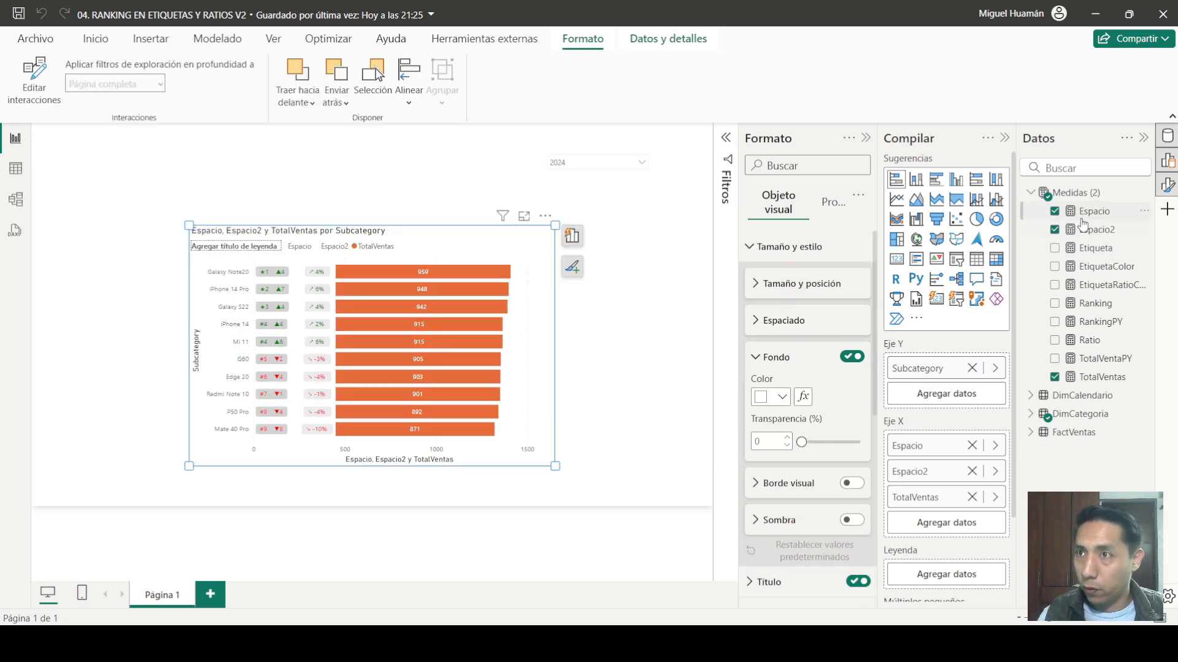
# Step: Try values of 220 and 200 for the Espacio measure
pyautogui.click(1088, 212)
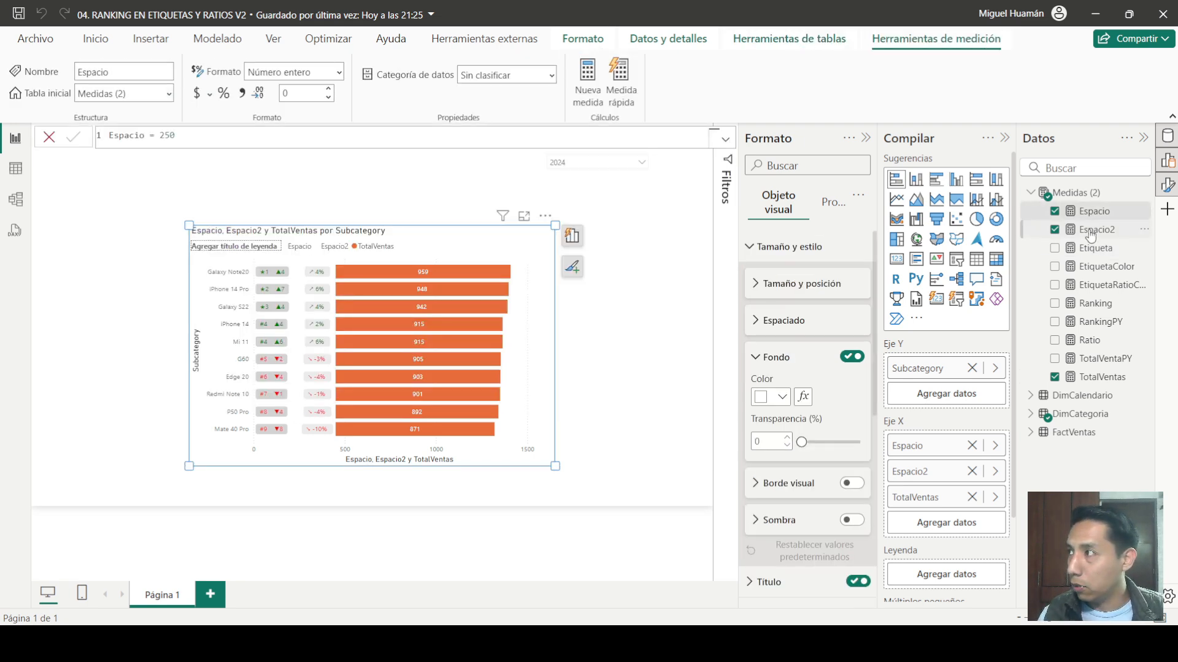
pyautogui.click(170, 135)
pyautogui.press('BackSpace')
pyautogui.write('2')
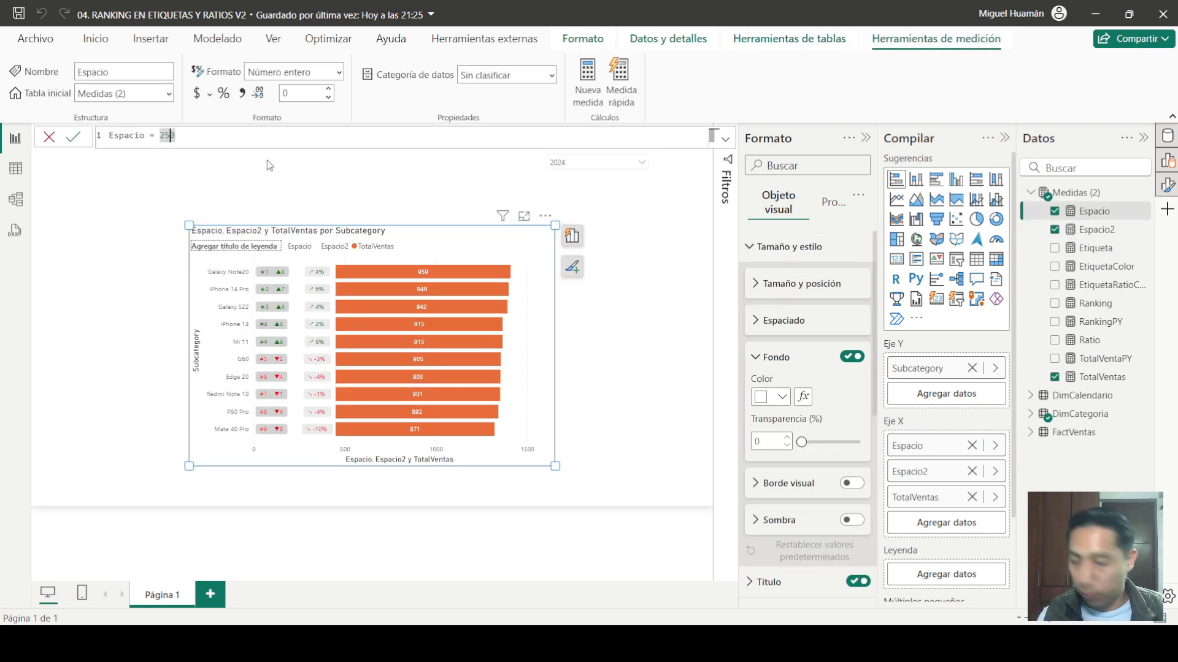
pyautogui.press('Return')
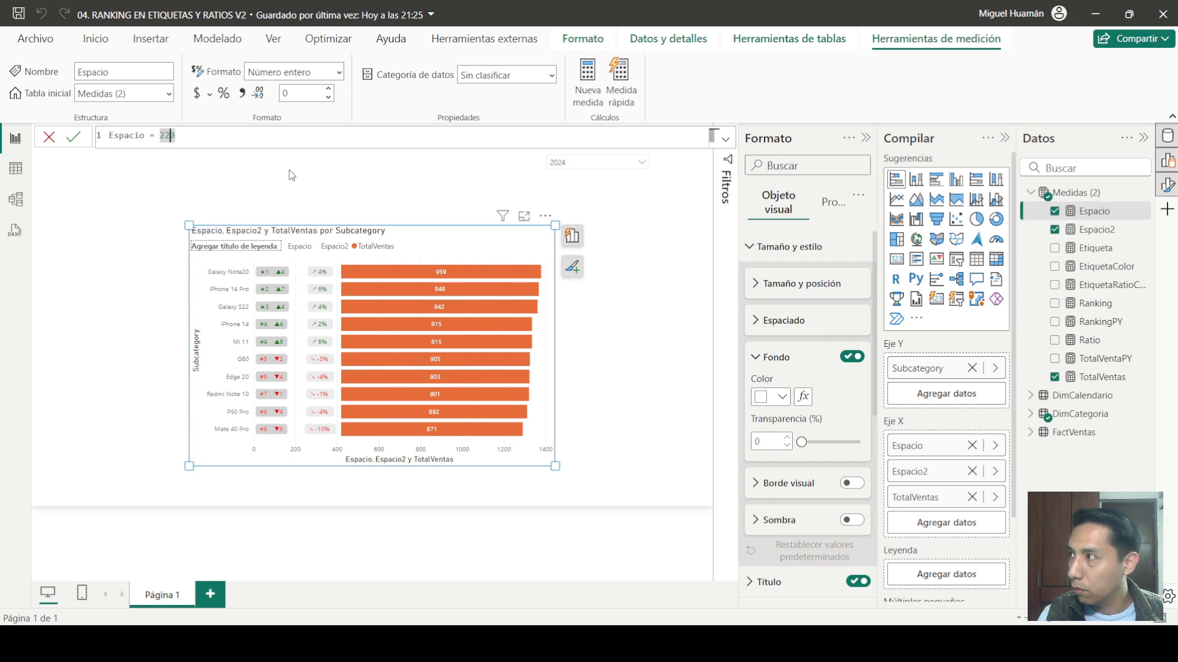
pyautogui.press('BackSpace')
pyautogui.press('BackSpace')
pyautogui.write('20')
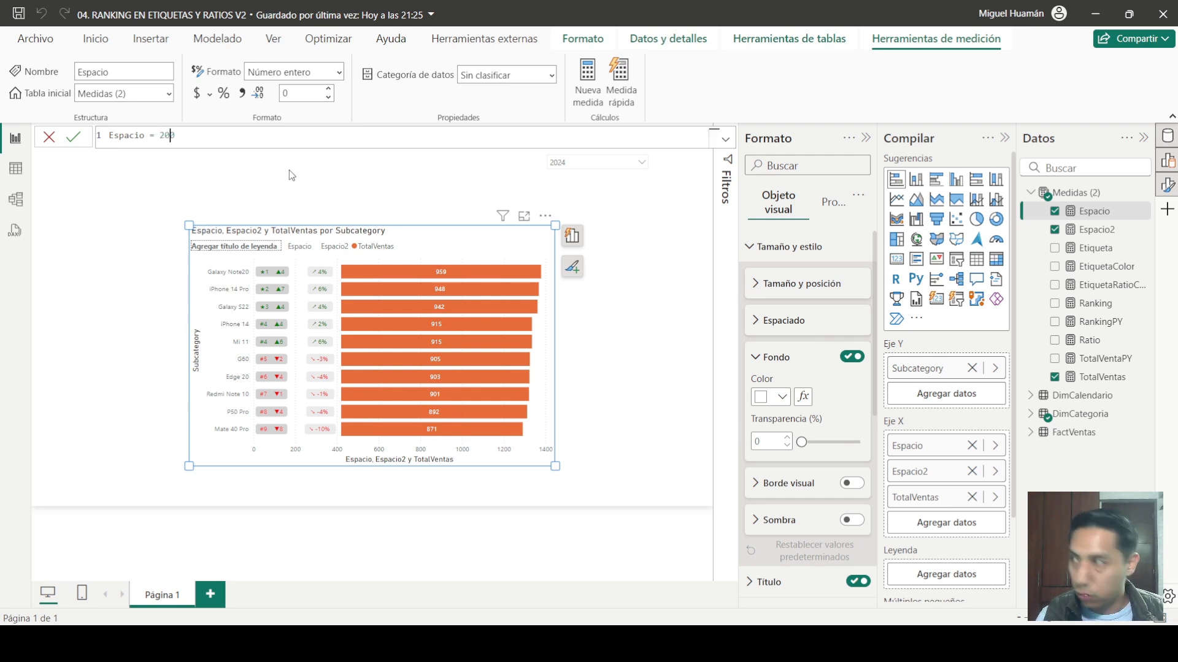
pyautogui.press('Return')
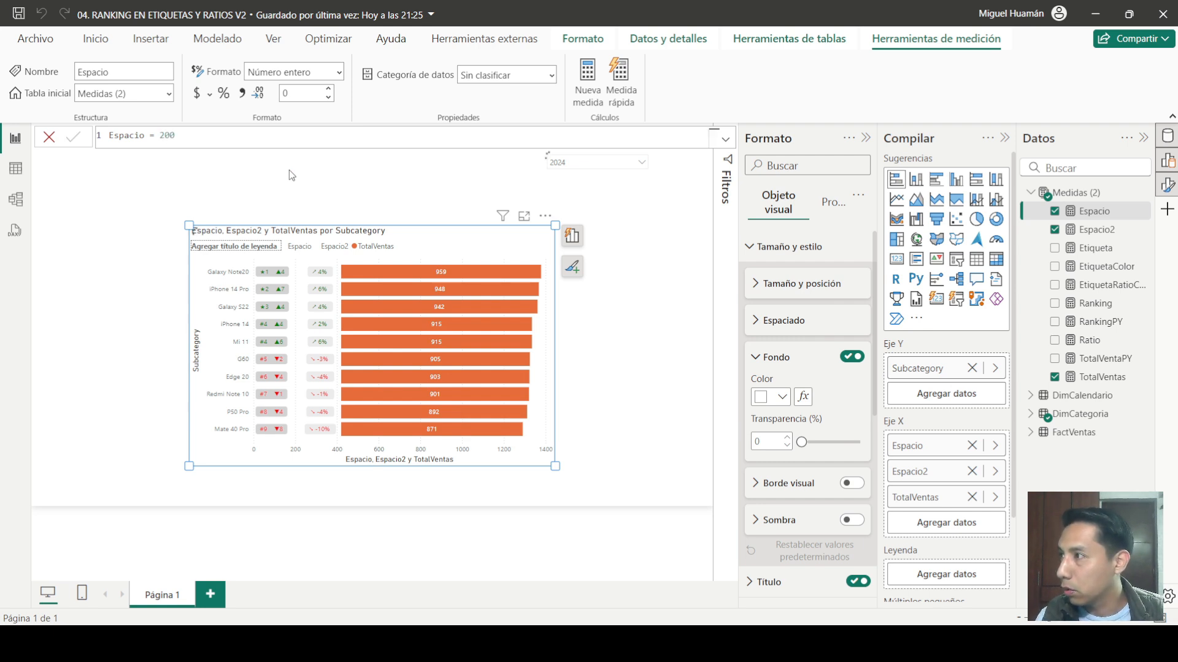
# Step: Set the Espacio measure to 180 and enlarge the bar chart slightly on the report page
pyautogui.doubleClick(172, 135)
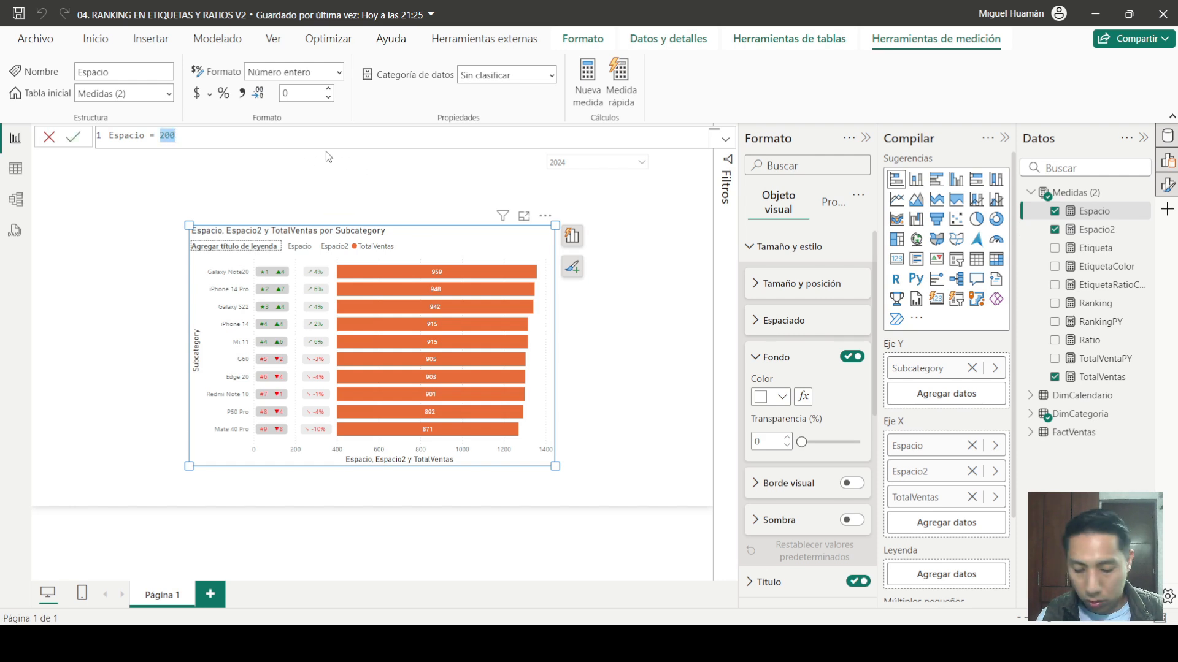
pyautogui.write('18')
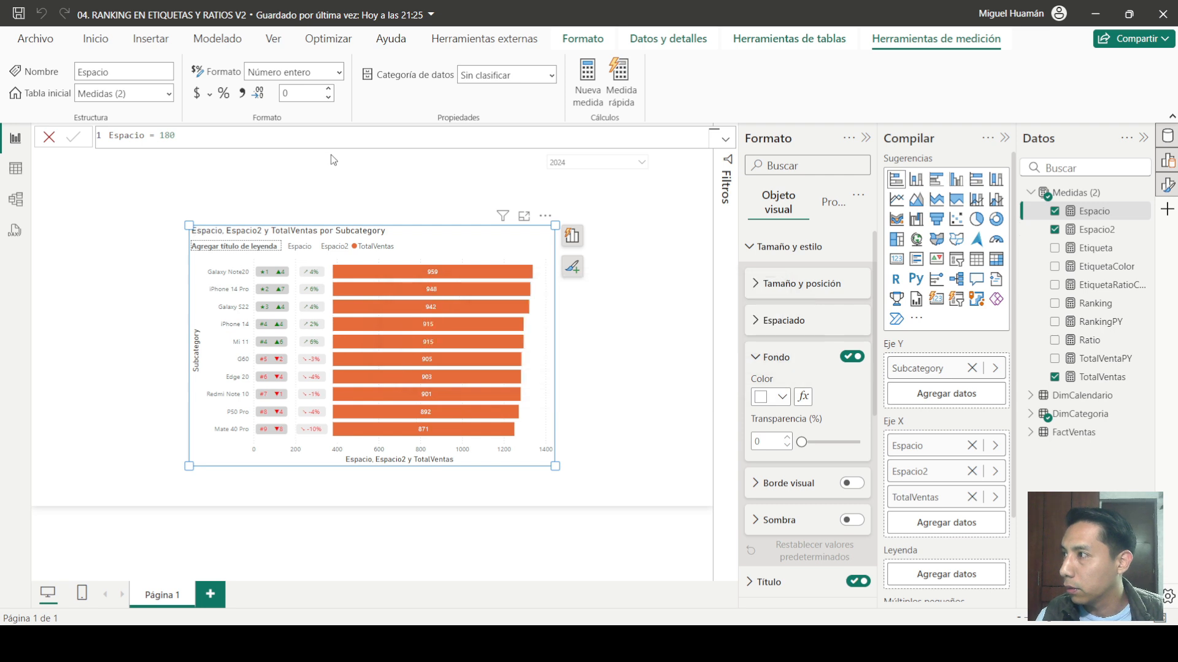
pyautogui.click(176, 216)
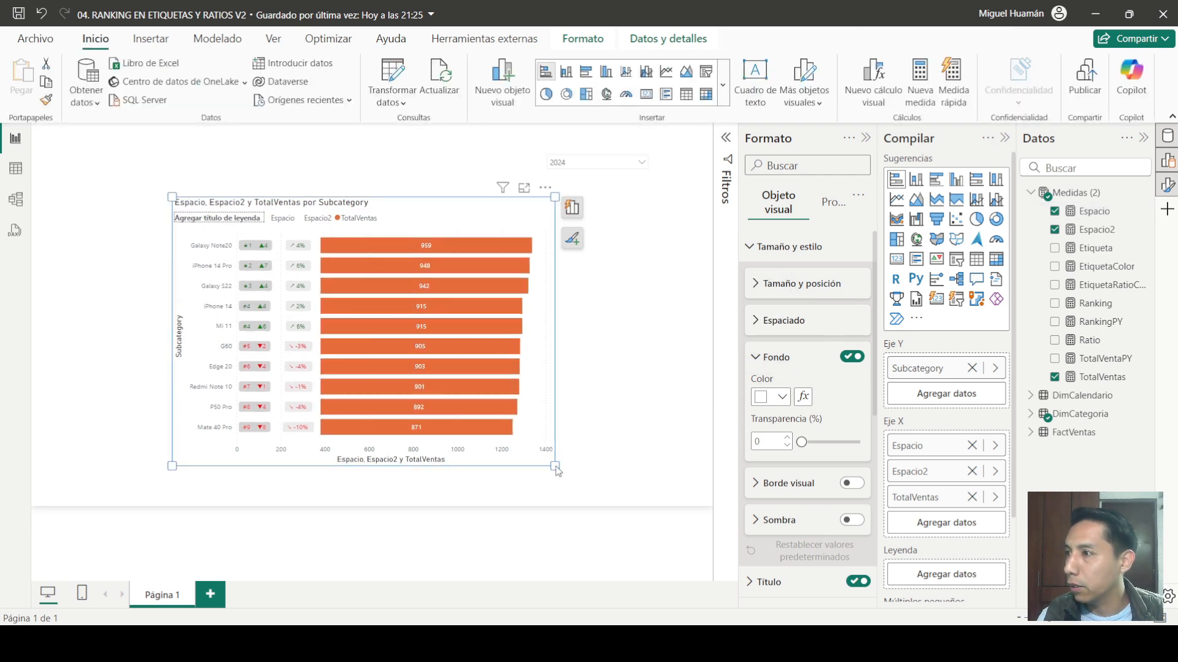
pyautogui.moveTo(555, 466); pyautogui.dragTo(567, 456)
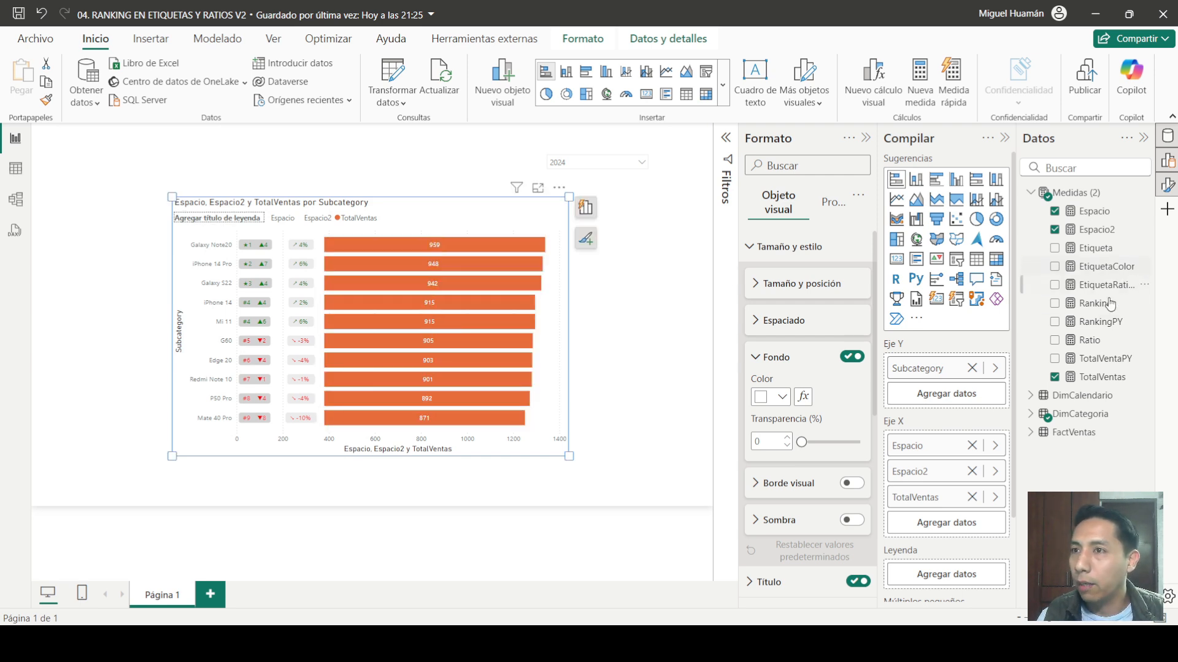
# Step: Create a new measure in the Medidas (2) table and name it EtiquetaVentas in its formula
pyautogui.click(1098, 376)
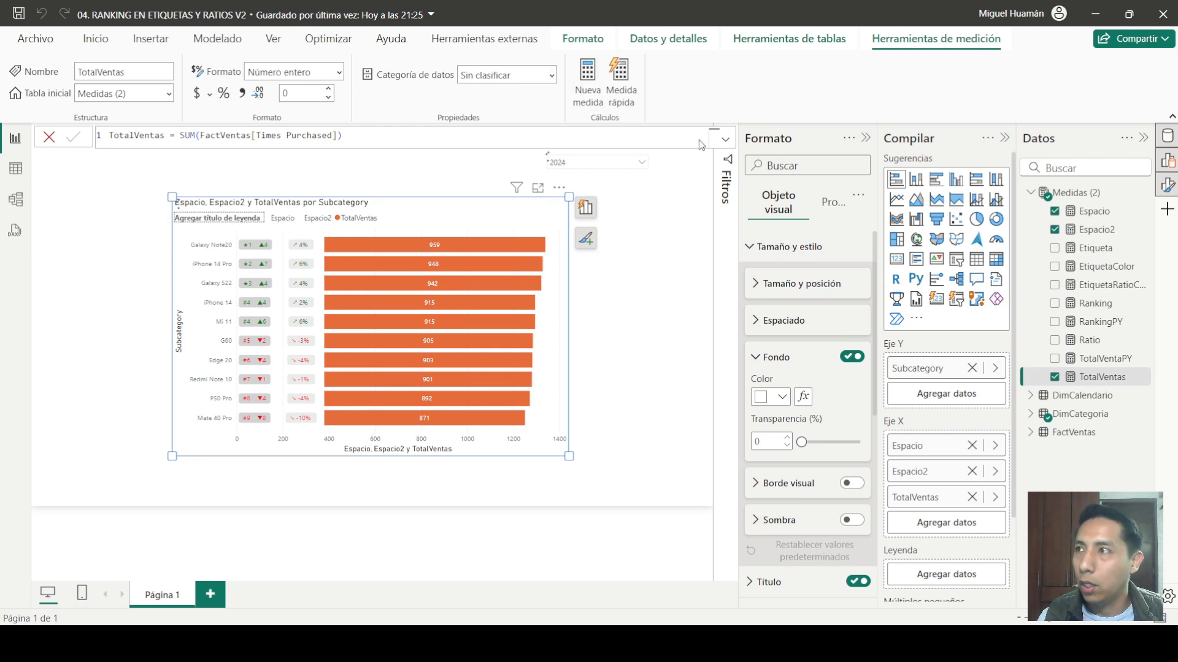
pyautogui.click(588, 82)
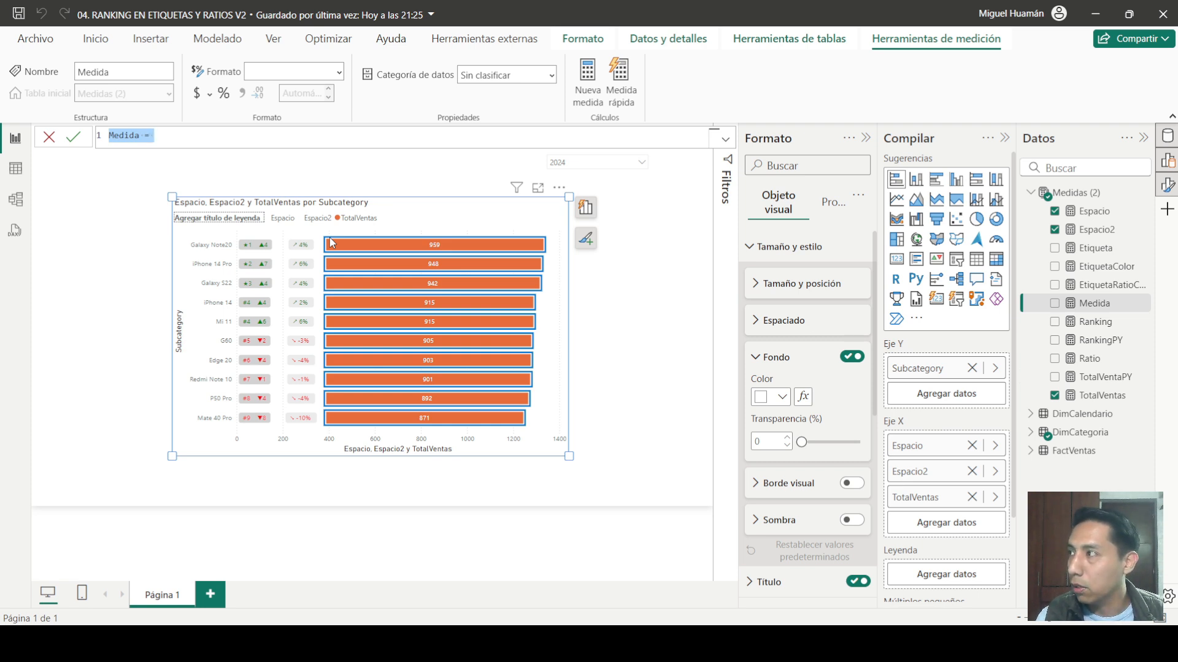
pyautogui.write('Etiequeta')
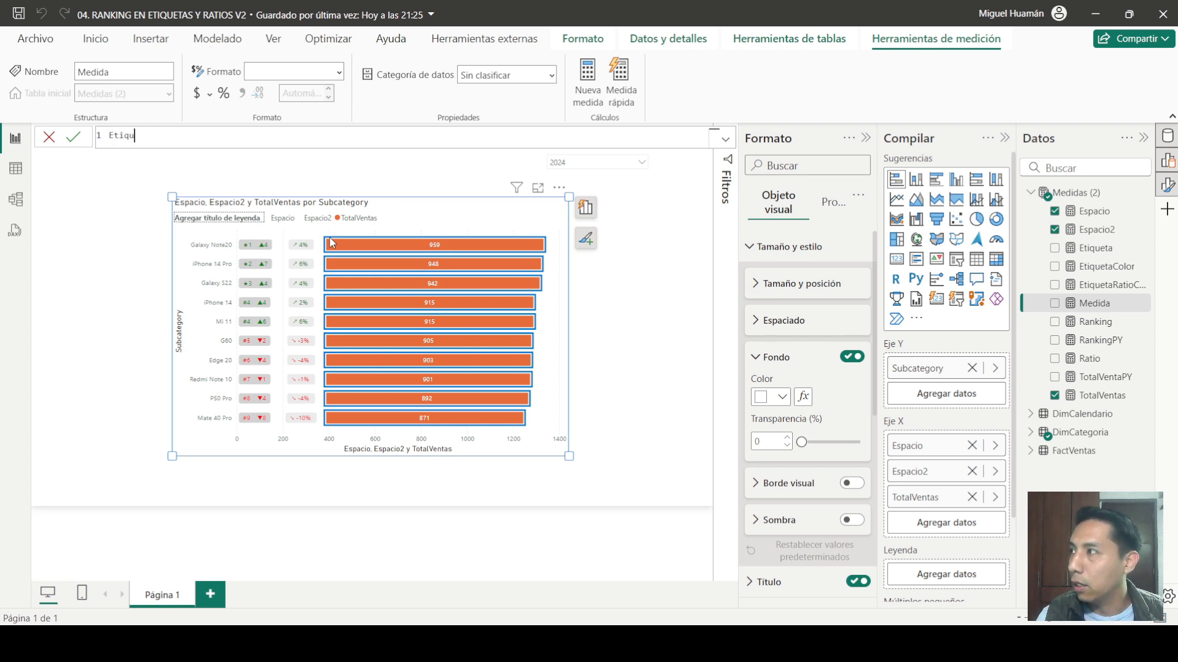
pyautogui.write('Ventas')
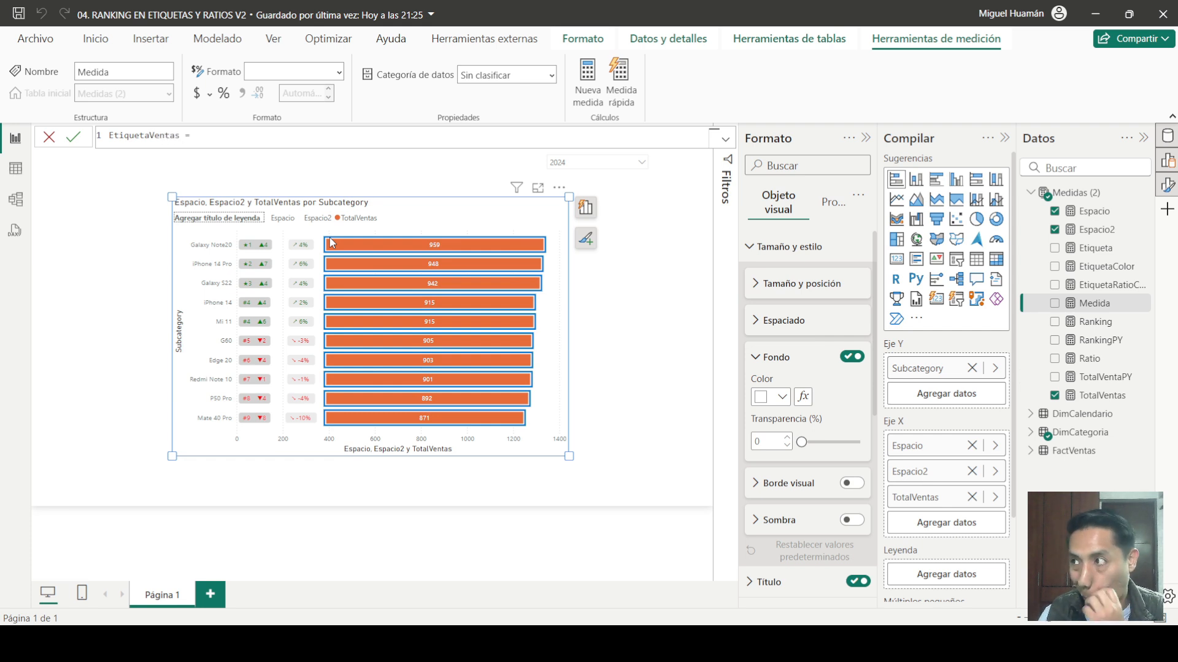
# Step: Define the EtiquetaVentas measure as [TotalVentas]&" und." and commit the formula
pyautogui.write(' = ')
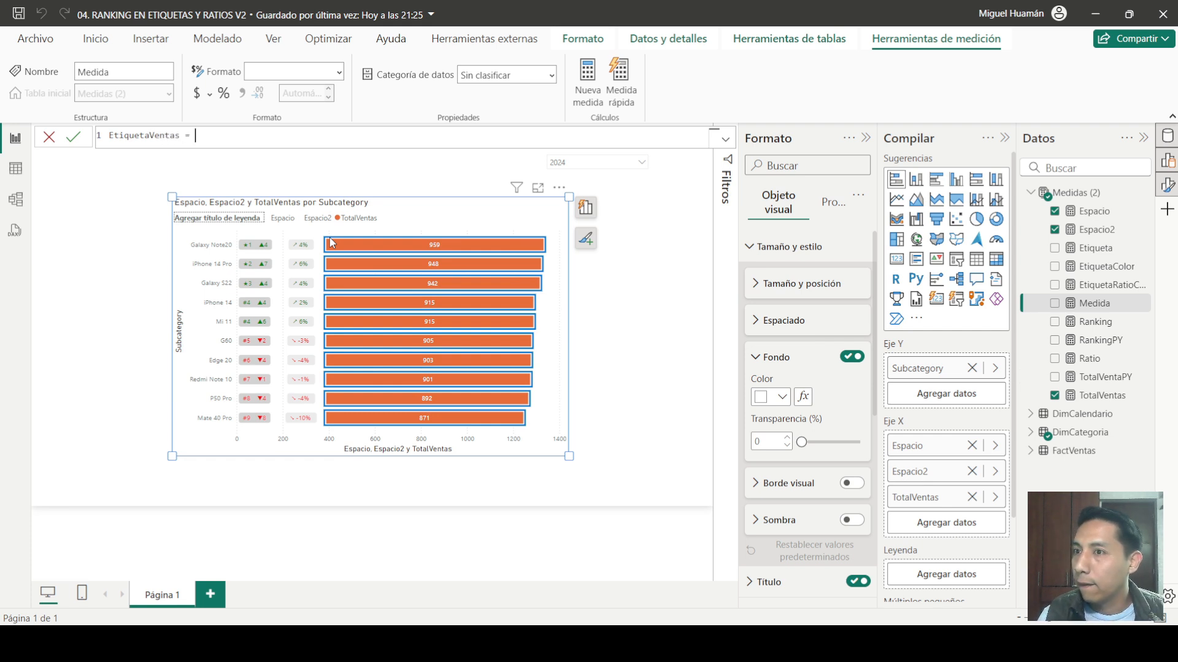
pyautogui.write('[TotalVentas]')
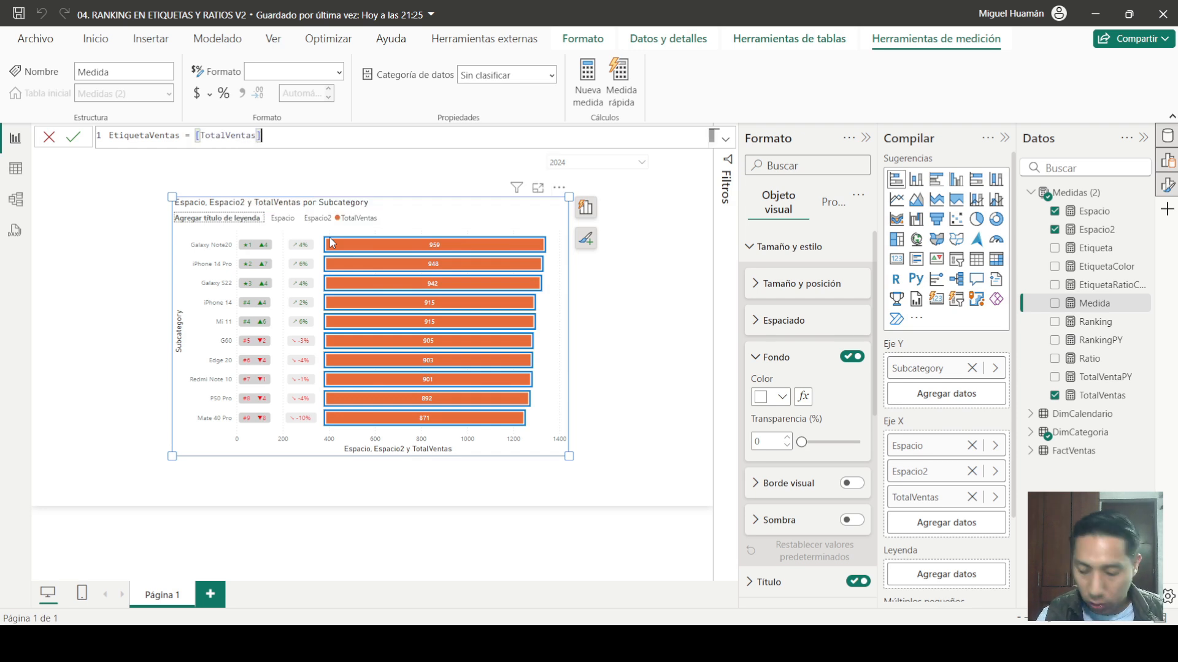
pyautogui.write('&')
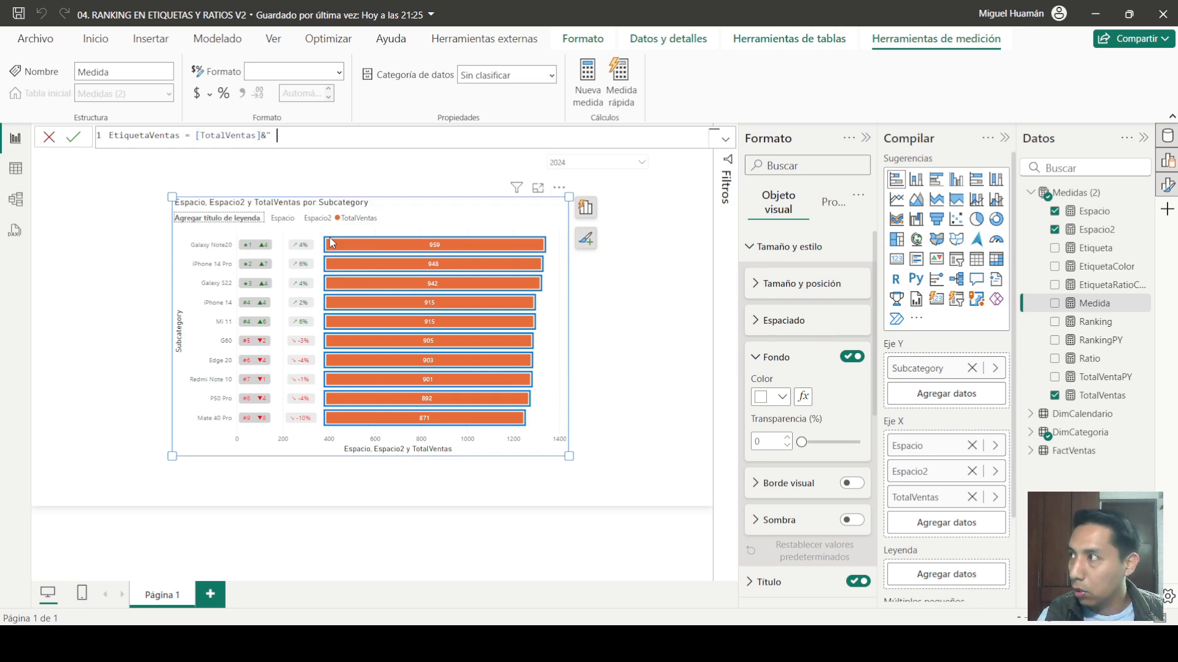
pyautogui.write('" und."')
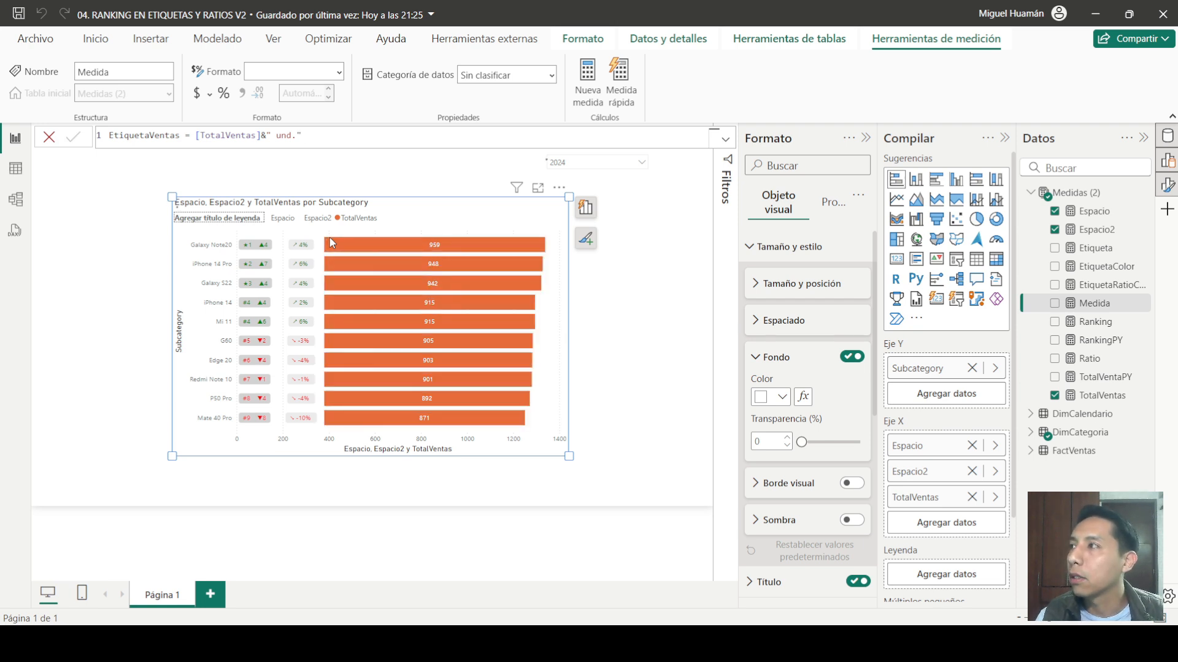
pyautogui.press('Return')
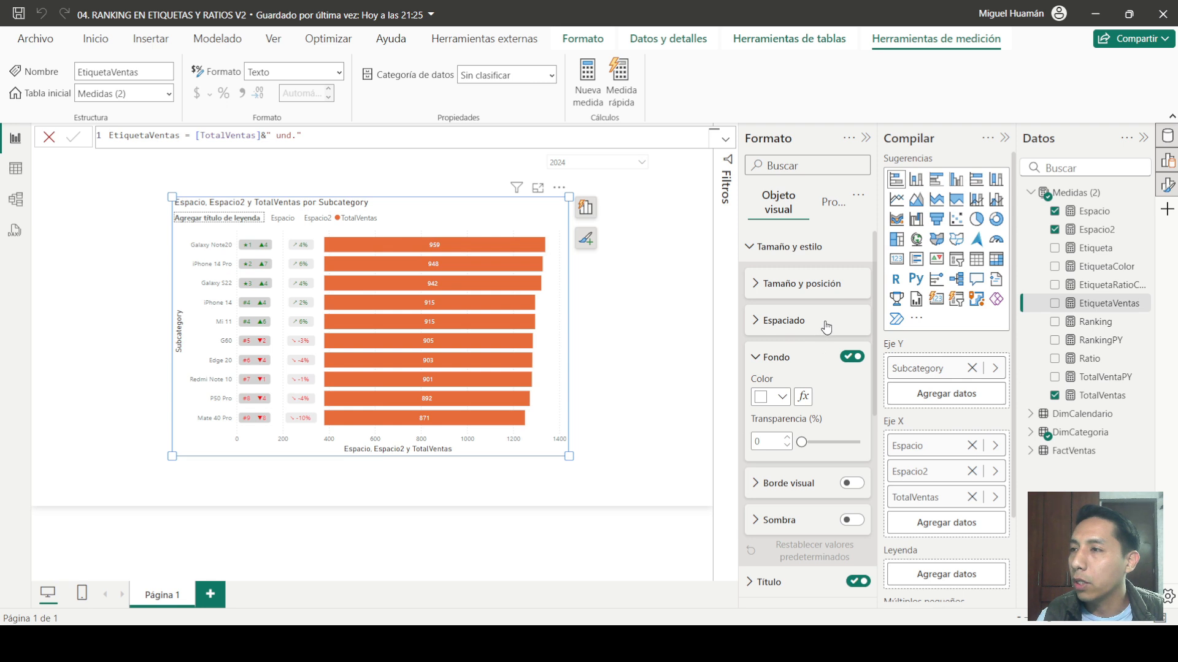
# Step: Set the value field of the TotalVentas series' data labels to the EtiquetaVentas measure
pyautogui.scroll(-6, 819, 341)
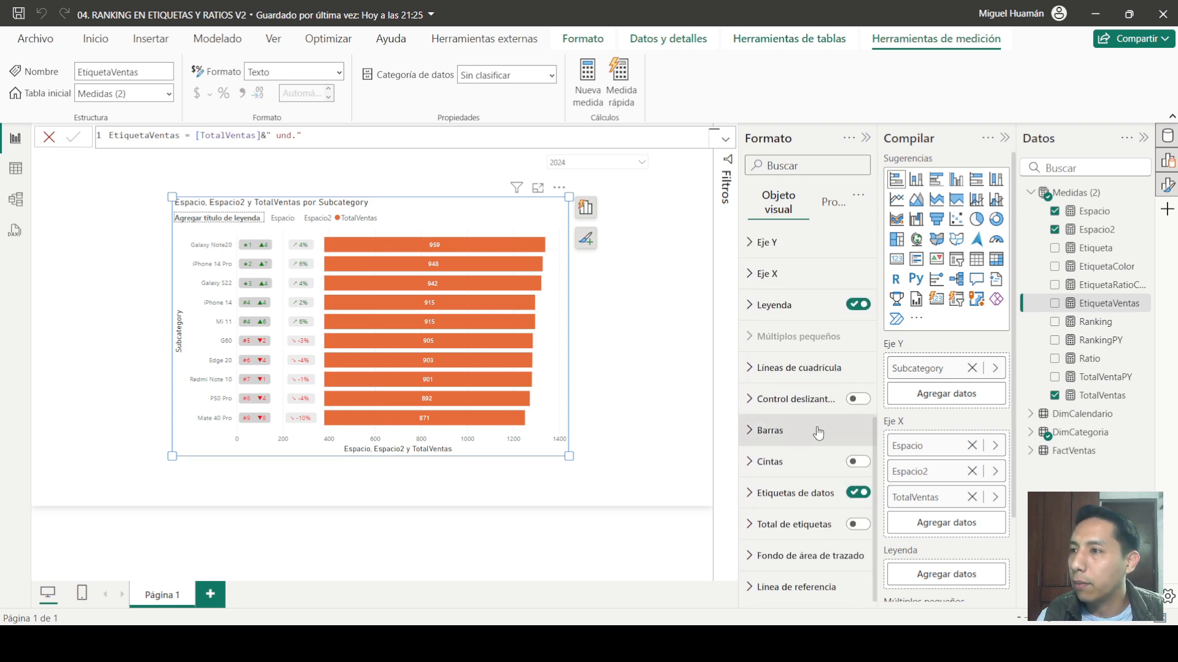
pyautogui.click(797, 491)
pyautogui.scroll(-1, 819, 425)
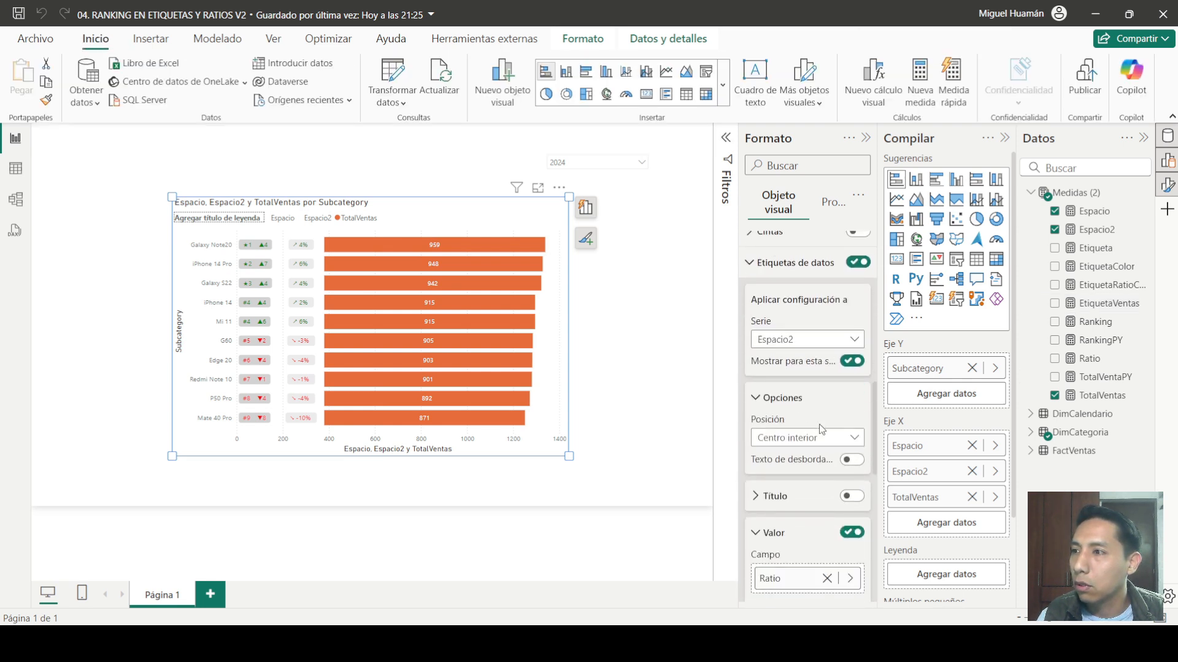
pyautogui.click(816, 339)
pyautogui.click(808, 414)
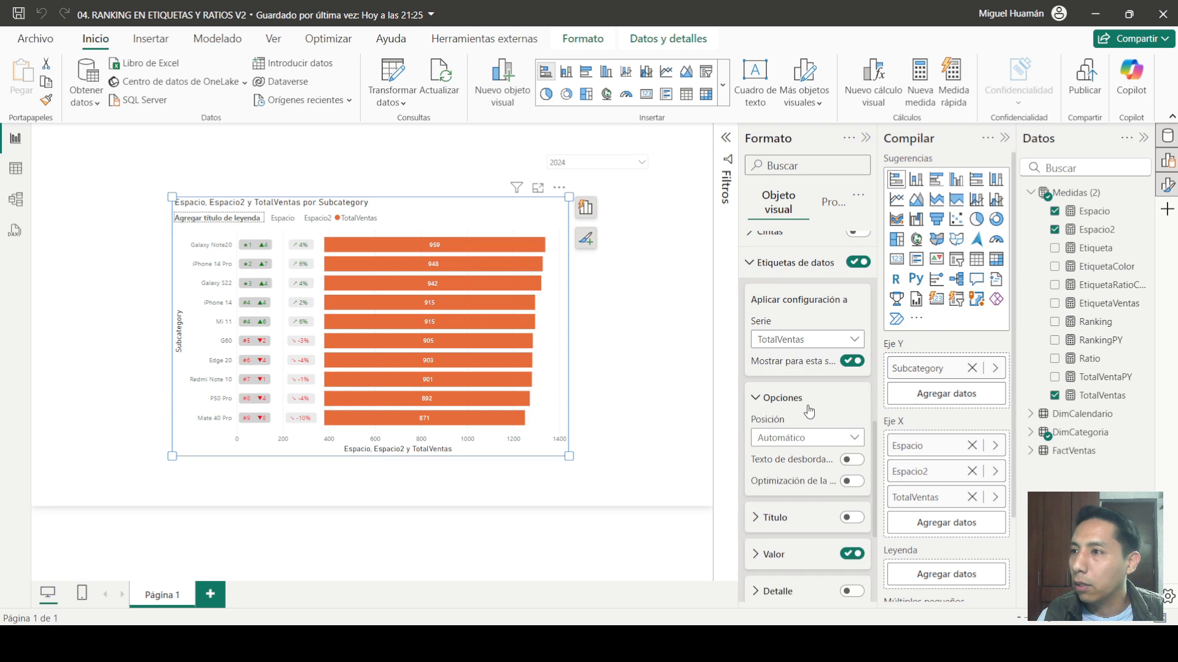
pyautogui.scroll(-3, 816, 429)
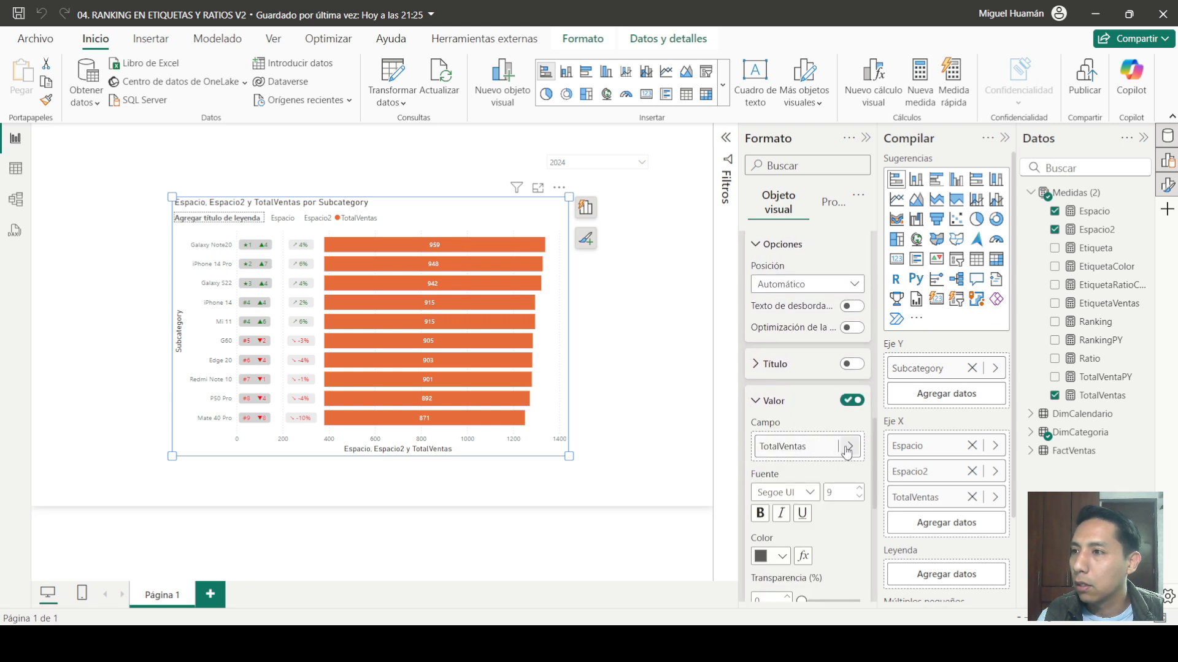
pyautogui.click(850, 446)
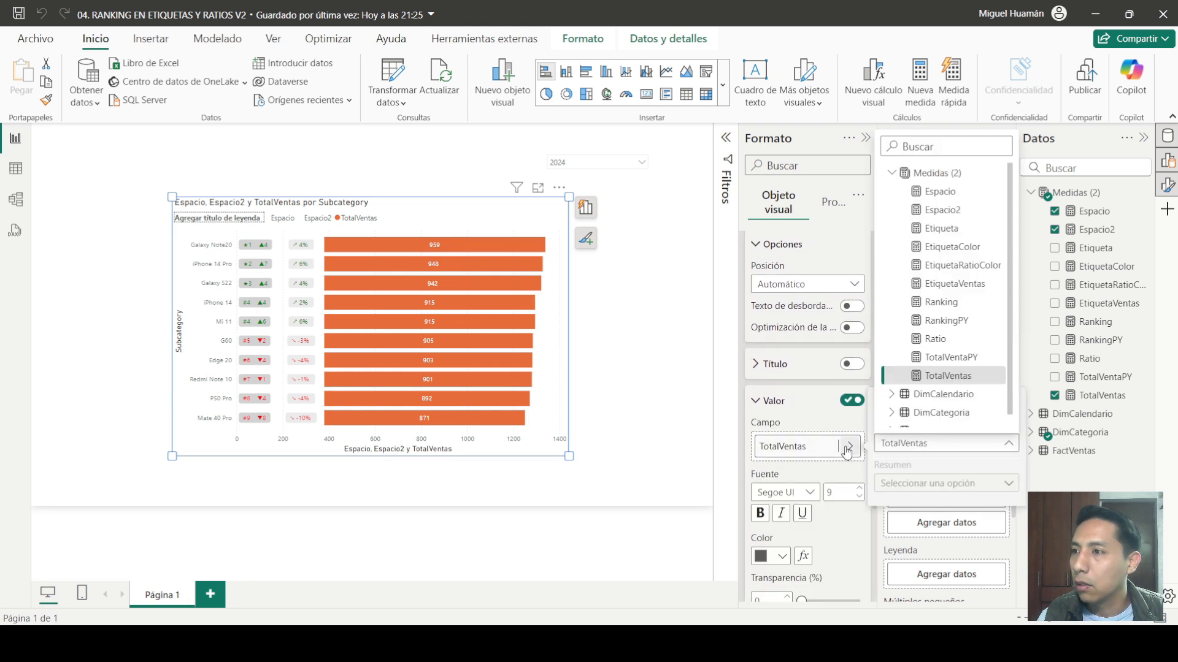
pyautogui.click(942, 148)
pyautogui.write('t')
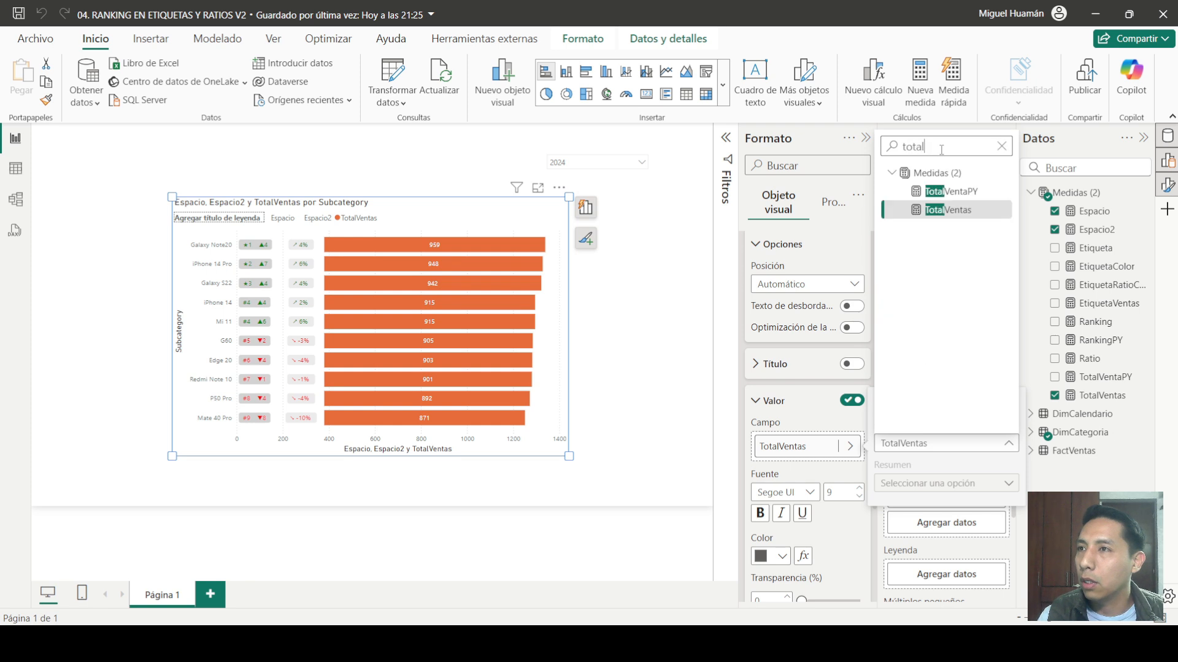
pyautogui.press('BackSpace')
pyautogui.write('etiq')
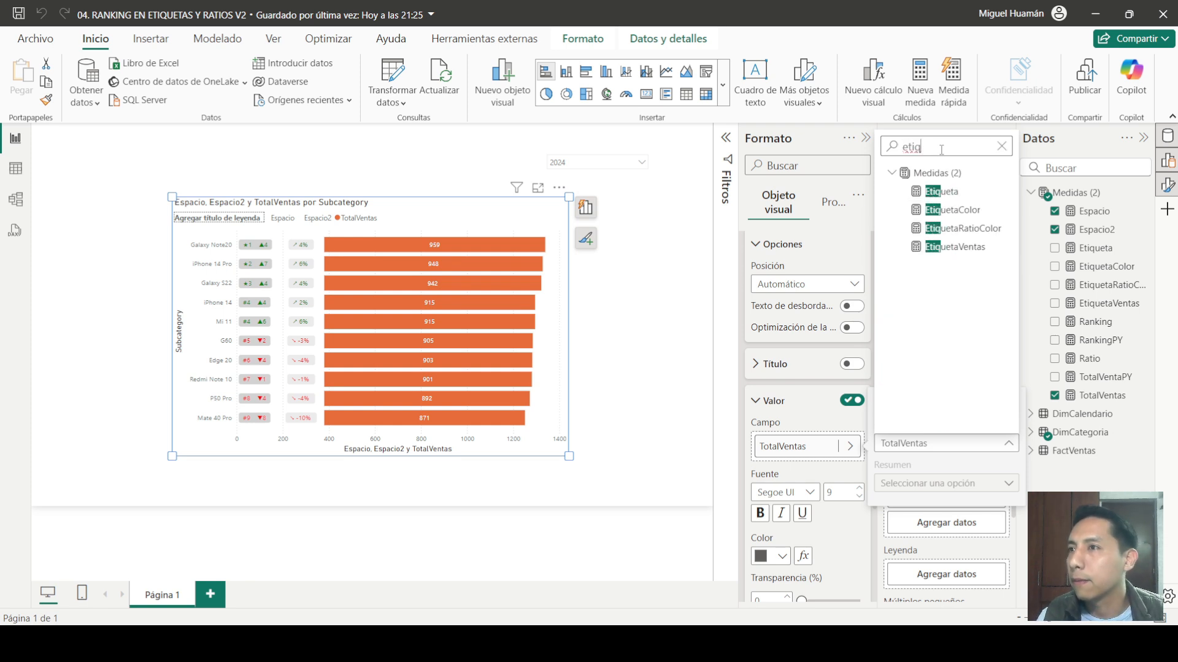
pyautogui.click(951, 247)
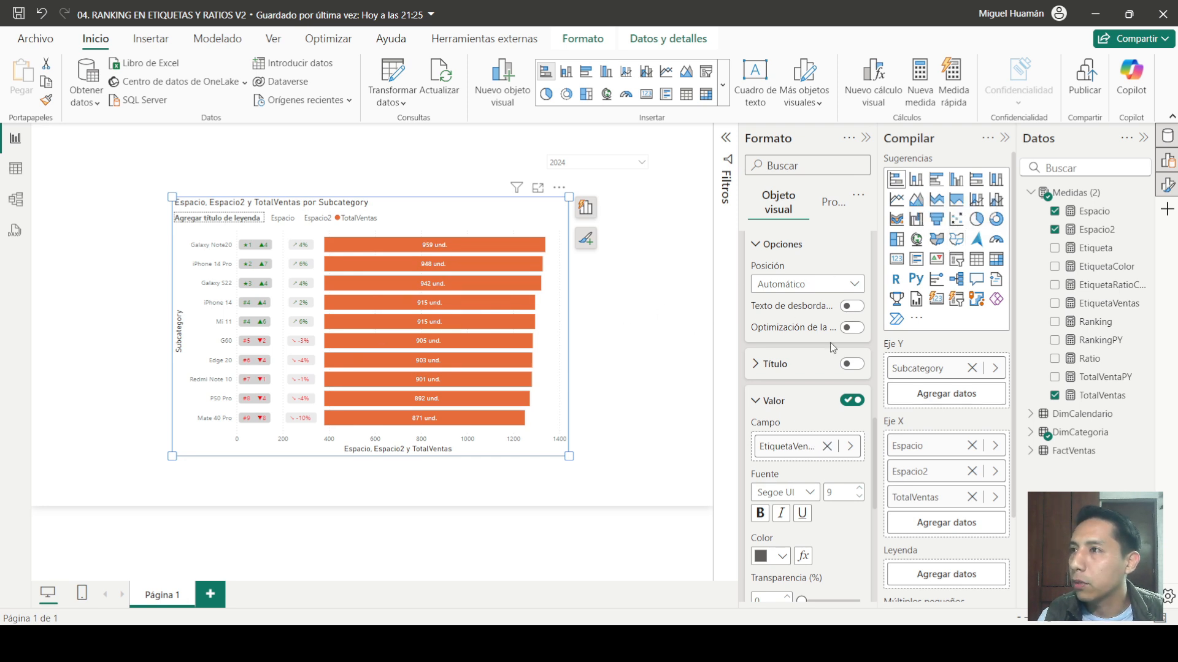
# Step: Change the bar color of the TotalVentas series to the darkest shade of the theme's light blue
pyautogui.scroll(5, 831, 347)
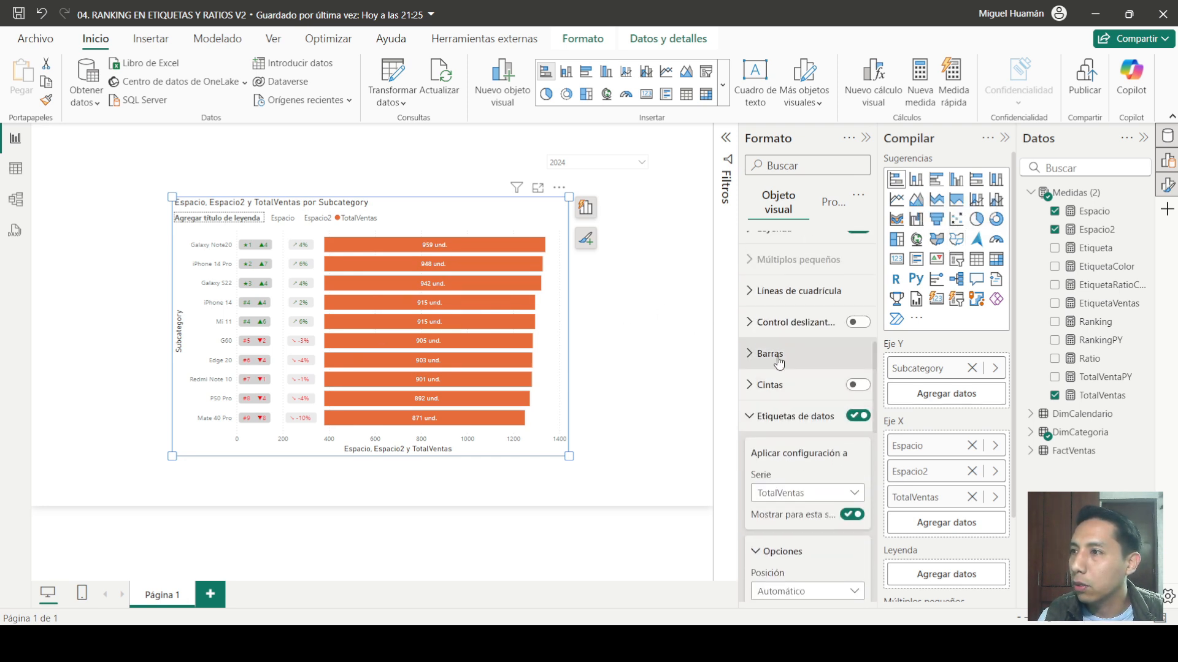
pyautogui.click(777, 360)
pyautogui.scroll(-2, 785, 368)
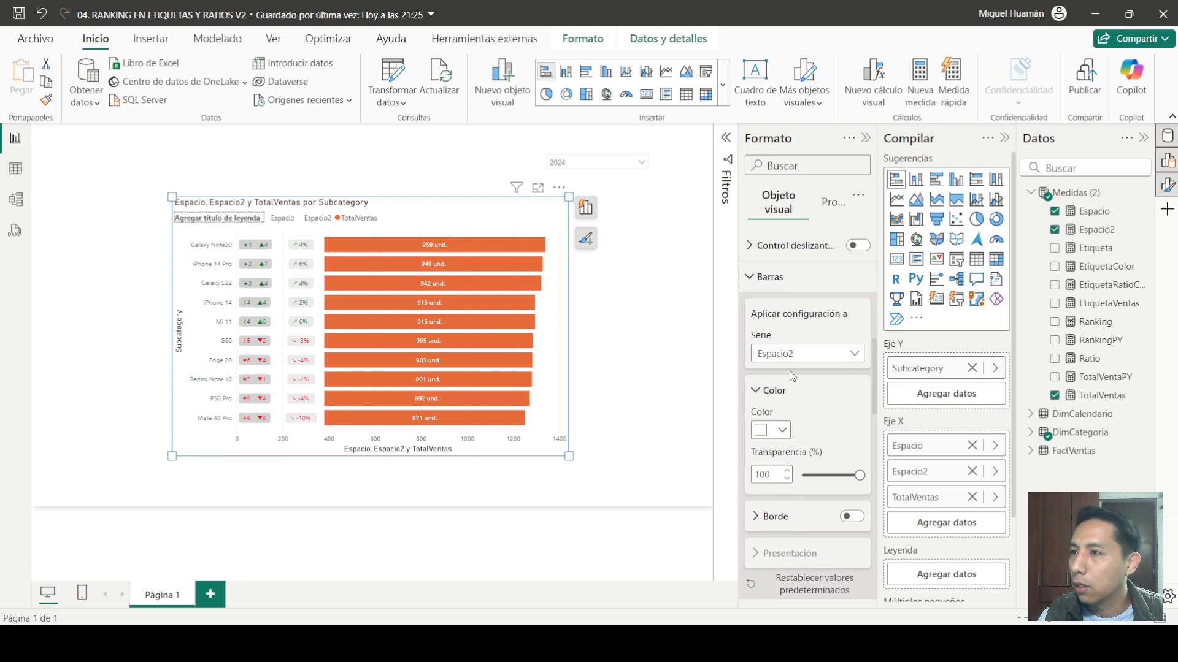
pyautogui.click(800, 354)
pyautogui.click(795, 426)
pyautogui.click(782, 431)
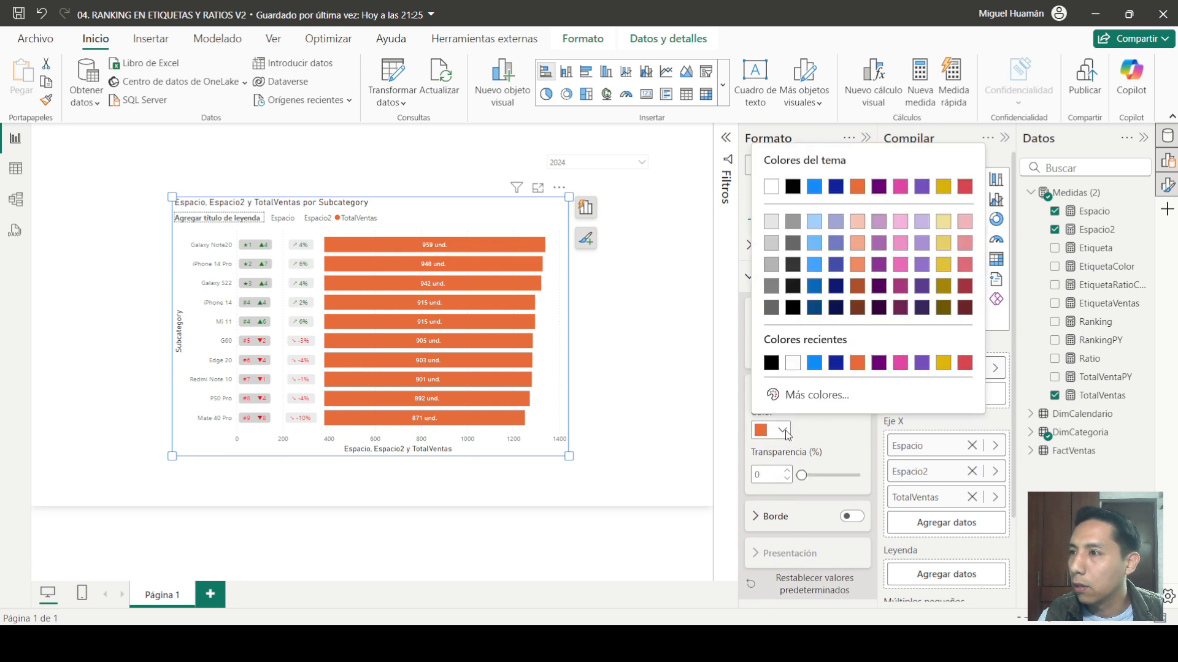
pyautogui.click(815, 308)
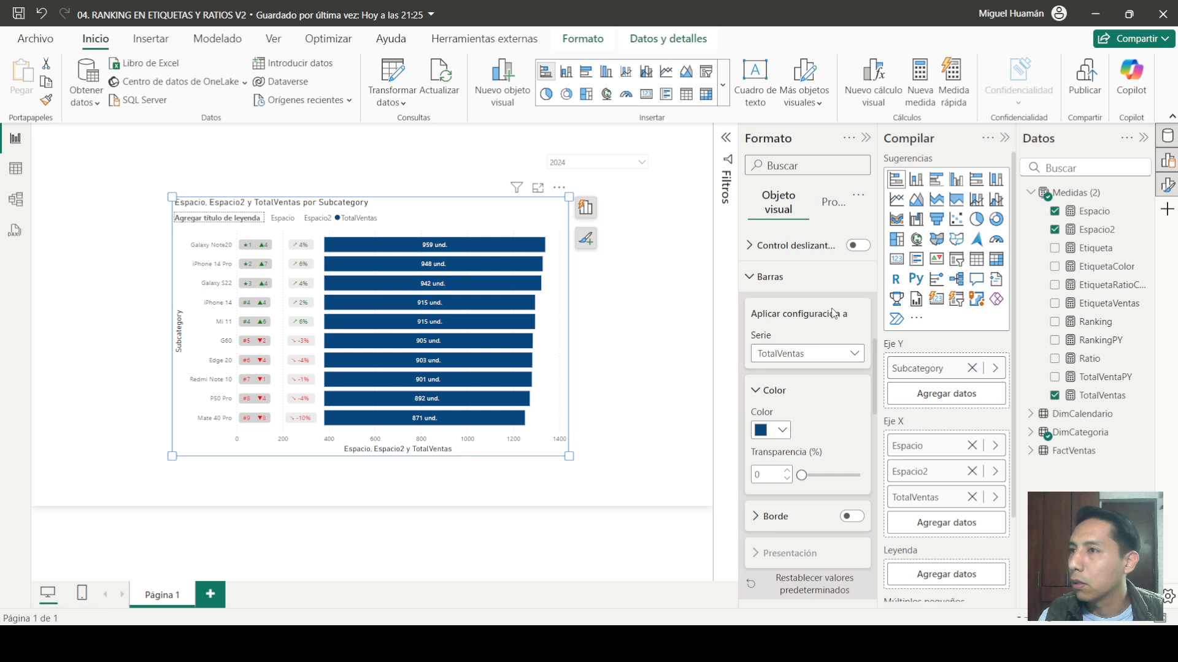
pyautogui.click(785, 276)
pyautogui.click(767, 341)
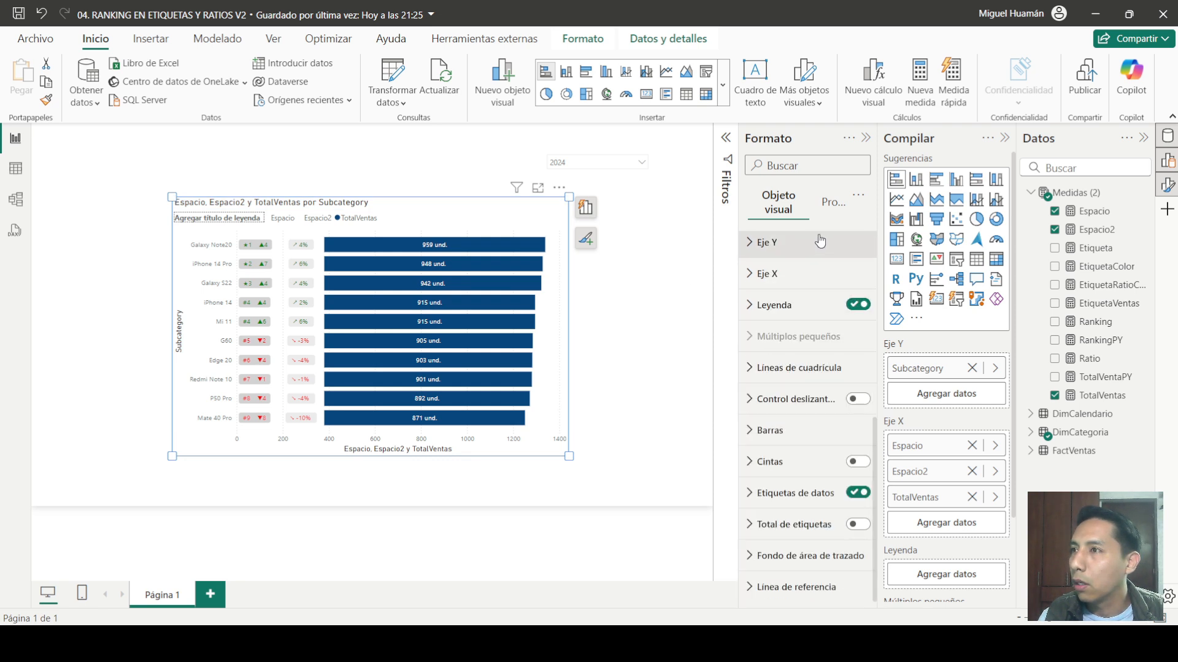
# Step: Turn off the tooltip and the header icons in the bar chart's general properties
pyautogui.click(818, 202)
pyautogui.click(858, 309)
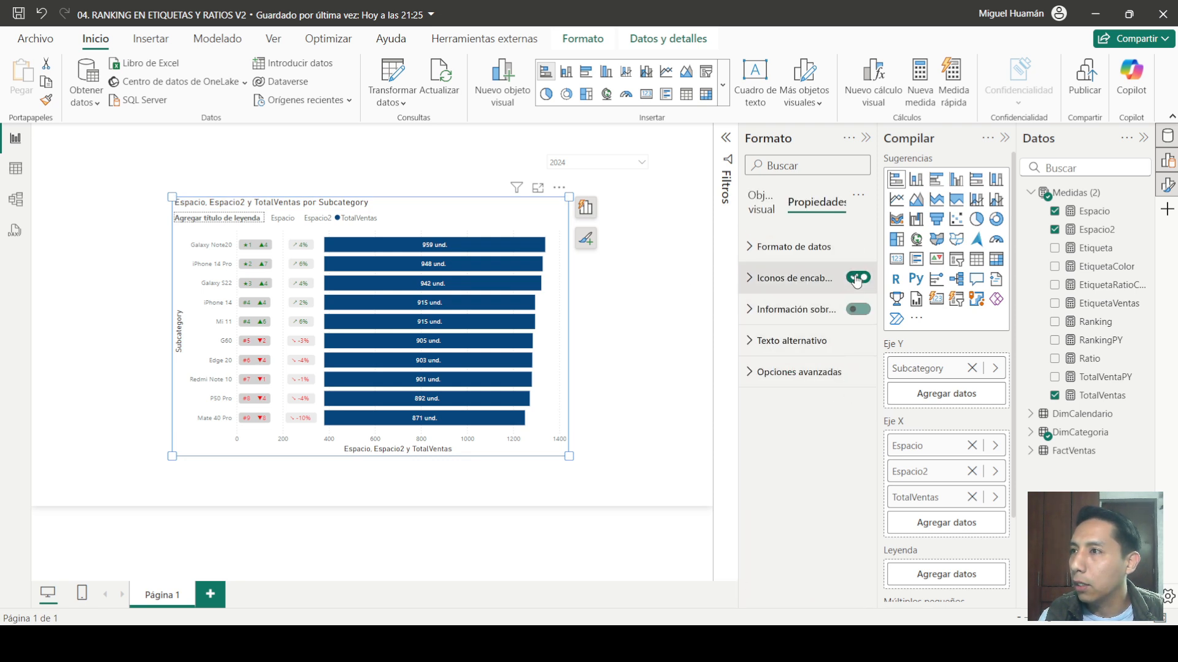
pyautogui.click(859, 279)
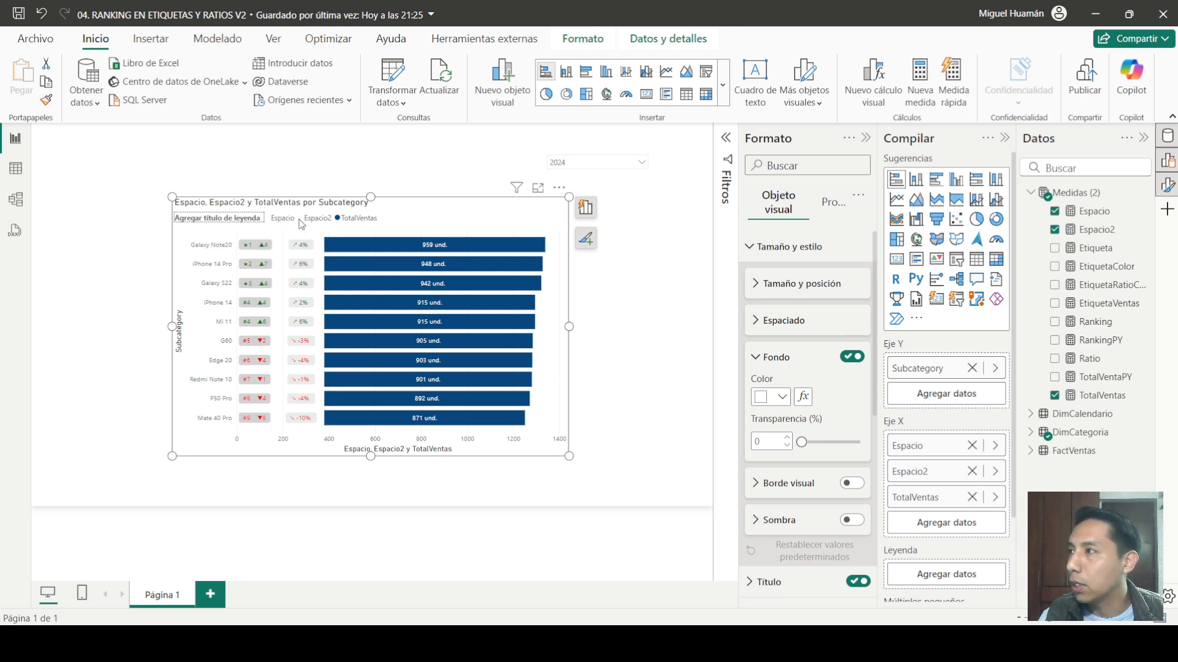
# Step: Hide the bar chart's legend and shift the chart slightly on the report page
pyautogui.click(775, 247)
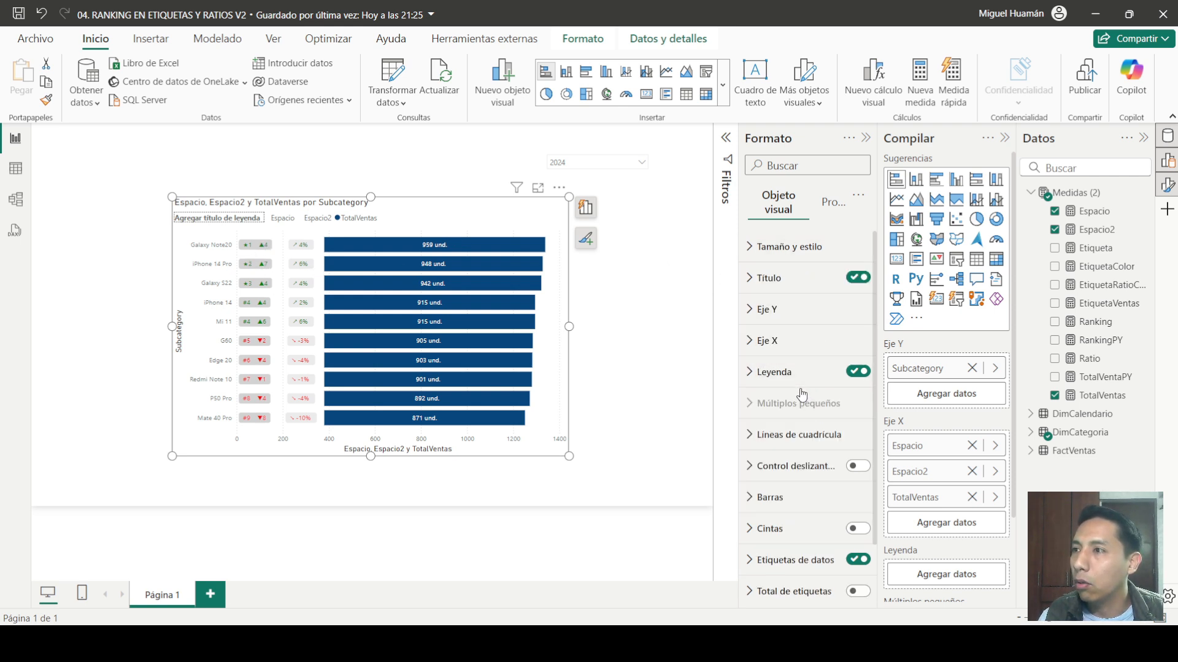
pyautogui.click(858, 371)
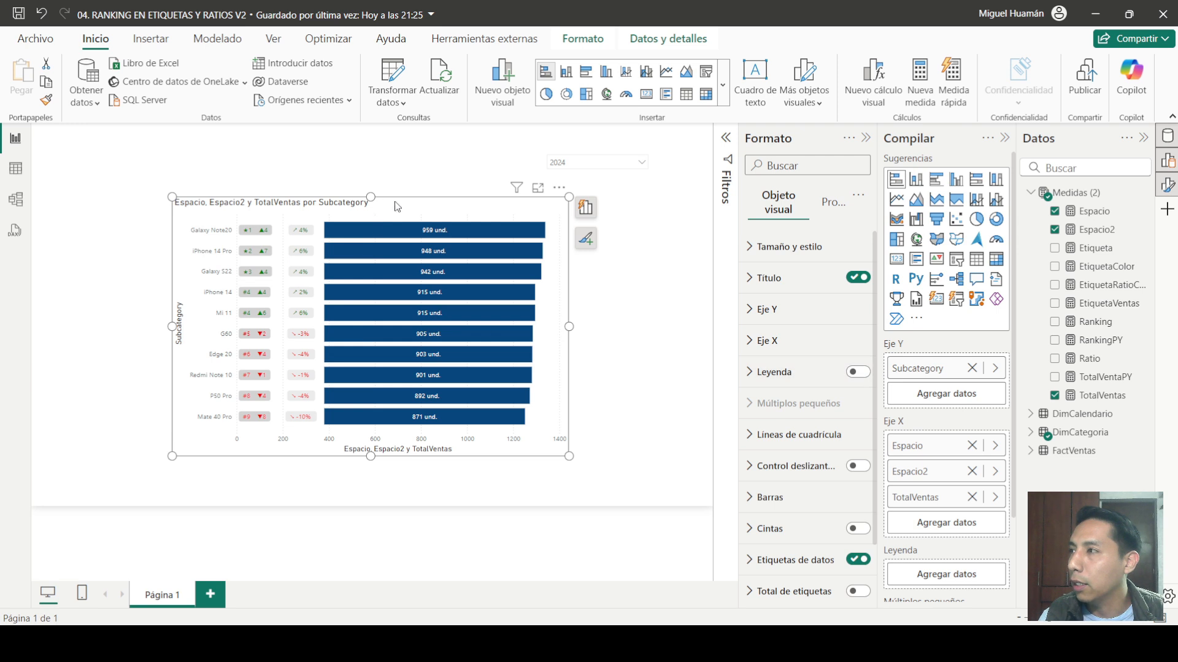
pyautogui.moveTo(407, 205); pyautogui.dragTo(409, 208)
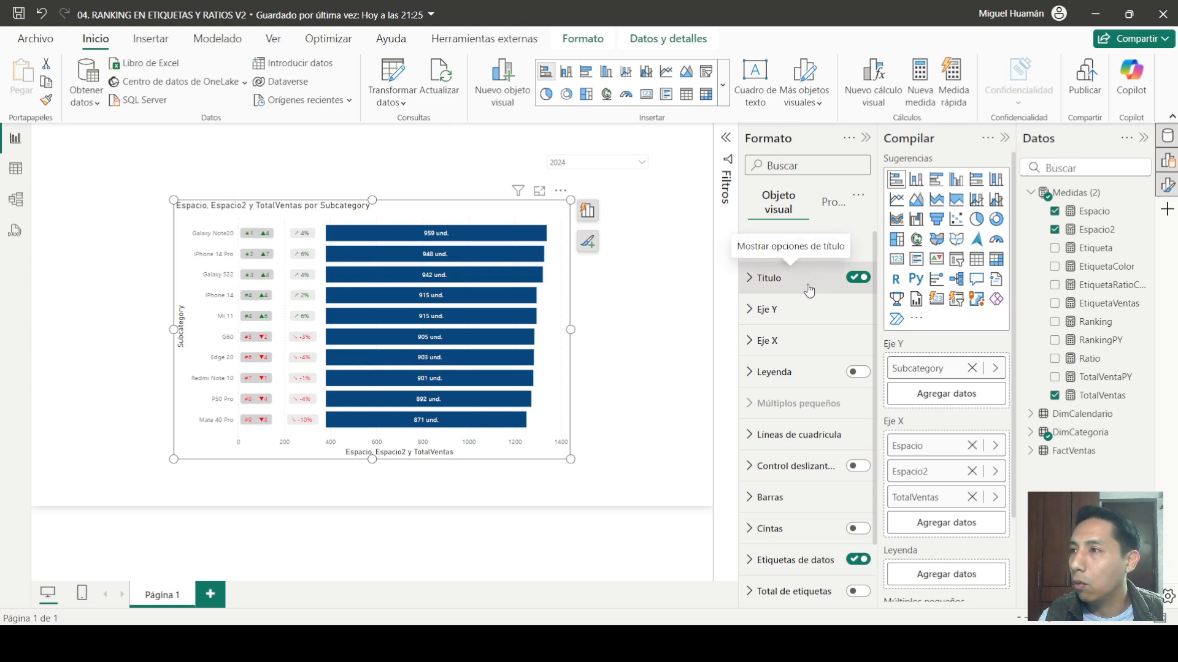
# Step: Turn off the X-axis title of the bar chart while keeping the axis values on
pyautogui.click(788, 340)
pyautogui.scroll(-1, 840, 417)
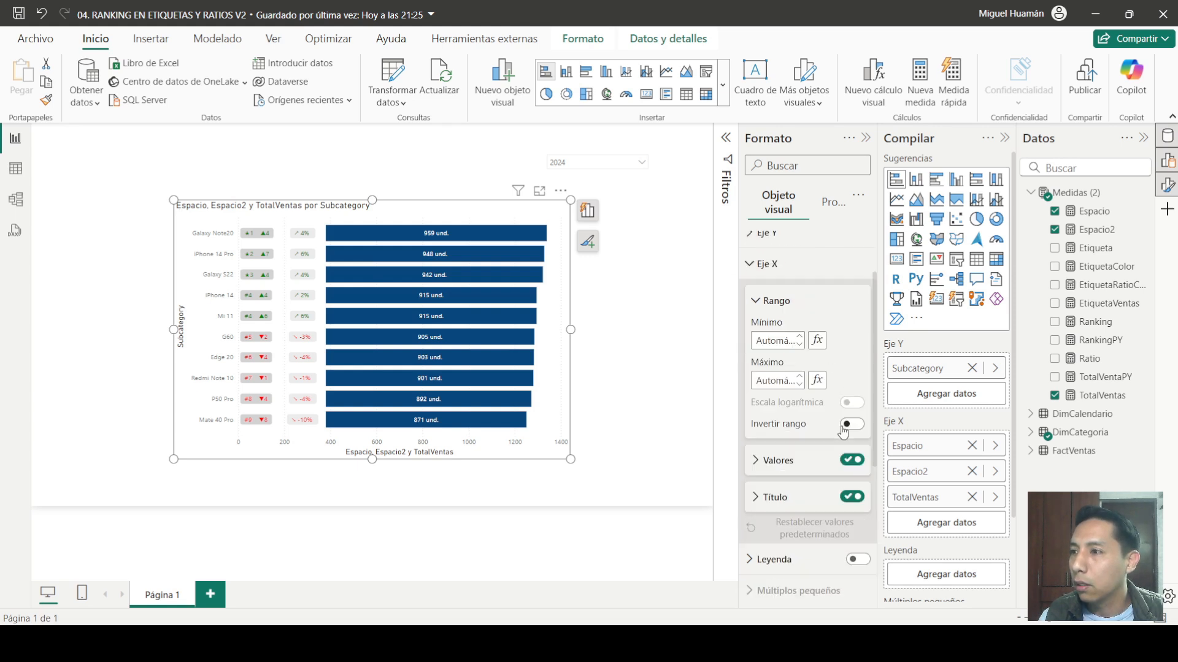
pyautogui.click(852, 497)
pyautogui.scroll(2, 763, 354)
pyautogui.click(765, 342)
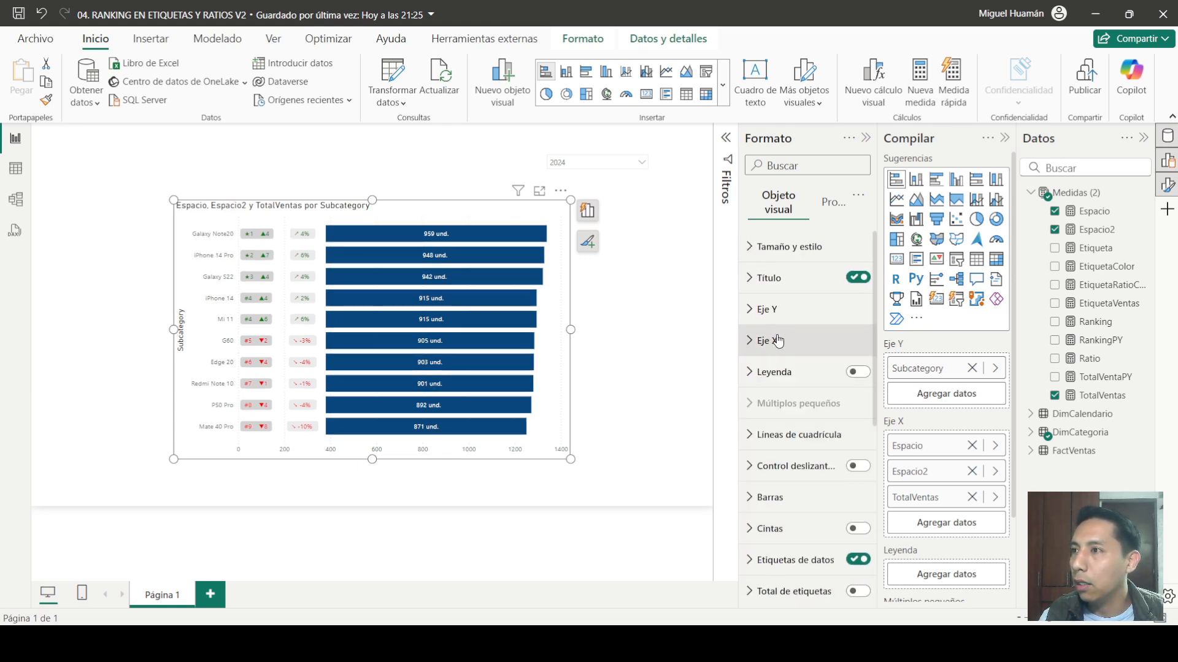
# Step: Turn off the Y-axis title of the bar chart and nudge the chart slightly to the right on the page
pyautogui.click(768, 309)
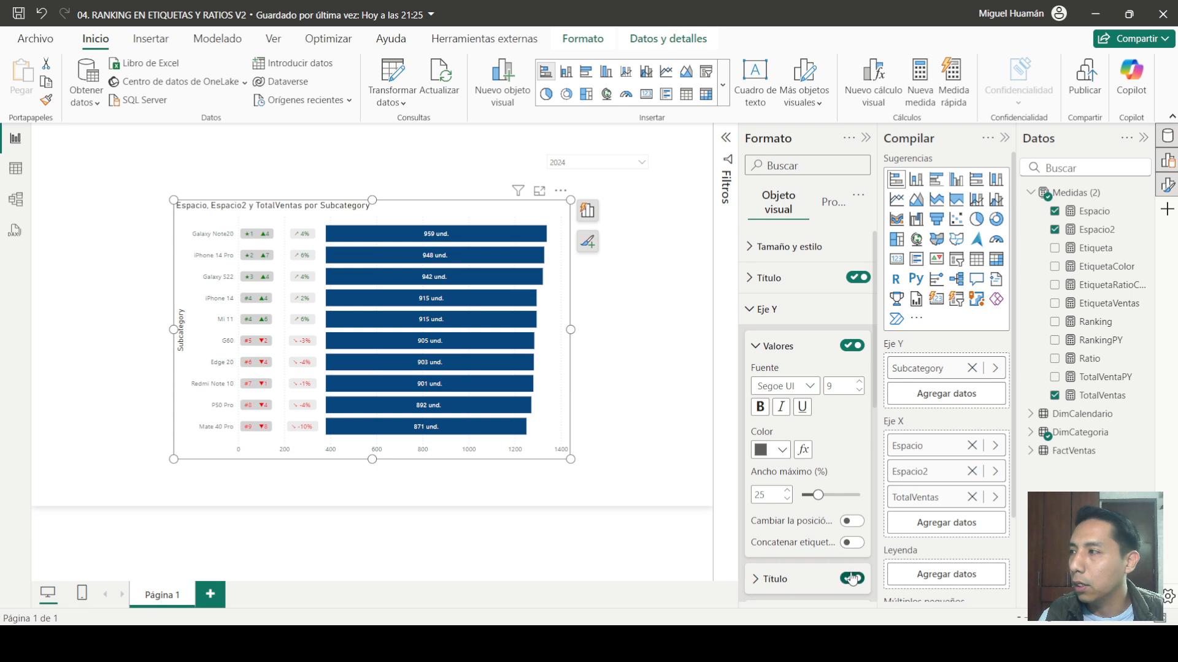
pyautogui.scroll(-2, 833, 517)
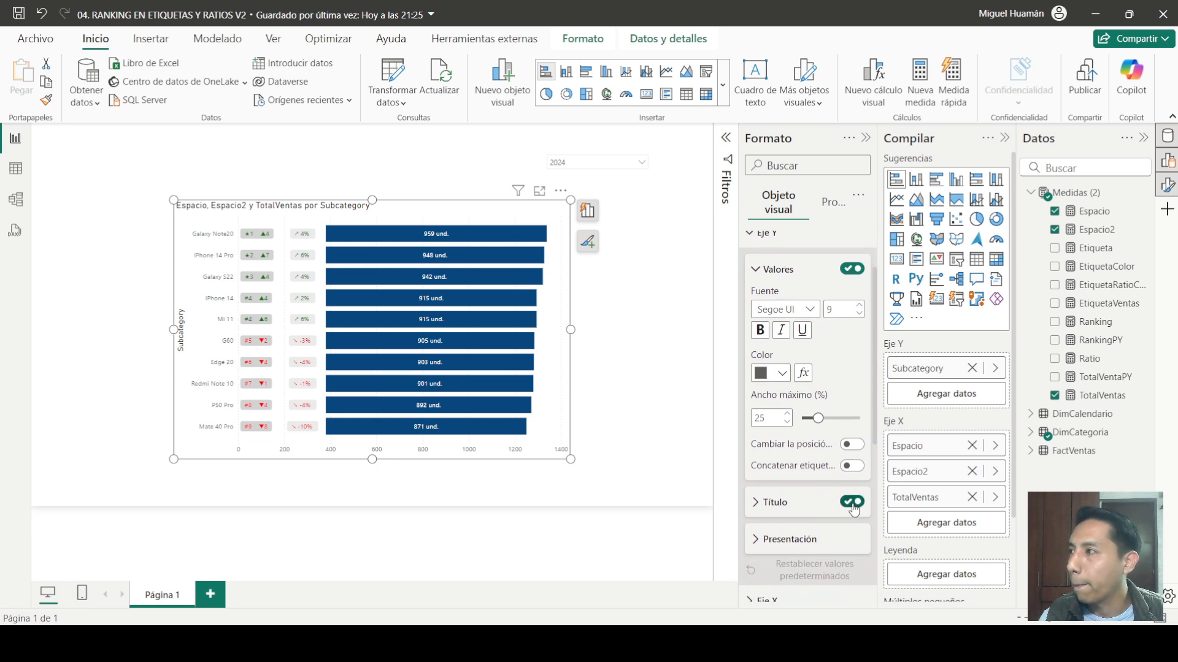
pyautogui.click(853, 505)
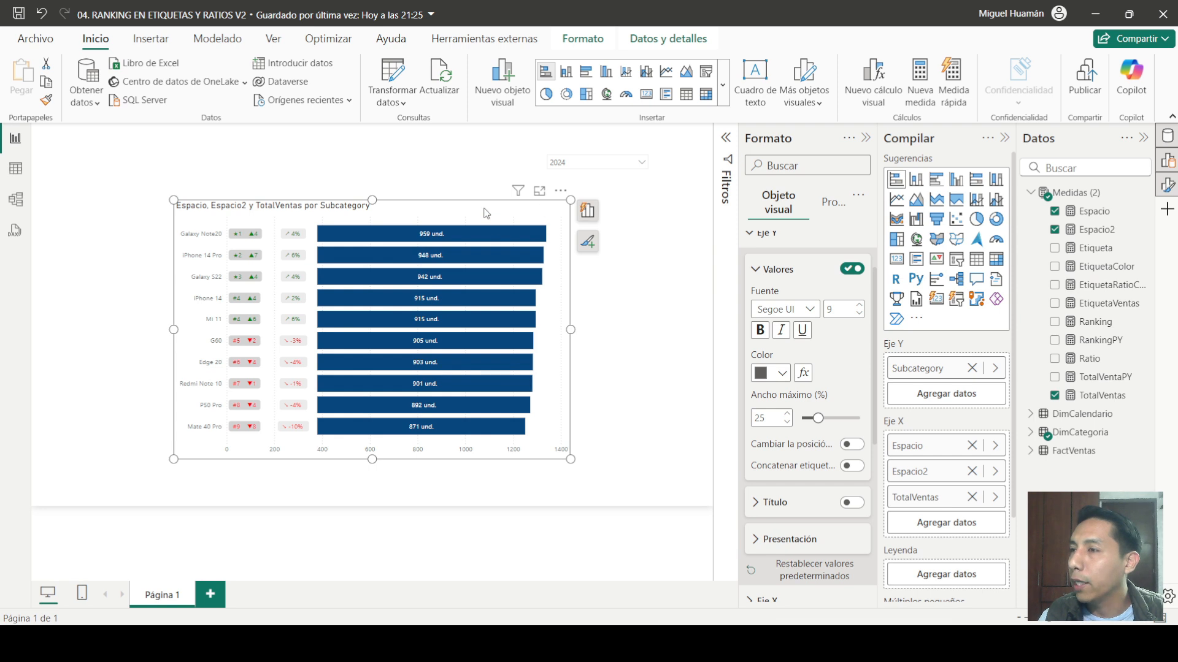
pyautogui.moveTo(490, 217); pyautogui.dragTo(499, 219)
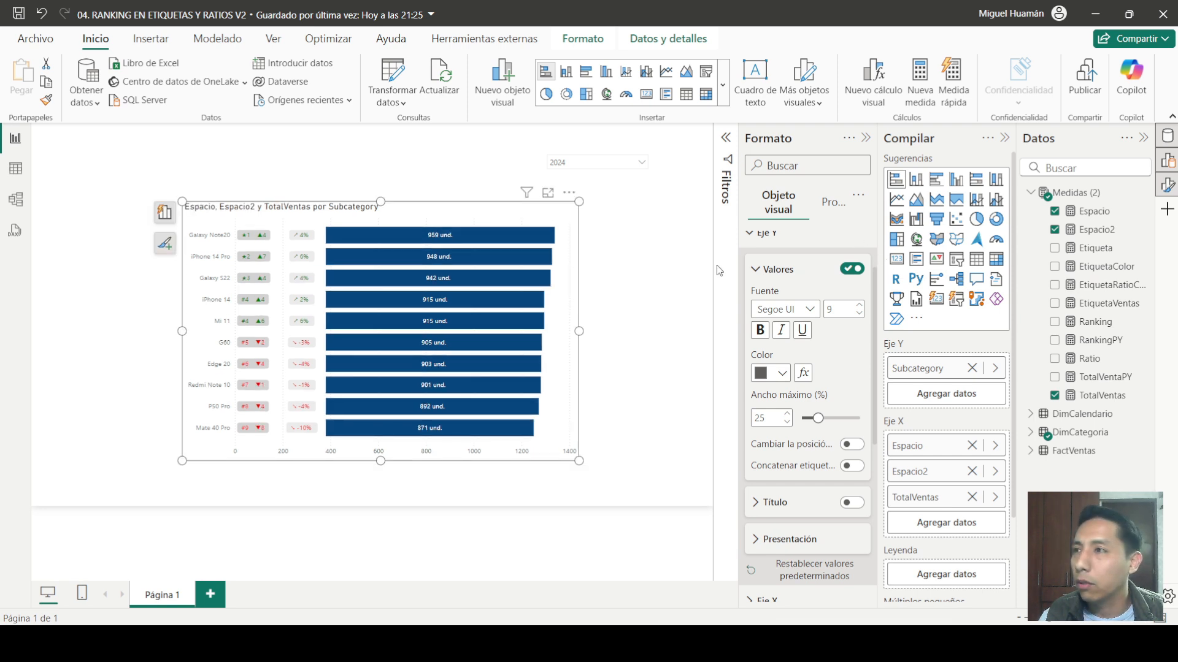
pyautogui.scroll(2, 812, 336)
pyautogui.click(797, 309)
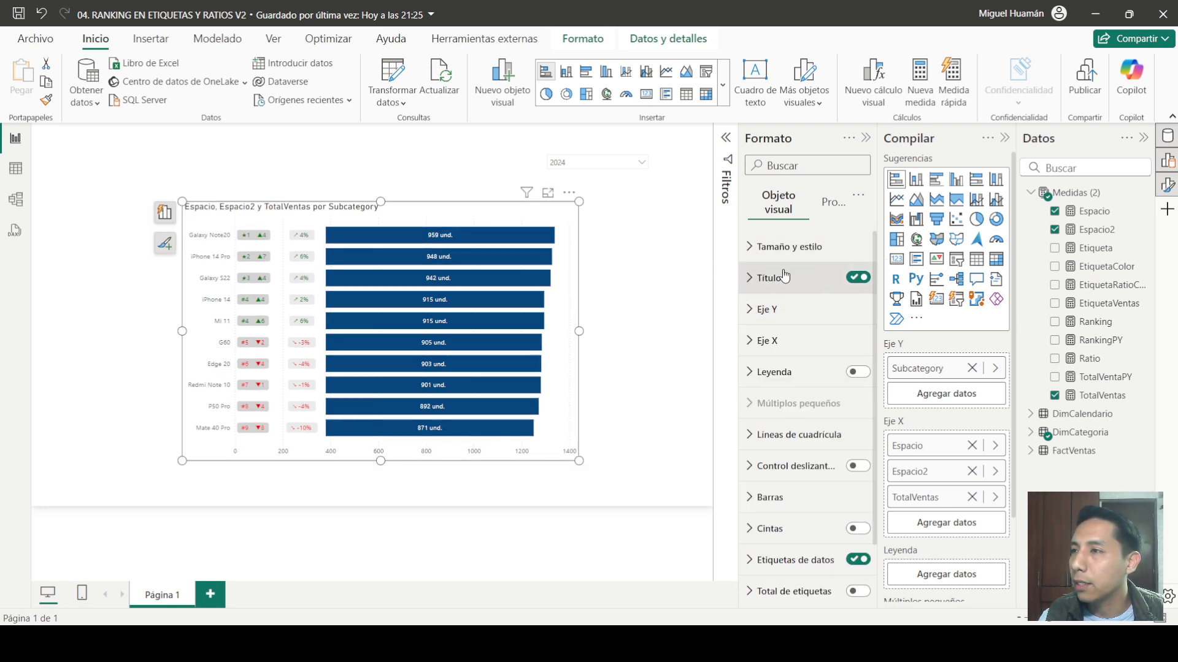
# Step: Title the chart "Ranking por Cantidad de Ventas" in bold and reduce the chart's height slightly from its upper edge
pyautogui.click(782, 277)
pyautogui.moveTo(755, 354); pyautogui.dragTo(978, 357)
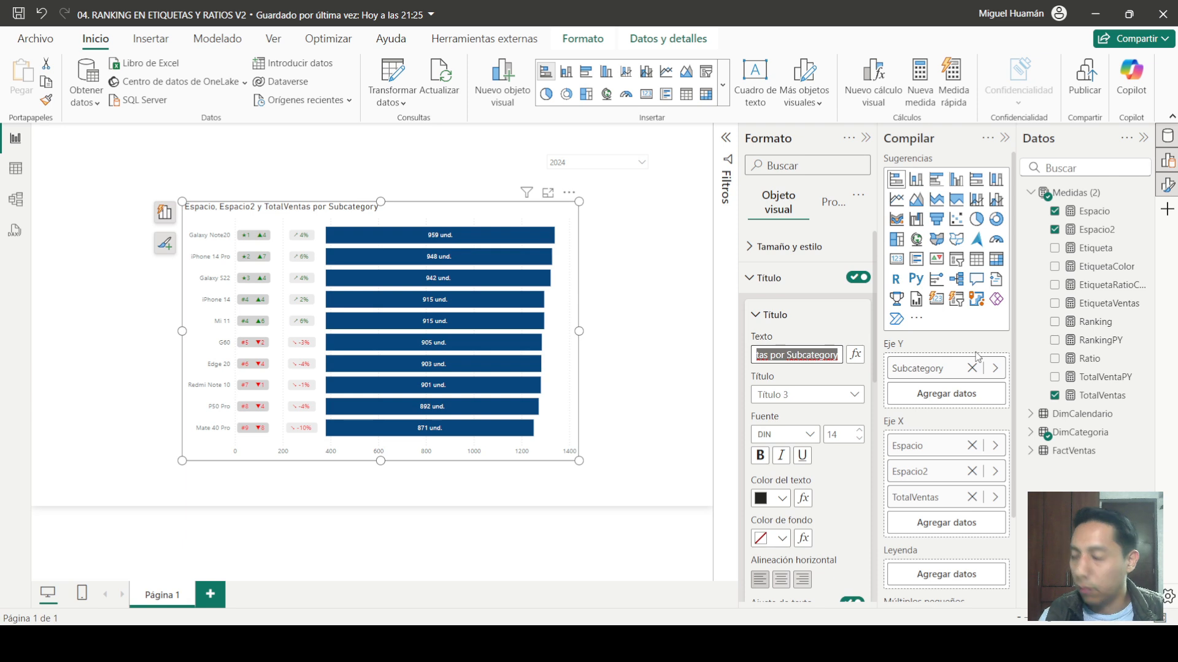
pyautogui.write('Ranking por')
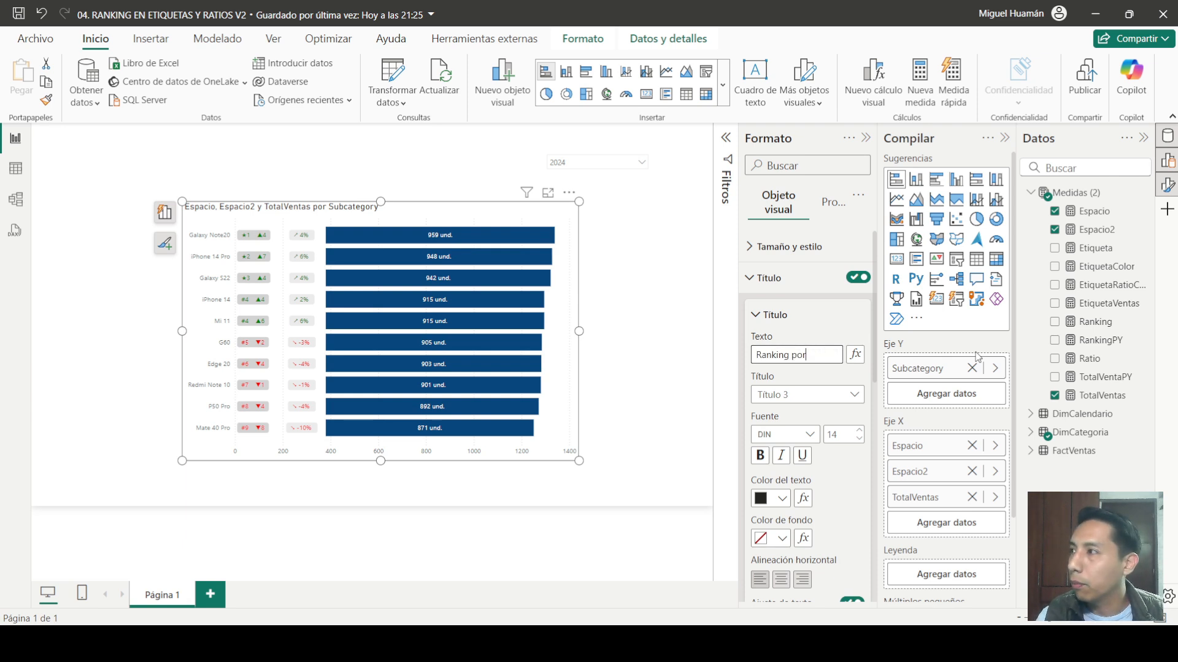
pyautogui.write(' Cantidad de Ventas')
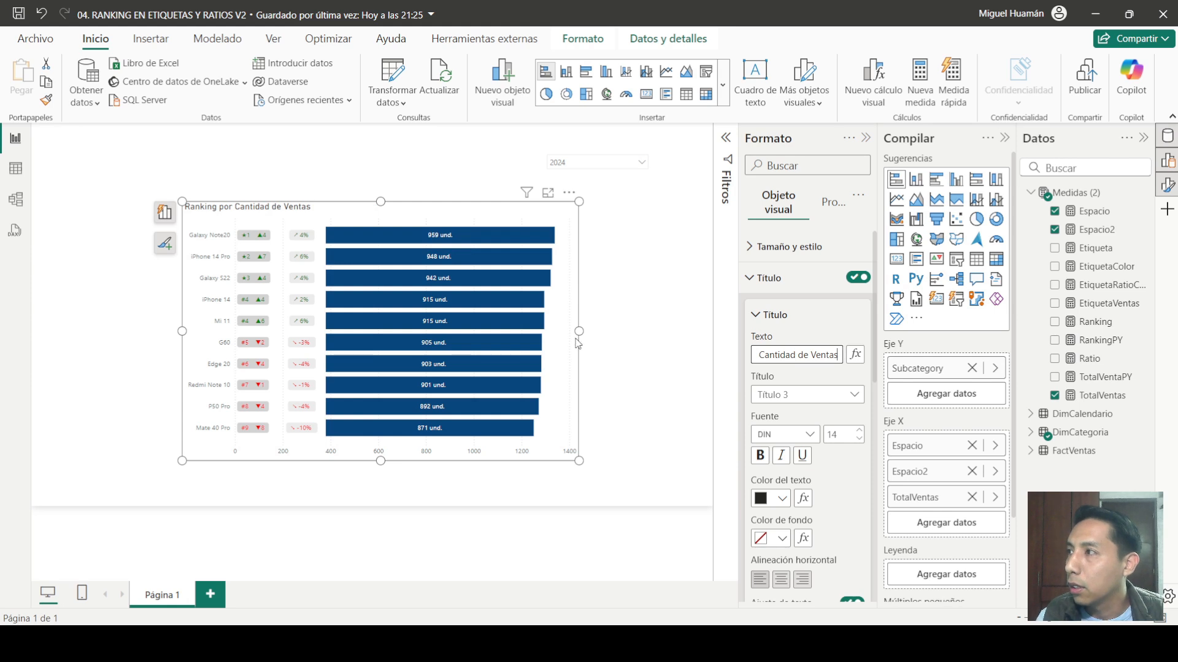
pyautogui.click(760, 456)
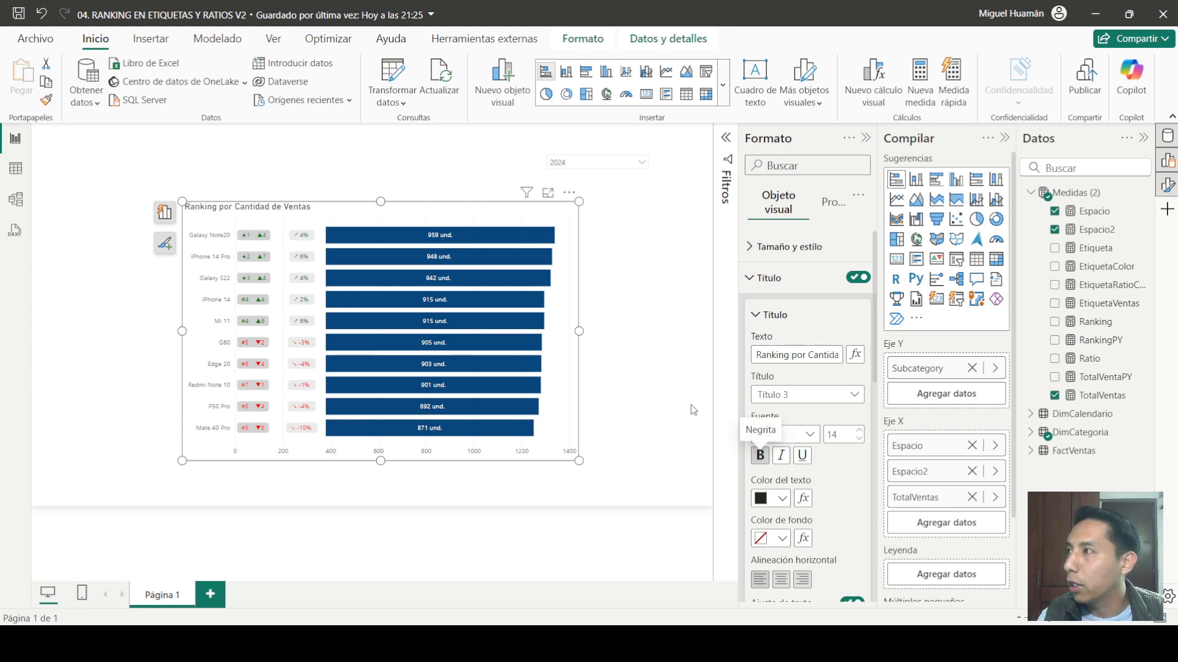
pyautogui.moveTo(380, 202)
pyautogui.mouseDown()
pyautogui.moveTo(381, 192)
pyautogui.moveTo(380, 207)
pyautogui.mouseUp()
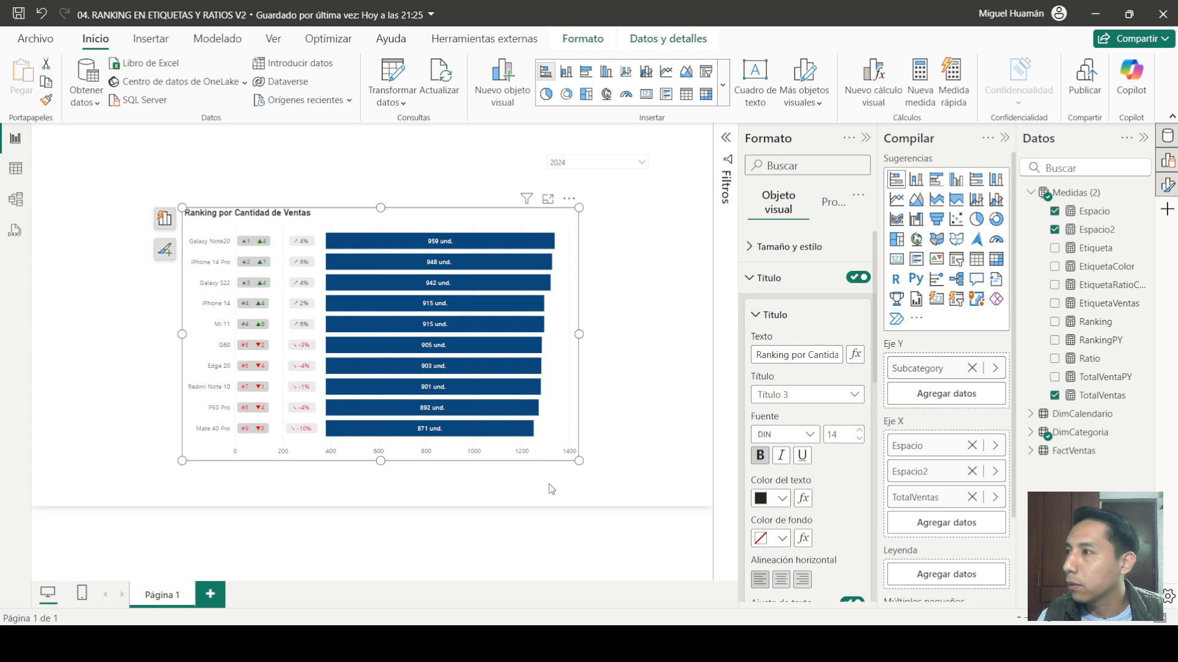
# Step: Enlarge the bar chart slightly and add the subtitle "Producto | Ranking | Tendencia | Evolución" below its title
pyautogui.moveTo(574, 455); pyautogui.dragTo(585, 463)
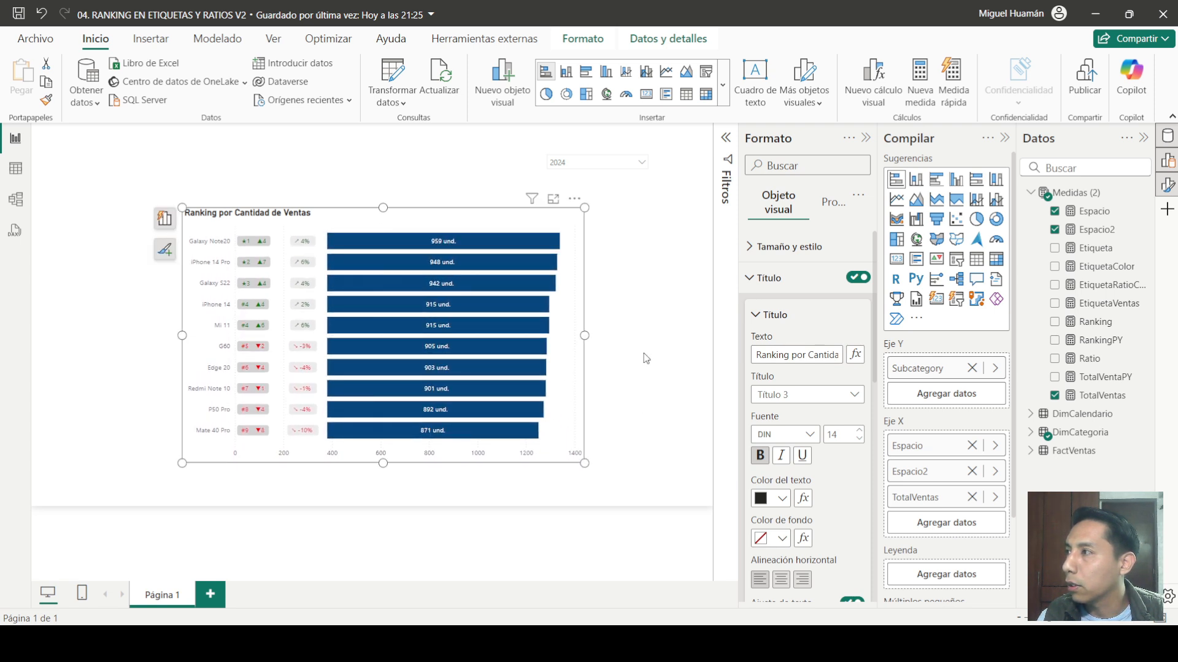
pyautogui.click(775, 317)
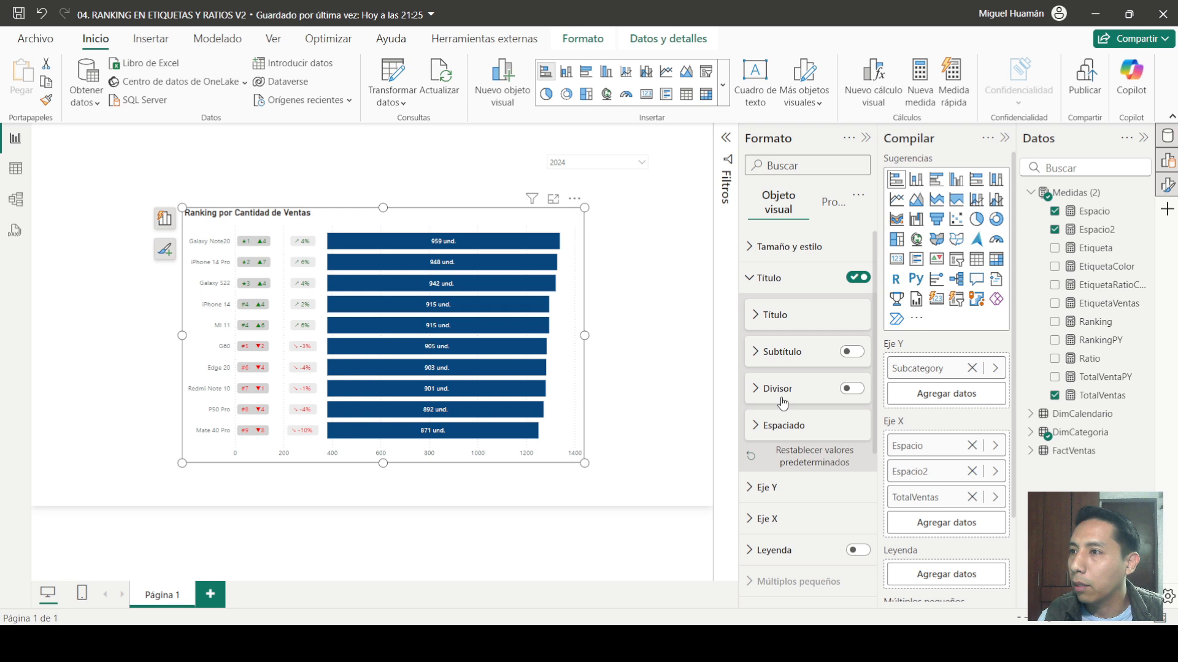
pyautogui.click(850, 351)
pyautogui.click(770, 356)
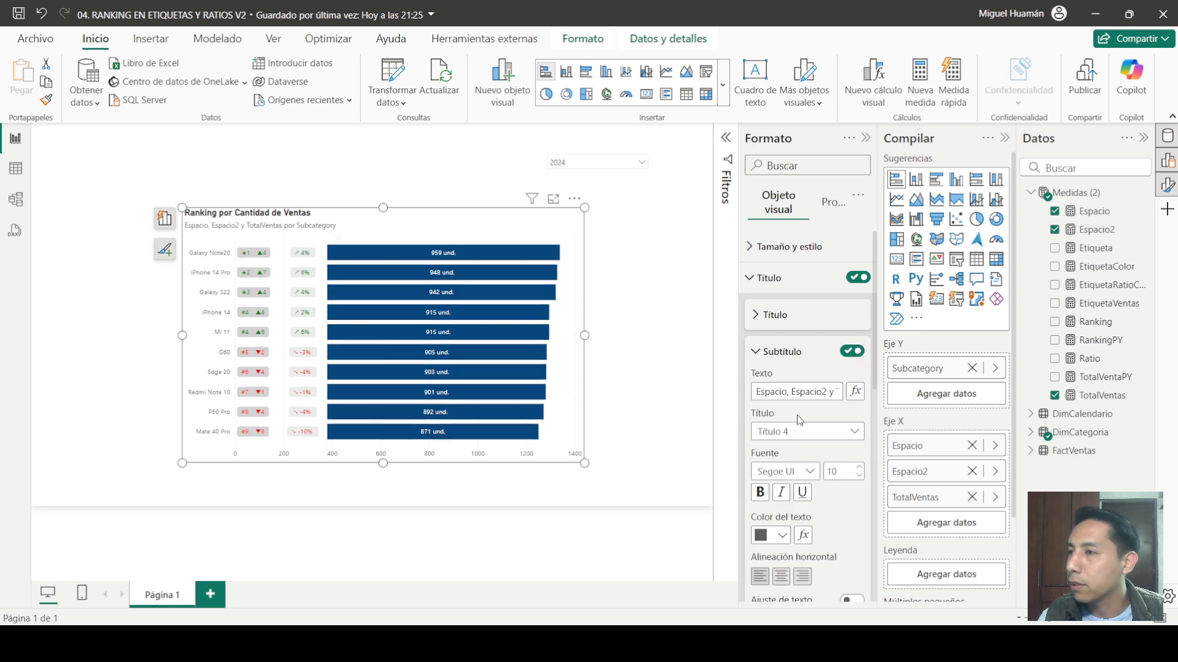
pyautogui.moveTo(754, 391); pyautogui.dragTo(858, 394)
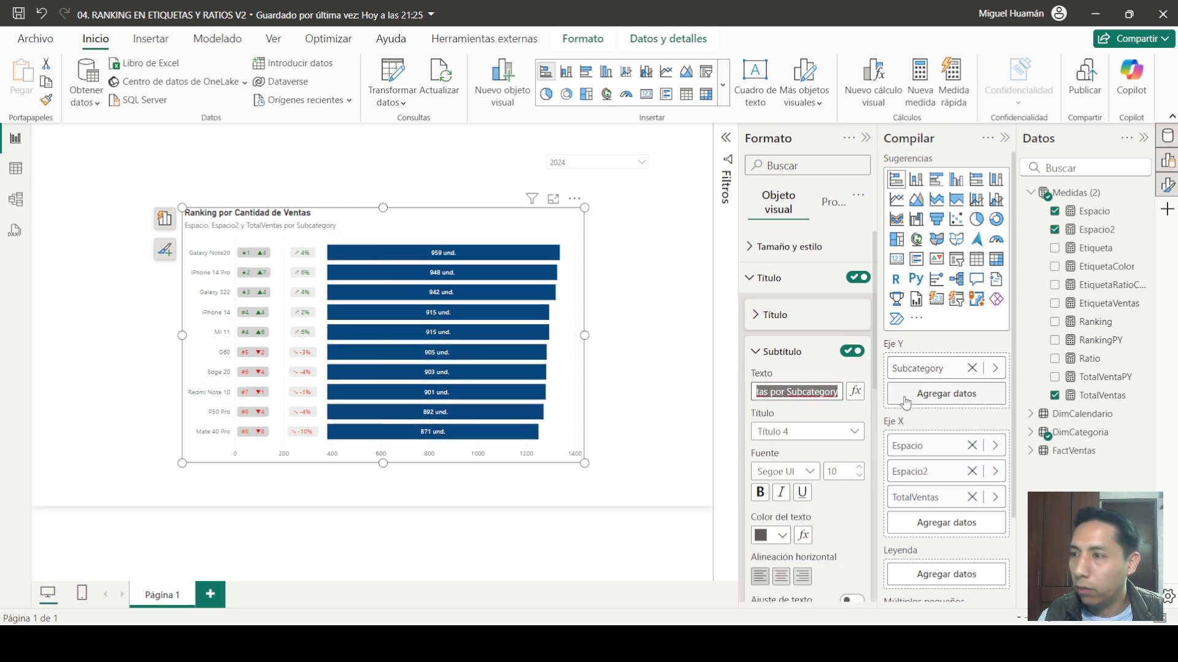
pyautogui.write('P')
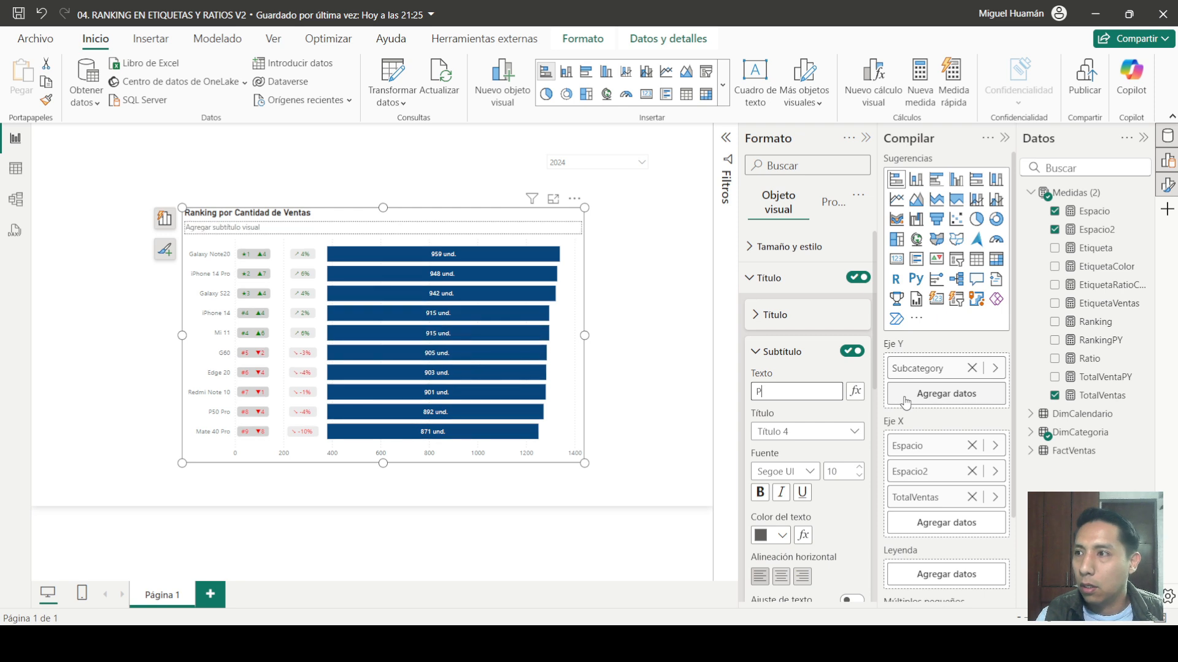
pyautogui.write('roducto ')
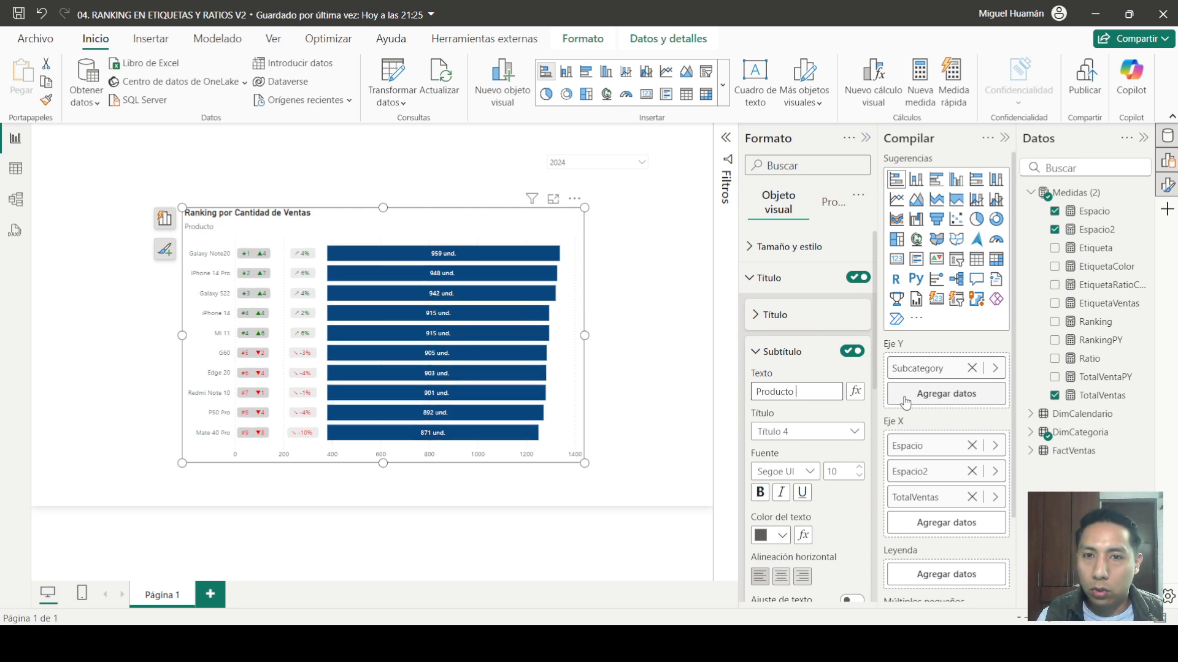
pyautogui.write('| Ranking')
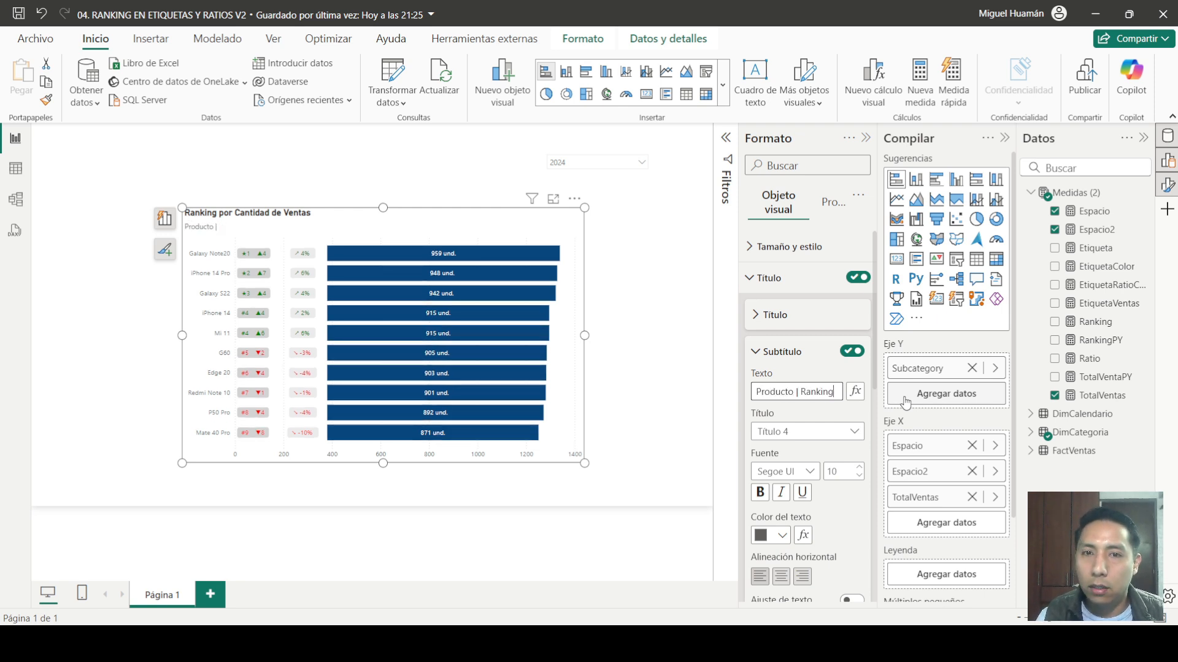
pyautogui.write(' | Tendencia')
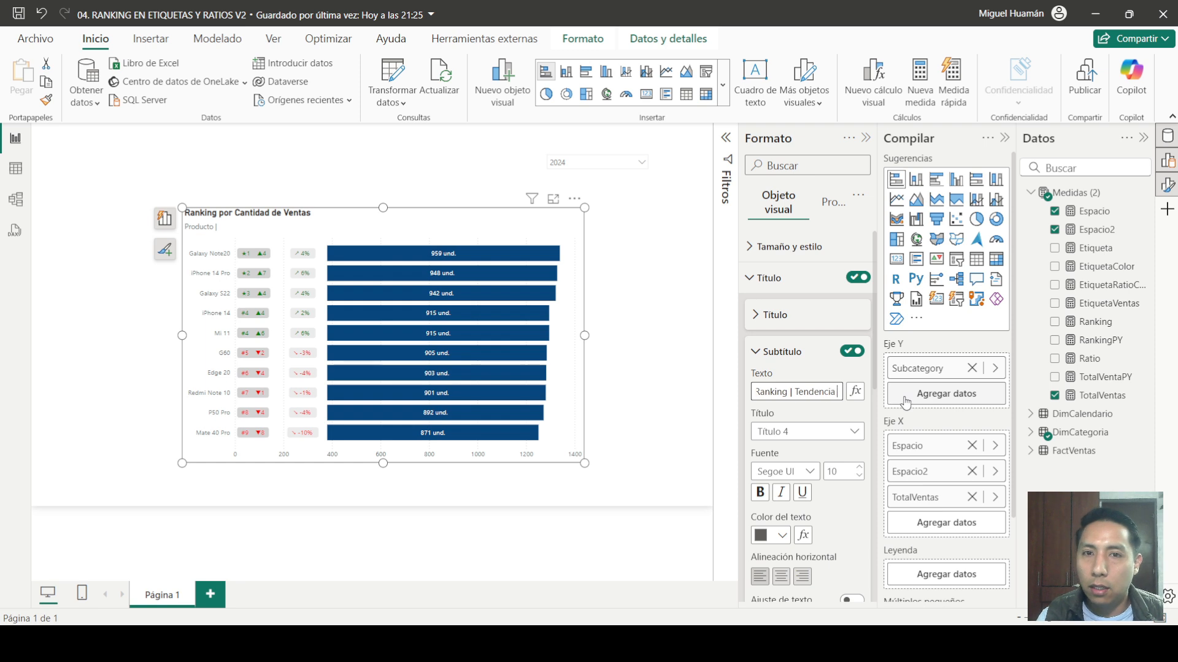
pyautogui.write(' | Evoluc')
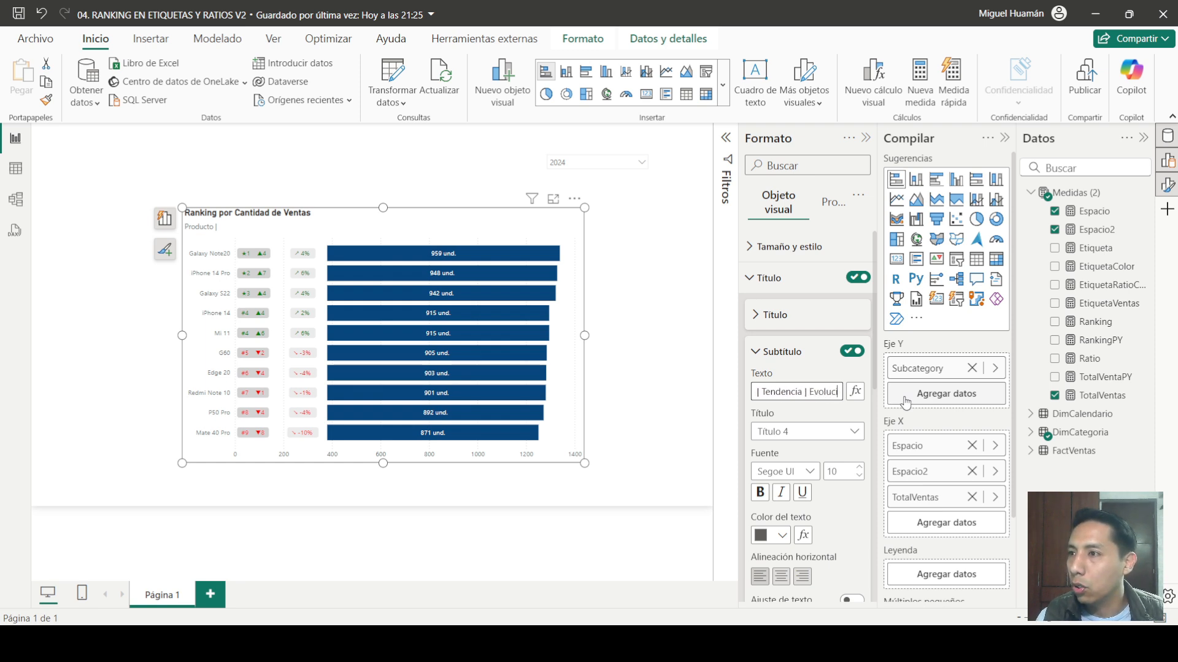
pyautogui.write('i')
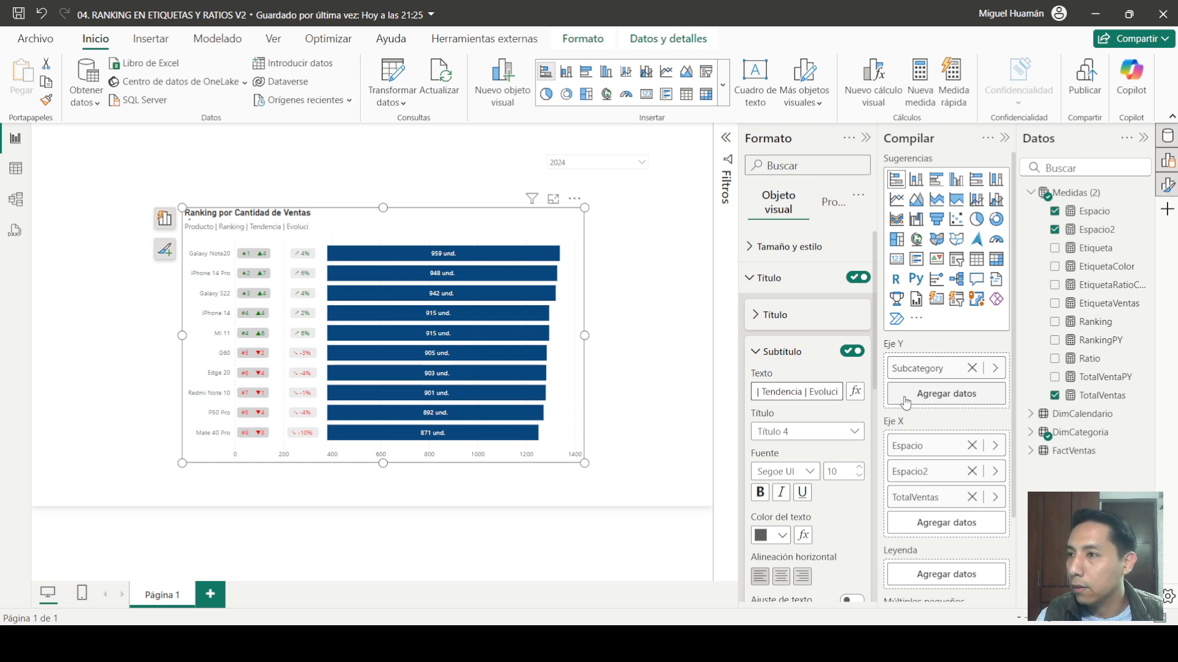
pyautogui.write('ón')
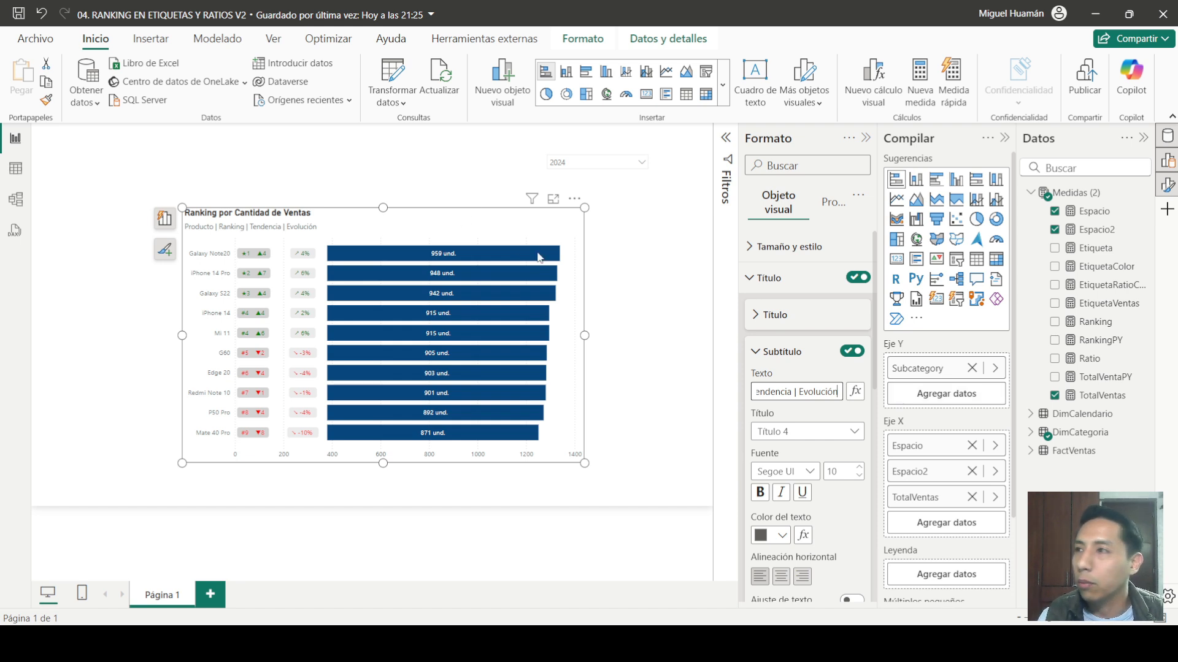
# Step: Turn on the bar chart's visual border and color it the lightest grey shade of white
pyautogui.click(758, 279)
pyautogui.click(791, 247)
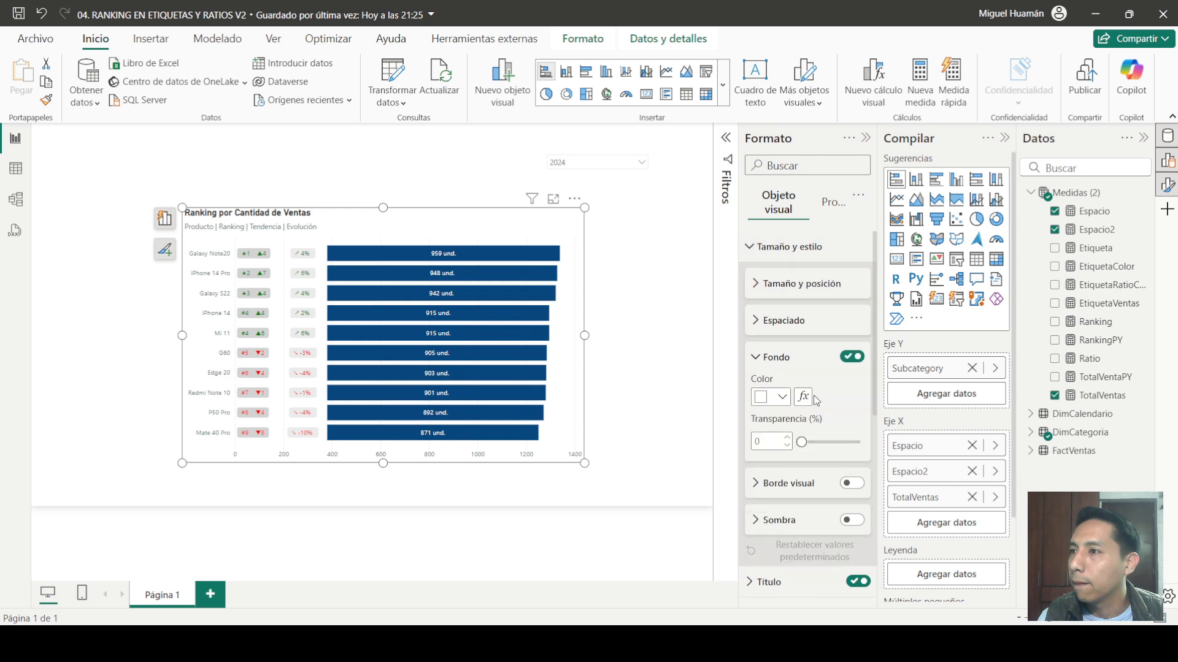
pyautogui.scroll(-2, 800, 399)
pyautogui.click(852, 407)
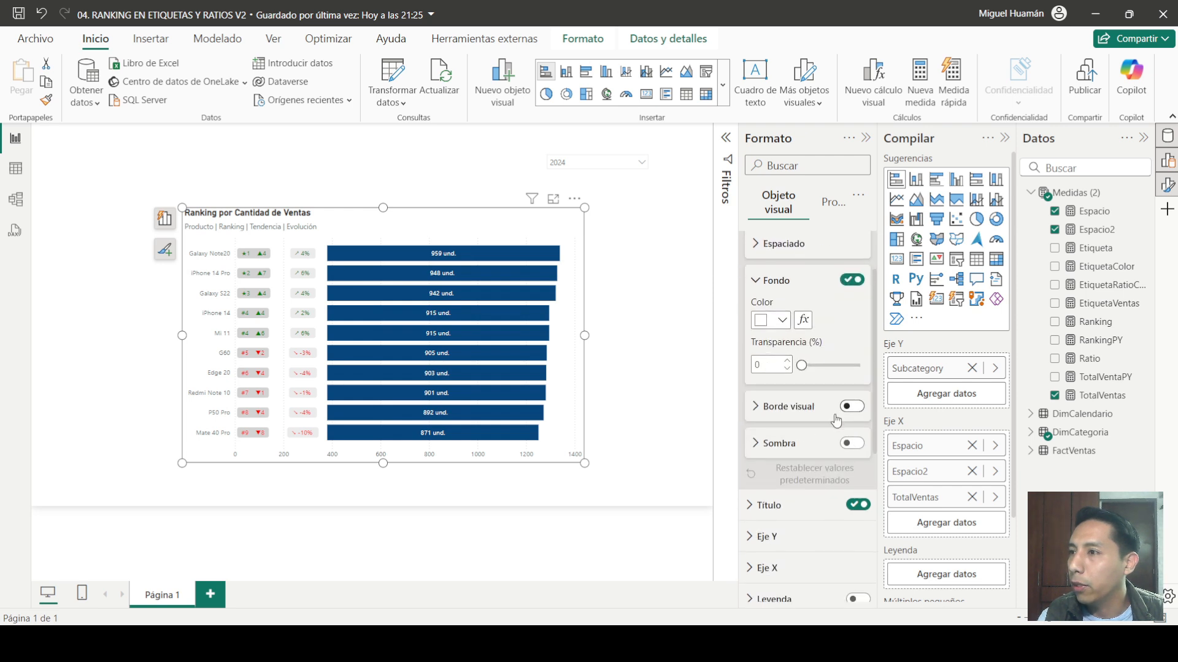
pyautogui.click(755, 406)
pyautogui.scroll(-2, 789, 387)
pyautogui.click(782, 369)
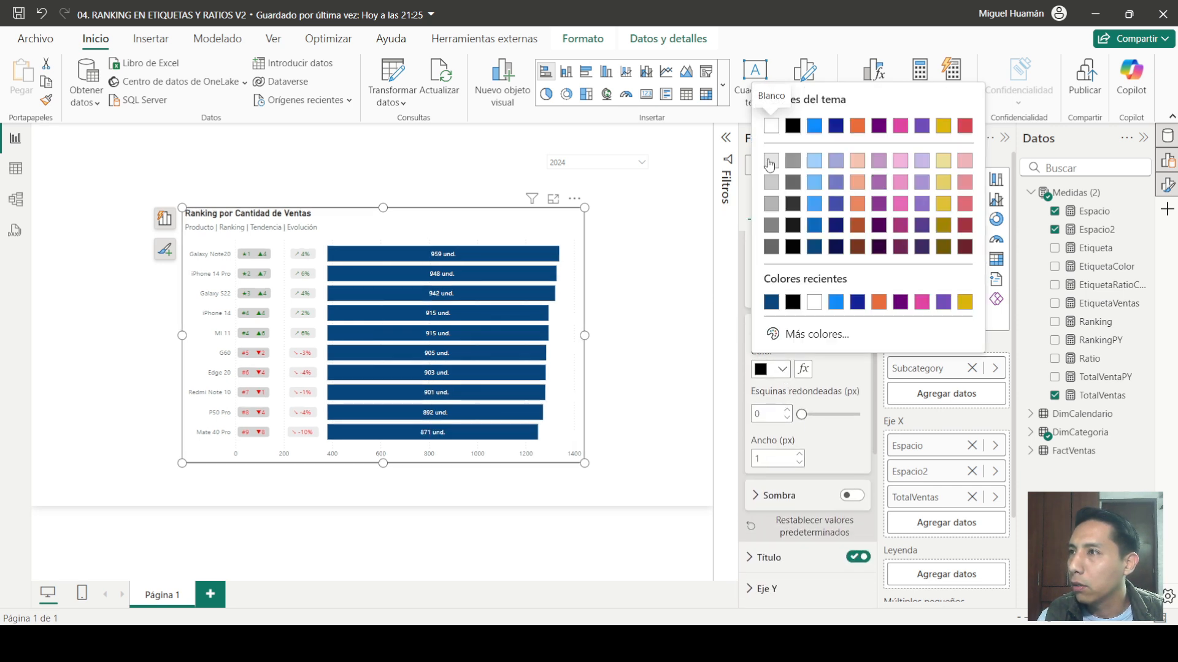
pyautogui.click(768, 167)
pyautogui.click(786, 331)
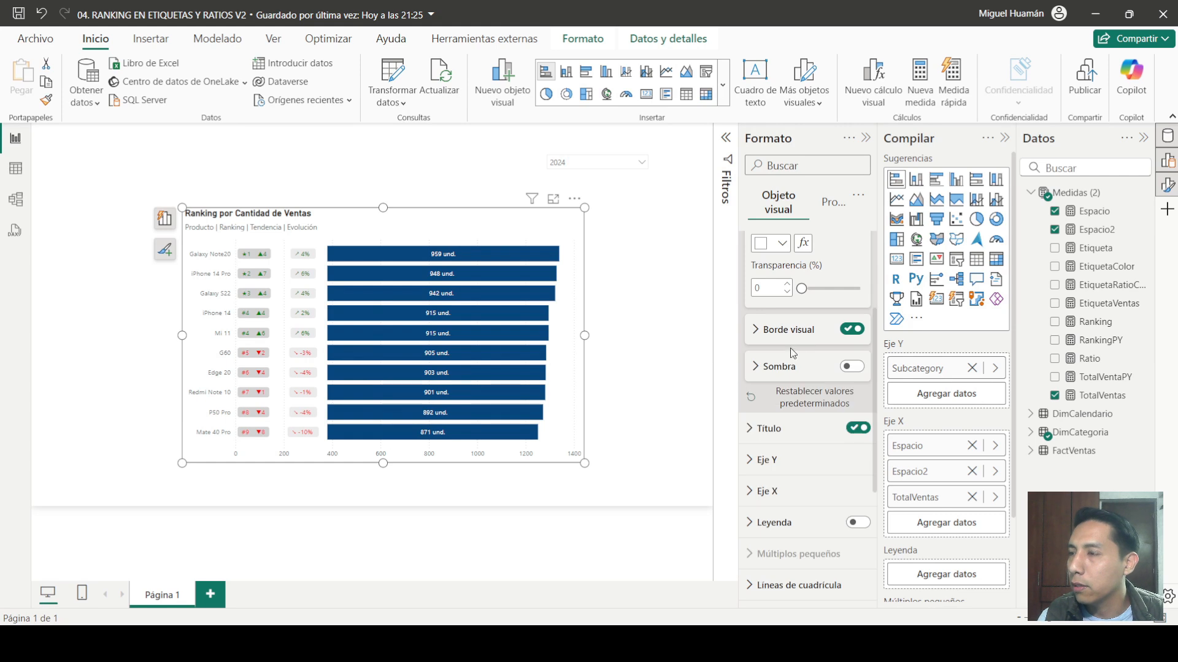
# Step: Add an outer shadow to the bar chart and recolor it from light grey to progressively darker grey shades
pyautogui.click(776, 369)
pyautogui.scroll(-2, 810, 386)
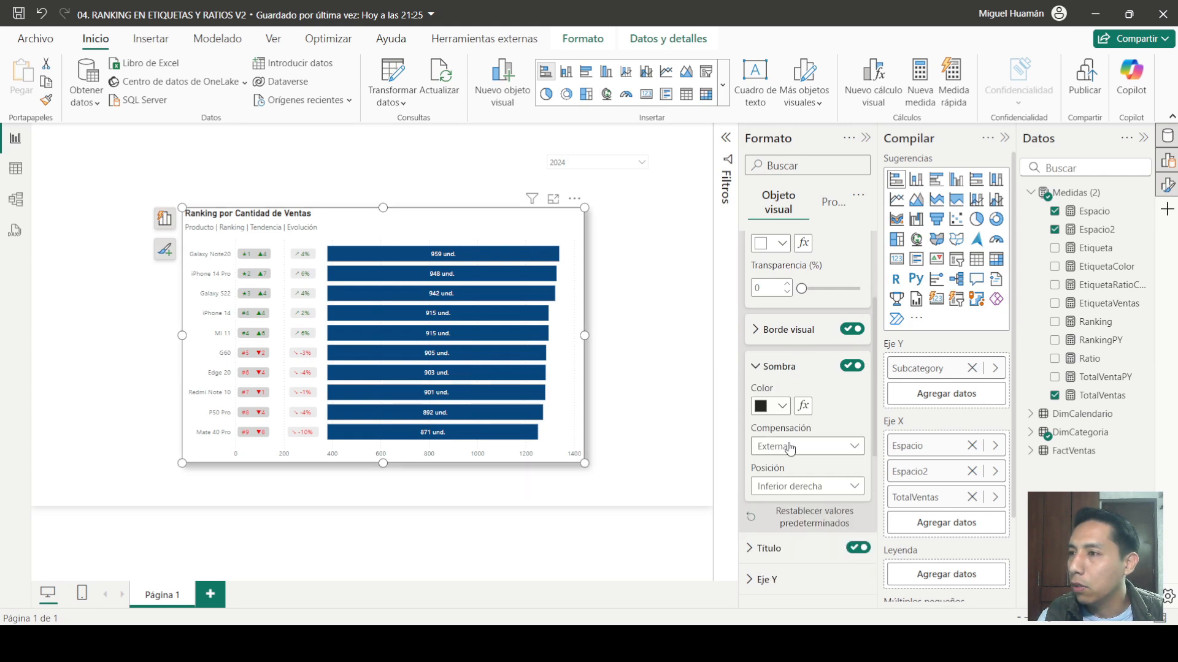
pyautogui.click(778, 406)
pyautogui.click(772, 201)
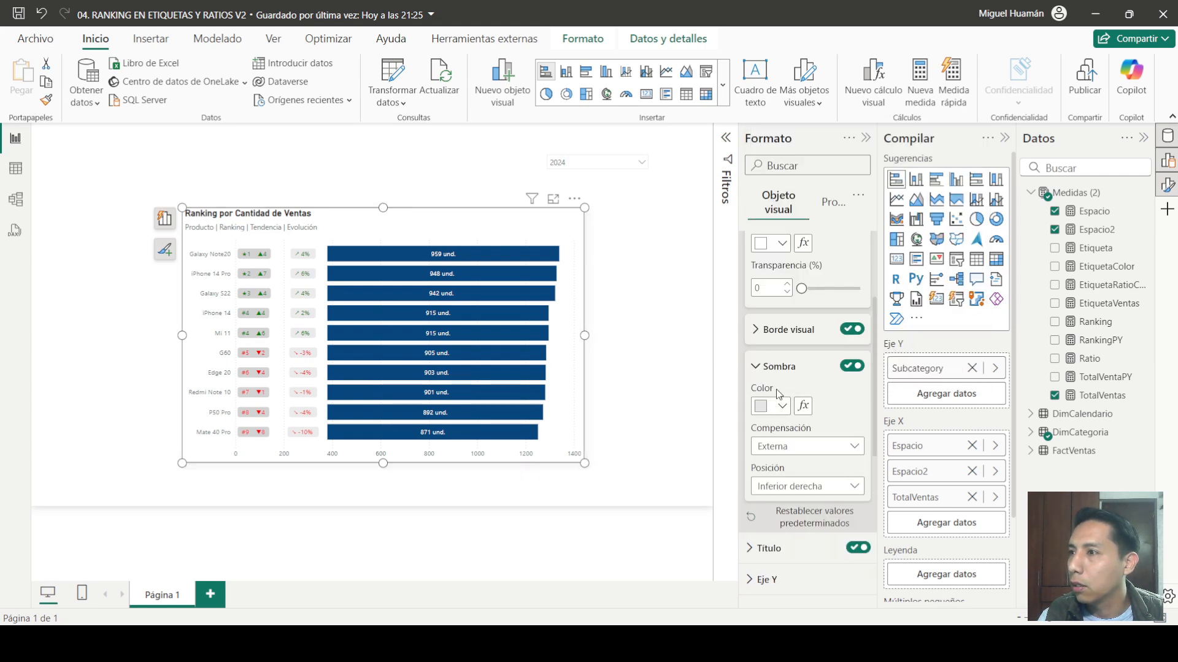
pyautogui.click(777, 406)
pyautogui.click(772, 225)
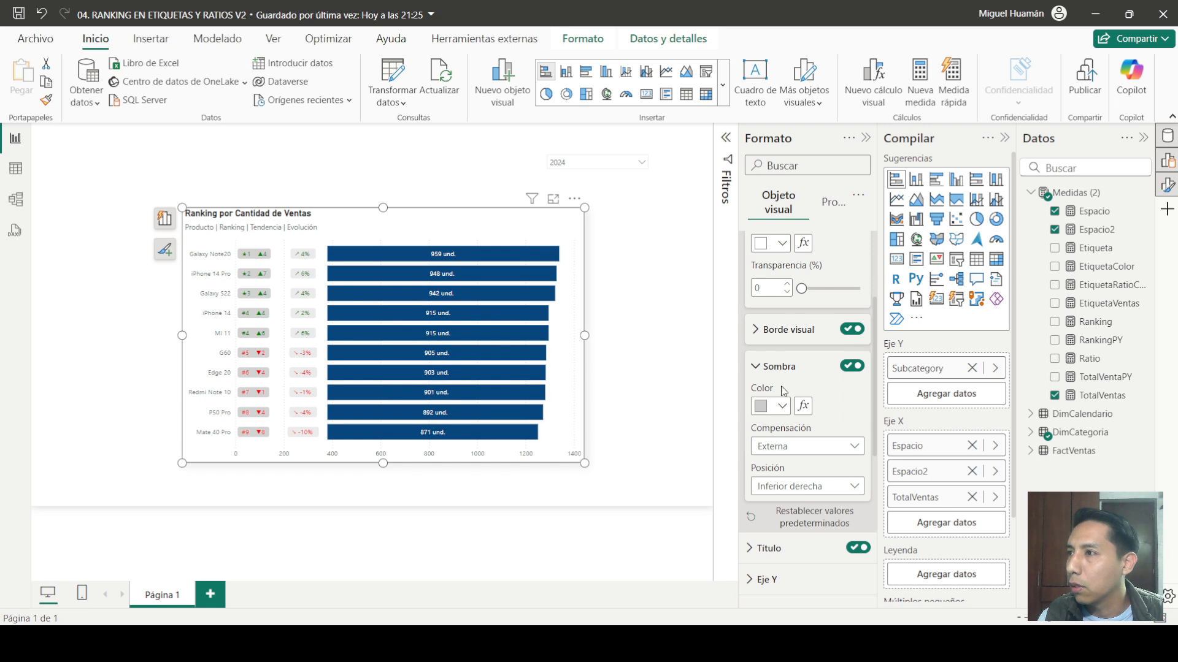
pyautogui.click(778, 406)
pyautogui.click(779, 252)
pyautogui.click(641, 316)
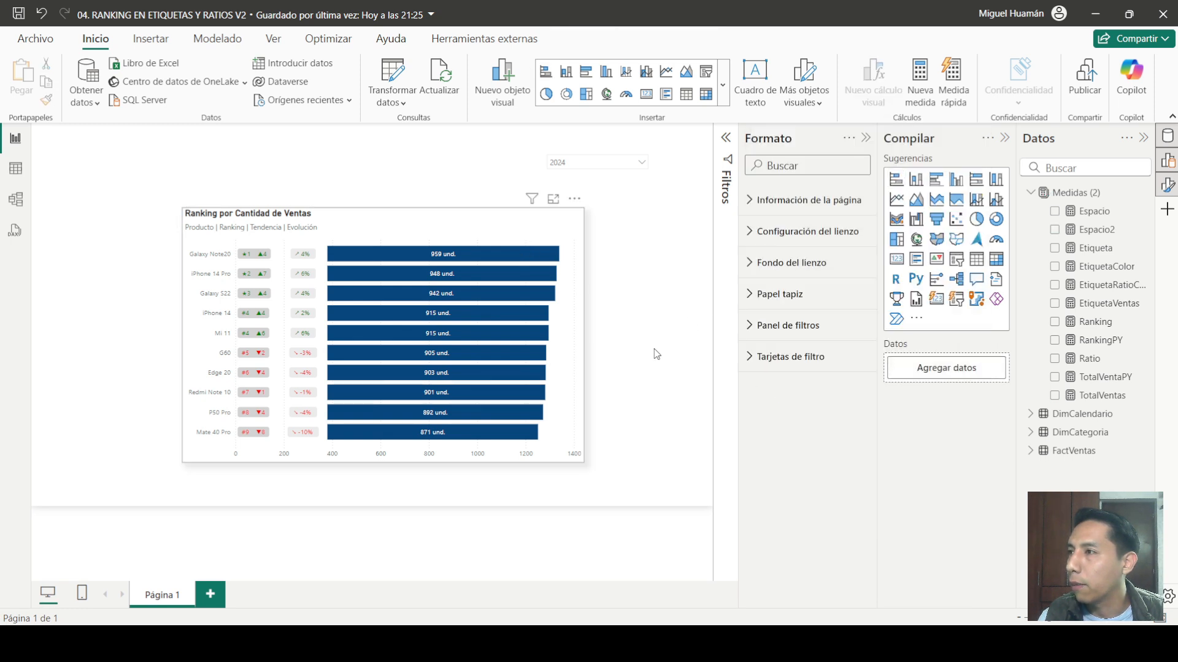
pyautogui.click(569, 348)
pyautogui.click(653, 309)
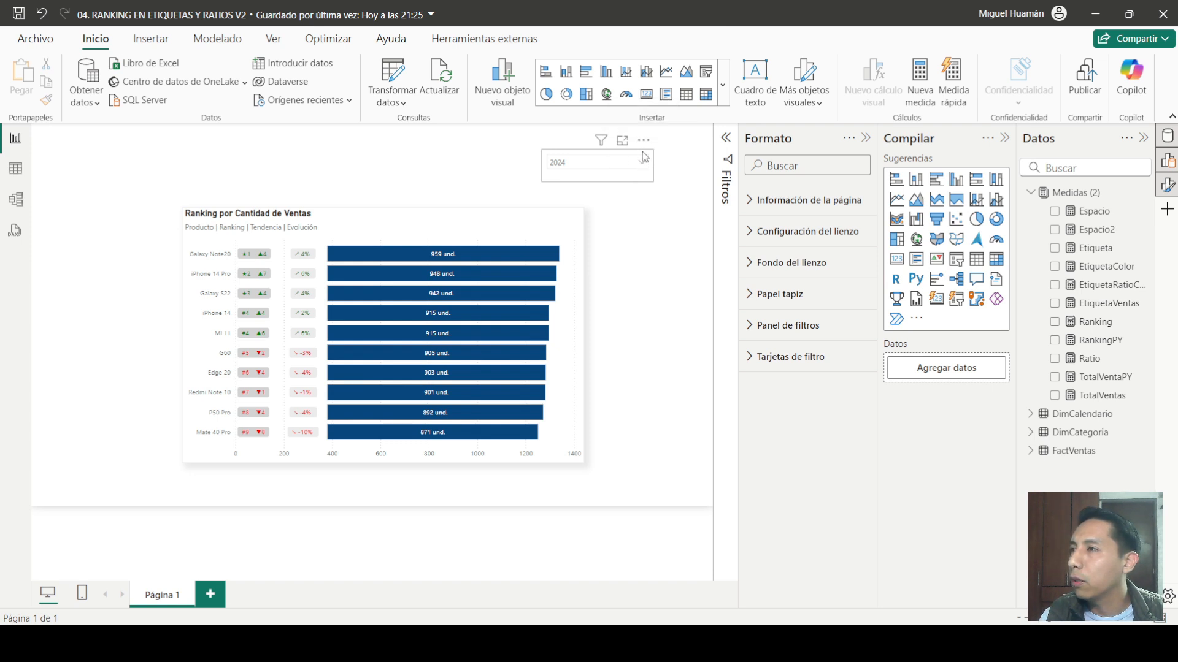
# Step: Place the year slicer inside the bar chart's upper-right corner, level with the title and subtitle
pyautogui.moveTo(642, 153); pyautogui.dragTo(575, 203)
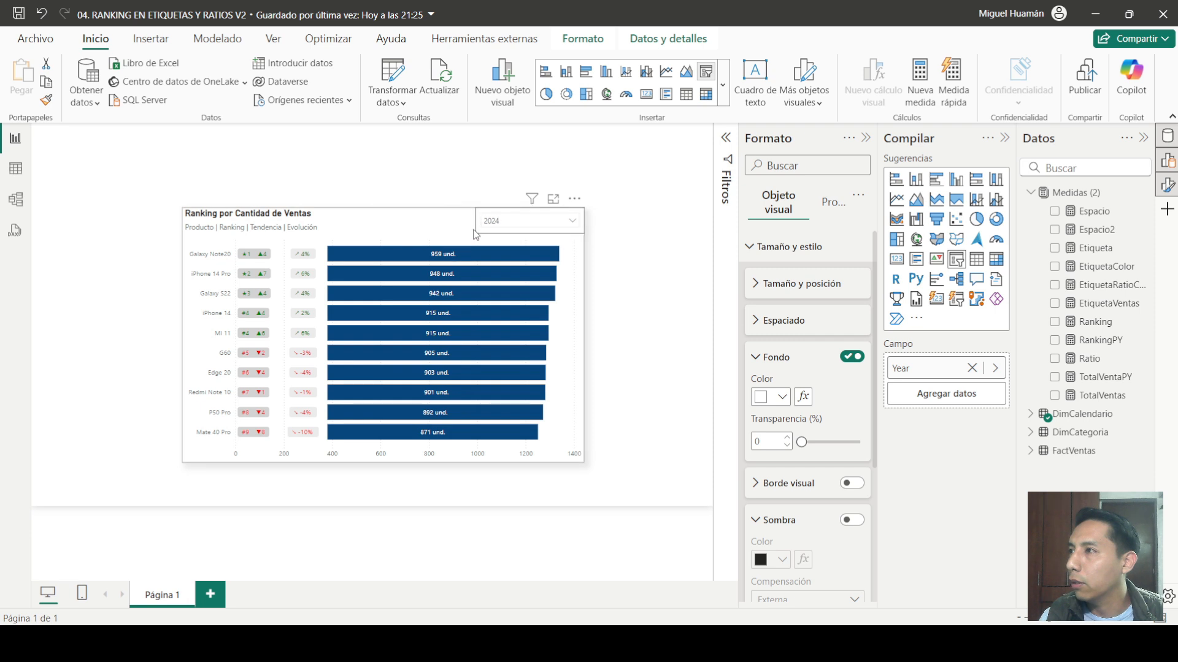
pyautogui.click(447, 231)
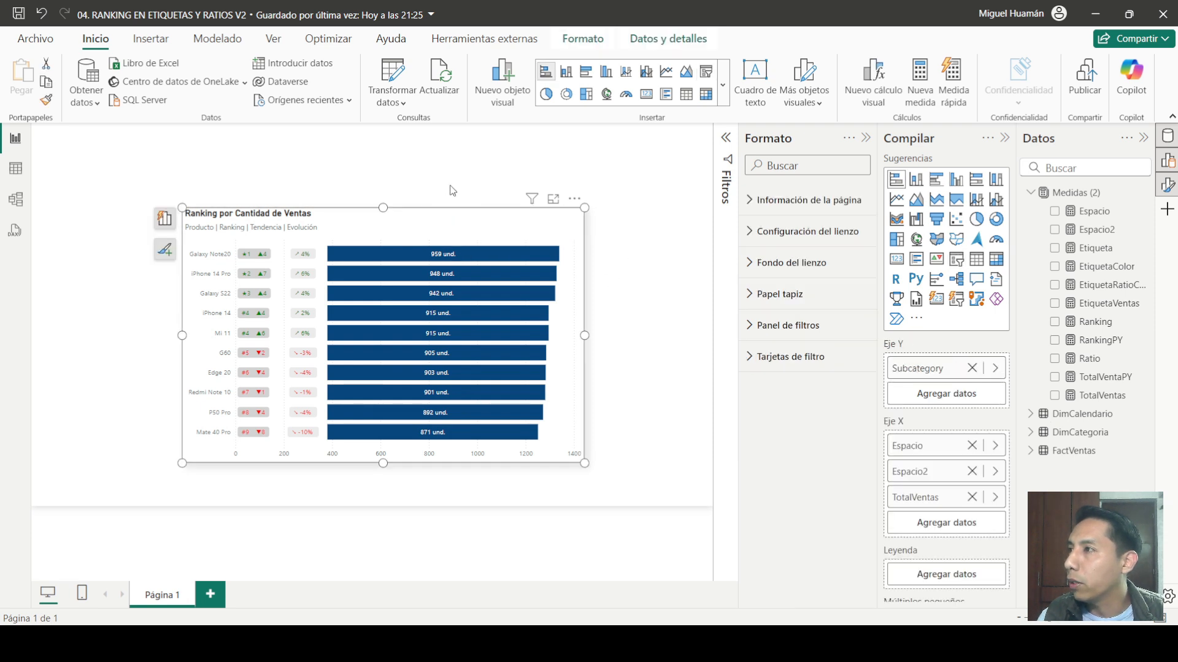
pyautogui.click(665, 210)
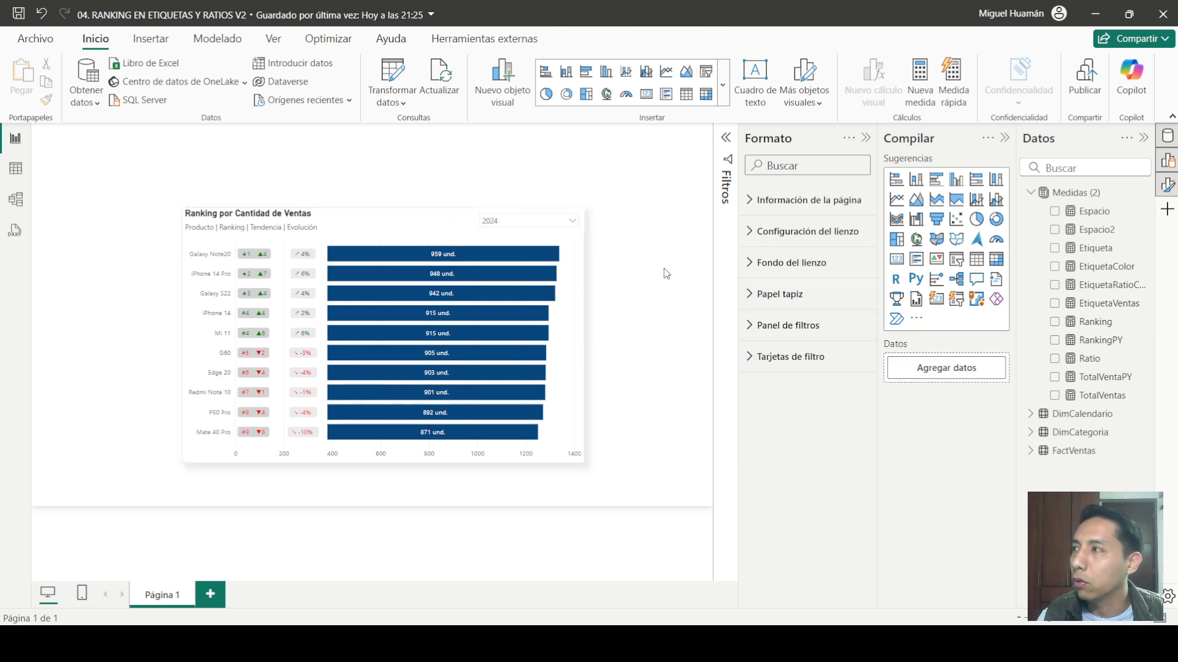
# Step: Check how the ranking chart responds to the year slicer by selecting 2023 and returning to 2024
pyautogui.click(544, 221)
pyautogui.click(516, 236)
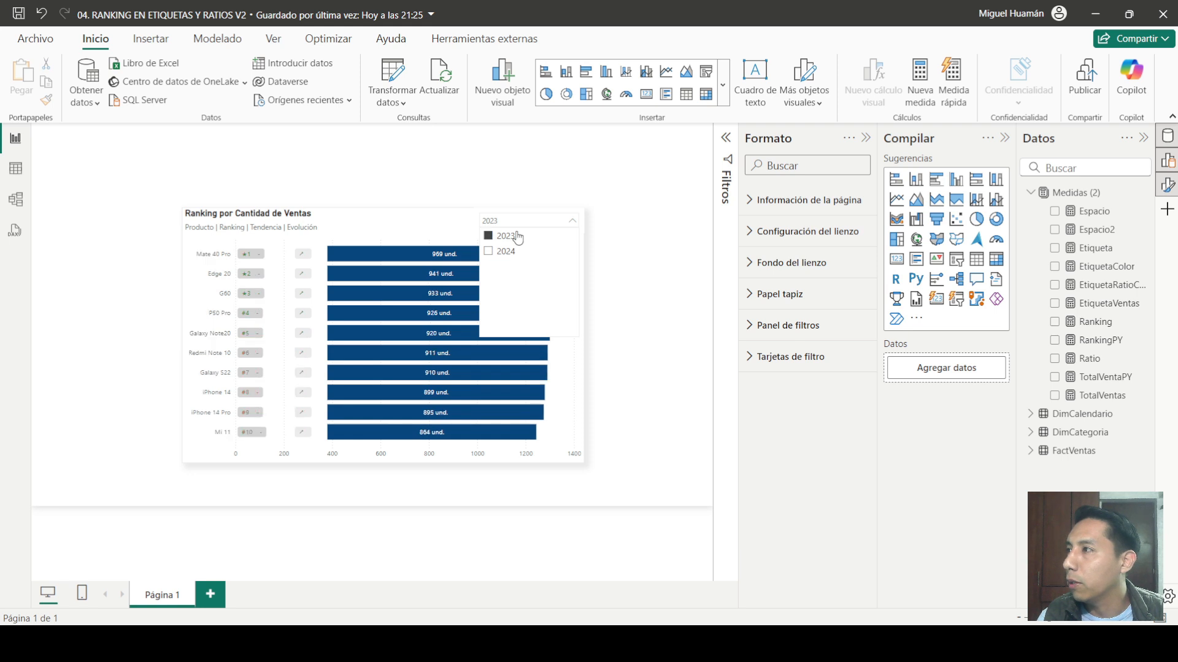
pyautogui.click(536, 221)
pyautogui.click(527, 221)
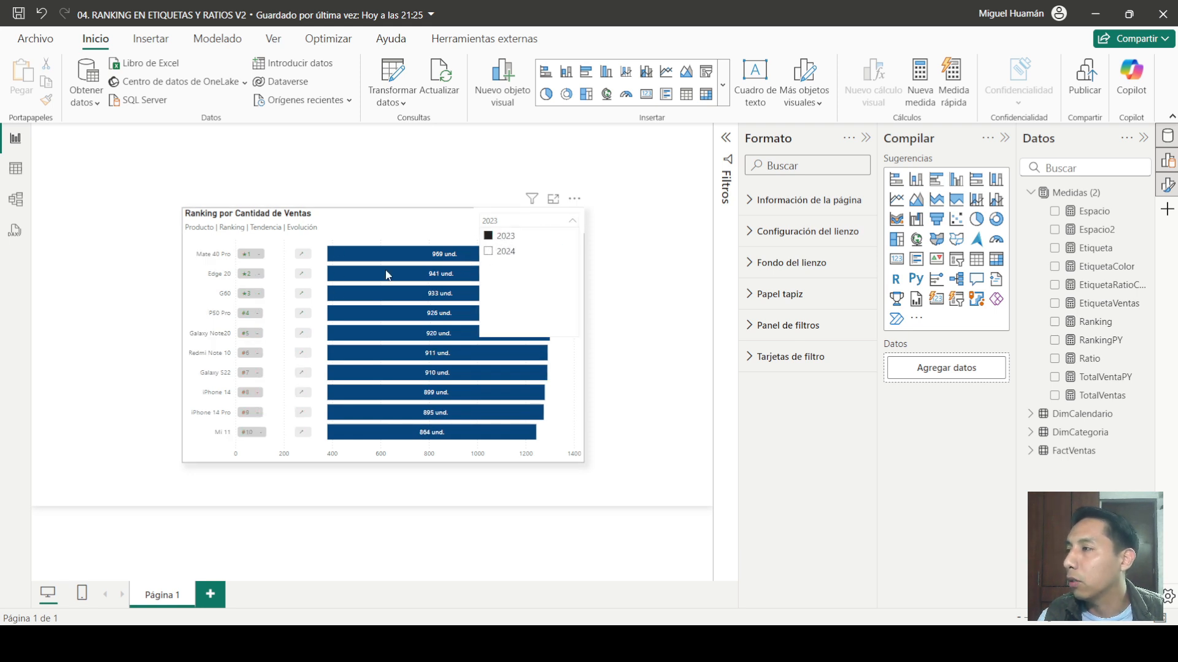
pyautogui.click(504, 253)
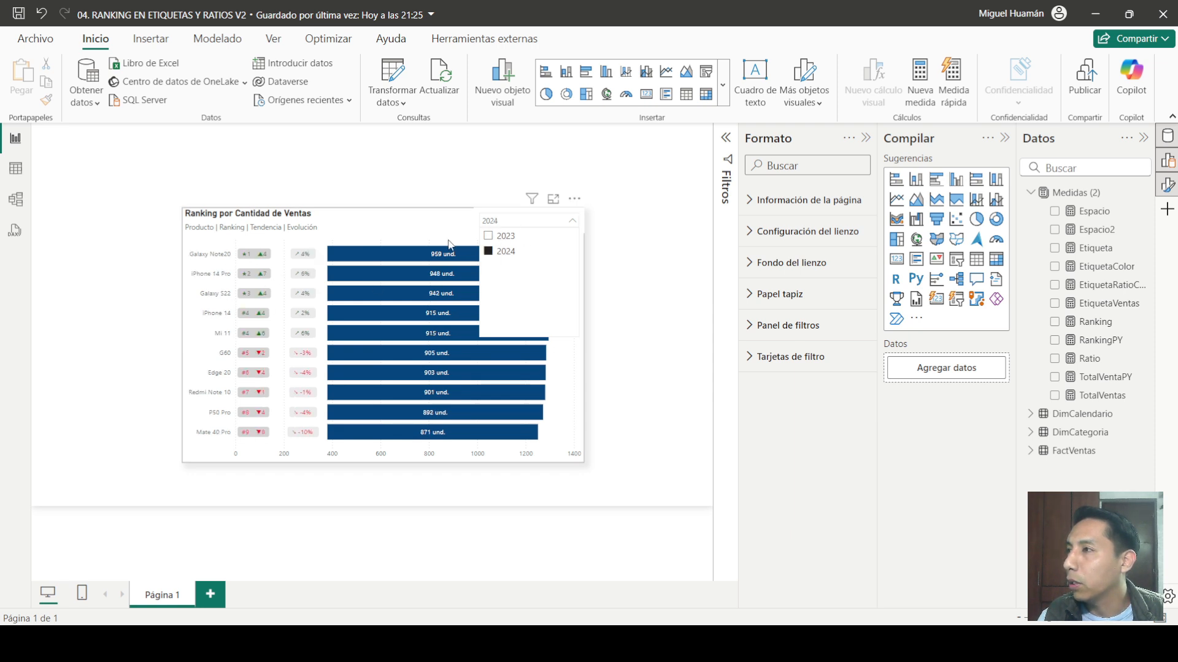
pyautogui.click(470, 184)
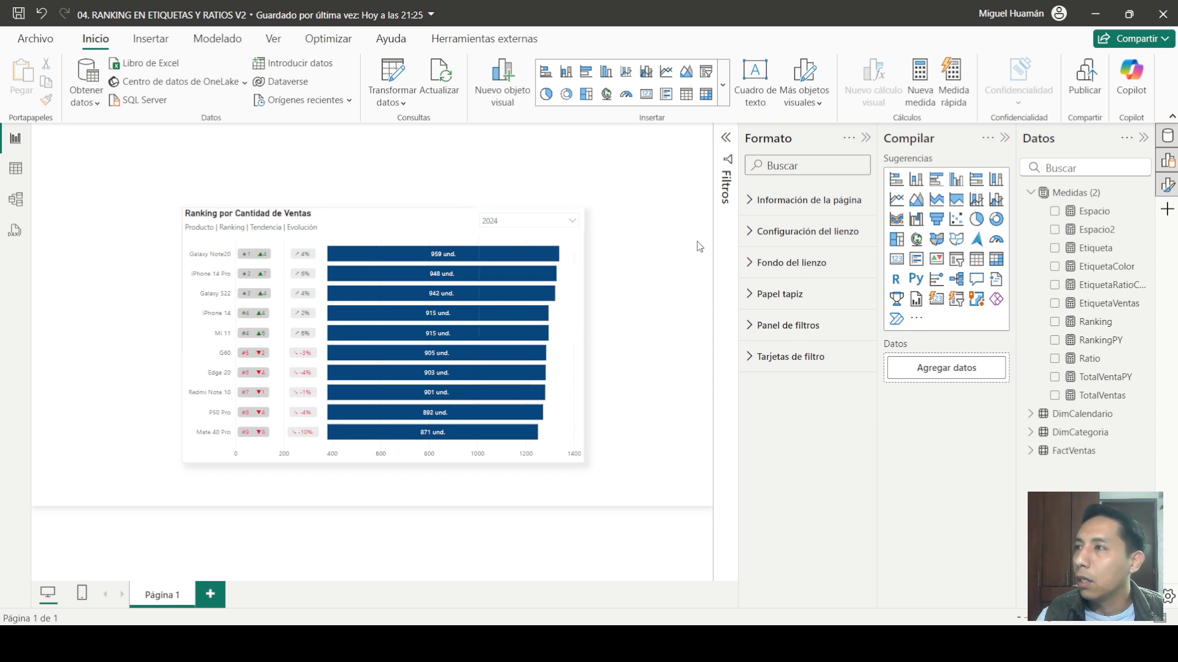